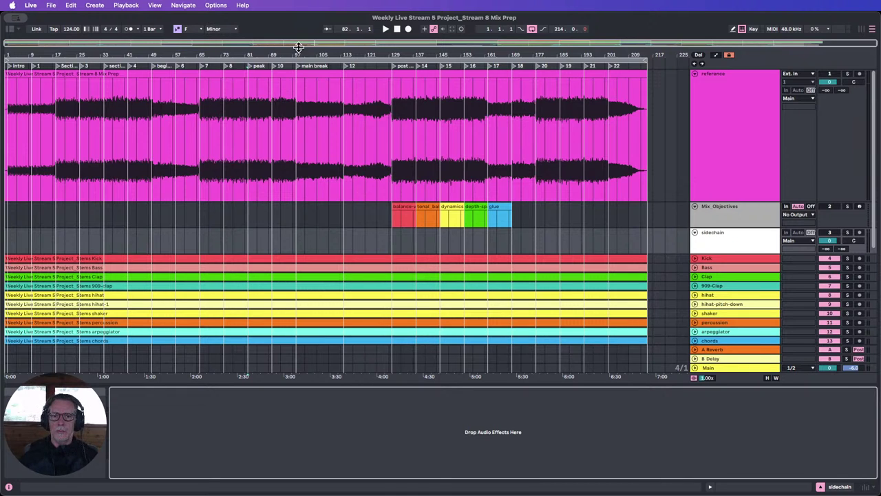
# Play the arrangement from the post break locator for a few bars and stop playback.
pyautogui.click(394, 70)
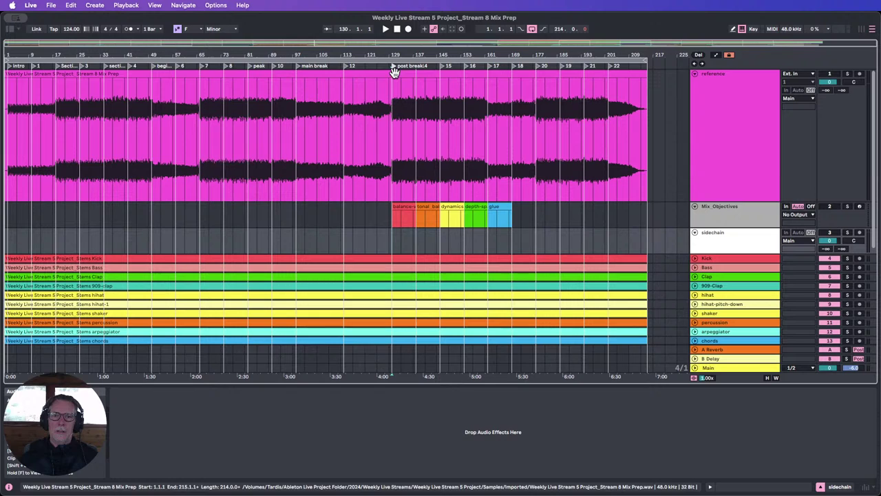
pyautogui.click(386, 28)
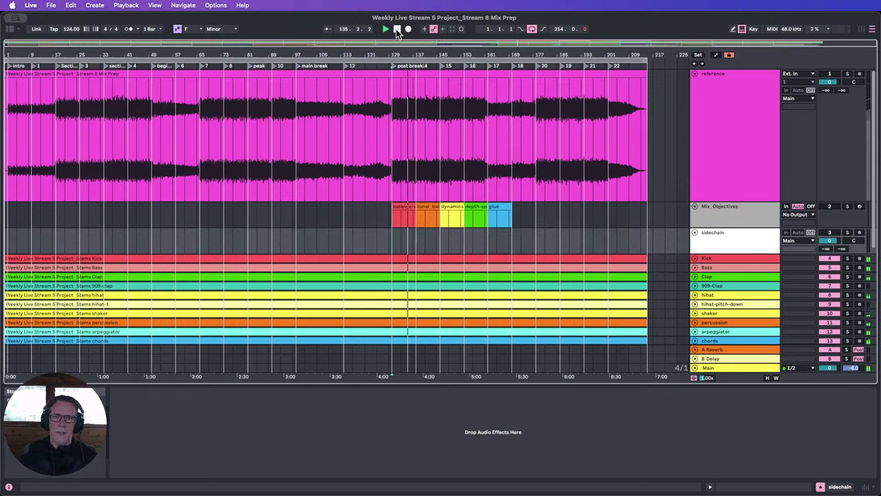
pyautogui.click(398, 30)
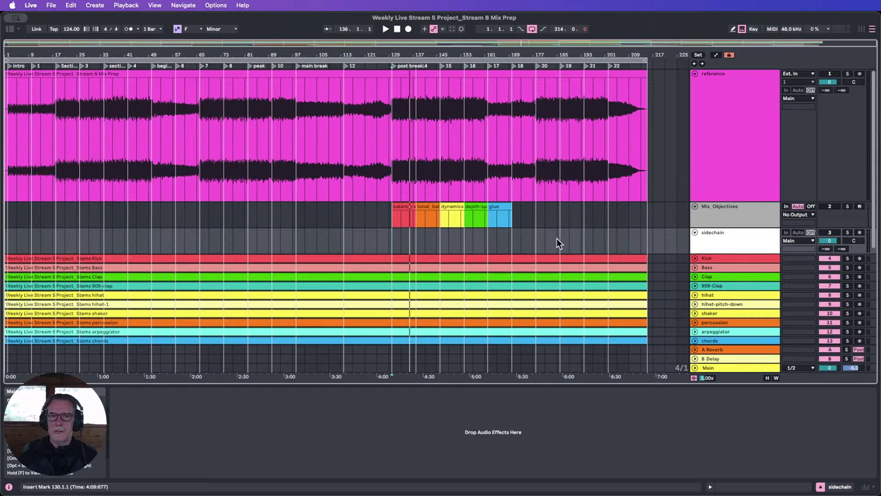
# Examine the tracks' mixer settings in Session View, select the original Bass track, and return to Arrangement View.
pyautogui.click(862, 31)
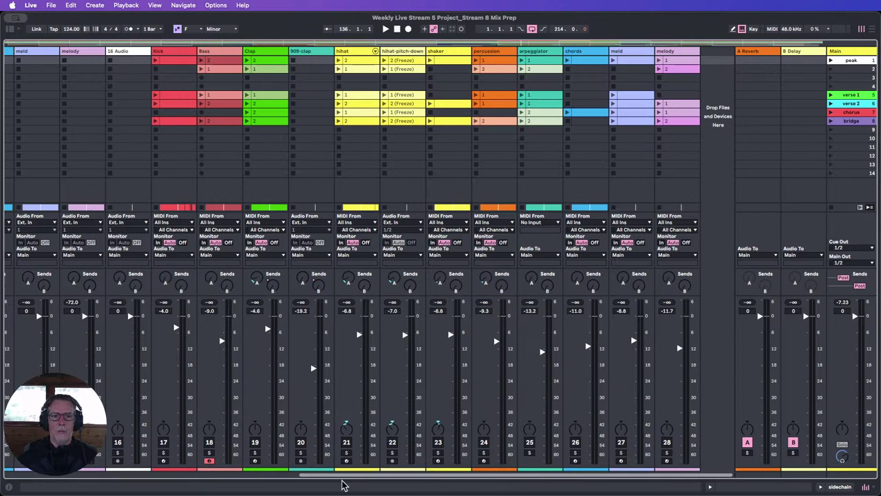
pyautogui.moveTo(345, 474); pyautogui.dragTo(205, 458)
pyautogui.hscroll(8, 205, 458)
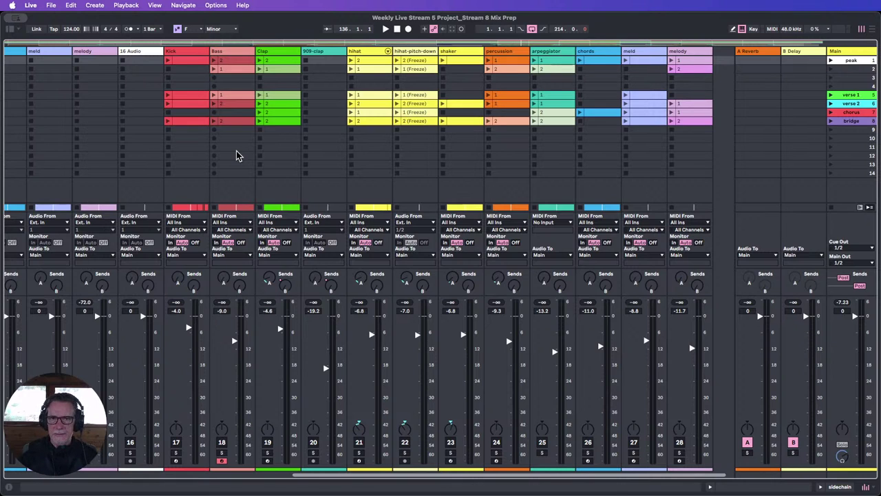
pyautogui.click(230, 53)
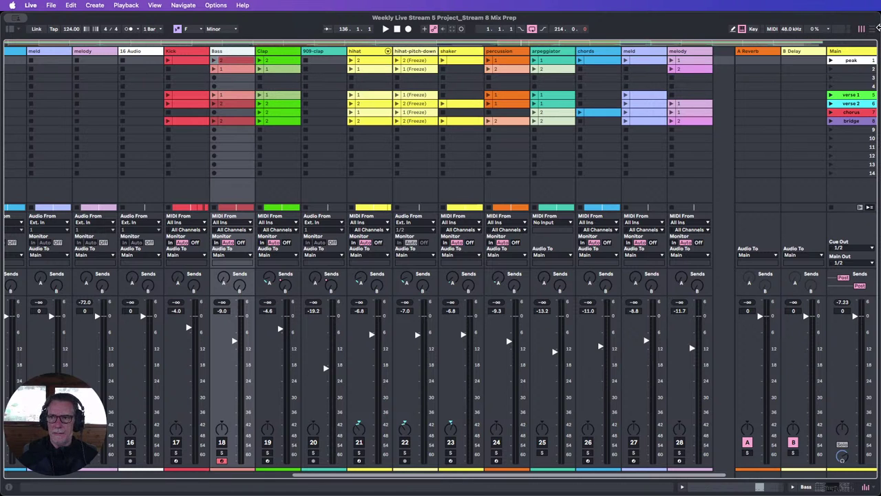
pyautogui.click(874, 29)
pyautogui.scroll(3, 642, 166)
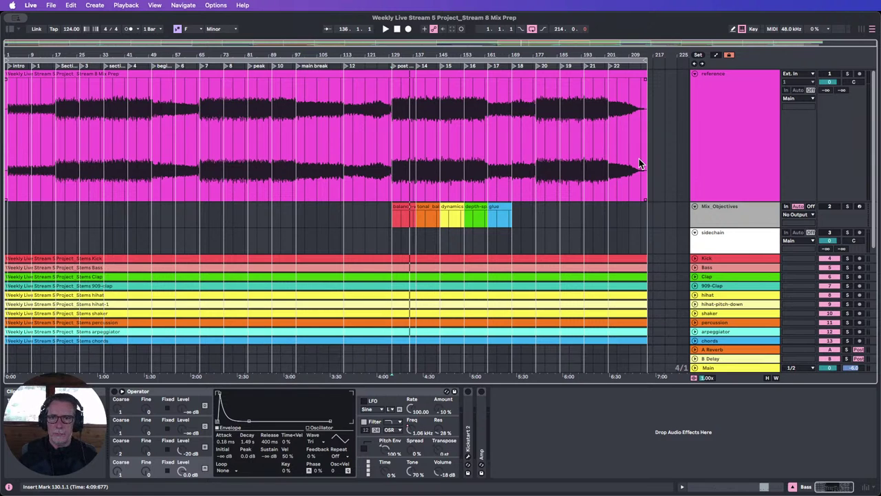
# Hide the device view and reduce the height of the reference track so all the tracks fit on screen.
pyautogui.click(793, 488)
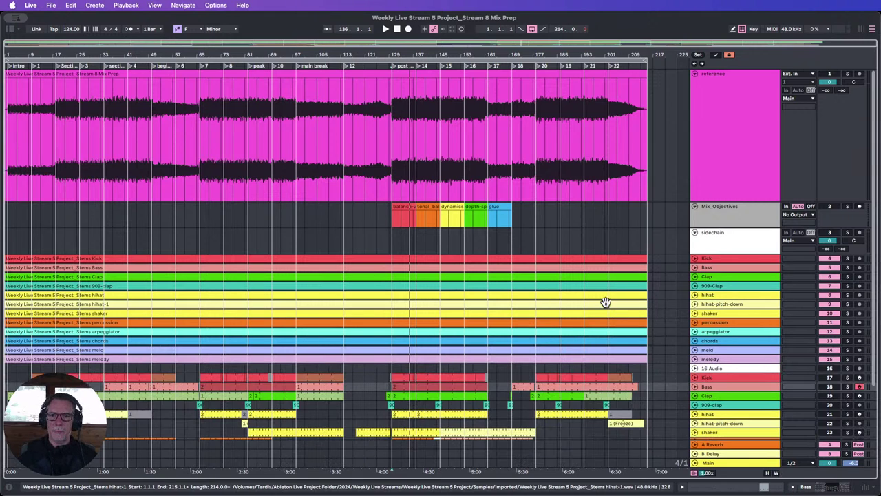
pyautogui.click(517, 73)
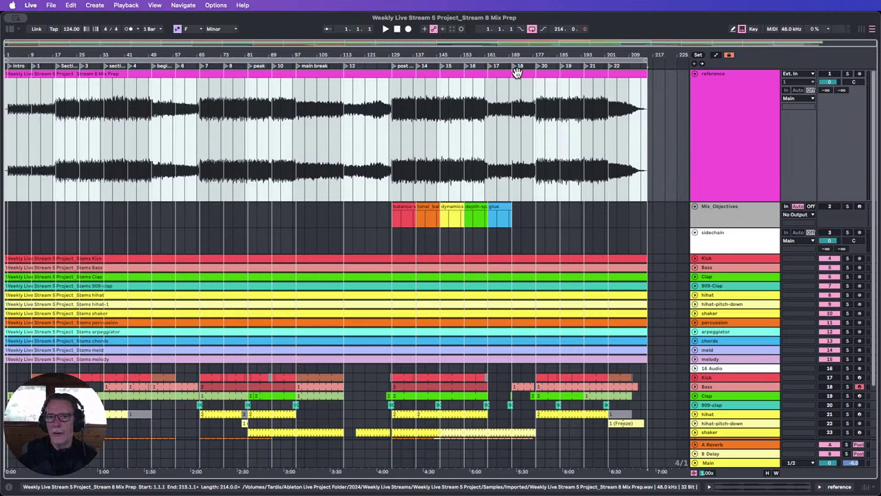
pyautogui.click(517, 73)
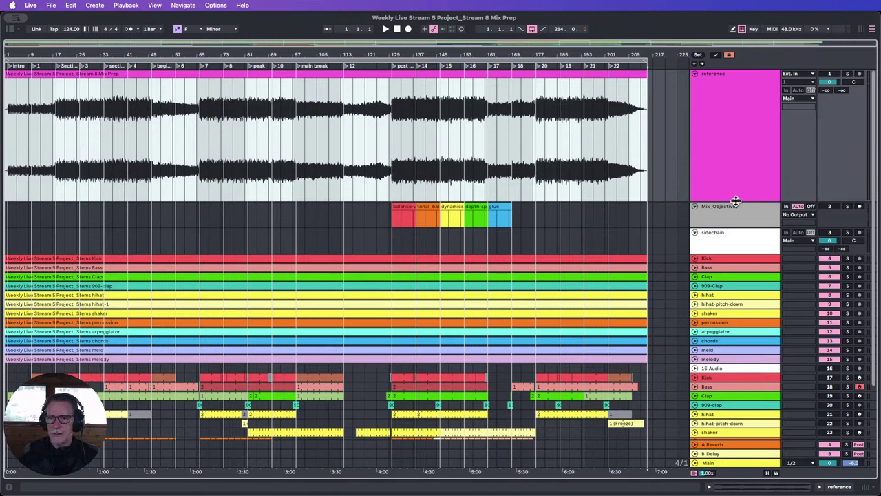
pyautogui.moveTo(736, 201); pyautogui.dragTo(728, 106)
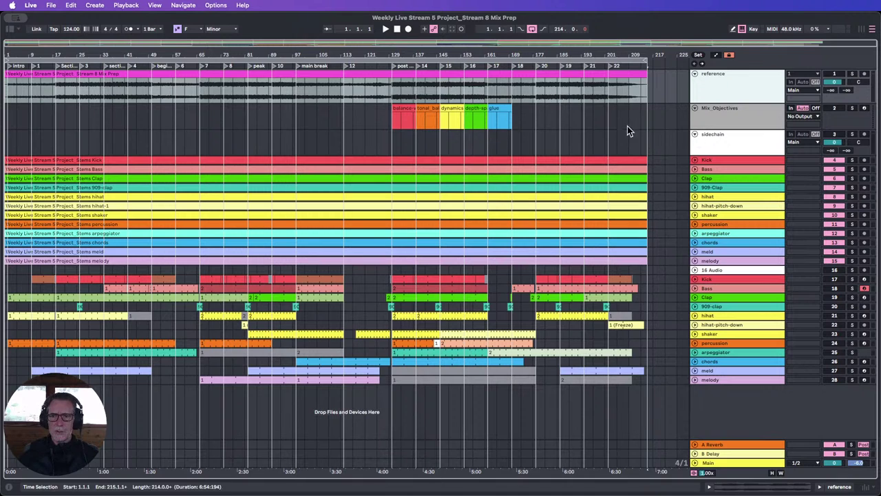
# Unfold the original Kick, Bass, Clap and 909-clap tracks below the stems to show their clip contents.
pyautogui.click(736, 126)
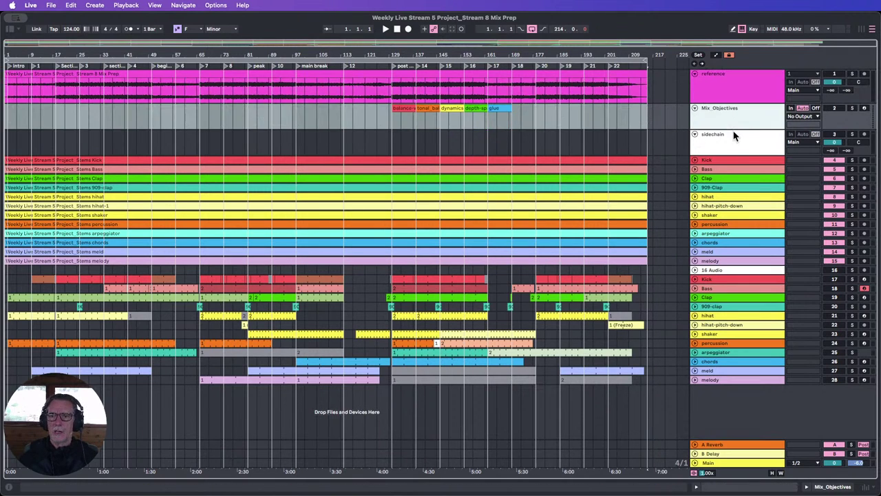
pyautogui.click(712, 277)
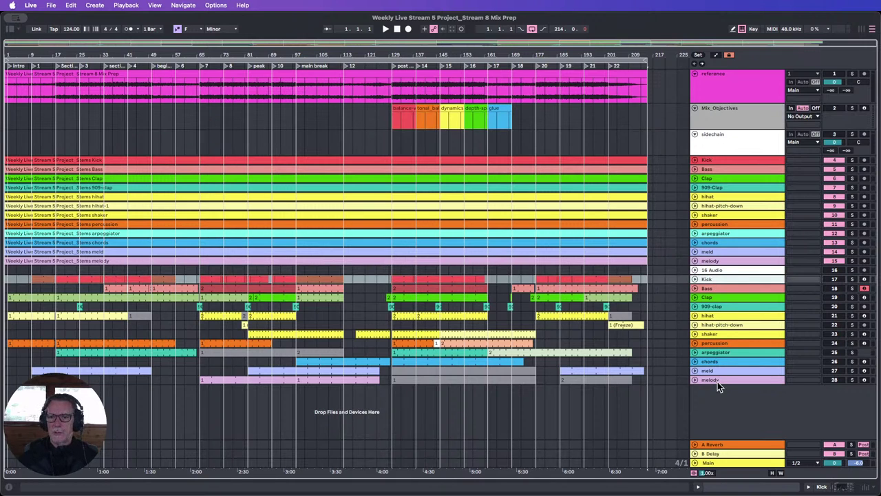
pyautogui.click(696, 279)
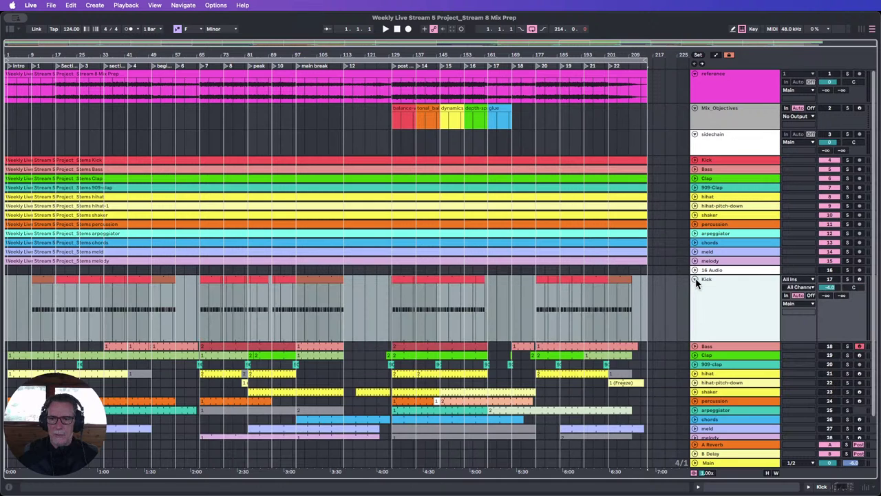
pyautogui.scroll(-1, 697, 283)
pyautogui.click(696, 321)
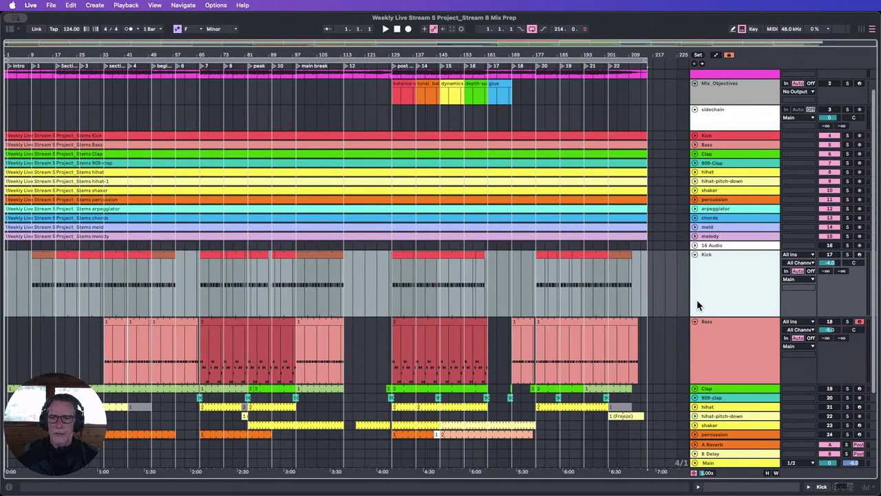
pyautogui.scroll(-2, 697, 303)
pyautogui.click(695, 331)
pyautogui.scroll(-2, 694, 307)
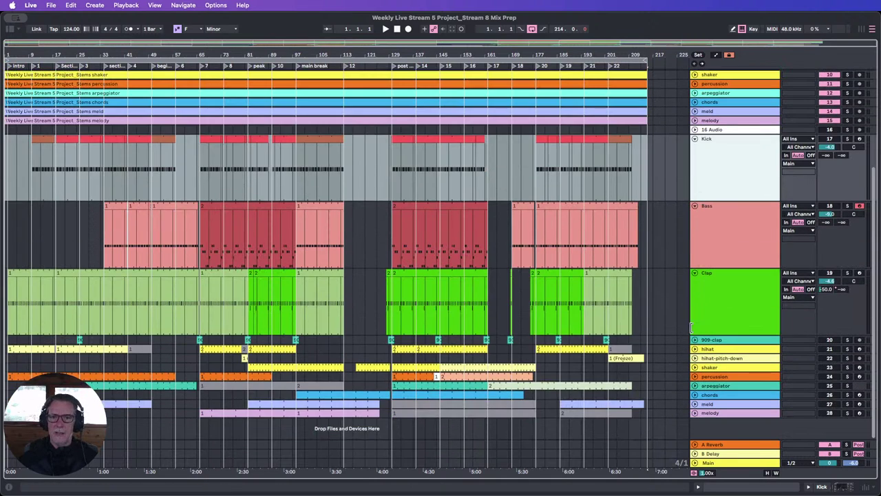
pyautogui.click(695, 340)
pyautogui.scroll(-2, 692, 328)
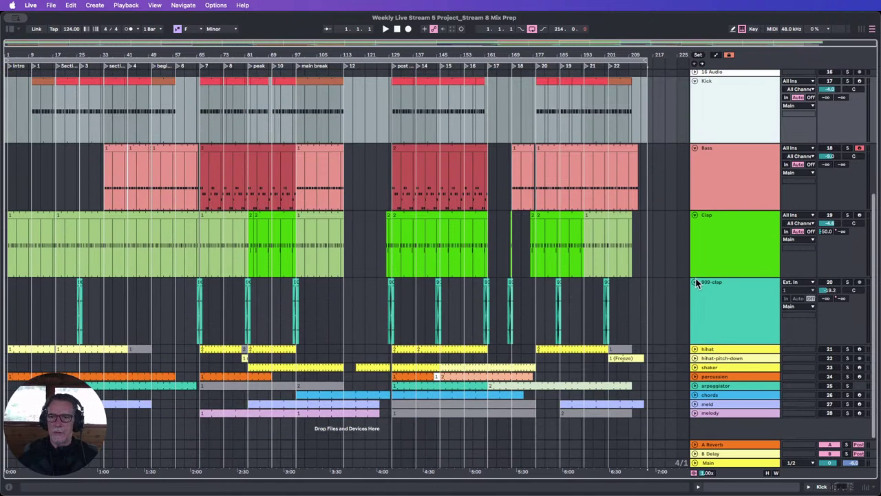
# Fold the original Kick, Bass, Clap and 909-clap tracks back up.
pyautogui.scroll(2, 695, 274)
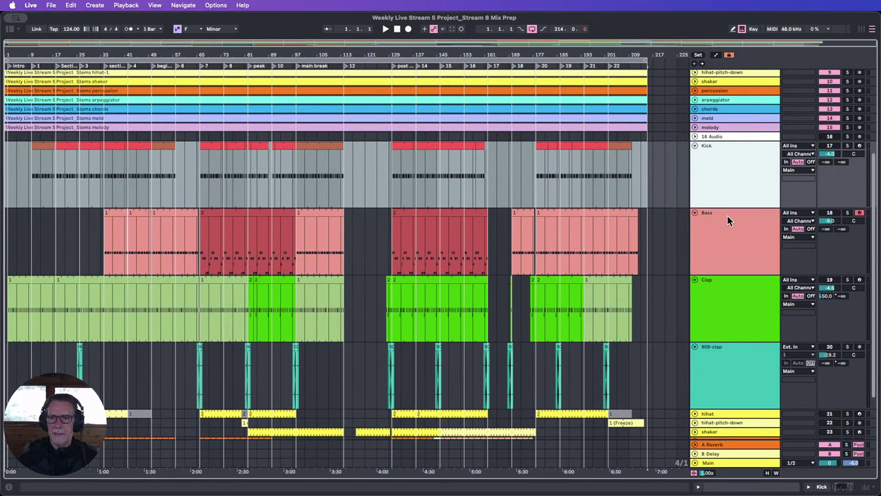
pyautogui.click(695, 146)
pyautogui.click(695, 155)
pyautogui.click(695, 164)
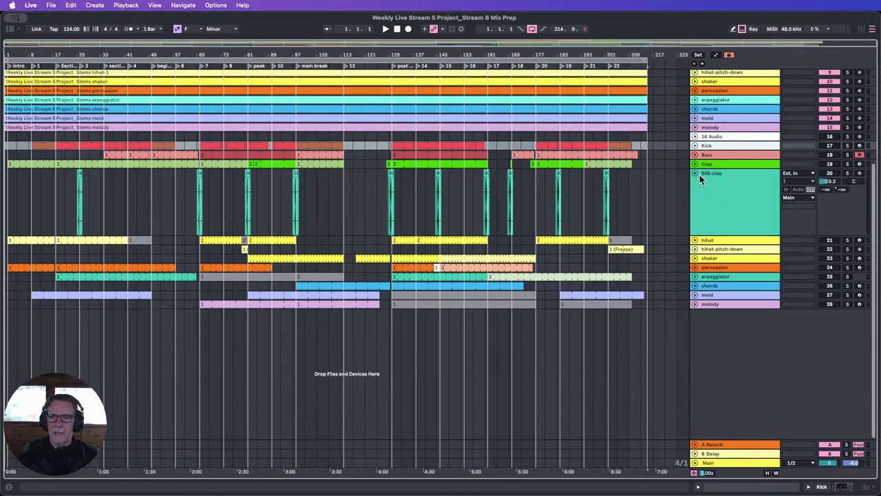
pyautogui.click(694, 173)
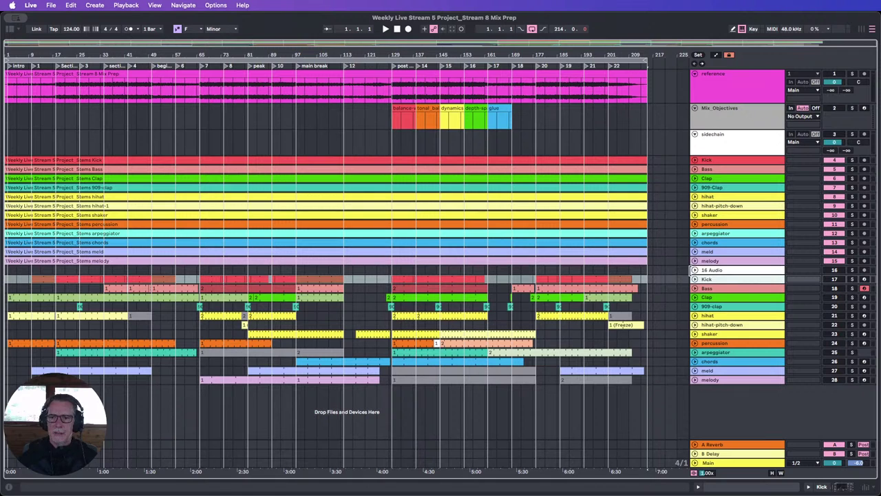
# Unfold the 16 Audio track and show the original chords track's device chain through to its last device.
pyautogui.click(695, 270)
pyautogui.scroll(-3, 712, 275)
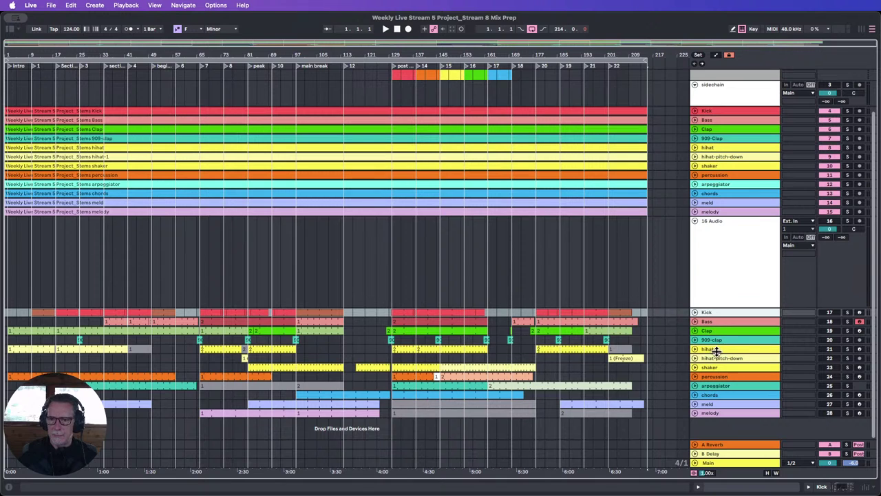
pyautogui.doubleClick(715, 395)
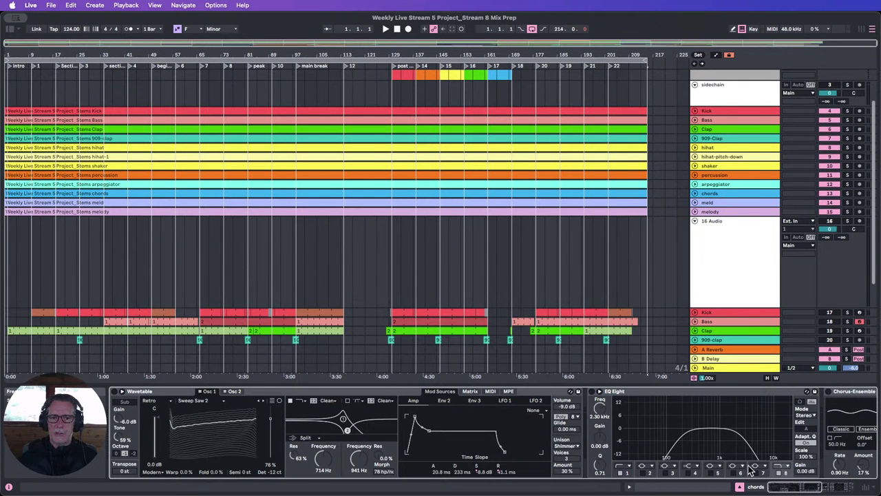
pyautogui.moveTo(782, 489); pyautogui.dragTo(814, 487)
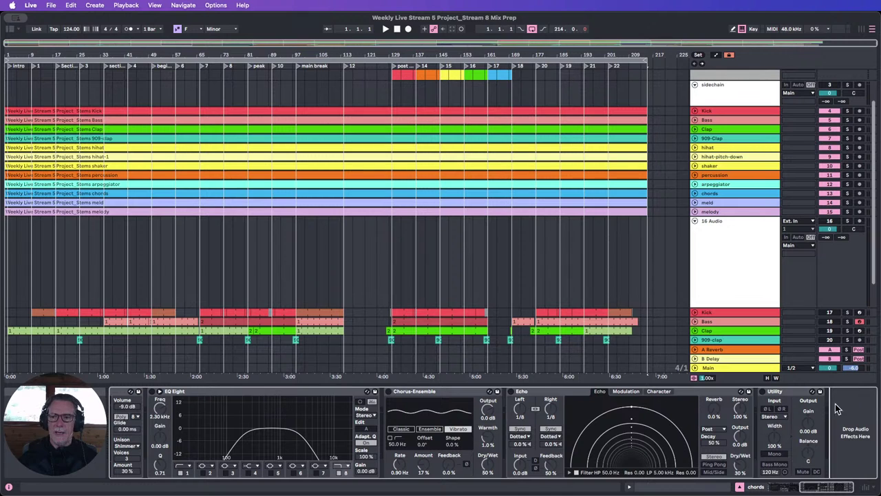
# Add an EQ Eight from the browser's Audio Effects after Utility at the end of the chords track's device chain.
pyautogui.click(10, 29)
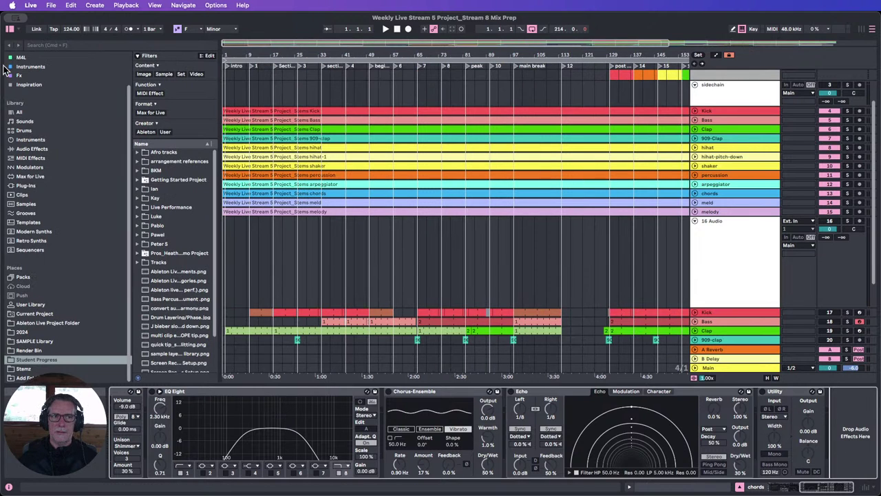
pyautogui.click(30, 150)
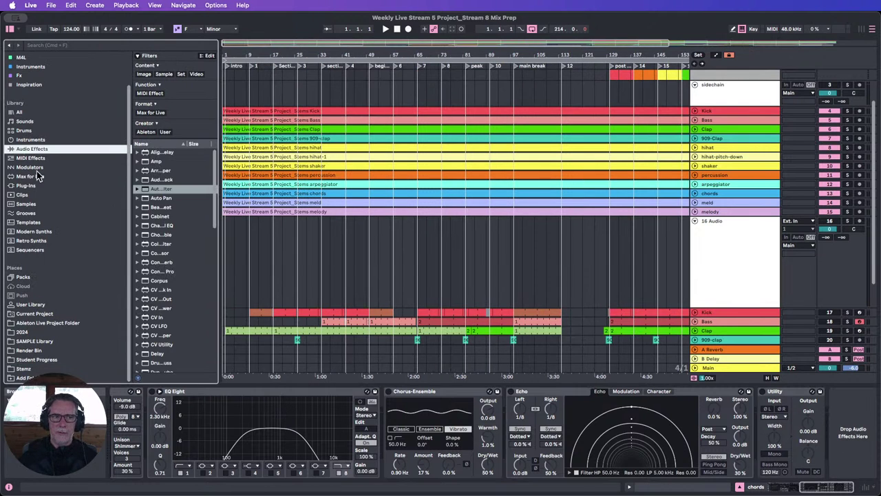
pyautogui.moveTo(221, 230); pyautogui.dragTo(279, 228)
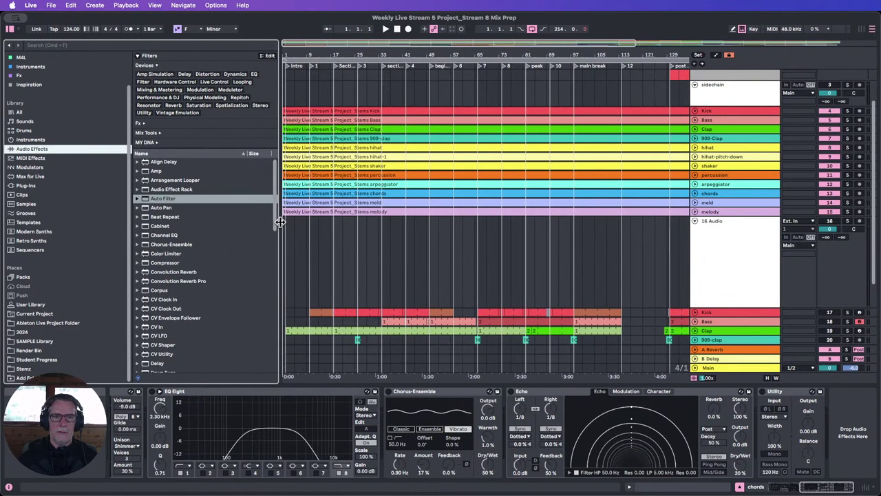
pyautogui.scroll(-5, 158, 288)
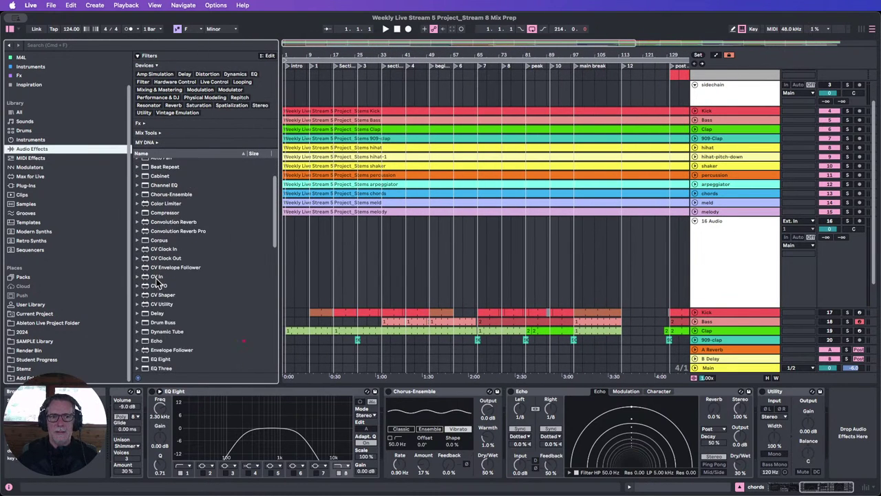
pyautogui.moveTo(163, 333); pyautogui.dragTo(846, 406)
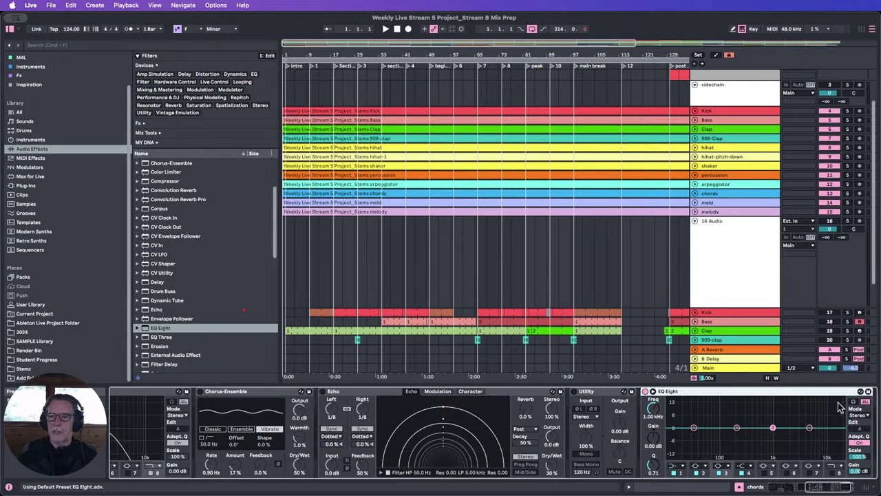
# Collapse the Wavetable, first EQ Eight, Chorus-Ensemble, Echo and Utility devices on the chords track, leaving the last EQ Eight expanded.
pyautogui.moveTo(819, 488); pyautogui.dragTo(840, 480)
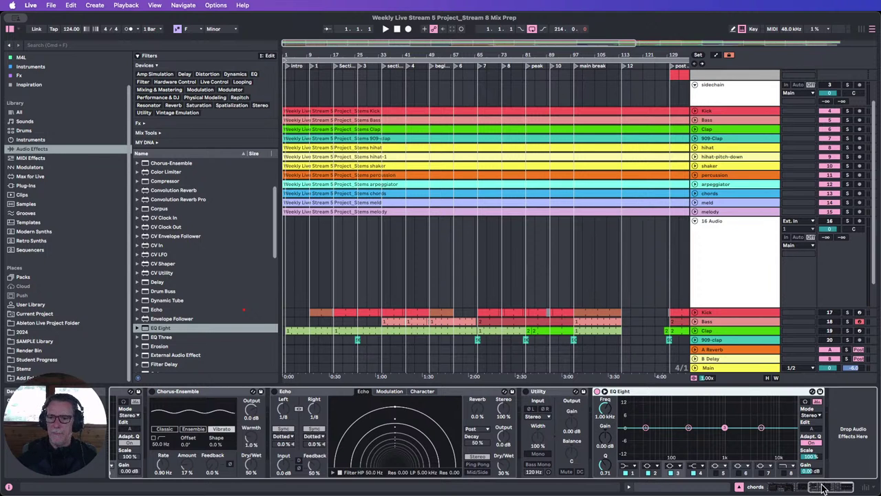
pyautogui.click(821, 488)
pyautogui.moveTo(820, 485); pyautogui.dragTo(825, 484)
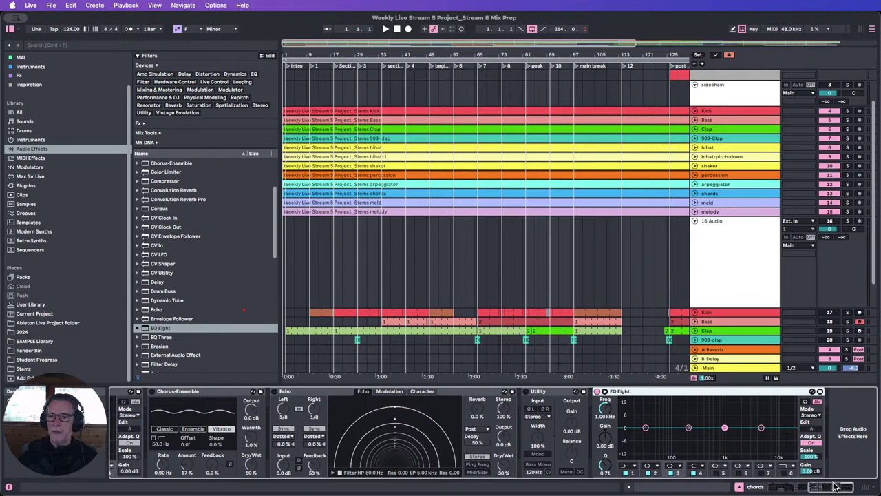
pyautogui.moveTo(835, 487)
pyautogui.mouseDown()
pyautogui.moveTo(811, 487)
pyautogui.moveTo(835, 486)
pyautogui.mouseUp()
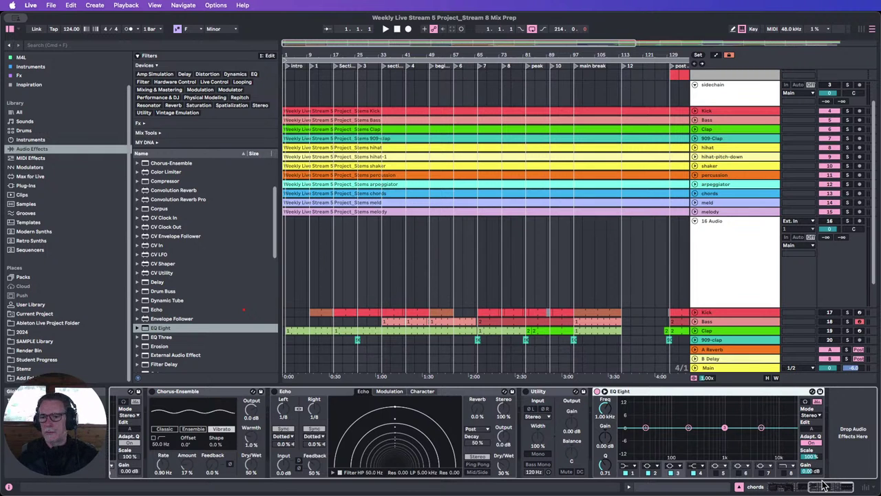
pyautogui.moveTo(160, 327); pyautogui.dragTo(161, 394)
pyautogui.doubleClick(160, 396)
pyautogui.doubleClick(163, 396)
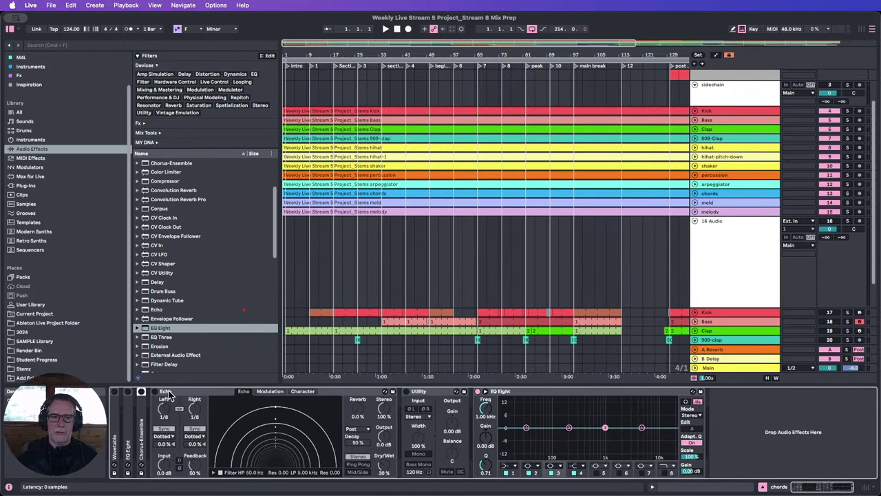
pyautogui.doubleClick(175, 395)
pyautogui.doubleClick(196, 396)
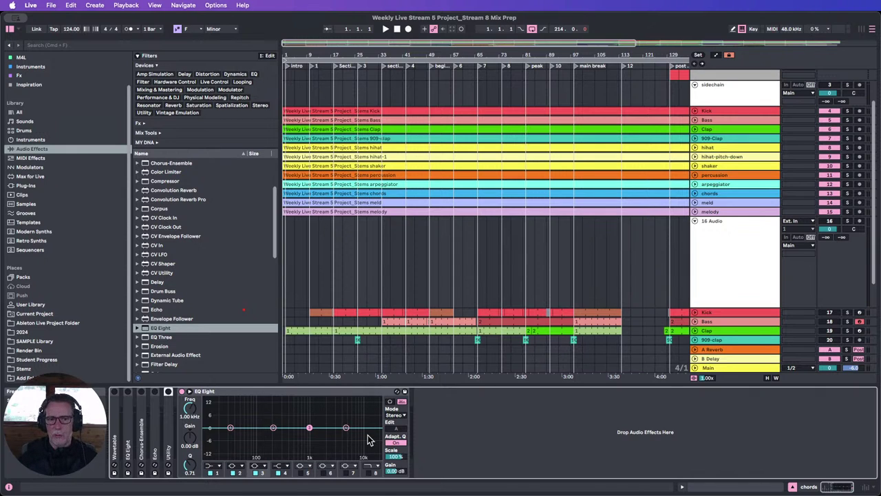
# Delete the last EQ Eight, after Utility, from the original chords track's device chain.
pyautogui.scroll(-5, 753, 282)
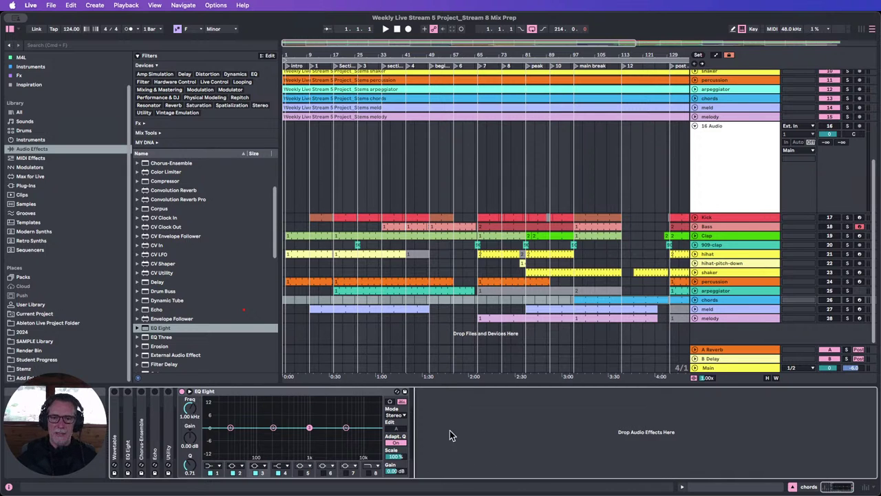
pyautogui.click(287, 394)
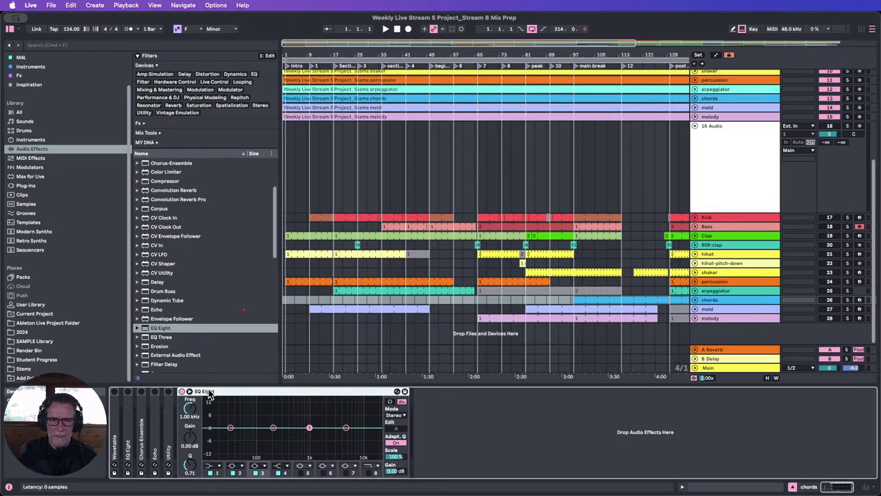
pyautogui.click(416, 412)
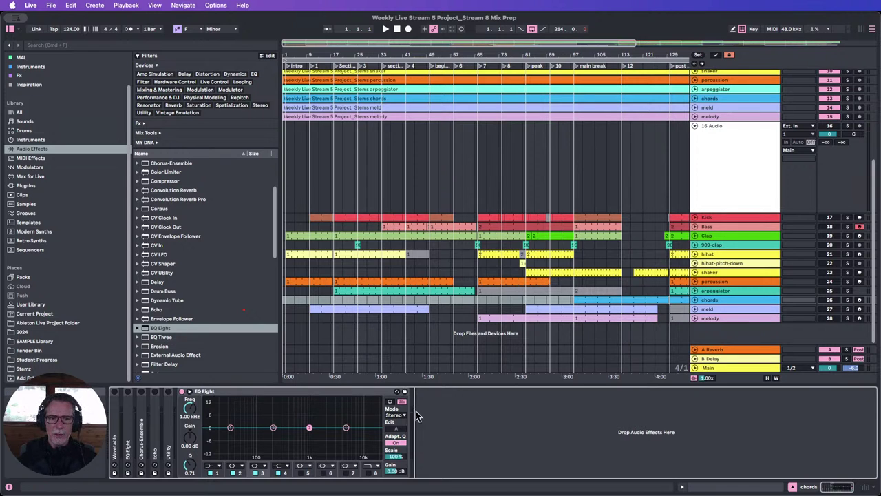
pyautogui.click(357, 394)
pyautogui.press('Delete')
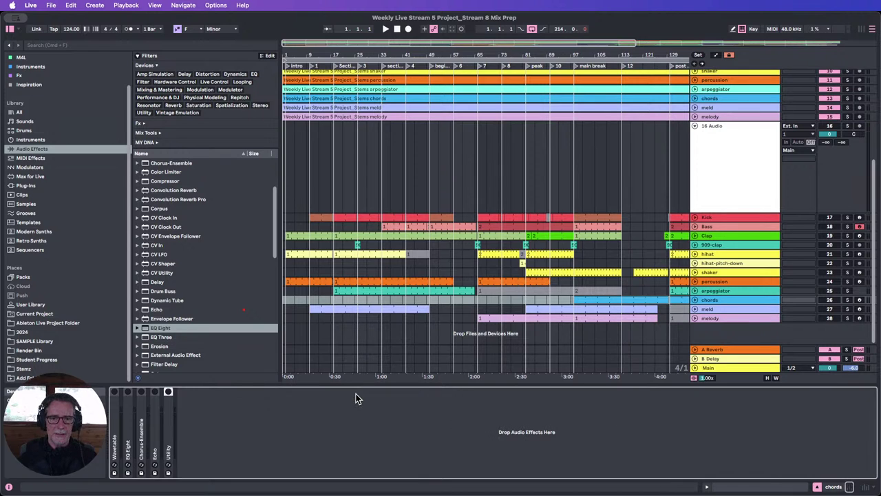
# Inspect the device chains of the original Kick, Bass, Clap and 909-clap tracks.
pyautogui.click(745, 217)
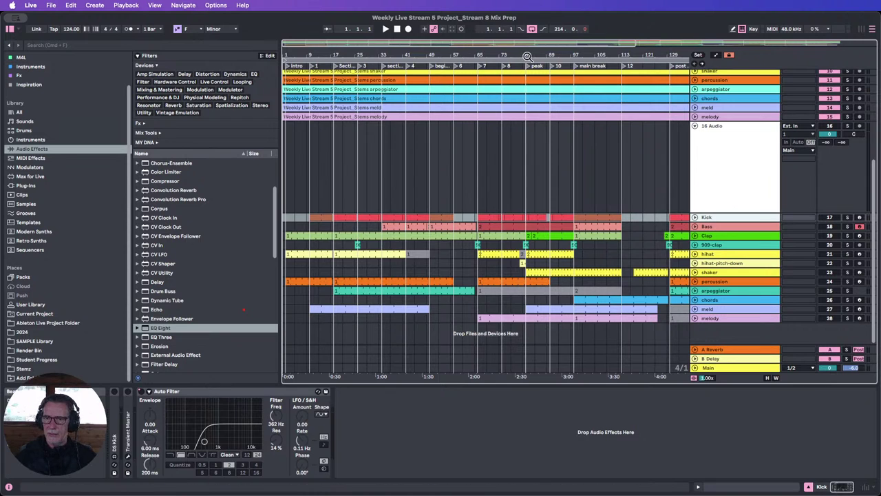
pyautogui.moveTo(531, 56); pyautogui.dragTo(428, 45)
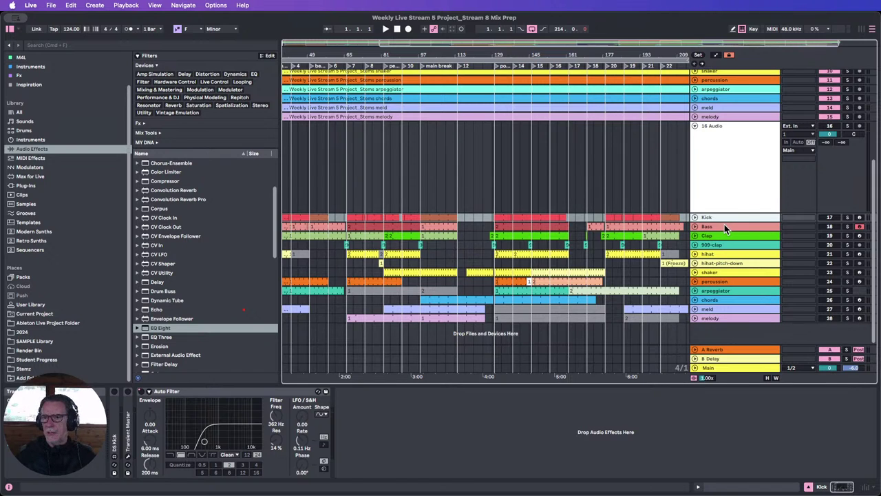
pyautogui.click(724, 225)
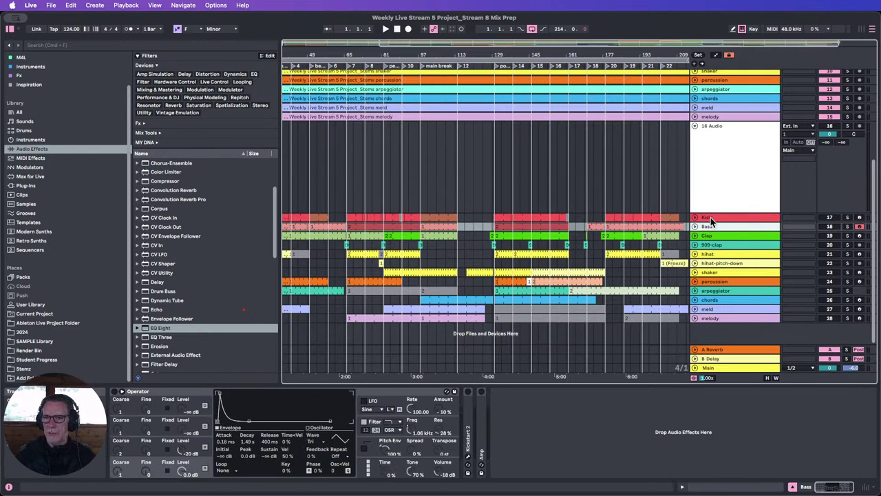
pyautogui.click(709, 218)
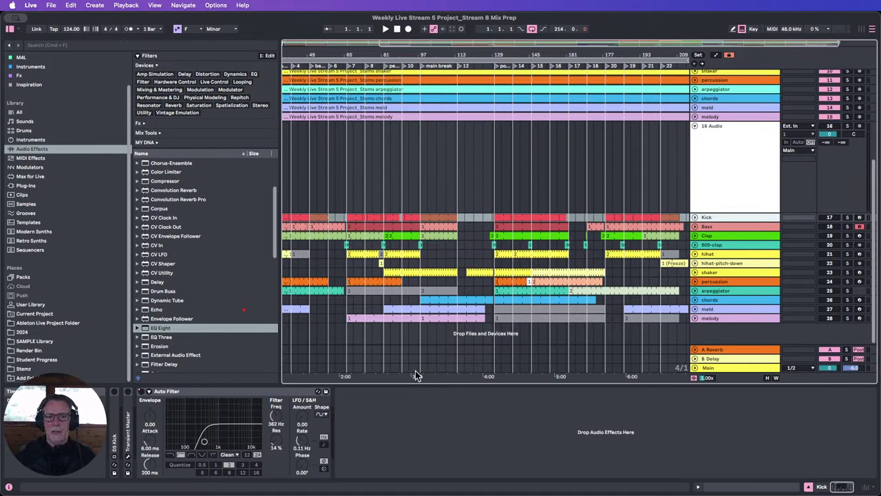
pyautogui.click(719, 226)
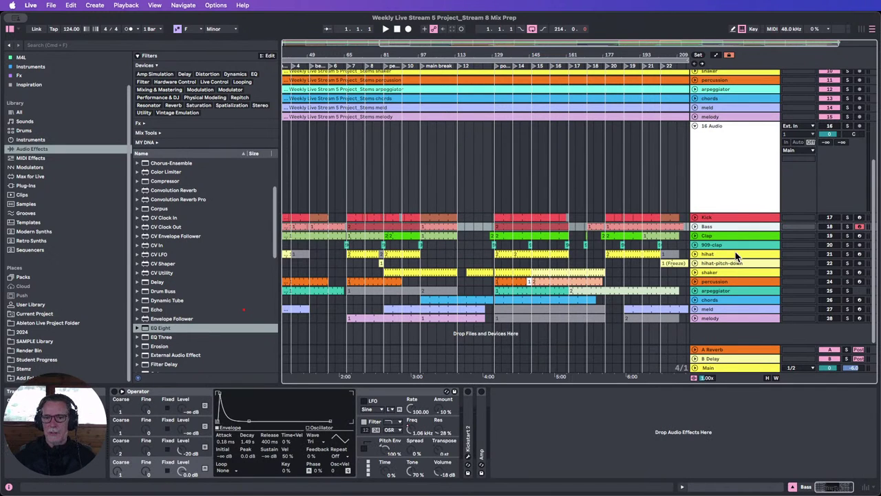
pyautogui.click(727, 236)
pyautogui.click(726, 246)
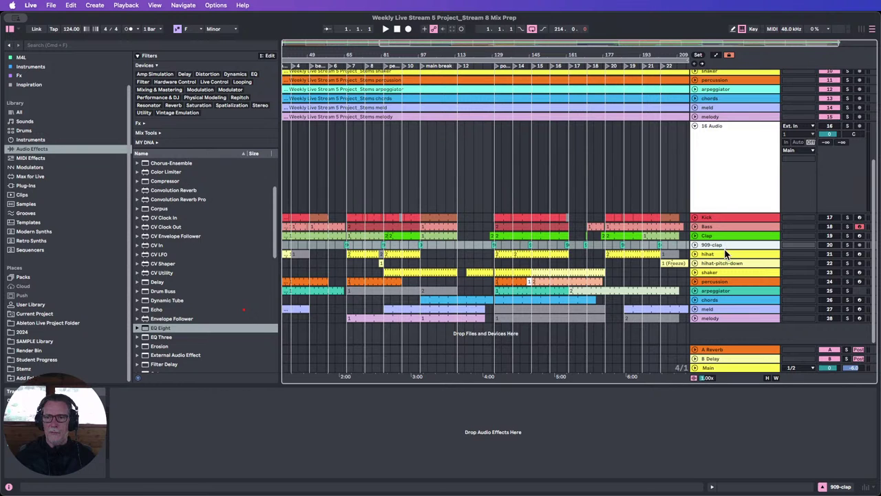
pyautogui.click(718, 236)
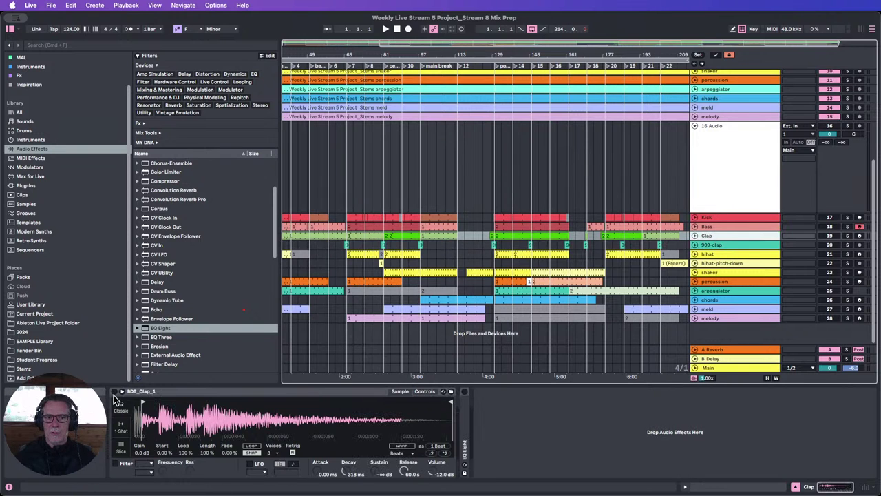
# Inspect the device chains of the original tracks from hihat down to melody, ending back on Kick.
pyautogui.click(731, 252)
pyautogui.click(722, 263)
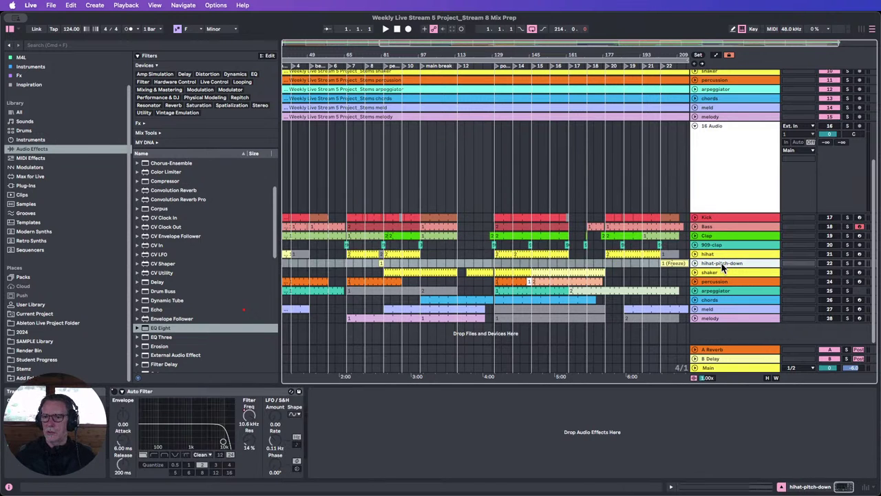
pyautogui.click(722, 273)
pyautogui.click(716, 282)
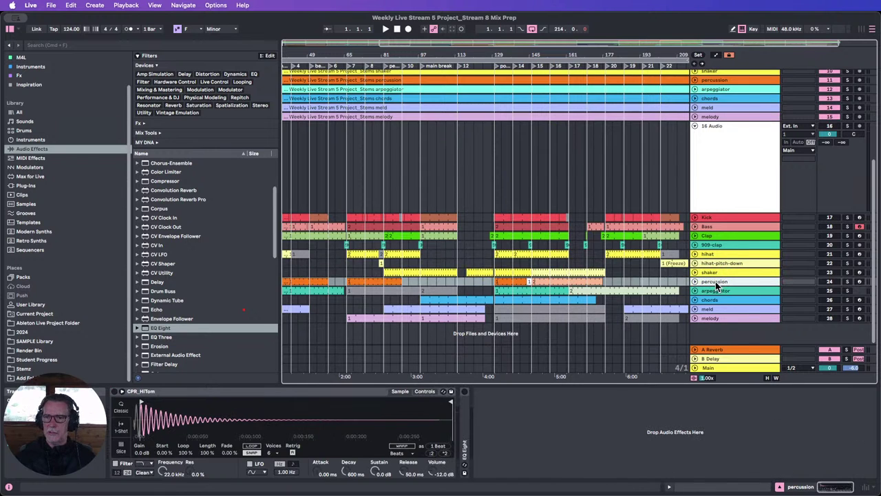
pyautogui.click(718, 291)
pyautogui.click(716, 300)
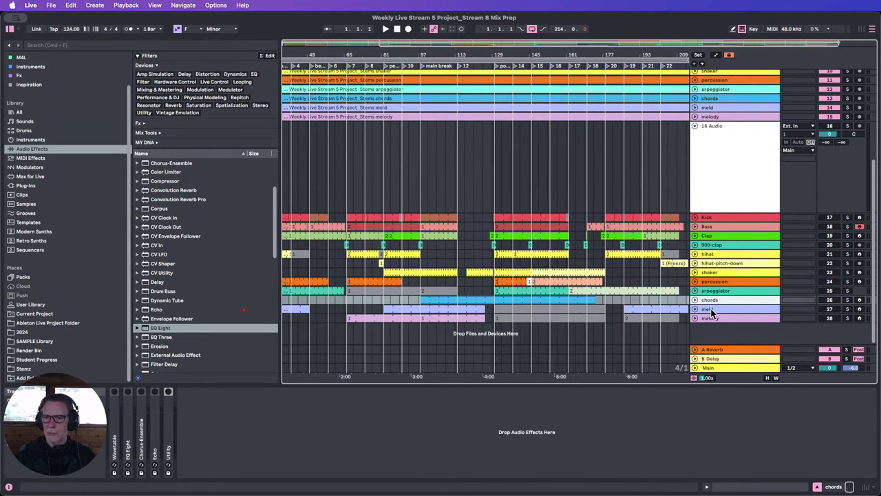
pyautogui.click(716, 310)
pyautogui.click(716, 317)
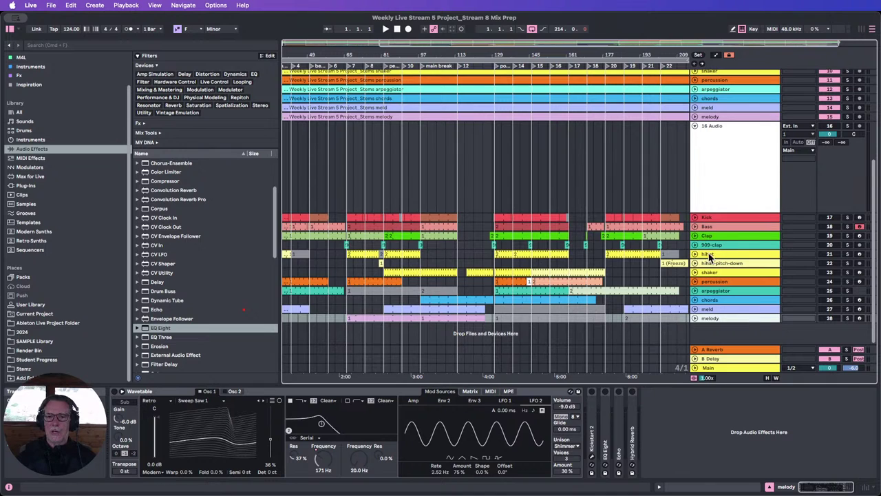
pyautogui.click(706, 219)
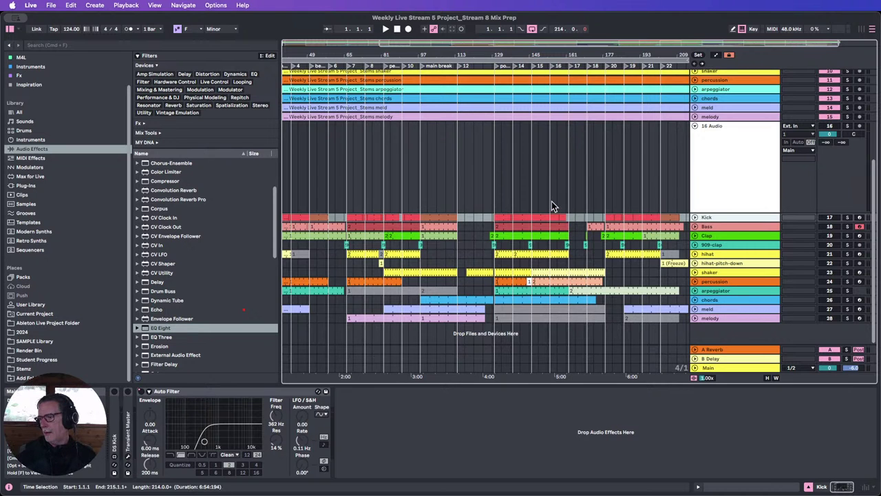
# Play the arrangement from the post break locator to hear the stems, and stop playback.
pyautogui.moveTo(569, 54); pyautogui.dragTo(587, 44)
pyautogui.scroll(5, 572, 119)
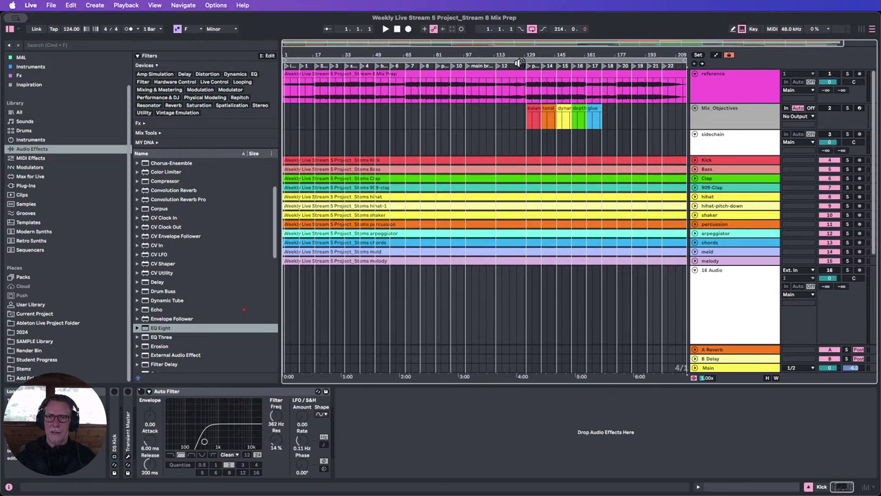
pyautogui.click(526, 66)
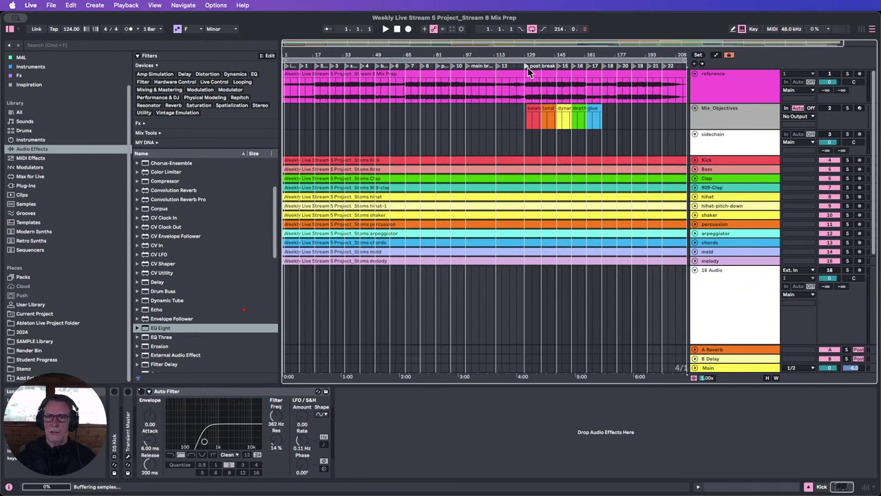
pyautogui.click(384, 29)
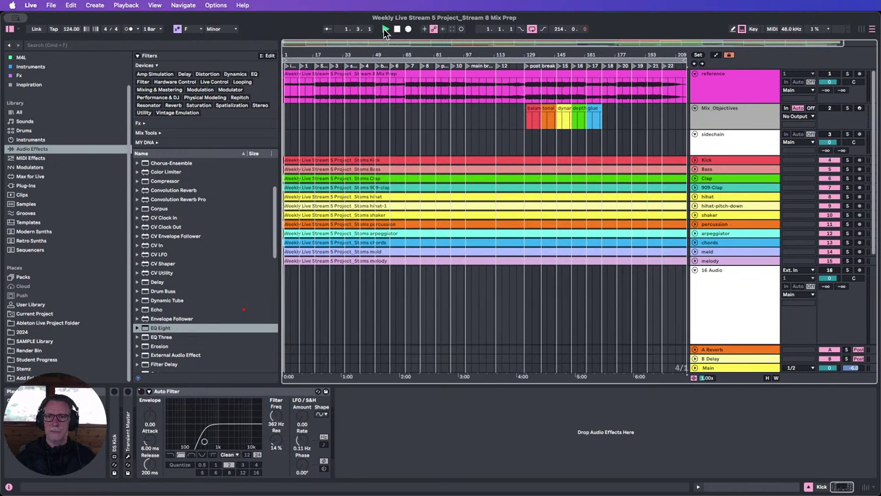
pyautogui.click(538, 67)
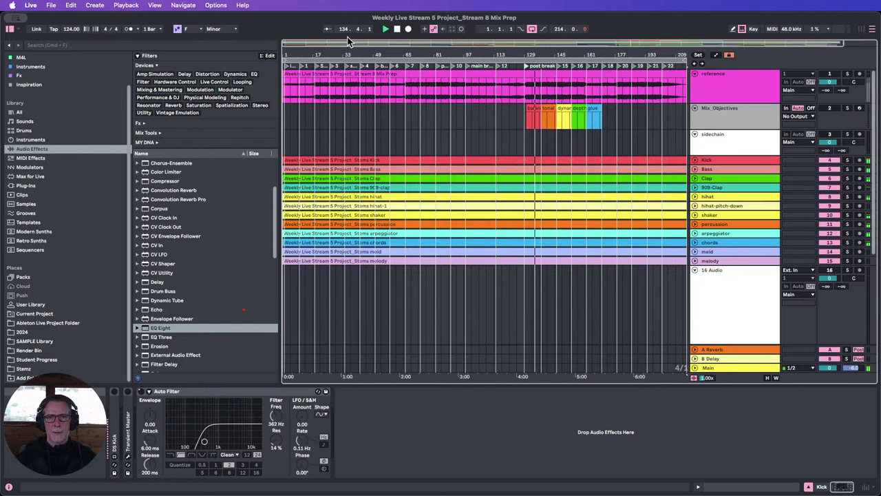
pyautogui.click(398, 31)
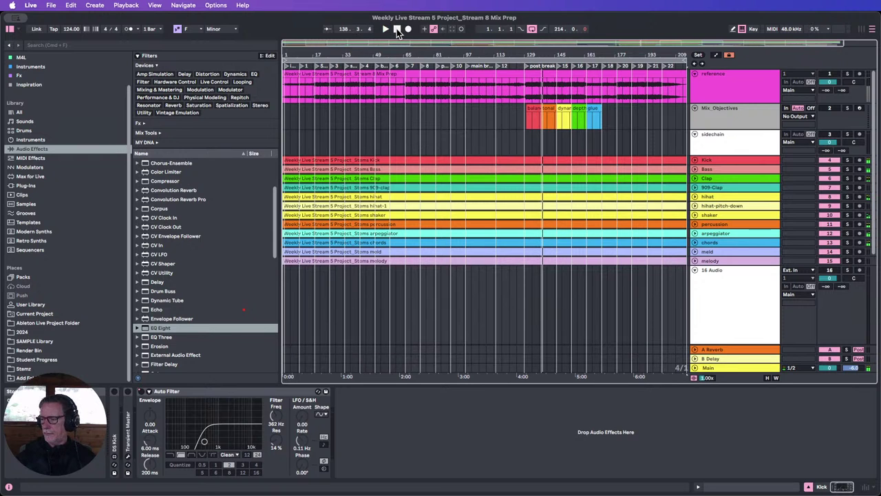
# Hide the browser and zoom the arrangement so the whole song fills the widened timeline.
pyautogui.click(9, 29)
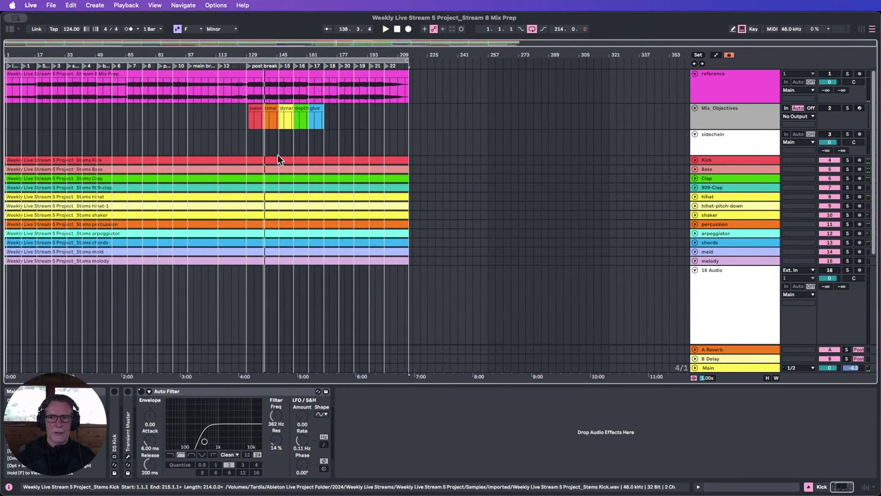
pyautogui.scroll(-5, 263, 87)
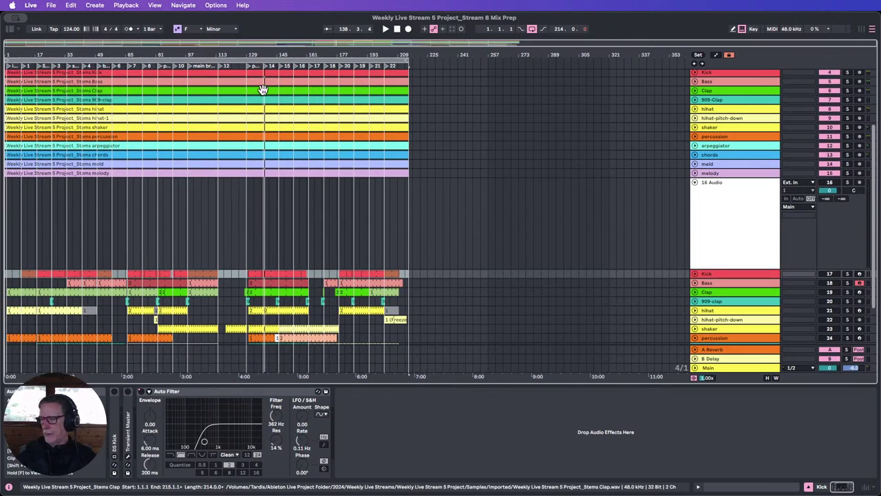
pyautogui.moveTo(252, 57); pyautogui.dragTo(524, 138)
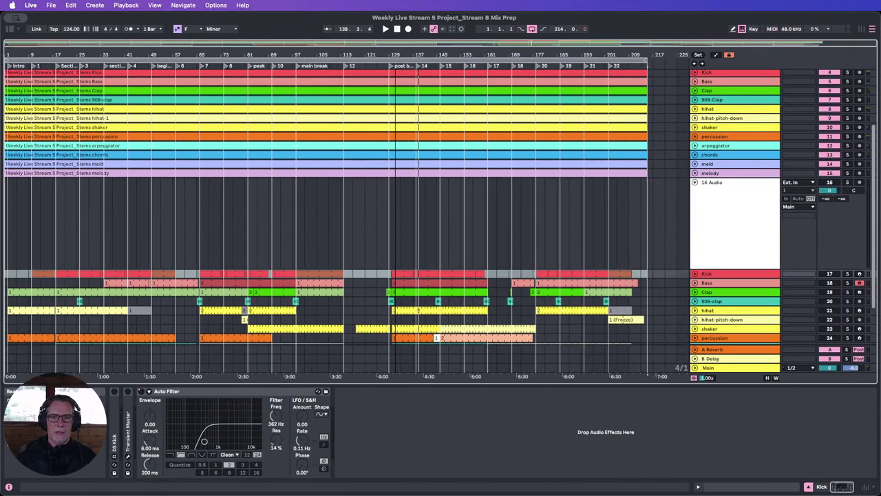
# Compare the stem tracks and Mix_Objectives clips with the original tracks below the 16 Audio track.
pyautogui.scroll(-4, 595, 175)
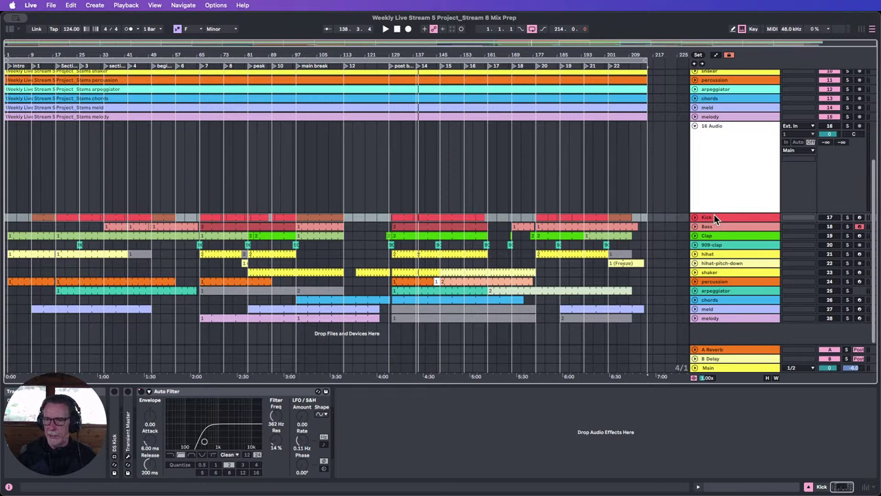
pyautogui.scroll(2, 725, 198)
pyautogui.scroll(2, 722, 196)
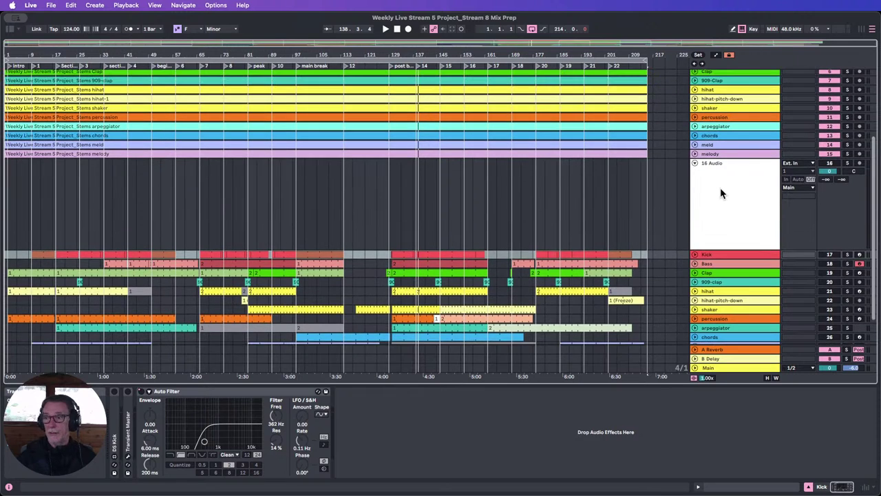
pyautogui.scroll(7, 720, 190)
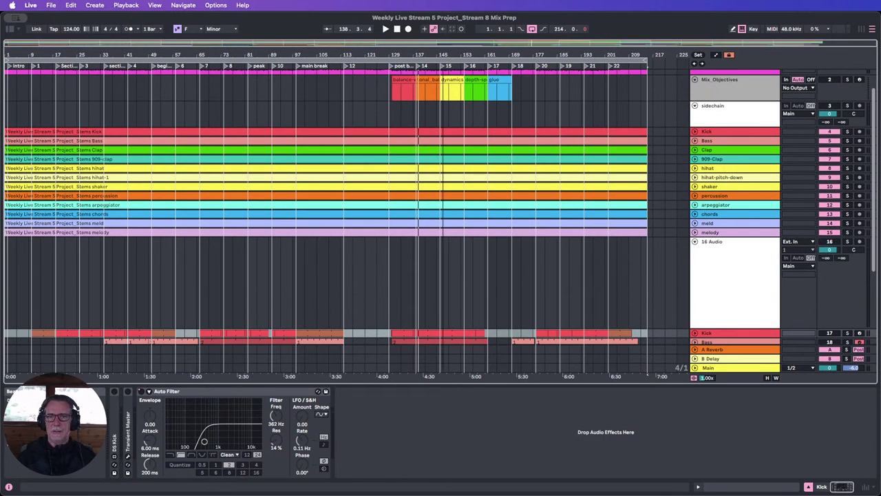
pyautogui.scroll(-4, 732, 259)
pyautogui.scroll(-5, 661, 265)
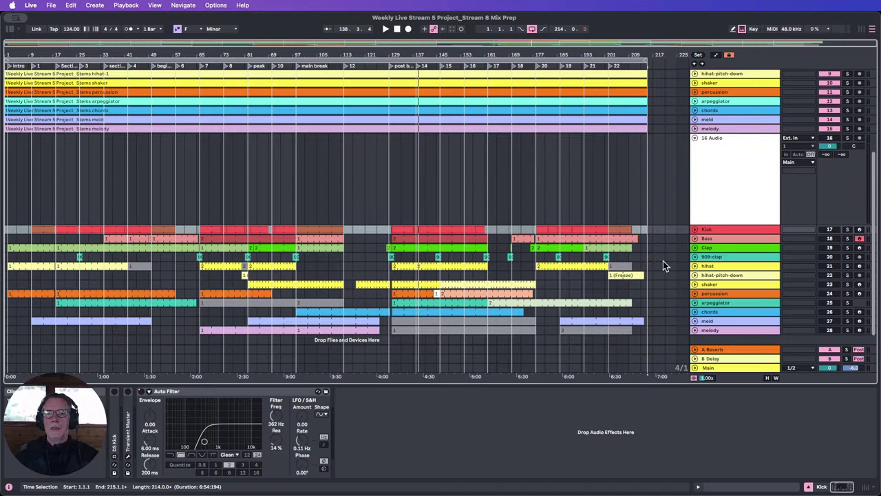
pyautogui.scroll(10, 660, 265)
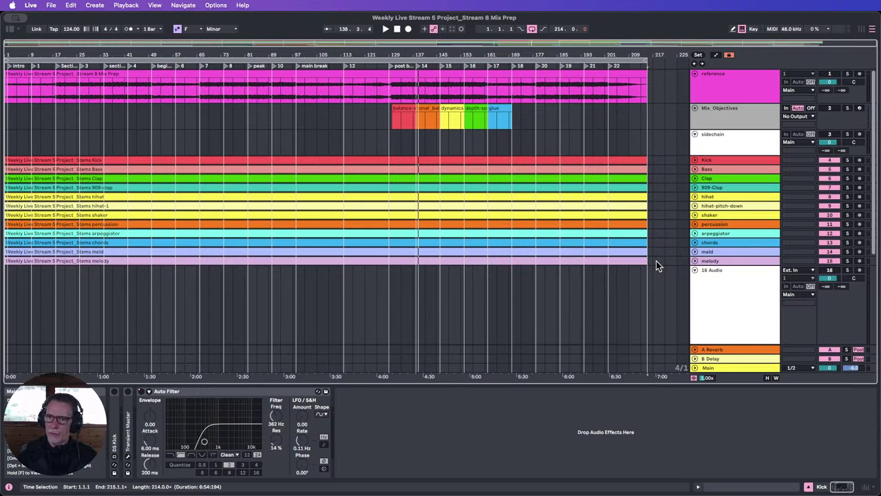
# Select the 16 Audio track and look over the stems above it and the originals below it.
pyautogui.scroll(-2, 720, 248)
pyautogui.click(731, 256)
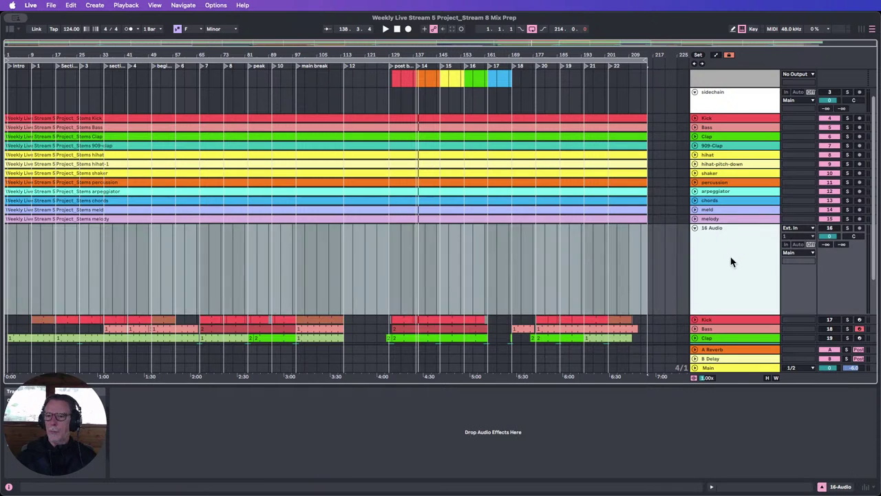
pyautogui.scroll(-3, 726, 266)
pyautogui.scroll(-2, 727, 267)
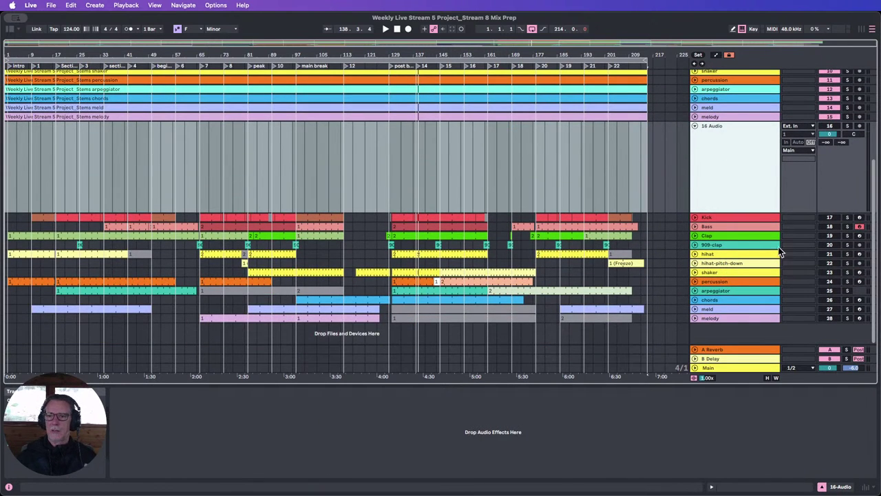
pyautogui.scroll(3, 737, 264)
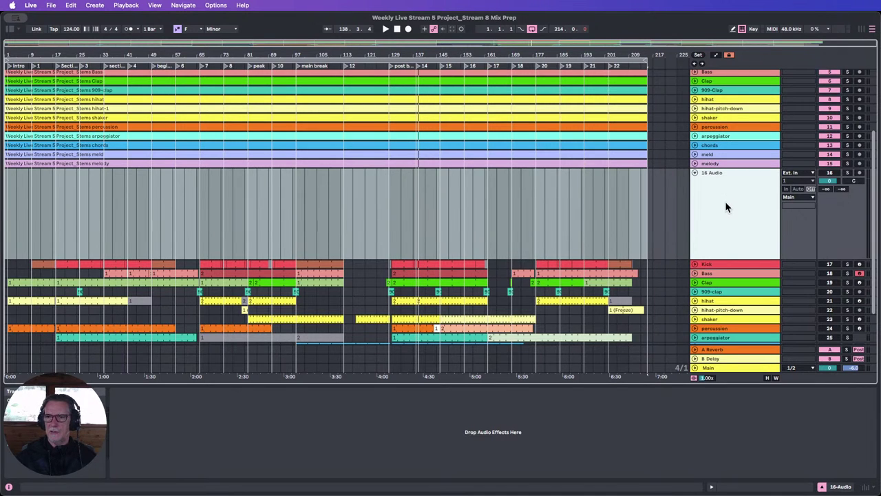
pyautogui.scroll(5, 720, 219)
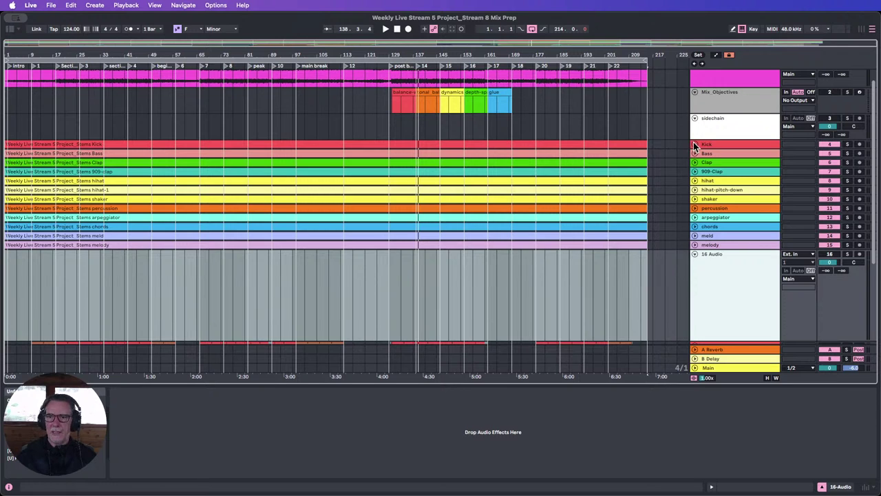
# Select the stem tracks from Kick to melody and unfold them all at once.
pyautogui.click(695, 145)
pyautogui.scroll(-1, 689, 151)
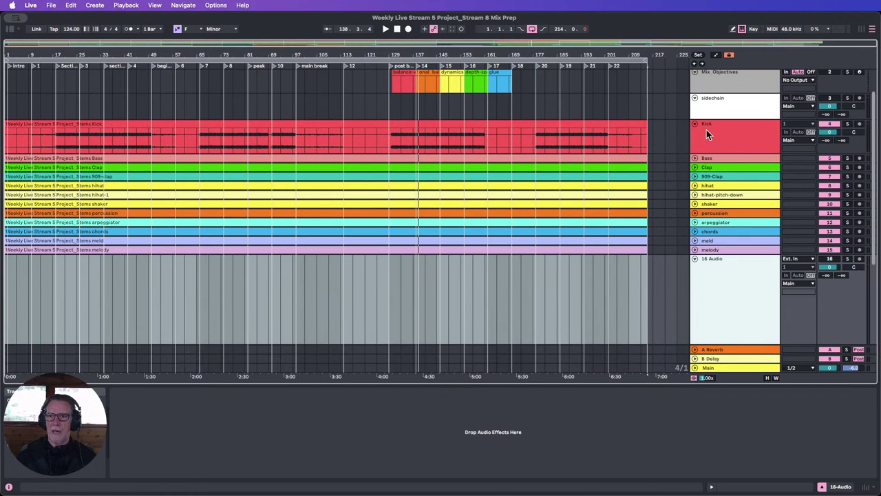
pyautogui.click(695, 124)
pyautogui.click(710, 123)
pyautogui.keyDown('shift'); pyautogui.click(722, 224); pyautogui.keyUp('shift')
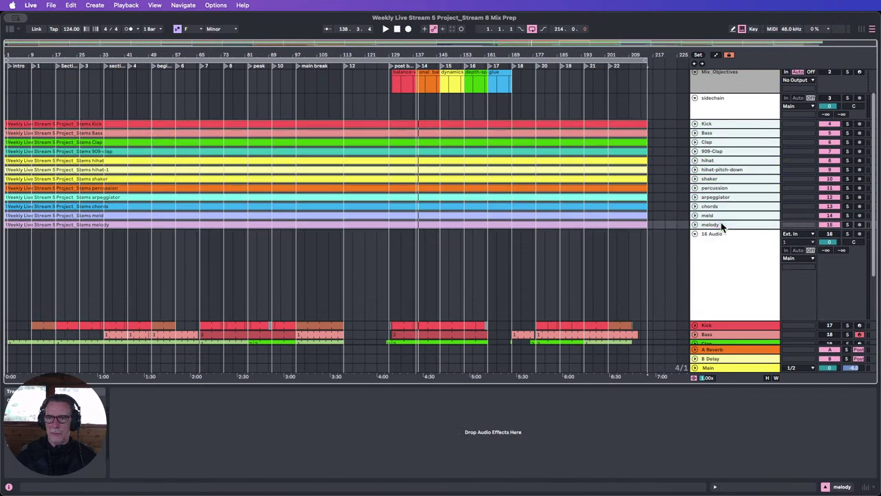
pyautogui.keyDown('alt'); pyautogui.click(695, 226); pyautogui.keyUp('alt')
pyautogui.scroll(-5, 661, 237)
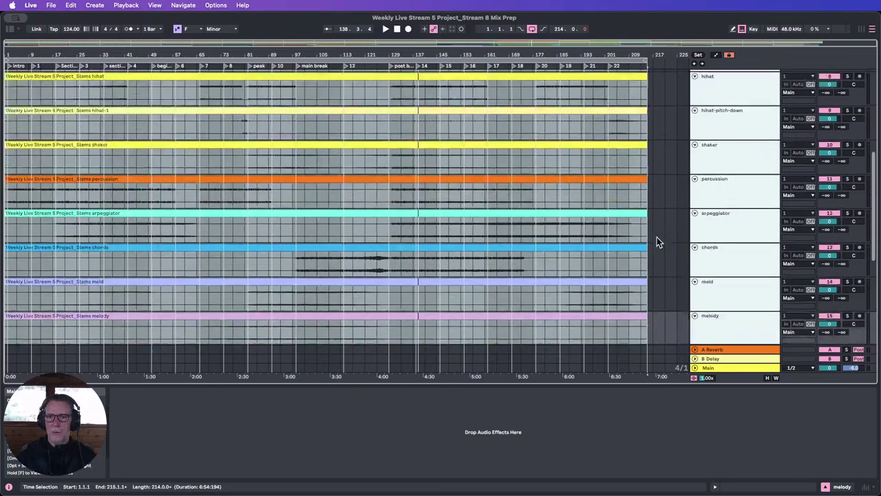
# Examine the waveforms of the unfolded stem tracks from melody up to Kick, and select the Bass track.
pyautogui.scroll(2, 656, 237)
pyautogui.click(577, 324)
pyautogui.scroll(4, 484, 305)
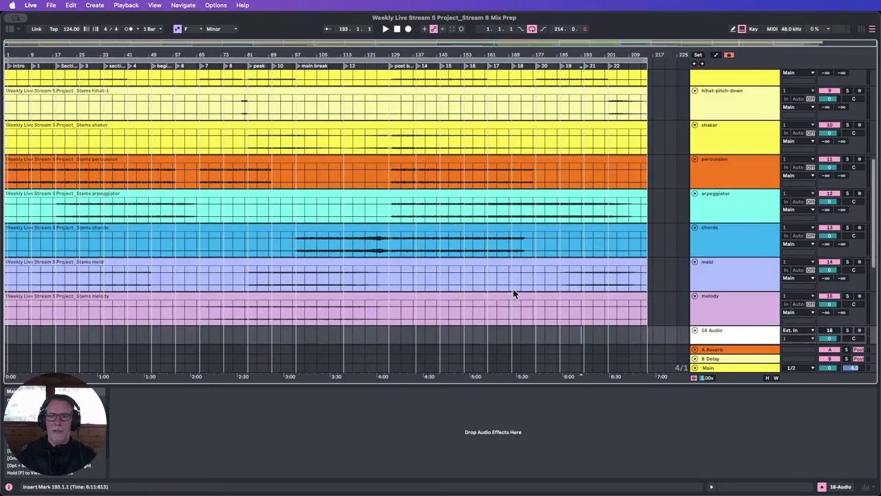
pyautogui.scroll(4, 561, 278)
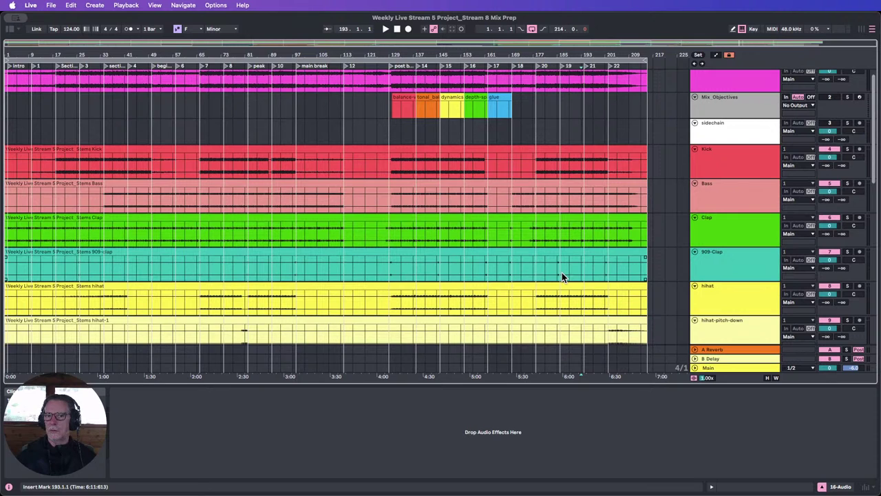
pyautogui.scroll(-1, 561, 272)
pyautogui.click(730, 192)
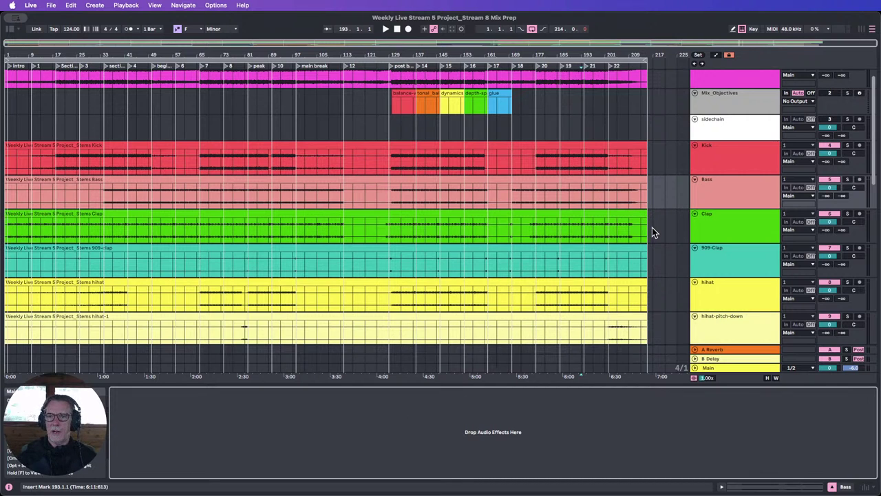
pyautogui.scroll(-1, 652, 227)
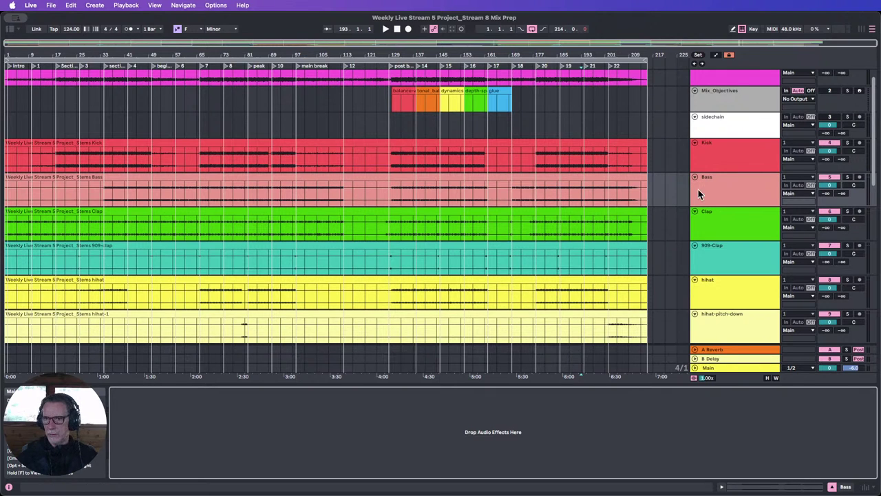
pyautogui.scroll(-2, 708, 175)
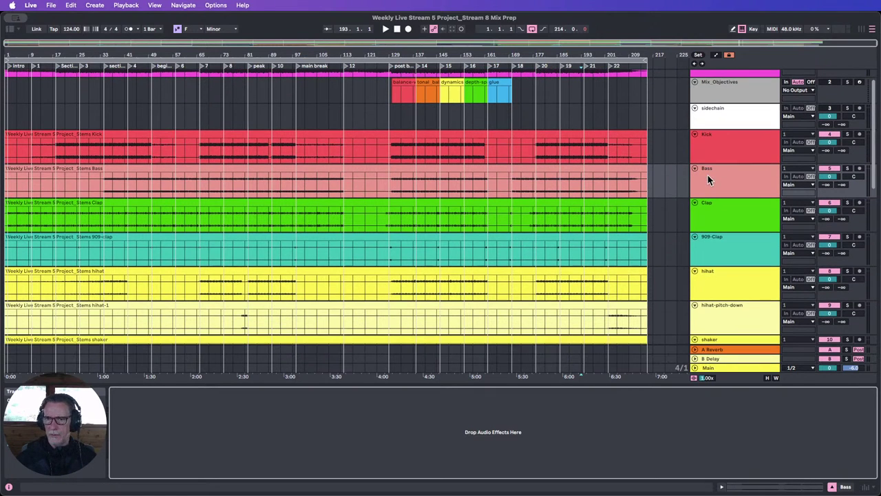
pyautogui.scroll(-1, 730, 144)
# Select all stem tracks from Kick through melody and compare how large their waveforms appear.
pyautogui.click(730, 142)
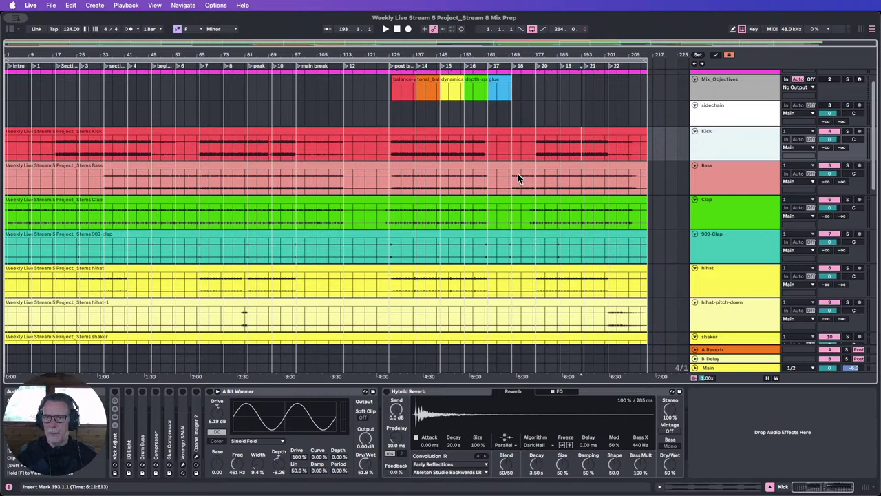
pyautogui.scroll(-6, 577, 206)
pyautogui.scroll(-5, 668, 207)
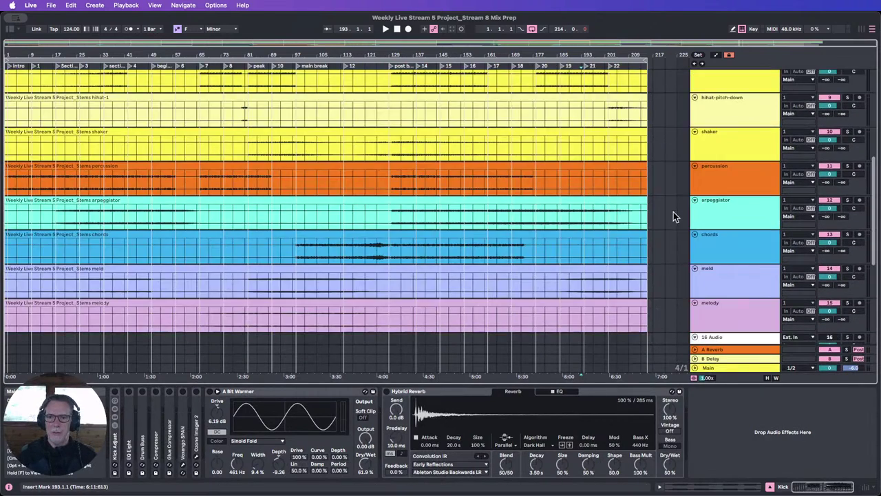
pyautogui.click(729, 235)
pyautogui.scroll(10, 729, 232)
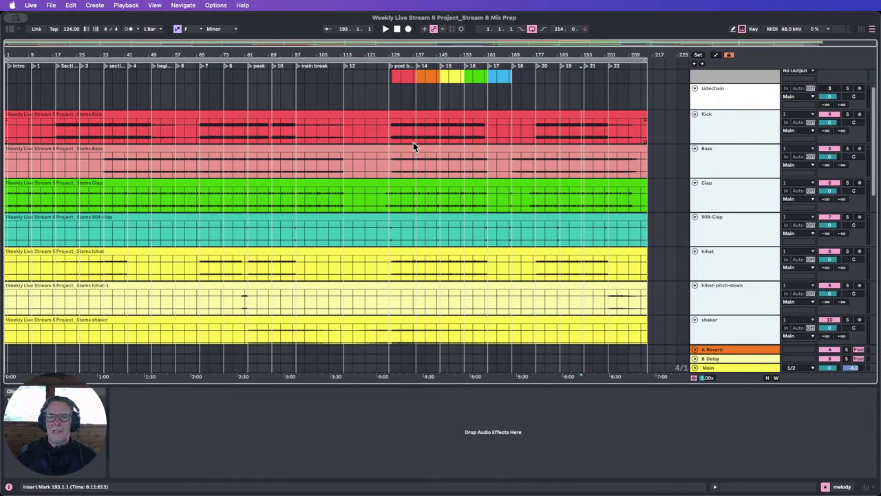
pyautogui.scroll(-1, 437, 148)
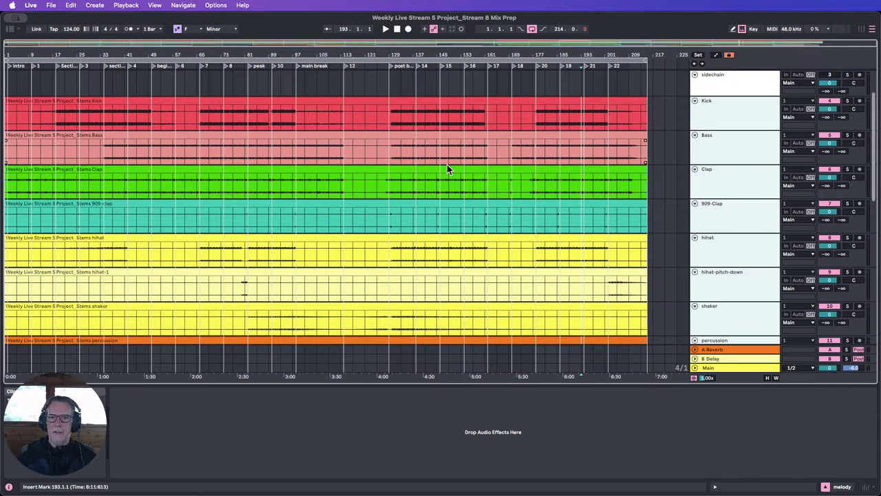
pyautogui.scroll(-5, 446, 166)
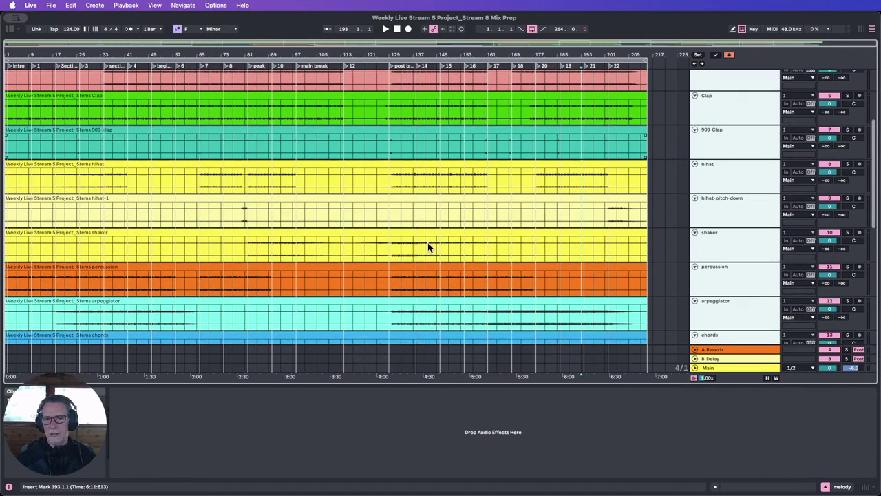
# Enlarge the shaker track to inspect its waveform, and shrink the track back to a small height.
pyautogui.click(752, 246)
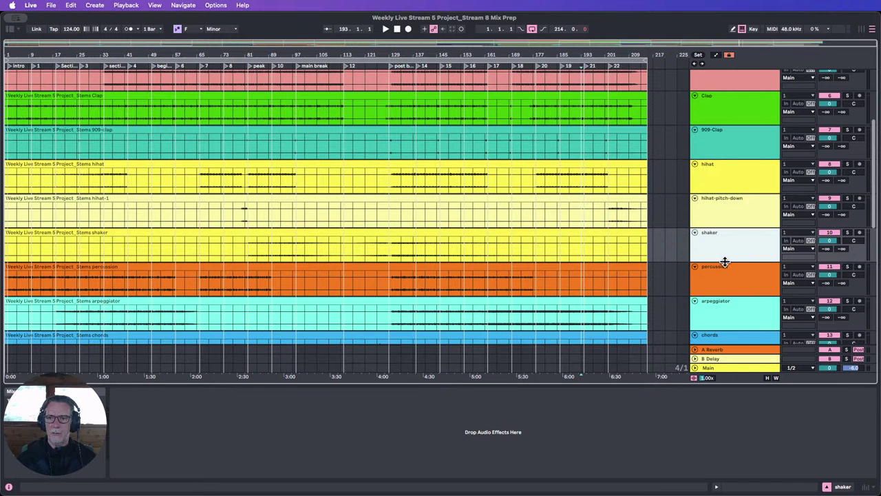
pyautogui.moveTo(726, 263); pyautogui.dragTo(714, 329)
pyautogui.scroll(-3, 549, 247)
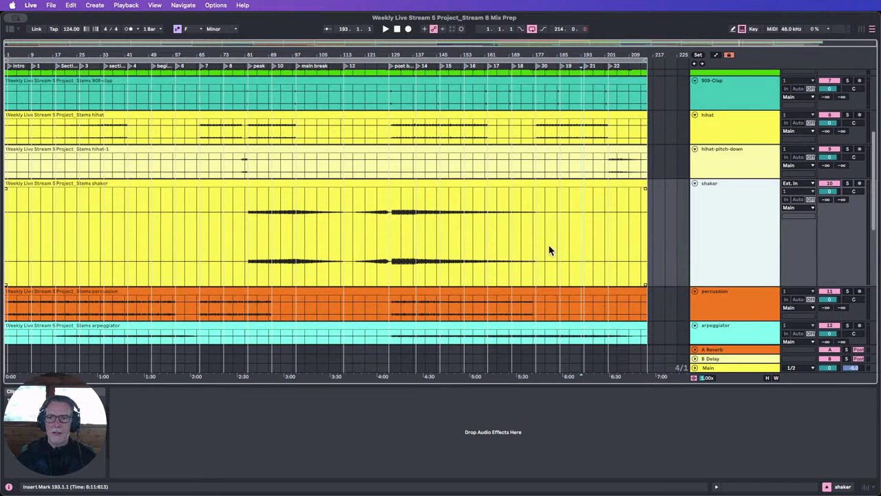
pyautogui.moveTo(395, 54)
pyautogui.mouseDown()
pyautogui.moveTo(395, 131)
pyautogui.moveTo(395, 55)
pyautogui.mouseUp()
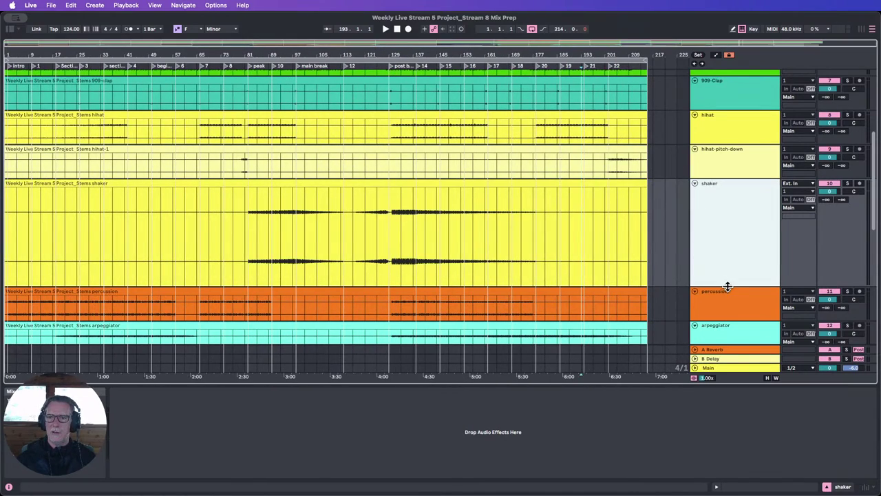
pyautogui.moveTo(727, 284); pyautogui.dragTo(717, 208)
pyautogui.scroll(-4, 553, 236)
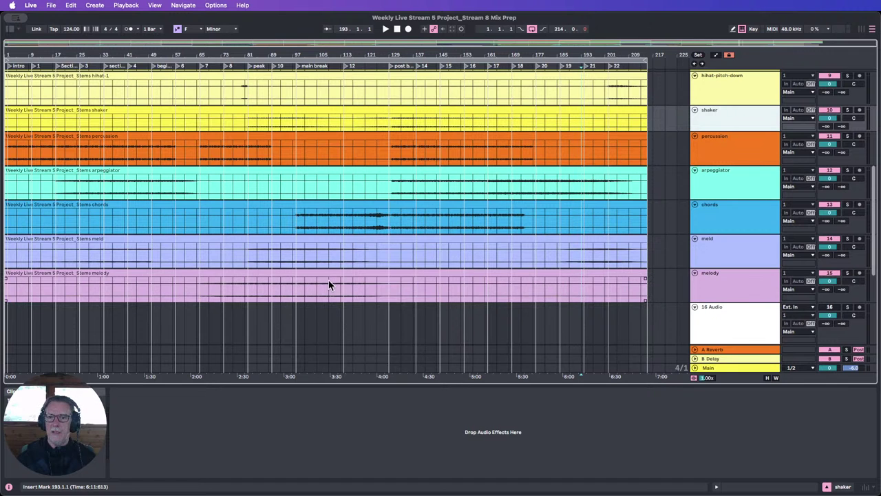
# Select the melody through Kick tracks, raise the waveform vertical zoom to 3.26x, and look over the magnified stems.
pyautogui.scroll(3, 360, 279)
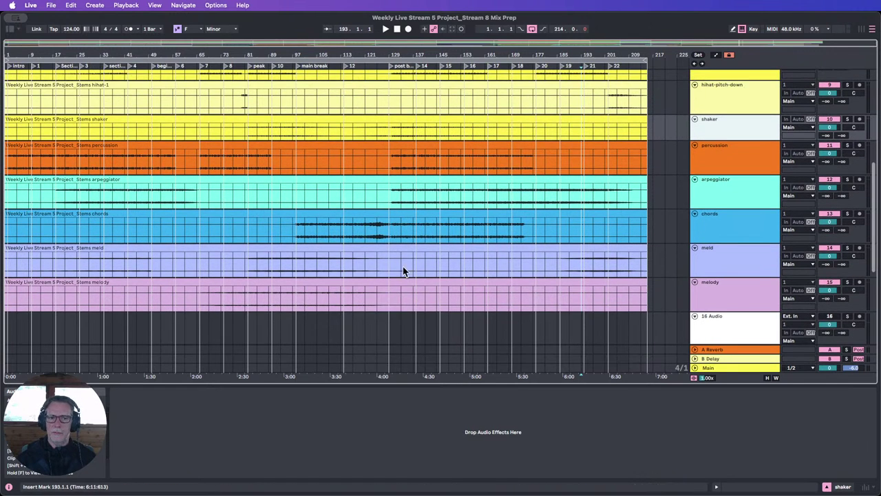
pyautogui.click(737, 287)
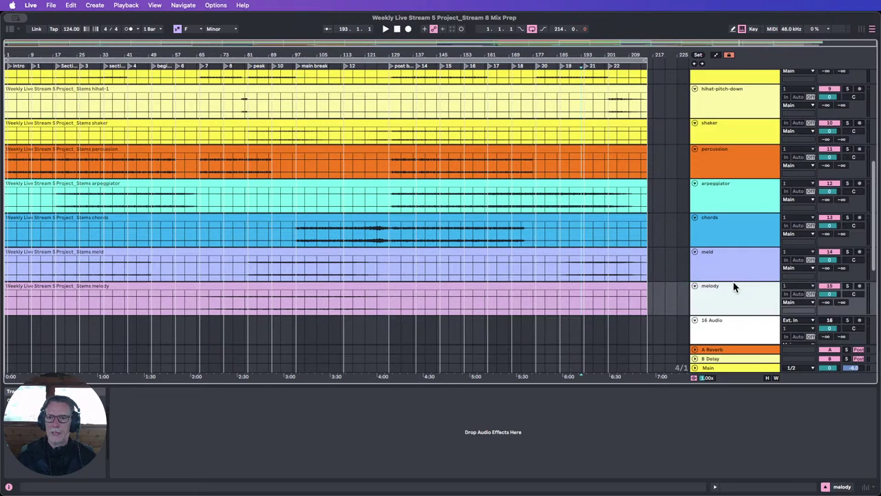
pyautogui.scroll(10, 735, 280)
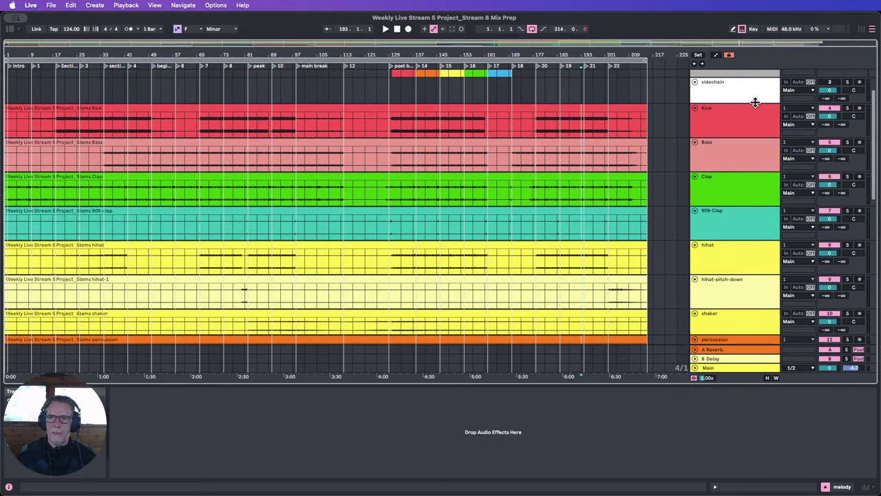
pyautogui.keyDown('shift'); pyautogui.click(738, 126); pyautogui.keyUp('shift')
pyautogui.scroll(-1, 709, 219)
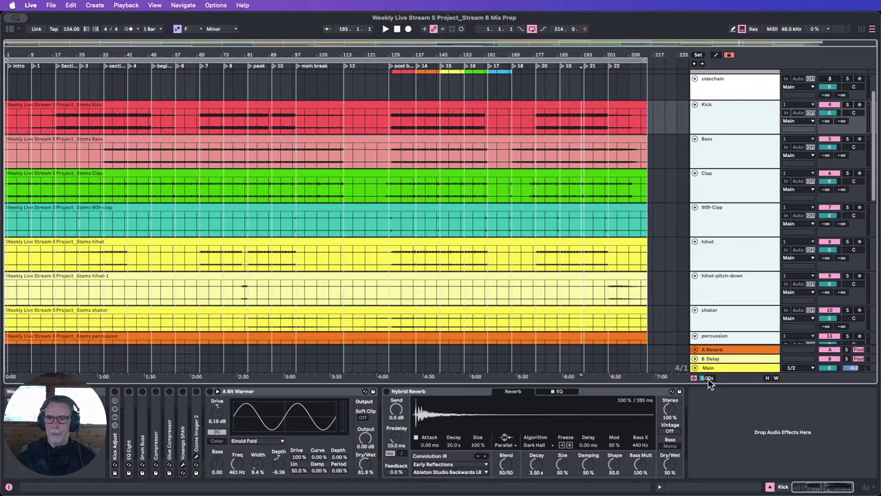
pyautogui.moveTo(709, 384); pyautogui.dragTo(709, 339)
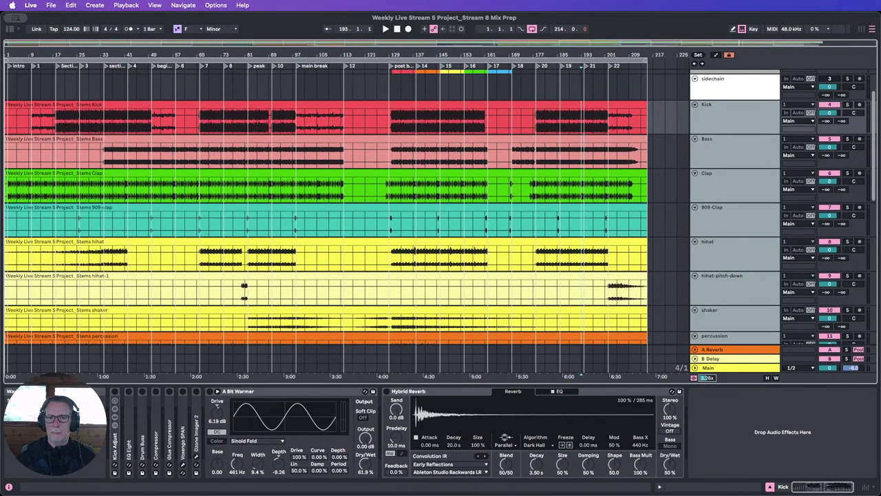
pyautogui.scroll(-6, 581, 287)
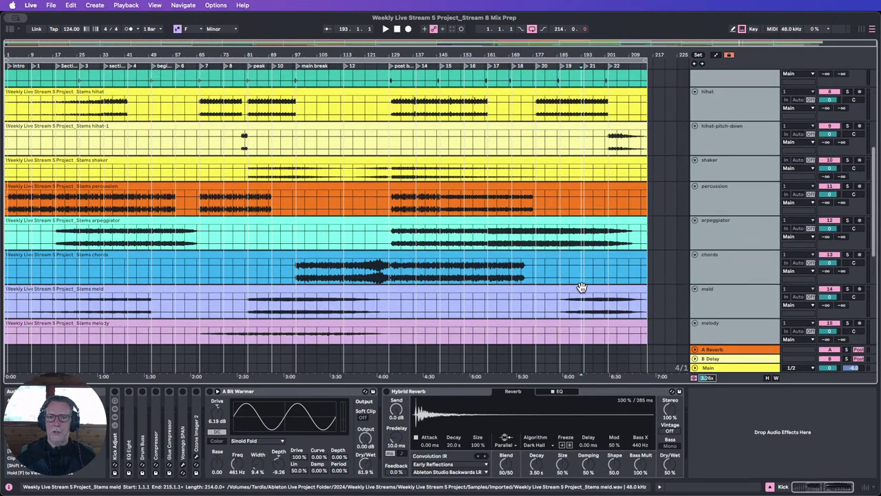
pyautogui.scroll(-2, 599, 293)
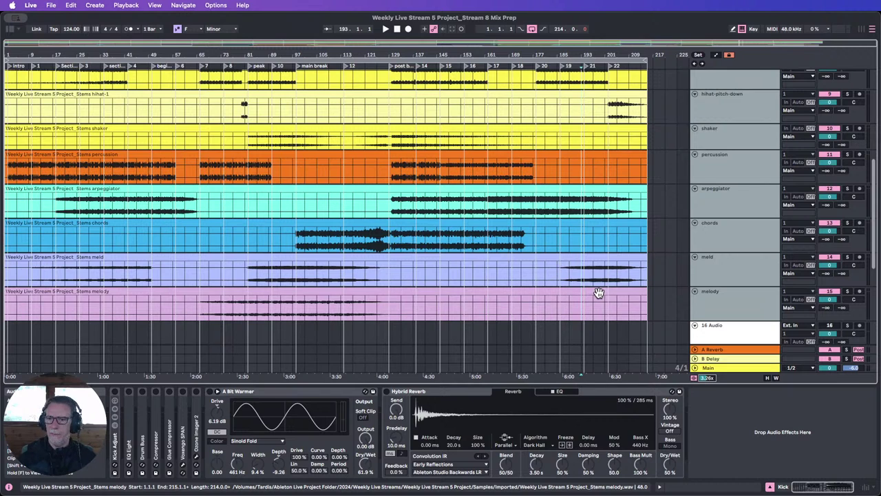
# Play from the post break locator while resetting the waveform vertical zoom and setting it to 2.39x, and stop playback.
pyautogui.click(392, 67)
pyautogui.click(385, 29)
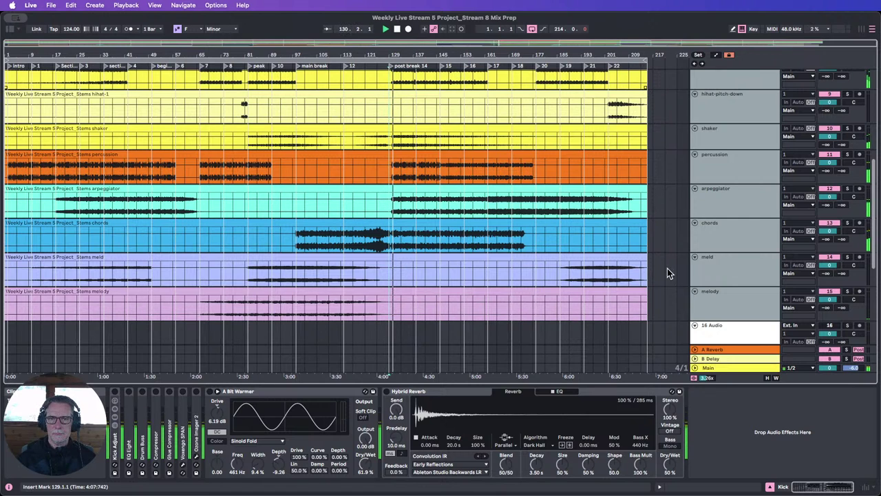
pyautogui.doubleClick(707, 377)
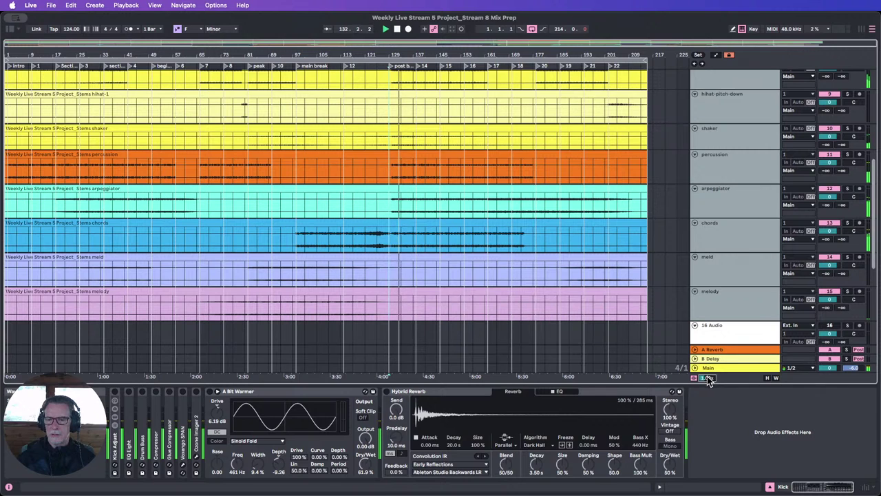
pyautogui.moveTo(706, 378); pyautogui.dragTo(706, 355)
pyautogui.scroll(5, 564, 239)
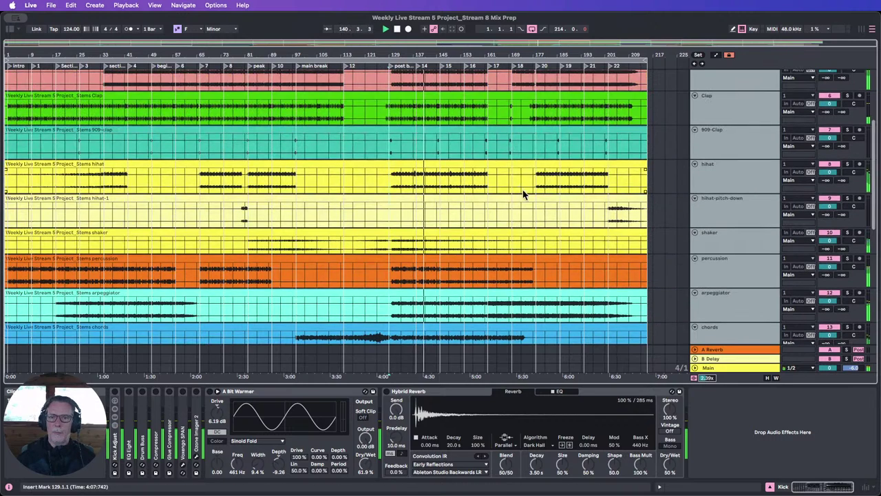
pyautogui.click(397, 29)
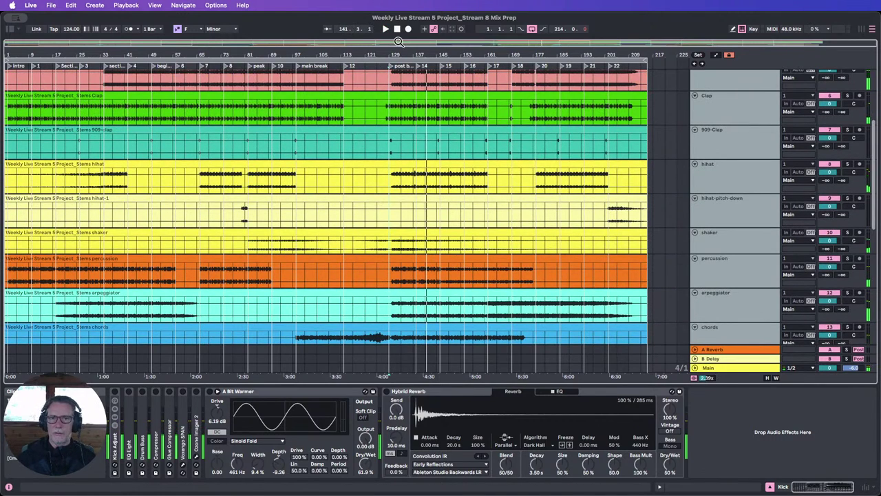
# Look over the magnified stems from Kick down and make the shaker track slightly taller.
pyautogui.scroll(4, 427, 113)
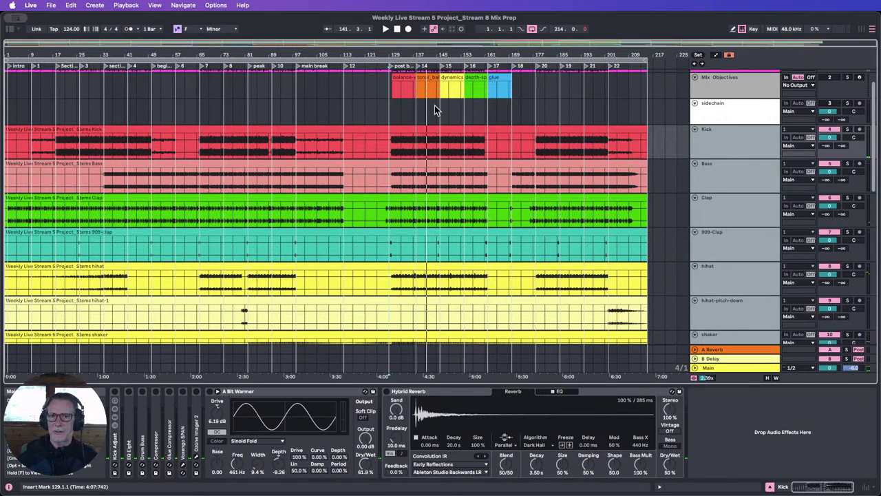
pyautogui.click(735, 136)
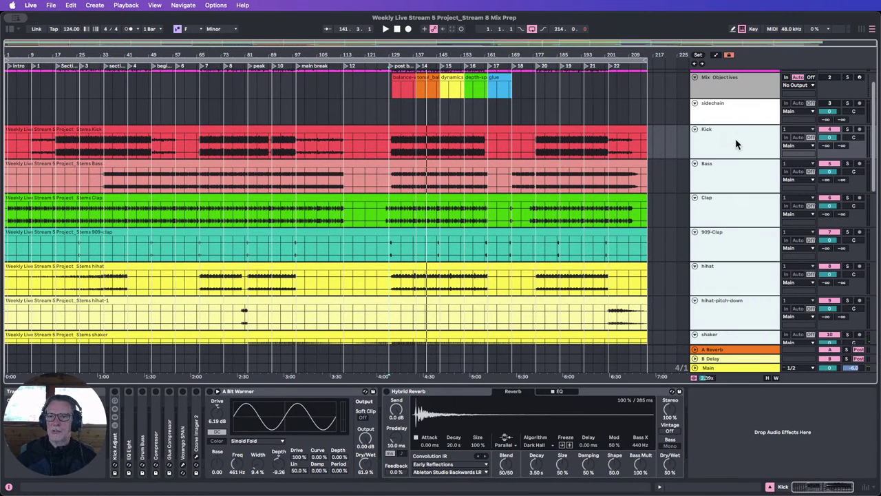
pyautogui.scroll(-8, 732, 142)
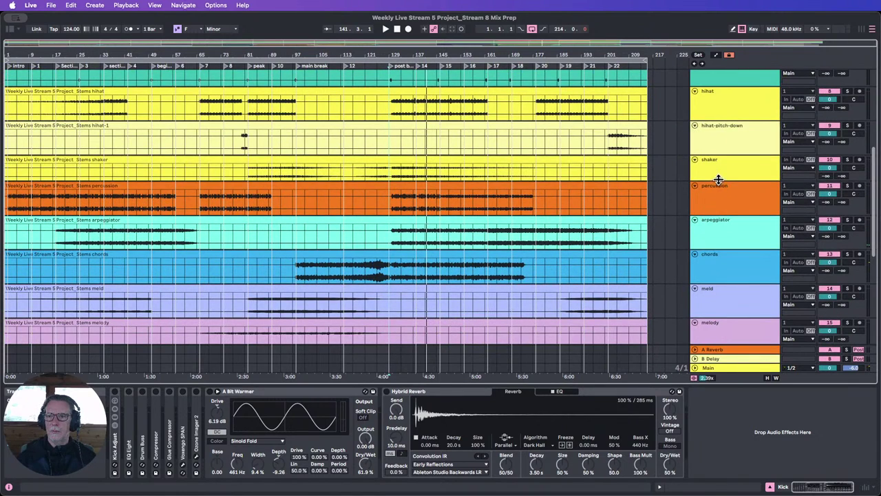
pyautogui.moveTo(718, 180); pyautogui.dragTo(718, 195)
# Show the Kick stem track's device chain and expand its collapsed EQ Eight.
pyautogui.scroll(3, 741, 180)
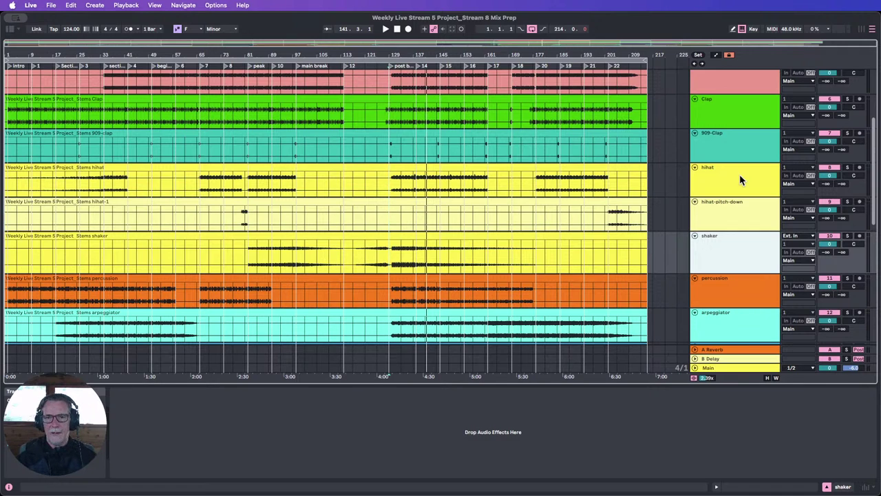
pyautogui.scroll(5, 740, 174)
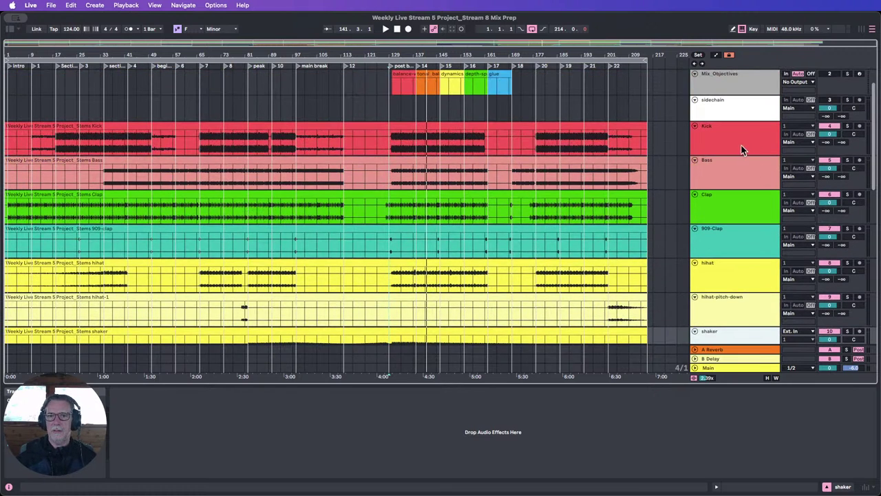
pyautogui.click(723, 133)
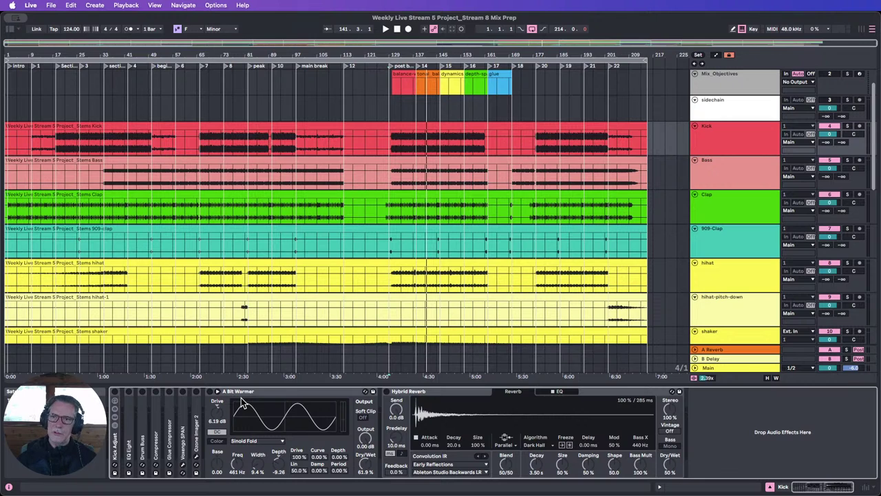
pyautogui.doubleClick(129, 421)
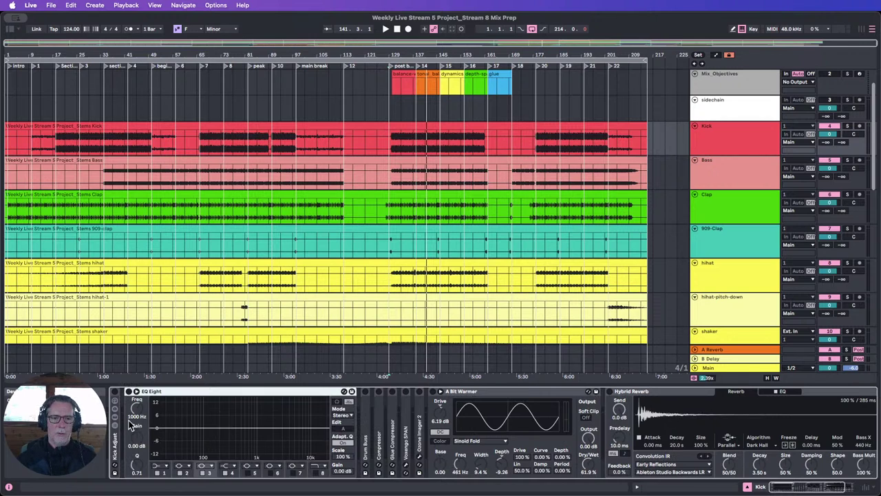
# Collapse EQ Eight and inspect Drum Buss, Compressor and Glue Compressor in the Kick chain, collapsing each one again.
pyautogui.doubleClick(167, 392)
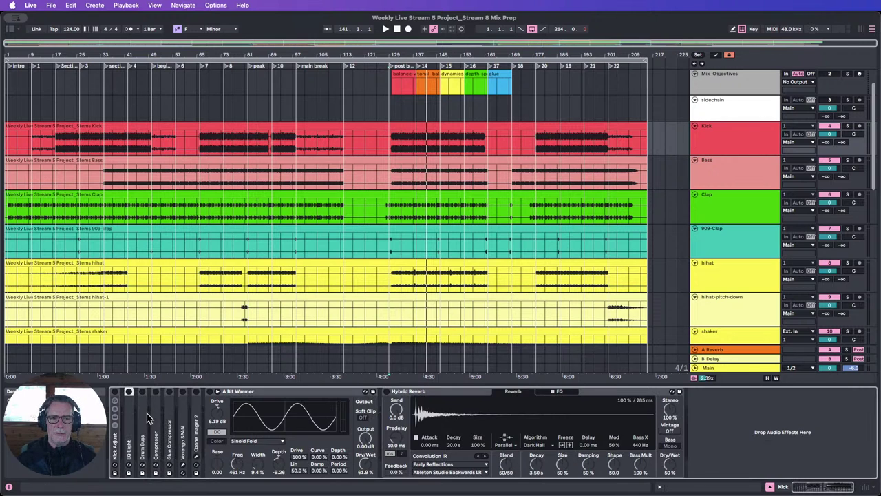
pyautogui.doubleClick(141, 412)
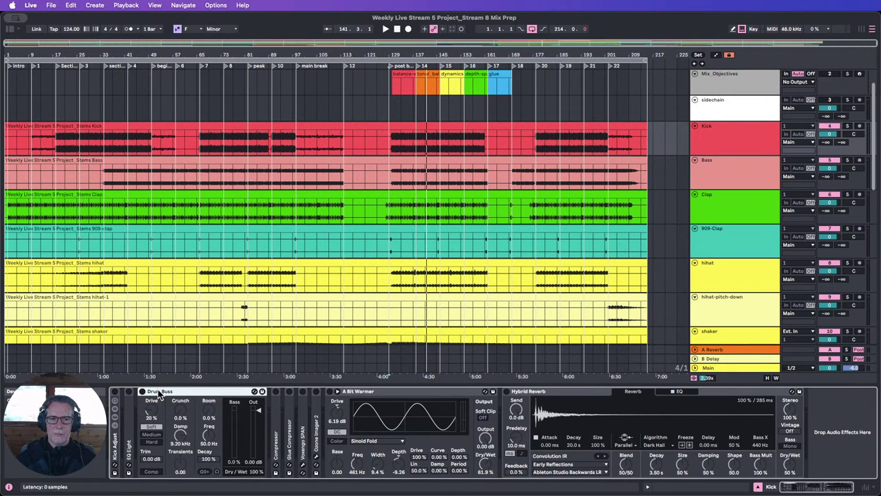
pyautogui.doubleClick(159, 393)
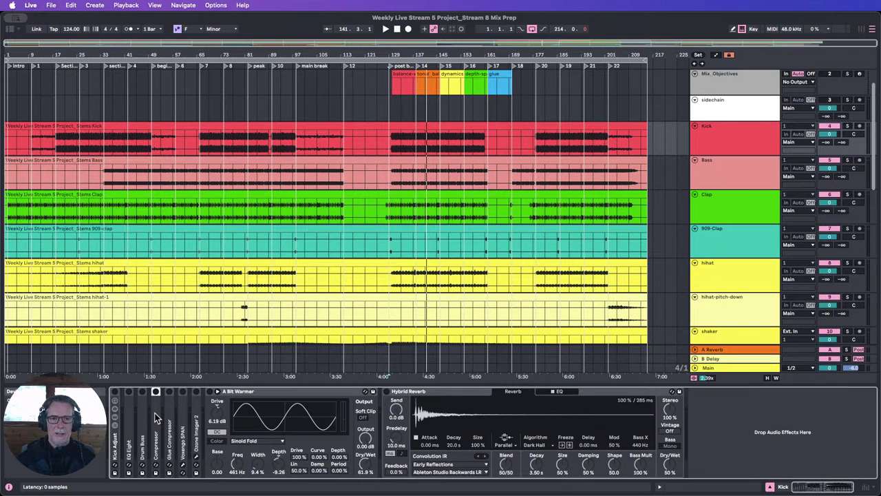
pyautogui.doubleClick(153, 415)
pyautogui.doubleClick(183, 394)
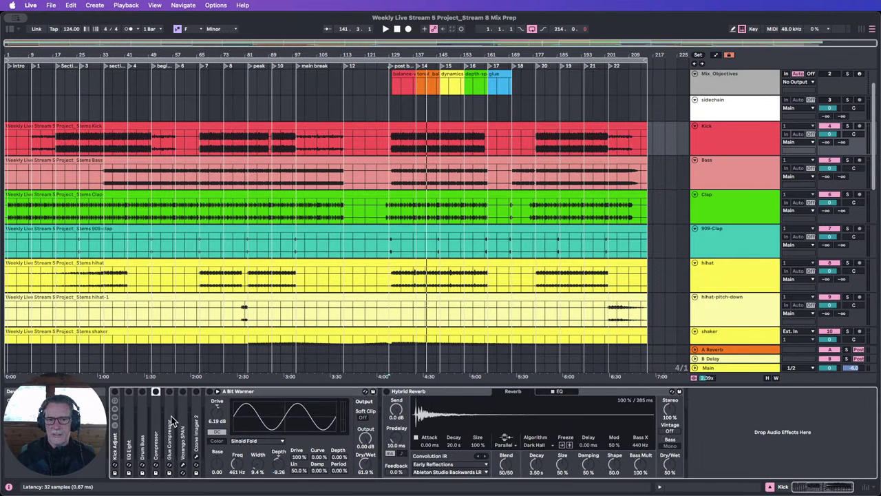
pyautogui.doubleClick(172, 419)
pyautogui.doubleClick(196, 390)
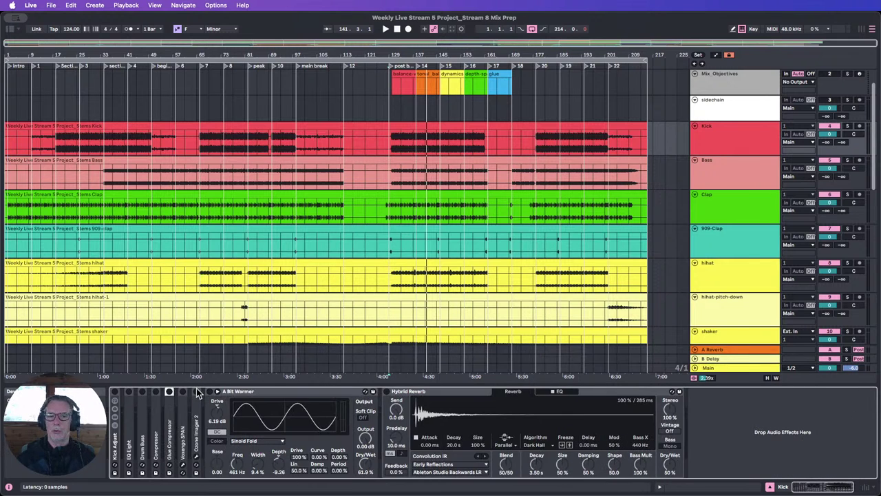
# Expand Voxengo SPAN and Ozone Imager 2 in the Kick chain to inspect them, and collapse both again.
pyautogui.doubleClick(184, 421)
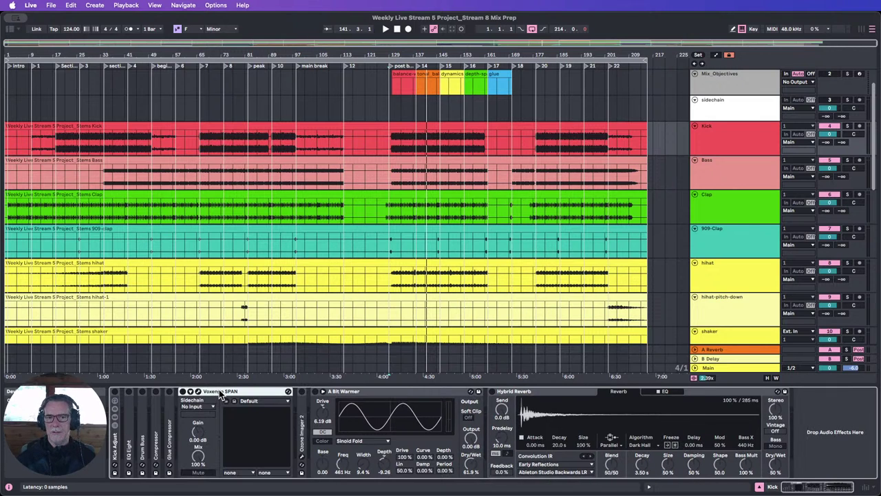
pyautogui.doubleClick(301, 432)
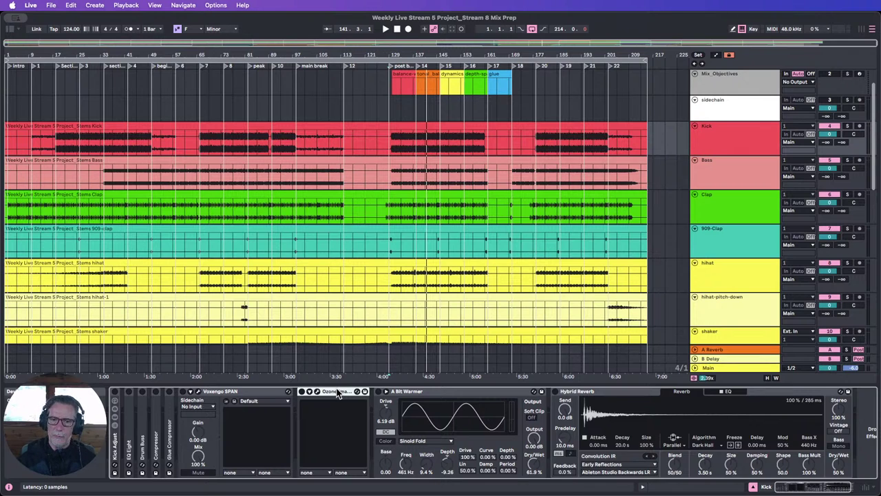
pyautogui.doubleClick(219, 394)
pyautogui.doubleClick(222, 393)
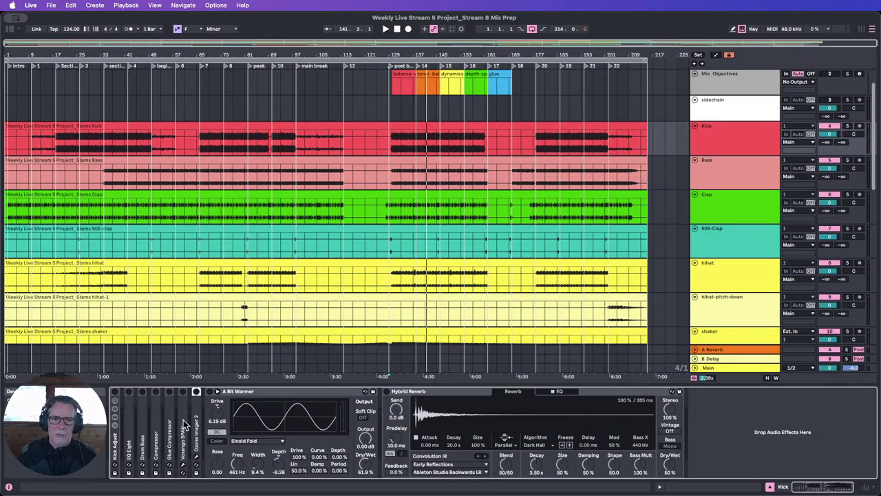
# Group the Kick devices from EQ Eight through Ozone Imager 2 into an Audio Effect Rack and show its macro controls.
pyautogui.click(116, 446)
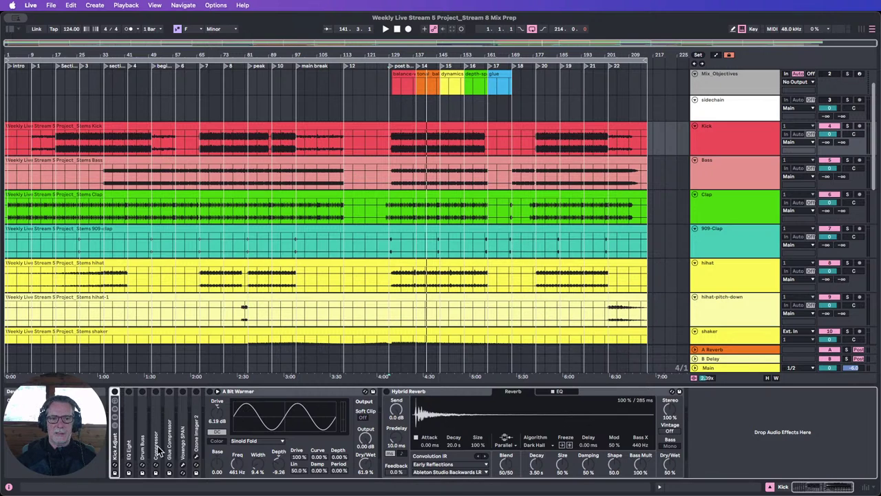
pyautogui.click(126, 423)
pyautogui.keyDown('shift'); pyautogui.click(199, 412); pyautogui.keyUp('shift')
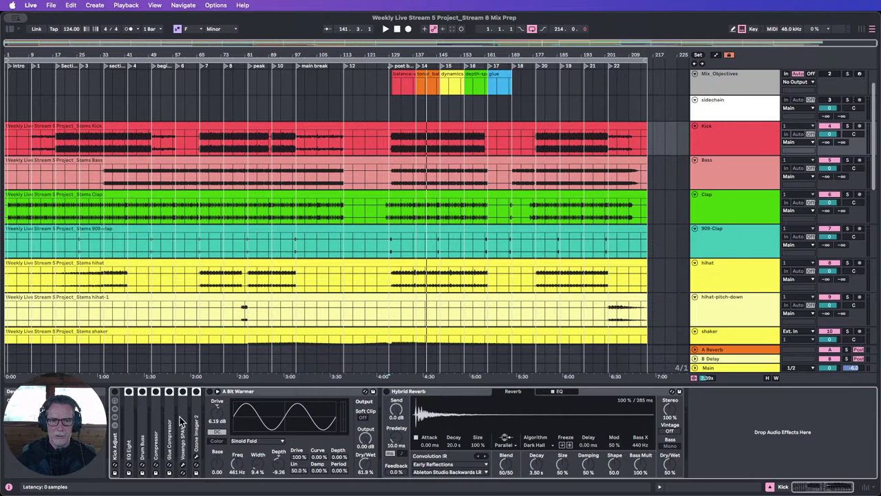
pyautogui.press('super+g')
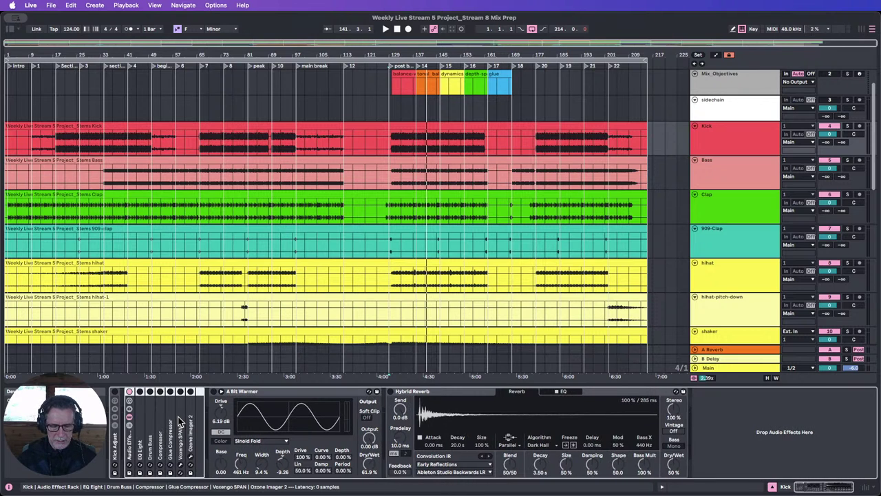
pyautogui.click(129, 401)
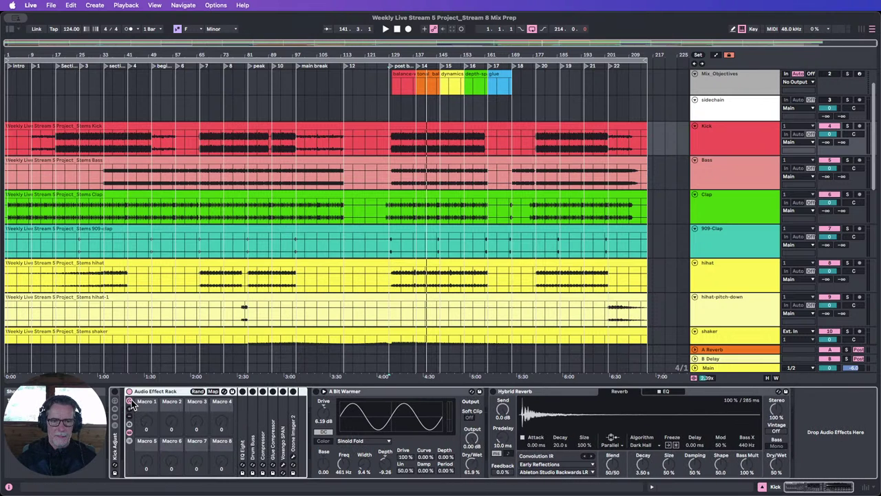
# Rename the new Audio Effect Rack on the Kick track as mixrack.
pyautogui.click(148, 393)
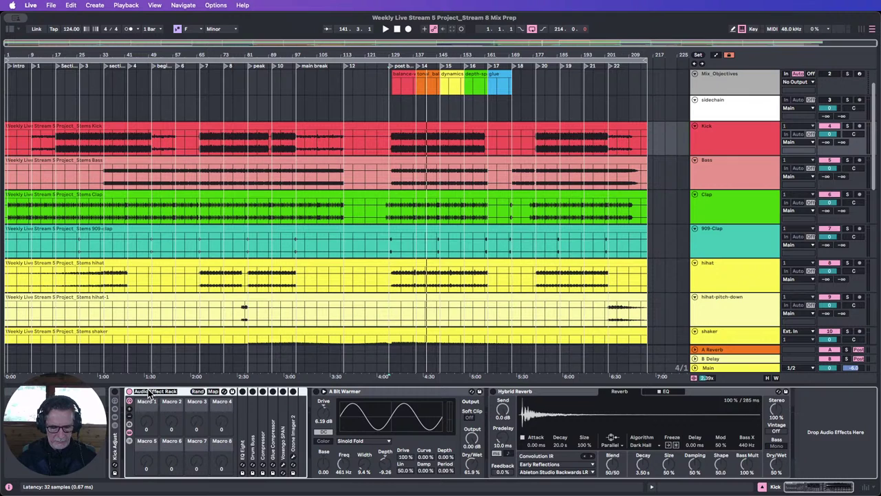
pyautogui.write('mix')
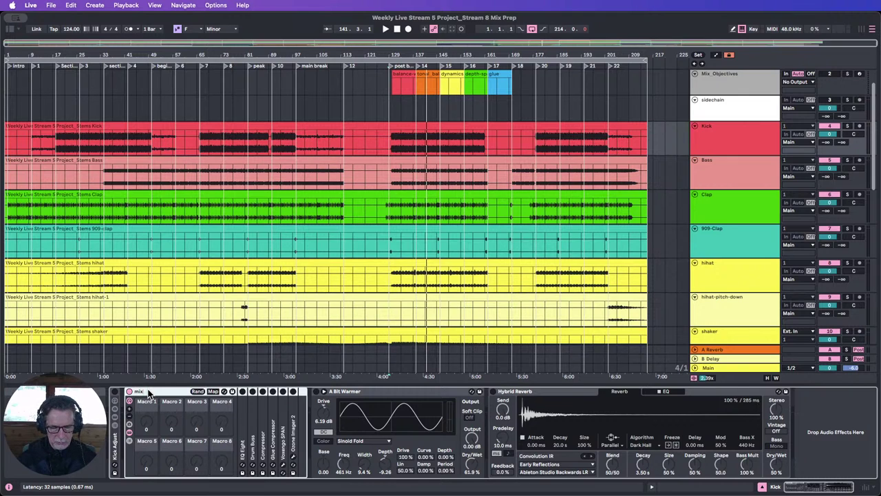
pyautogui.write('ra')
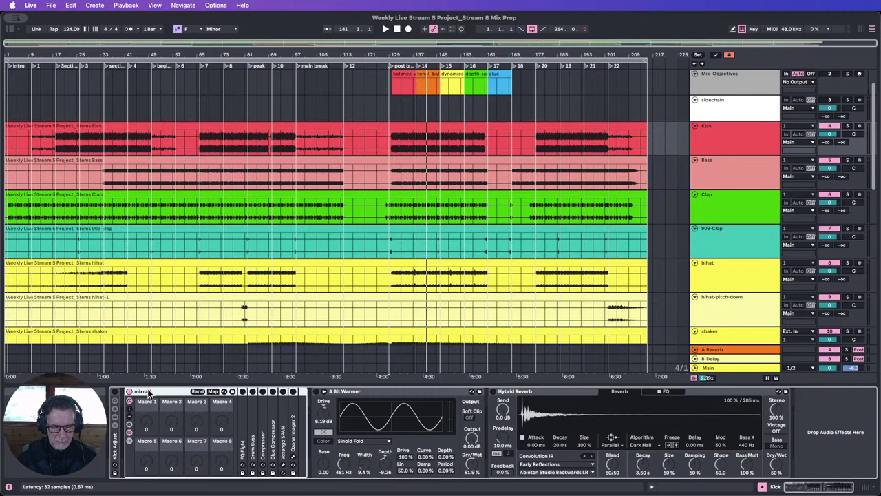
pyautogui.write('sck')
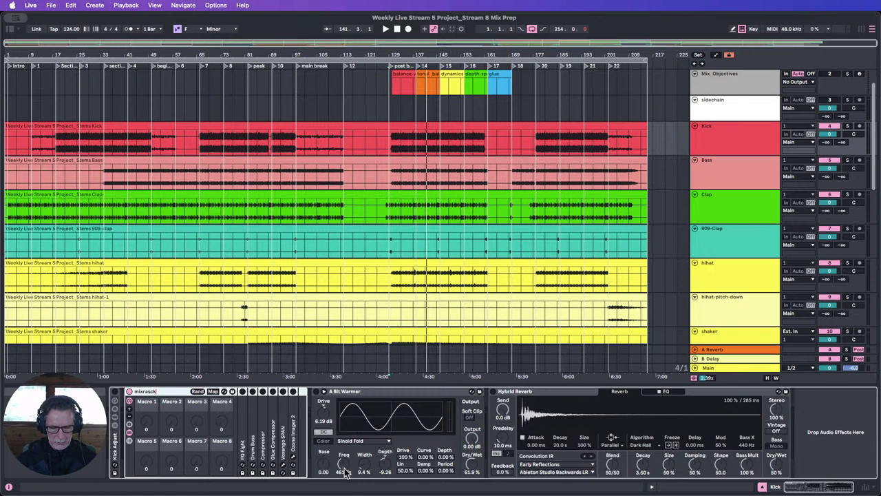
pyautogui.press('BackSpace')
pyautogui.press('BackSpace')
pyautogui.press('BackSpace')
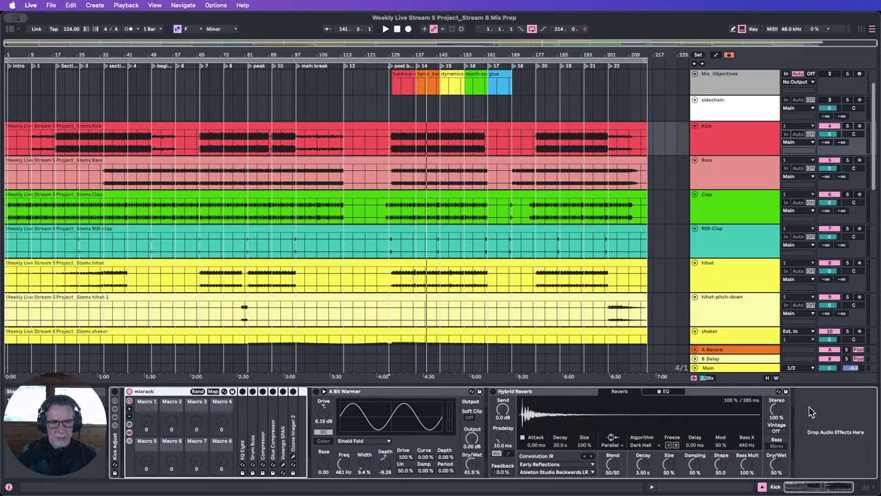
pyautogui.click(831, 402)
pyautogui.click(148, 393)
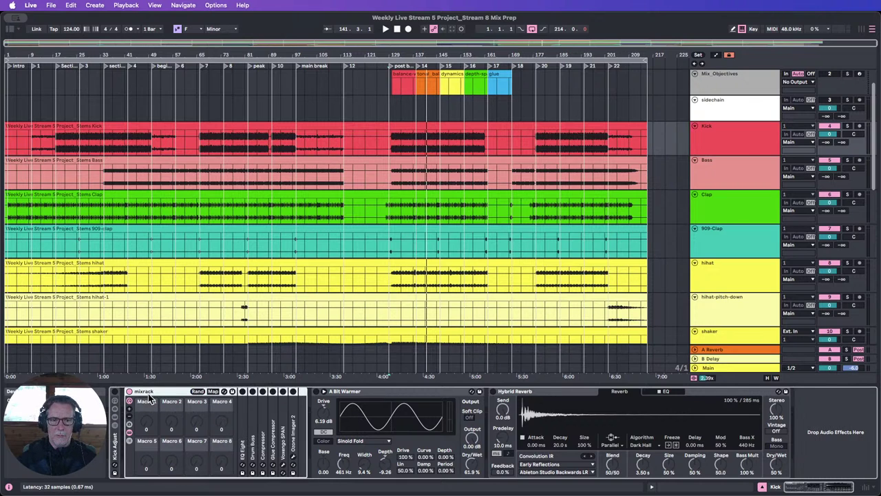
pyautogui.rightClick(157, 394)
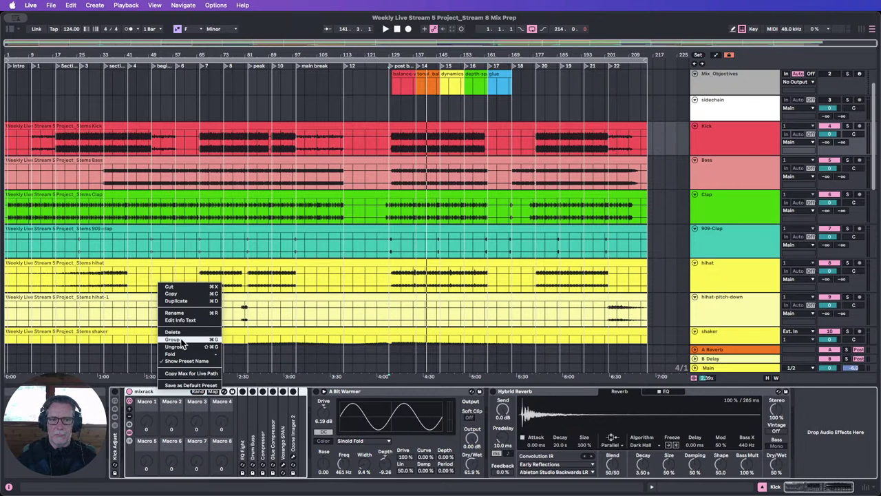
pyautogui.click(146, 394)
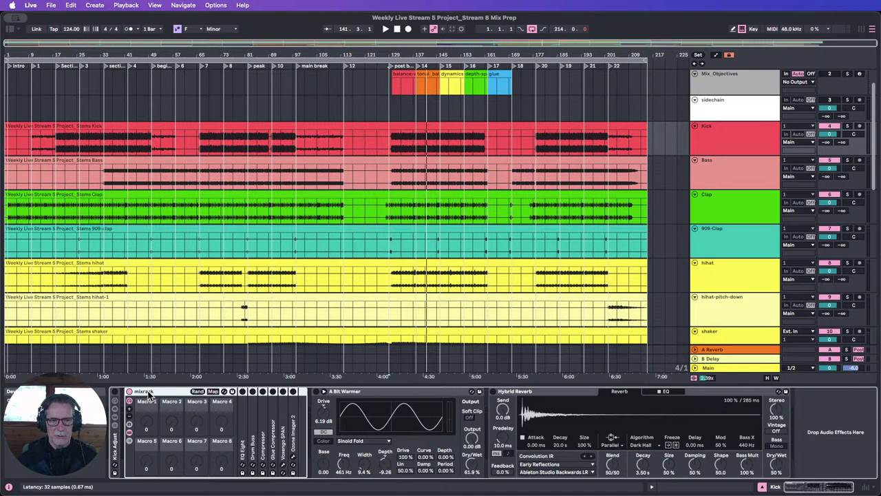
# Copy the mixrack from the Kick track onto the Bass, Clap, 909-Clap, hihat and shaker tracks.
pyautogui.moveTo(147, 393); pyautogui.dragTo(723, 172)
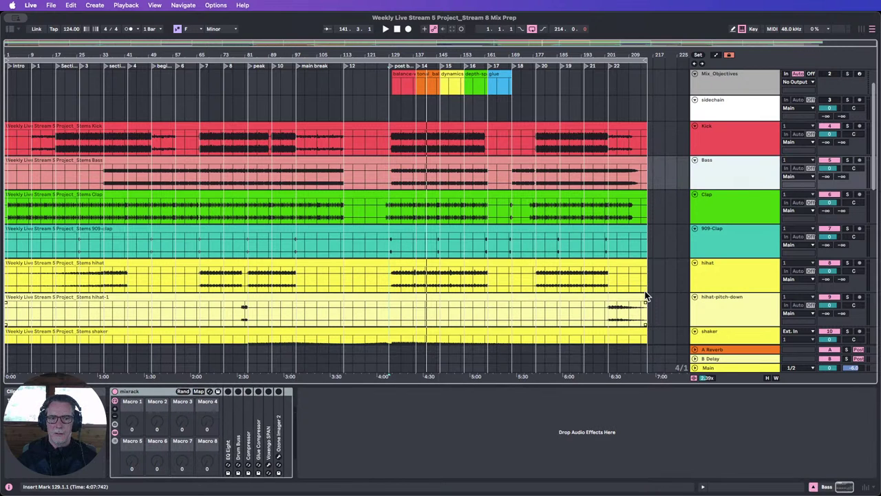
pyautogui.click(731, 173)
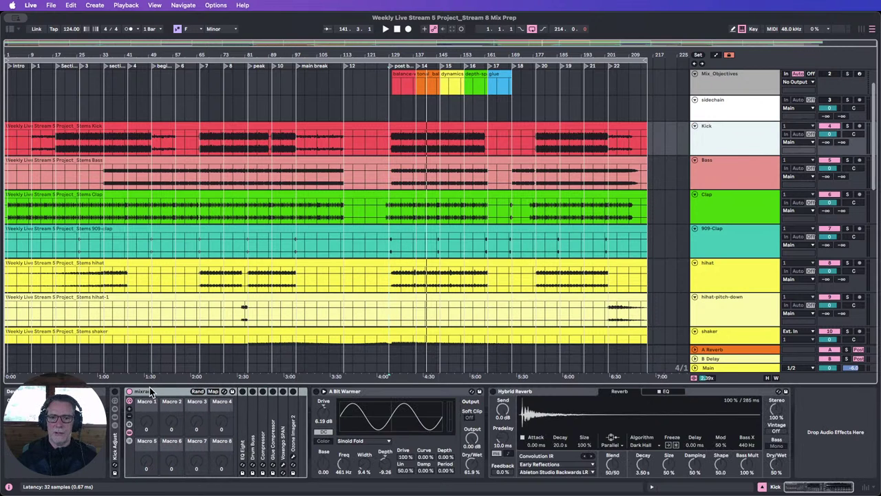
pyautogui.moveTo(153, 393); pyautogui.dragTo(716, 246)
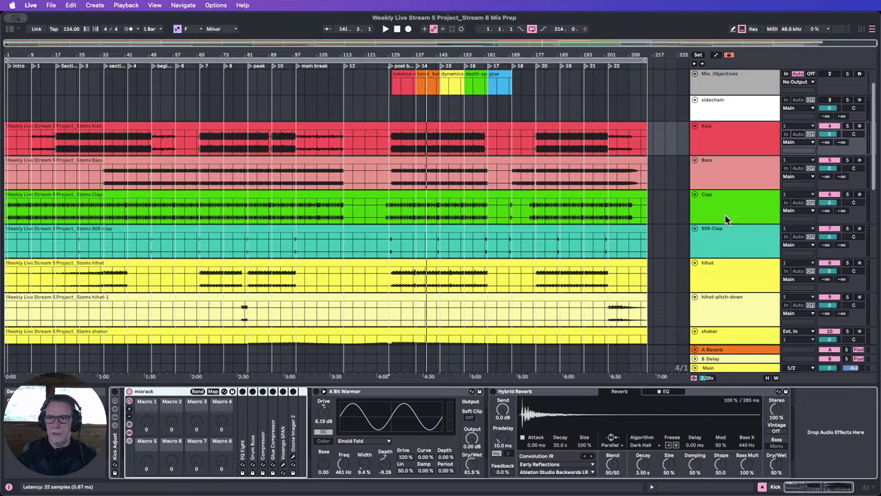
pyautogui.click(725, 215)
pyautogui.moveTo(157, 396); pyautogui.dragTo(748, 242)
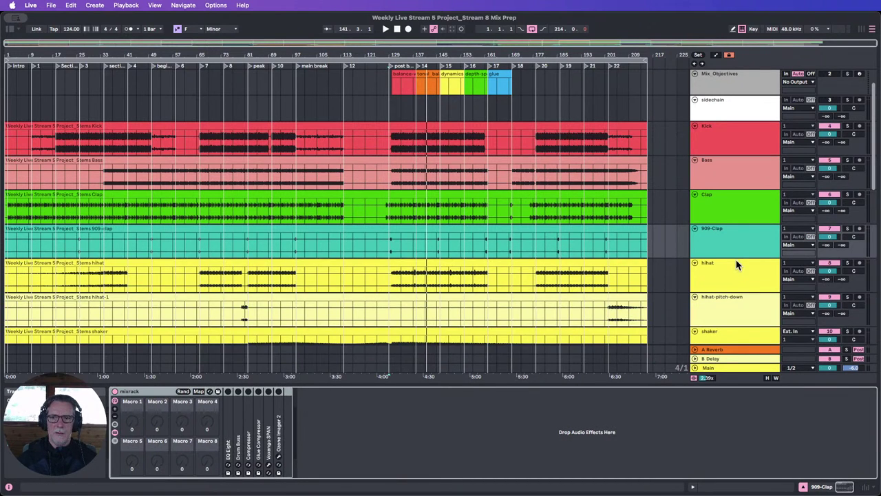
pyautogui.moveTo(139, 395); pyautogui.dragTo(714, 274)
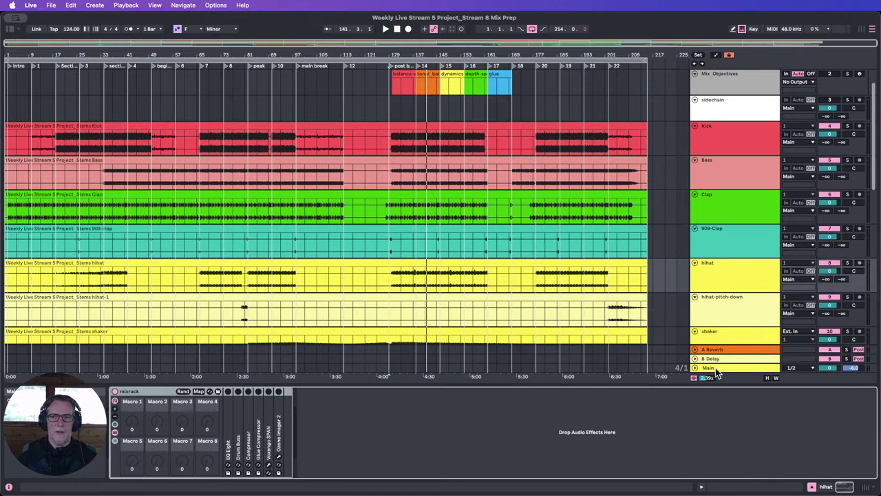
pyautogui.scroll(-5, 717, 317)
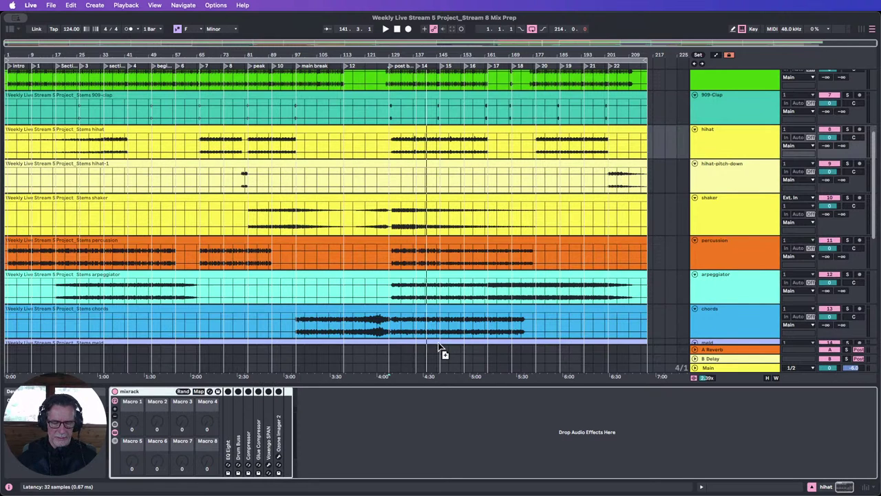
pyautogui.click(734, 223)
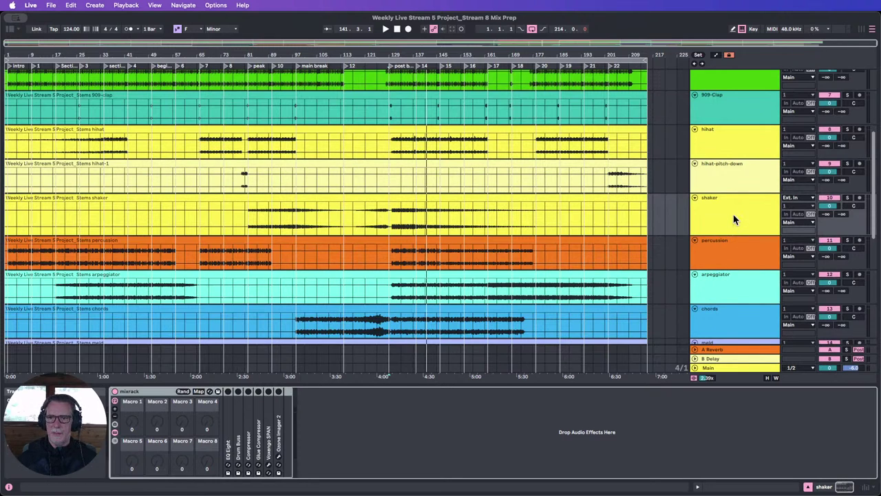
# Go up through the tracks from shaker to Kick, checking which device chains contain the mixrack.
pyautogui.click(735, 219)
pyautogui.click(732, 184)
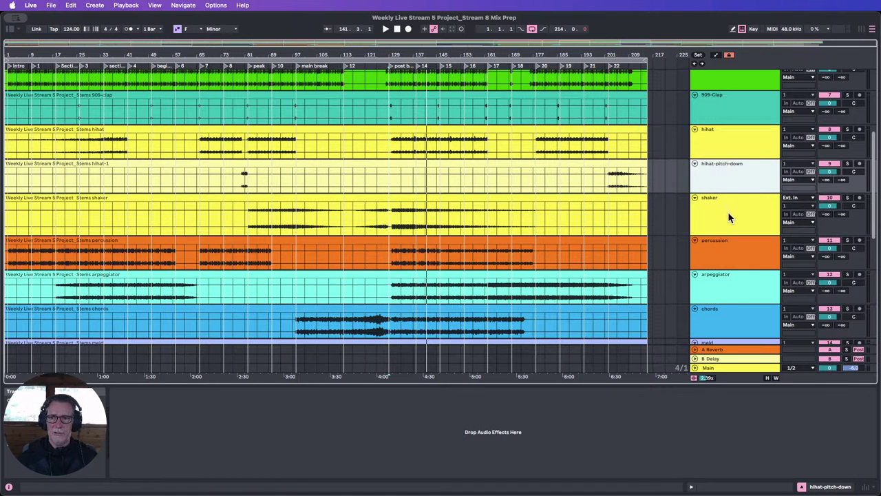
pyautogui.click(729, 217)
pyautogui.click(727, 193)
pyautogui.click(729, 143)
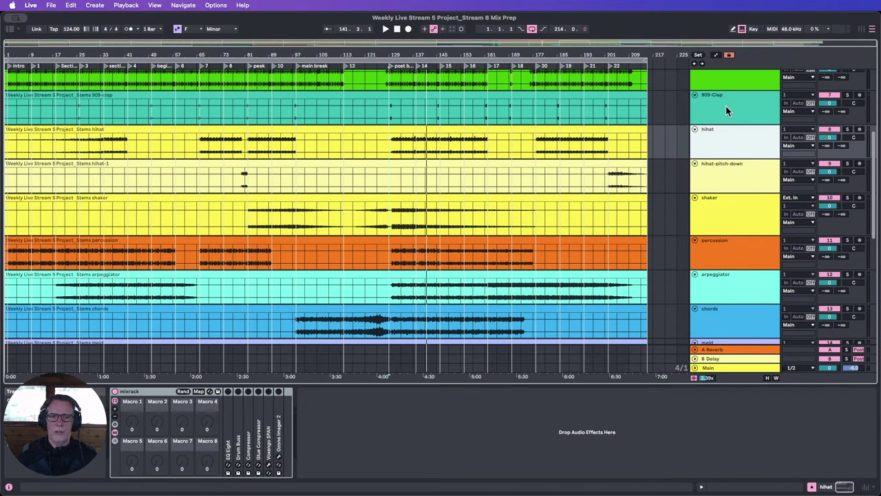
pyautogui.click(726, 110)
pyautogui.scroll(4, 723, 141)
pyautogui.click(722, 142)
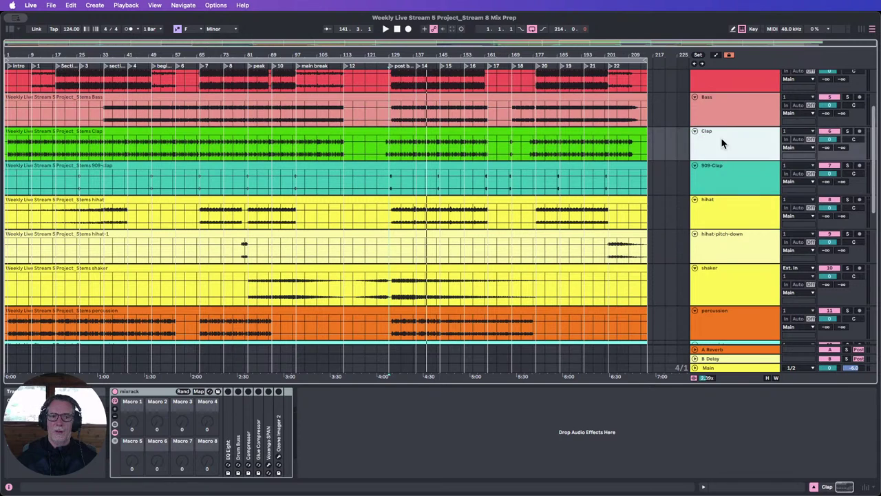
pyautogui.click(723, 115)
pyautogui.scroll(1, 723, 114)
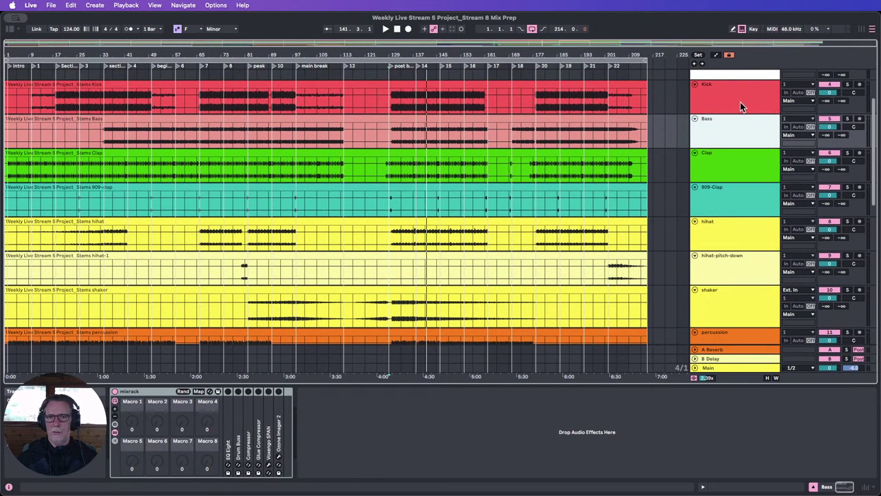
pyautogui.click(732, 101)
# Check the device chains from Bass down to hihat-pitch-down for the mixrack, and return to the hihat track's chain.
pyautogui.click(724, 134)
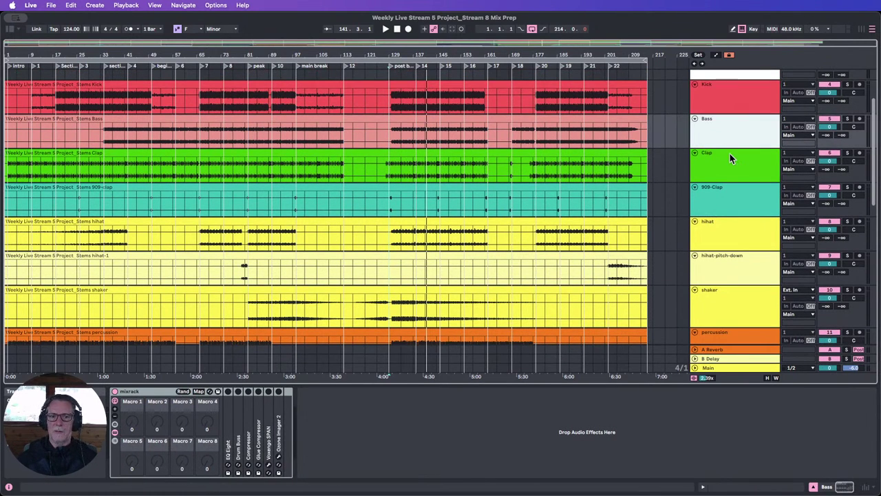
pyautogui.click(730, 154)
pyautogui.click(732, 181)
pyautogui.scroll(-1, 734, 192)
pyautogui.click(720, 202)
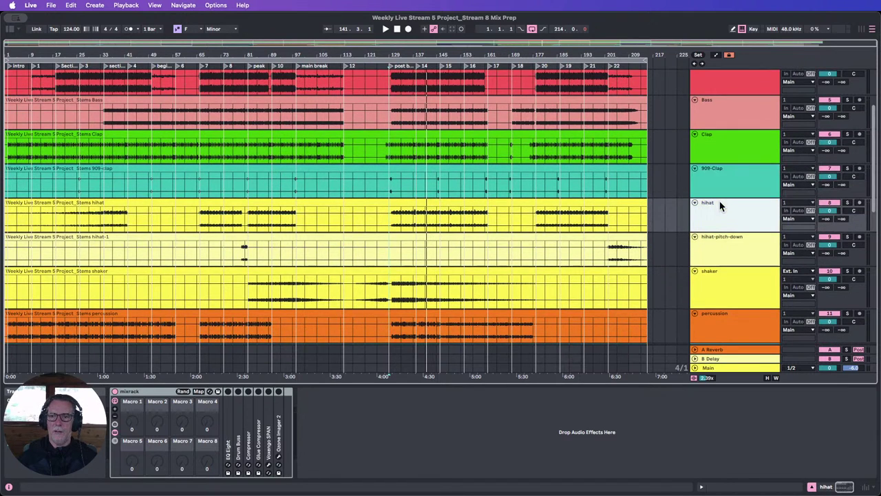
pyautogui.scroll(-2, 723, 212)
pyautogui.click(724, 213)
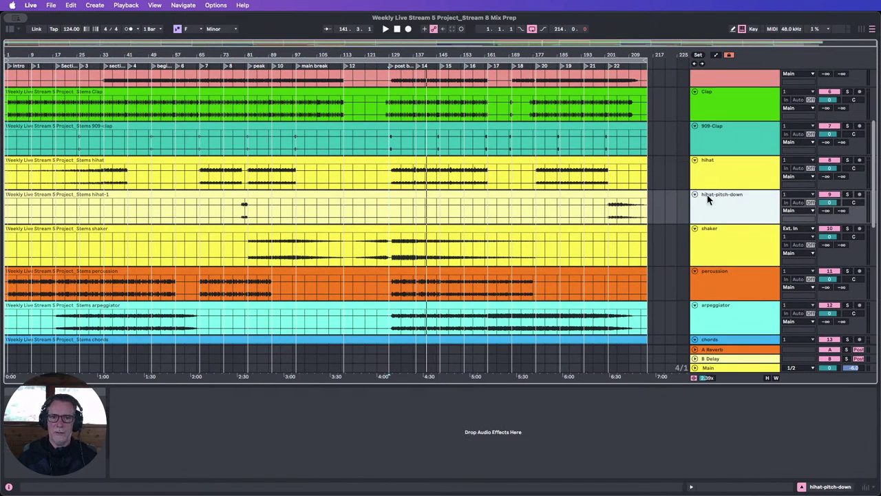
pyautogui.click(714, 181)
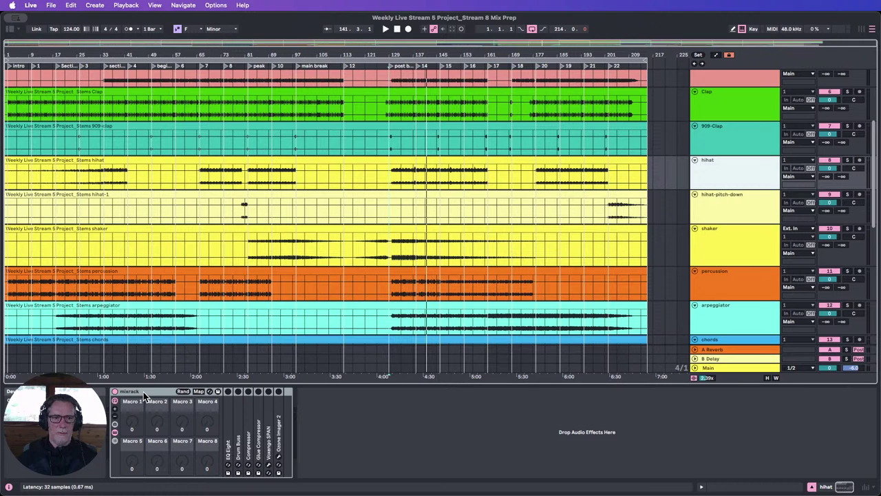
# Copy the mixrack onto the hihat-pitch-down and arpeggiator tracks, and move the duplicate mixrack from shaker onto percussion.
pyautogui.moveTo(142, 391); pyautogui.dragTo(744, 207)
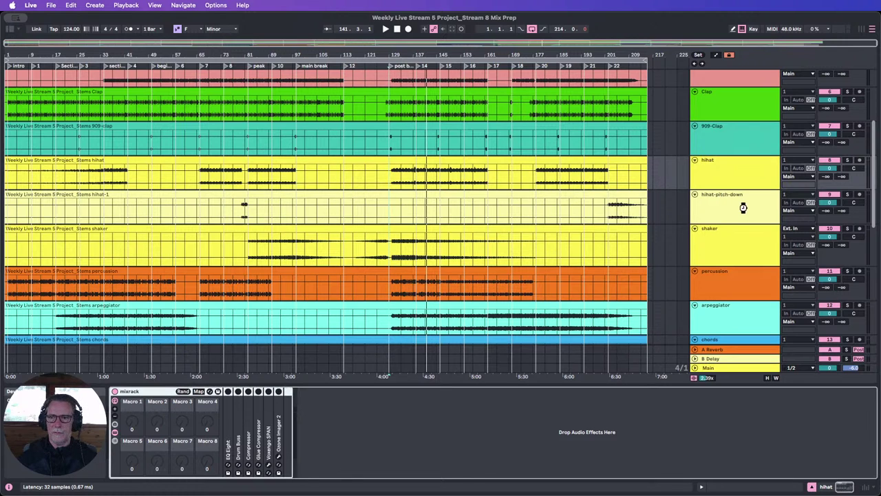
pyautogui.moveTo(141, 392); pyautogui.dragTo(723, 240)
pyautogui.scroll(-1, 723, 240)
pyautogui.scroll(-1, 721, 237)
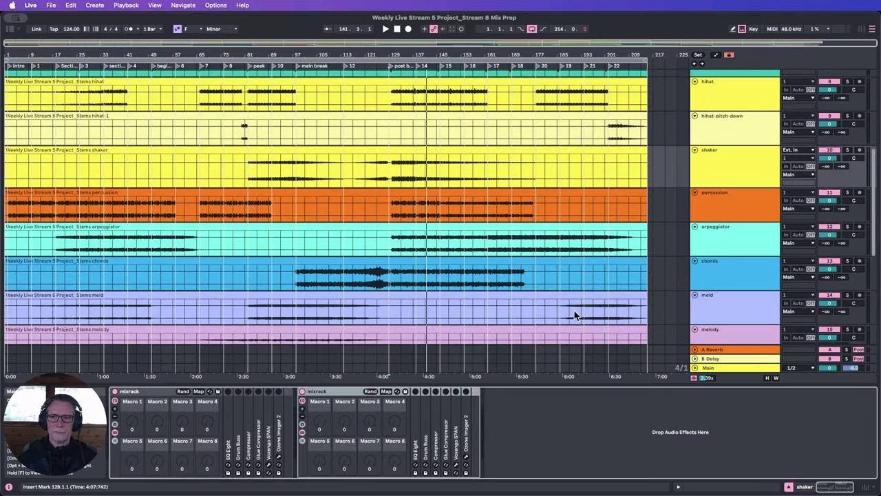
pyautogui.moveTo(318, 392); pyautogui.dragTo(732, 199)
pyautogui.moveTo(142, 394); pyautogui.dragTo(729, 251)
# Copy the mixrack from the arpeggiator track onto the chords, meld and melody tracks.
pyautogui.scroll(-1, 729, 248)
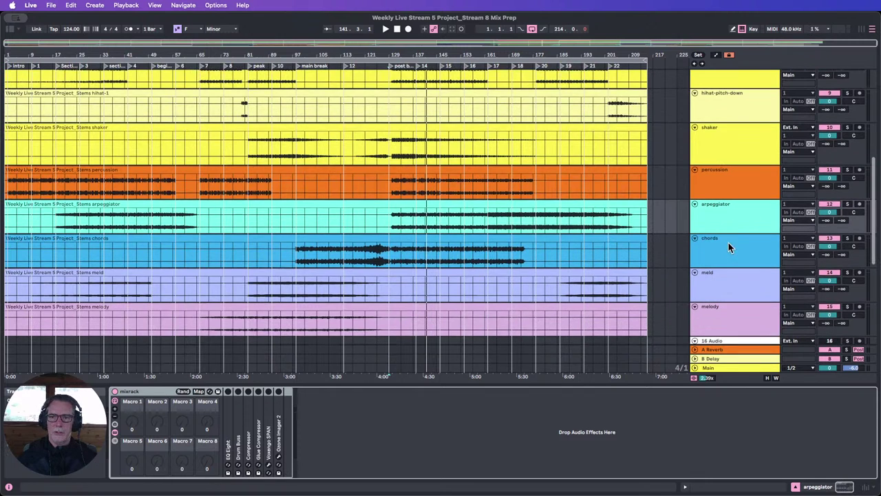
pyautogui.moveTo(133, 394); pyautogui.dragTo(745, 249)
pyautogui.scroll(-2, 746, 250)
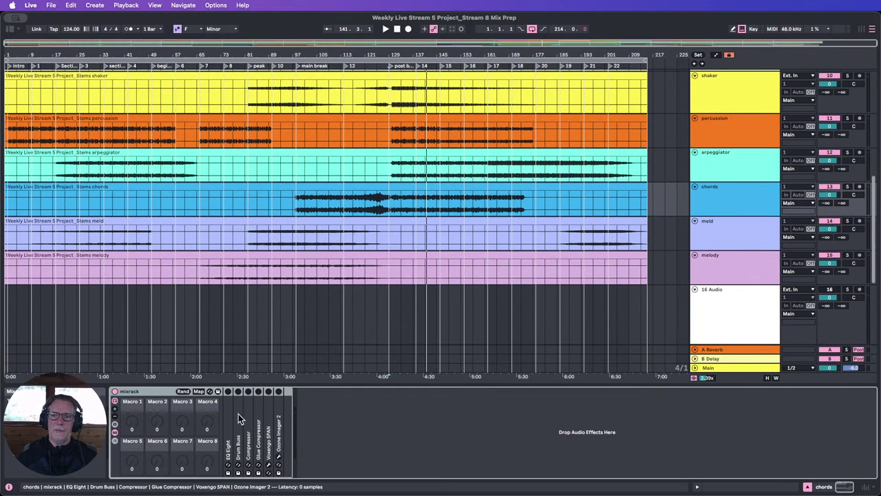
pyautogui.moveTo(131, 394); pyautogui.dragTo(754, 238)
pyautogui.moveTo(135, 394); pyautogui.dragTo(723, 265)
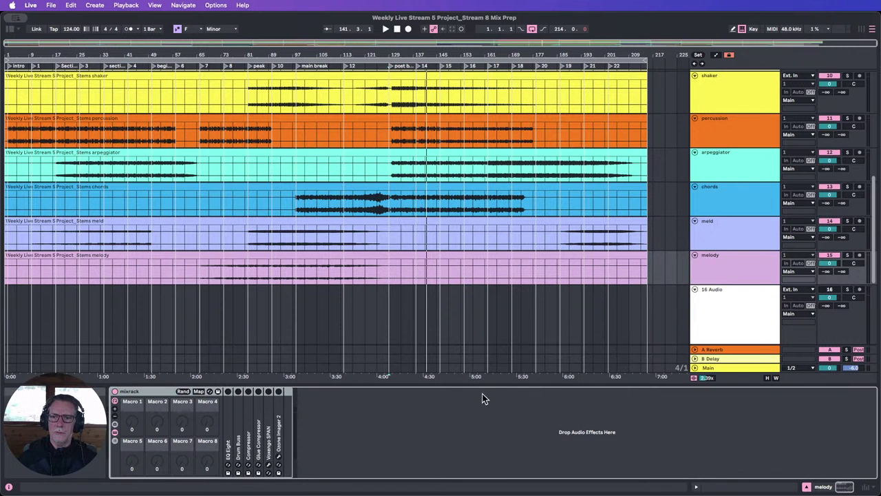
# Go back up to the Kick track and examine its A Bit Warmer and Hybrid Reverb devices beside the mixrack.
pyautogui.scroll(5, 740, 230)
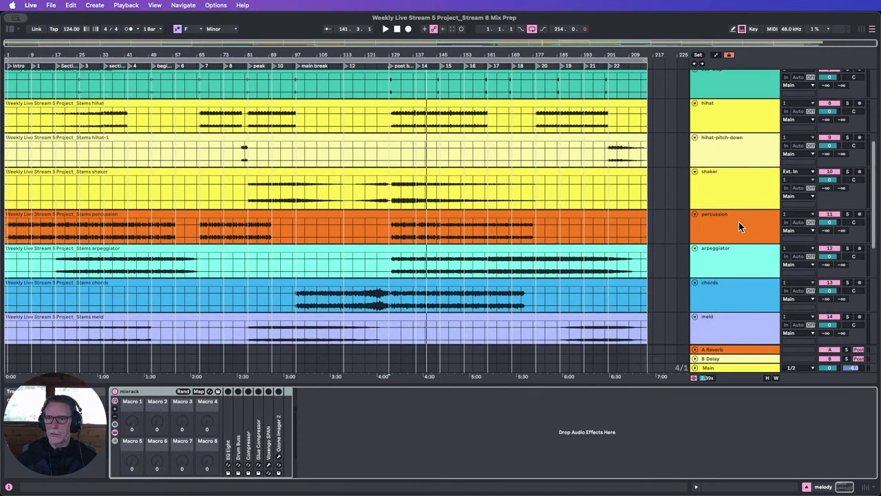
pyautogui.scroll(1, 739, 222)
pyautogui.moveTo(732, 226); pyautogui.dragTo(732, 212)
pyautogui.scroll(5, 732, 213)
pyautogui.scroll(1, 732, 213)
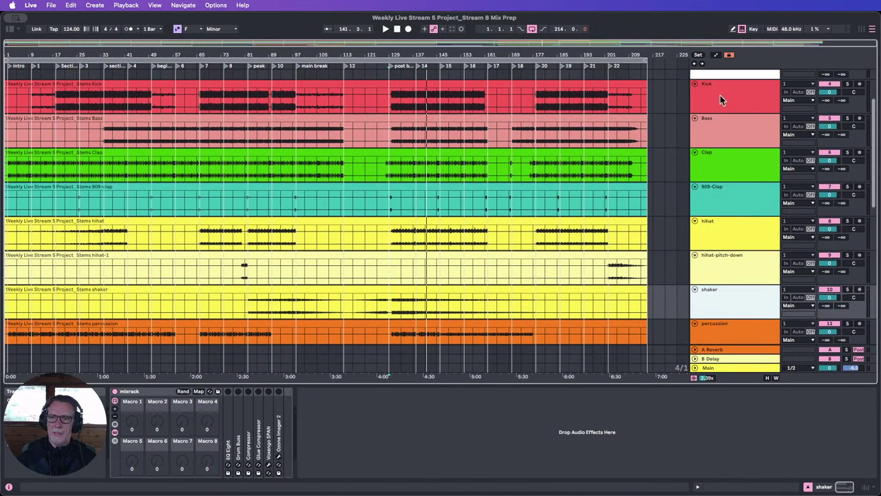
pyautogui.click(720, 95)
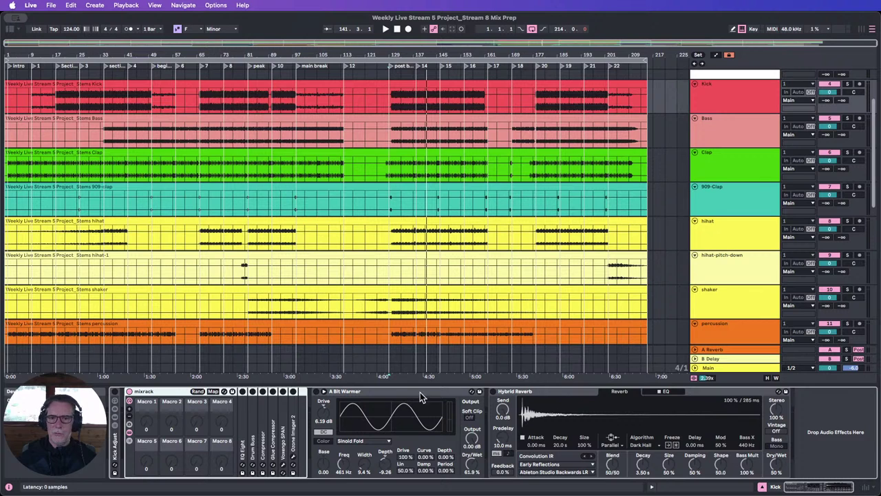
pyautogui.click(377, 392)
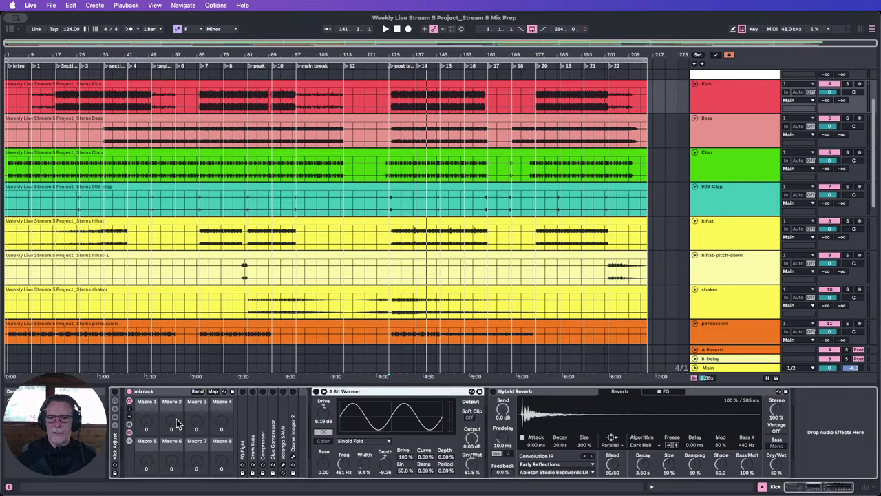
pyautogui.scroll(-4, 680, 228)
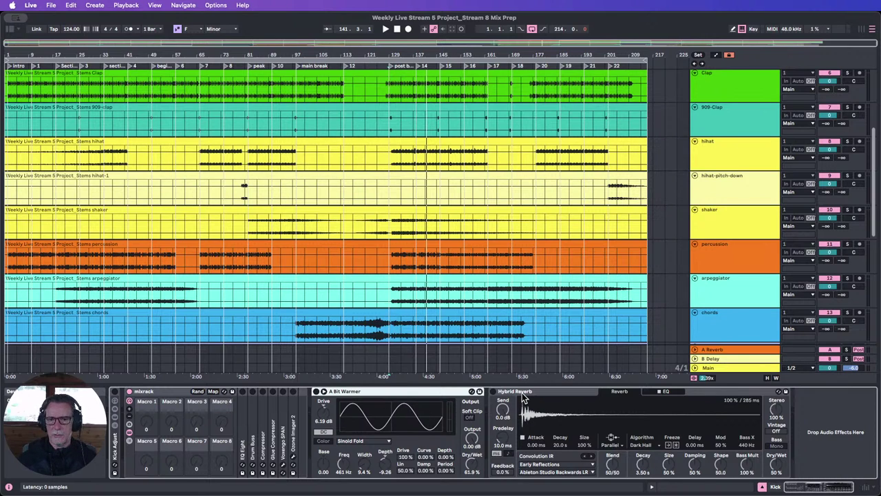
pyautogui.click(542, 390)
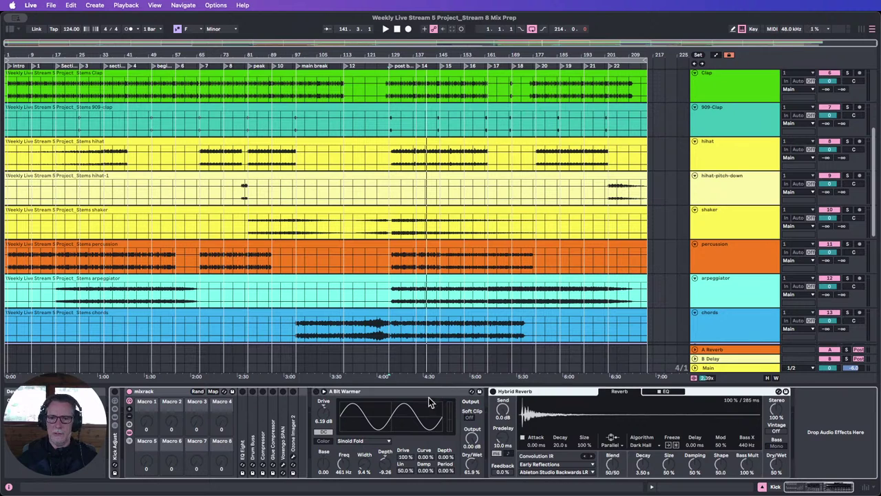
pyautogui.click(393, 390)
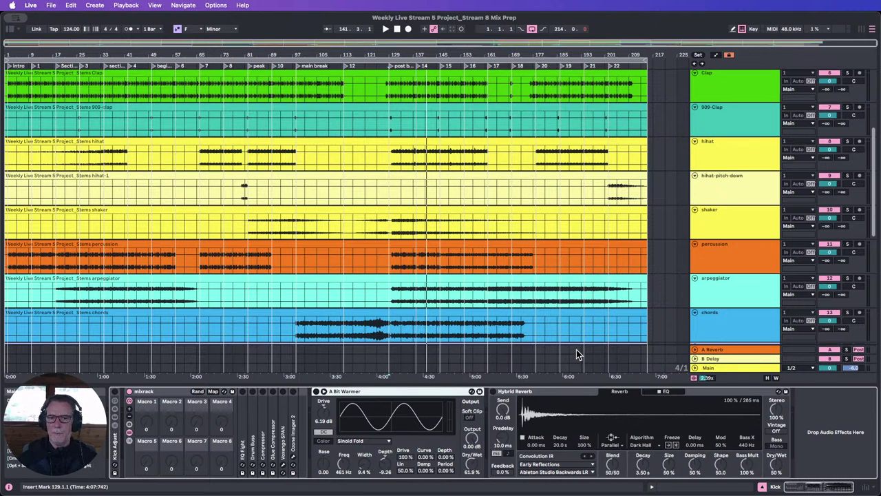
# Insert a return track after A Reverb and move the Kick track's Hybrid Reverb onto it.
pyautogui.click(712, 349)
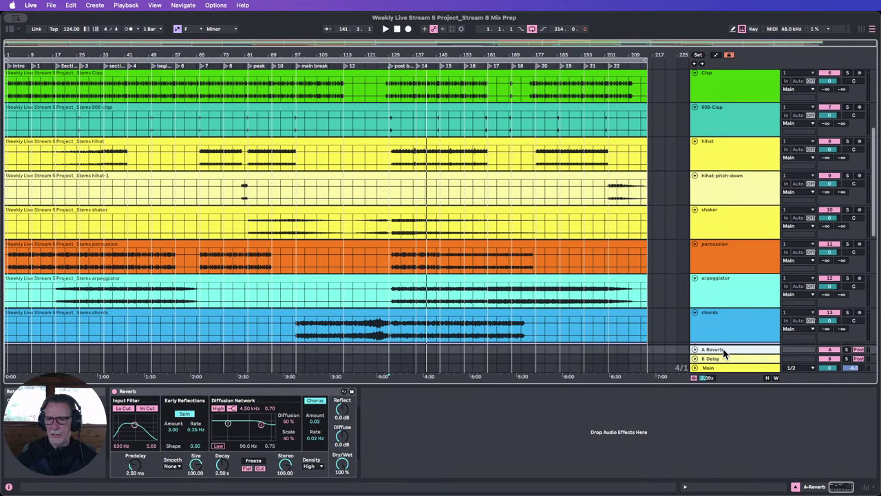
pyautogui.rightClick(724, 350)
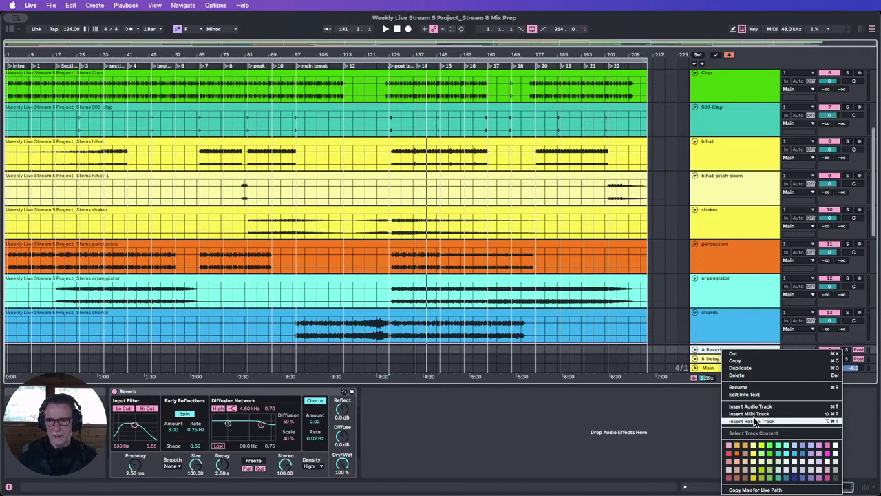
pyautogui.click(750, 421)
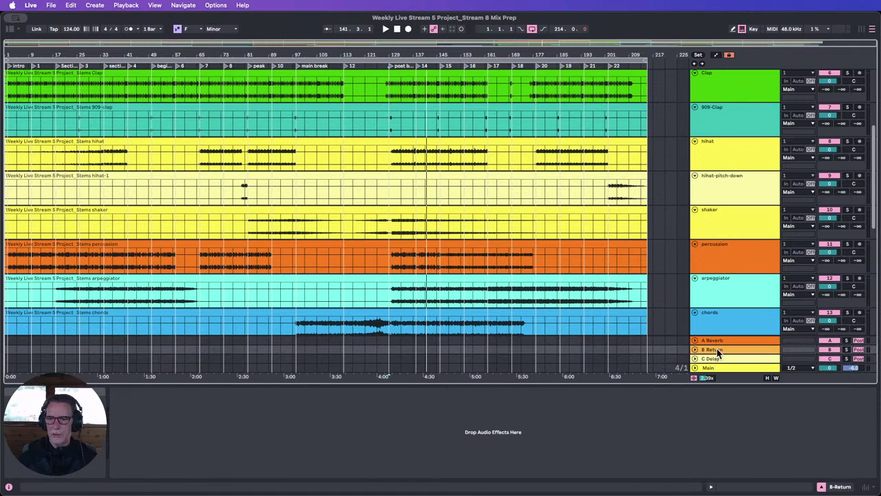
pyautogui.scroll(5, 701, 127)
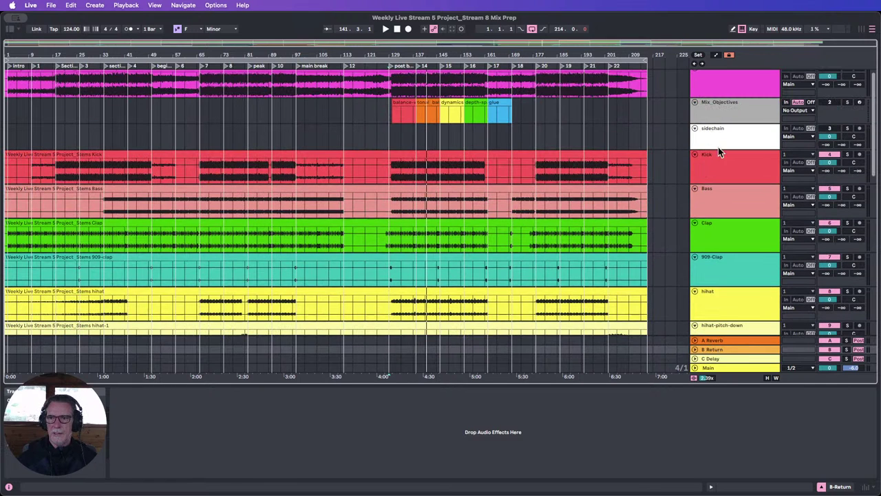
pyautogui.click(720, 162)
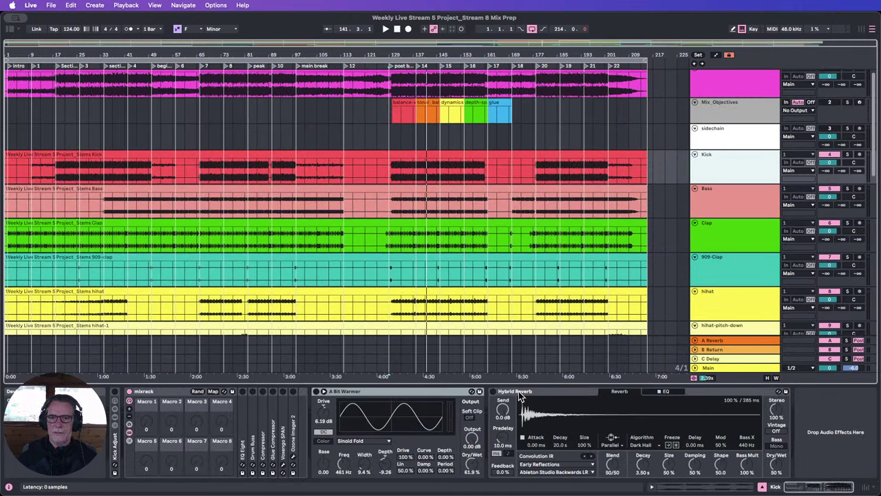
pyautogui.moveTo(519, 391); pyautogui.dragTo(722, 353)
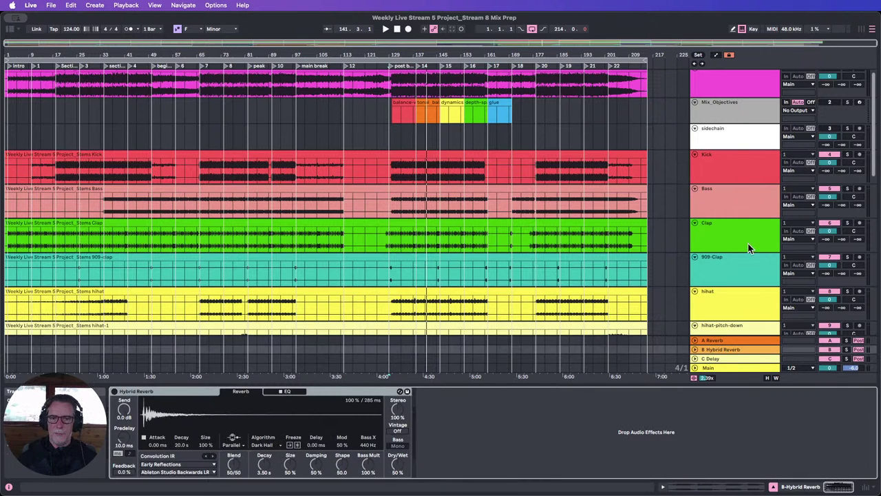
# Insert a return track after C Delay and move the Kick track's A Bit Warmer onto it.
pyautogui.click(717, 359)
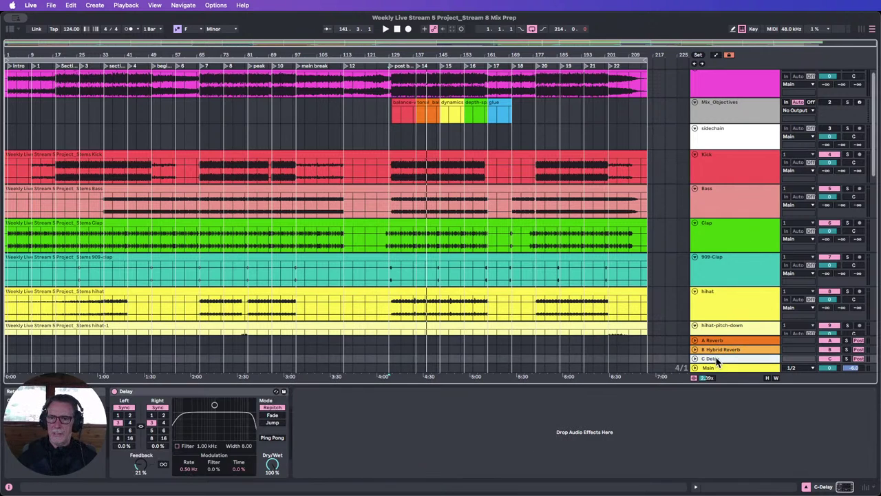
pyautogui.rightClick(717, 358)
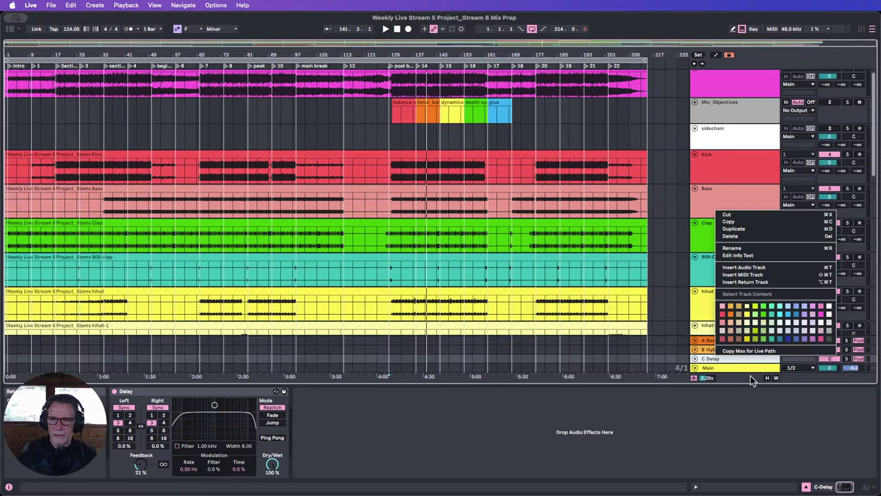
pyautogui.click(754, 283)
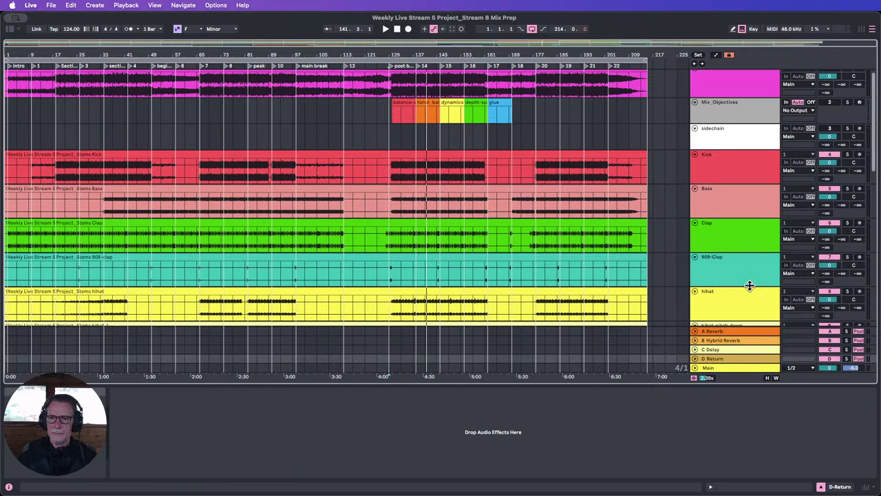
pyautogui.click(720, 168)
pyautogui.click(380, 392)
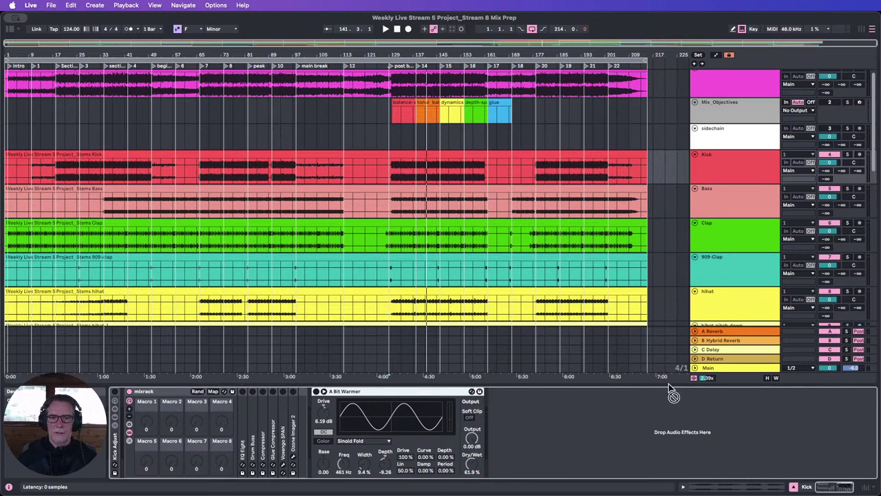
pyautogui.moveTo(722, 368)
pyautogui.mouseDown()
pyautogui.moveTo(714, 356)
pyautogui.moveTo(722, 358)
pyautogui.mouseUp()
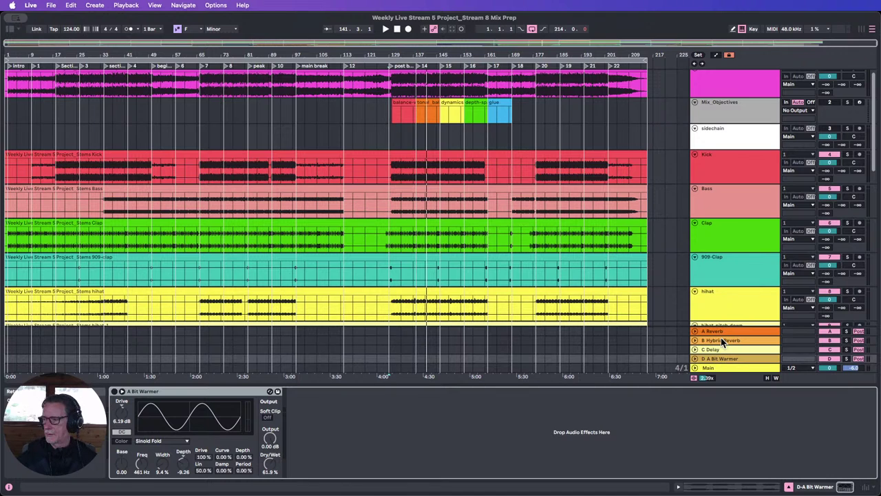
# Turn on the Hybrid Reverb on return track B and set its Dry/Wet to 100 %.
pyautogui.click(721, 339)
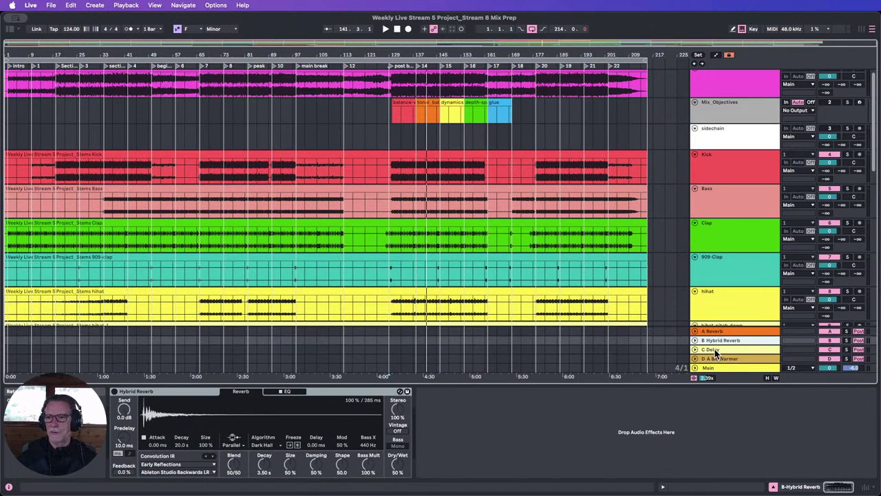
pyautogui.click(122, 399)
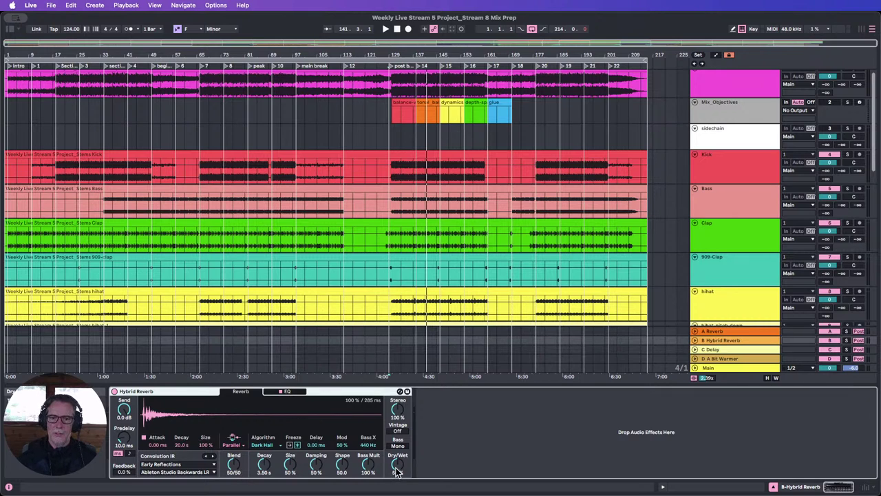
pyautogui.moveTo(396, 474); pyautogui.dragTo(398, 468)
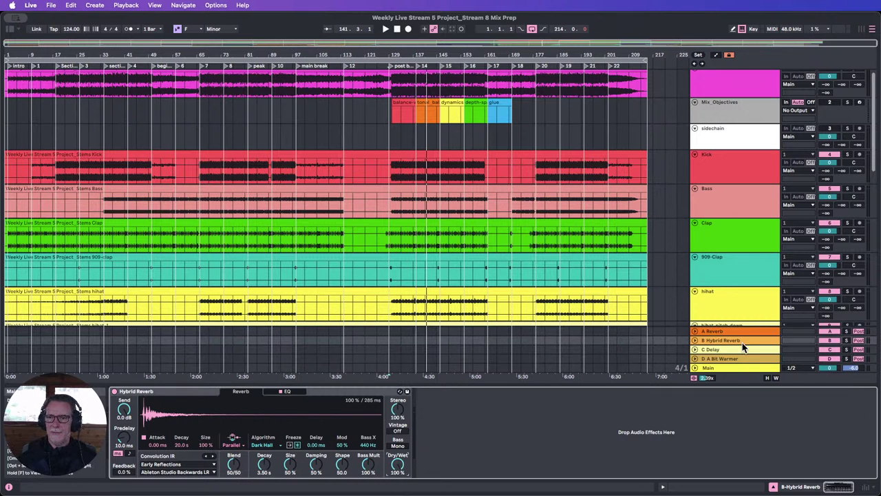
# Set the A Bit Warmer's Dry/Wet to 100 % on return track D and turn the device on.
pyautogui.click(731, 357)
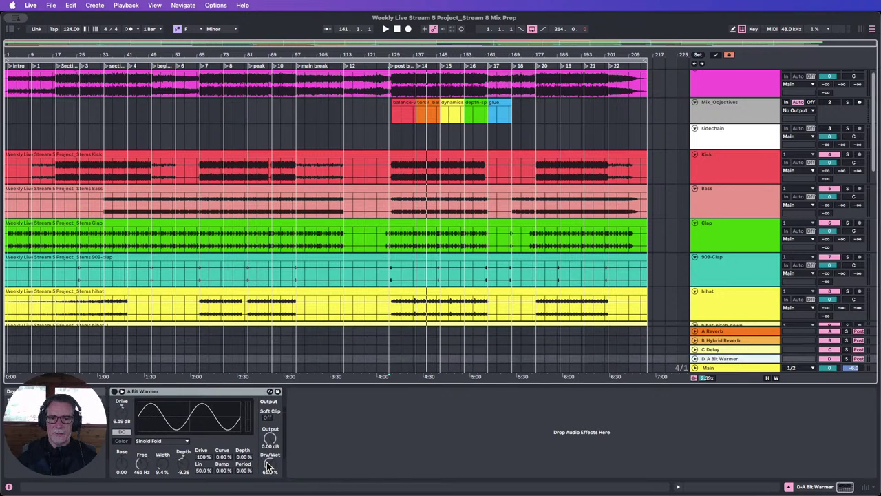
pyautogui.moveTo(267, 464); pyautogui.dragTo(267, 456)
pyautogui.click(114, 392)
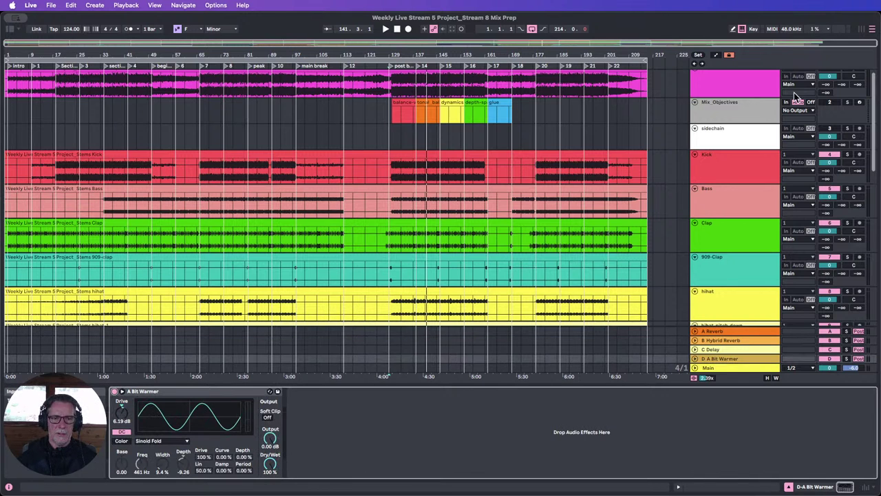
# Try raising the chords track's send to the Hybrid Reverb return in Session View, reset it, and return to Arrangement View.
pyautogui.click(862, 29)
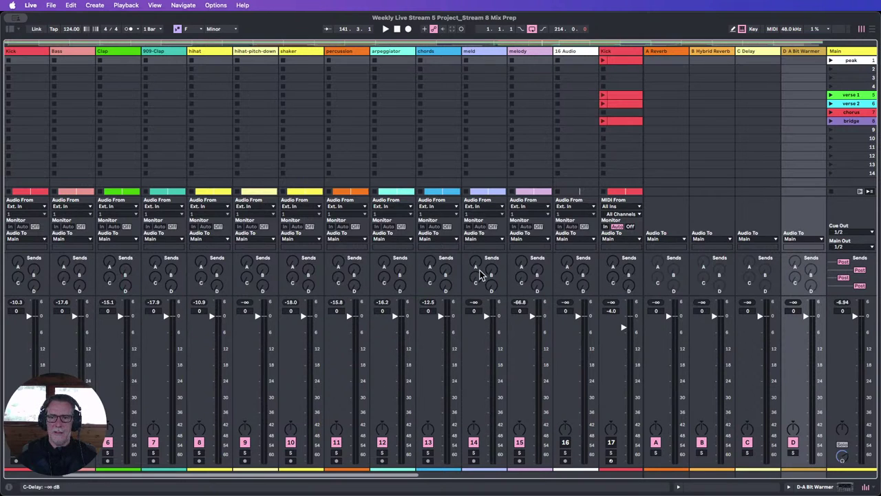
pyautogui.moveTo(446, 274); pyautogui.dragTo(446, 277)
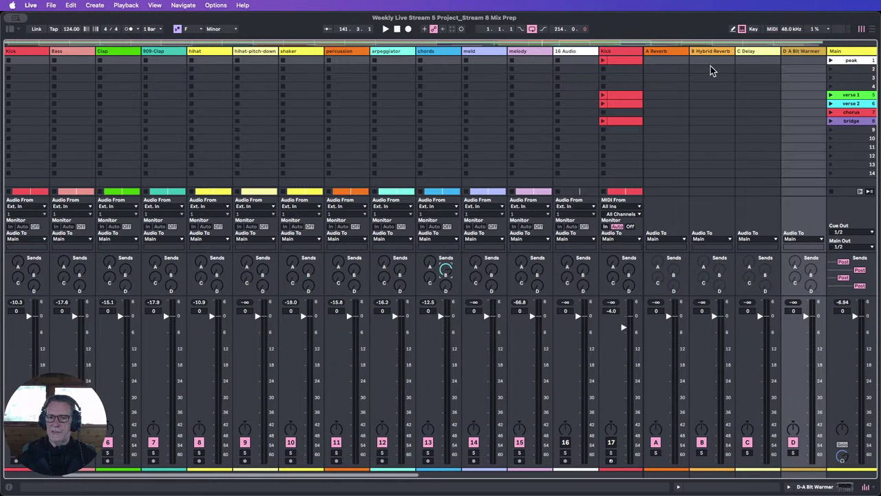
pyautogui.doubleClick(803, 52)
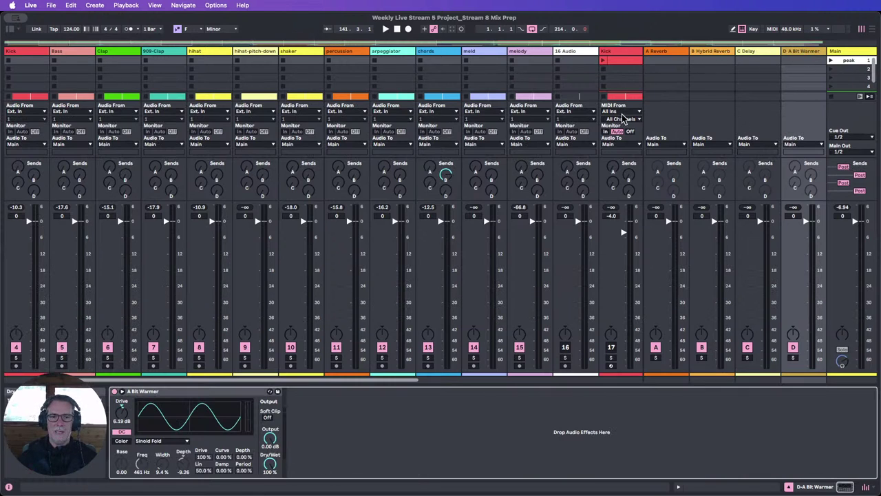
pyautogui.moveTo(449, 176); pyautogui.dragTo(449, 171)
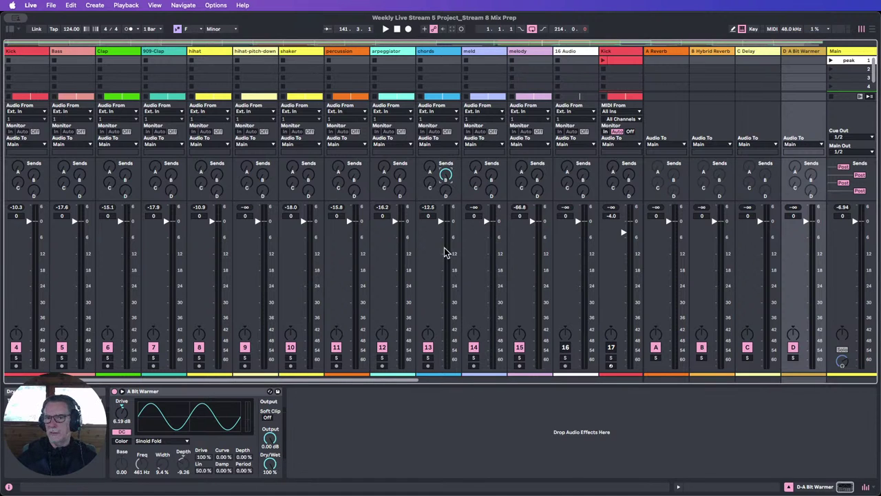
pyautogui.moveTo(446, 174); pyautogui.dragTo(446, 207)
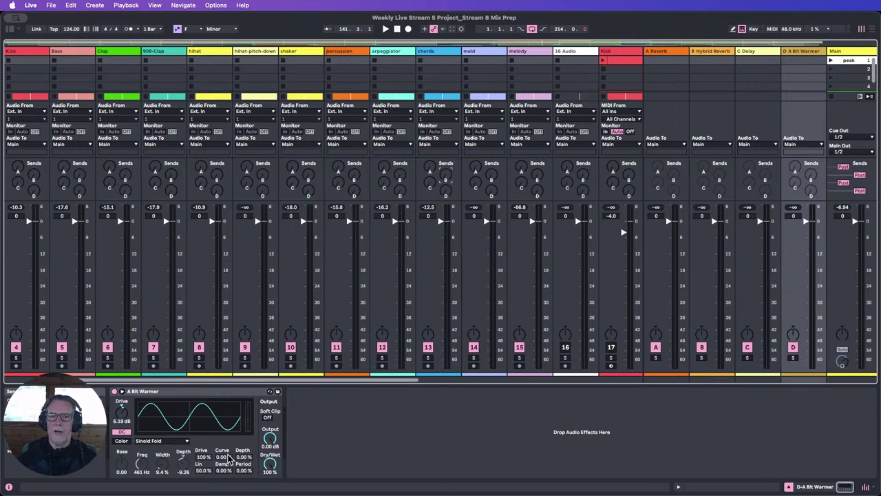
pyautogui.click(872, 29)
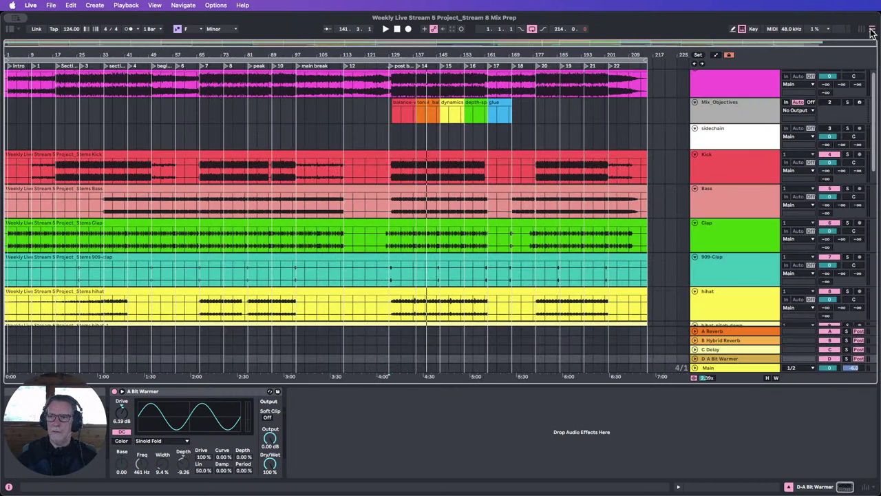
pyautogui.scroll(-5, 649, 215)
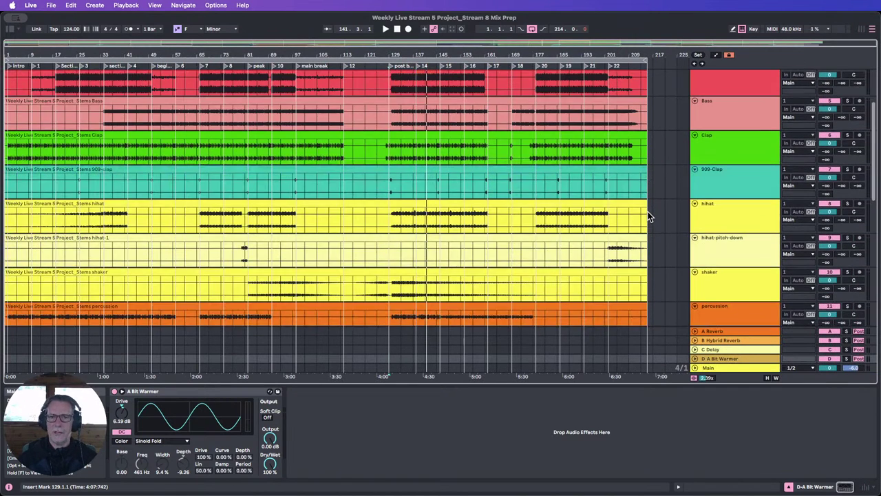
# Hide the device view and fold the 16 Audio track to reveal the tracks around it.
pyautogui.scroll(-5, 650, 215)
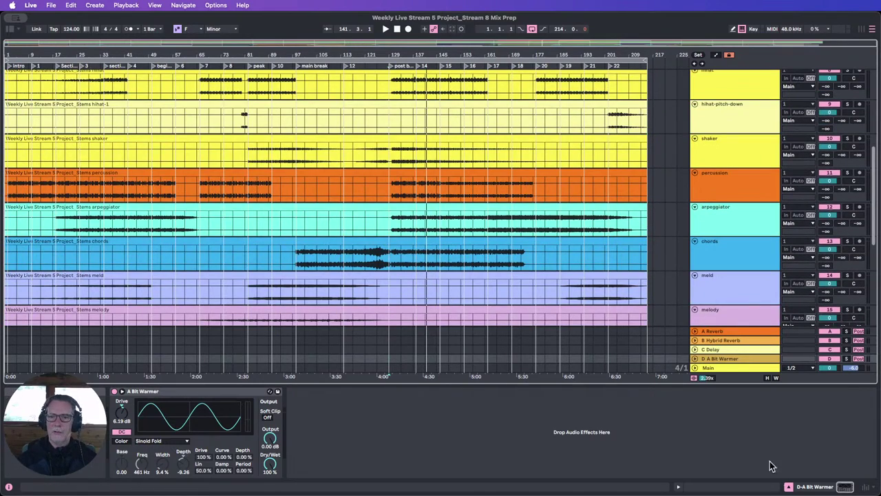
pyautogui.click(789, 487)
pyautogui.scroll(3, 703, 246)
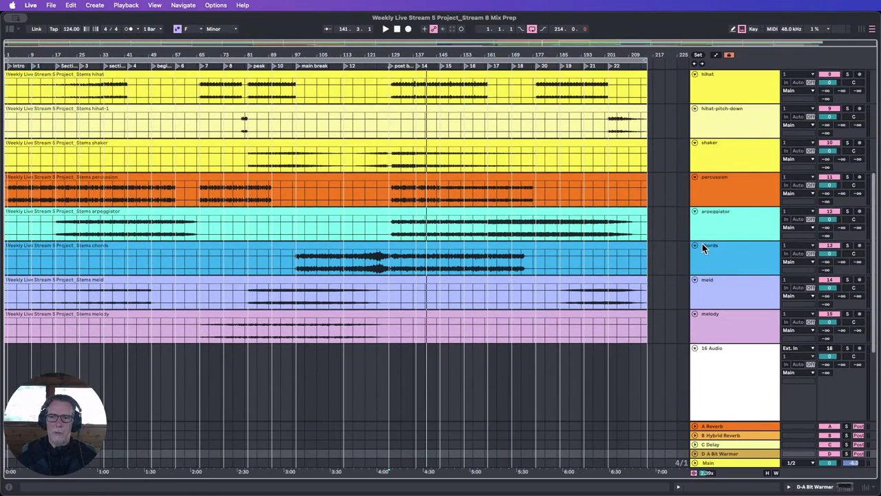
pyautogui.scroll(-5, 698, 244)
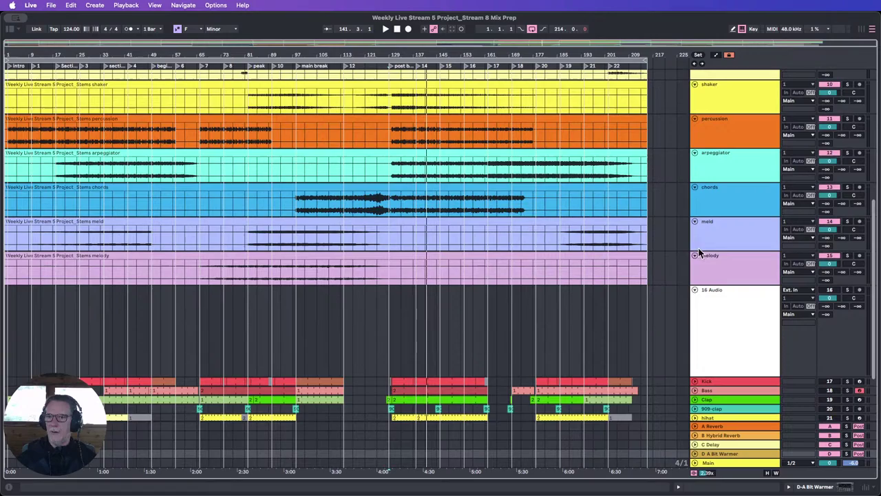
pyautogui.click(695, 290)
pyautogui.scroll(3, 719, 195)
pyautogui.scroll(7, 719, 194)
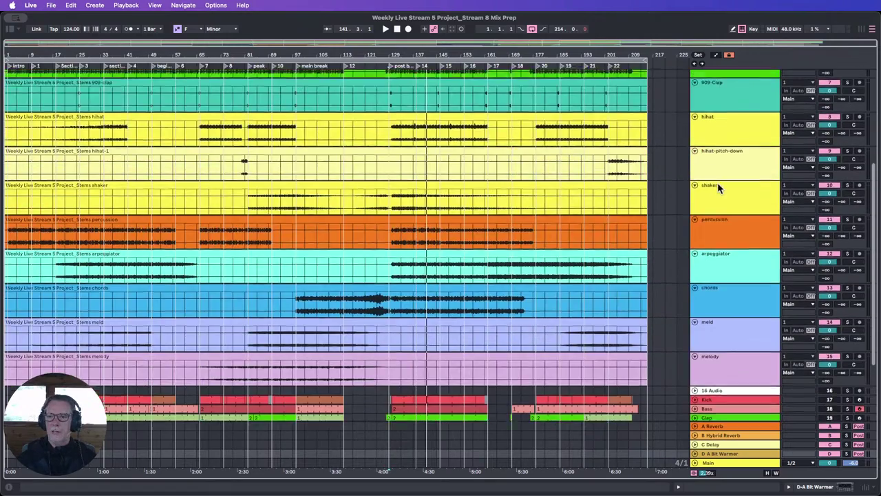
pyautogui.scroll(1, 710, 188)
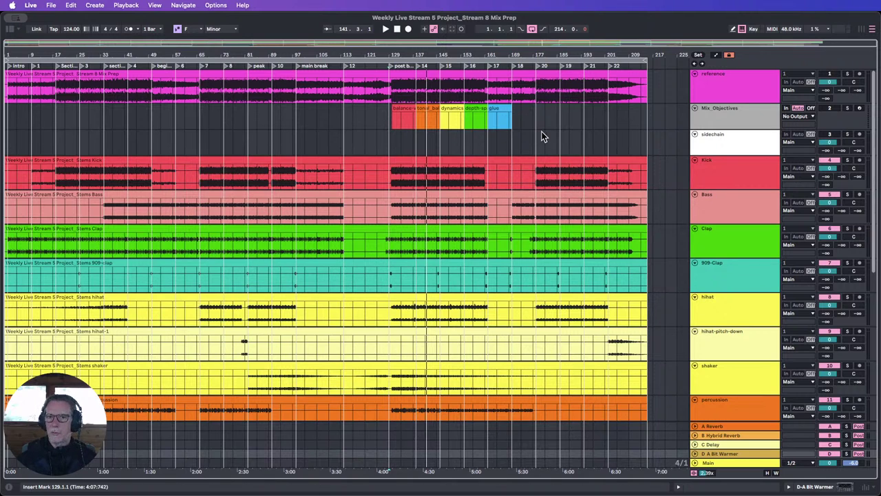
# Review the Mix_Objectives clips: balance-vol-panning, tonal_balance-freq, dynamics, depth-spatial and glue.
pyautogui.click(716, 97)
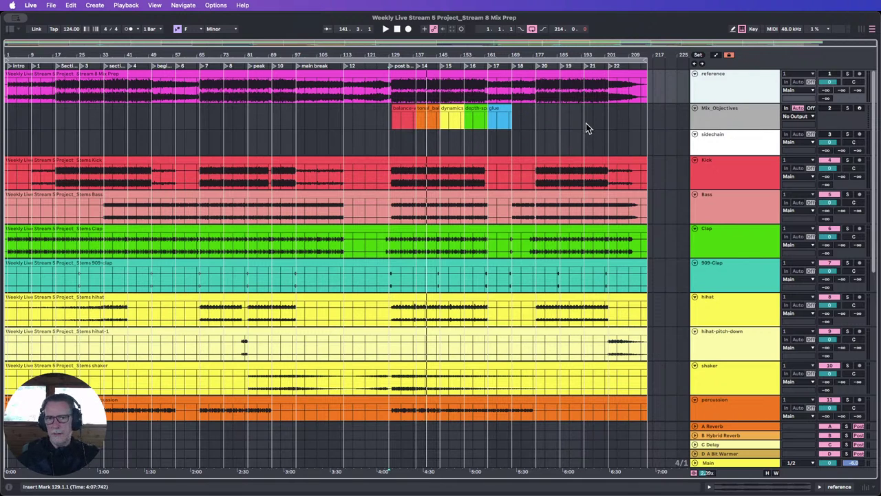
pyautogui.moveTo(430, 53); pyautogui.dragTo(304, 96)
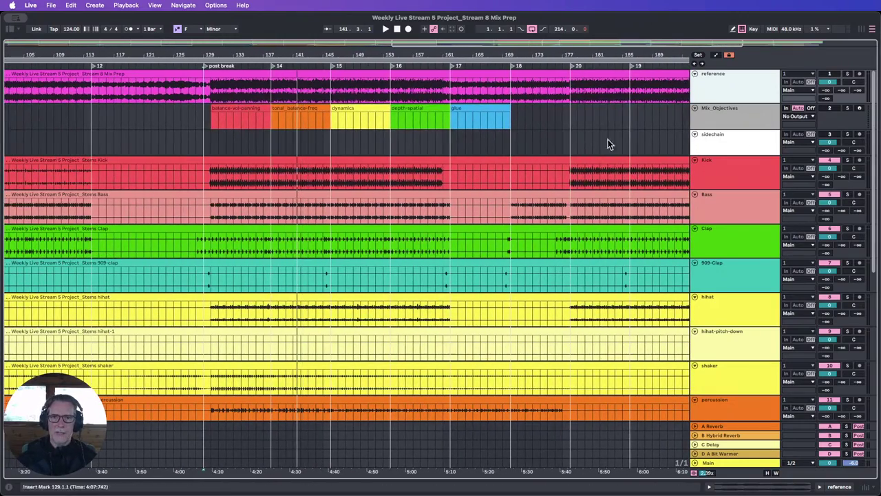
pyautogui.click(746, 119)
pyautogui.click(230, 113)
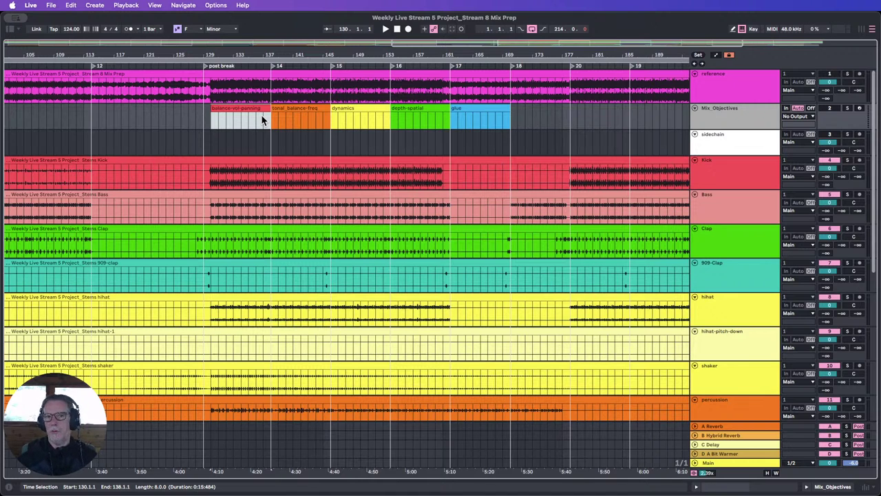
pyautogui.click(306, 122)
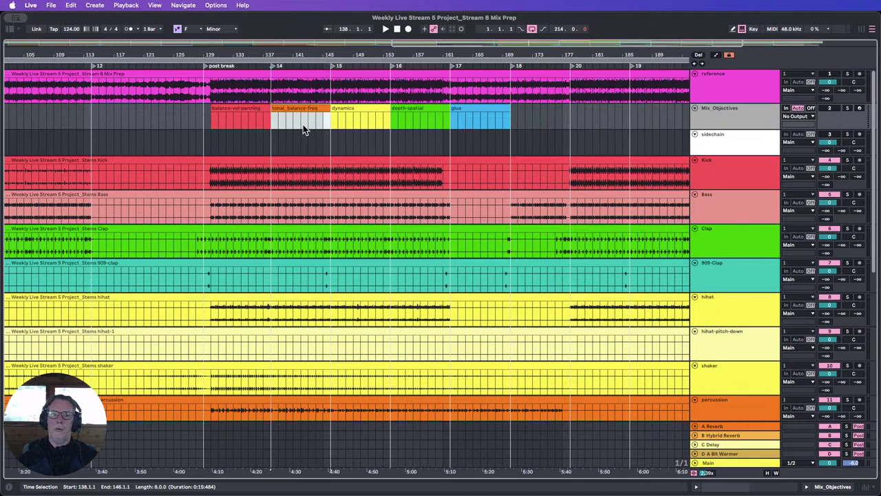
pyautogui.click(358, 108)
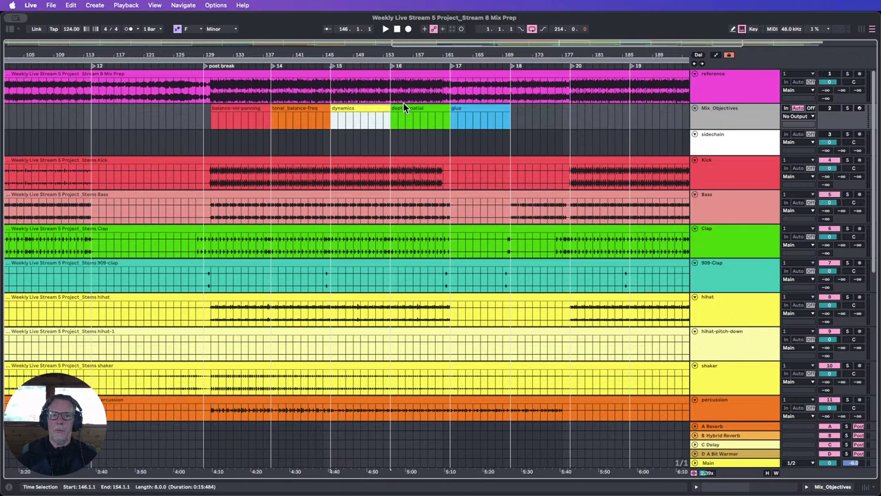
pyautogui.click(422, 109)
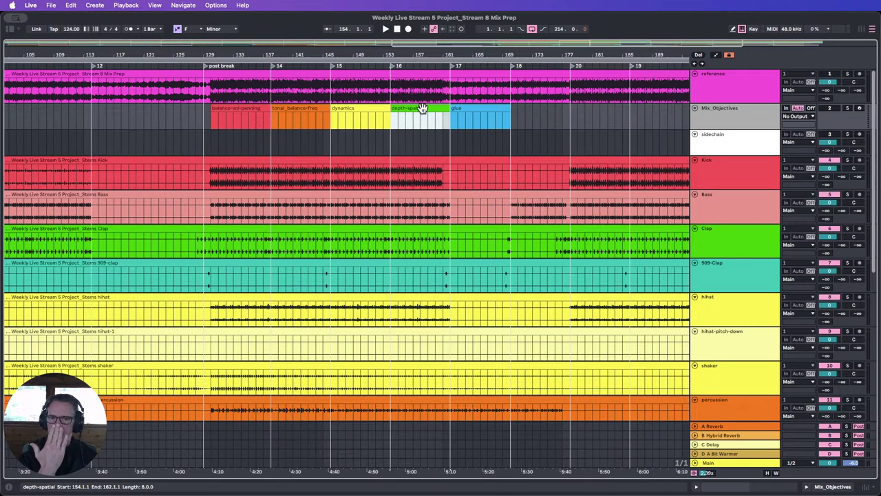
pyautogui.click(476, 114)
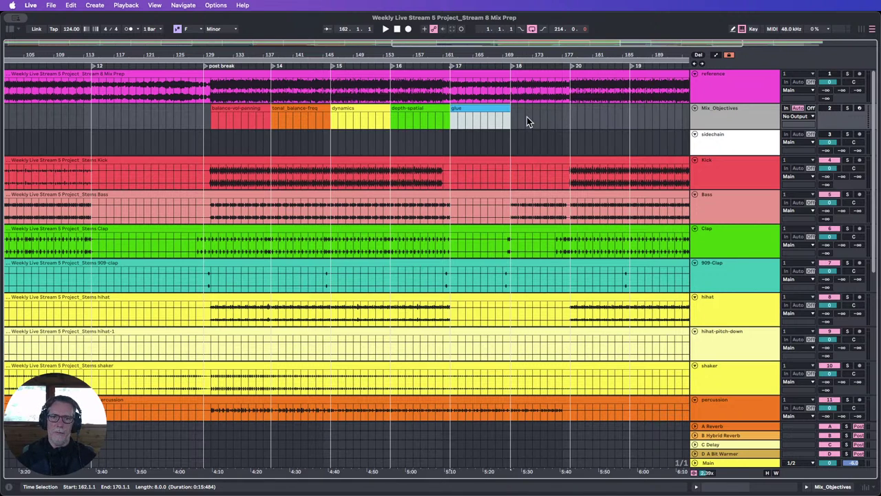
pyautogui.moveTo(528, 117); pyautogui.dragTo(198, 121)
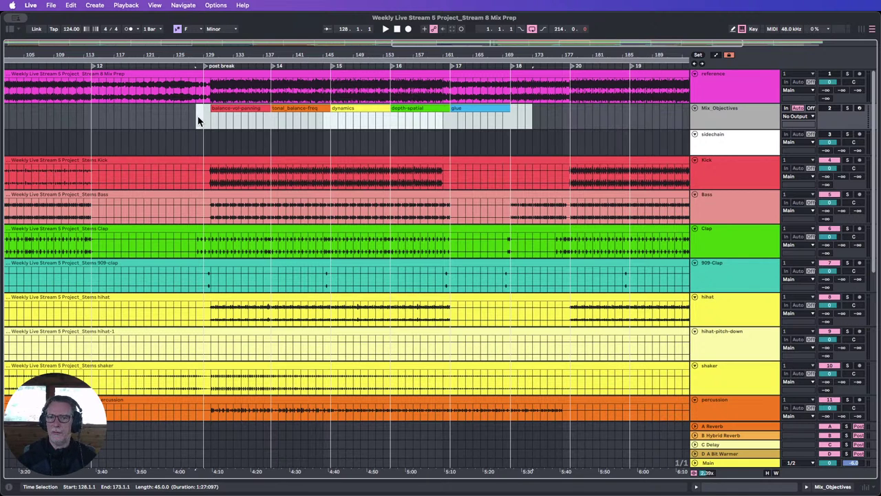
pyautogui.moveTo(406, 56); pyautogui.dragTo(406, 19)
# Show the Bass track's devices, hide the mixrack's macros and expand its Compressor with the sidechain section.
pyautogui.click(738, 134)
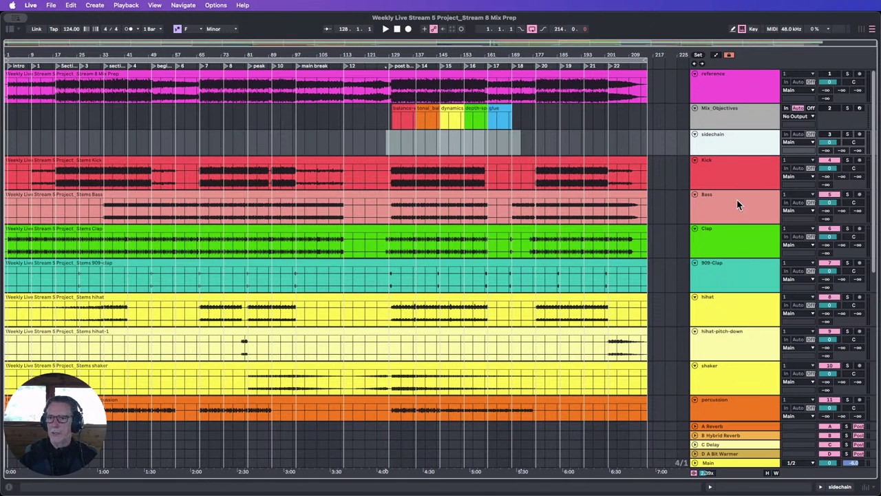
pyautogui.doubleClick(721, 163)
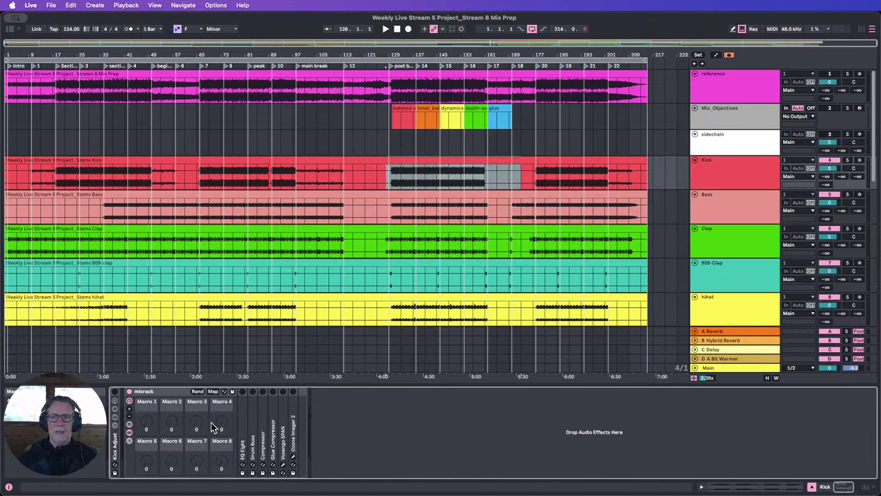
pyautogui.click(724, 201)
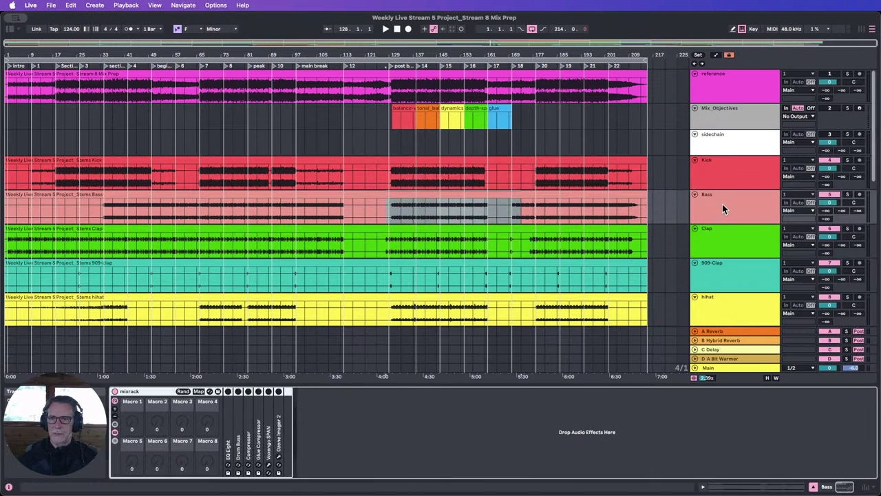
pyautogui.click(721, 201)
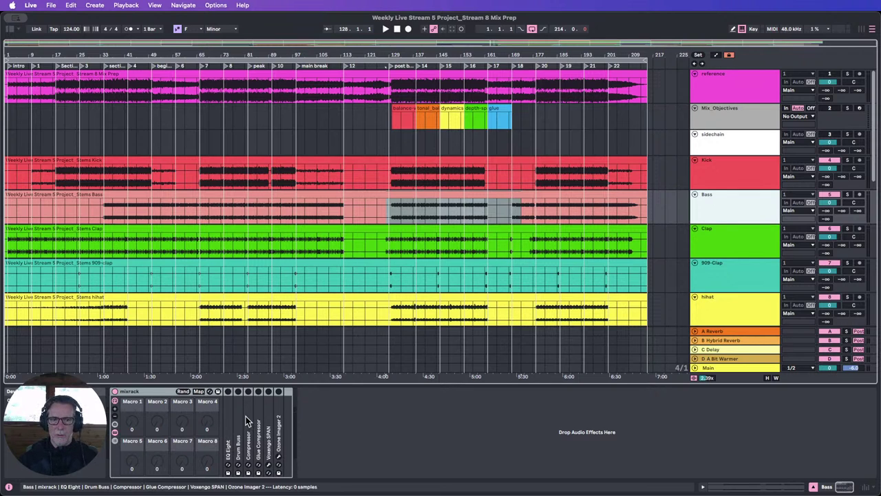
pyautogui.click(118, 408)
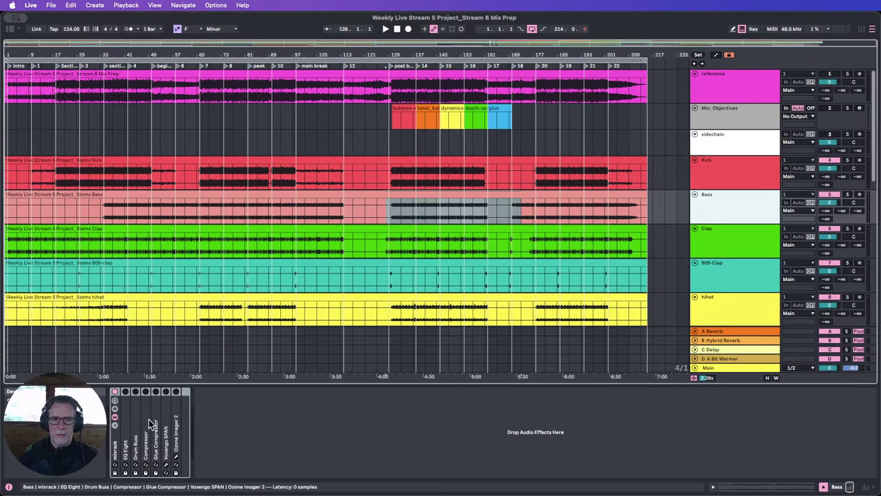
pyautogui.doubleClick(150, 422)
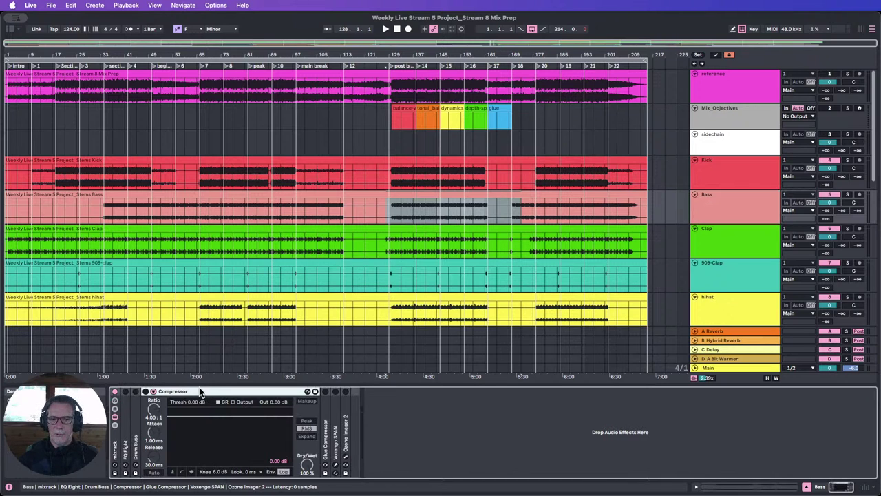
pyautogui.click(152, 392)
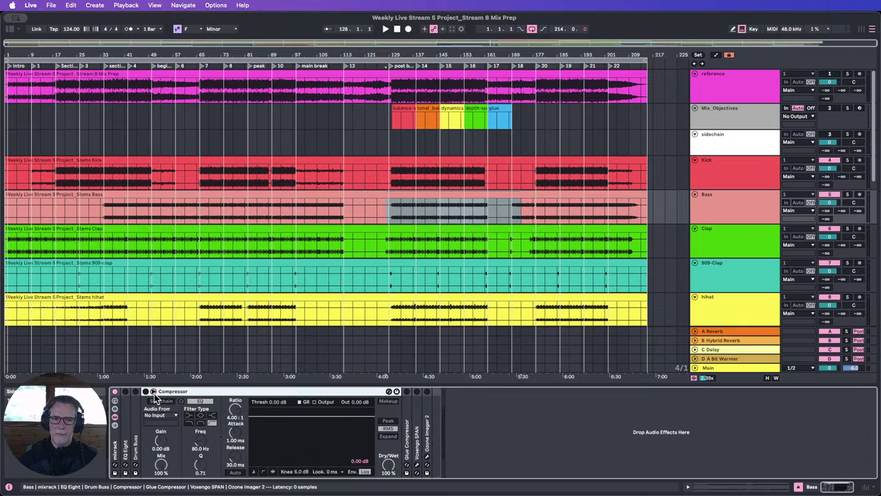
pyautogui.click(154, 392)
pyautogui.click(152, 392)
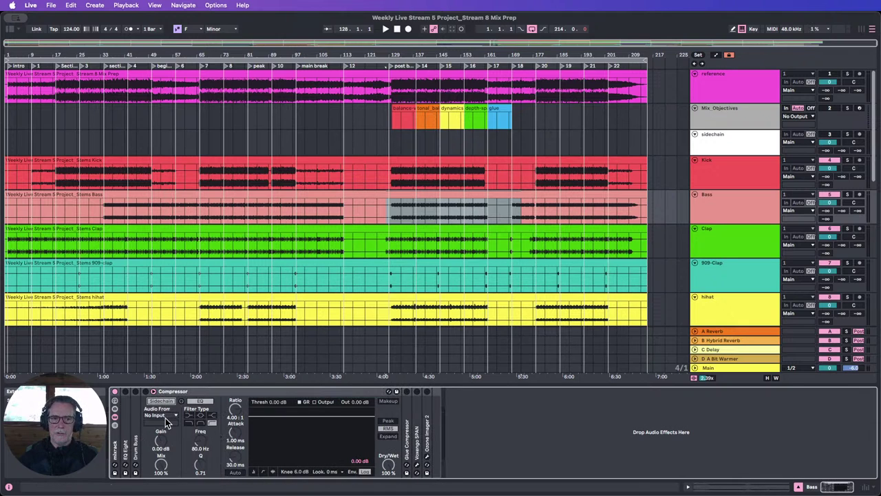
# Set the Bass Compressor's sidechain source to Kick and turn on both the sidechain and the device.
pyautogui.click(166, 414)
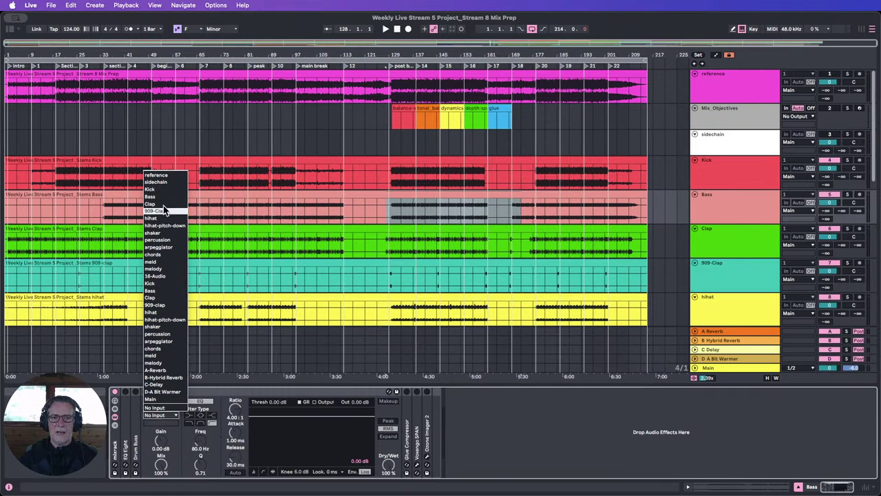
pyautogui.click(163, 189)
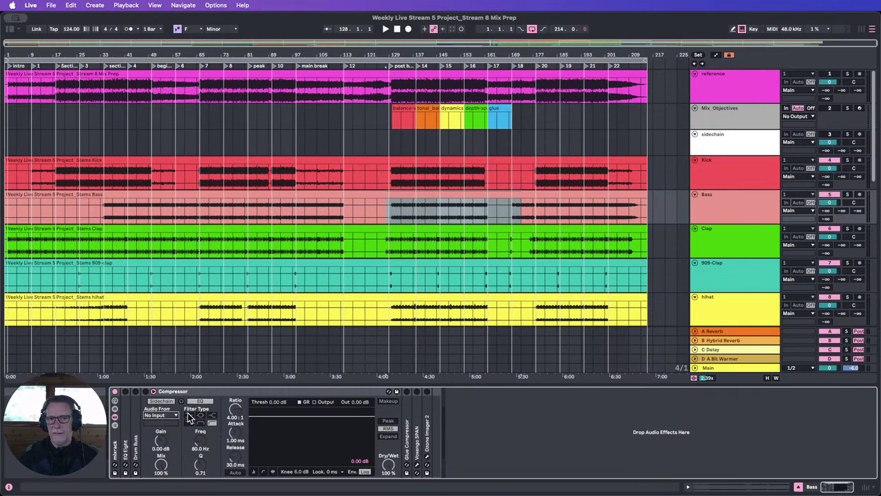
pyautogui.click(167, 393)
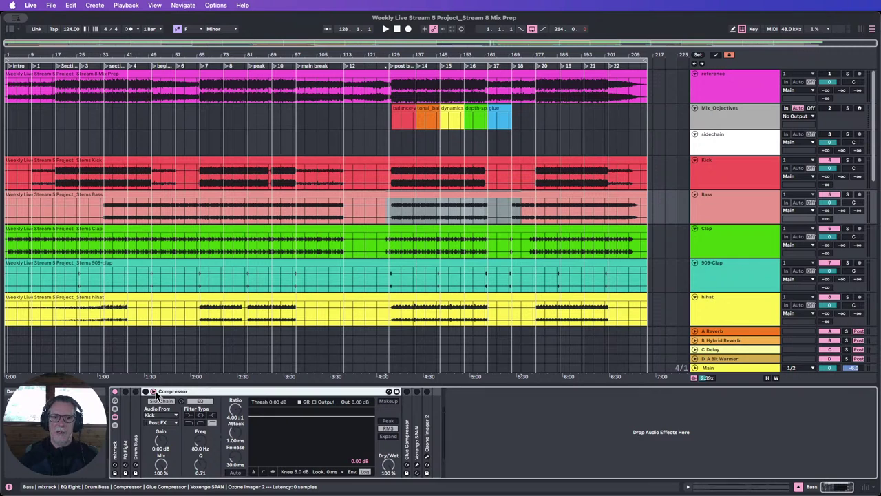
pyautogui.click(156, 401)
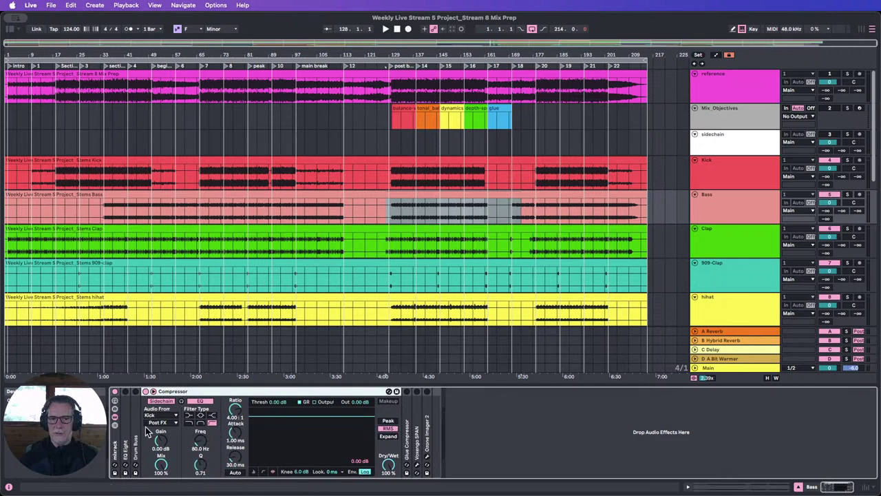
# Enlarge the Kick track's height and mark its silent sections, including bars 113 to 129 and 1 to 10.
pyautogui.click(405, 178)
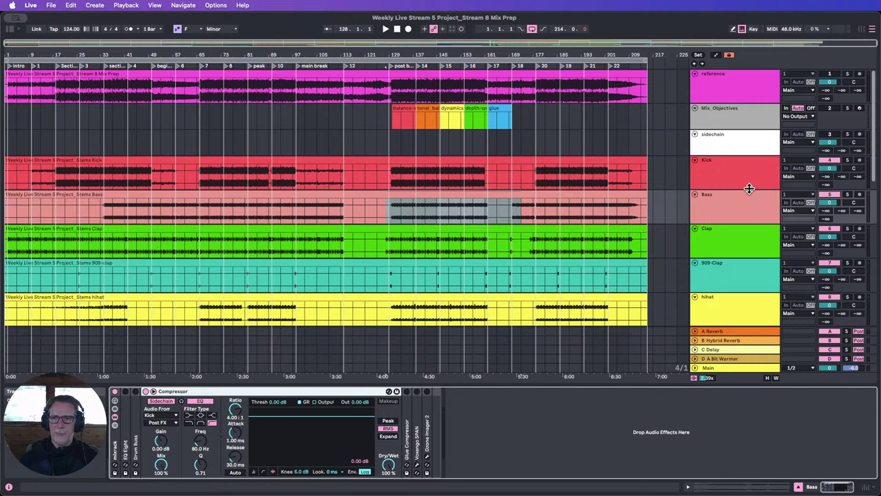
pyautogui.moveTo(751, 189); pyautogui.dragTo(750, 255)
pyautogui.moveTo(489, 195); pyautogui.dragTo(540, 198)
pyautogui.moveTo(342, 197); pyautogui.dragTo(388, 196)
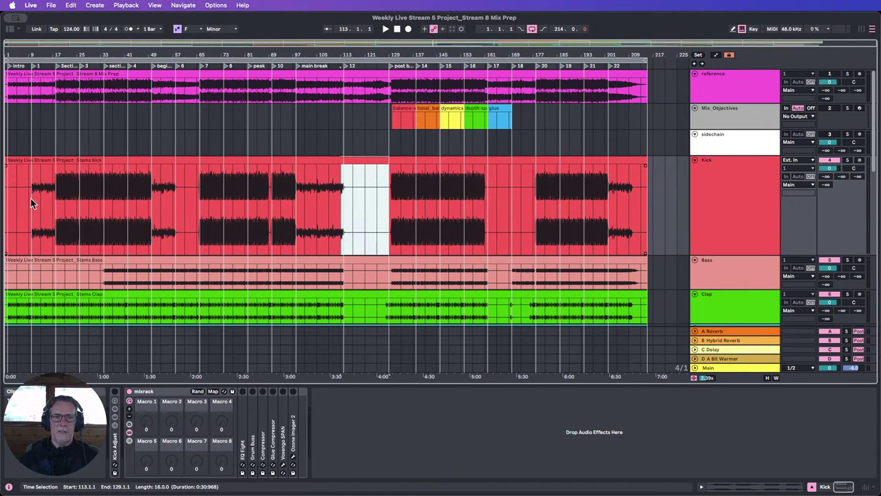
pyautogui.moveTo(32, 200); pyautogui.dragTo(3, 204)
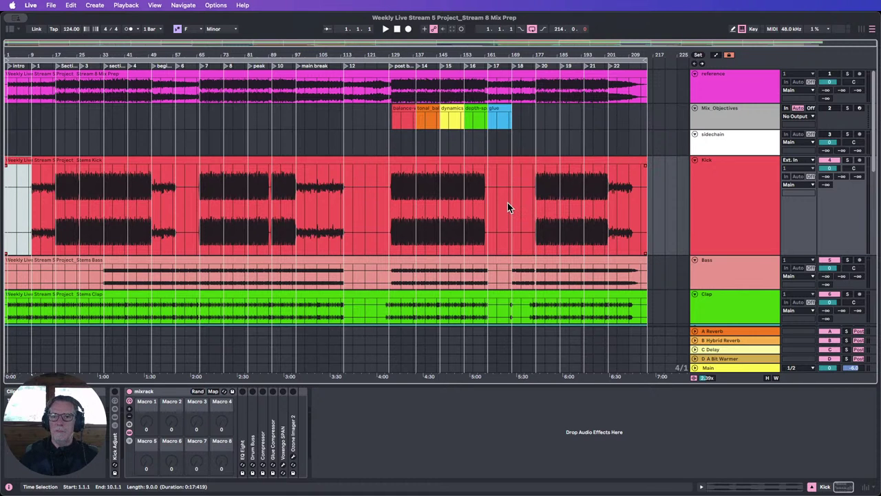
# Compare the Kick's gap at bars 161 to 178 with the arpeggiator at bars 162 to 178 and reselect the Bass track.
pyautogui.scroll(-1, 508, 202)
pyautogui.scroll(1, 508, 202)
pyautogui.scroll(-1, 445, 242)
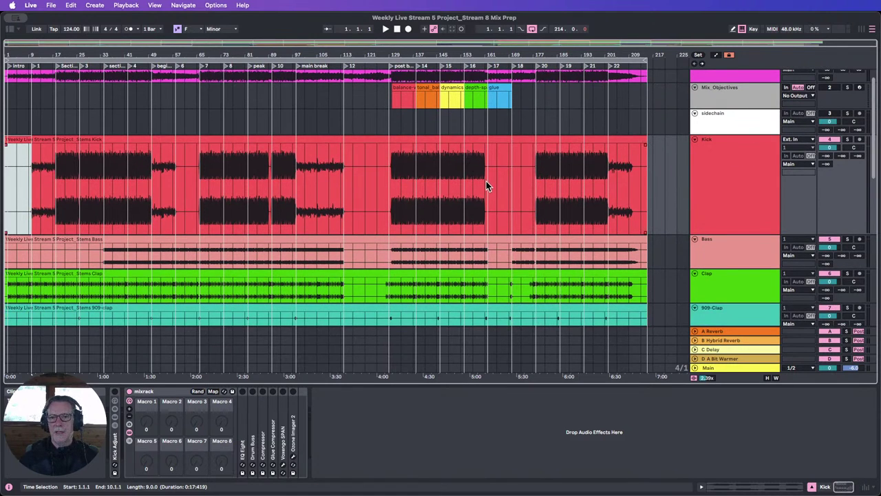
pyautogui.moveTo(486, 183); pyautogui.dragTo(537, 183)
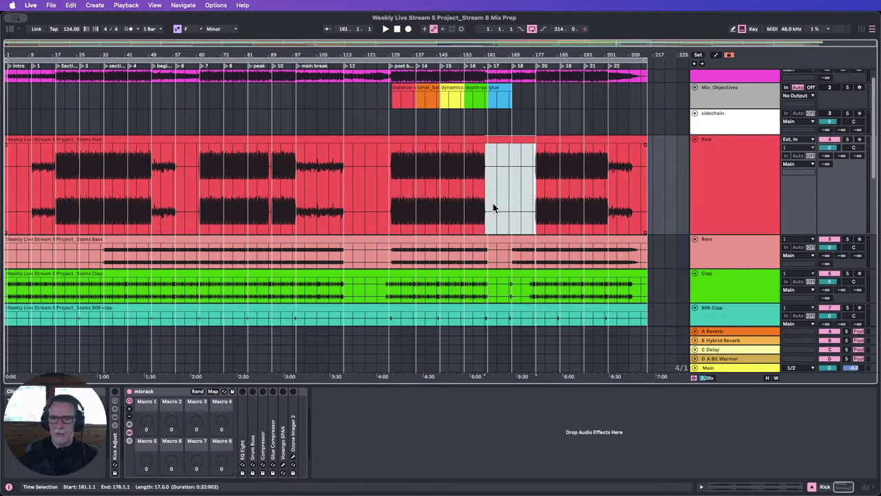
pyautogui.scroll(-12, 493, 207)
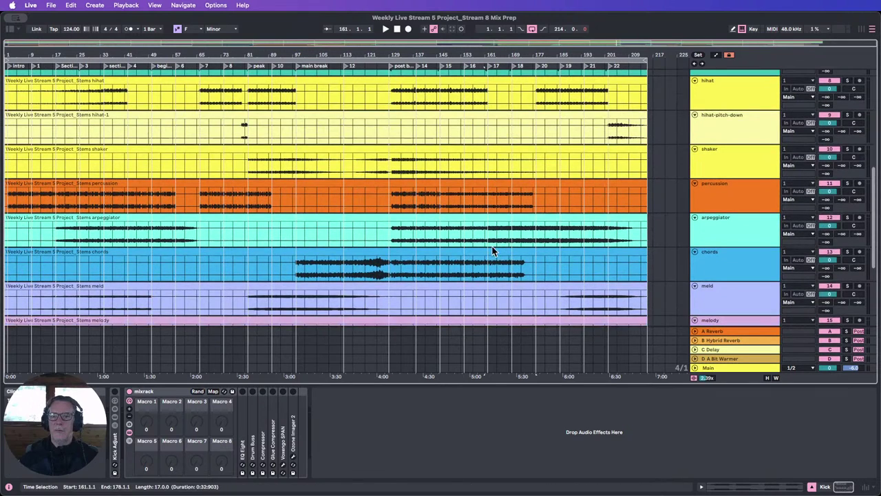
pyautogui.moveTo(488, 236); pyautogui.dragTo(538, 236)
pyautogui.scroll(10, 530, 242)
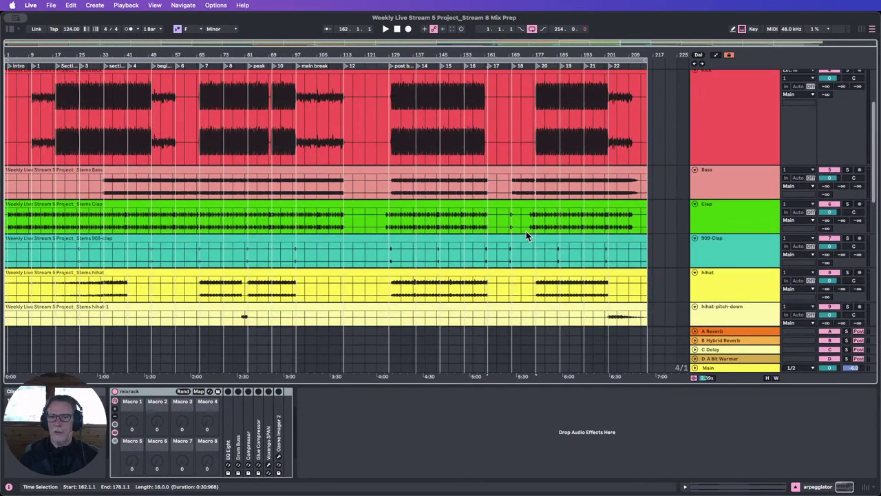
pyautogui.scroll(-10, 495, 144)
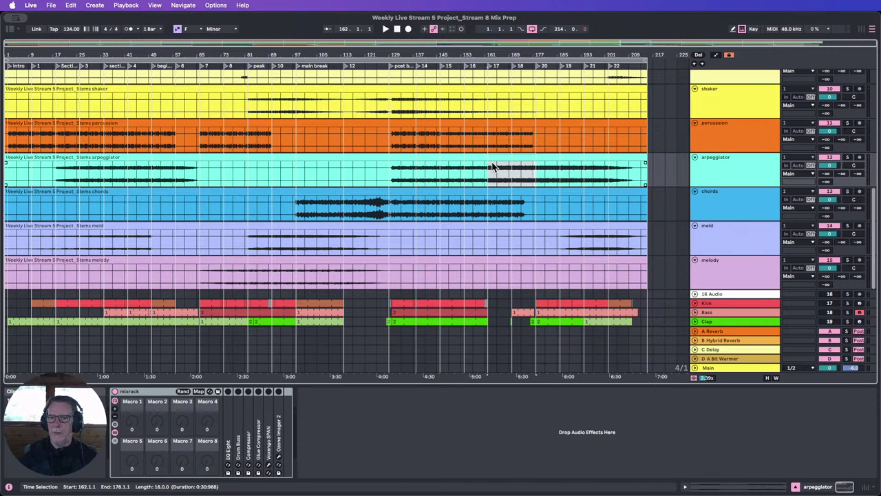
pyautogui.scroll(8, 682, 196)
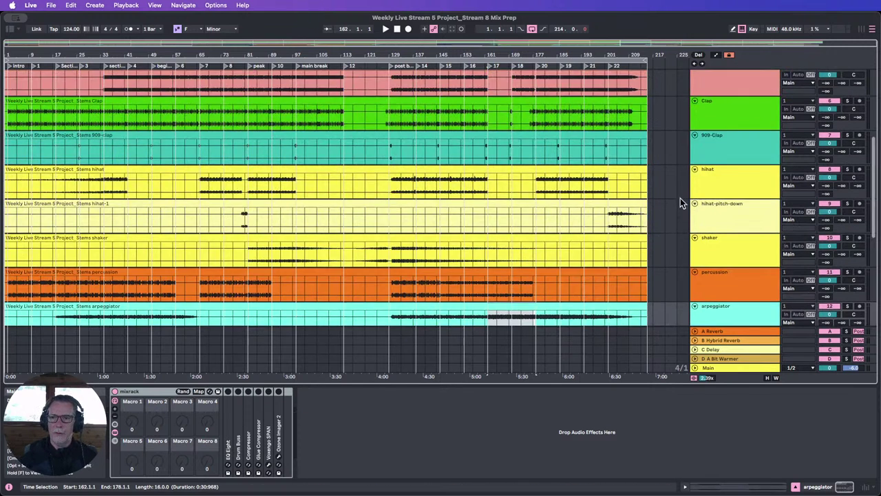
pyautogui.click(719, 159)
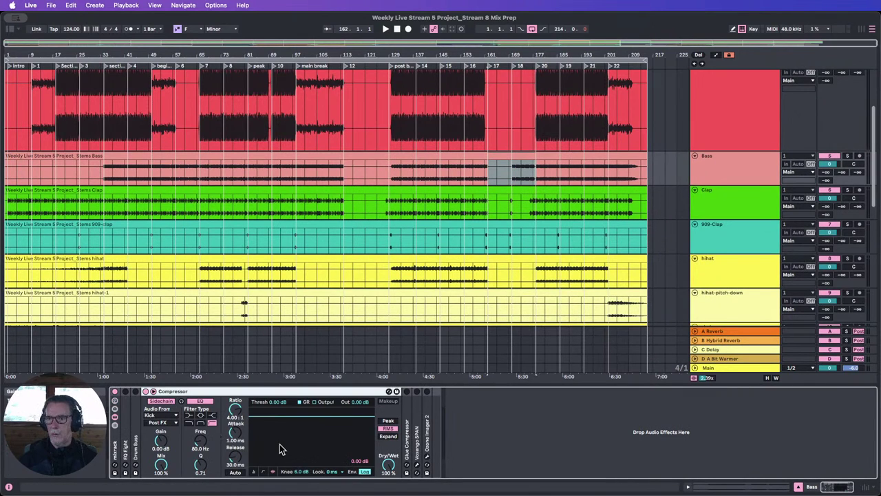
# Set the Bass Compressor's sidechain source to No Input and hide the device view.
pyautogui.click(165, 416)
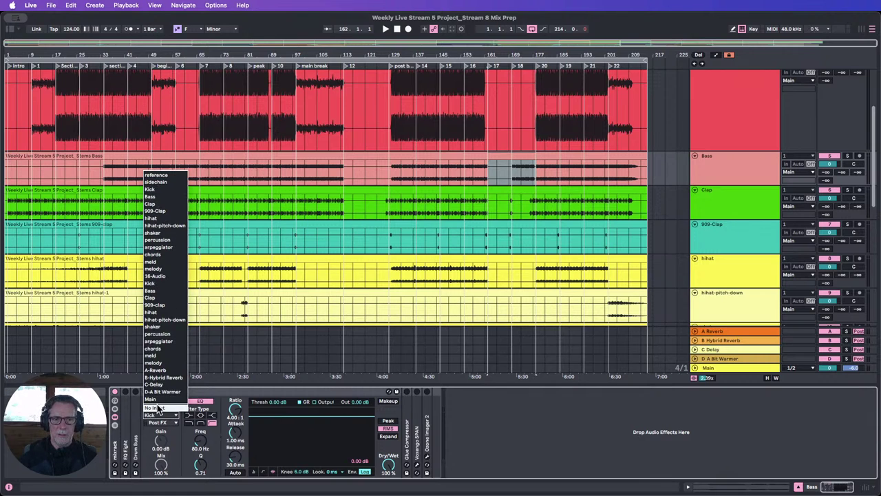
pyautogui.click(172, 408)
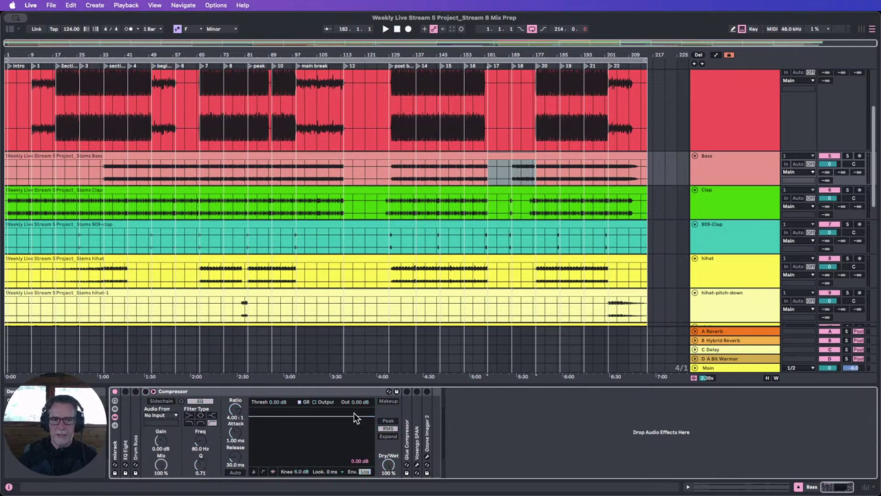
pyautogui.click(799, 487)
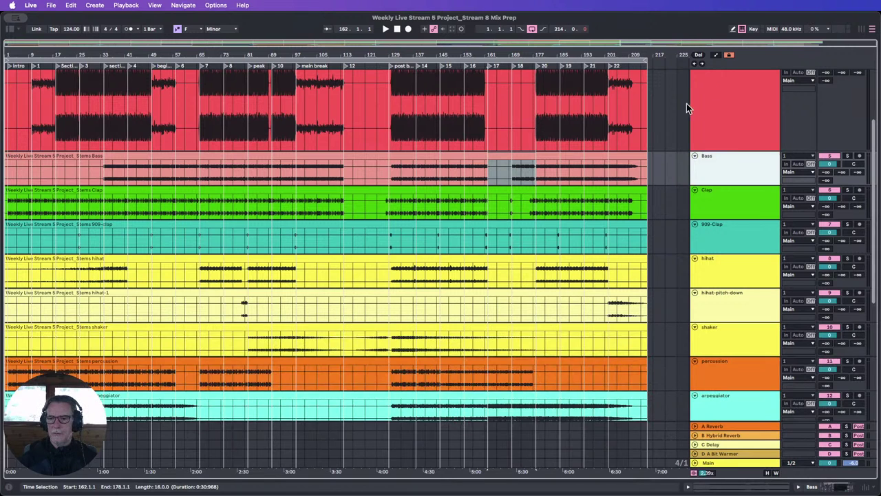
# Copy the original Kick MIDI track from the folded source tracks below the stems.
pyautogui.scroll(3, 687, 104)
pyautogui.scroll(-3, 723, 140)
pyautogui.scroll(2, 723, 138)
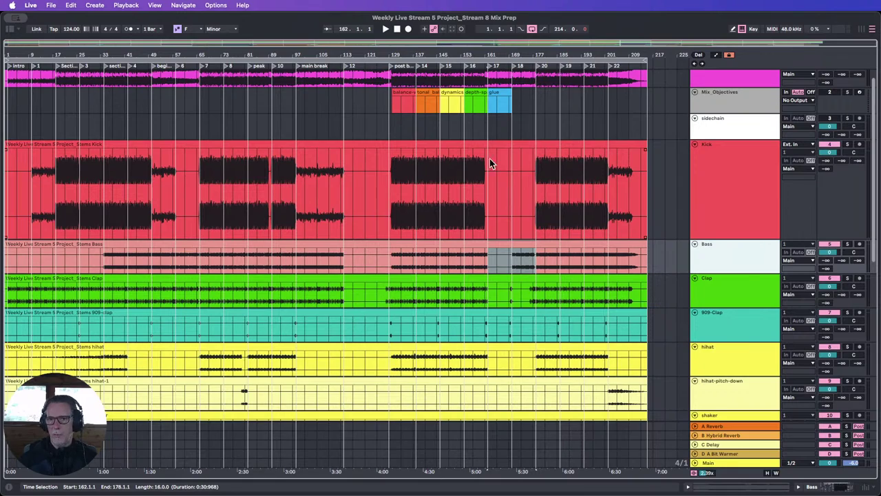
pyautogui.scroll(-1, 458, 163)
pyautogui.scroll(-10, 598, 179)
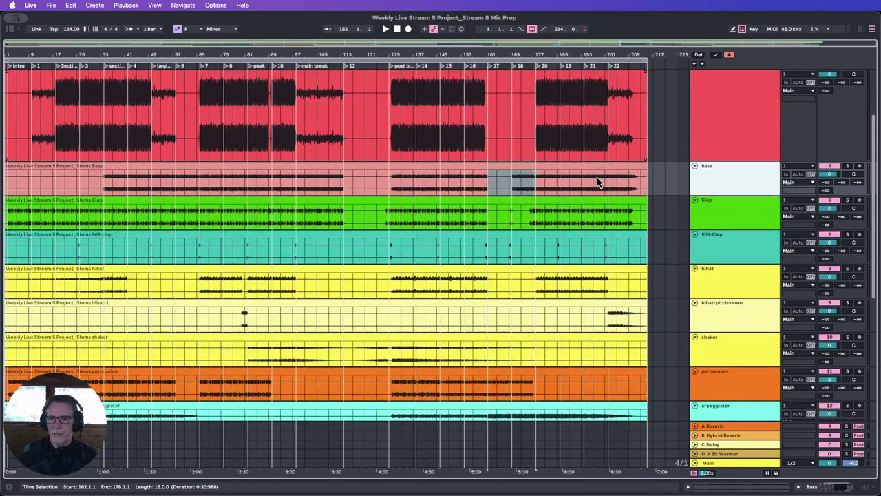
pyautogui.scroll(-3, 596, 181)
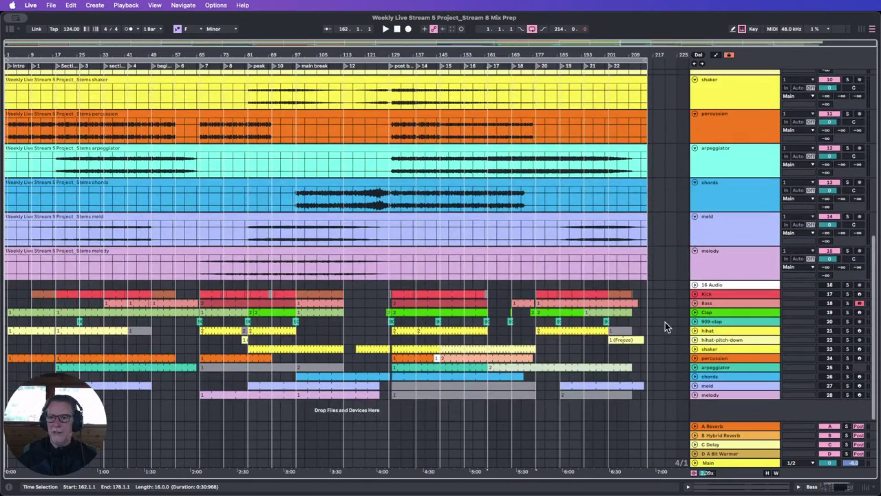
pyautogui.click(697, 295)
pyautogui.click(738, 300)
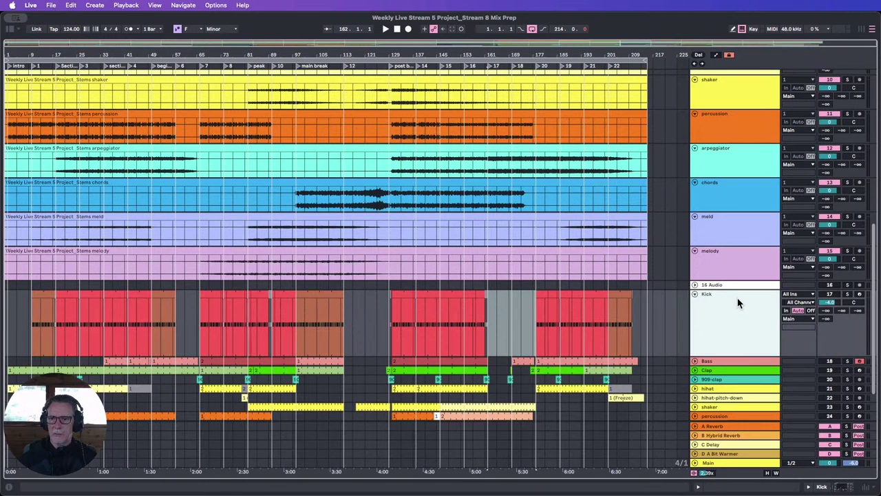
pyautogui.click(696, 295)
pyautogui.scroll(10, 703, 310)
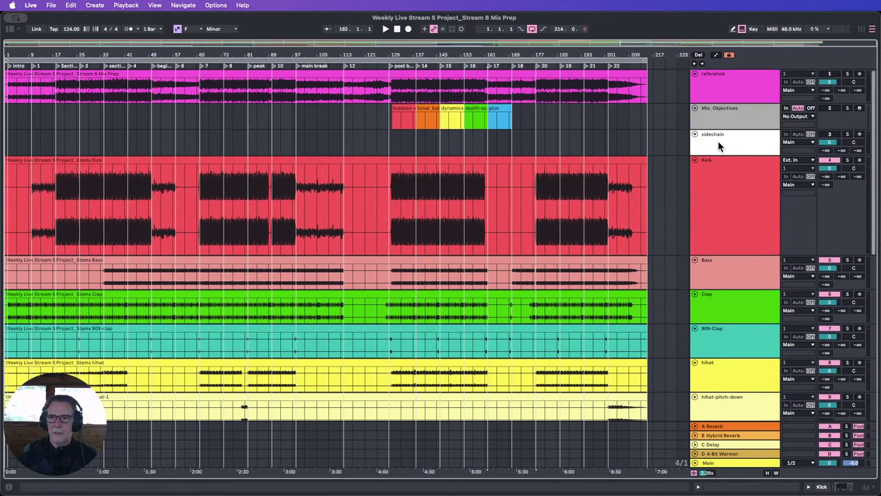
# Paste the copied Kick MIDI track between the sidechain track and the Kick stem.
pyautogui.click(720, 145)
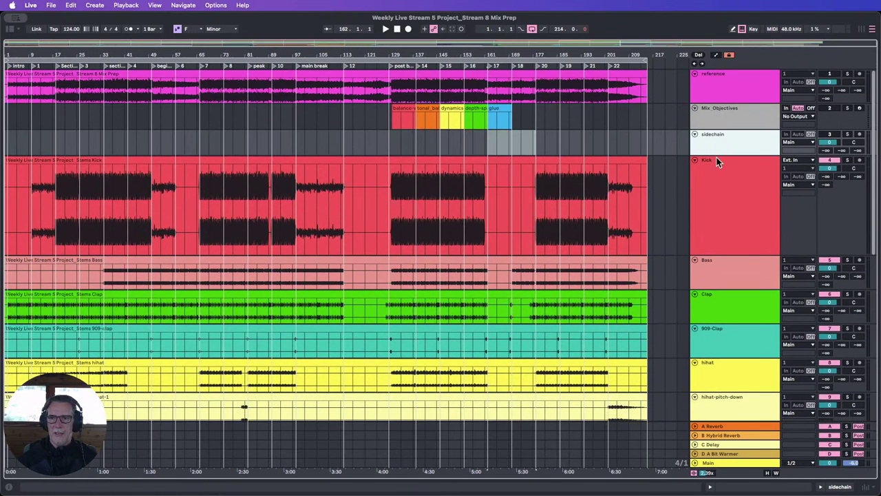
pyautogui.click(726, 161)
pyautogui.click(724, 145)
pyautogui.press('super+v')
pyautogui.moveTo(730, 138); pyautogui.dragTo(724, 224)
pyautogui.scroll(-1, 724, 201)
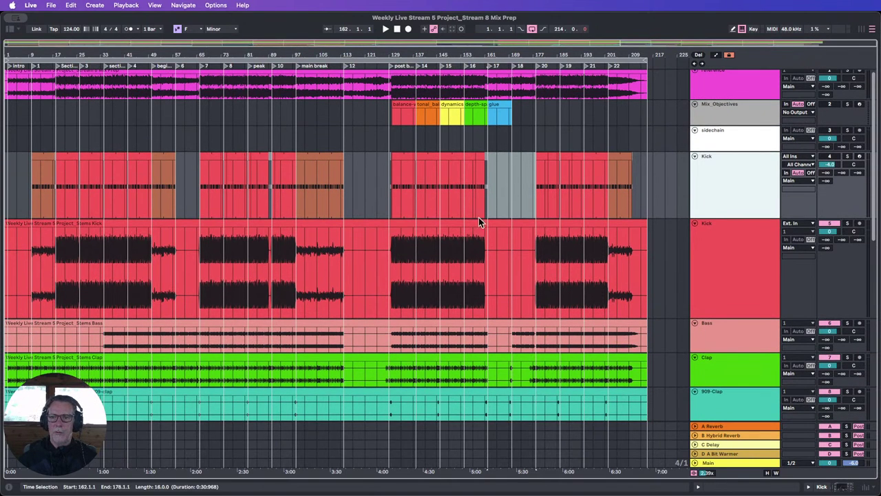
# Delete the copied Kick track's MIDI clip between bars 10 and 18.
pyautogui.moveTo(76, 55); pyautogui.dragTo(385, 177)
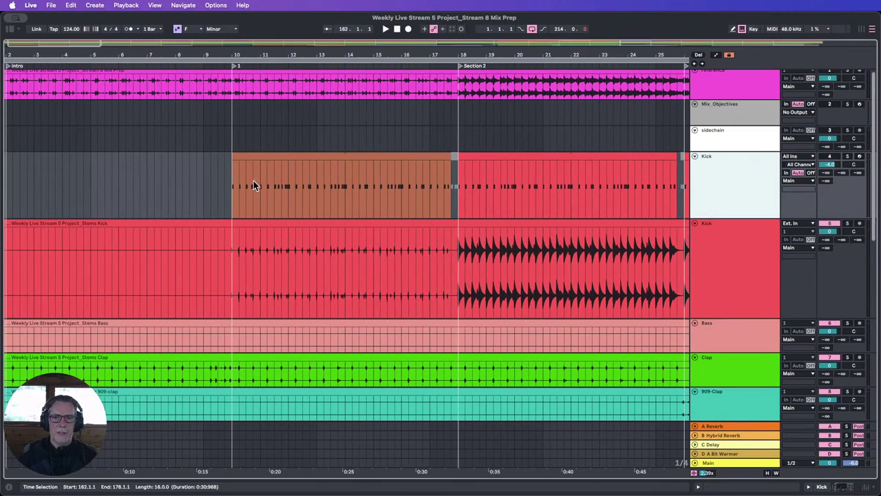
pyautogui.moveTo(459, 175); pyautogui.dragTo(233, 182)
pyautogui.press('Delete')
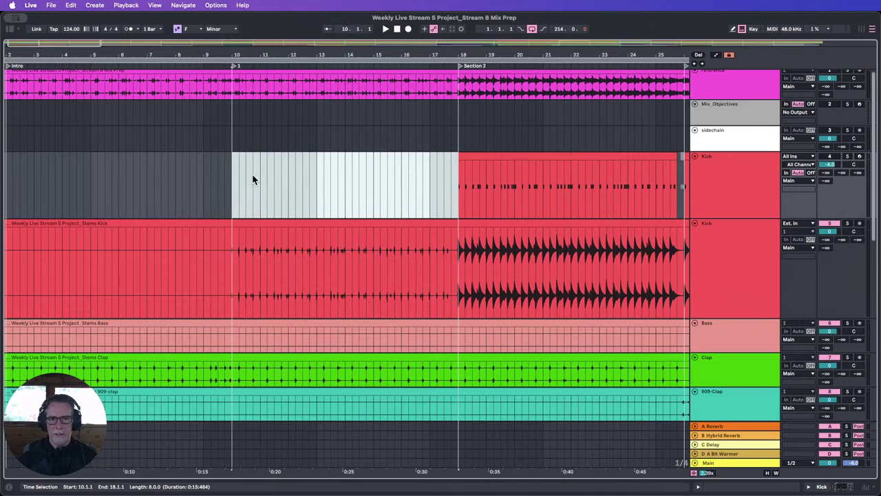
# Duplicate the four-bar section at bars 18 to 22 of the Kick MIDI clip to bar 2.
pyautogui.moveTo(460, 192); pyautogui.dragTo(573, 195)
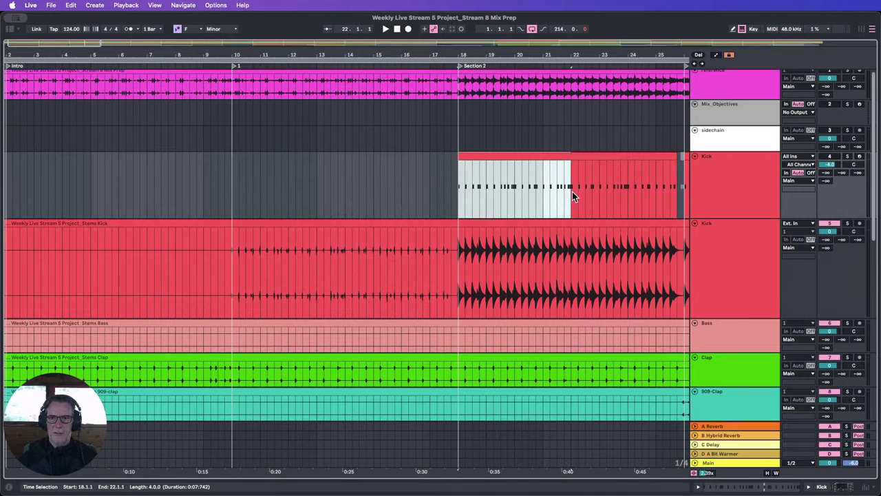
pyautogui.click(517, 156)
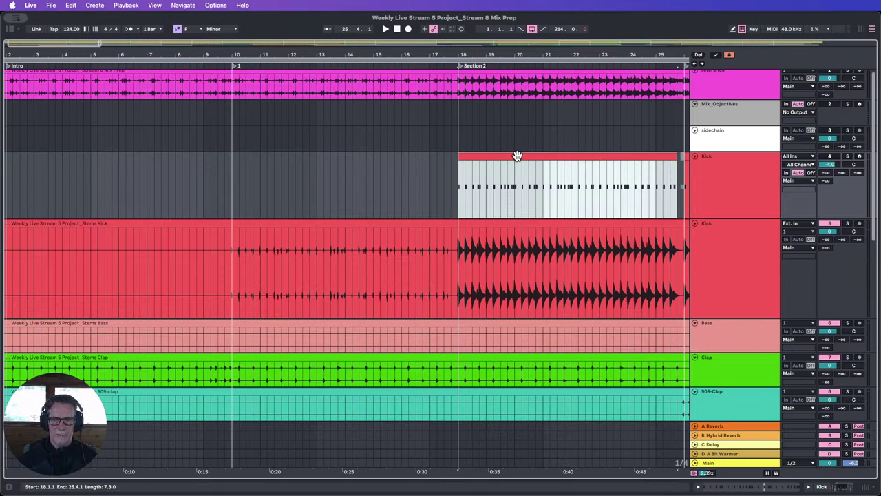
pyautogui.moveTo(571, 182); pyautogui.dragTo(38, 190)
pyautogui.click(484, 157)
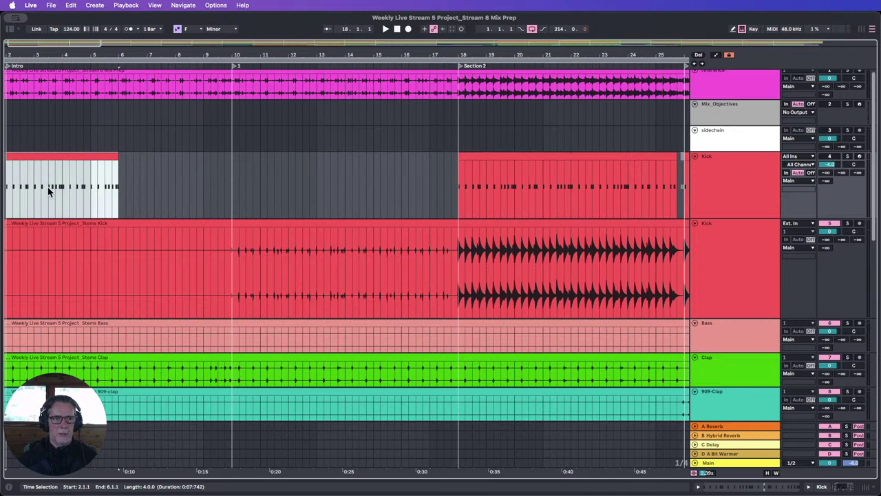
# Delete all remaining Kick MIDI clips from bar 13 to bar 213.
pyautogui.moveTo(60, 56); pyautogui.dragTo(61, 6)
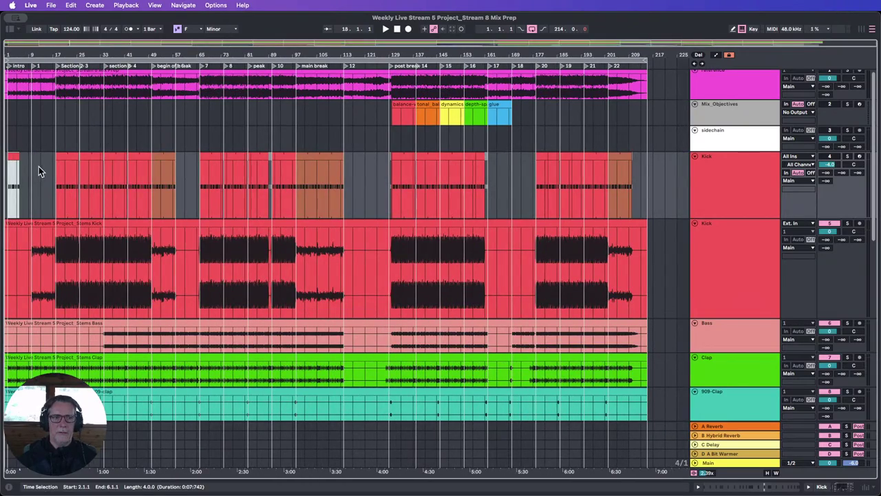
pyautogui.moveTo(39, 168); pyautogui.dragTo(621, 169)
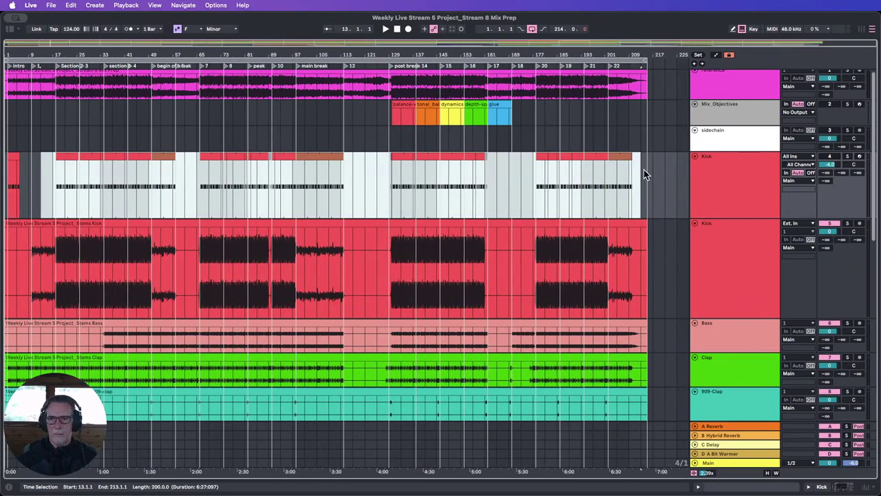
pyautogui.press('Delete')
# Extend the four-bar Kick MIDI clip so it loops from bar 2 to bar 215, matching the end of the stems.
pyautogui.click(16, 159)
pyautogui.moveTo(20, 181); pyautogui.dragTo(652, 181)
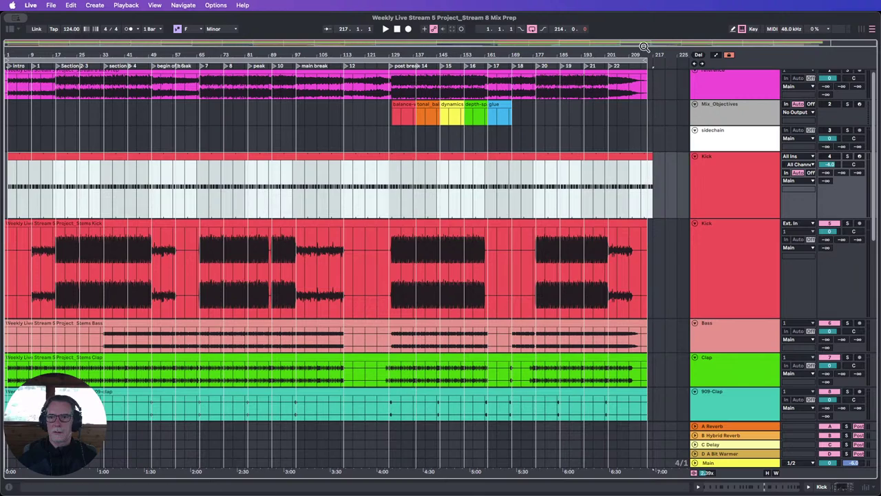
pyautogui.moveTo(651, 54); pyautogui.dragTo(651, 124)
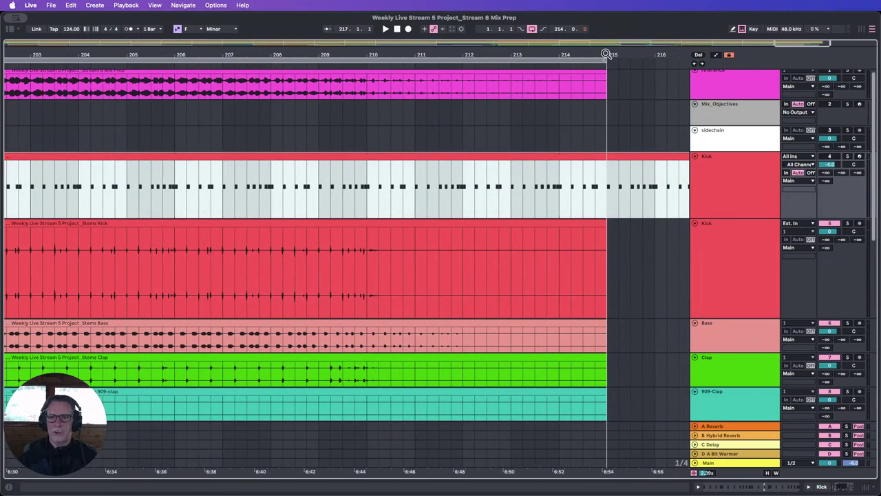
pyautogui.moveTo(608, 55); pyautogui.dragTo(542, 37)
pyautogui.moveTo(614, 156); pyautogui.dragTo(542, 155)
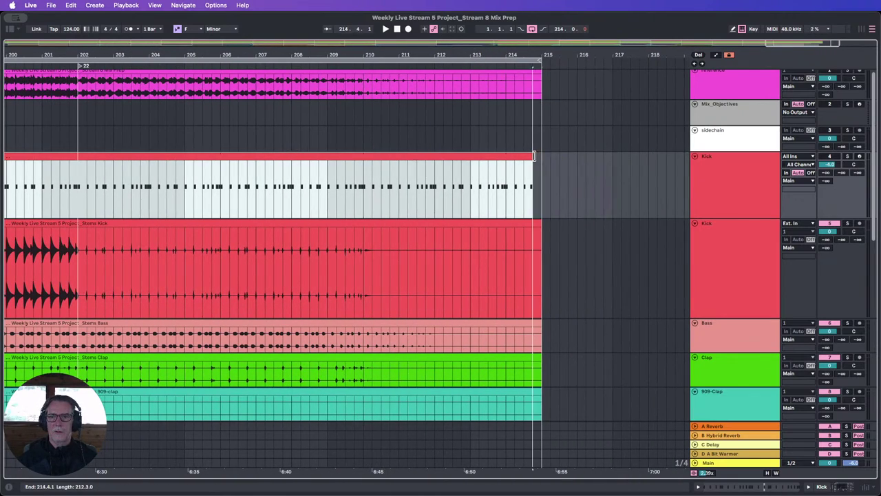
pyautogui.moveTo(506, 55); pyautogui.dragTo(640, 14)
# Show the Kick MIDI track's devices and its Auto Filter Device On automation.
pyautogui.doubleClick(746, 177)
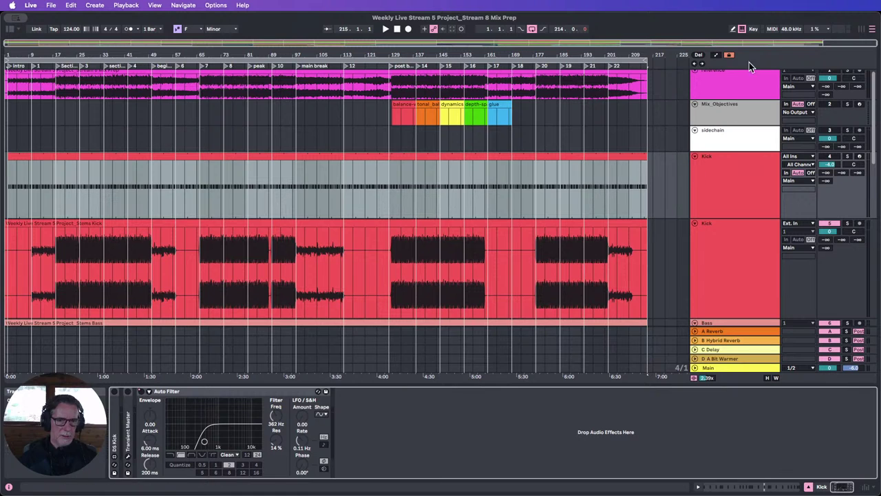
pyautogui.click(716, 55)
pyautogui.click(742, 164)
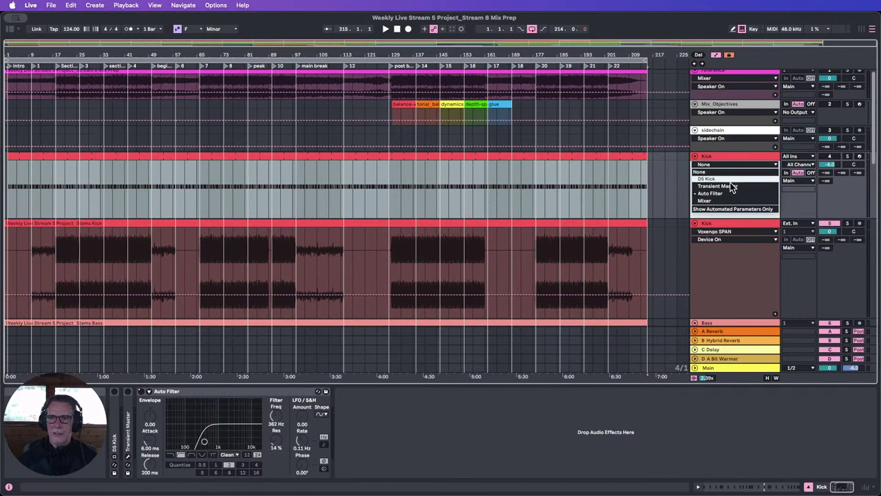
pyautogui.click(720, 194)
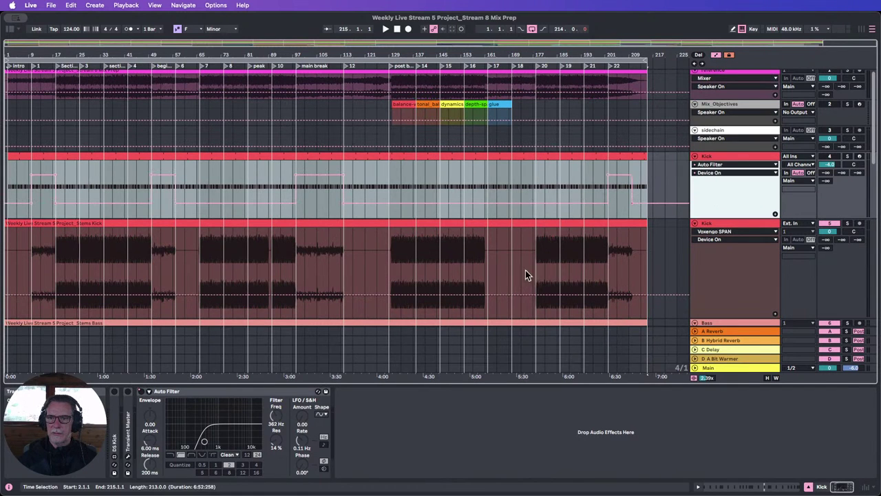
# Delete the Auto Filter from the Kick MIDI track and turn on the DS Kick device.
pyautogui.click(189, 393)
pyautogui.press('Delete')
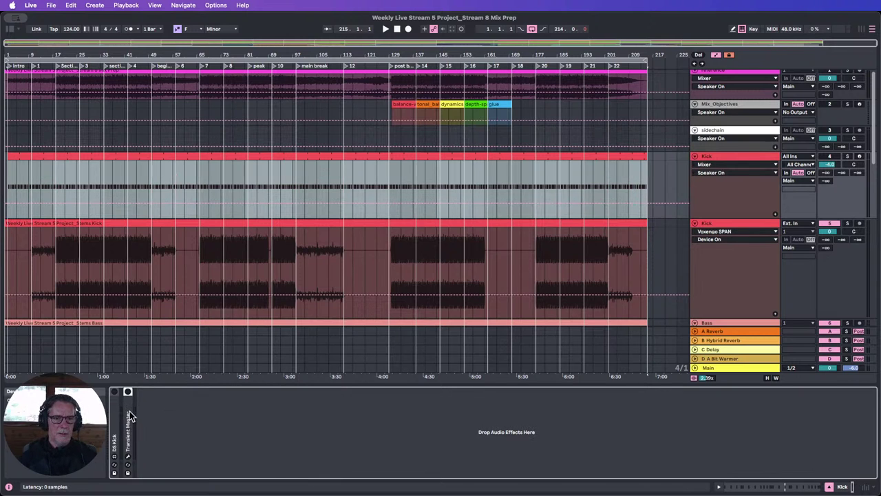
pyautogui.click(115, 394)
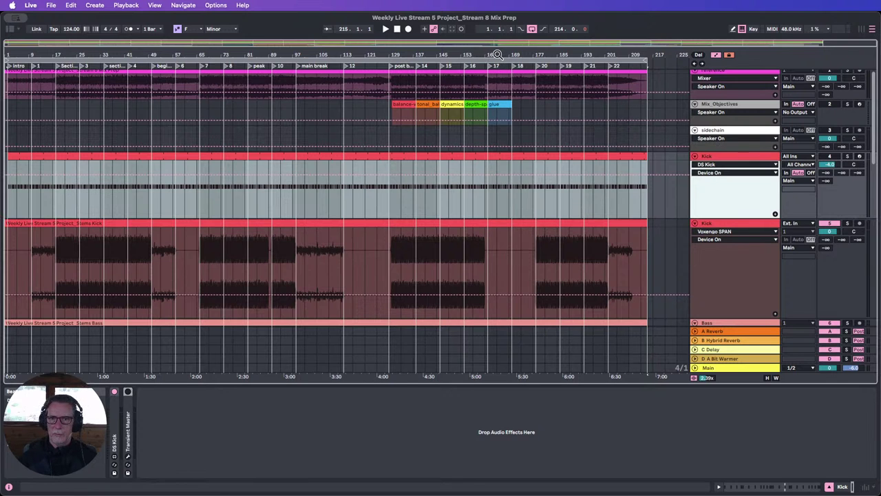
# Open the long Kick MIDI clip and deactivate the low-velocity extra notes in its first two bars.
pyautogui.doubleClick(39, 157)
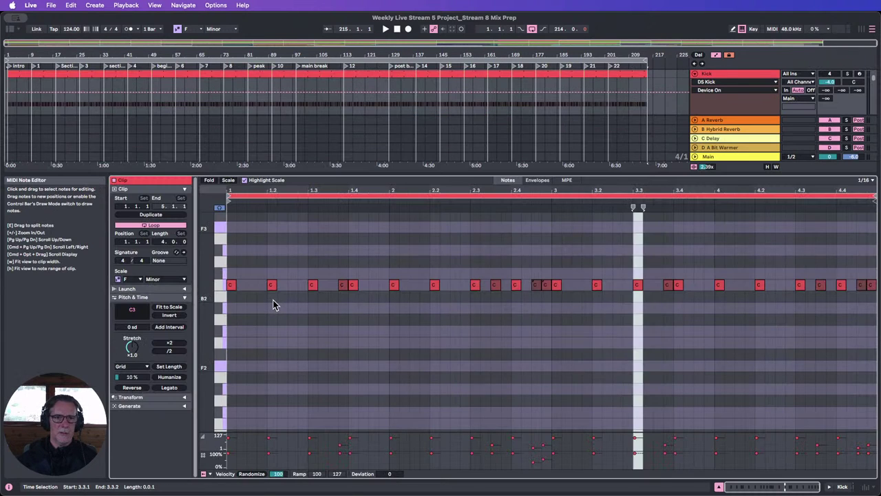
pyautogui.moveTo(335, 316)
pyautogui.mouseDown()
pyautogui.moveTo(337, 252)
pyautogui.moveTo(333, 297)
pyautogui.mouseUp()
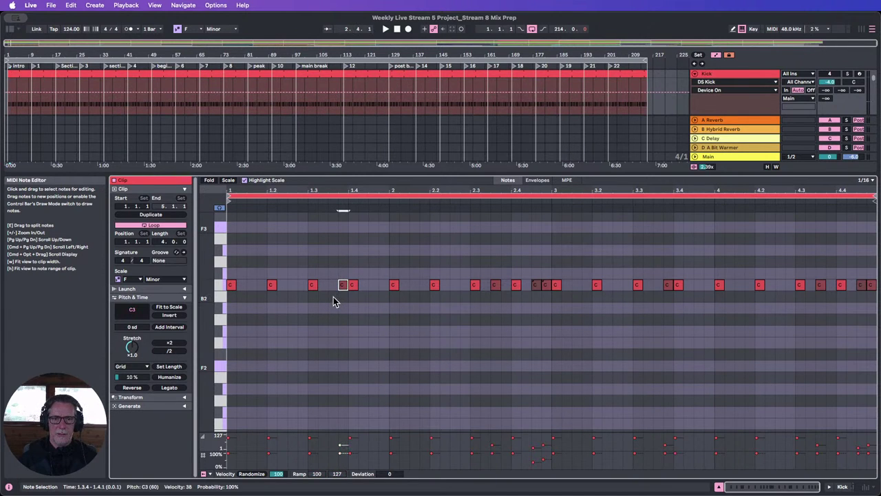
pyautogui.click(549, 310)
pyautogui.moveTo(548, 306); pyautogui.dragTo(533, 255)
pyautogui.press('0')
pyautogui.moveTo(498, 310); pyautogui.dragTo(493, 246)
pyautogui.press('0')
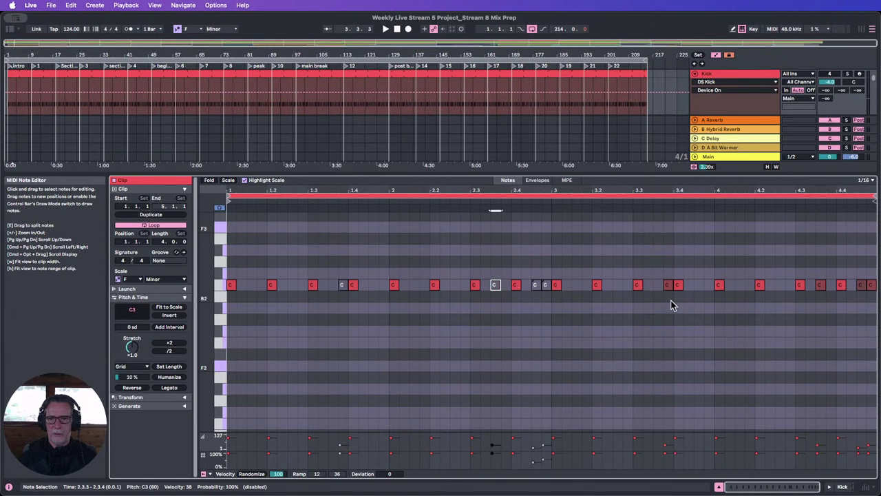
# Deactivate the low-velocity extra notes in bars 3 and 4 of the Kick MIDI clip.
pyautogui.moveTo(671, 299); pyautogui.dragTo(665, 248)
pyautogui.press('0')
pyautogui.click(871, 303)
pyautogui.moveTo(871, 304); pyautogui.dragTo(860, 253)
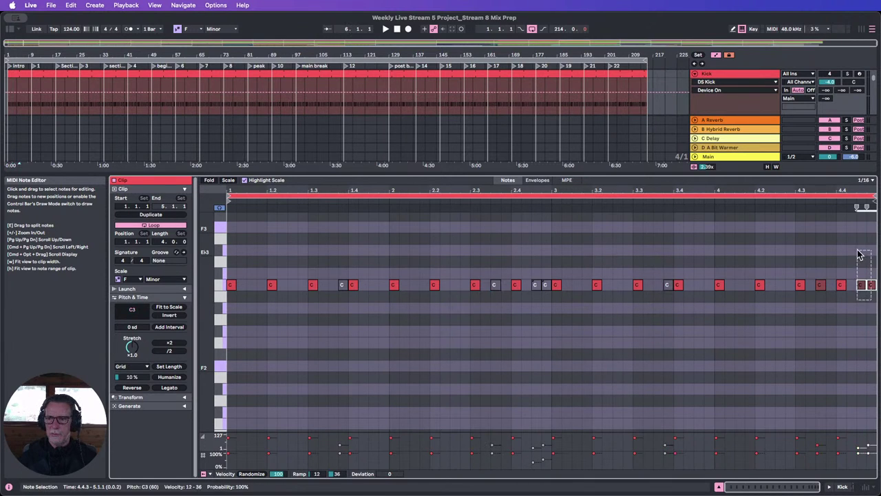
pyautogui.press('0')
pyautogui.moveTo(823, 304); pyautogui.dragTo(815, 254)
pyautogui.click(685, 254)
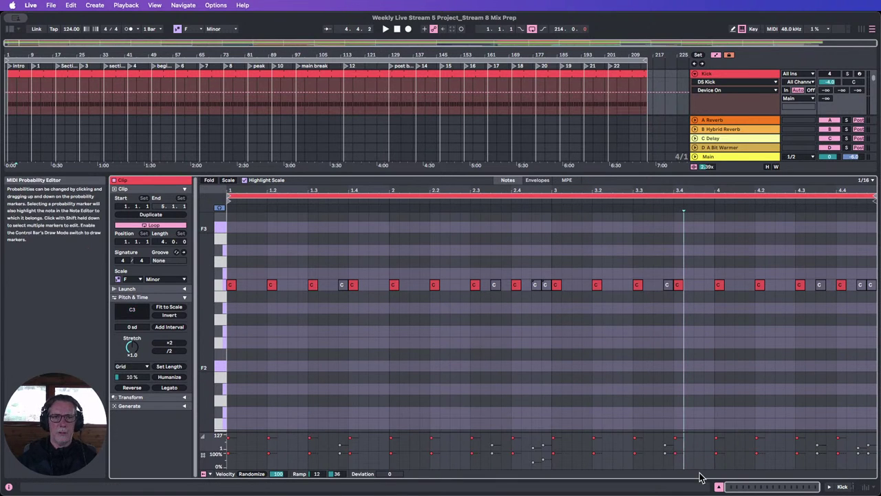
# Close the clip editor and show the Kick MIDI track's devices.
pyautogui.click(718, 487)
pyautogui.scroll(3, 487, 197)
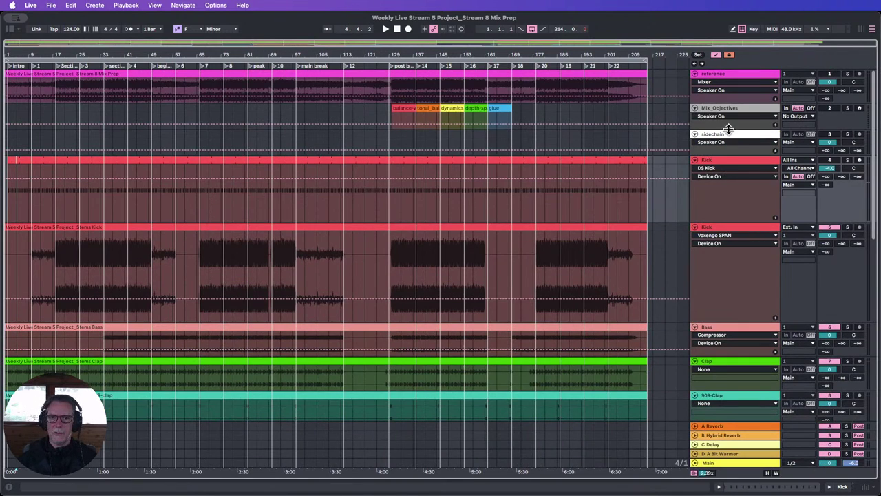
pyautogui.doubleClick(719, 159)
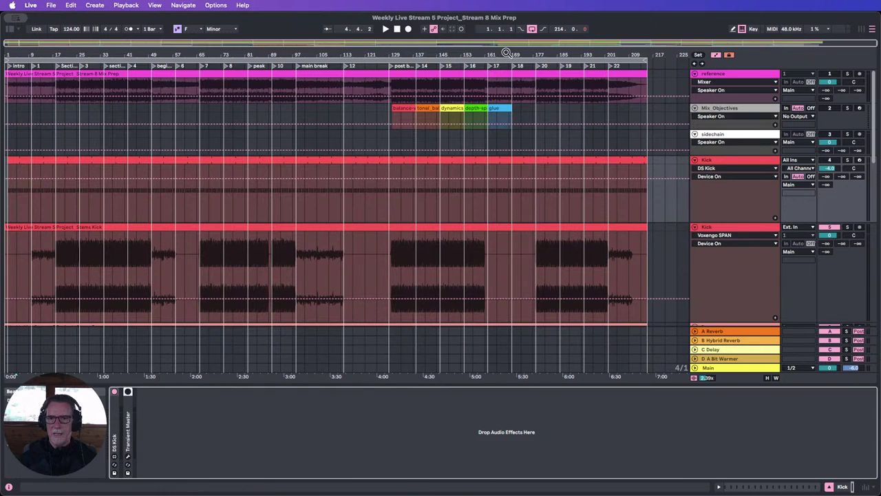
# Mark bars 161 to 178 of the Kick MIDI clip over the stem's gap and activate the MIDI track.
pyautogui.moveTo(501, 54); pyautogui.dragTo(500, 153)
pyautogui.moveTo(459, 203); pyautogui.dragTo(580, 202)
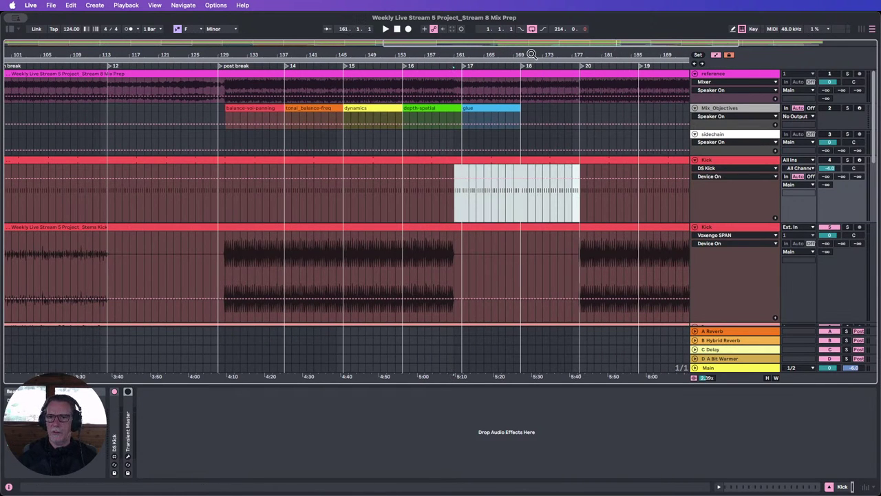
pyautogui.press('w')
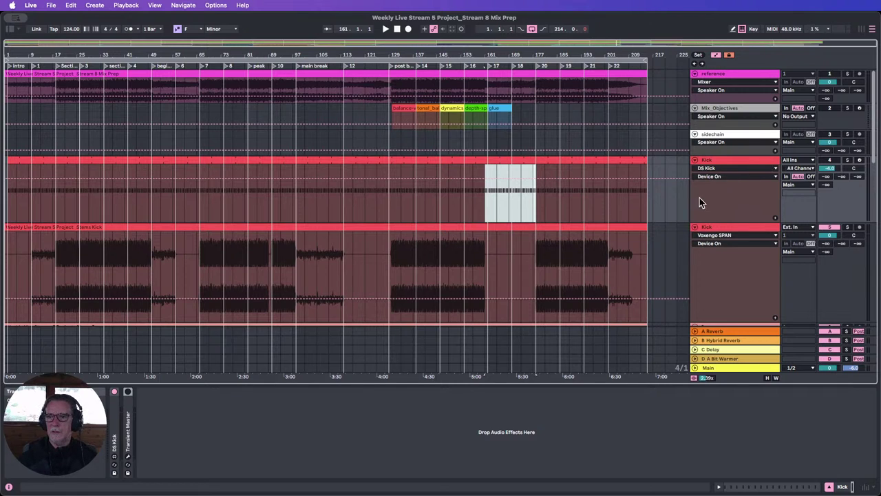
pyautogui.click(833, 161)
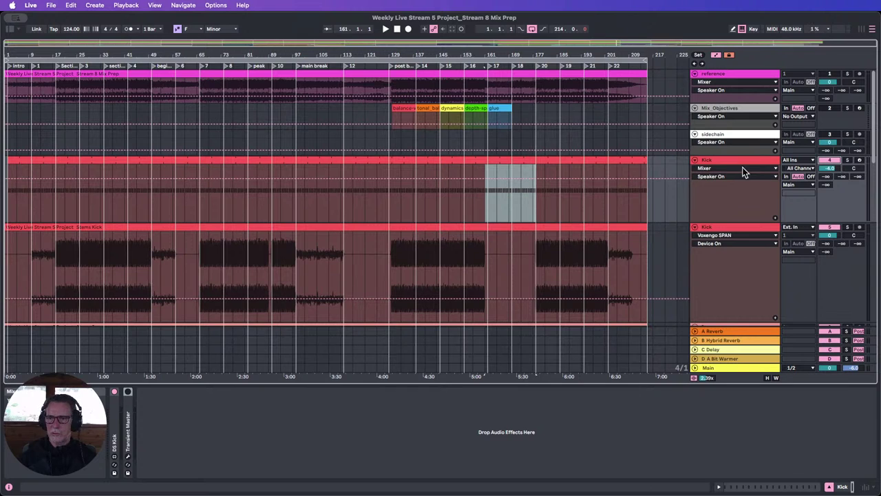
# Route the Kick MIDI track's output to Sends Only and hide the automation lanes.
pyautogui.click(794, 186)
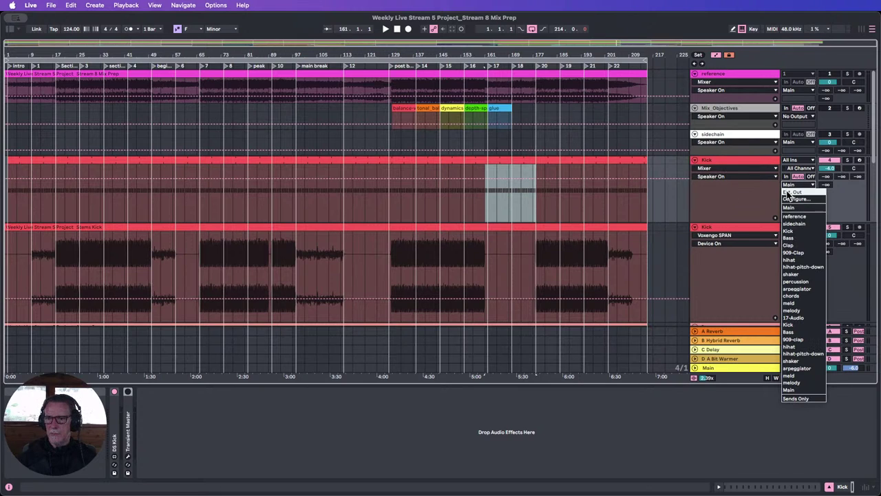
pyautogui.click(797, 399)
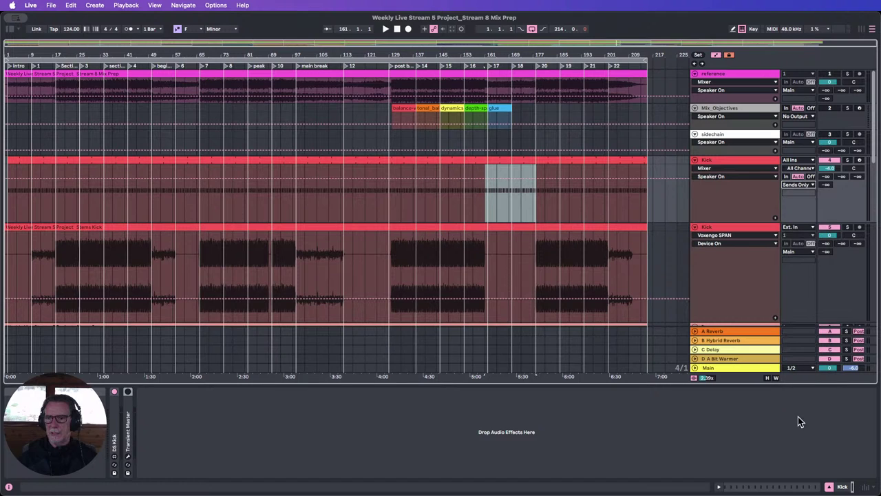
pyautogui.click(798, 208)
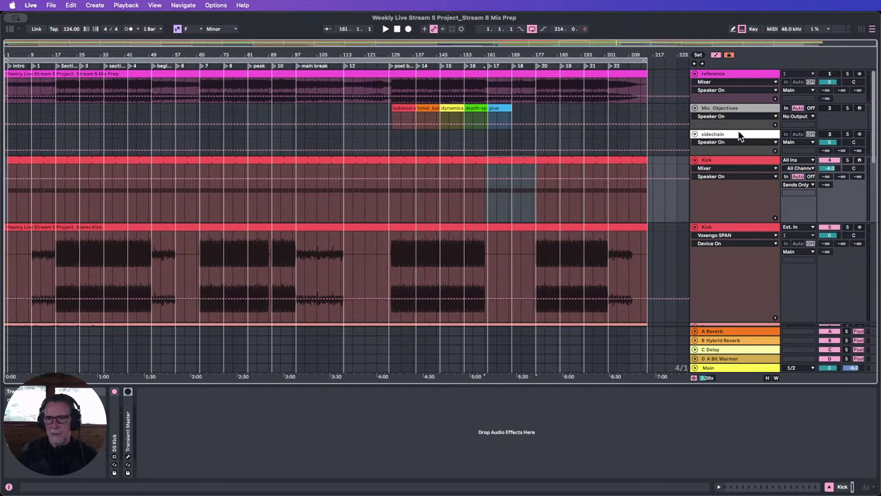
pyautogui.click(717, 56)
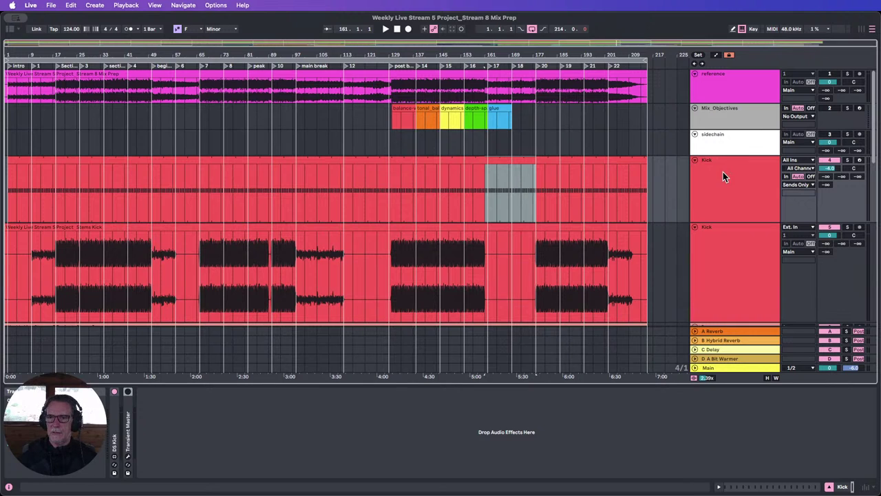
# Rename the Kick MIDI track to "sidechain" and delete the empty sidechain track above it.
pyautogui.click(719, 137)
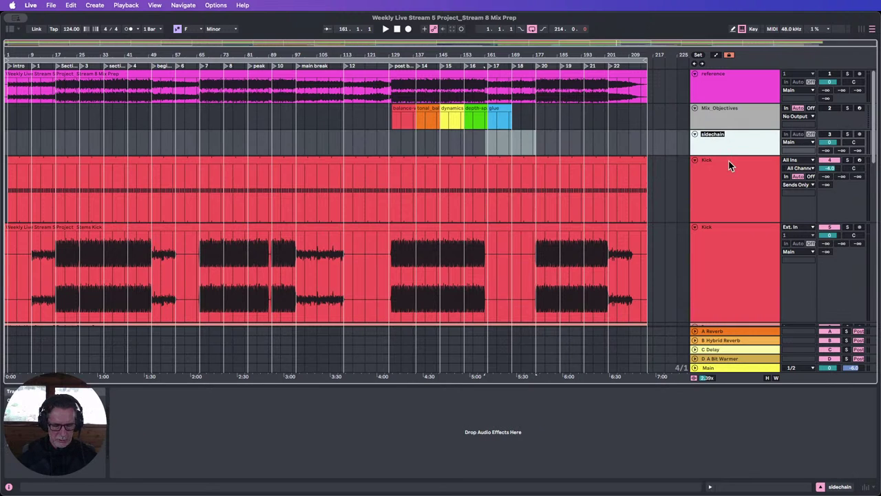
pyautogui.click(723, 183)
pyautogui.press('super+r')
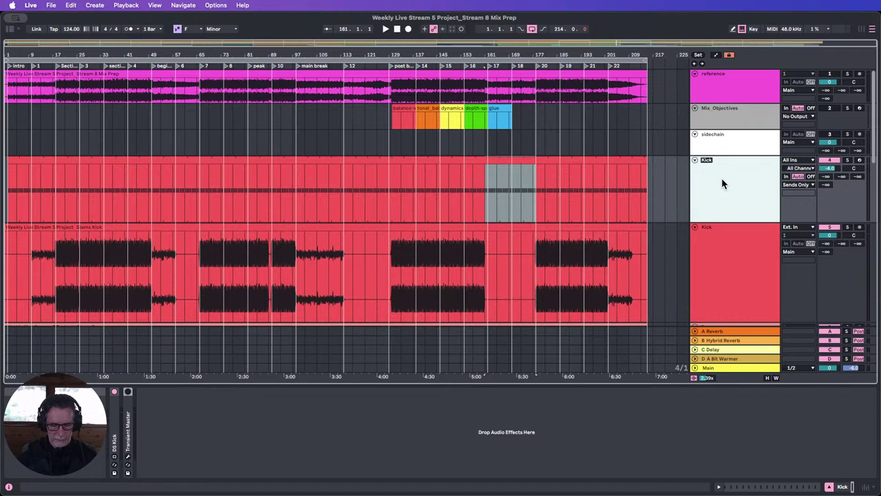
pyautogui.write('sidechain')
pyautogui.press('Return')
pyautogui.click(721, 136)
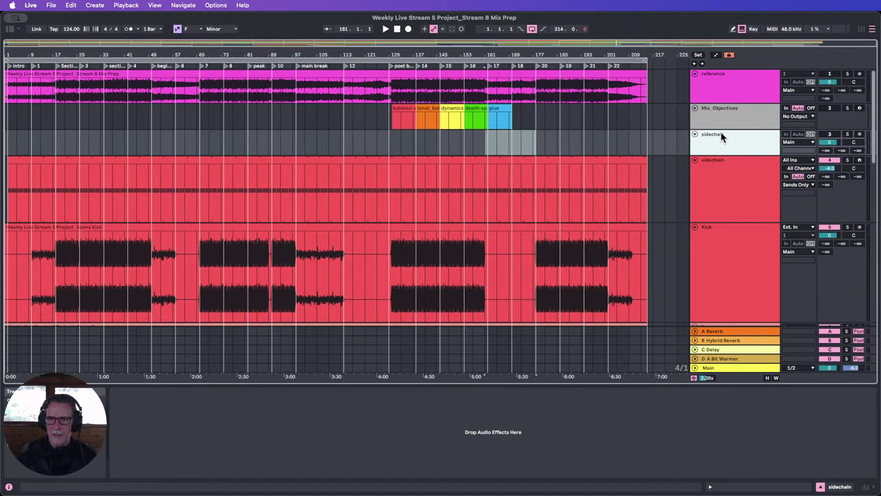
pyautogui.press('Delete')
# Colour the sidechain track and its clip white, and fit the track heights to the arrangement view.
pyautogui.rightClick(716, 155)
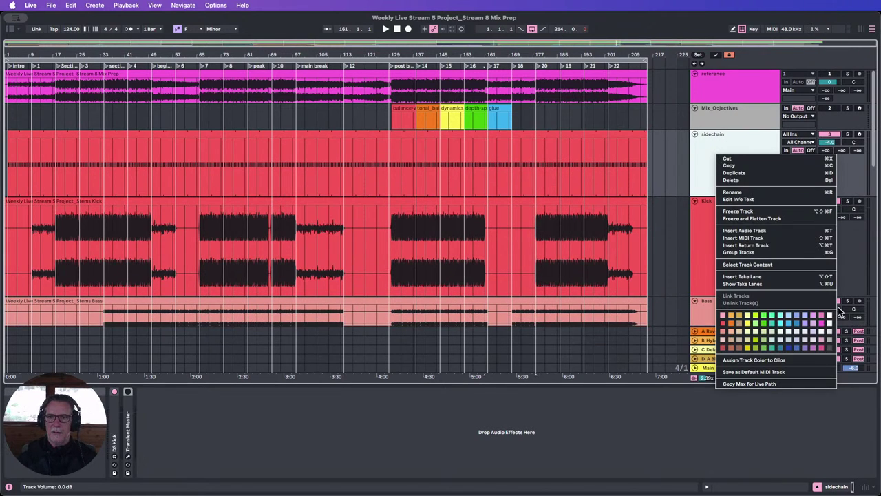
pyautogui.click(832, 316)
pyautogui.rightClick(748, 157)
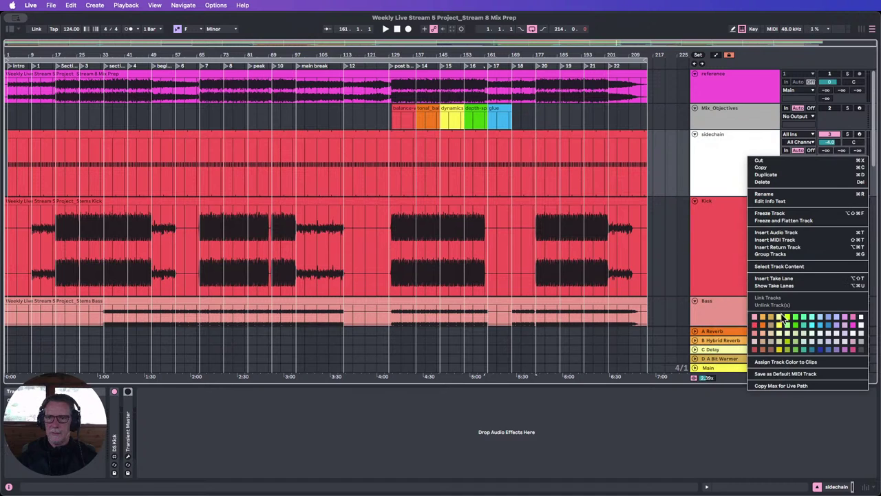
pyautogui.click(785, 361)
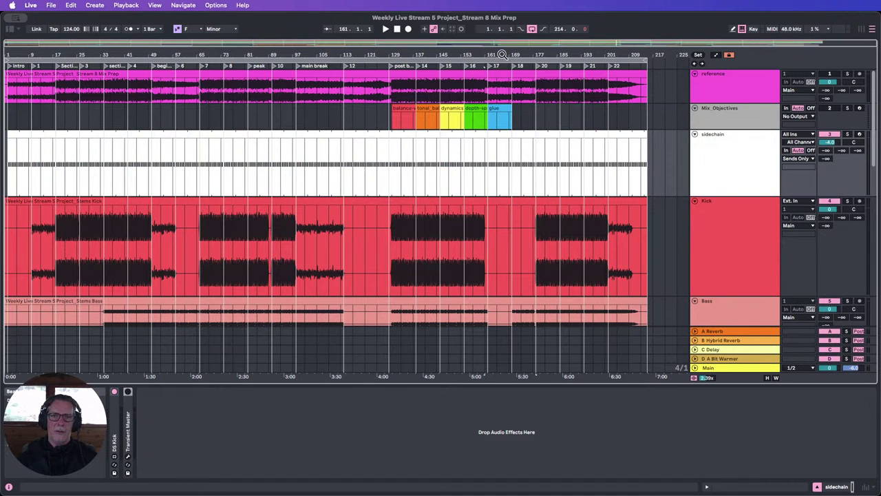
pyautogui.moveTo(722, 196); pyautogui.dragTo(722, 154)
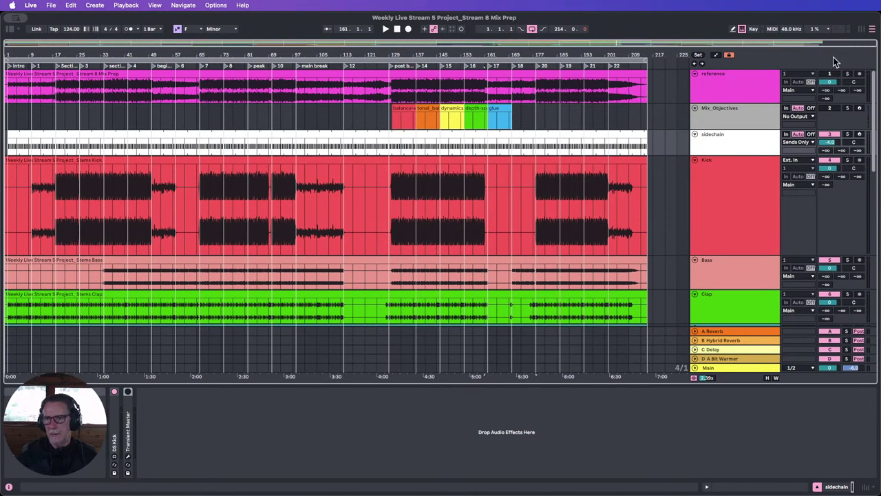
pyautogui.click(768, 379)
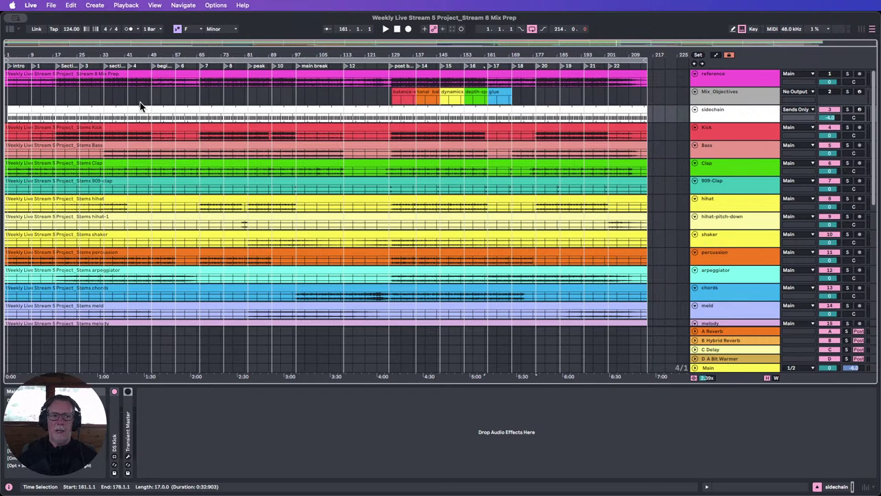
# Extend the start of the sidechain clip from bar 2 back to bar 1.
pyautogui.moveTo(9, 57); pyautogui.dragTo(9, 200)
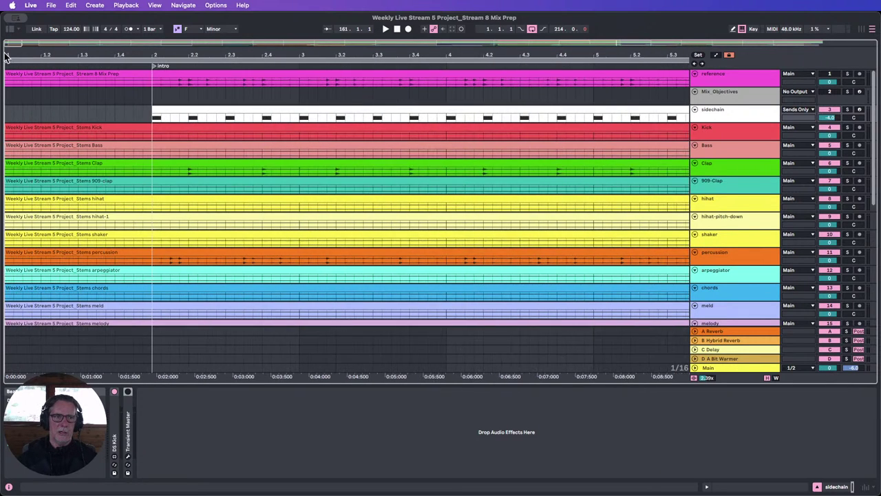
pyautogui.moveTo(153, 109); pyautogui.dragTo(6, 109)
pyautogui.click(69, 48)
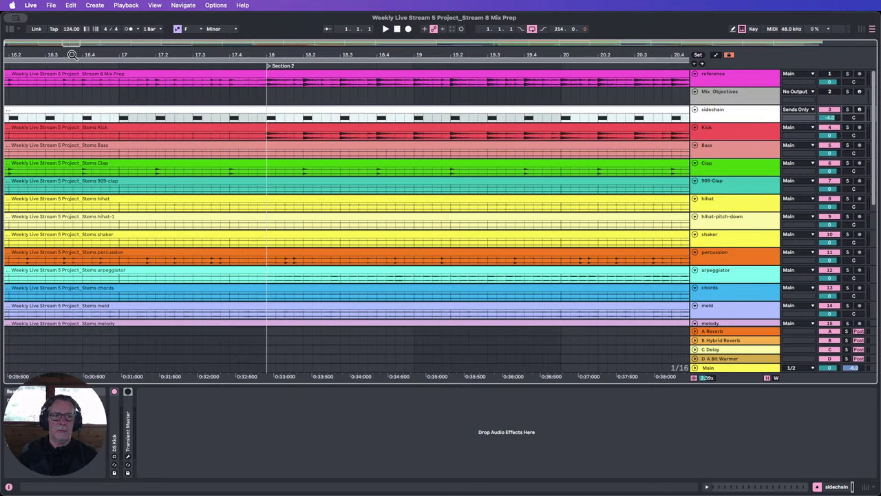
pyautogui.moveTo(73, 55); pyautogui.dragTo(72, 21)
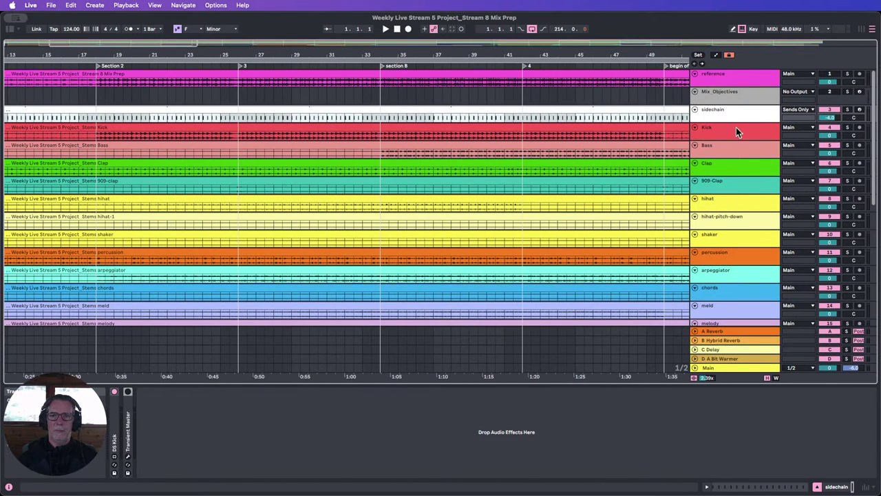
# Set the Bass track's Compressor to take its sidechain input from the sidechain track, and deactivate the Compressor.
pyautogui.moveTo(701, 158); pyautogui.dragTo(710, 204)
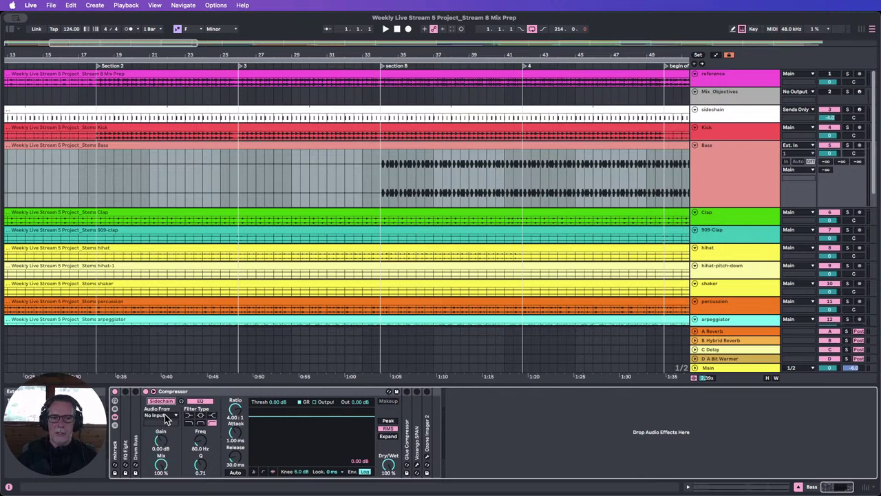
pyautogui.click(167, 415)
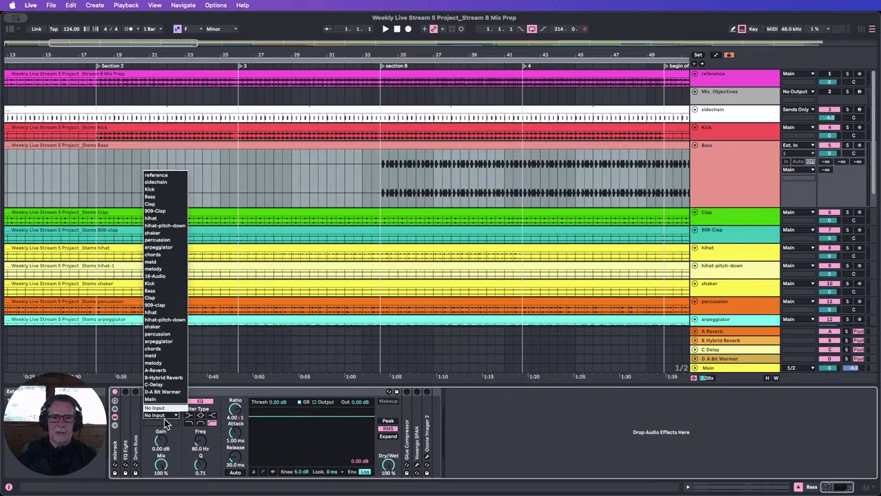
pyautogui.click(157, 181)
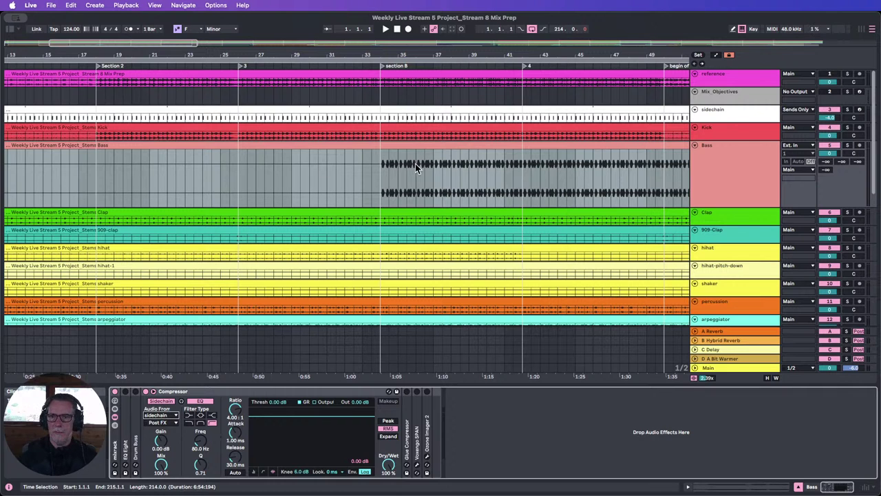
pyautogui.click(396, 165)
pyautogui.moveTo(397, 55); pyautogui.dragTo(279, 41)
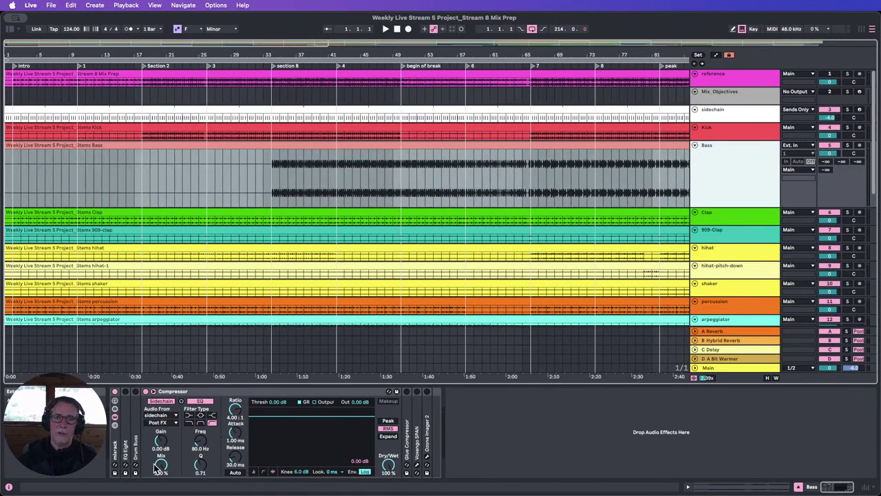
pyautogui.click(146, 391)
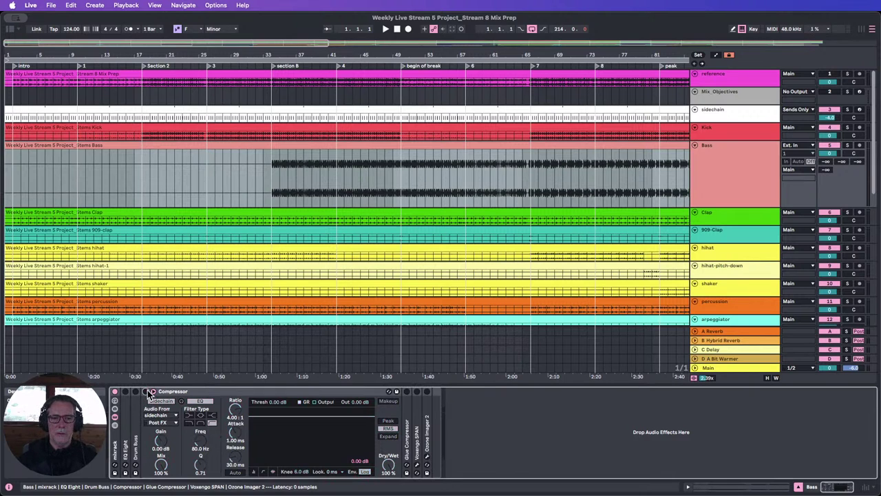
# Hide the device view and fit the whole arrangement's length and track heights in view.
pyautogui.click(571, 163)
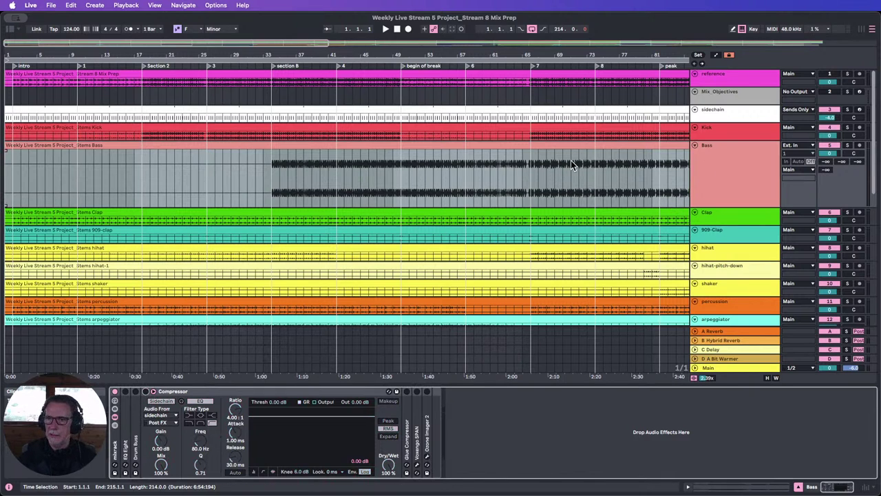
pyautogui.click(798, 487)
pyautogui.moveTo(488, 54); pyautogui.dragTo(488, 43)
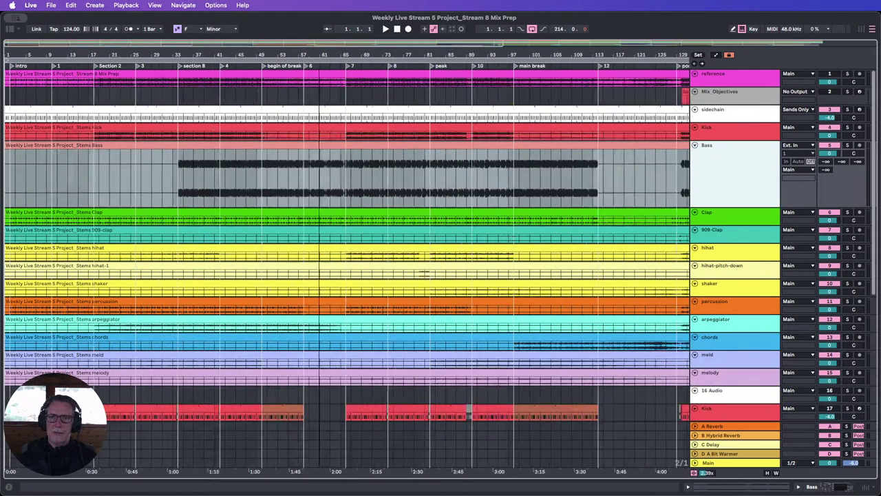
pyautogui.moveTo(319, 54); pyautogui.dragTo(185, 43)
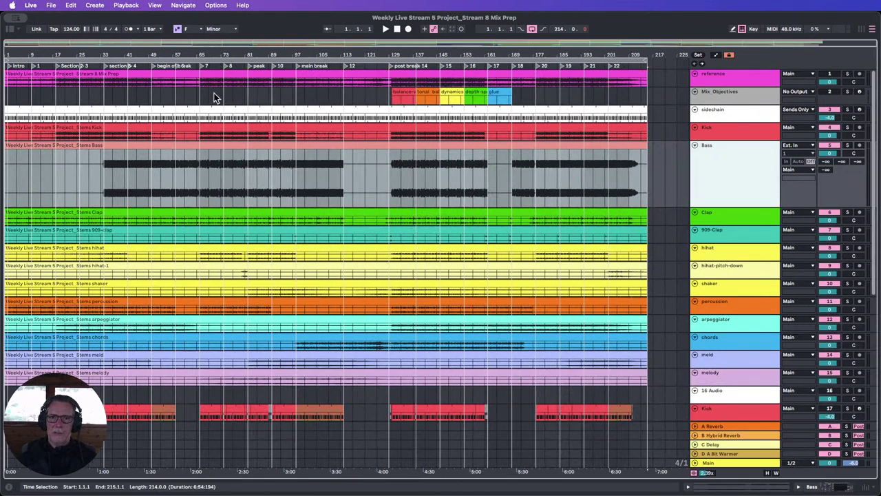
pyautogui.click(769, 474)
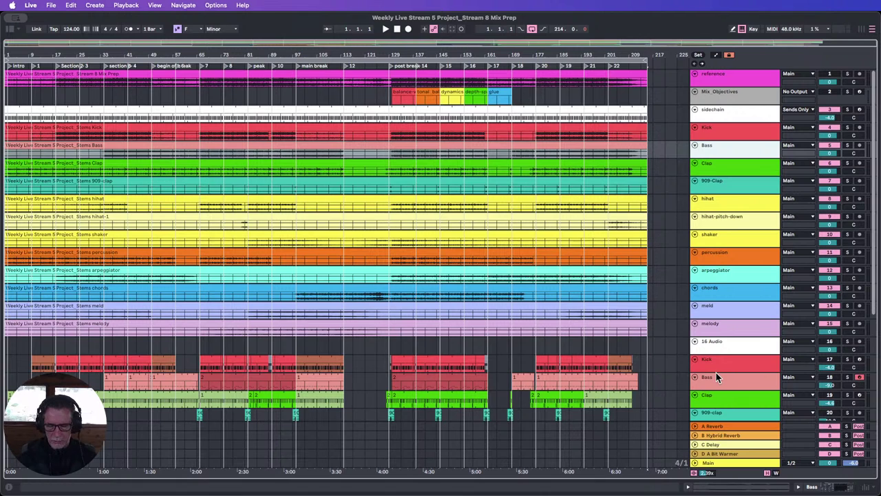
# Collapse all tracks and unfold only the stem tracks from Kick to melody.
pyautogui.moveTo(716, 371); pyautogui.dragTo(716, 363)
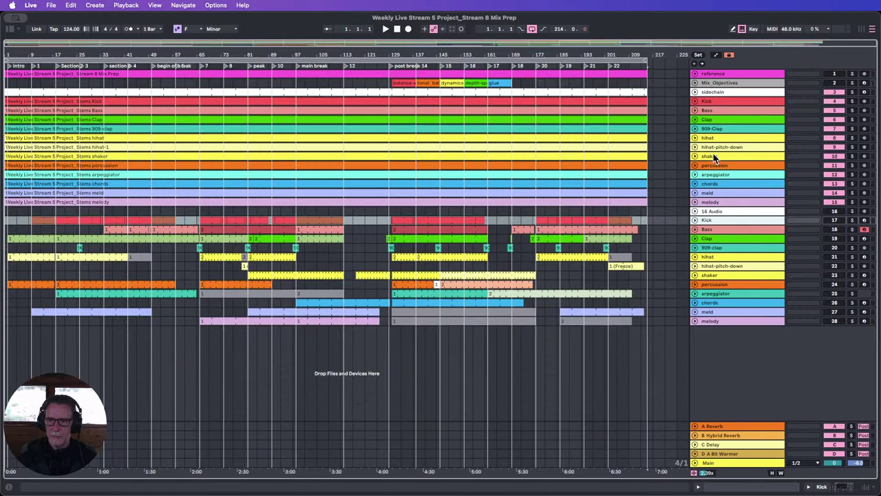
pyautogui.click(716, 202)
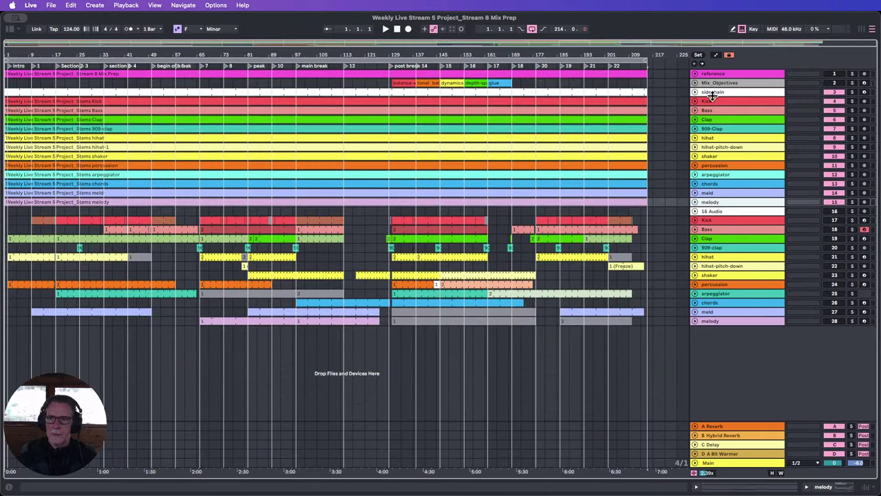
pyautogui.keyDown('shift'); pyautogui.click(710, 101); pyautogui.keyUp('shift')
pyautogui.click(695, 102)
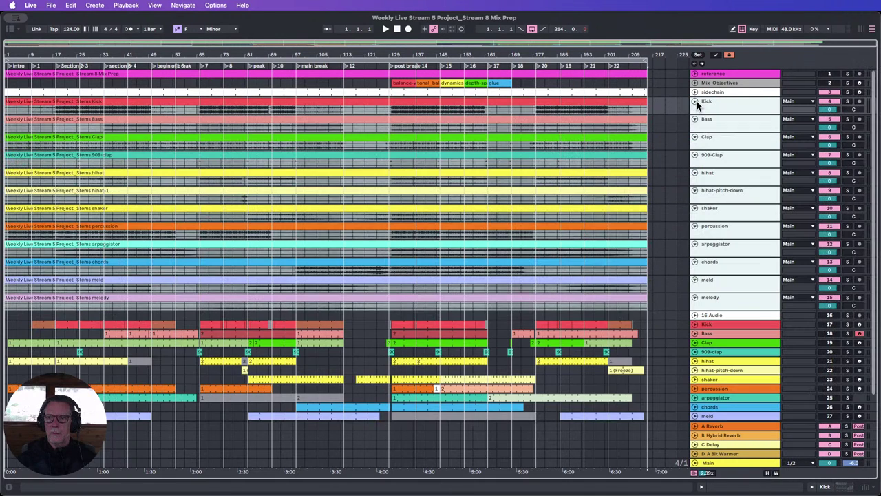
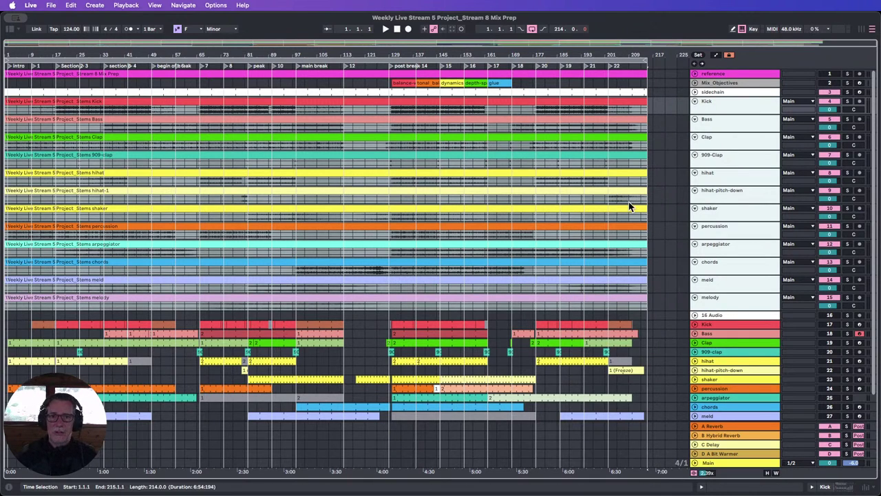
# Go through the stem tracks one by one from Kick to melody to review the mix project's layout.
pyautogui.click(714, 110)
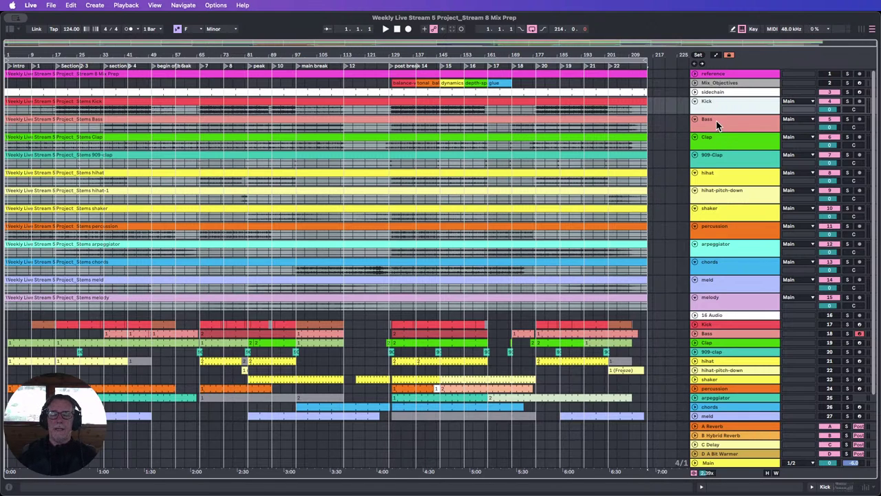
pyautogui.click(716, 127)
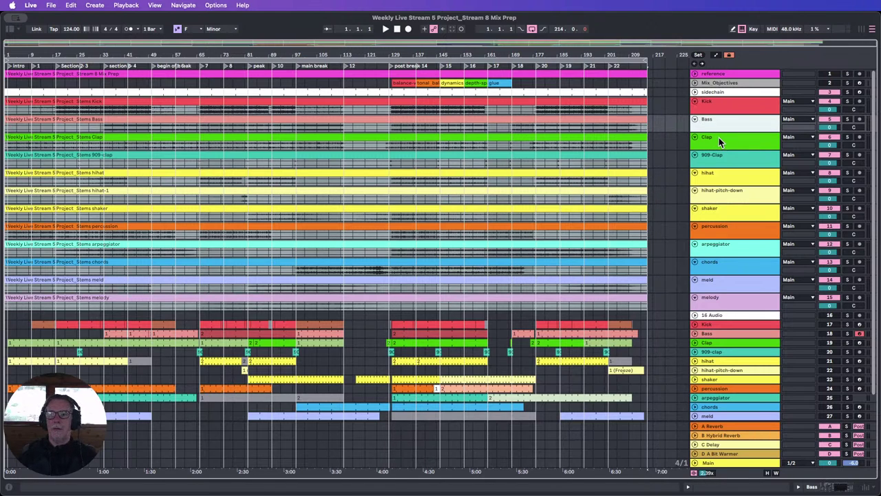
pyautogui.click(720, 142)
pyautogui.click(723, 162)
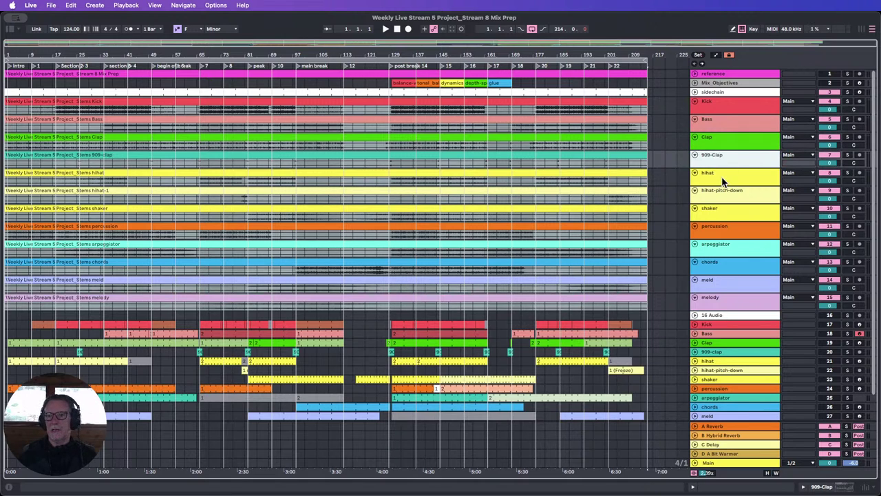
pyautogui.click(723, 180)
pyautogui.click(724, 193)
pyautogui.click(724, 214)
pyautogui.click(721, 231)
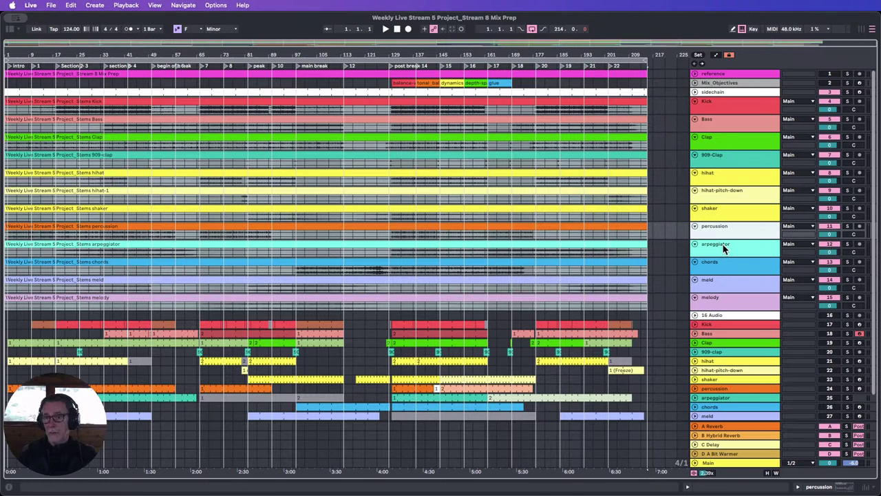
pyautogui.click(723, 251)
pyautogui.click(719, 267)
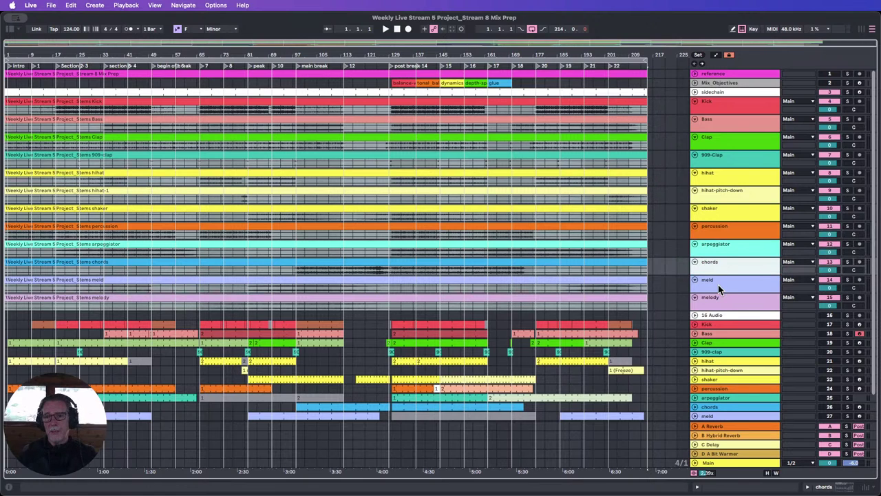
pyautogui.click(718, 288)
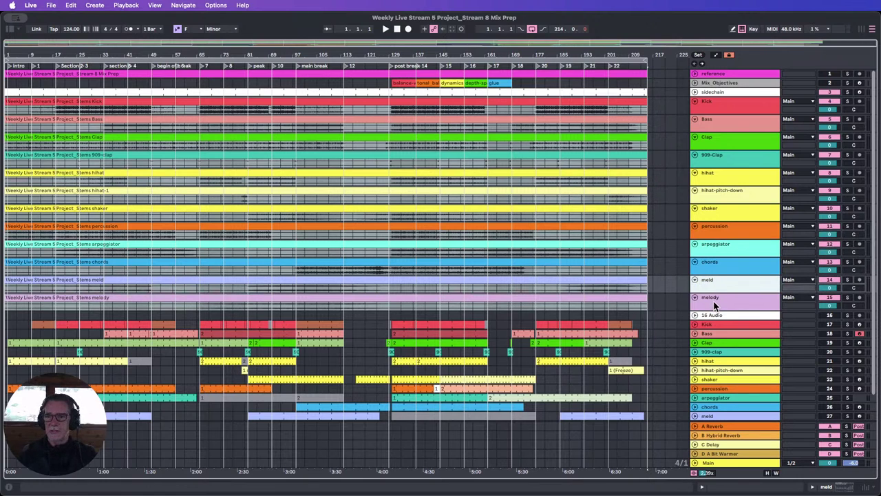
pyautogui.click(714, 305)
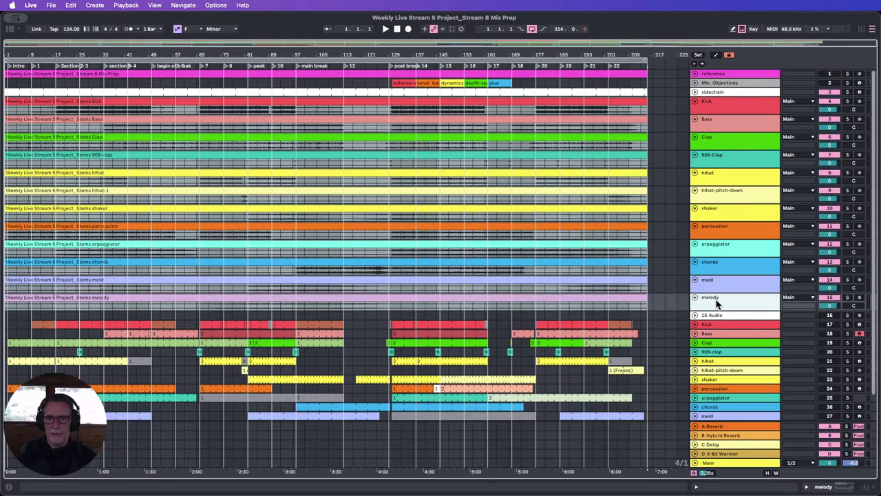
# Deactivate the stem tracks from Clap through melody, leaving only the Kick and Bass stems active.
pyautogui.click(739, 102)
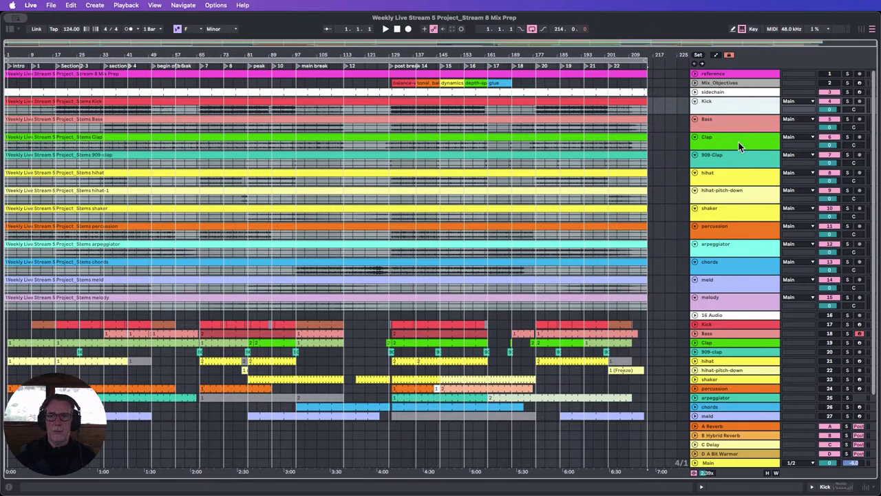
pyautogui.click(739, 141)
pyautogui.keyDown('shift'); pyautogui.click(732, 299); pyautogui.keyUp('shift')
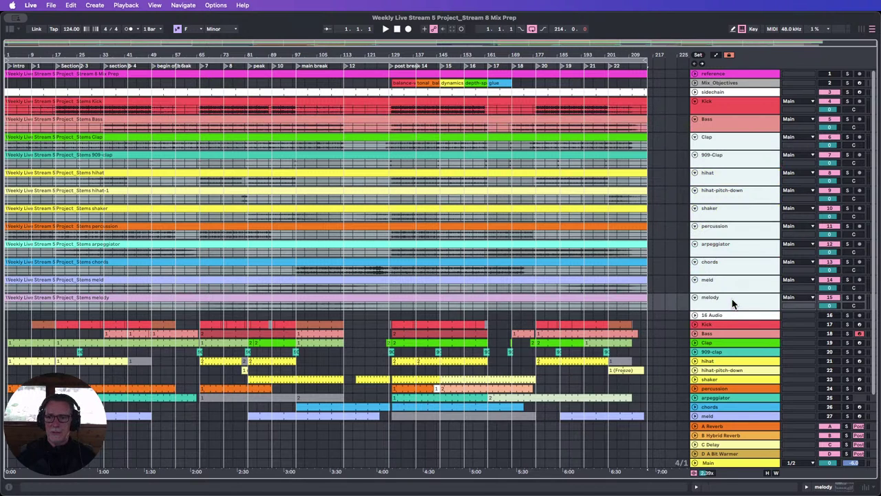
pyautogui.click(828, 138)
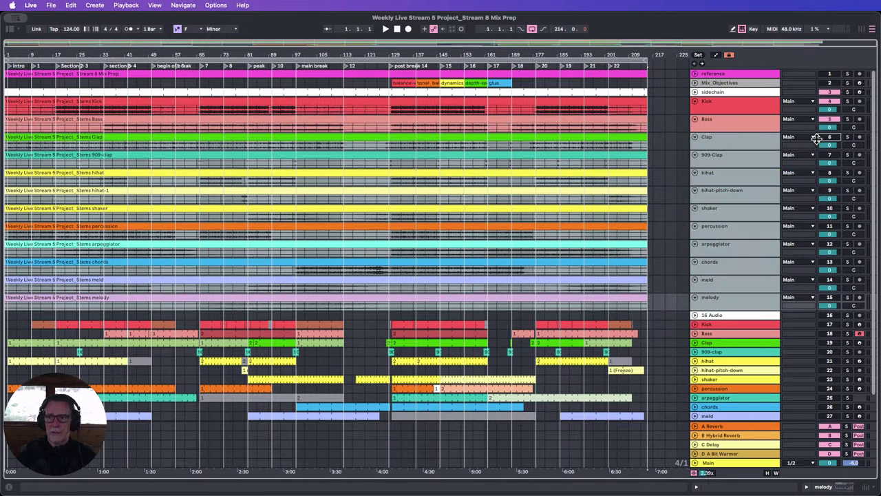
# Select the Kick and Bass stem tracks together and enlarge their track heights.
pyautogui.click(725, 125)
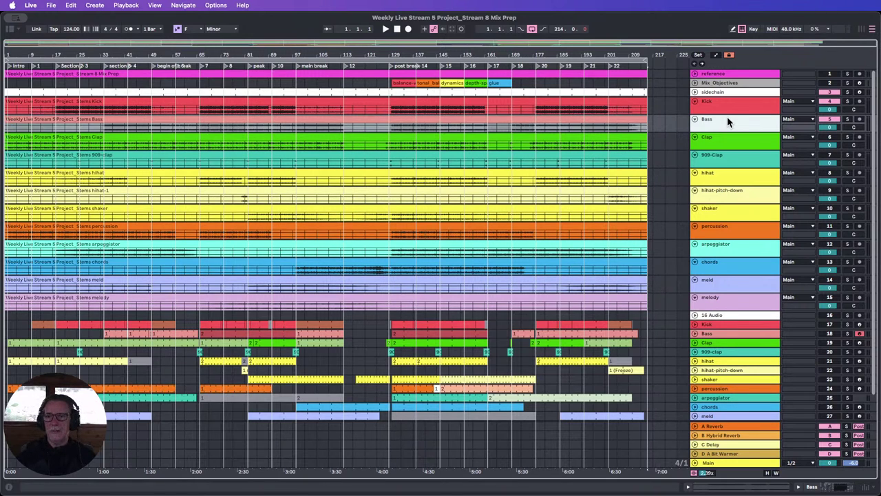
pyautogui.click(717, 110)
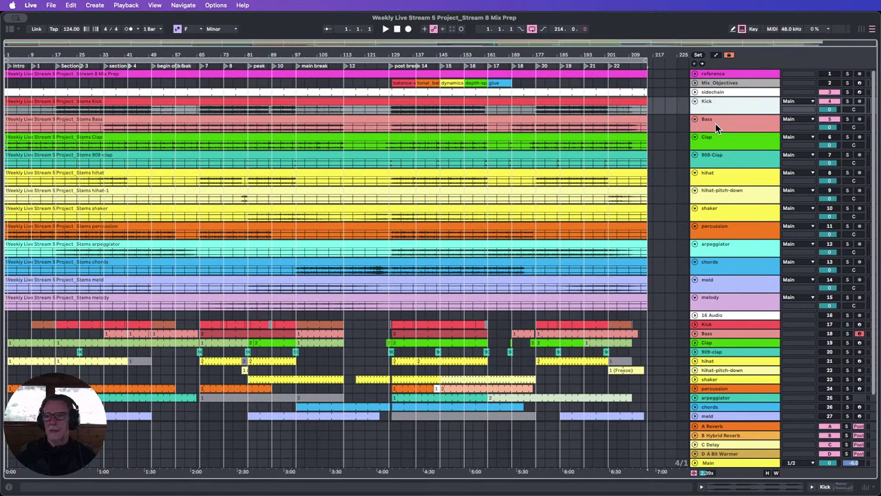
pyautogui.keyDown('shift'); pyautogui.click(715, 124); pyautogui.keyUp('shift')
pyautogui.moveTo(713, 132); pyautogui.dragTo(710, 154)
pyautogui.scroll(3, 732, 173)
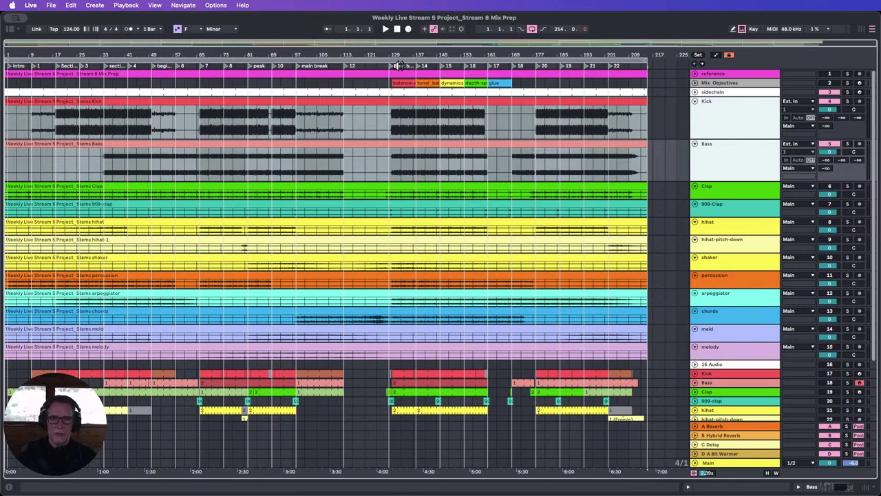
# Compare passages of the Kick and Bass stems, and set the loop to section 10, bars 90 to 98.
pyautogui.click(318, 116)
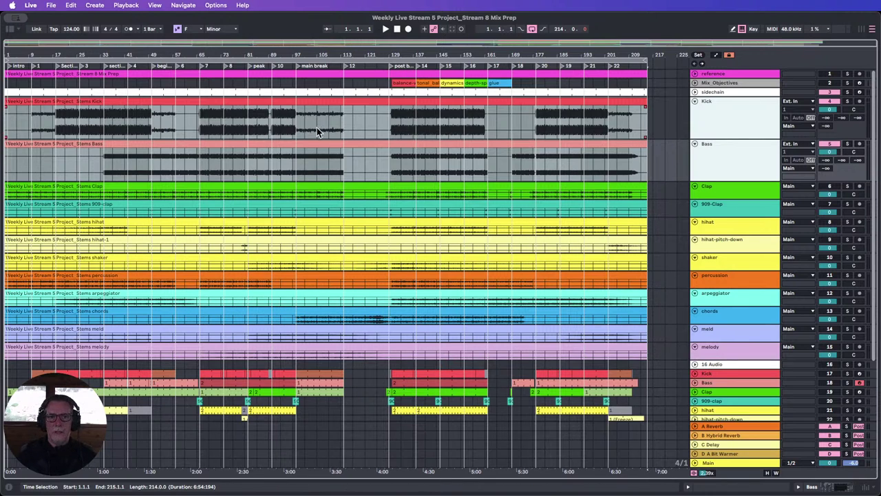
pyautogui.moveTo(317, 128); pyautogui.dragTo(337, 126)
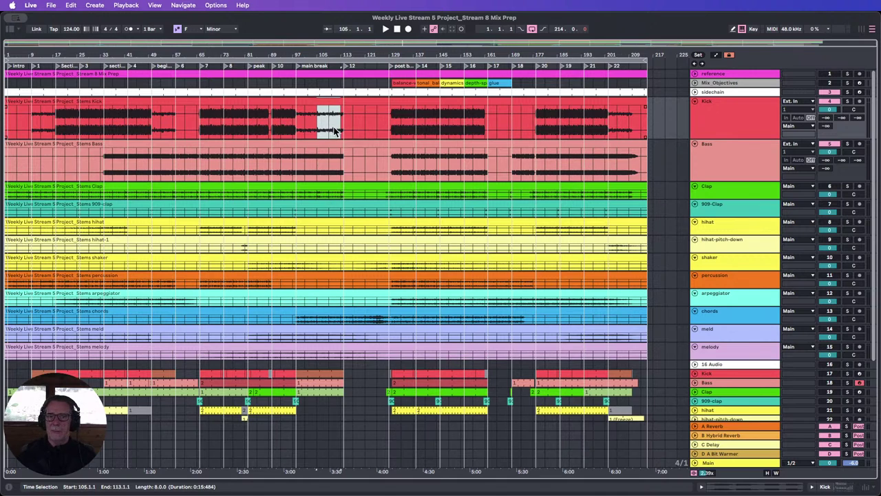
pyautogui.moveTo(105, 131); pyautogui.dragTo(129, 124)
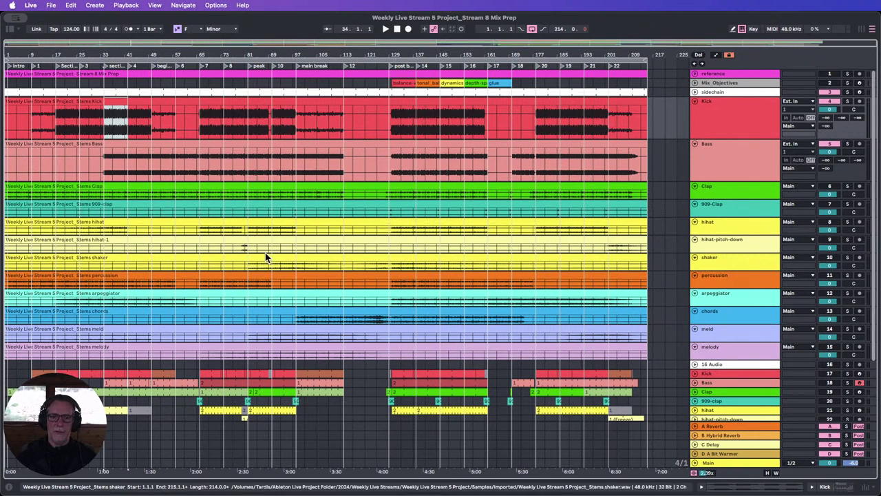
pyautogui.moveTo(279, 164); pyautogui.dragTo(298, 163)
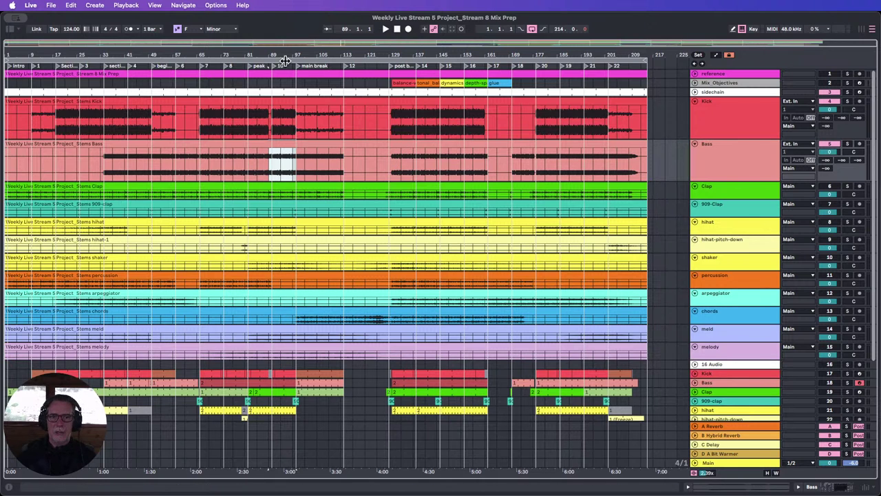
pyautogui.moveTo(284, 61); pyautogui.dragTo(499, 120)
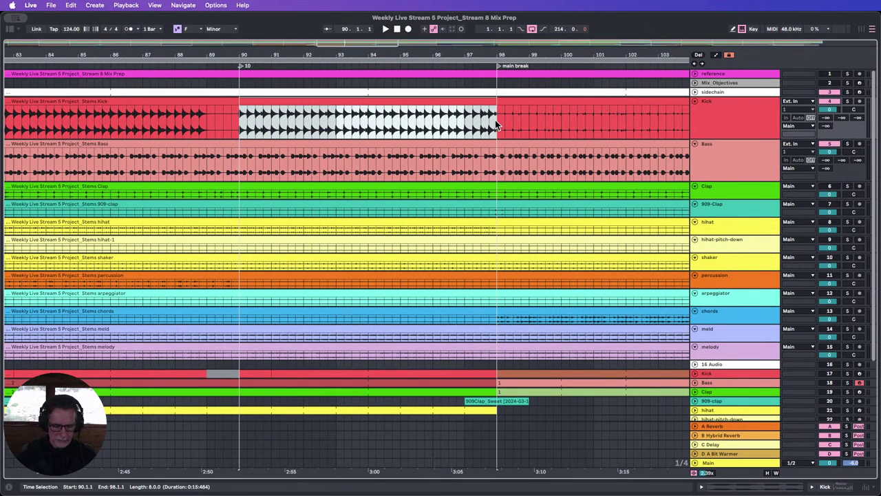
pyautogui.press('super+l')
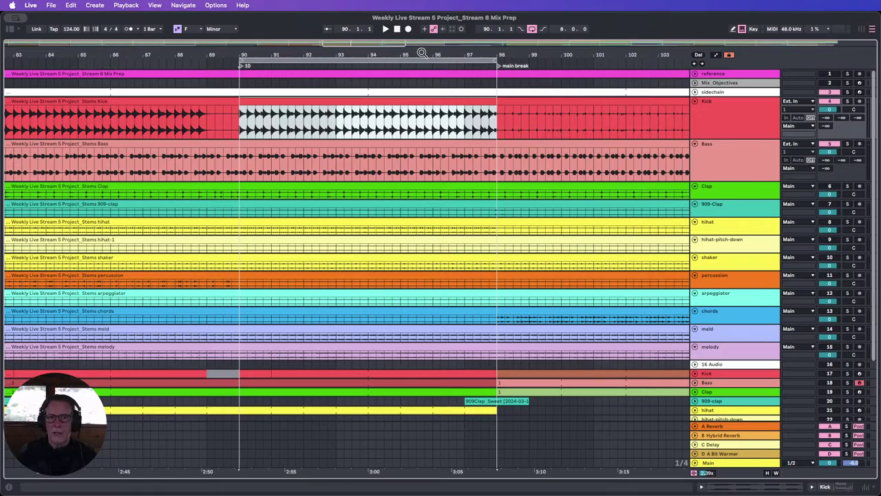
pyautogui.moveTo(422, 53); pyautogui.dragTo(360, 53)
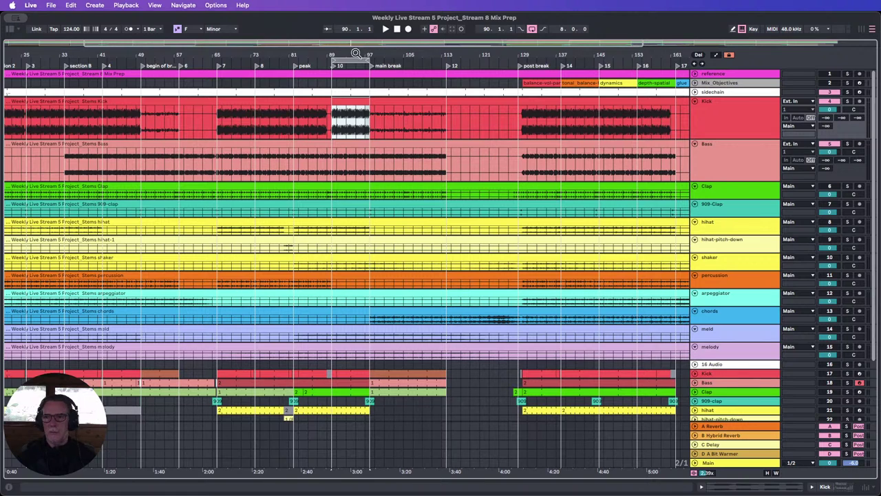
# Play the Kick and Bass from just before the loop, show the Kick track's devices, and stop playback.
pyautogui.click(321, 60)
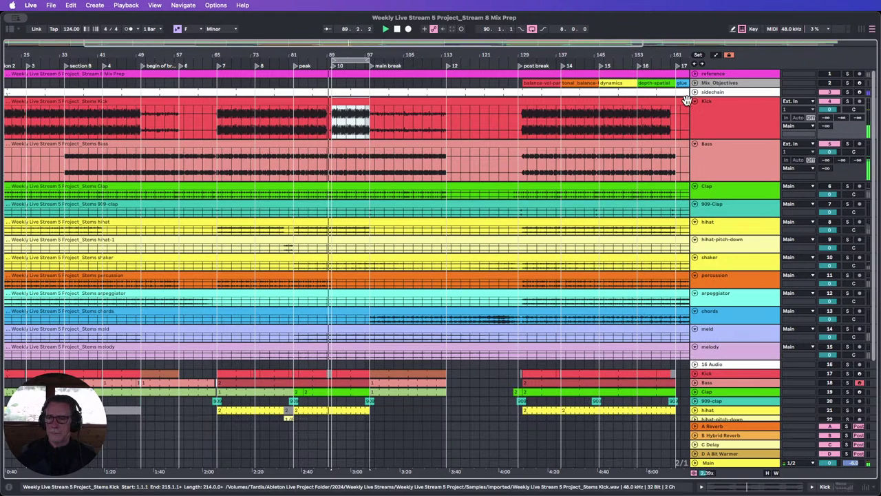
pyautogui.doubleClick(740, 115)
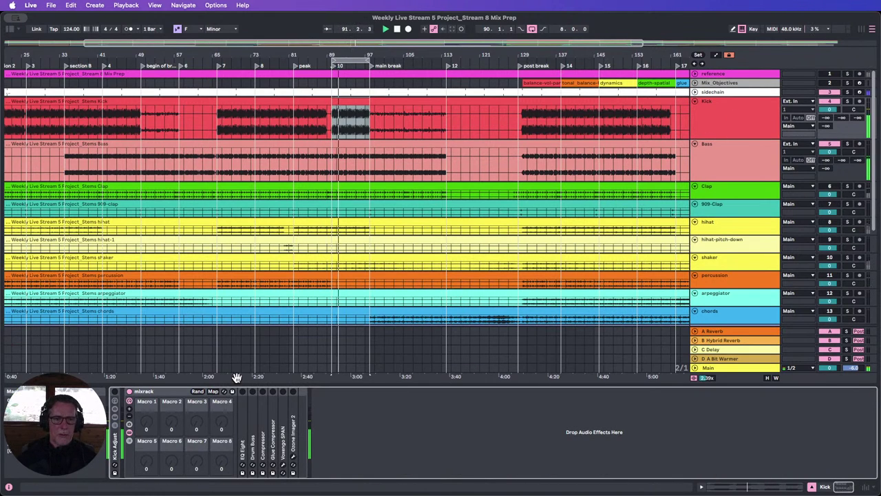
pyautogui.click(397, 29)
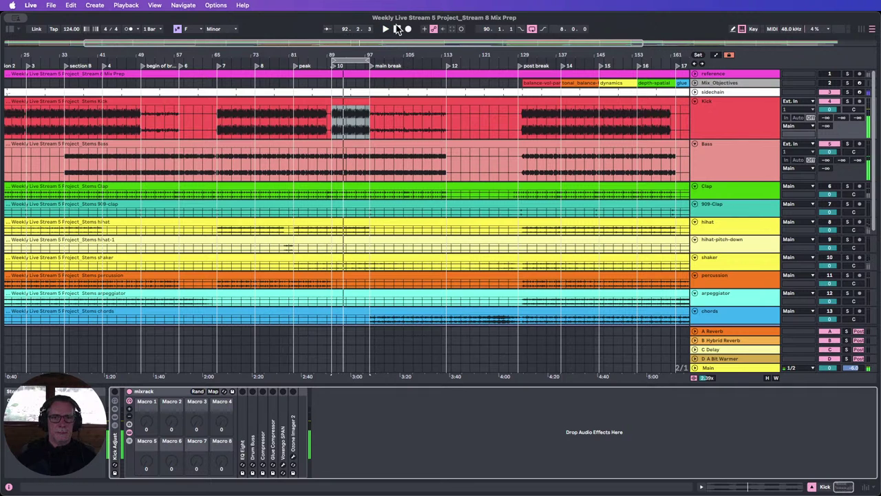
# Unfold the Kick Adjust rack on the Kick track and show its Dry and Phase Invert L chains.
pyautogui.doubleClick(115, 444)
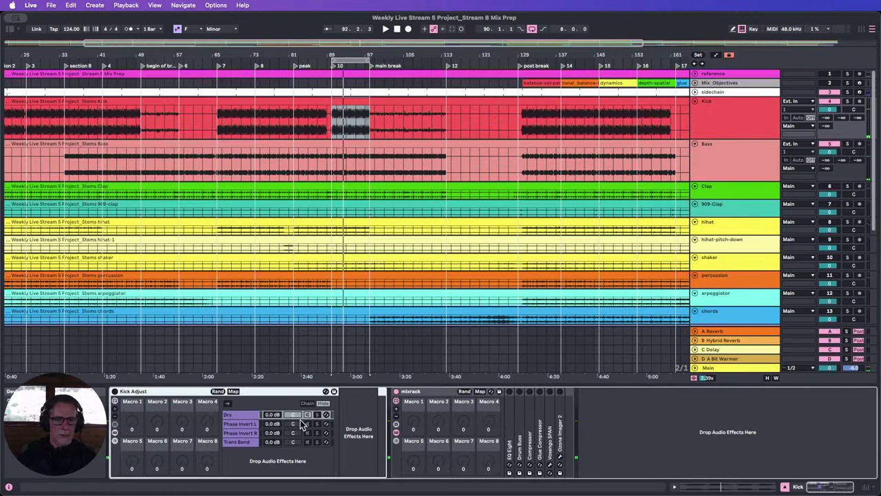
pyautogui.click(239, 417)
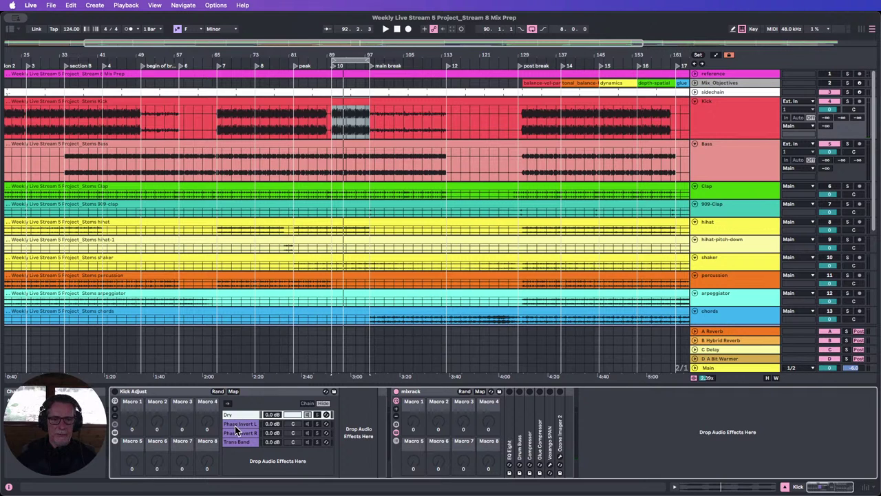
pyautogui.click(237, 426)
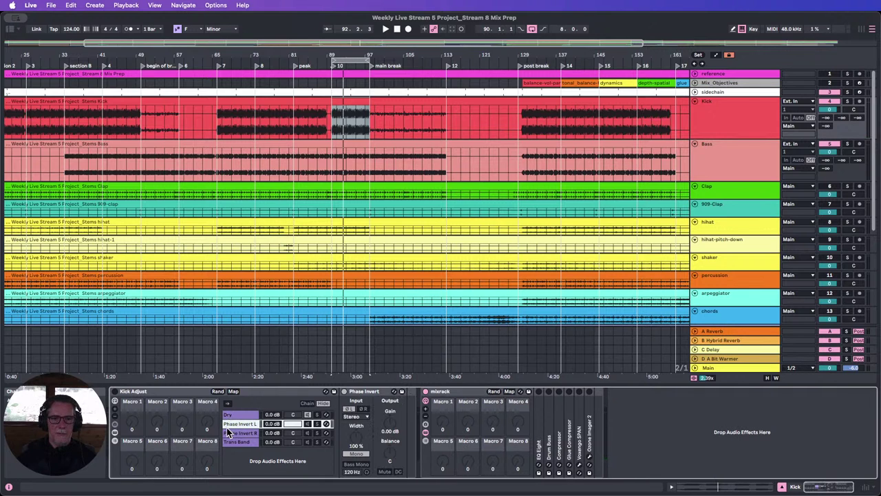
# Find the Utility presets among the audio effects and add Phase Invert before the Kick Adjust rack on the Kick track.
pyautogui.click(10, 30)
pyautogui.scroll(-15, 158, 250)
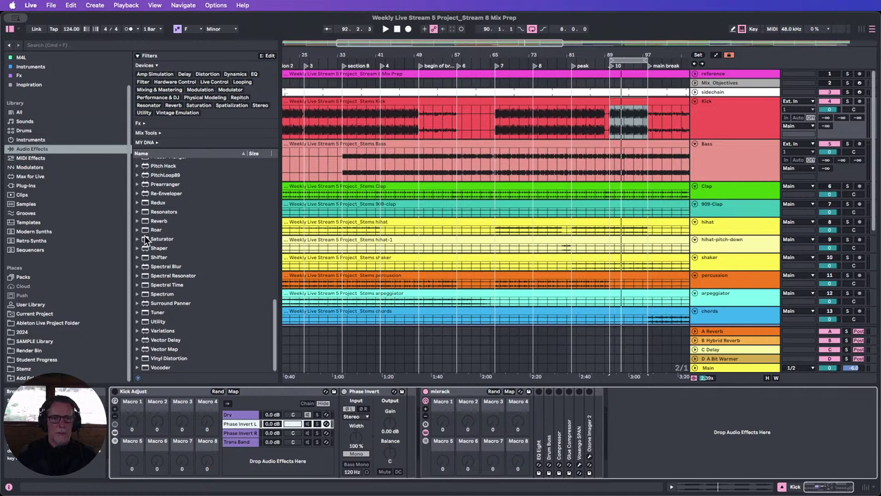
pyautogui.click(137, 321)
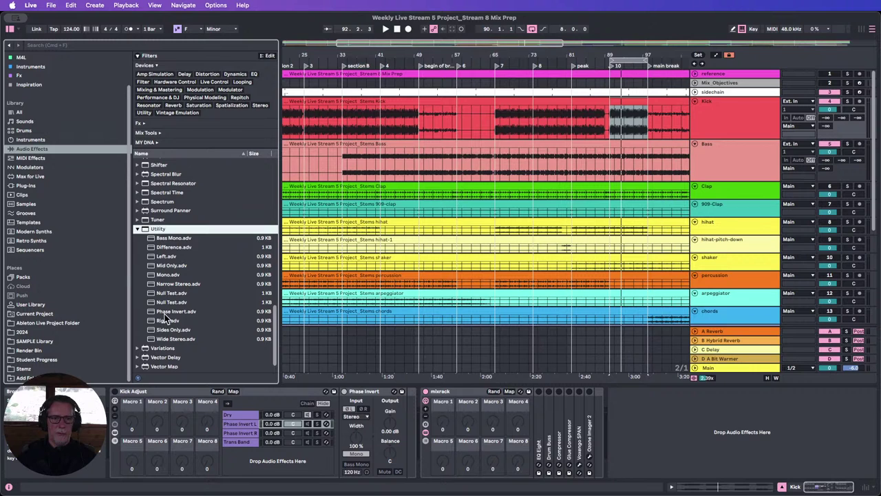
pyautogui.moveTo(166, 316); pyautogui.dragTo(121, 410)
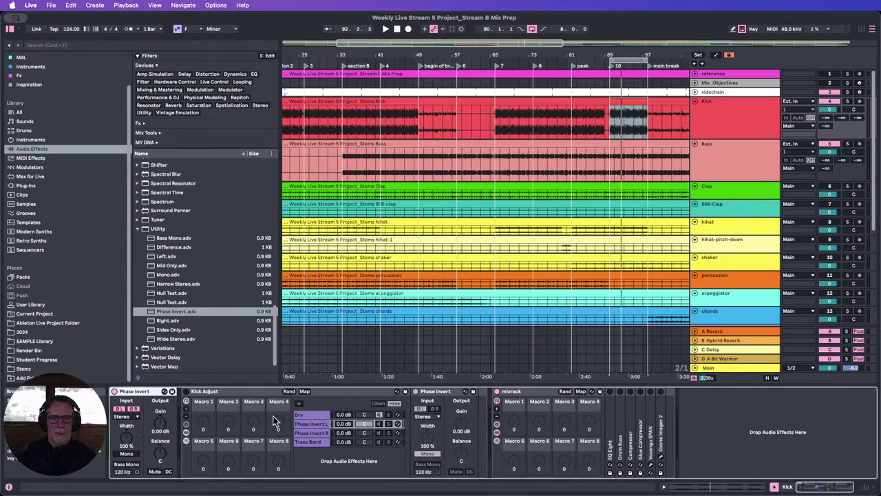
# Switch the added Phase Invert device's left and right inversion off and on individually, ending with both channels inverted.
pyautogui.click(122, 410)
pyautogui.click(121, 410)
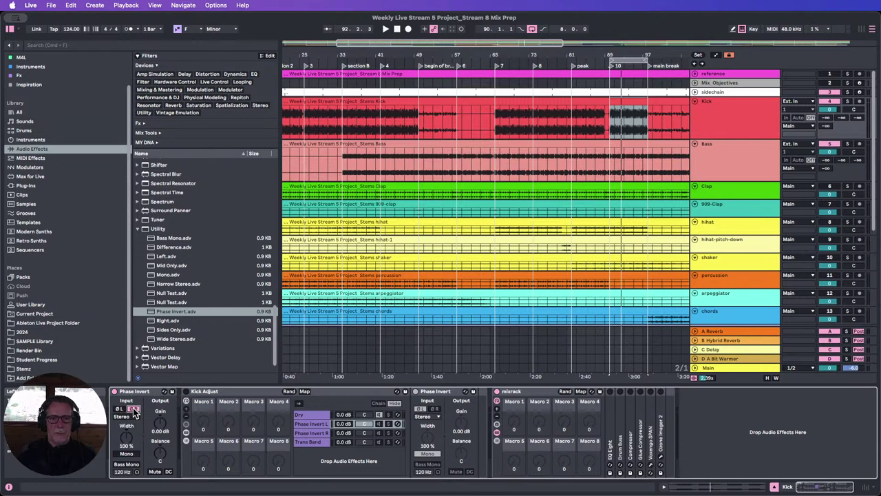
pyautogui.click(132, 410)
pyautogui.click(119, 410)
pyautogui.click(134, 410)
pyautogui.click(120, 409)
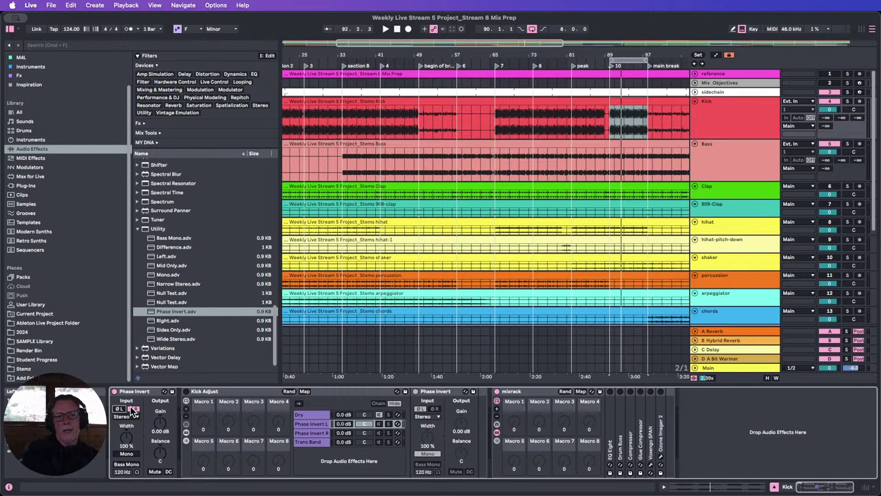
pyautogui.click(120, 409)
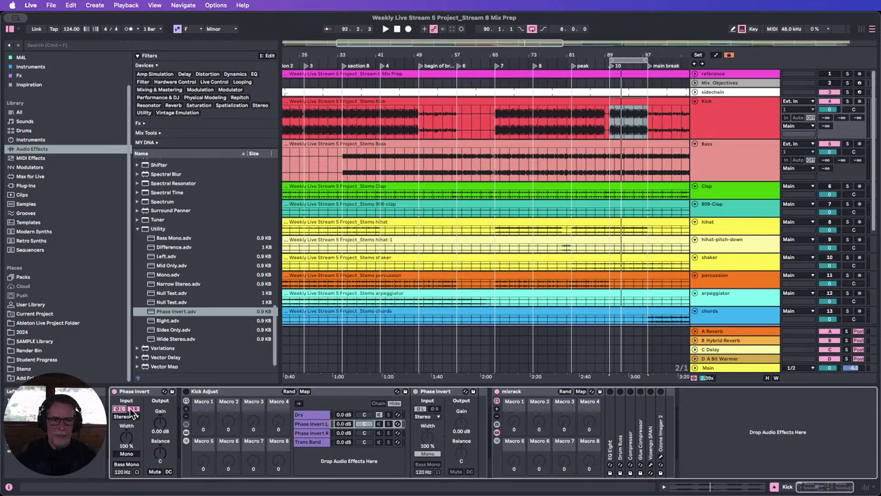
# Compare the rack's Phase Invert L and Phase Invert R chains with the added Phase Invert device, and delete that device.
pyautogui.click(315, 424)
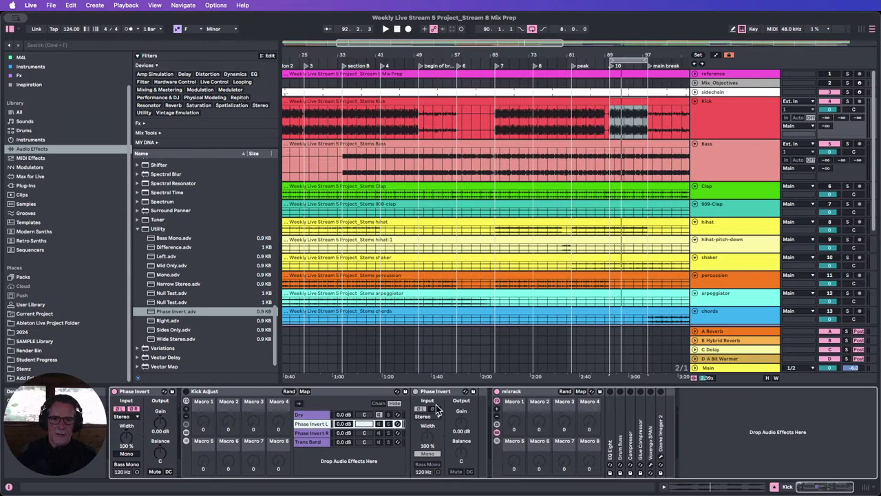
pyautogui.click(316, 434)
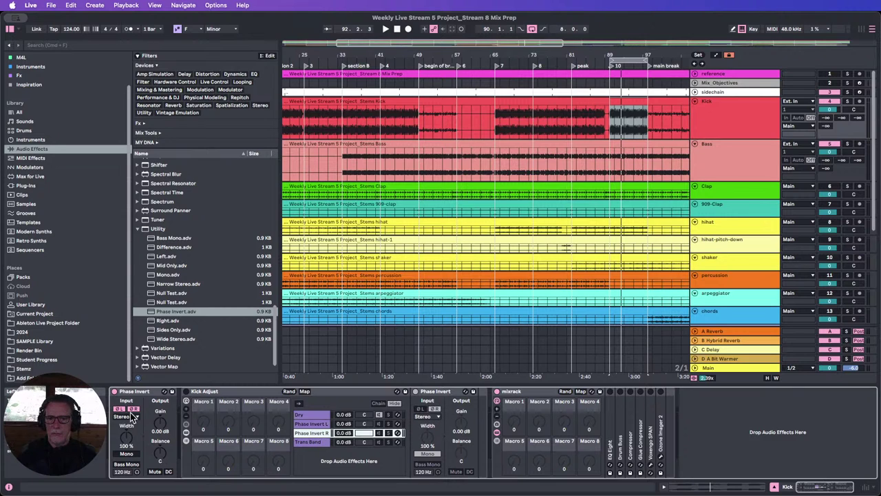
pyautogui.click(141, 390)
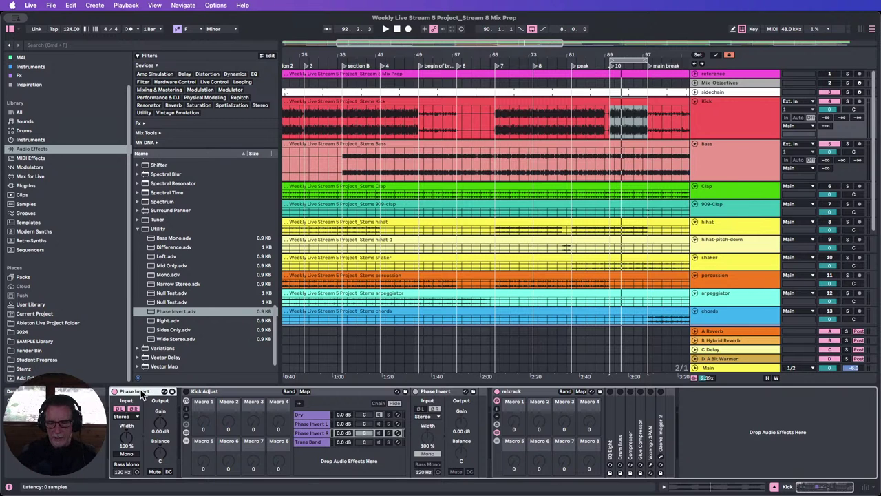
pyautogui.press('Delete')
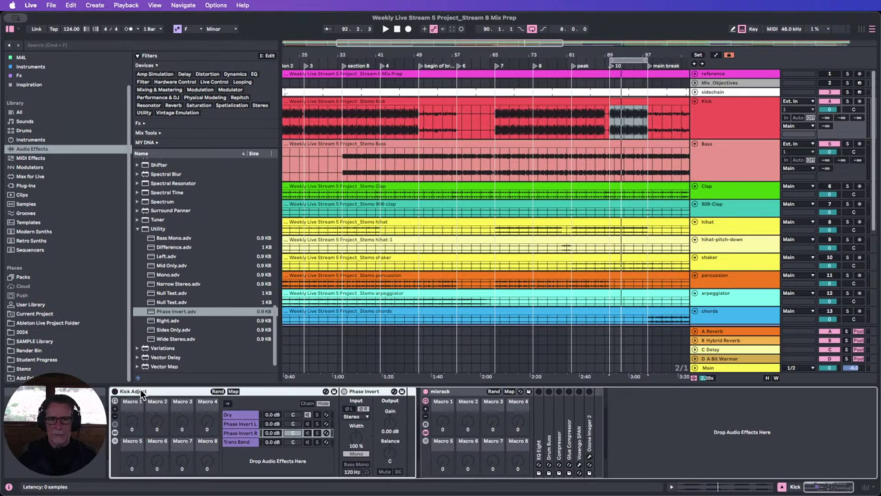
# Review the Dry, Phase Invert L and Phase Invert R chains of the Kick Adjust rack.
pyautogui.click(240, 413)
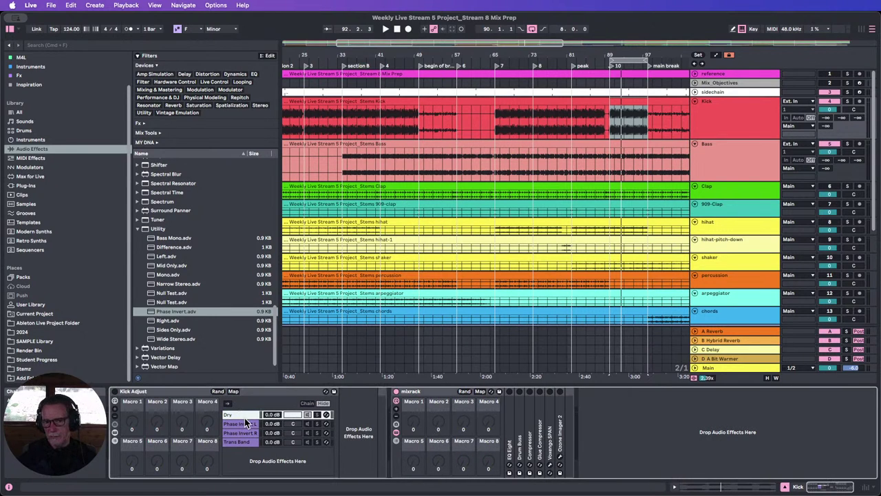
pyautogui.click(242, 425)
pyautogui.click(241, 432)
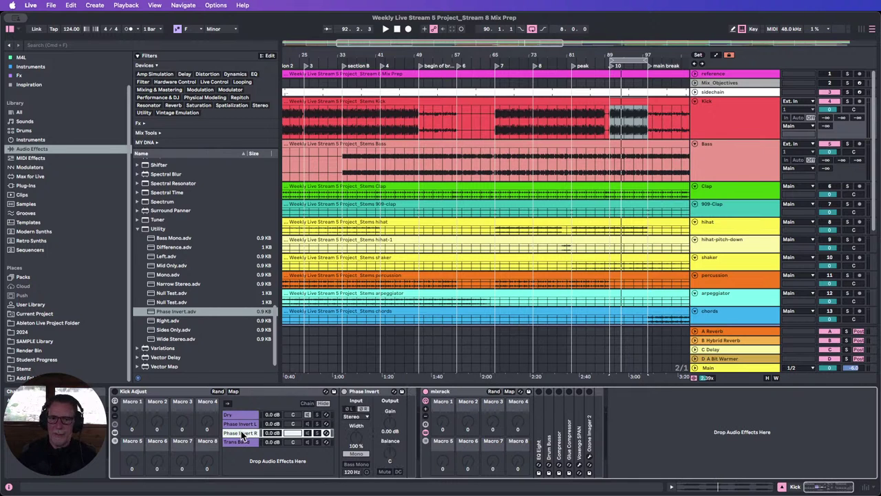
pyautogui.click(245, 424)
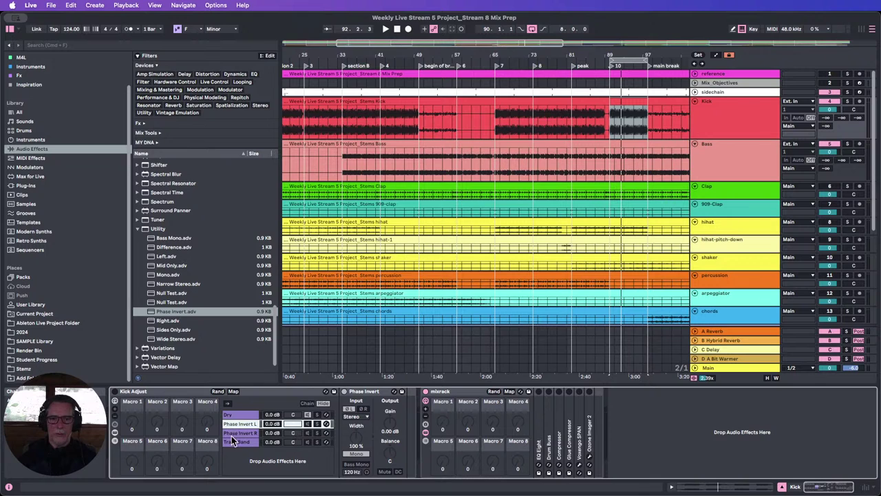
# Show the Trans Band chain's devices in the Kick Adjust rack and open the Transient Master plug-in window.
pyautogui.click(243, 441)
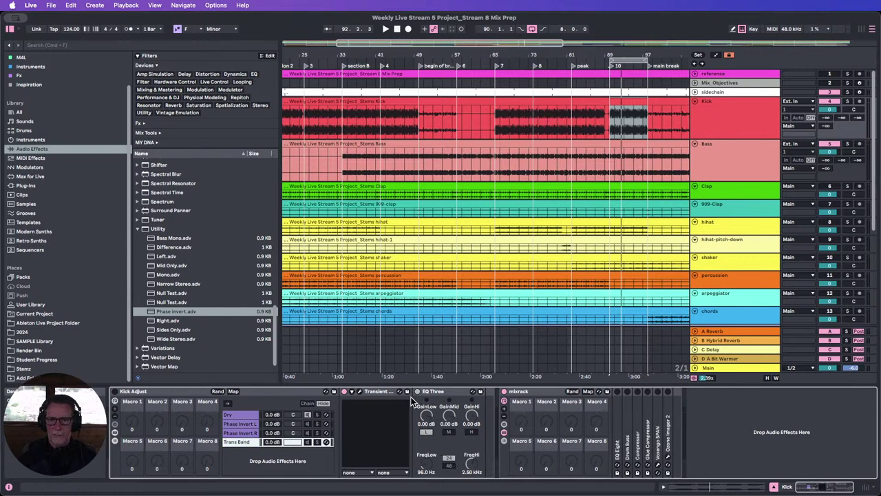
pyautogui.click(359, 392)
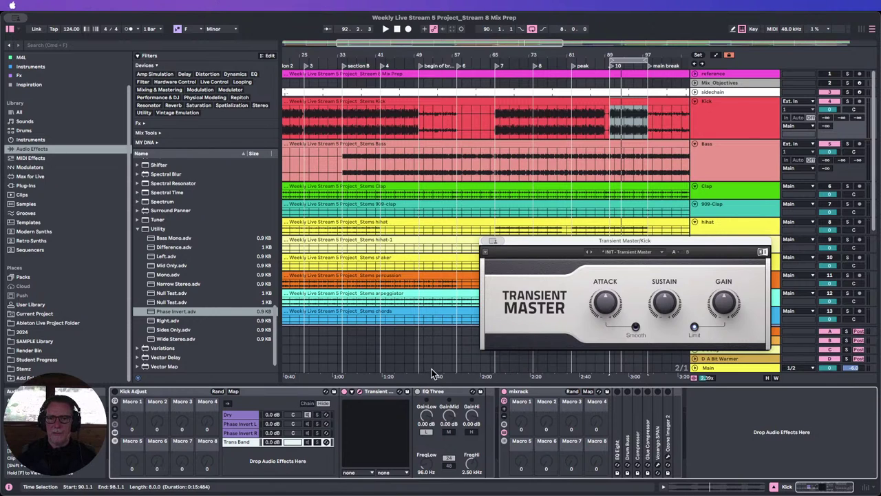
pyautogui.click(433, 347)
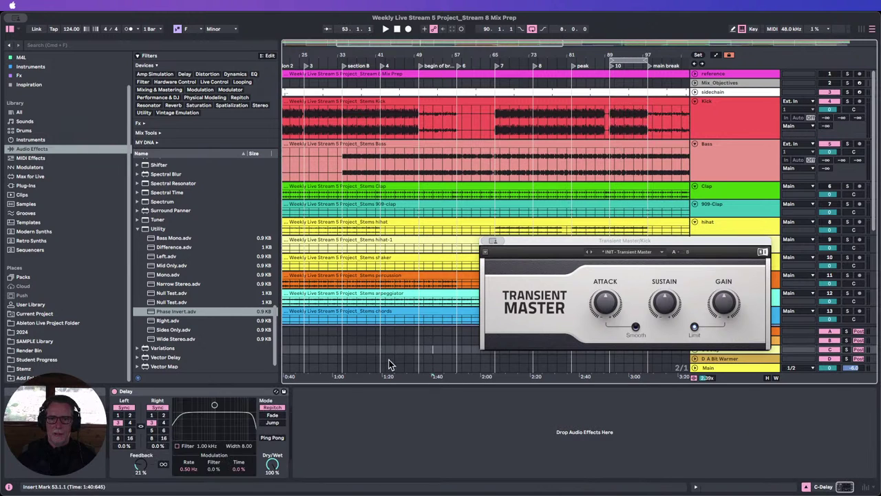
# Turn on the Kick track's Kick Adjust rack and switch its Dry, Phase Invert L, Phase Invert R and Trans Band chains on and off.
pyautogui.click(708, 102)
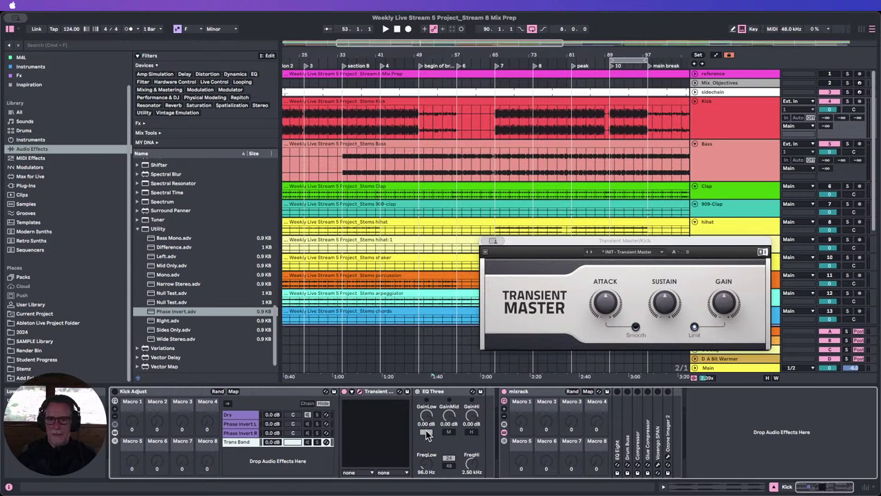
pyautogui.click(115, 392)
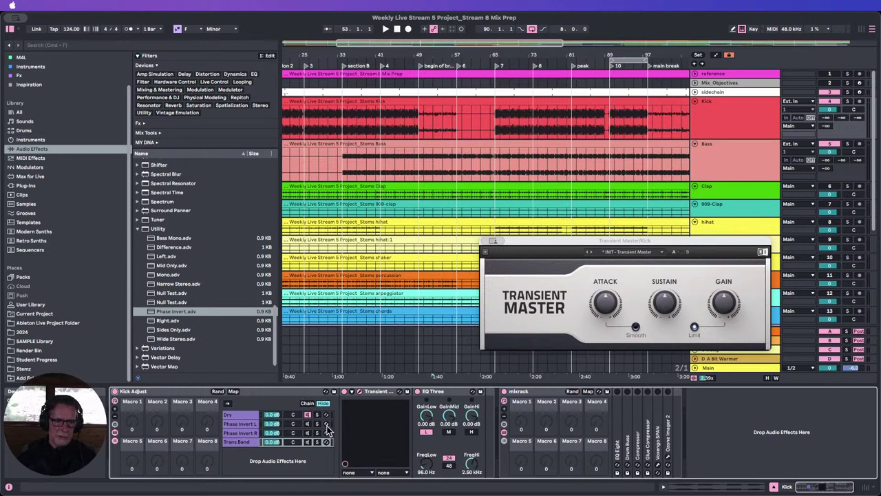
pyautogui.click(306, 415)
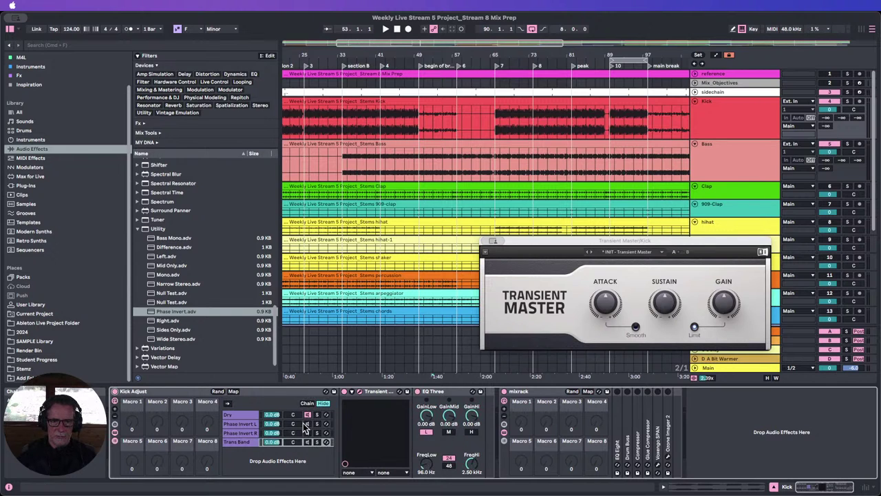
pyautogui.click(307, 424)
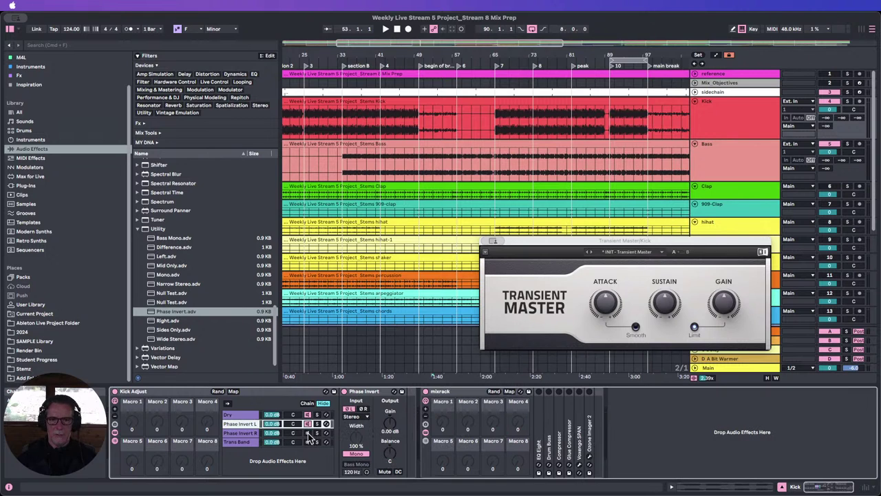
pyautogui.click(308, 434)
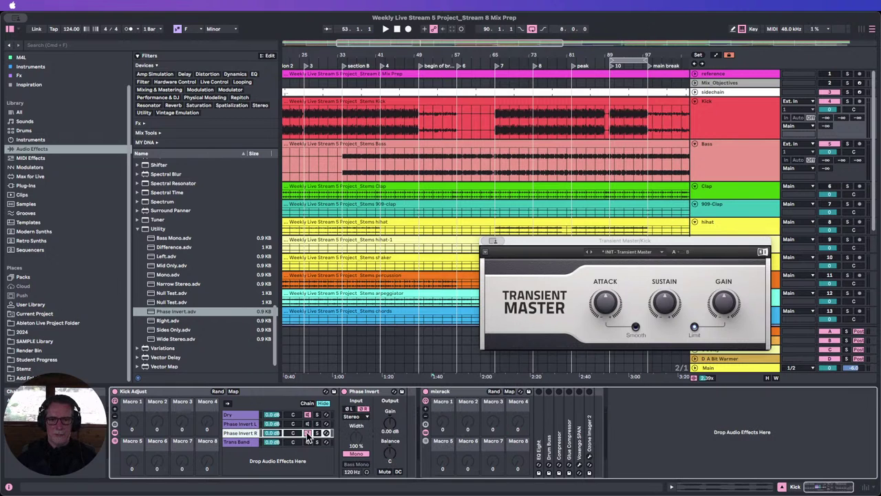
pyautogui.click(308, 425)
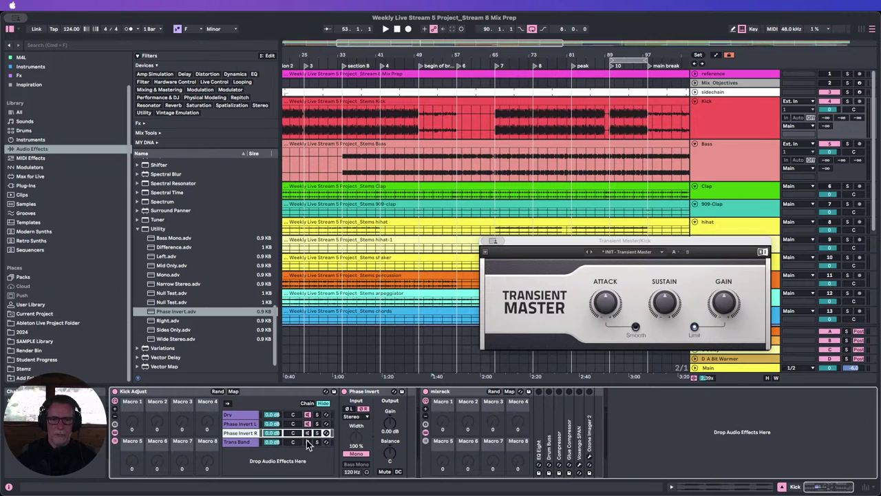
pyautogui.click(308, 442)
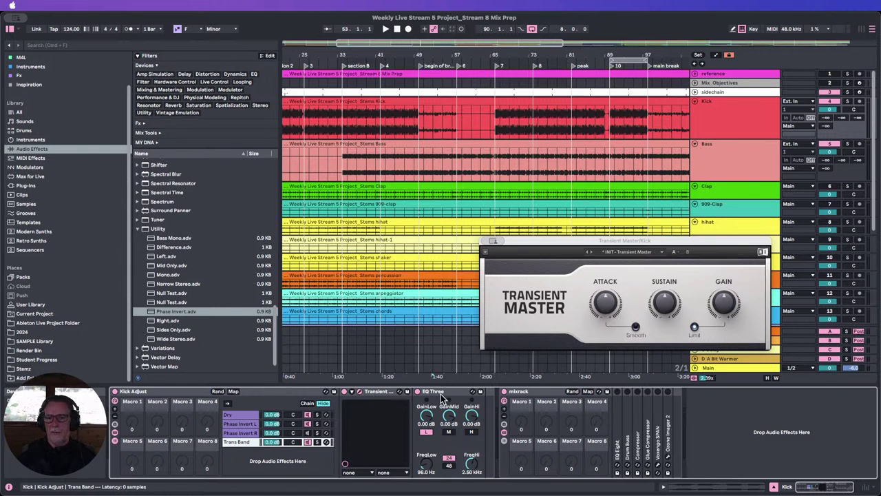
# Replace the Transient Master in the Trans Band chain with a Drum Buss placed before EQ Three.
pyautogui.click(369, 391)
pyautogui.press('Delete')
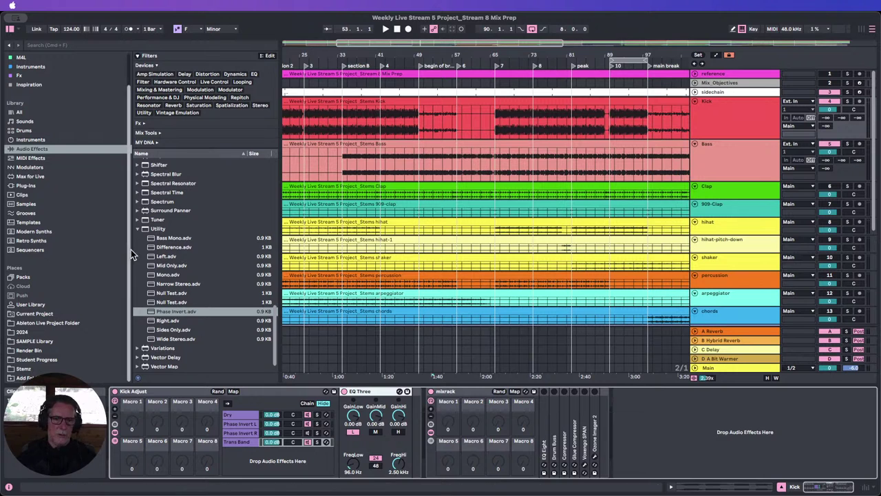
pyautogui.click(137, 229)
pyautogui.scroll(5, 157, 207)
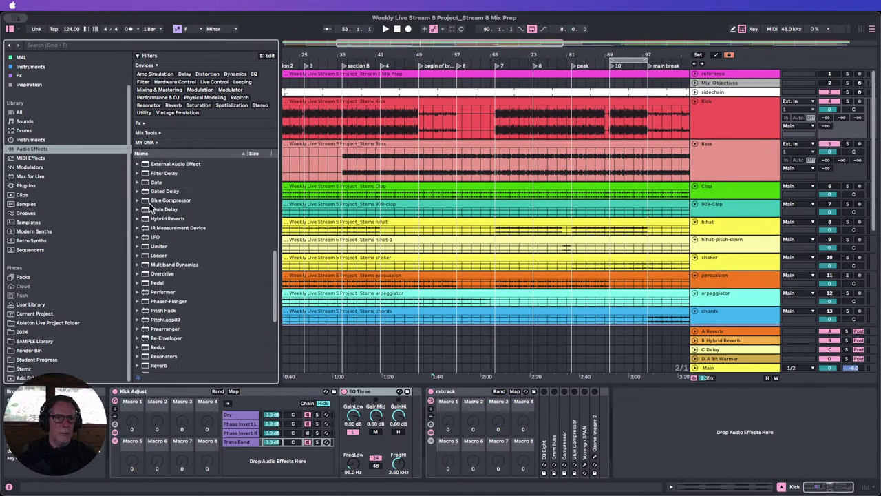
pyautogui.scroll(5, 149, 208)
pyautogui.scroll(-5, 148, 204)
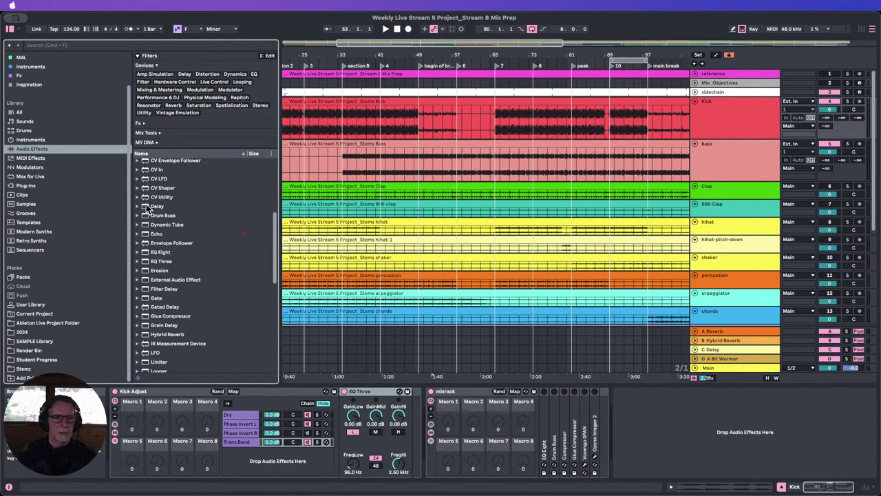
pyautogui.scroll(-2, 146, 206)
pyautogui.scroll(10, 146, 204)
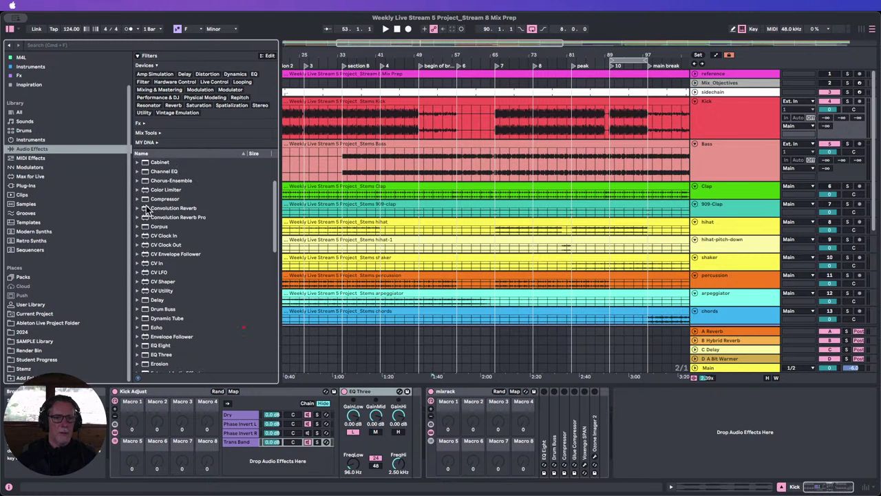
pyautogui.scroll(-3, 150, 204)
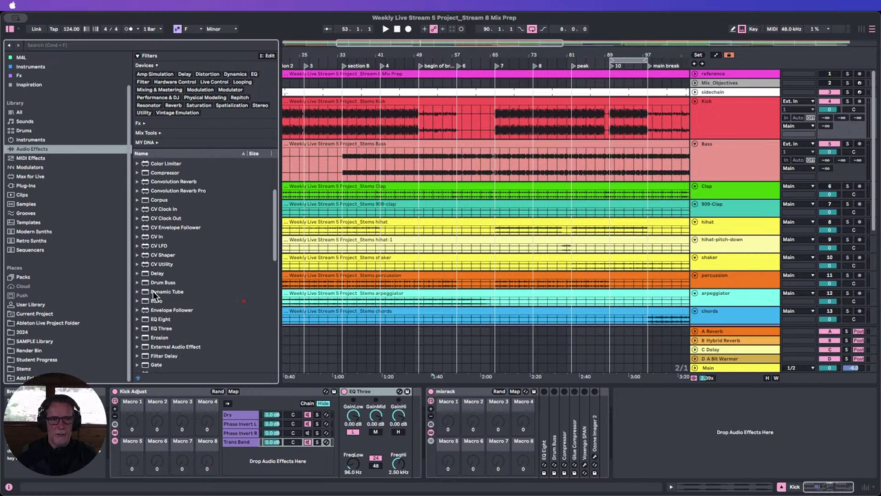
pyautogui.moveTo(157, 283); pyautogui.dragTo(341, 406)
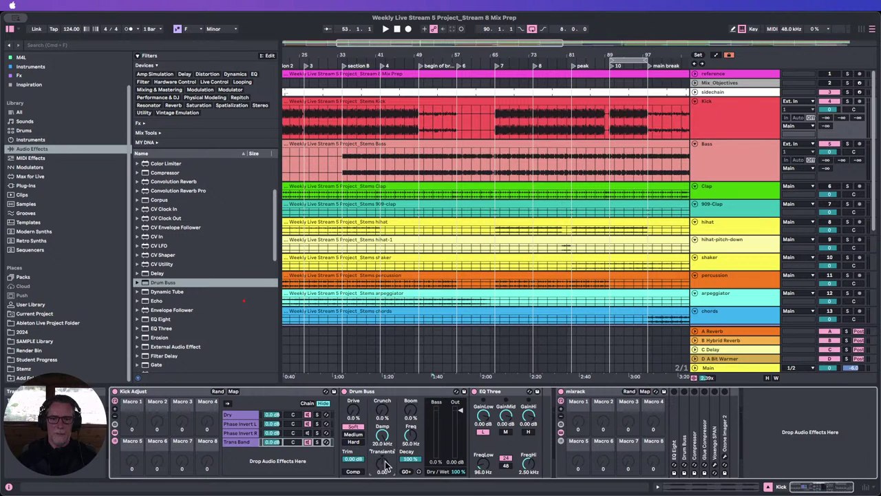
# Play the looped section with Trans Band off and alternate the Phase Invert L and Phase Invert R chains, leaving Phase Invert R active.
pyautogui.click(308, 442)
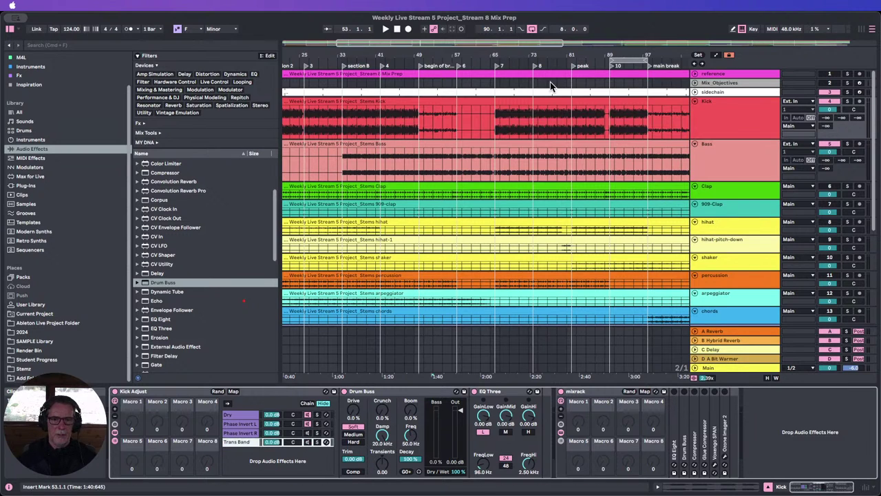
pyautogui.click(613, 73)
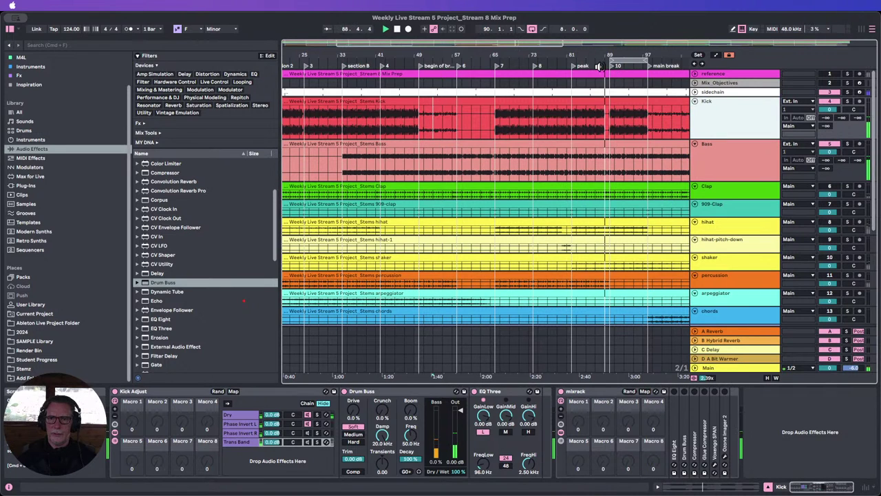
pyautogui.click(308, 432)
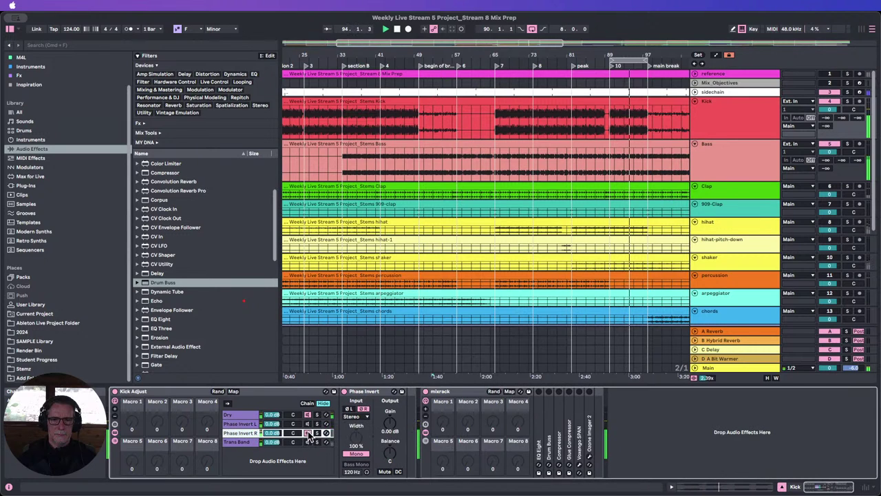
pyautogui.click(308, 424)
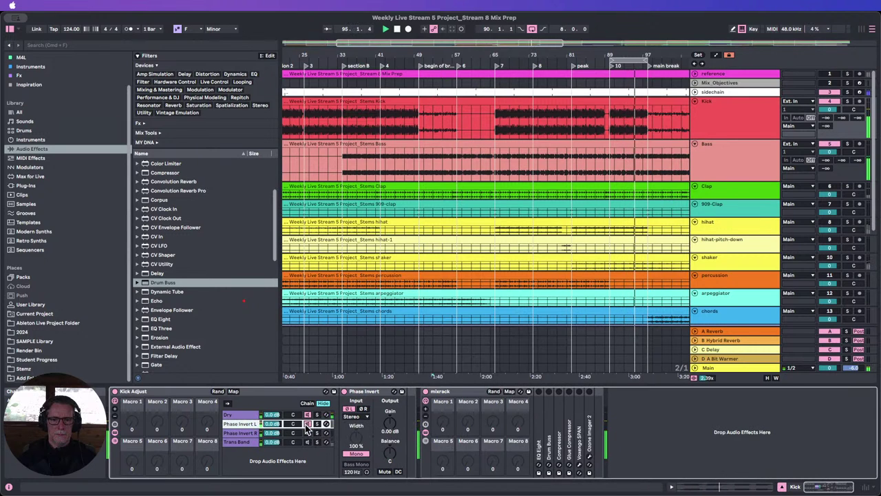
pyautogui.click(307, 432)
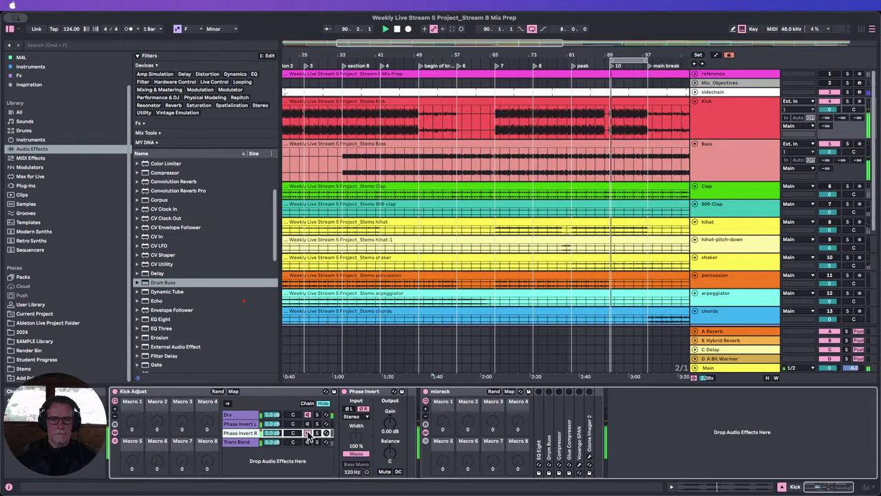
pyautogui.click(307, 424)
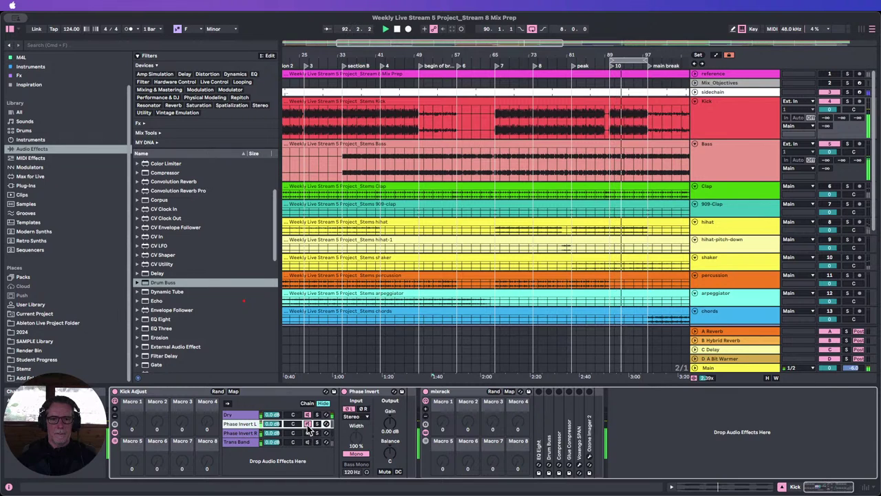
pyautogui.click(307, 433)
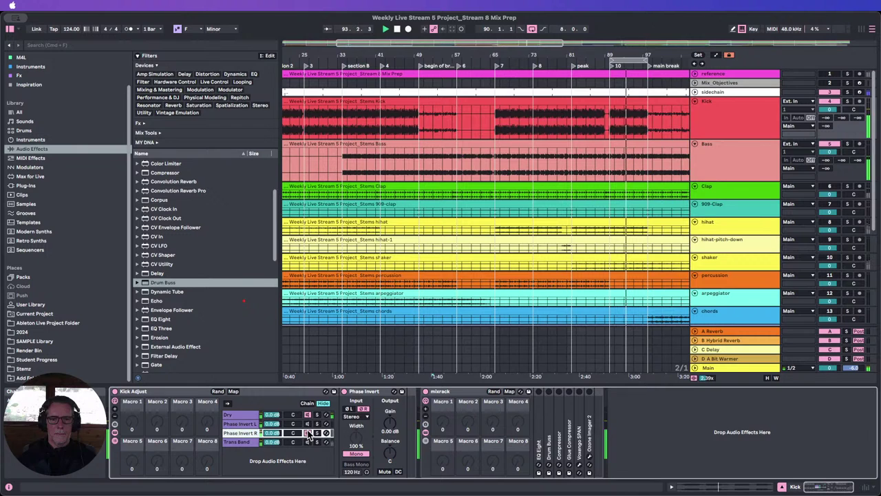
pyautogui.click(308, 425)
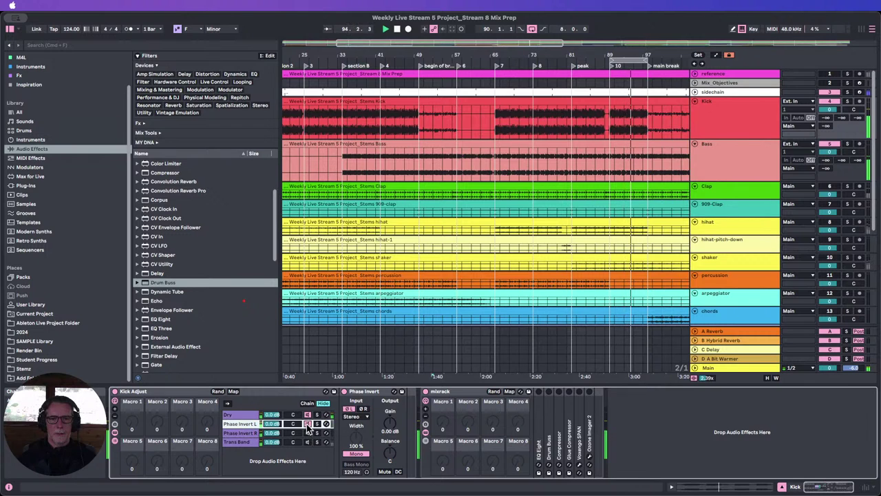
pyautogui.click(308, 434)
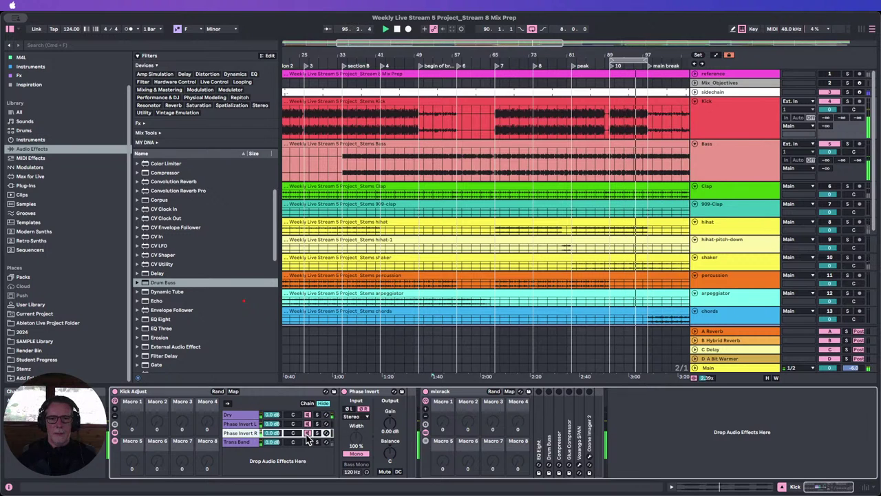
pyautogui.click(309, 425)
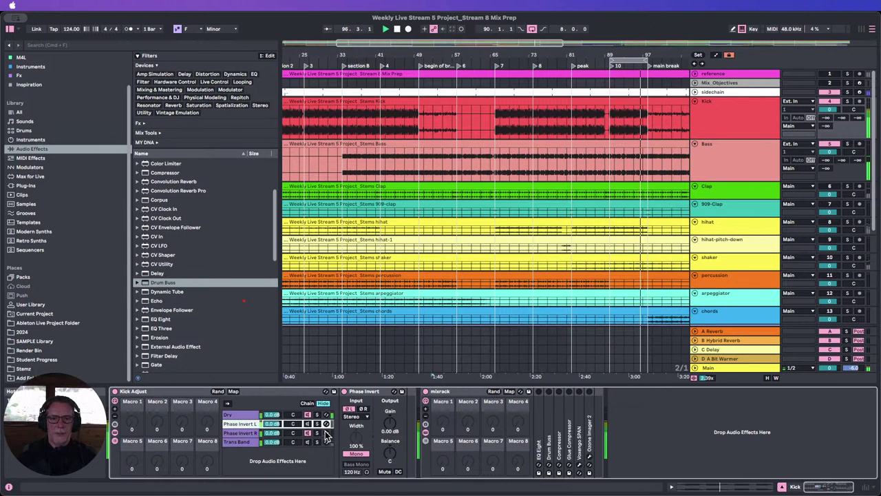
pyautogui.click(252, 433)
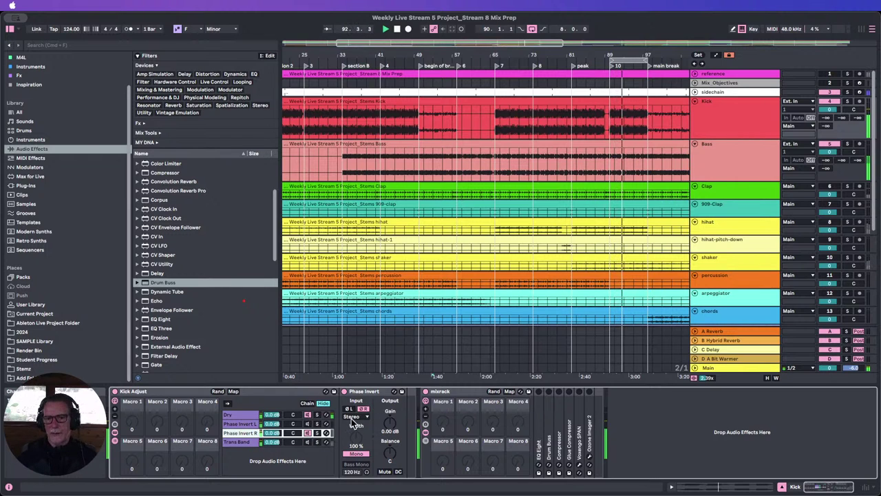
# Activate the Trans Band chain and repeatedly bypass and re-enable its Drum Buss during playback, leaving it on.
pyautogui.click(307, 441)
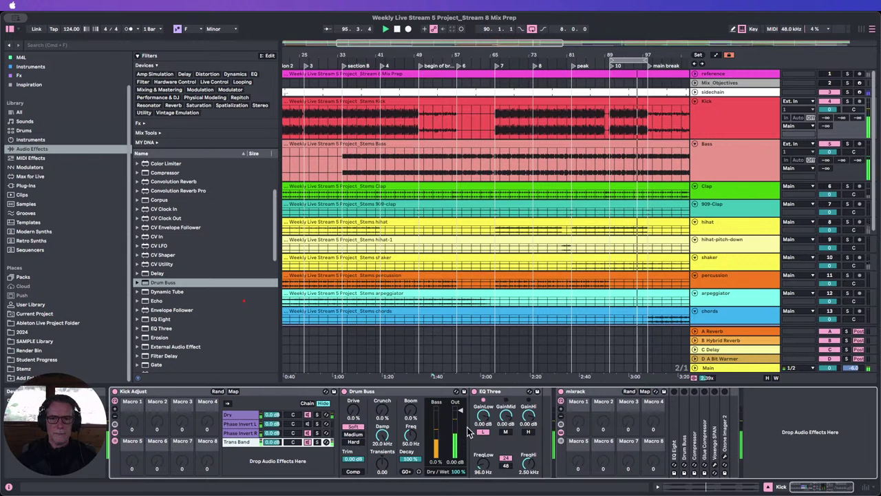
pyautogui.click(345, 391)
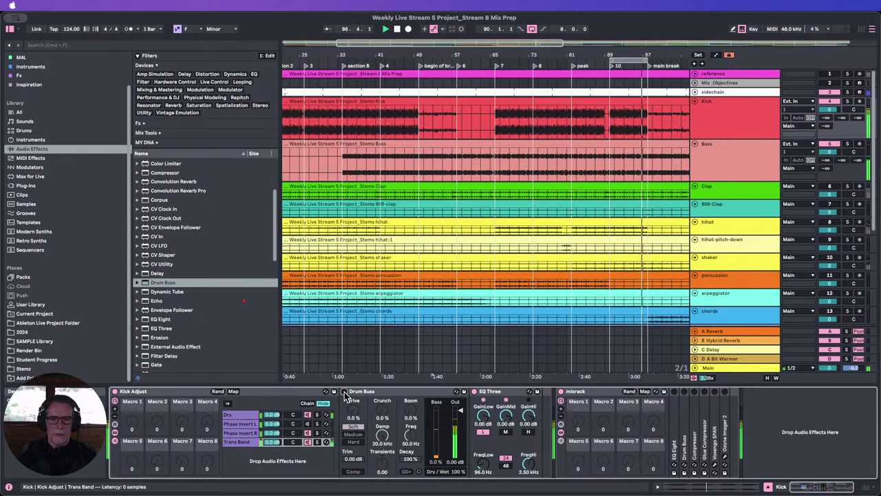
pyautogui.click(345, 392)
pyautogui.click(345, 392)
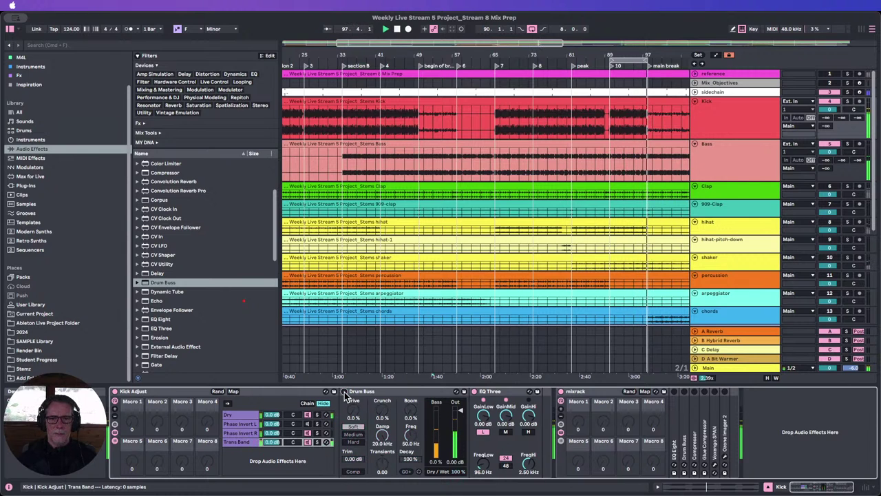
pyautogui.click(345, 392)
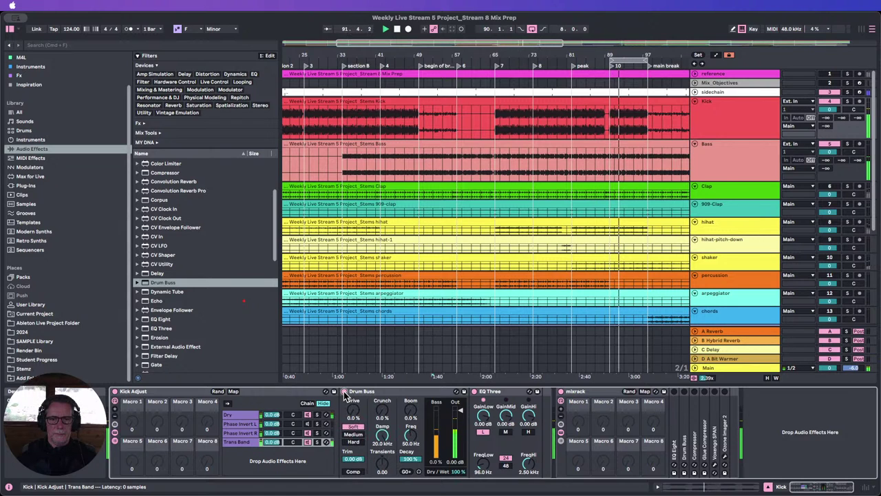
pyautogui.click(345, 392)
pyautogui.click(345, 393)
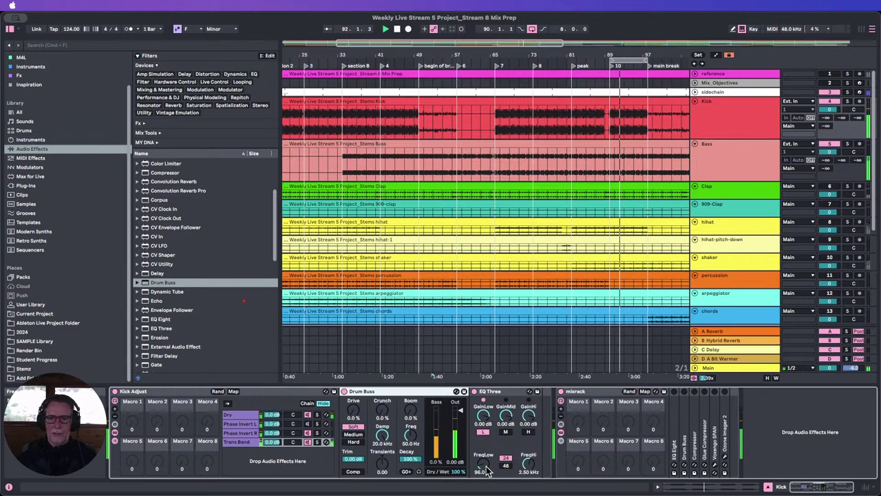
# Adjust the Trans Band chain during playback, setting EQ Three's FreqLow to 150 Hz and Drum Buss Transients to 0.16.
pyautogui.moveTo(483, 472); pyautogui.dragTo(489, 484)
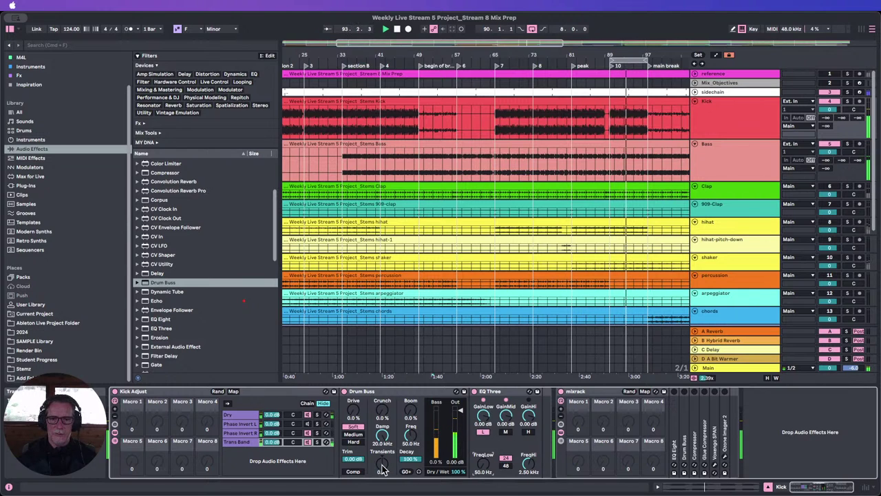
pyautogui.moveTo(383, 461); pyautogui.dragTo(383, 447)
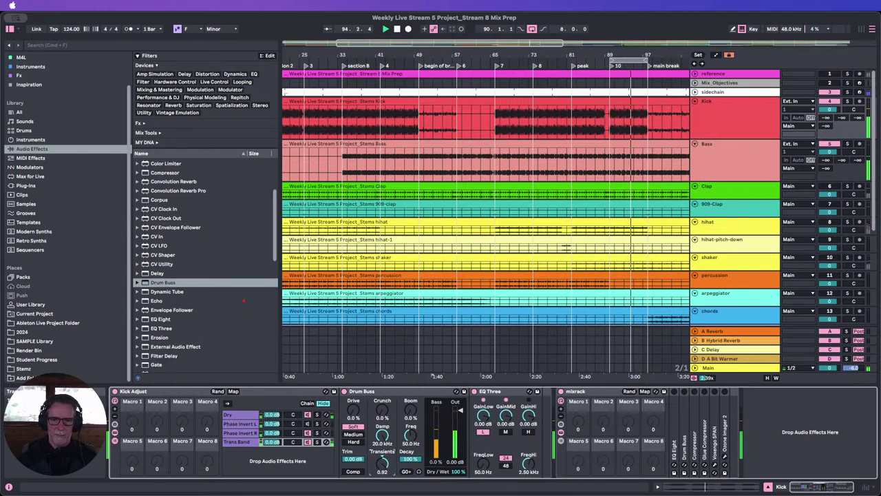
pyautogui.moveTo(482, 468); pyautogui.dragTo(482, 474)
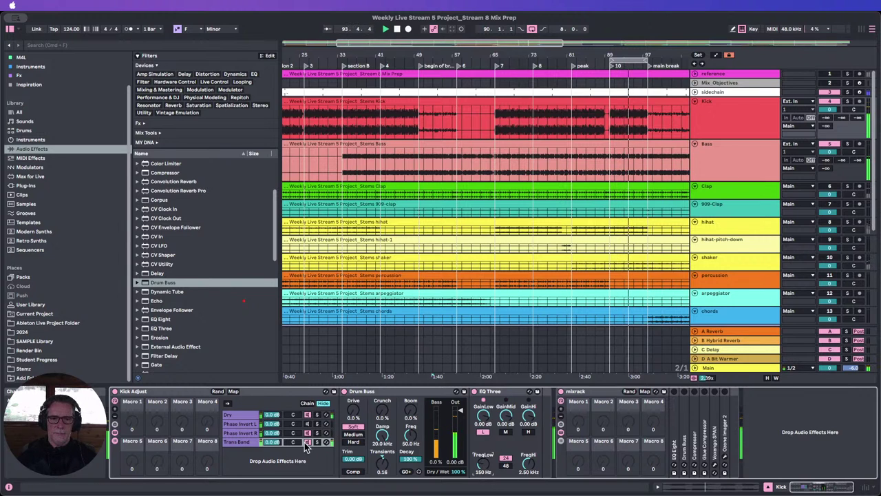
# Switch the Trans Band chain on and off to compare its effect, and collapse its Drum Buss and EQ Three devices.
pyautogui.click(308, 443)
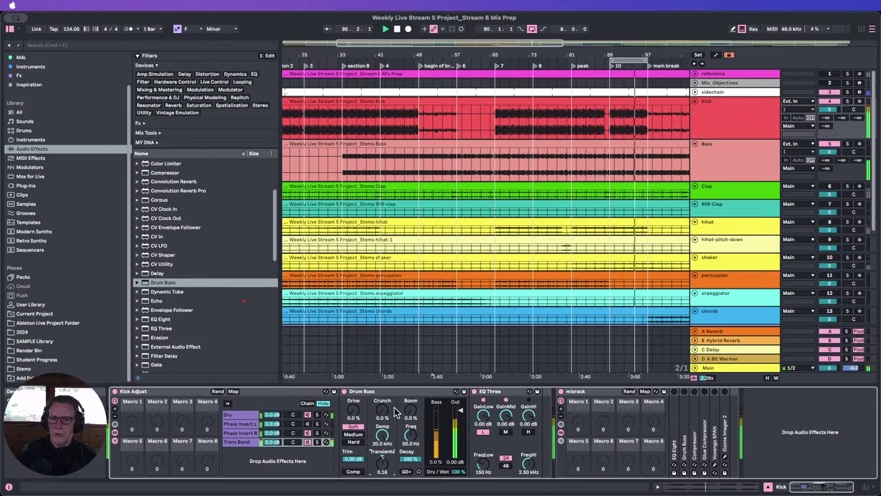
pyautogui.click(307, 443)
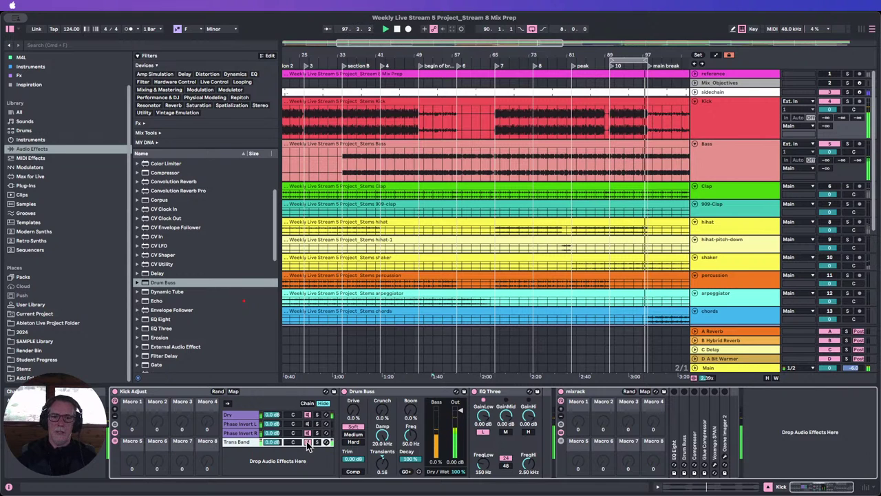
pyautogui.doubleClick(367, 392)
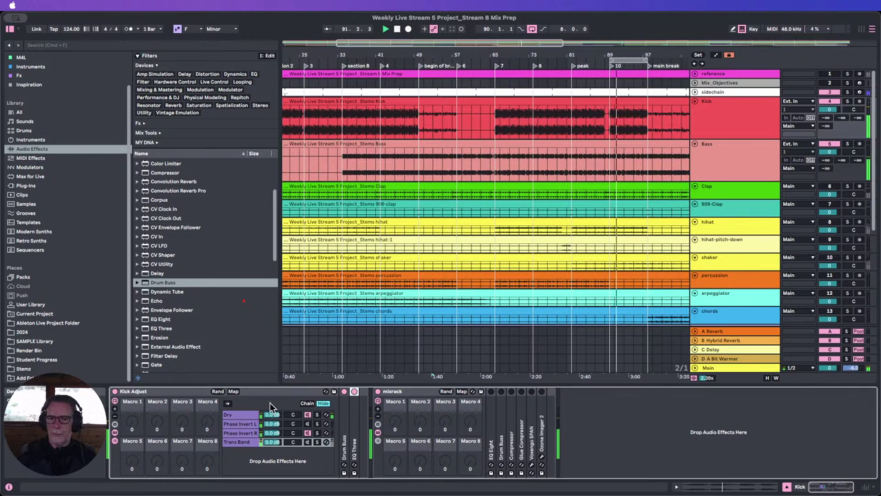
# Toggle the Phase Invert R chain and collapse the Kick Adjust rack.
pyautogui.click(308, 435)
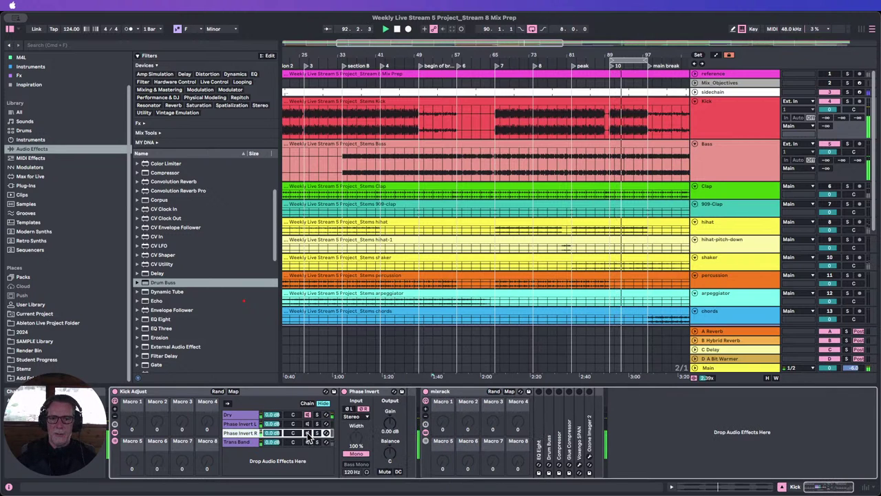
pyautogui.doubleClick(125, 392)
pyautogui.click(152, 395)
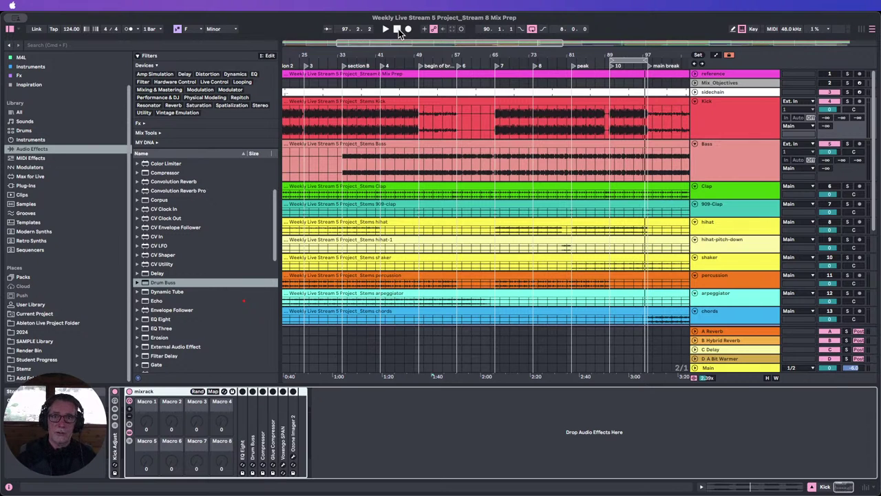
# Play from the section 10 marker, switch on EQ Eight in the Kick's mixrack, and open its enlarged display.
pyautogui.click(612, 67)
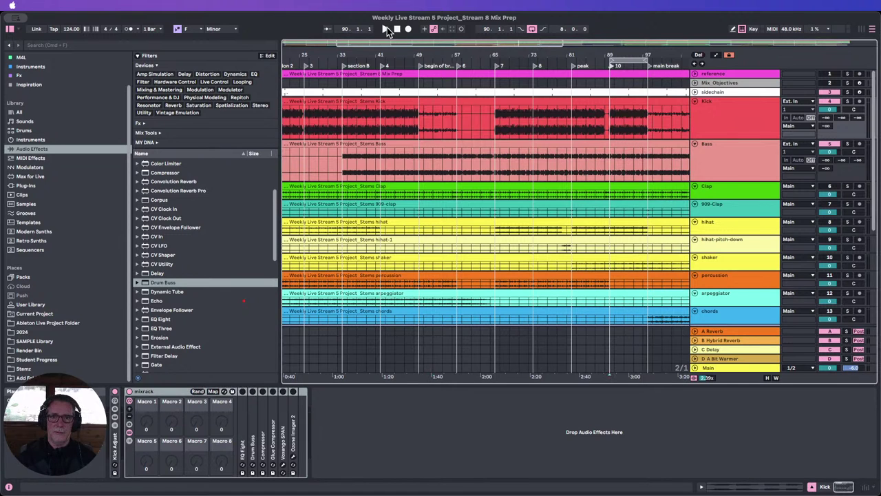
pyautogui.click(386, 29)
pyautogui.click(242, 394)
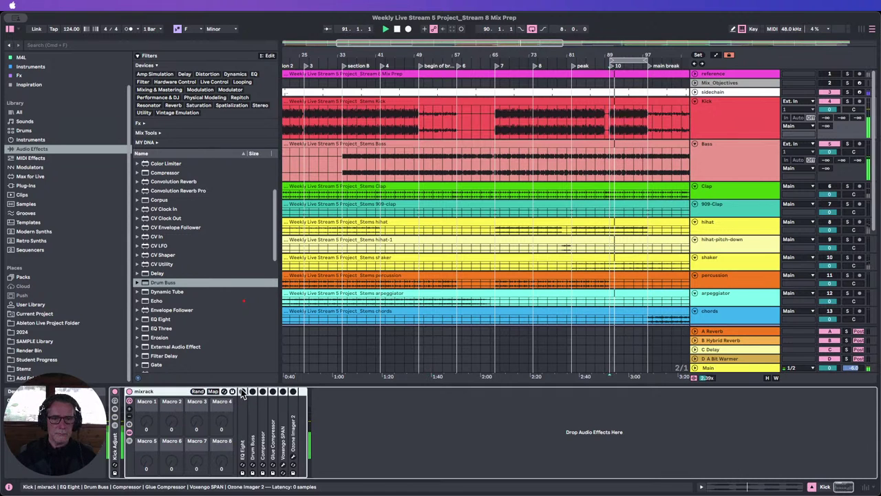
pyautogui.doubleClick(245, 430)
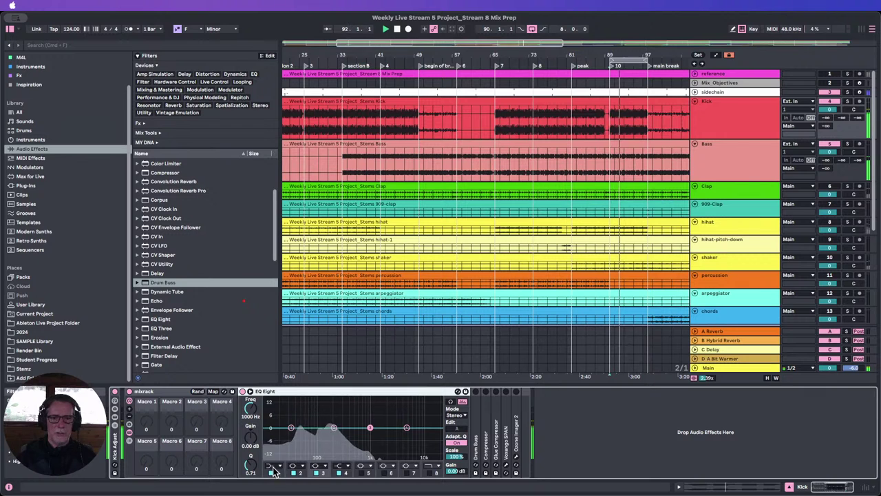
pyautogui.click(267, 400)
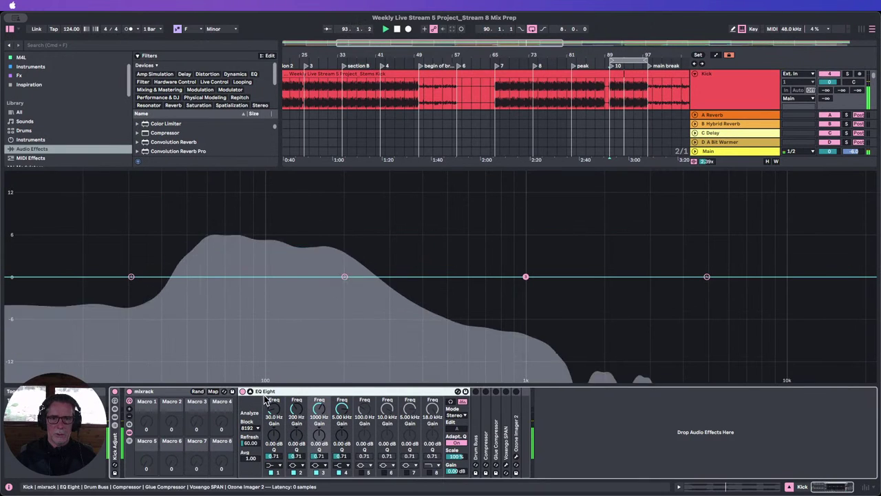
pyautogui.click(251, 392)
pyautogui.click(251, 392)
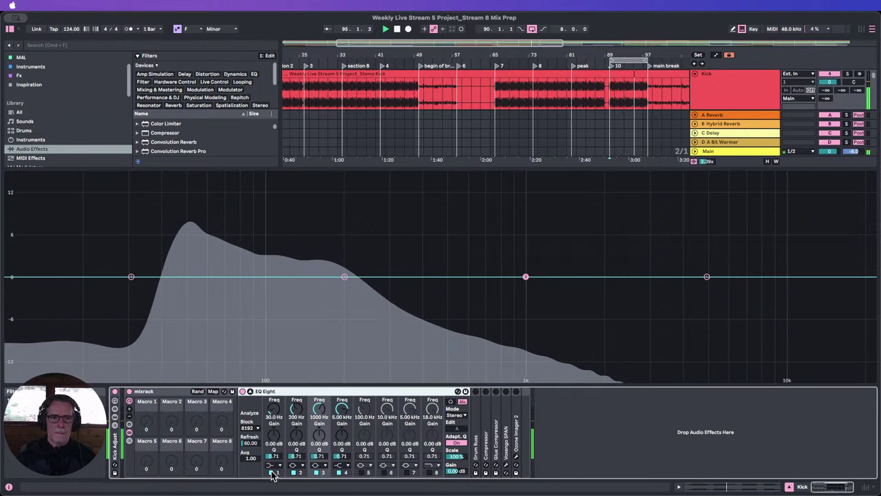
# Make EQ Eight's band 1 a low-cut filter at 26.9 Hz with bands 2 to 4 off, toggling band 1 to compare.
pyautogui.click(274, 469)
pyautogui.click(268, 421)
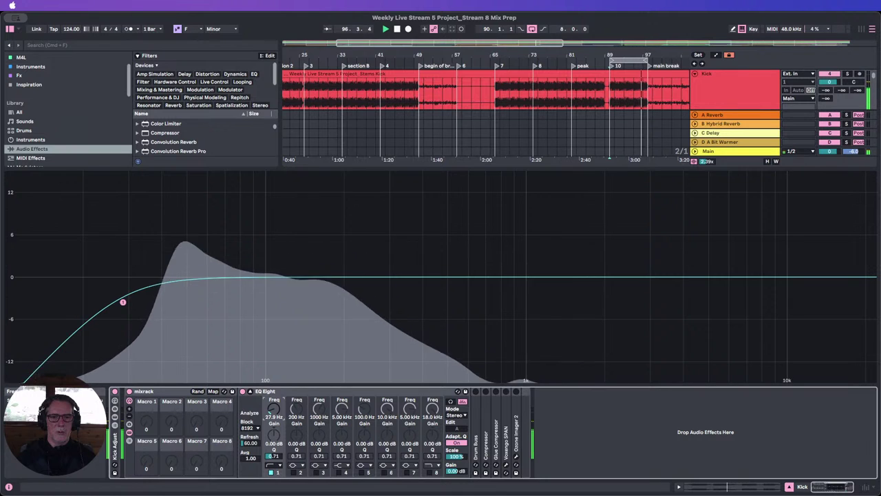
pyautogui.click(270, 472)
pyautogui.click(271, 473)
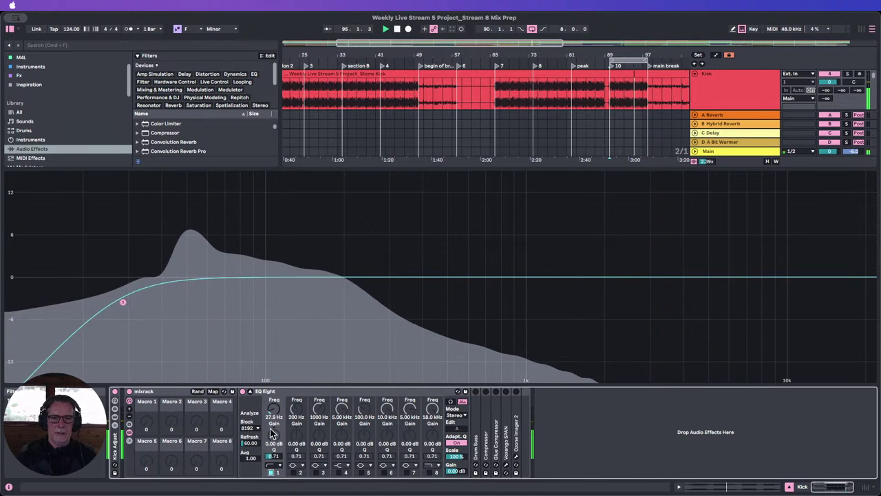
pyautogui.moveTo(273, 411); pyautogui.dragTo(273, 416)
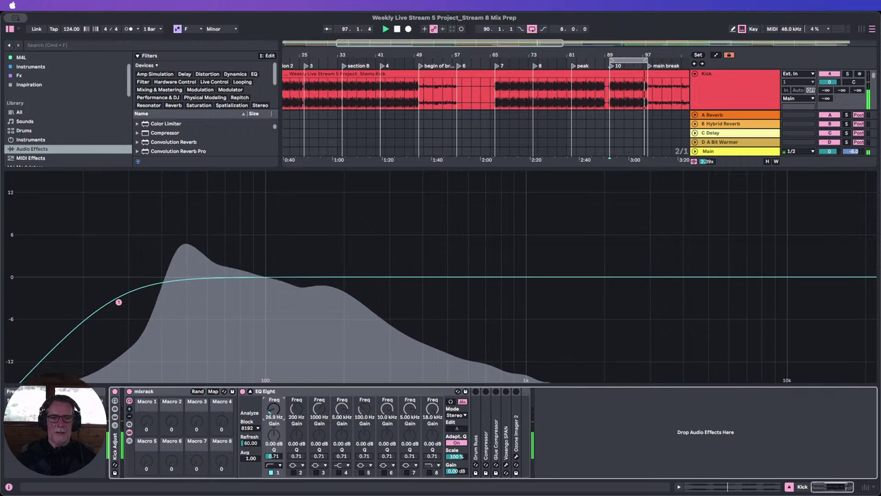
pyautogui.click(271, 472)
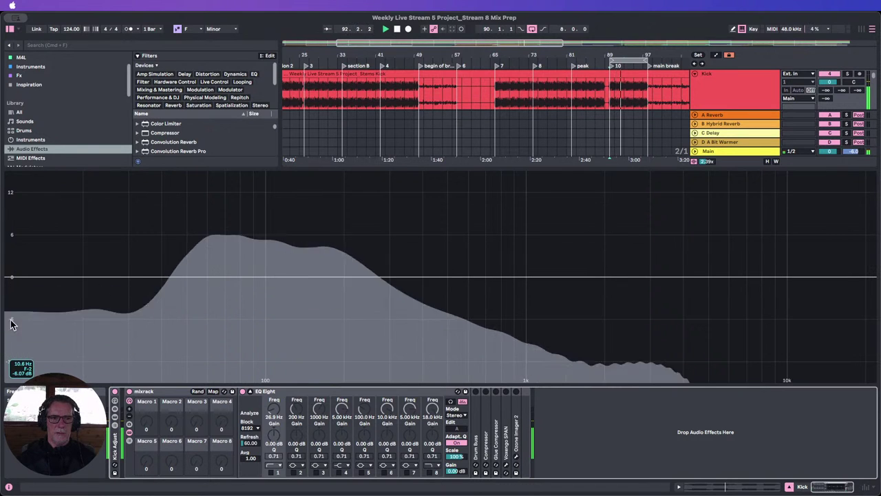
pyautogui.click(271, 472)
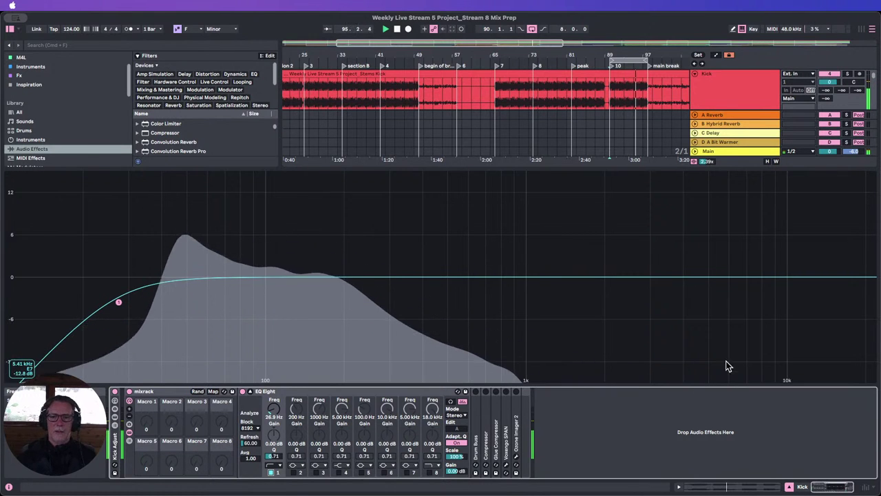
# Enable EQ Eight's band 8 high-cut filter and set its frequency to 7.79 kHz, toggling it to compare and leaving it on.
pyautogui.click(429, 473)
pyautogui.moveTo(430, 409); pyautogui.dragTo(430, 431)
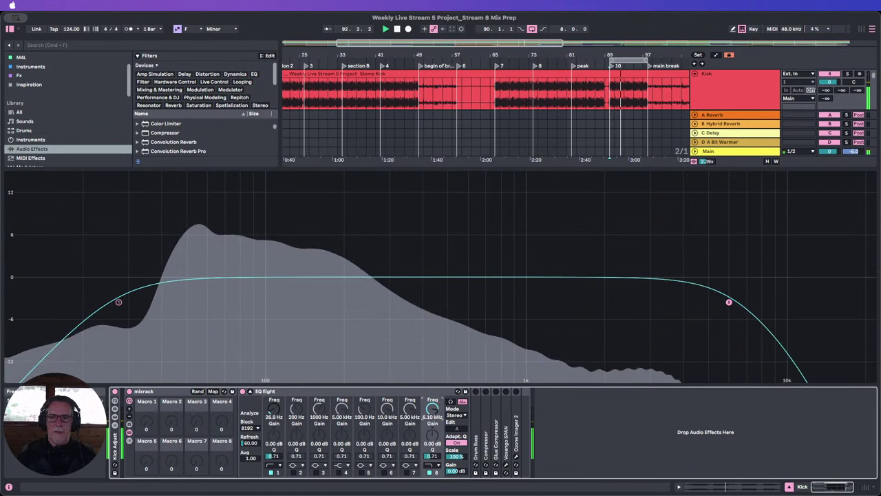
pyautogui.click(428, 473)
pyautogui.click(428, 472)
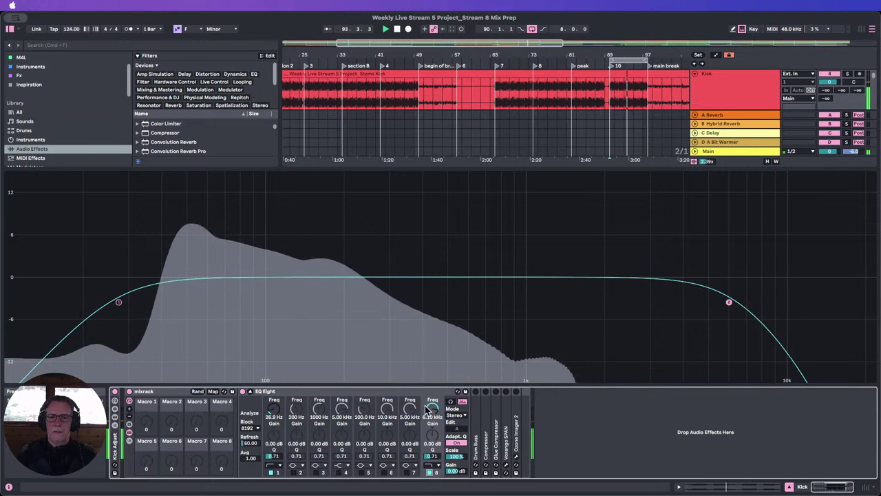
pyautogui.moveTo(425, 405); pyautogui.dragTo(429, 410)
pyautogui.click(429, 472)
pyautogui.click(430, 472)
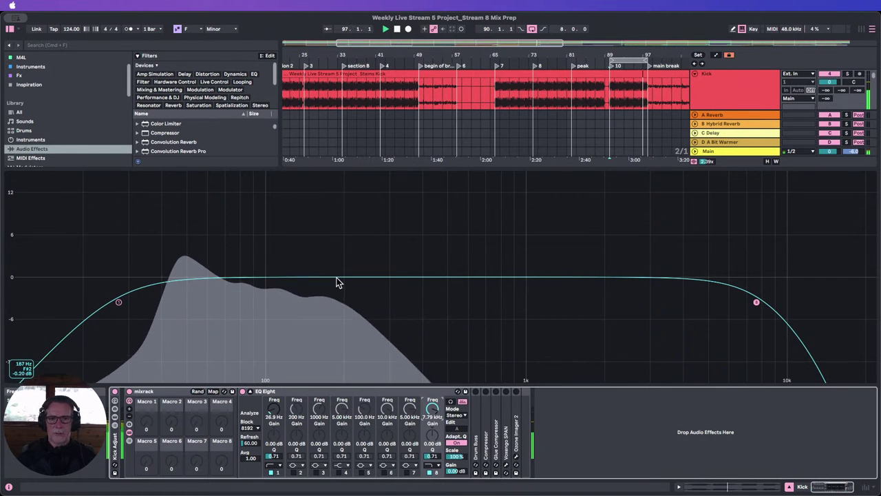
# Switch on EQ Eight's band 3 and shape it into a narrow 15 dB boost with a Q of 2.90.
pyautogui.click(317, 472)
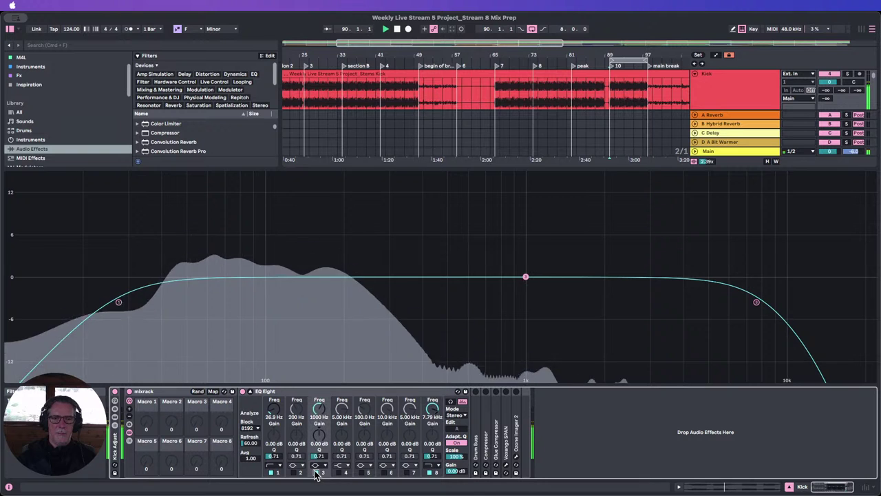
pyautogui.moveTo(319, 410); pyautogui.dragTo(319, 441)
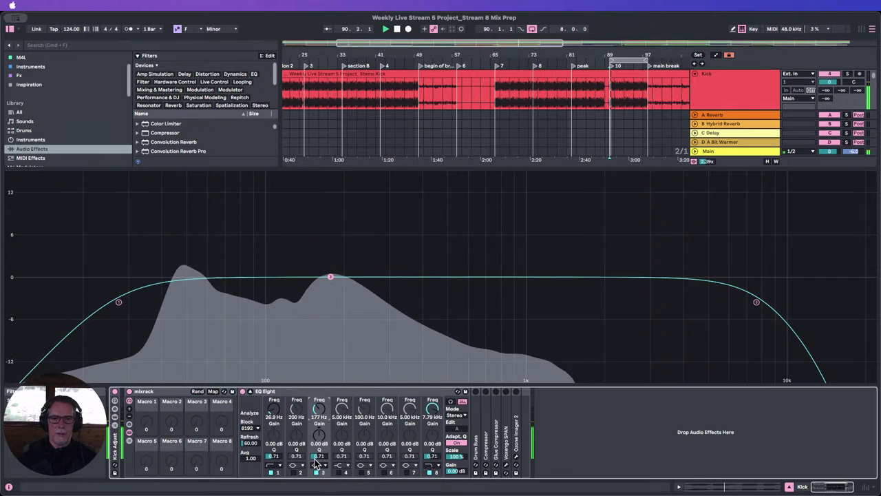
pyautogui.moveTo(319, 438); pyautogui.dragTo(319, 370)
pyautogui.moveTo(319, 460); pyautogui.dragTo(318, 485)
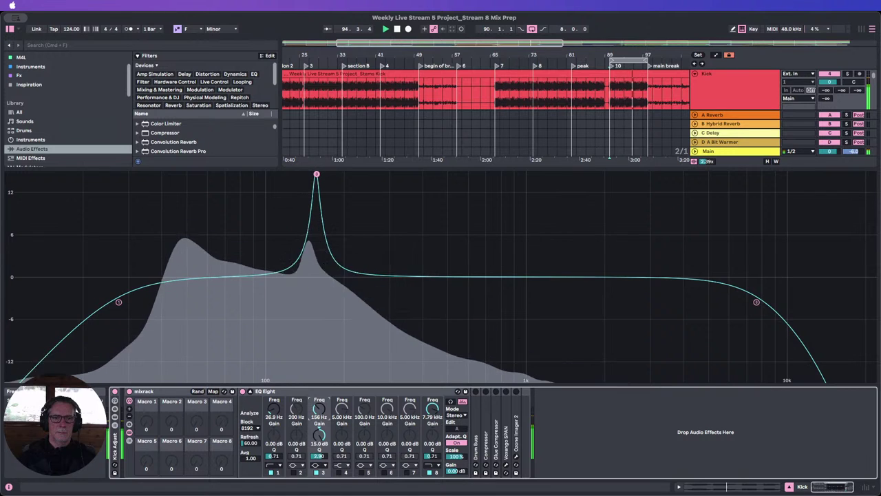
# Sweep the band 3 boost through the low mids, and settle on a -3.57 dB cut at 177 Hz with Q 11.5.
pyautogui.moveTo(324, 174); pyautogui.dragTo(331, 175)
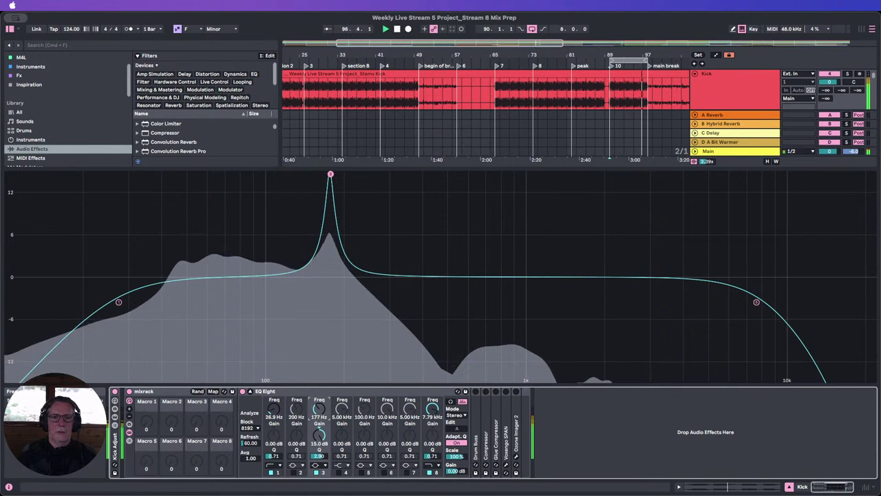
pyautogui.moveTo(344, 174); pyautogui.dragTo(414, 174)
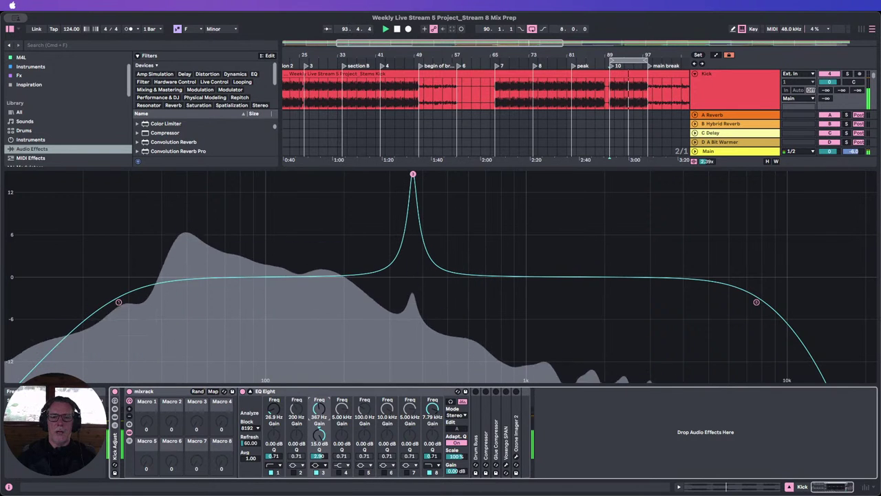
pyautogui.moveTo(413, 174); pyautogui.dragTo(364, 174)
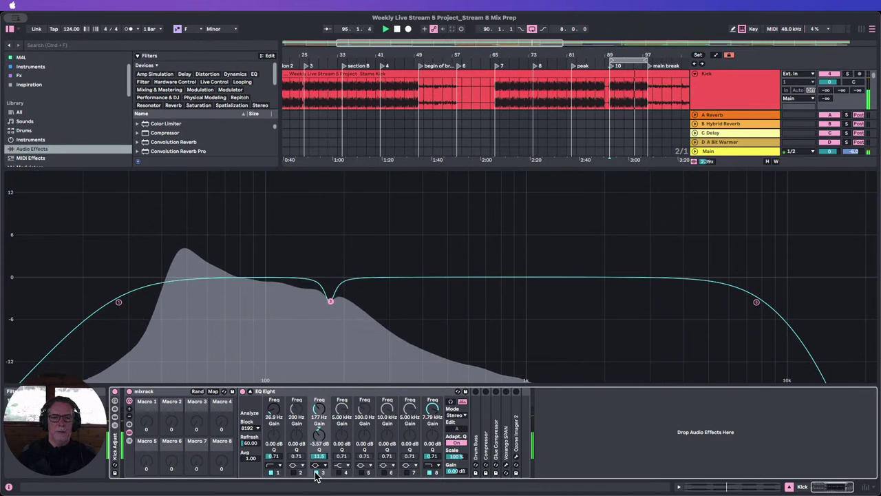
# Compare the Kick with band 3 on and off, reduce its cut to -2.86 dB, and leave the band on.
pyautogui.click(316, 472)
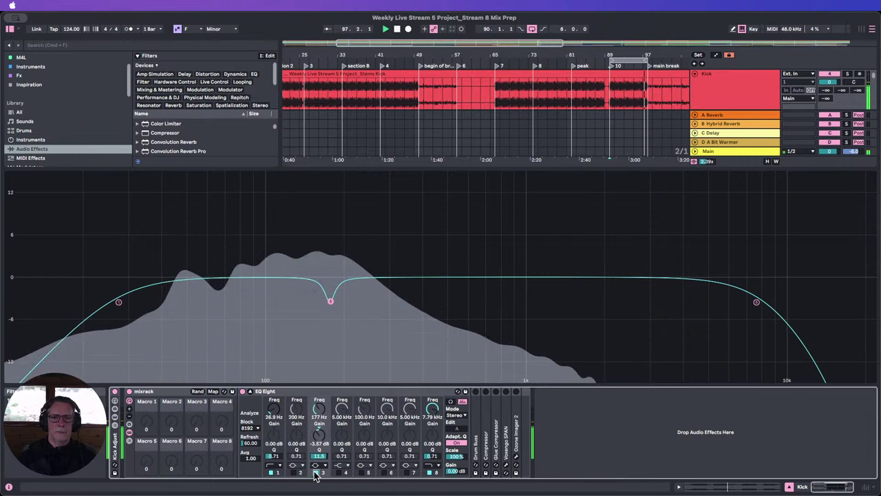
pyautogui.click(316, 472)
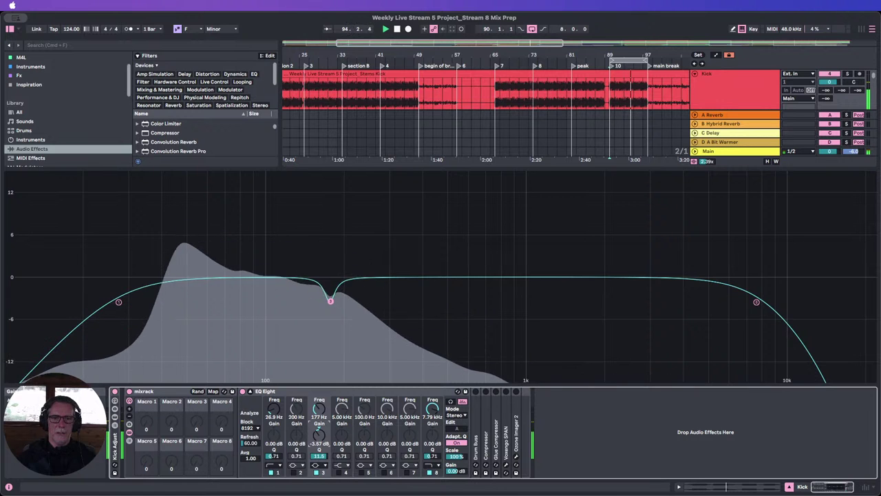
pyautogui.moveTo(318, 435); pyautogui.dragTo(319, 434)
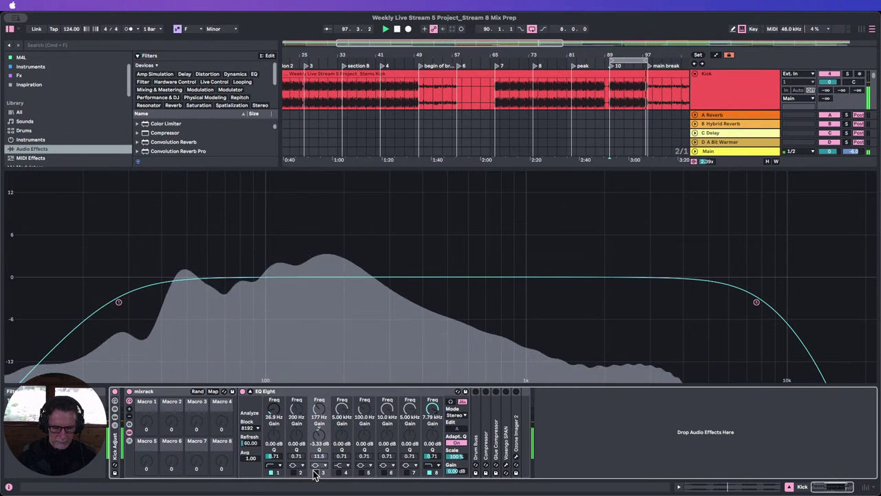
pyautogui.click(316, 473)
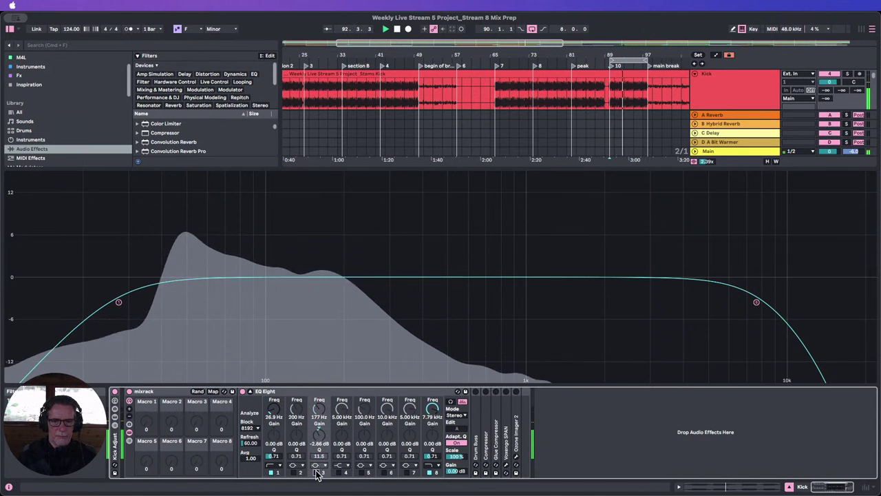
pyautogui.click(317, 472)
pyautogui.click(317, 472)
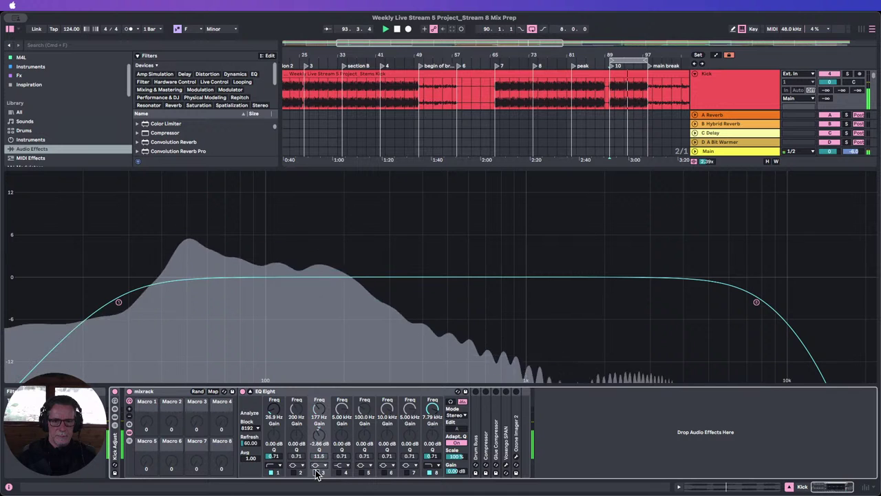
pyautogui.click(317, 472)
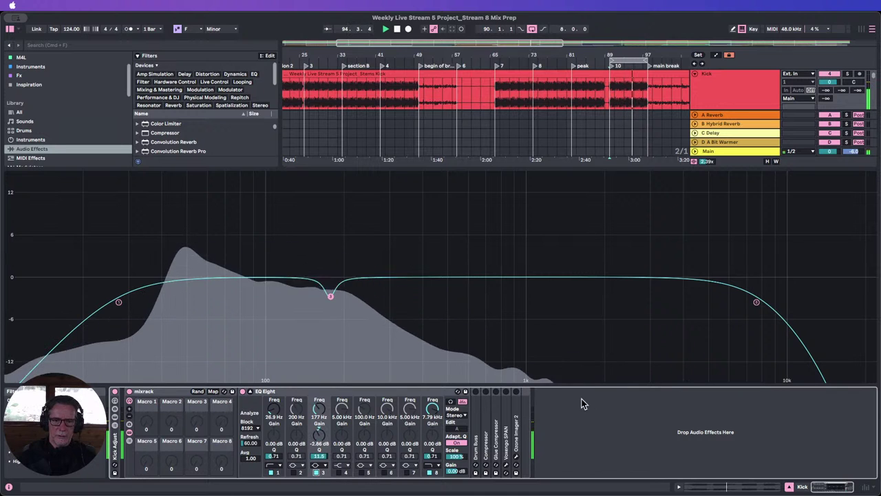
# Close EQ Eight's enlarged display and collapse the device in the mixrack.
pyautogui.click(250, 392)
pyautogui.click(269, 393)
pyautogui.doubleClick(269, 394)
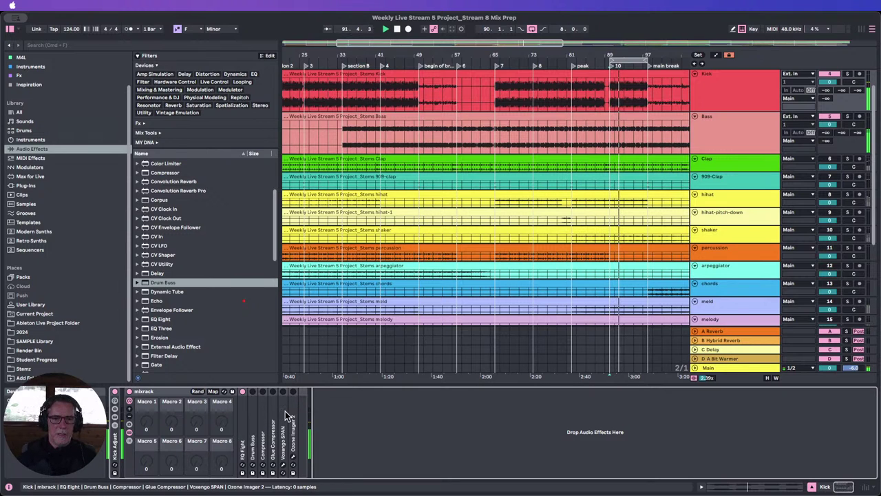
# Check the Kick's stereo image in Ozone Imager 2, switch the plug-in off, and close its window.
pyautogui.click(293, 457)
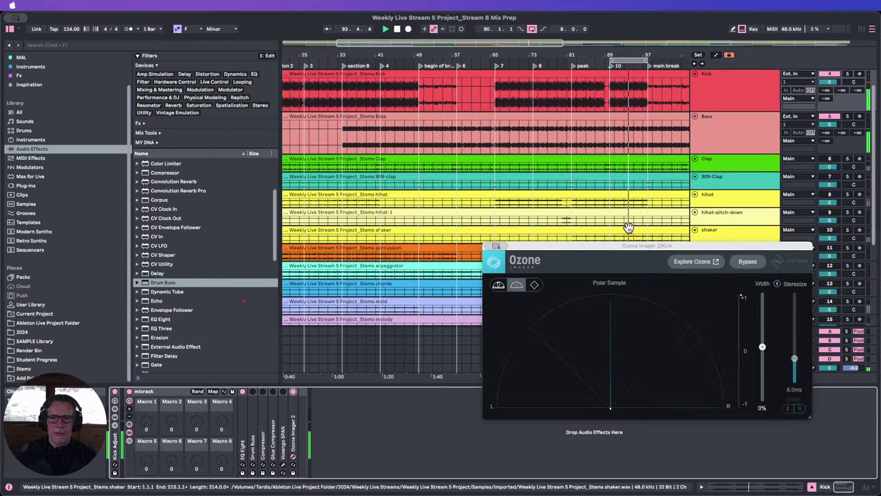
pyautogui.moveTo(610, 246); pyautogui.dragTo(500, 165)
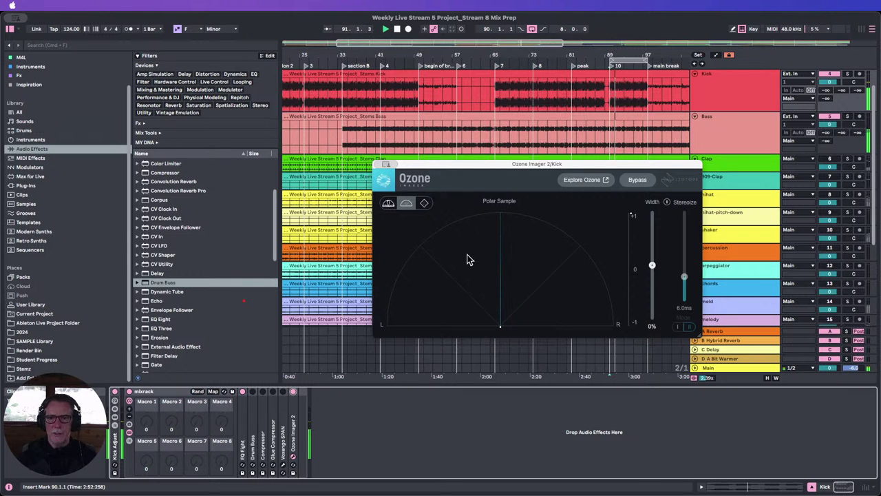
pyautogui.click(337, 431)
pyautogui.click(293, 392)
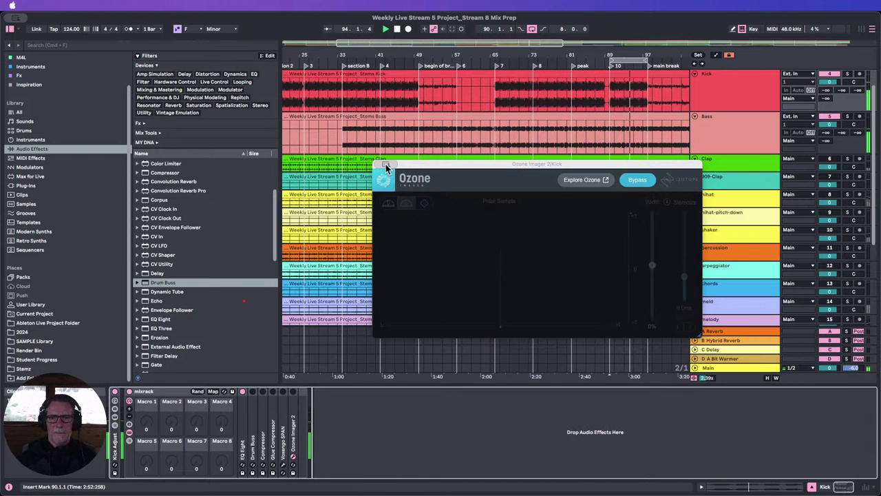
pyautogui.press('alt+super+p')
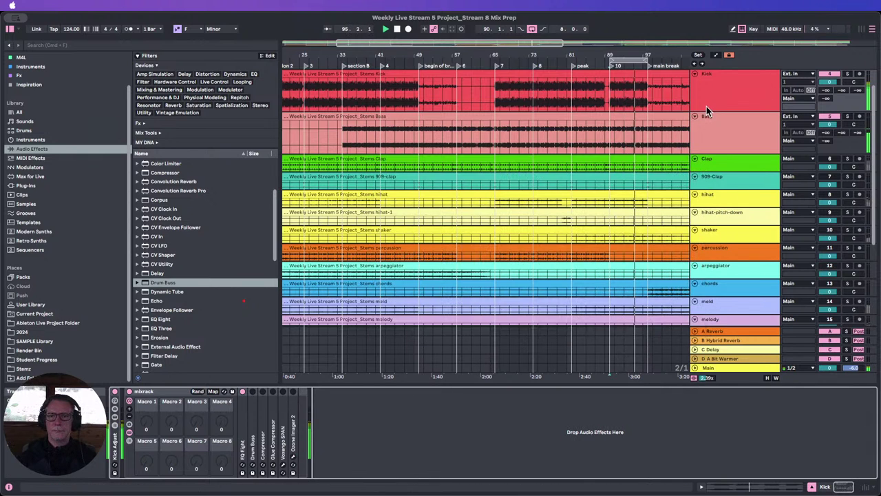
# Enlarge the Kick track, hide the browser, and zoom in on the looped section to inspect the Kick waveform.
pyautogui.moveTo(708, 111); pyautogui.dragTo(715, 260)
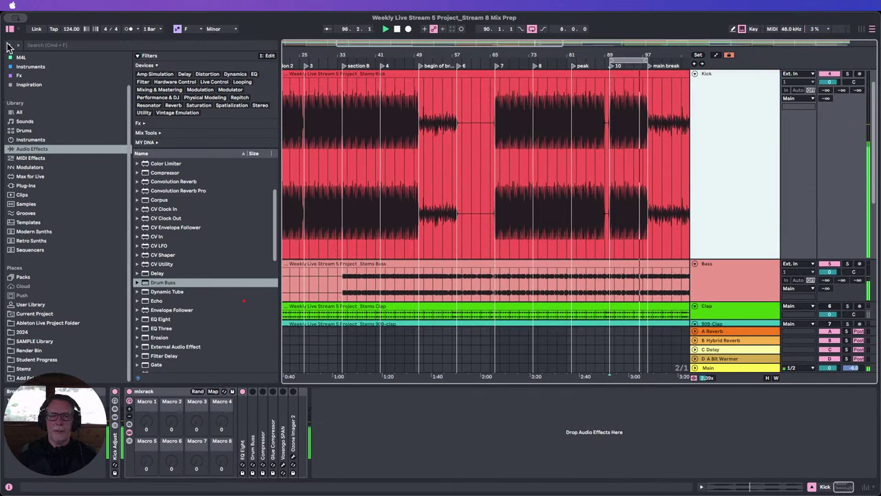
pyautogui.click(10, 31)
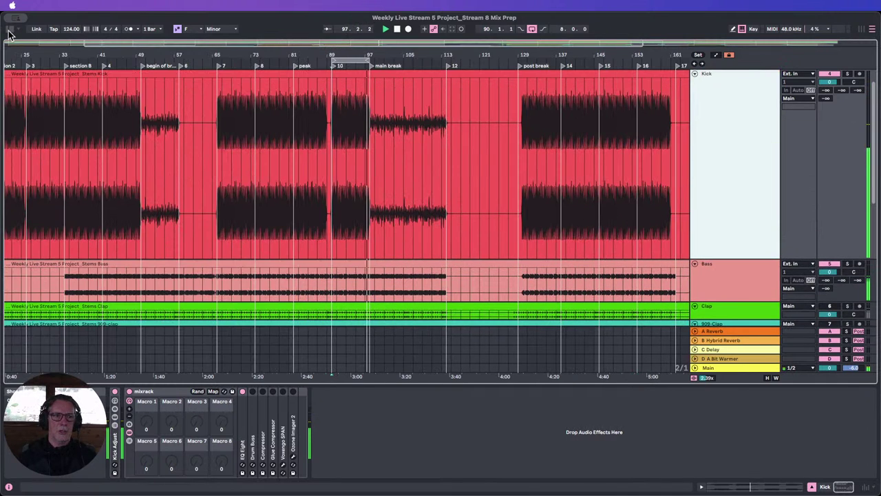
pyautogui.moveTo(342, 55); pyautogui.dragTo(321, 136)
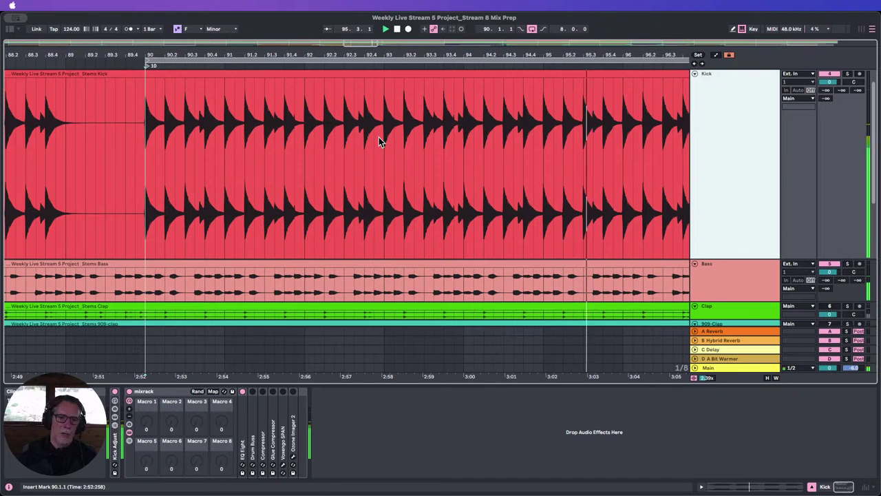
pyautogui.moveTo(550, 54); pyautogui.dragTo(475, 19)
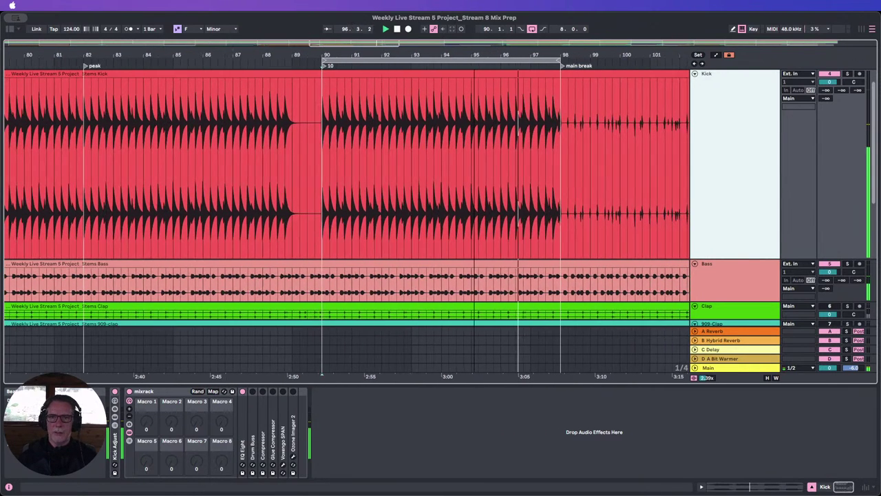
# Set the Kick's Glue Compressor threshold to -21.9 dB and makeup to 0.95 dB, then stop playback.
pyautogui.click(277, 414)
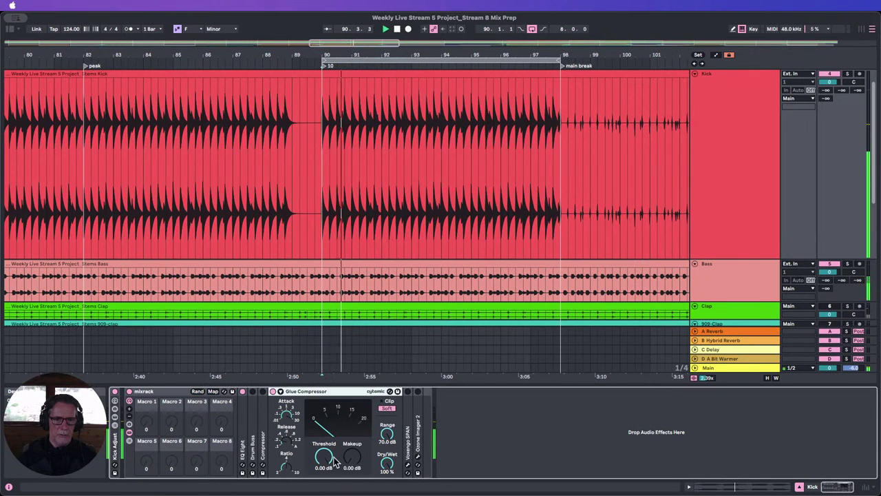
pyautogui.moveTo(335, 461); pyautogui.dragTo(335, 495)
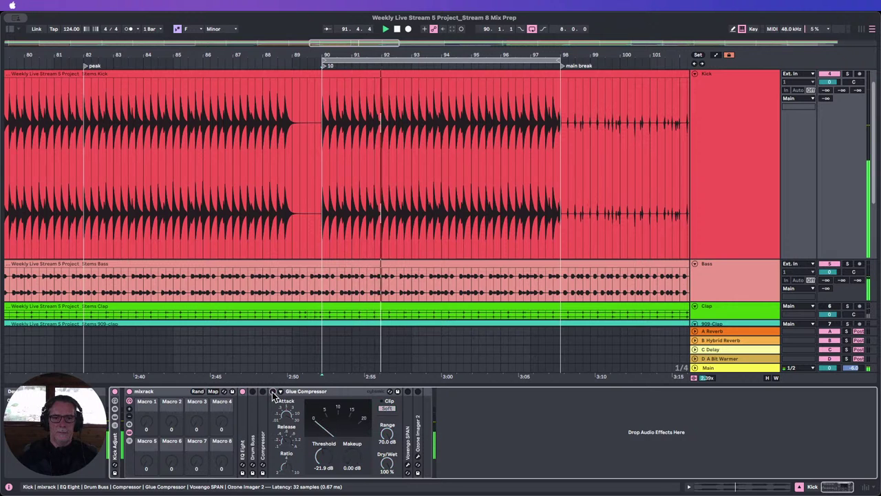
pyautogui.moveTo(351, 459); pyautogui.dragTo(352, 450)
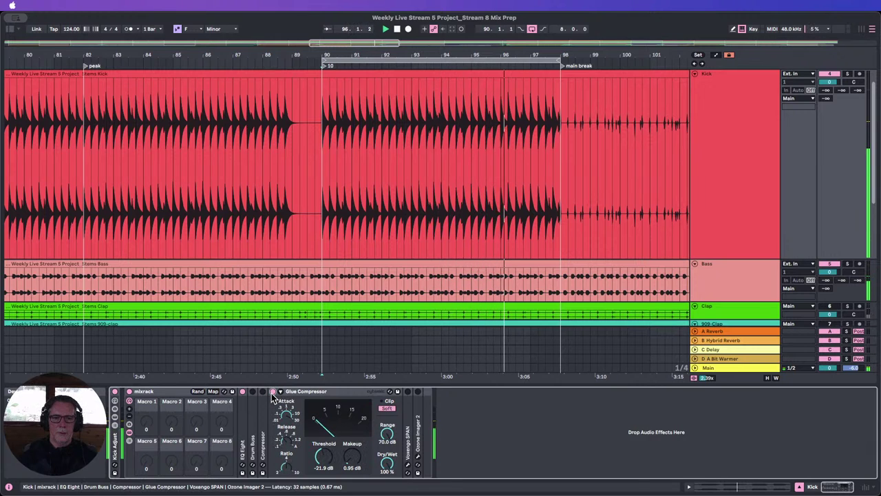
pyautogui.click(397, 30)
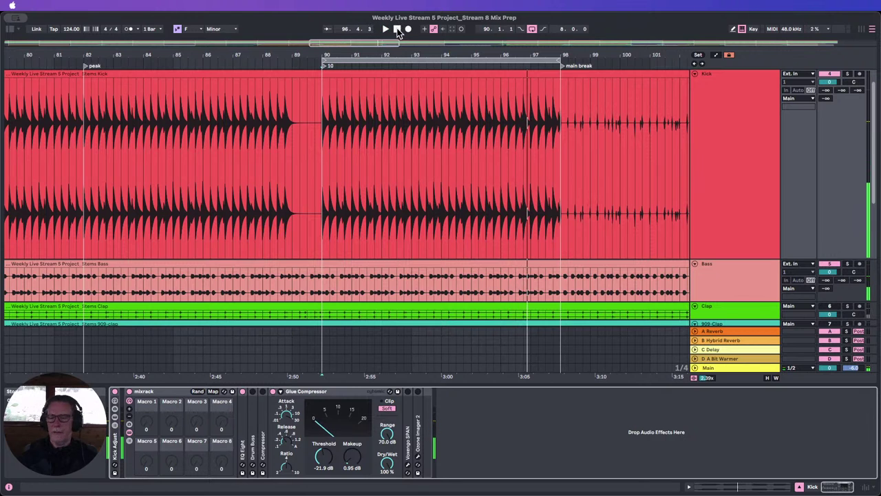
# Add a Drum Buss audio effect after the mixrack on the Kick track and deactivate it.
pyautogui.click(11, 31)
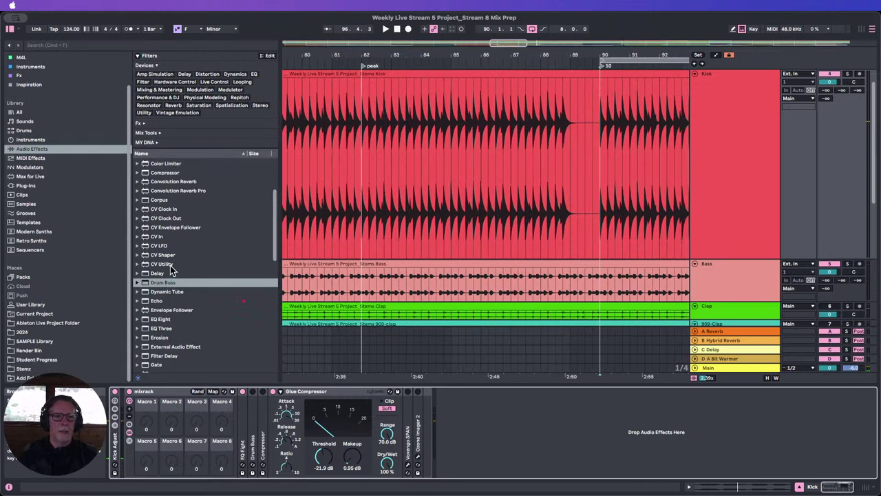
pyautogui.moveTo(158, 285); pyautogui.dragTo(513, 435)
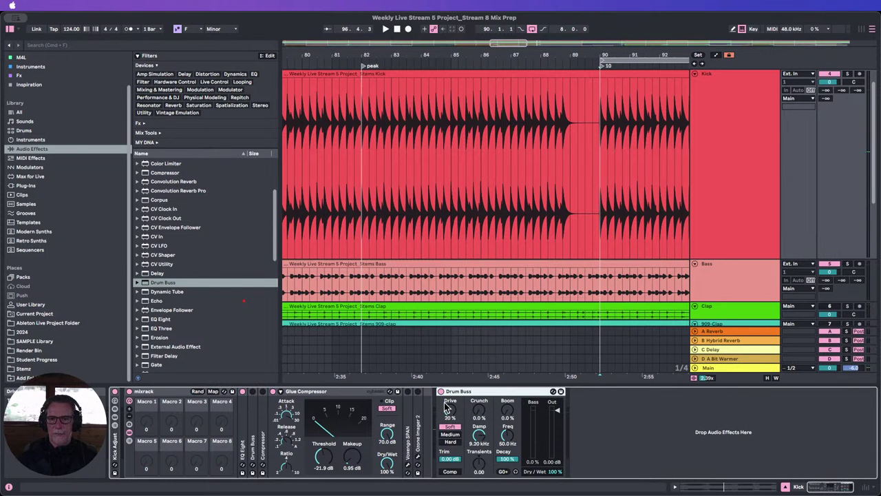
pyautogui.click(441, 392)
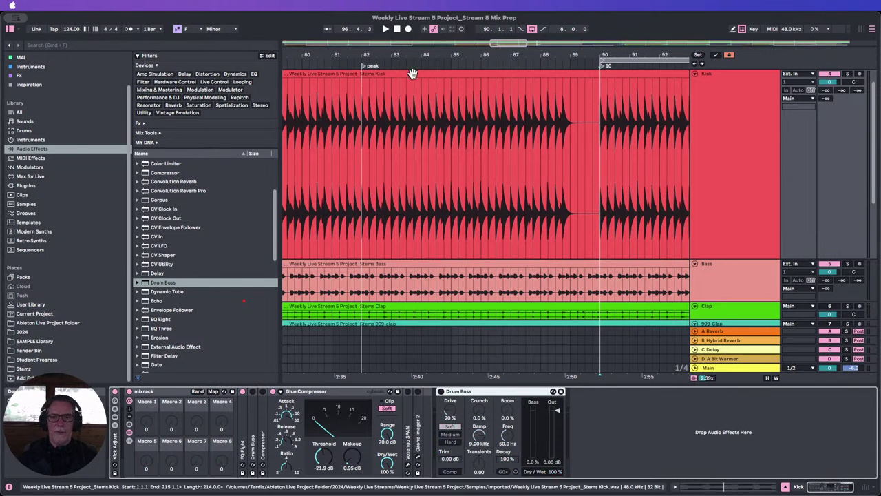
# Play from locator 10 and place copies of the deactivated Drum Buss before and after the Glue Compressor inside mixrack.
pyautogui.click(601, 66)
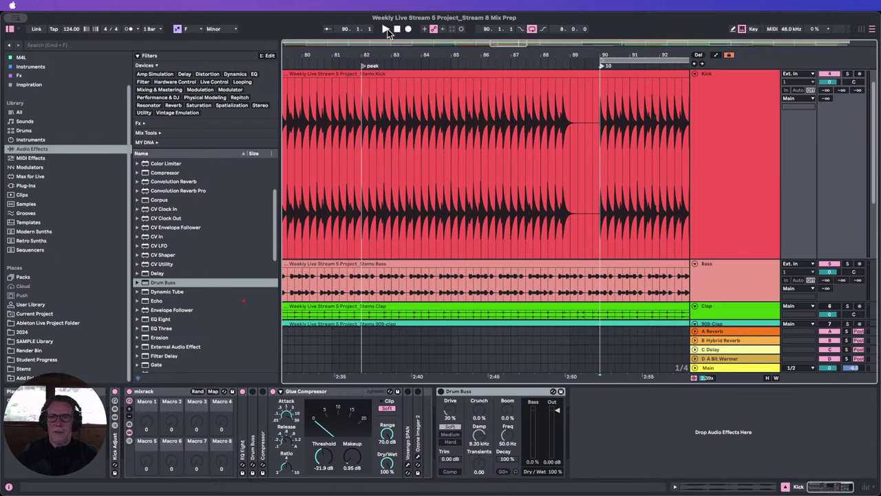
pyautogui.click(386, 30)
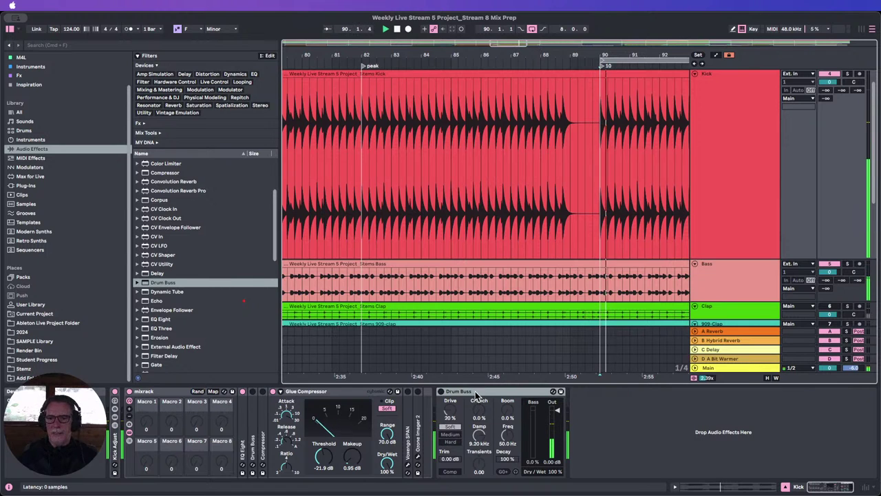
pyautogui.click(446, 392)
pyautogui.moveTo(445, 393); pyautogui.dragTo(274, 401)
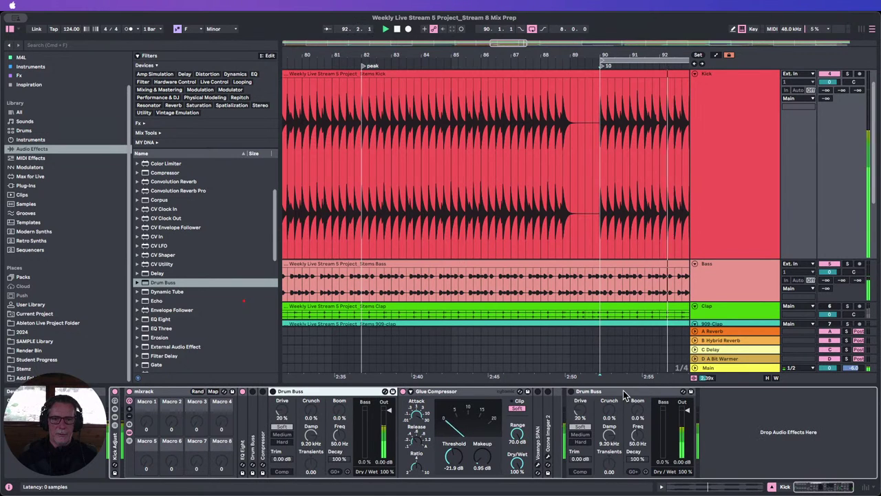
pyautogui.moveTo(625, 393); pyautogui.dragTo(536, 407)
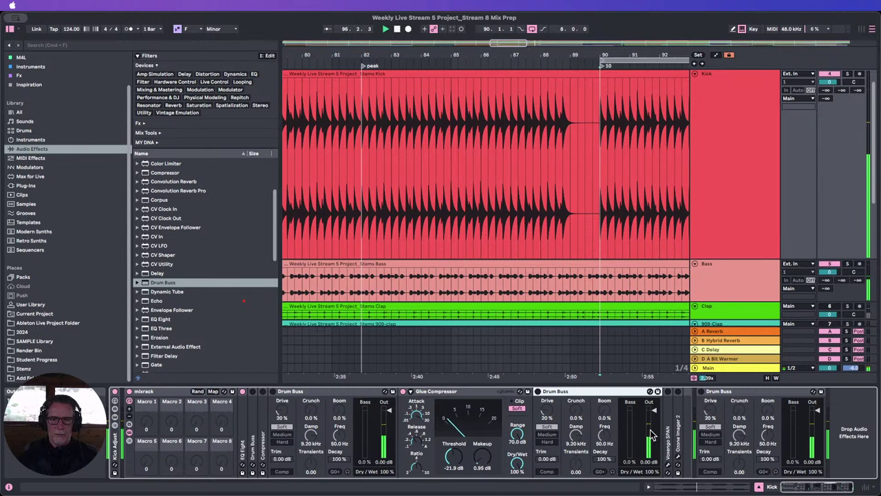
pyautogui.moveTo(482, 464); pyautogui.dragTo(483, 437)
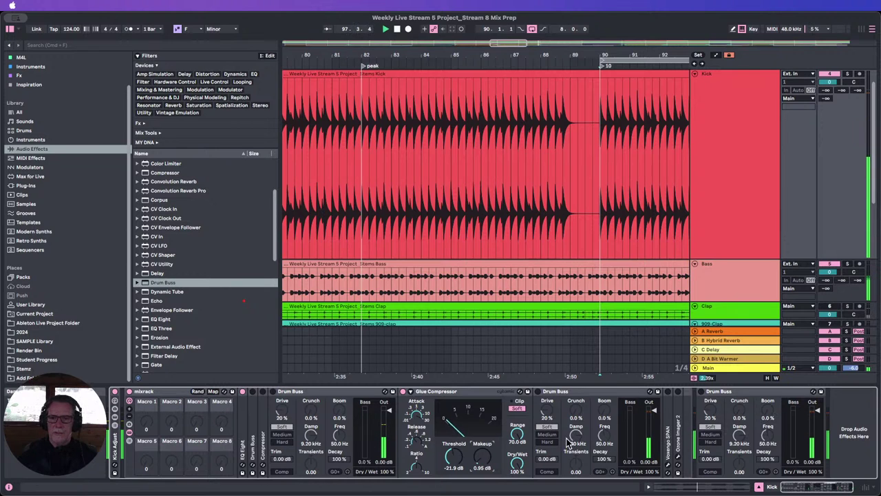
# Fold both Drum Buss copies inside mixrack and delete the original Drum Buss at the end of the Kick chain.
pyautogui.click(293, 393)
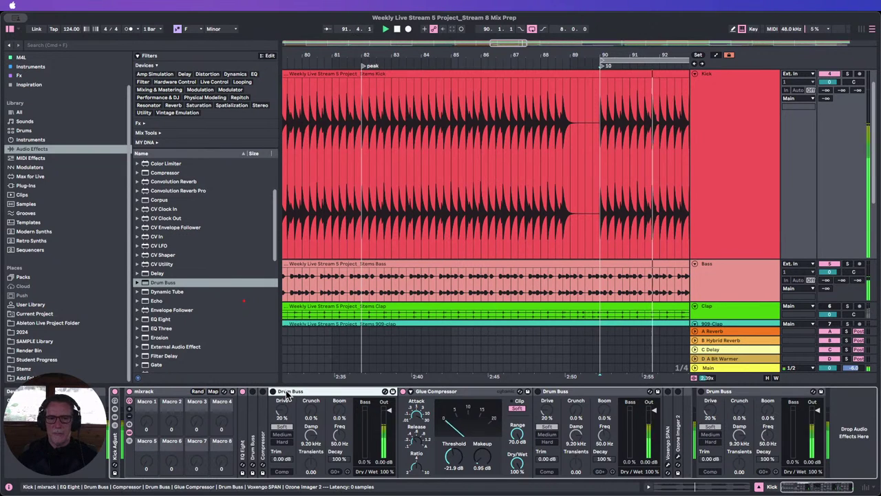
pyautogui.doubleClick(287, 394)
pyautogui.doubleClick(448, 392)
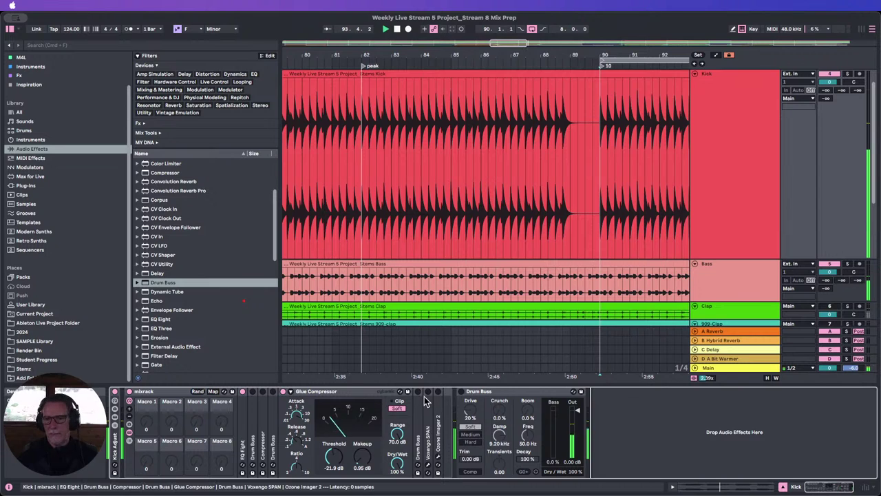
pyautogui.doubleClick(421, 401)
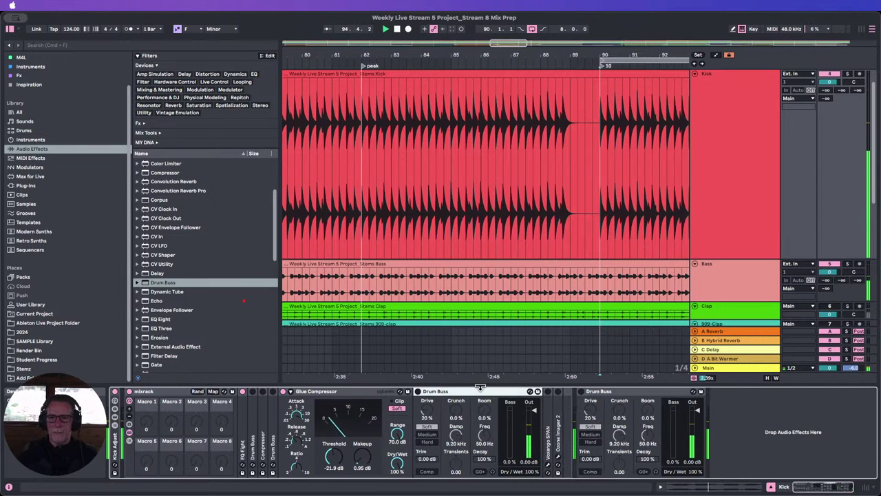
pyautogui.doubleClick(481, 393)
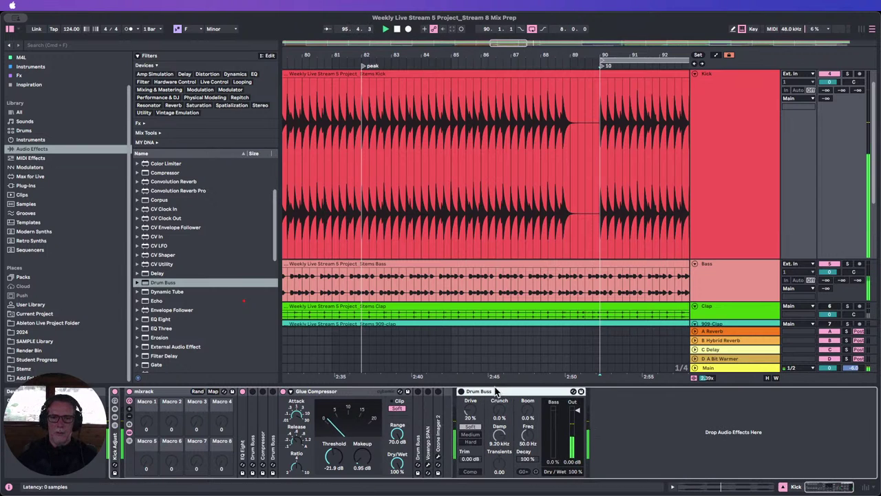
pyautogui.press('Delete')
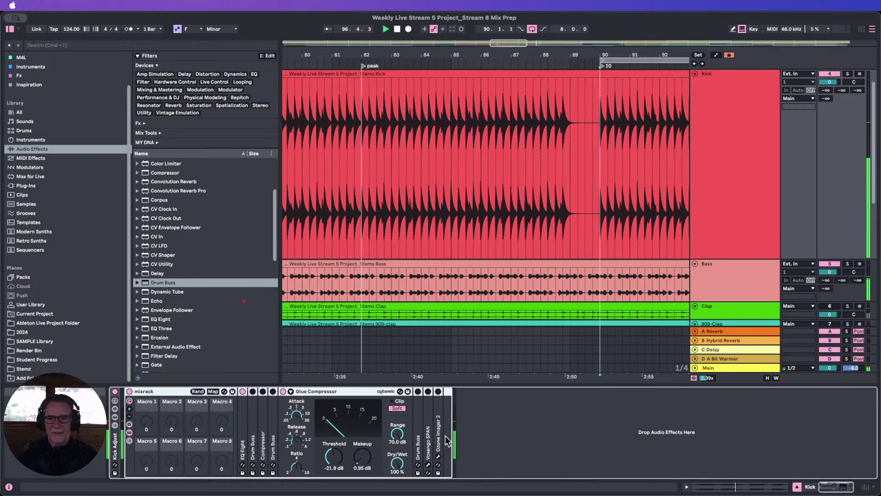
pyautogui.click(512, 423)
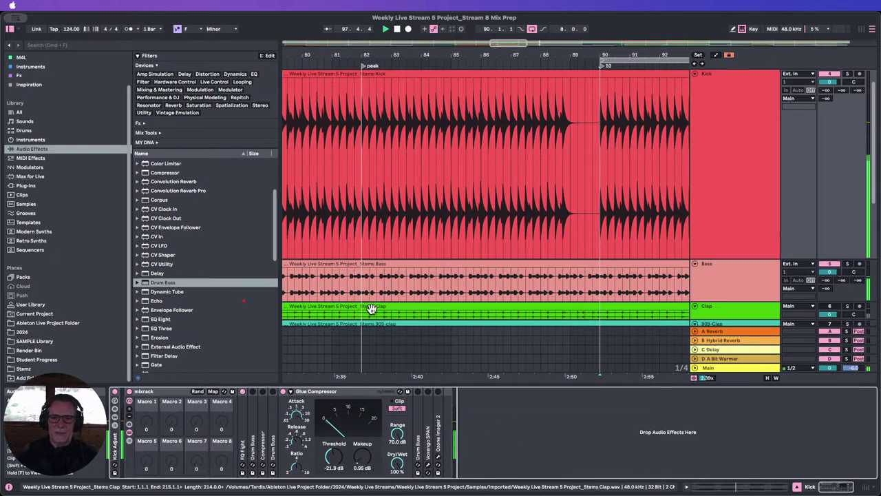
# Hide the browser and the device chain, and show the mixer below the arrangement.
pyautogui.click(10, 29)
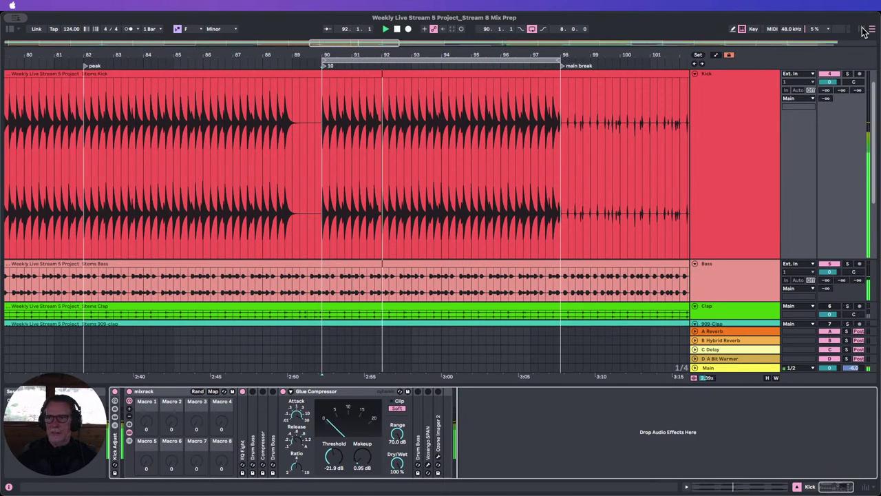
pyautogui.click(805, 486)
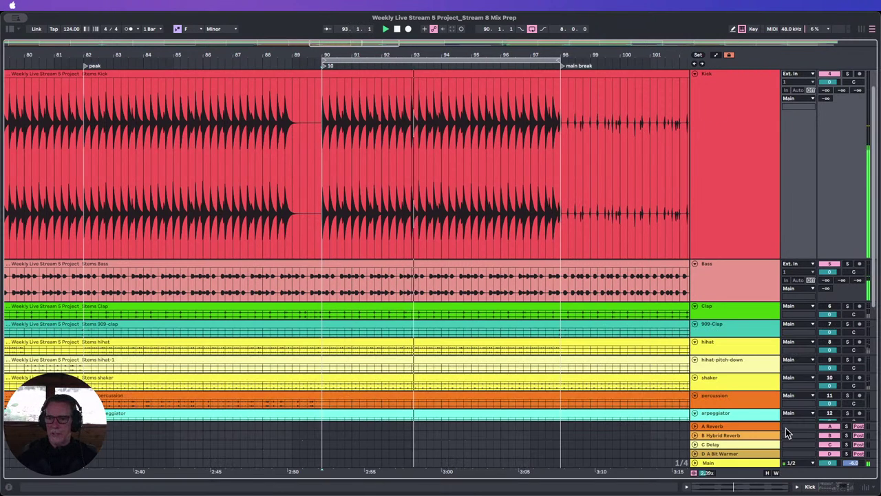
pyautogui.scroll(-2, 753, 301)
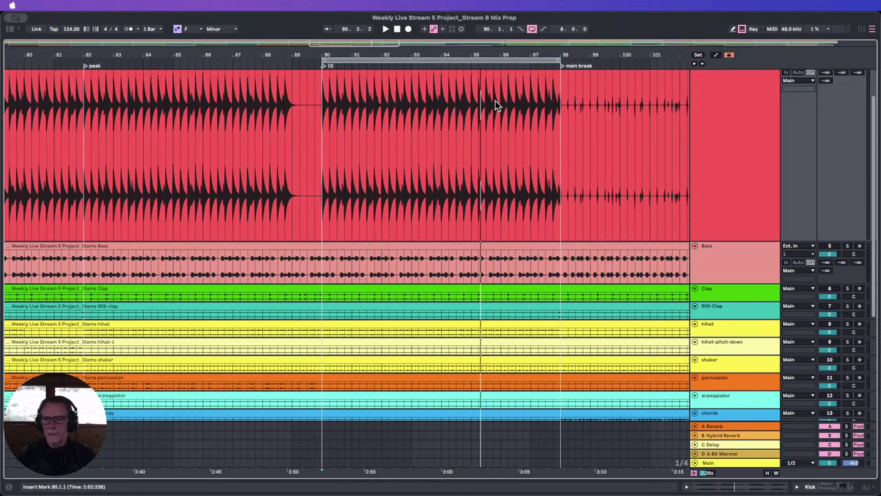
pyautogui.click(868, 487)
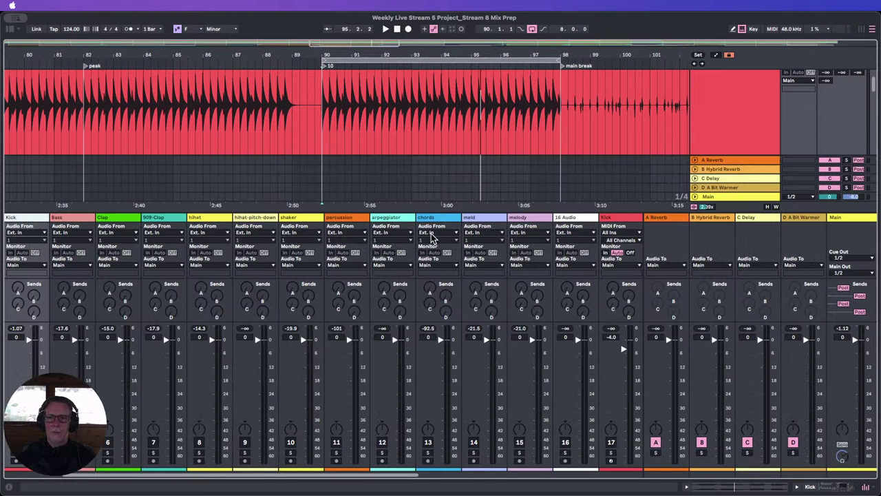
# Enlarge the mixer and reset the Kick's peak level reading while playing from locator 10.
pyautogui.click(328, 69)
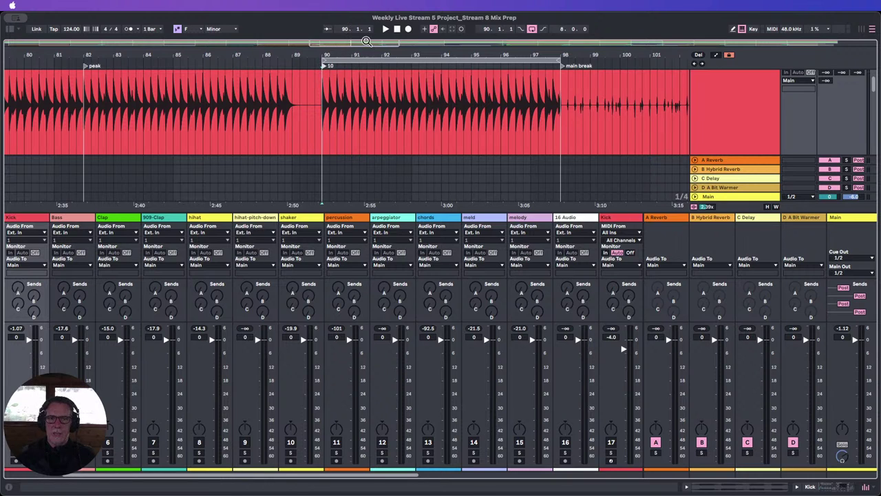
pyautogui.click(385, 29)
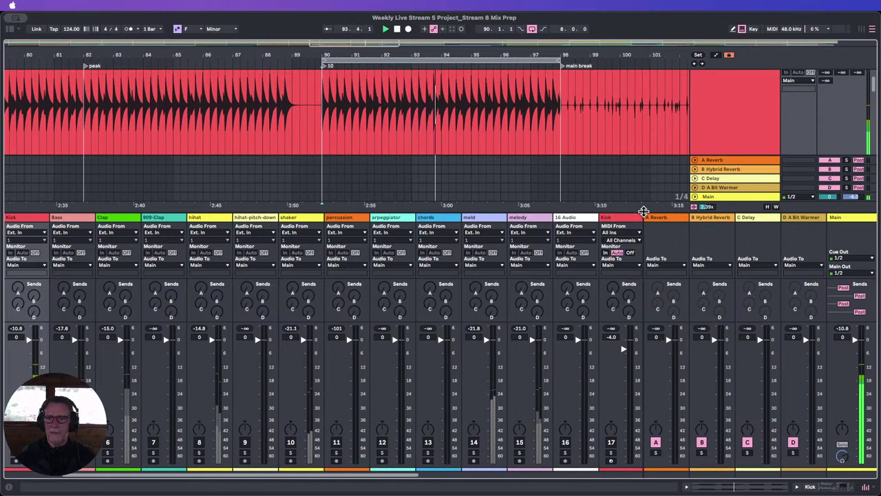
pyautogui.moveTo(644, 210); pyautogui.dragTo(636, 150)
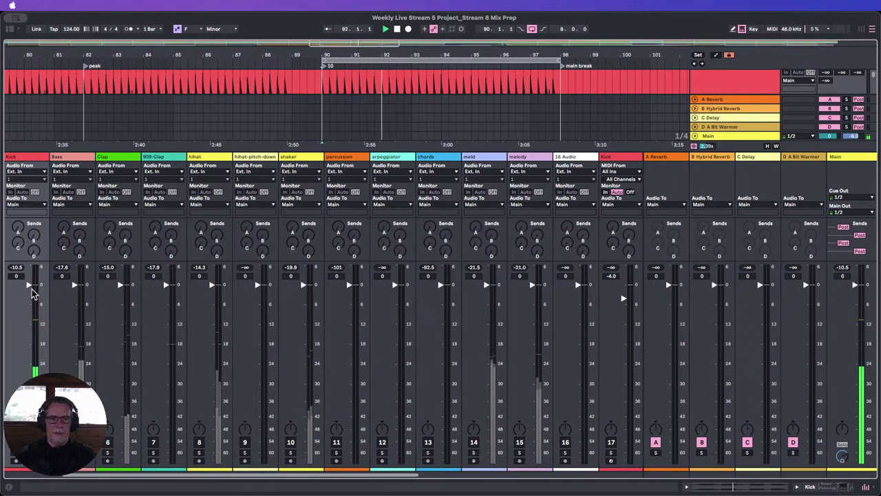
pyautogui.click(16, 268)
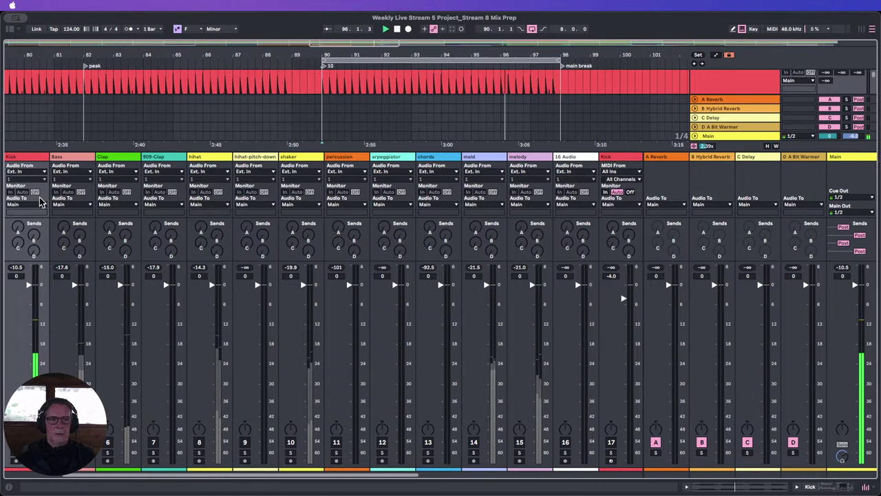
# Open the Kick track's device chain and fold the Glue Compressor.
pyautogui.click(24, 158)
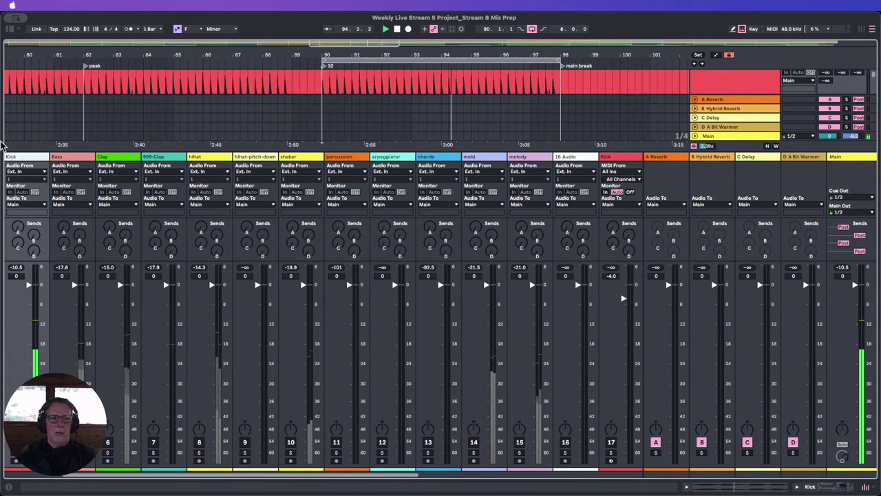
pyautogui.doubleClick(23, 157)
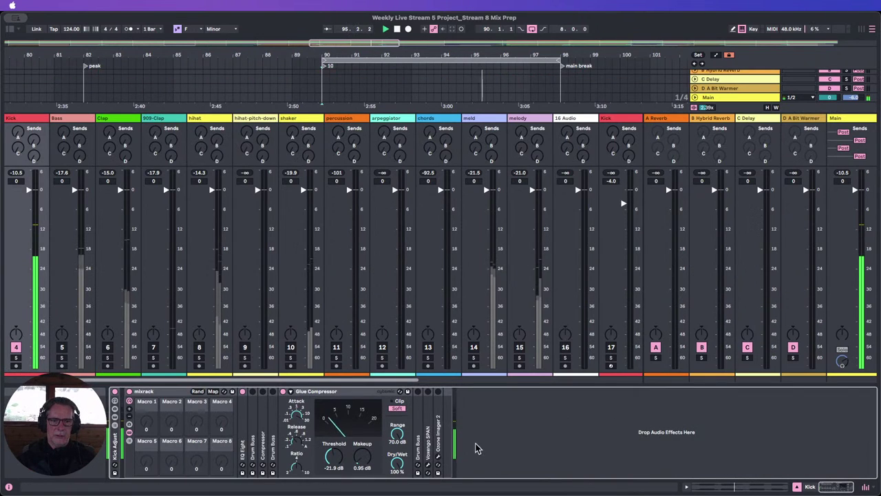
pyautogui.doubleClick(350, 398)
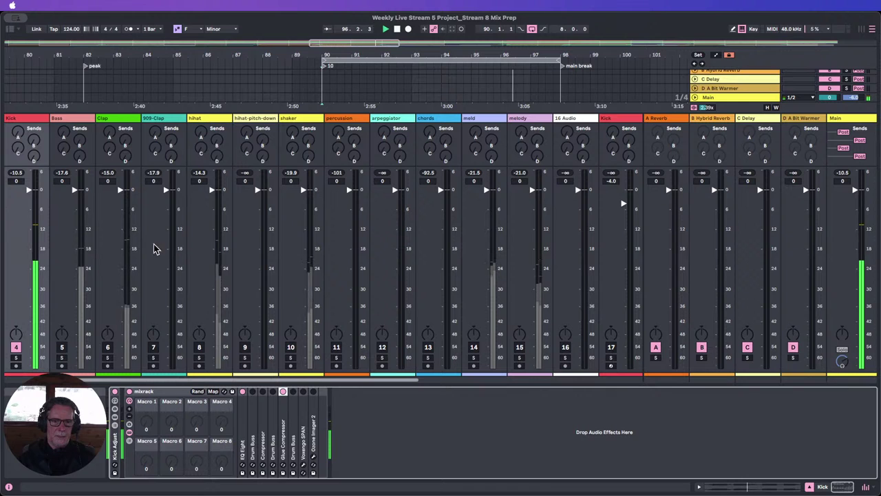
# Add a Utility right after the Glue Compressor in the Kick's mixrack and set its gain to 3.89 dB.
pyautogui.click(10, 28)
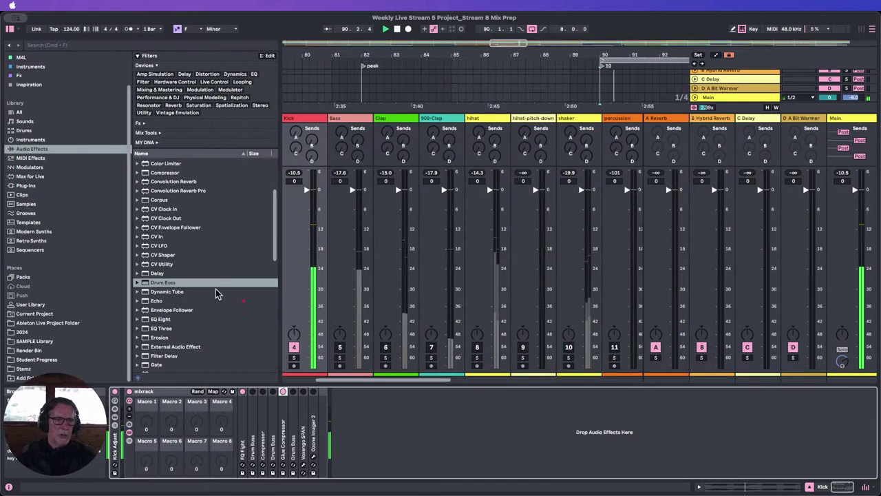
pyautogui.scroll(-5, 214, 288)
pyautogui.scroll(-3, 213, 287)
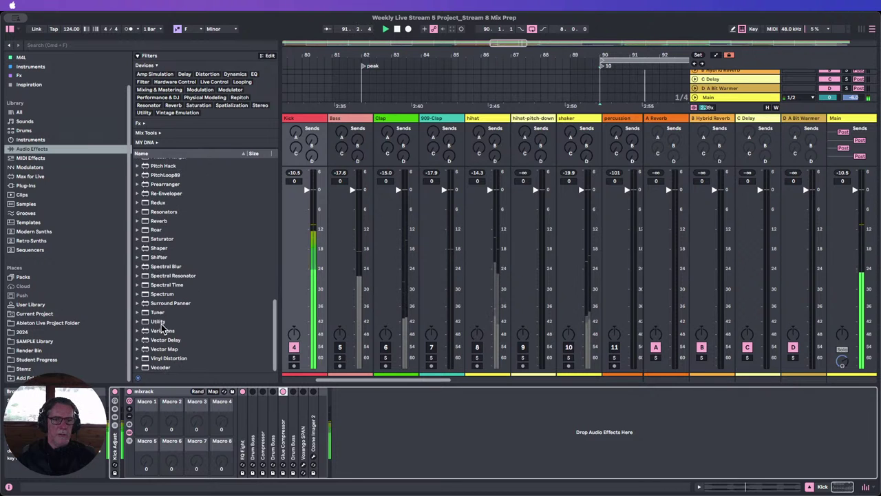
pyautogui.moveTo(157, 322); pyautogui.dragTo(286, 419)
pyautogui.moveTo(339, 420); pyautogui.dragTo(339, 412)
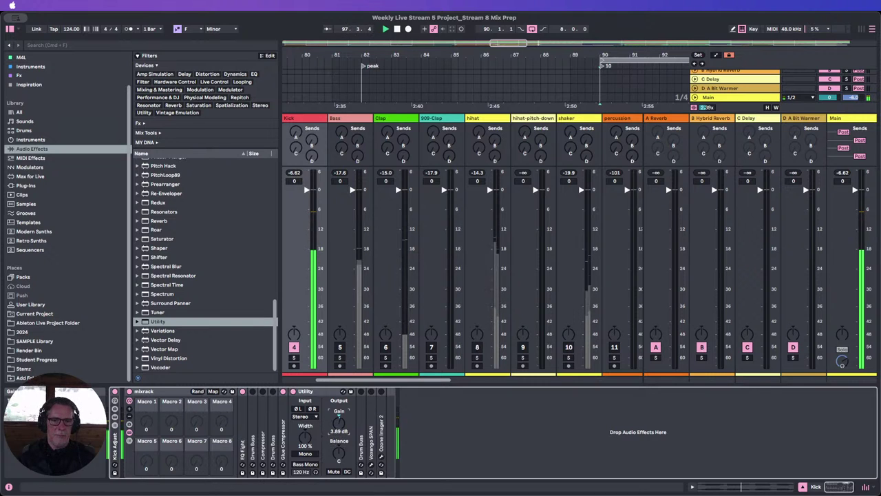
pyautogui.moveTo(338, 422); pyautogui.dragTo(339, 421)
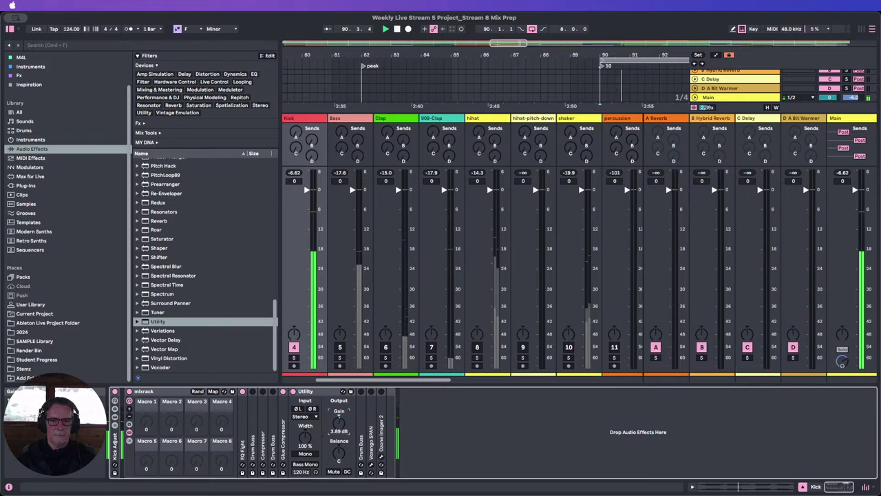
pyautogui.doubleClick(312, 394)
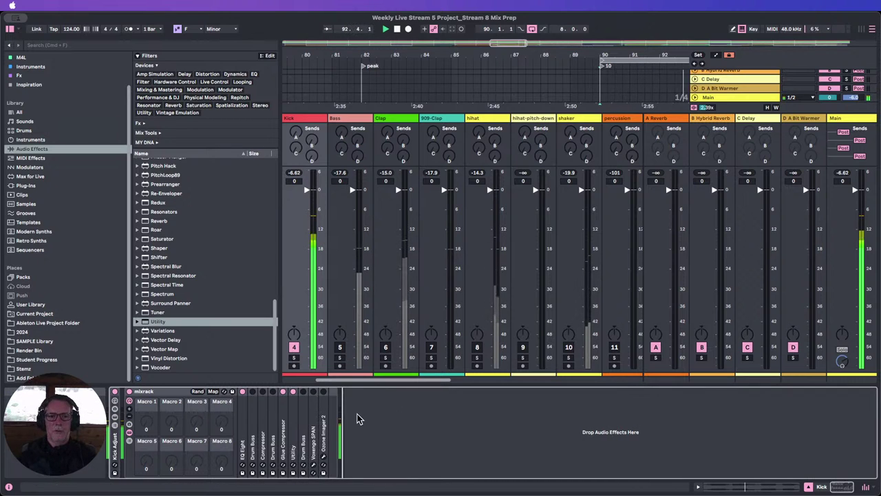
pyautogui.doubleClick(162, 391)
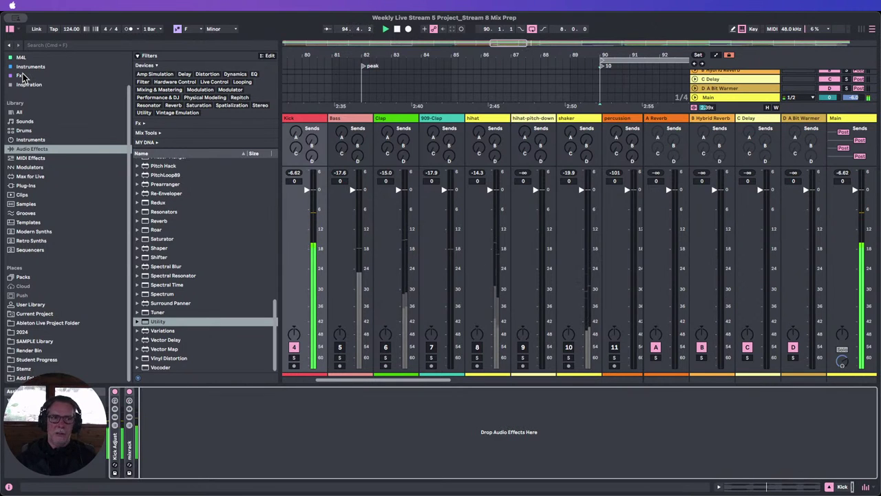
# Activate the Bass track, open its device chain and fold the Compressor.
pyautogui.click(338, 346)
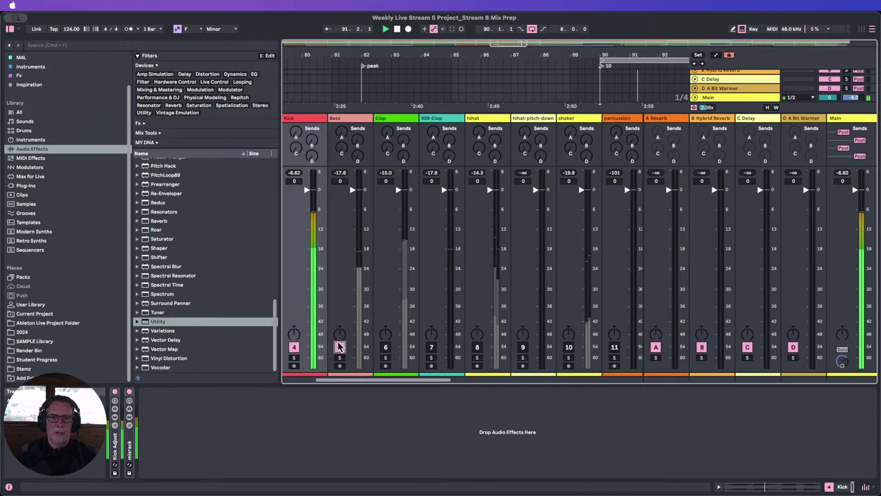
pyautogui.click(348, 122)
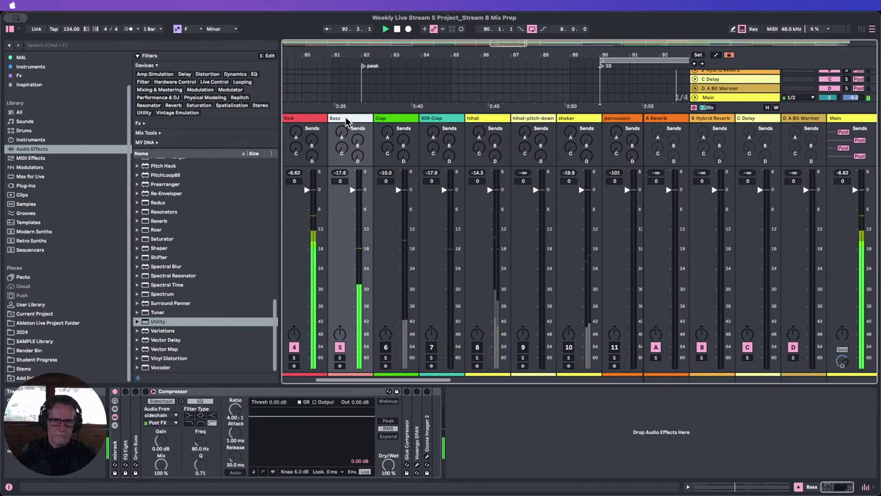
pyautogui.doubleClick(172, 391)
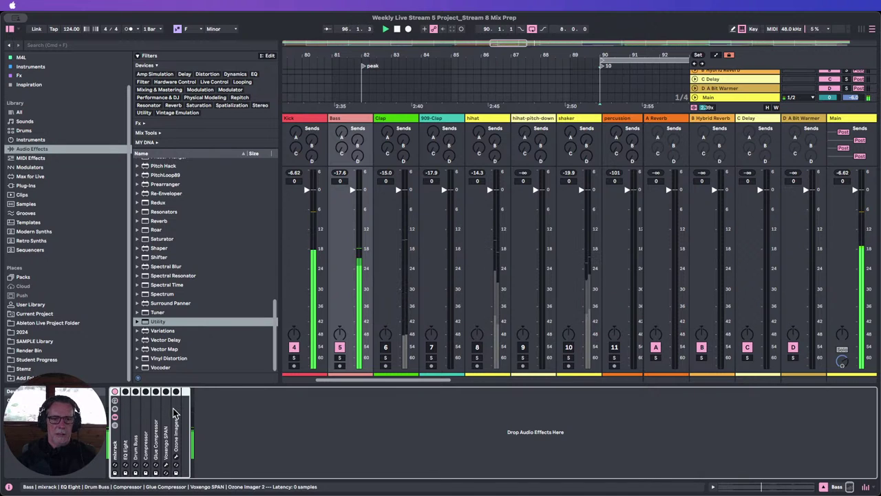
# Check Ozone Imager 2 on the Bass, close it, and open Voxengo SPAN in an enlarged window.
pyautogui.click(177, 459)
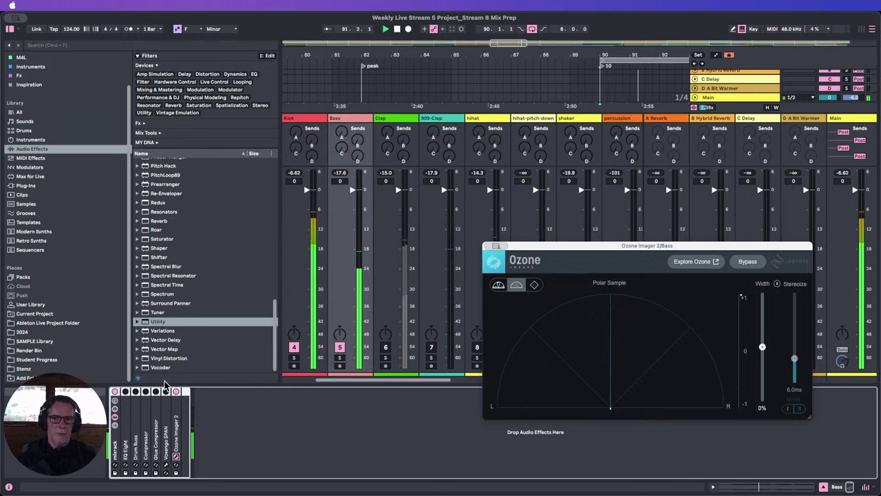
pyautogui.click(176, 456)
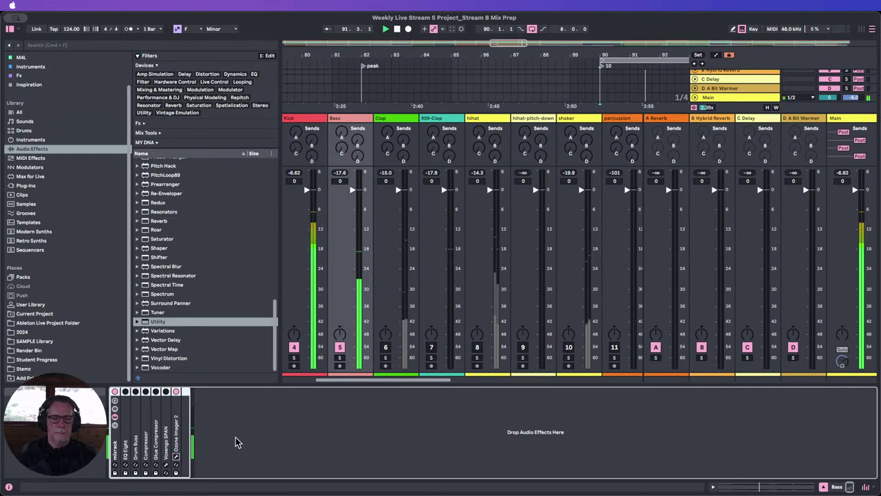
pyautogui.click(165, 464)
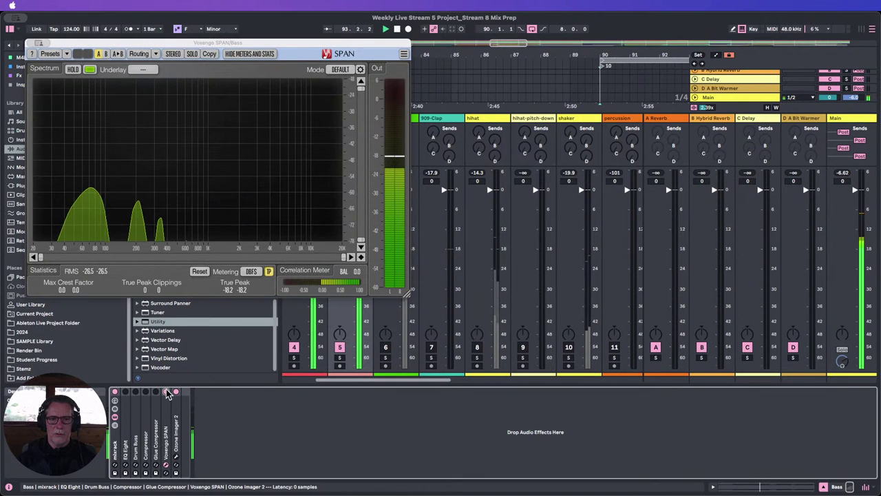
pyautogui.moveTo(299, 42); pyautogui.dragTo(383, 35)
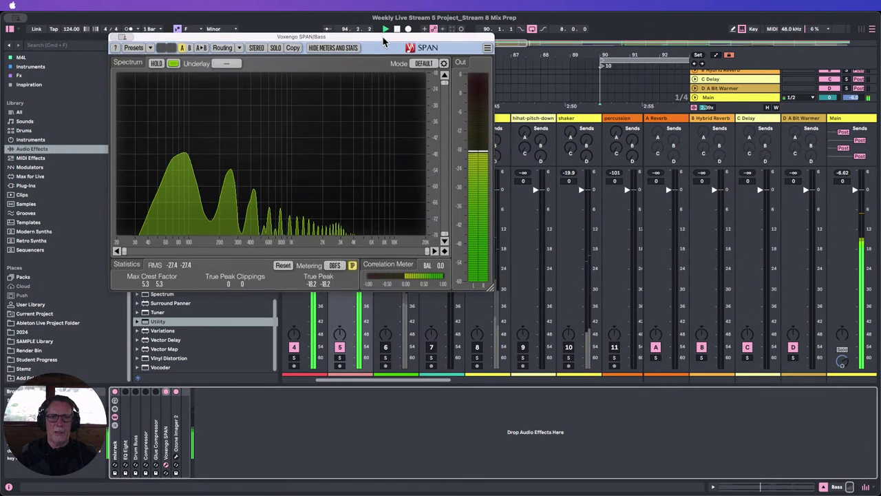
pyautogui.moveTo(490, 290); pyautogui.dragTo(692, 452)
pyautogui.moveTo(285, 34); pyautogui.dragTo(377, 13)
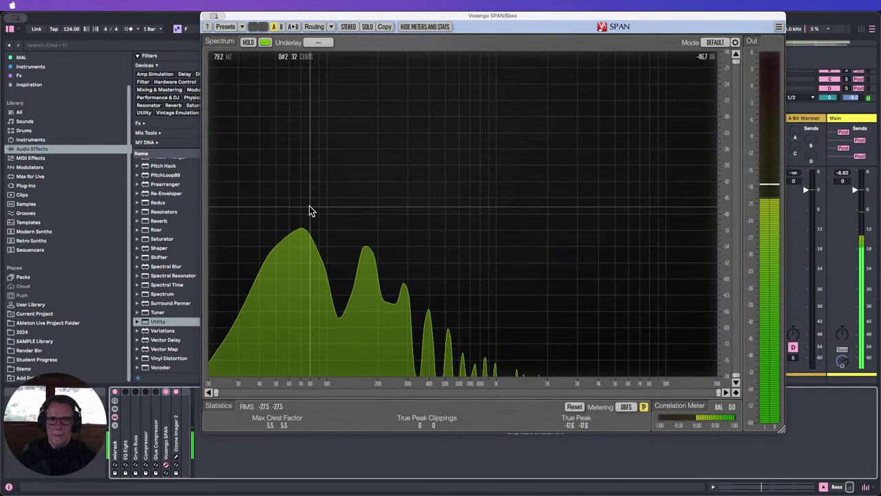
# Set SPAN's spectrum colour to magenta and look through its Preset Manager without loading a preset.
pyautogui.click(265, 42)
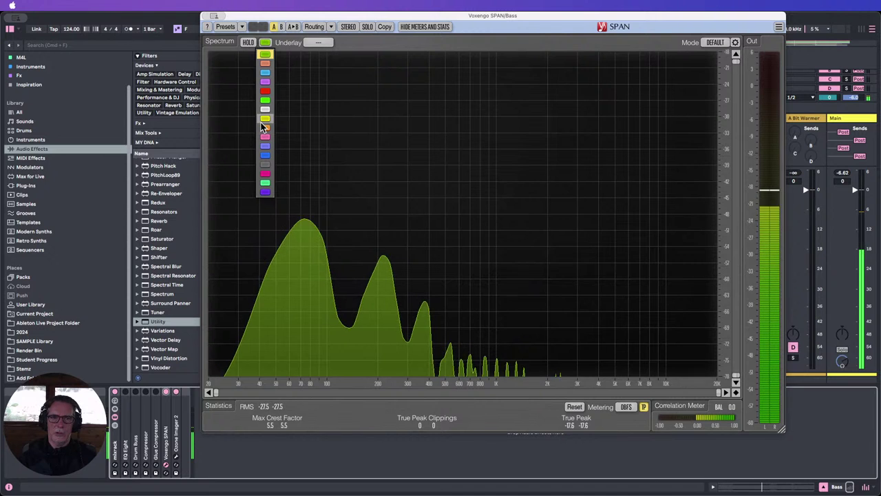
pyautogui.click(269, 178)
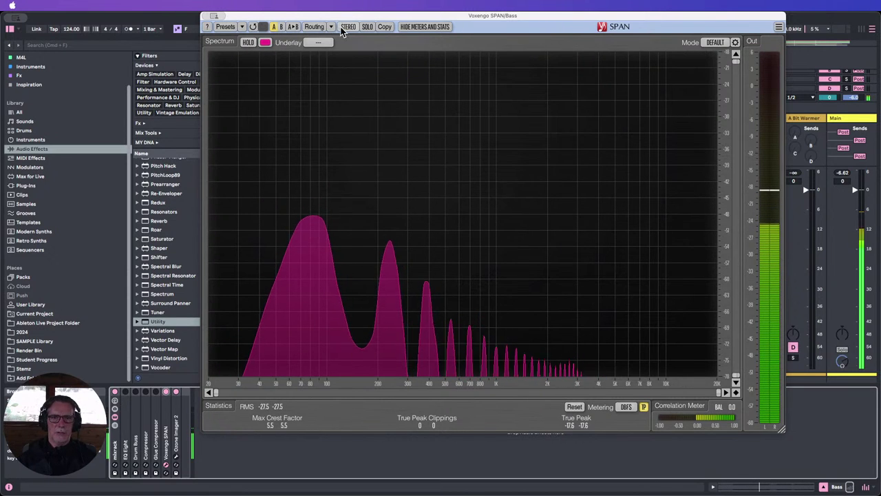
pyautogui.click(232, 28)
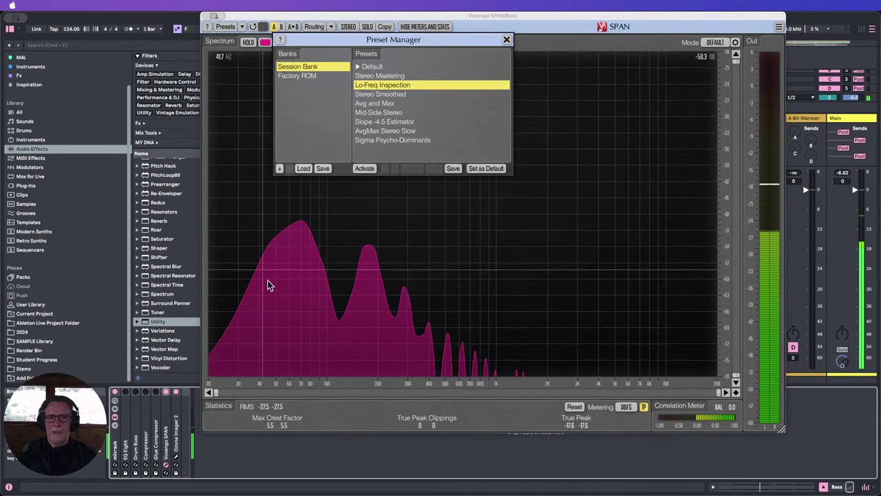
pyautogui.click(505, 41)
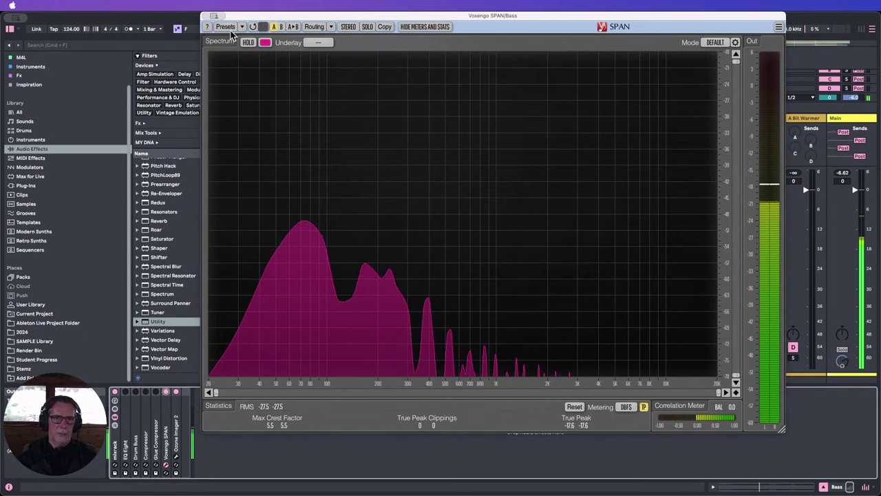
# Turn off Ozone Imager 2 on the Bass and reopen Voxengo SPAN in a shorter window.
pyautogui.click(207, 16)
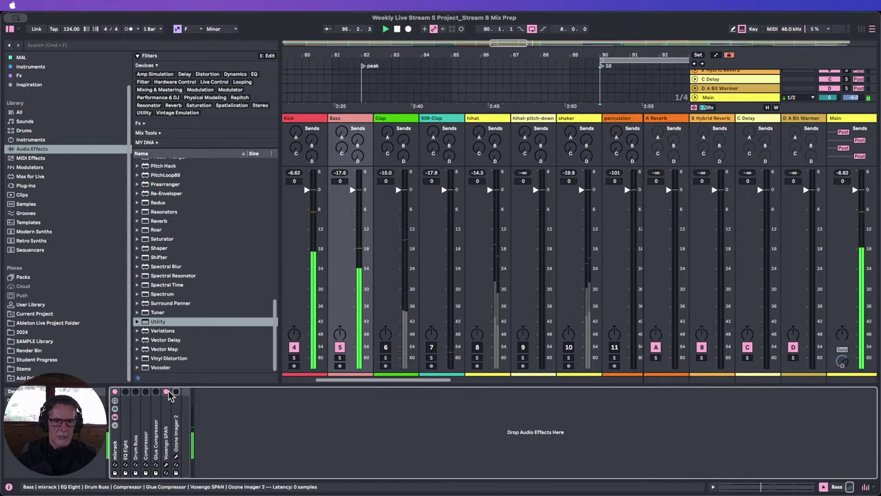
pyautogui.click(166, 466)
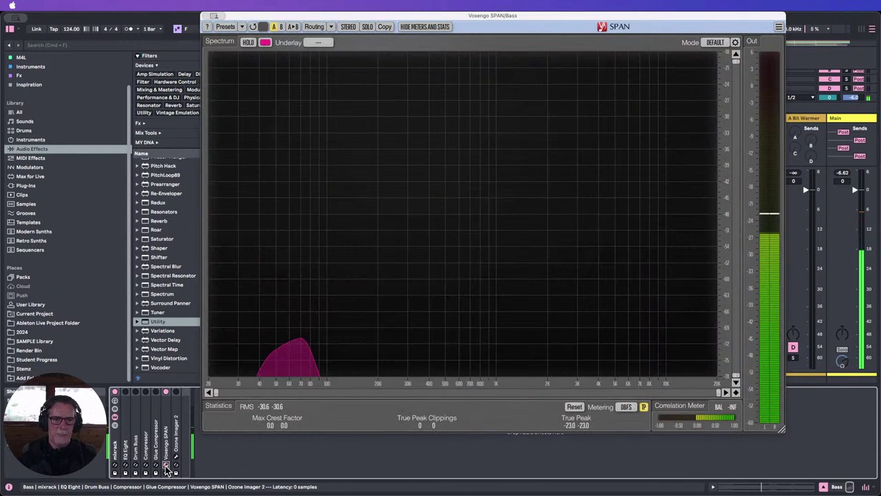
pyautogui.moveTo(783, 432); pyautogui.dragTo(769, 276)
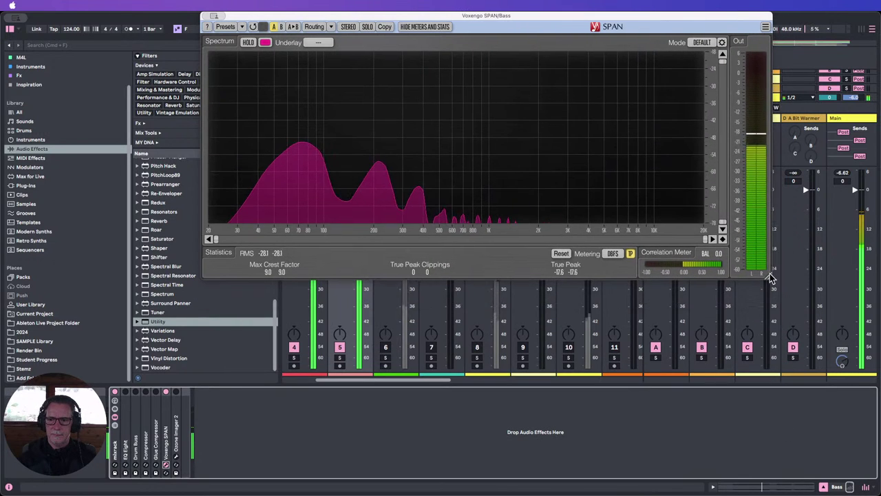
# Unfold the Bass's EQ Eight, switch it to the expanded display and hide the plug-in windows.
pyautogui.doubleClick(126, 446)
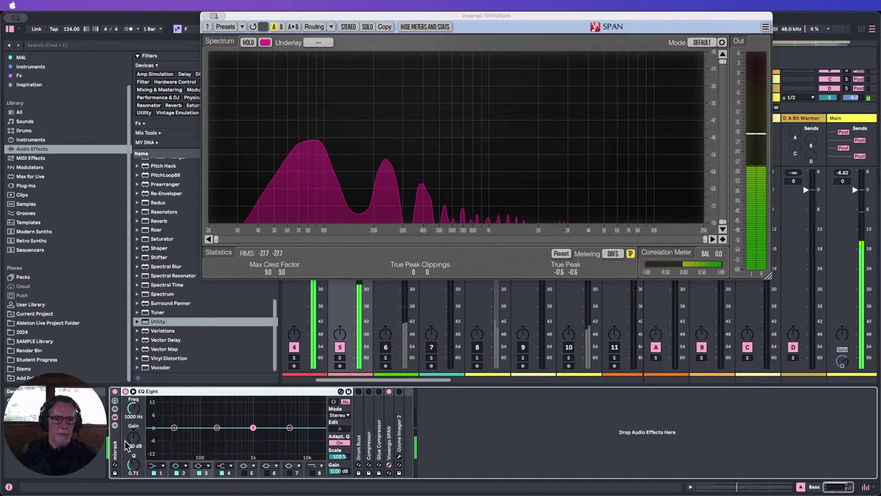
pyautogui.click(133, 391)
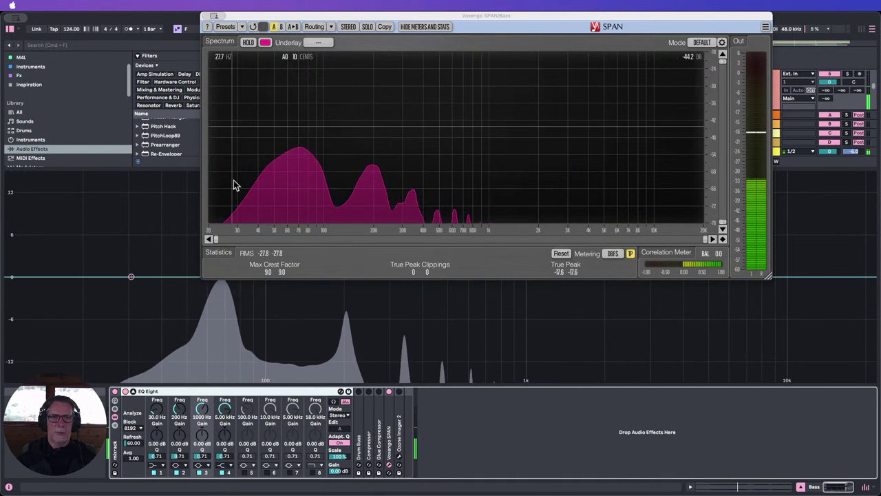
pyautogui.press('super+alt+p')
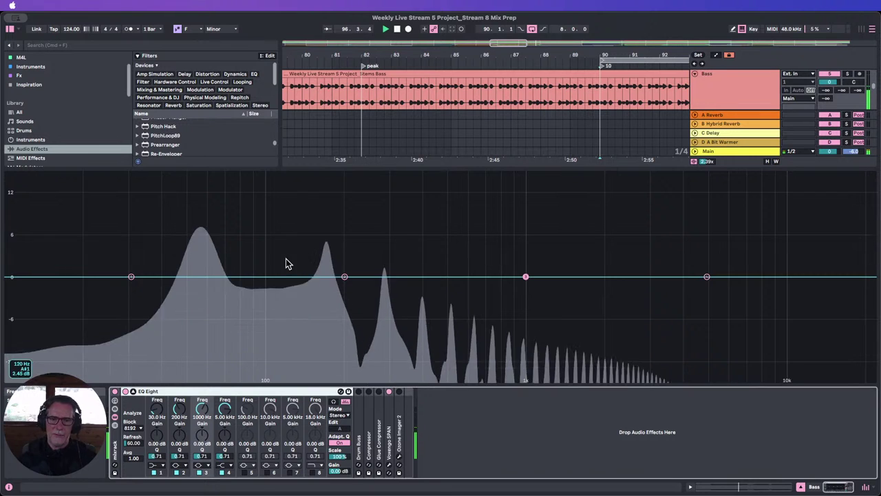
# Turn off bands 2, 3 and 4 in the Bass's EQ Eight.
pyautogui.click(199, 473)
pyautogui.click(199, 472)
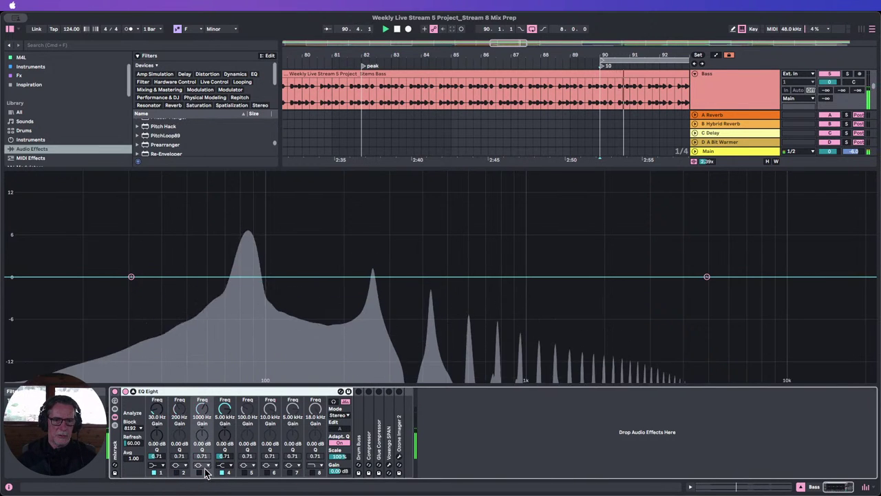
pyautogui.click(222, 472)
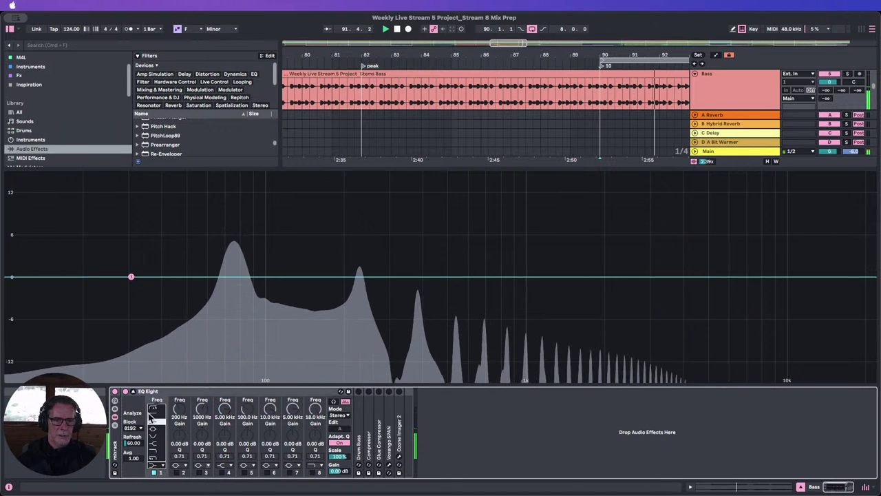
# Change band 1 of the Bass's EQ Eight to a low-cut filter and set its frequency to 90.2 Hz.
pyautogui.click(158, 472)
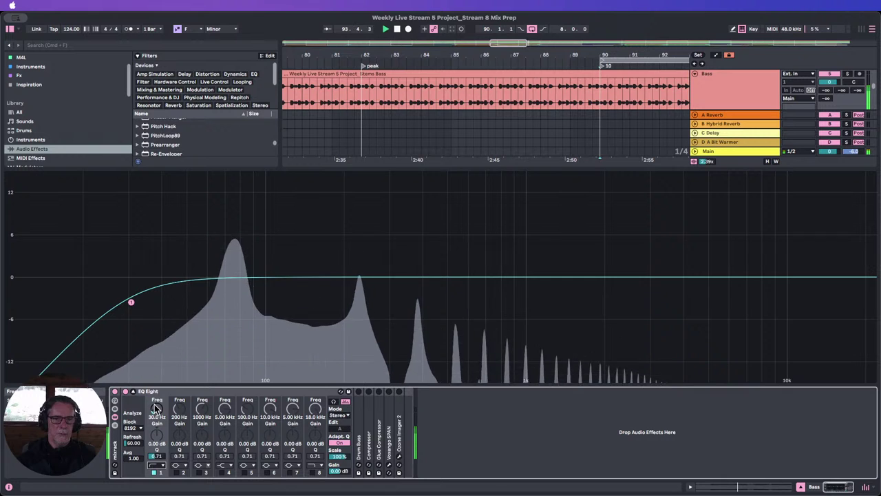
pyautogui.moveTo(154, 409); pyautogui.dragTo(154, 377)
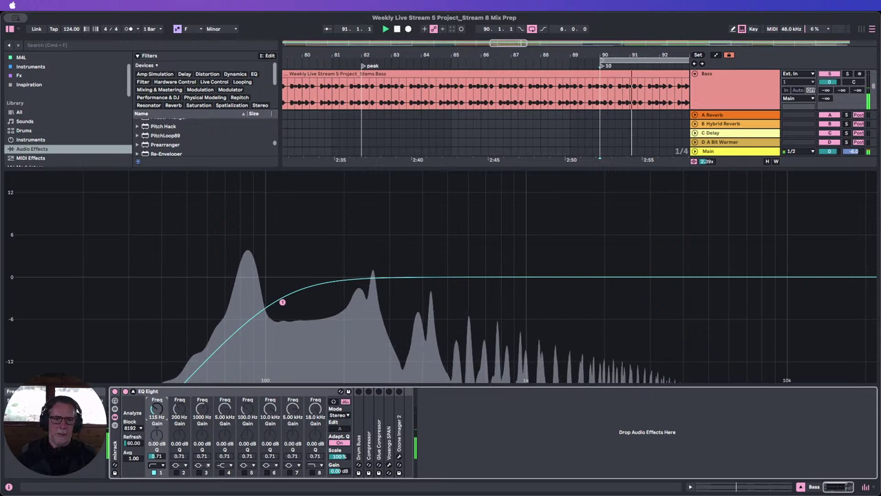
pyautogui.moveTo(157, 408); pyautogui.dragTo(157, 414)
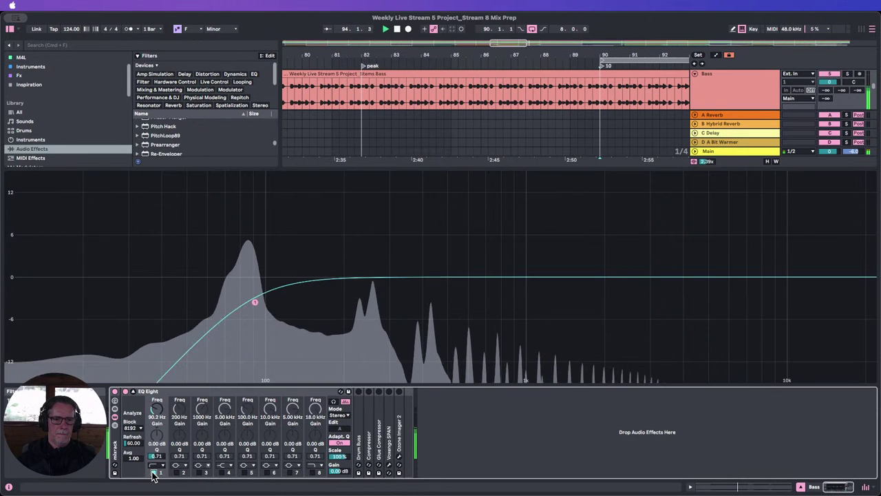
# Compare the Bass with and without the band 1 low cut, and with EQ Eight bypassed and active.
pyautogui.click(152, 473)
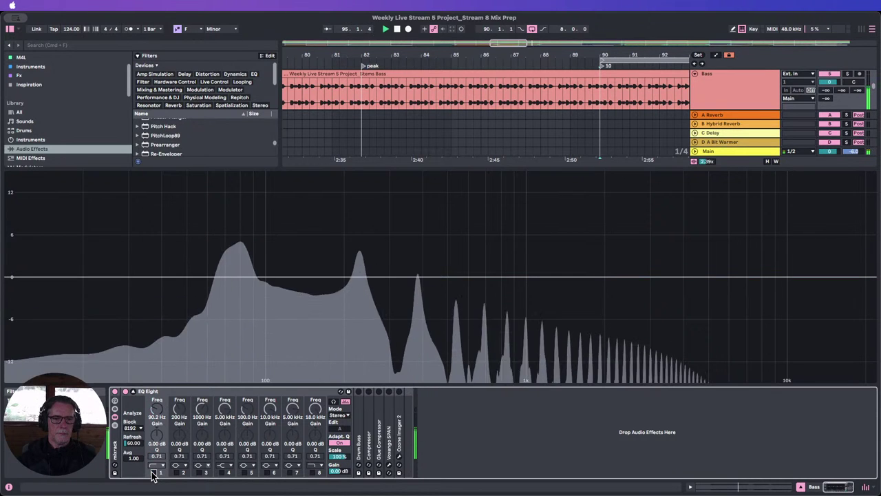
pyautogui.click(153, 473)
pyautogui.click(153, 473)
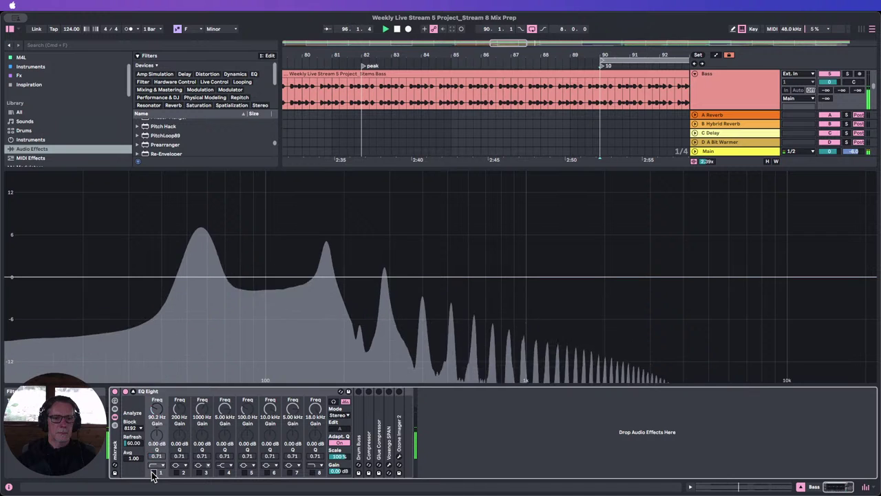
pyautogui.click(153, 473)
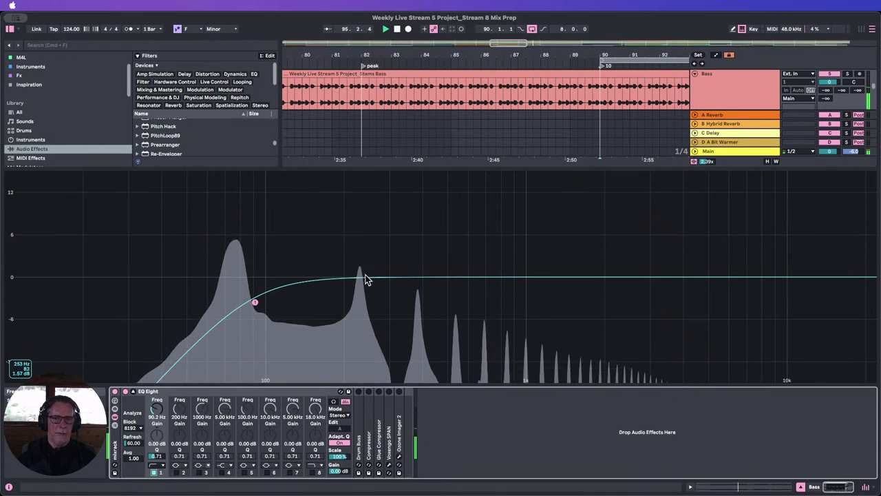
pyautogui.click(125, 392)
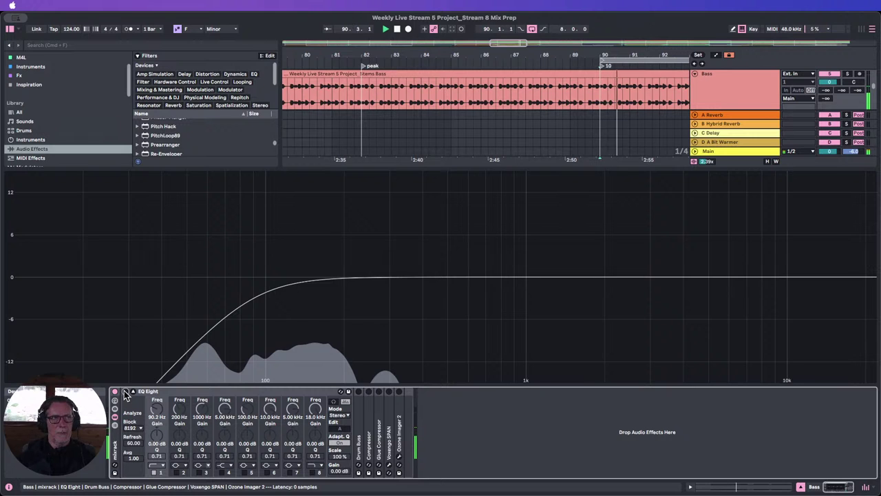
pyautogui.click(124, 392)
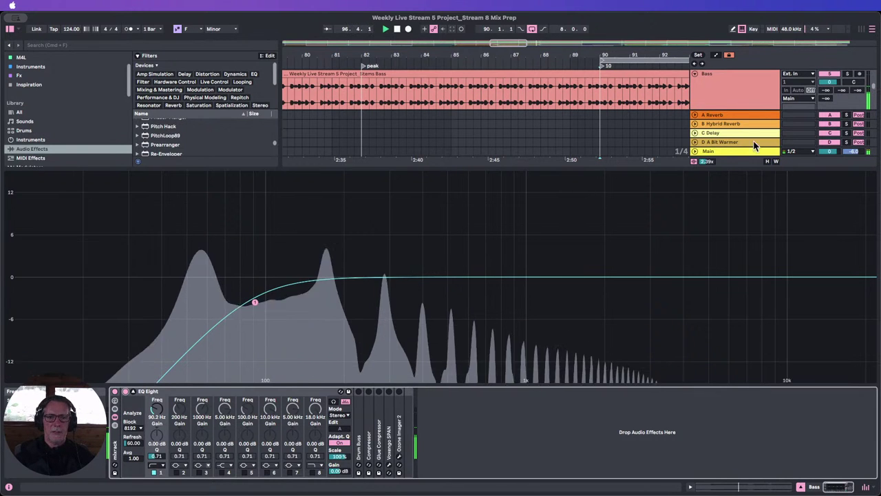
# Open the Kick's mixrack and examine its EQ Eight in the expanded display for the kick's low-frequency peak.
pyautogui.click(801, 487)
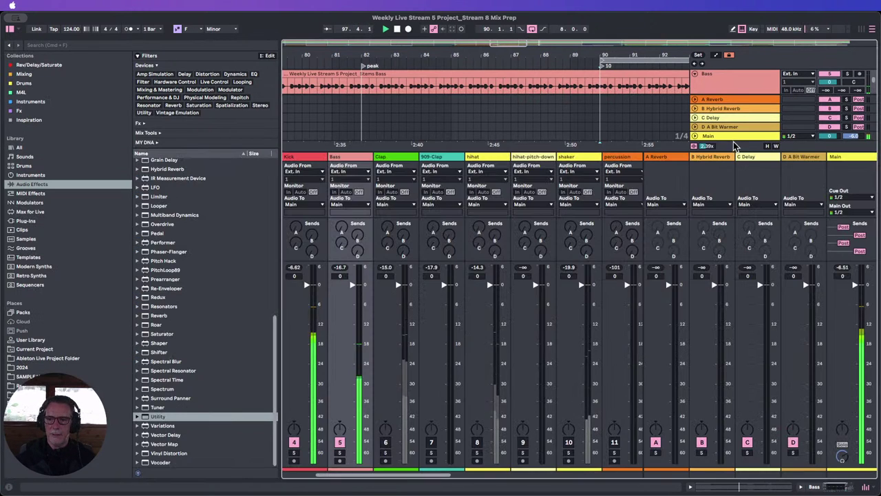
pyautogui.scroll(3, 730, 119)
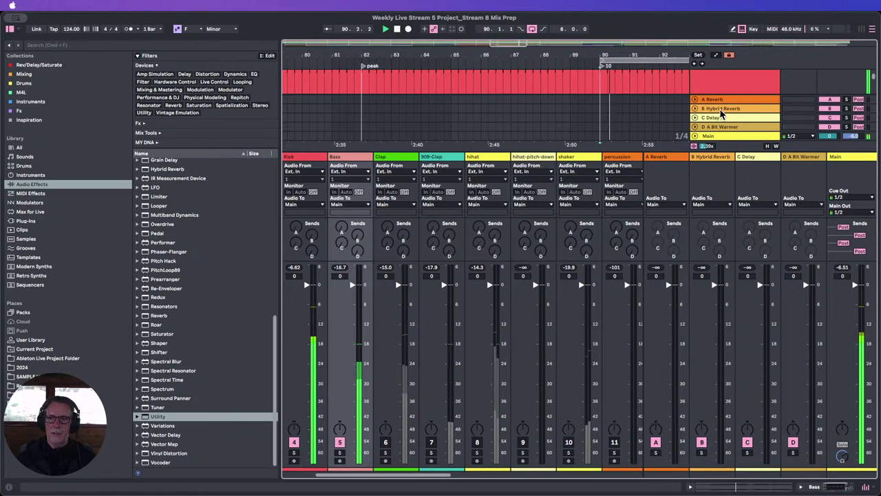
pyautogui.doubleClick(304, 158)
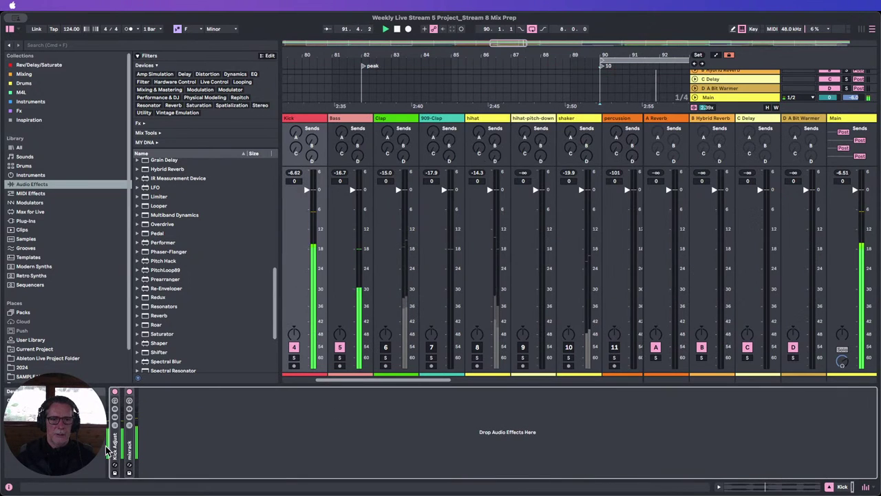
pyautogui.doubleClick(128, 448)
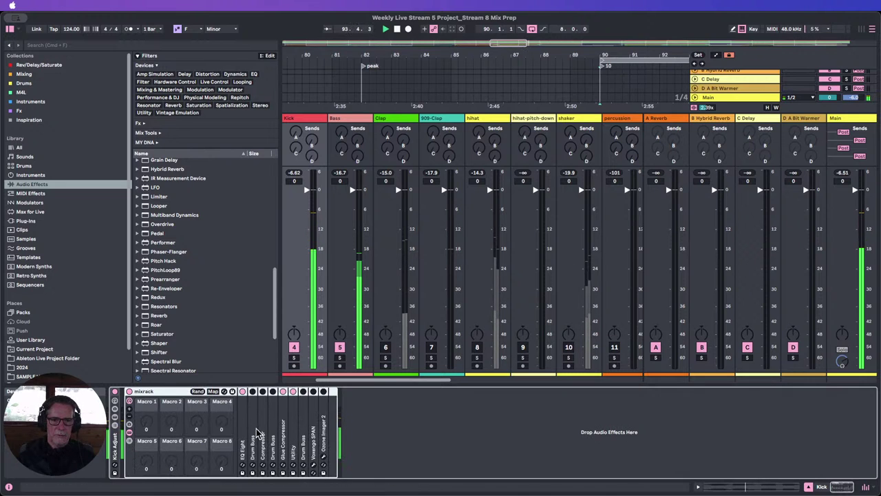
pyautogui.doubleClick(243, 430)
pyautogui.click(250, 405)
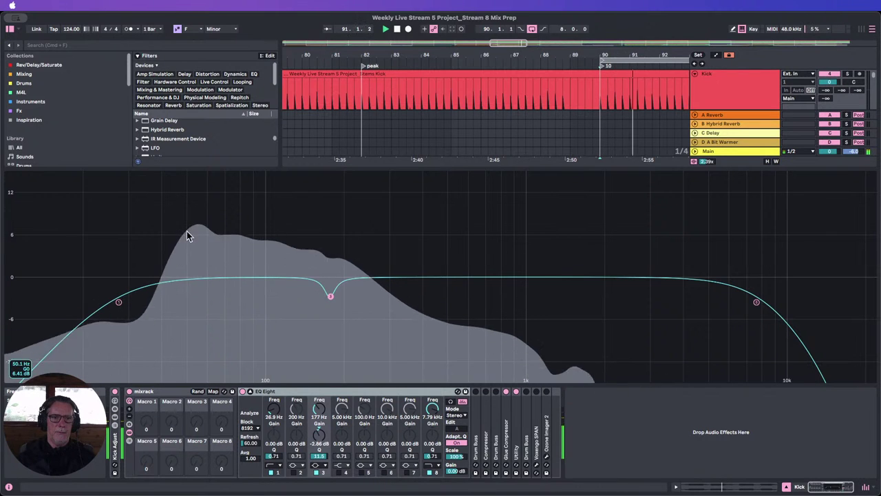
# Select the Bass track in the arrangement to return to its EQ Eight.
pyautogui.scroll(-5, 761, 86)
pyautogui.scroll(-2, 754, 89)
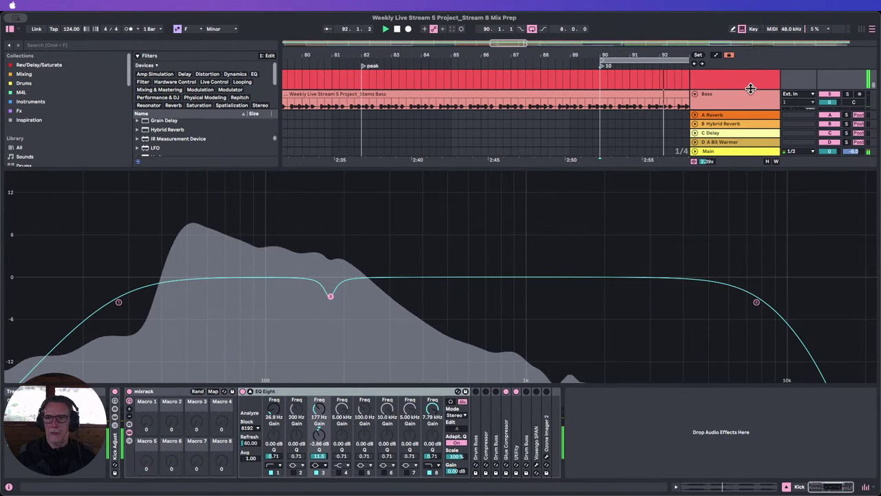
pyautogui.click(750, 94)
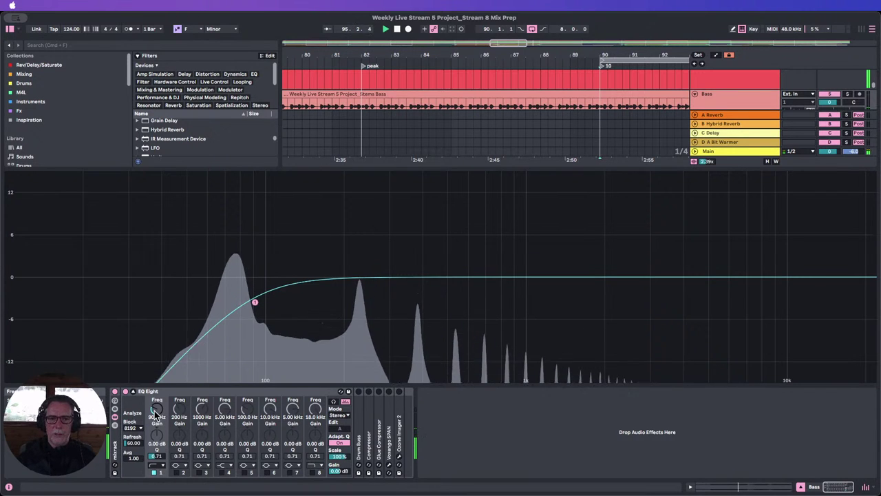
# Toggle the 90.2 Hz low cut in the Bass's EQ Eight off and on to compare the low end.
pyautogui.click(155, 474)
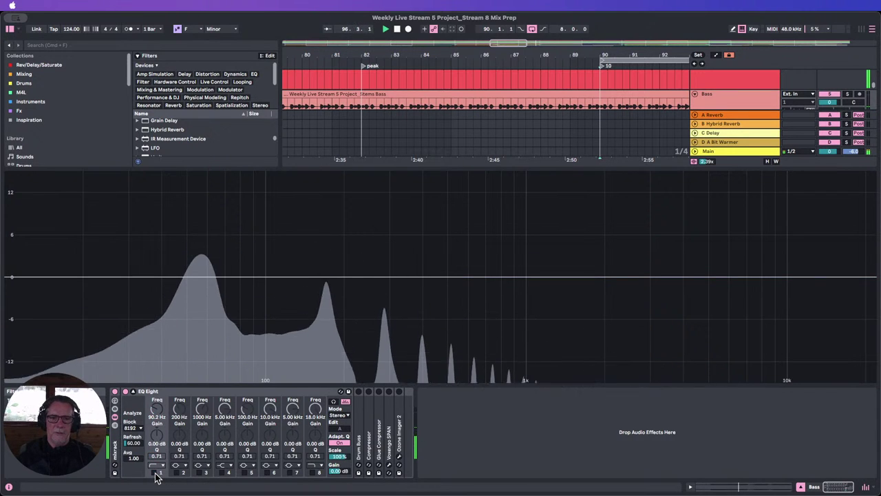
pyautogui.click(155, 474)
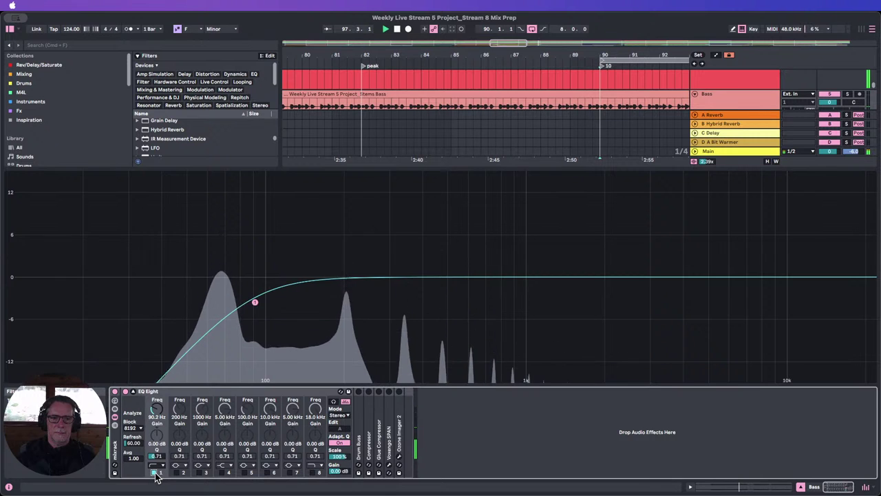
pyautogui.click(155, 474)
pyautogui.click(155, 473)
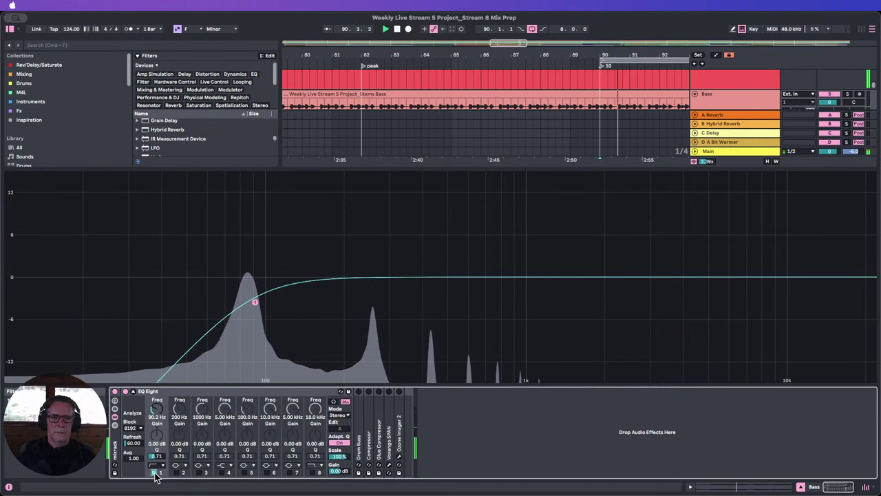
# Lower the band 1 low-cut frequency in the Bass's EQ Eight to 70.6 Hz and compare it off and on.
pyautogui.click(155, 473)
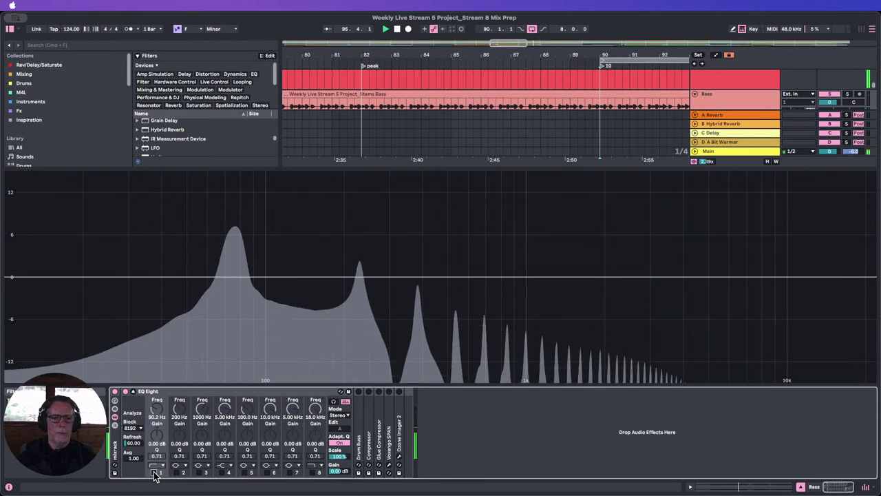
pyautogui.click(153, 473)
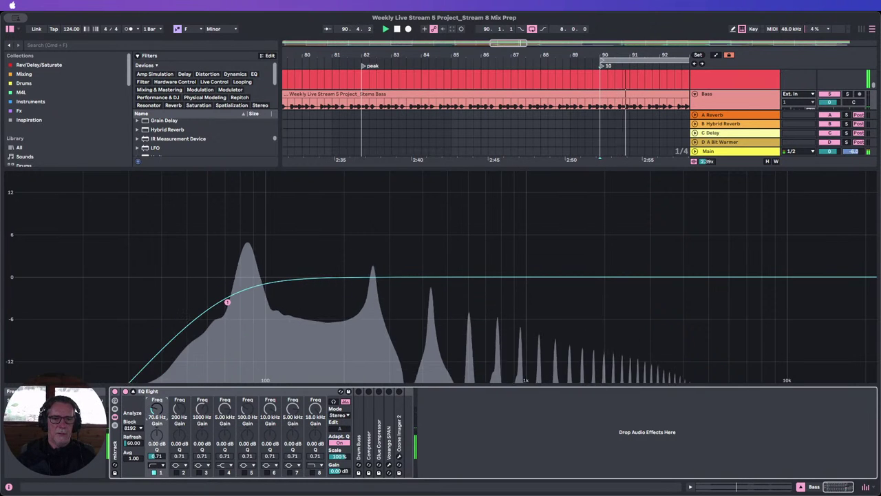
pyautogui.click(154, 473)
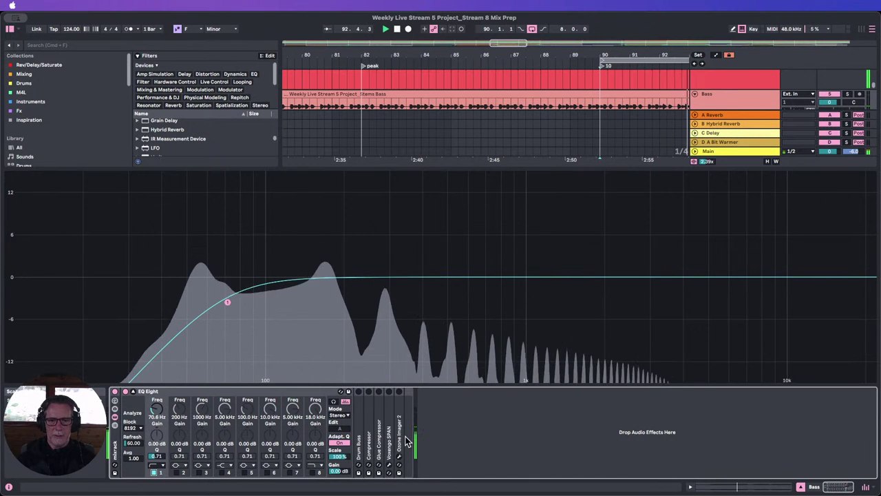
# Duplicate the Bass's EQ Eight, turn band 1 off in the original, and leave the copy bypassed and collapsed.
pyautogui.click(155, 391)
pyautogui.press('super+d')
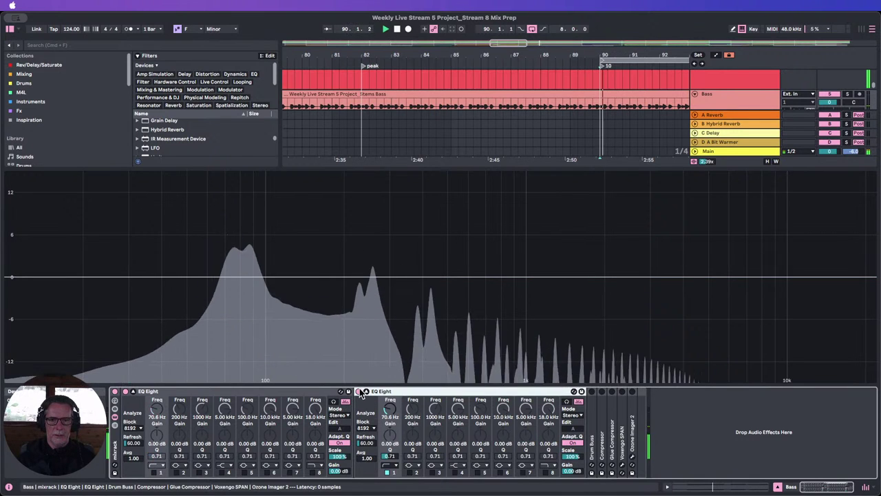
pyautogui.doubleClick(382, 392)
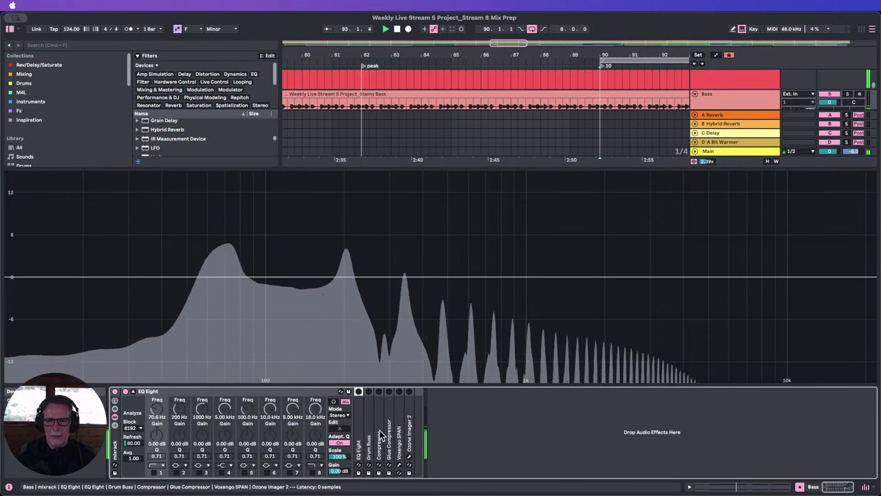
# Expand and switch on the Compressor in the Bass's mixrack, and set its threshold to -16.8 dB.
pyautogui.doubleClick(378, 404)
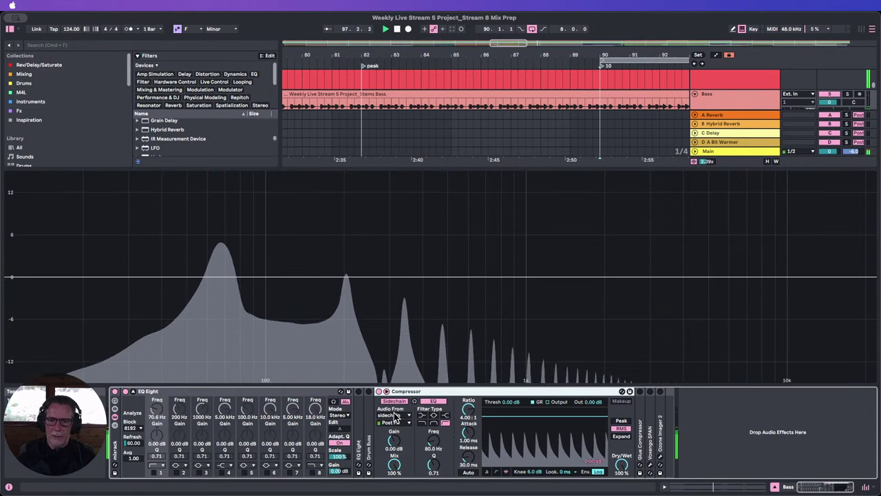
pyautogui.click(487, 473)
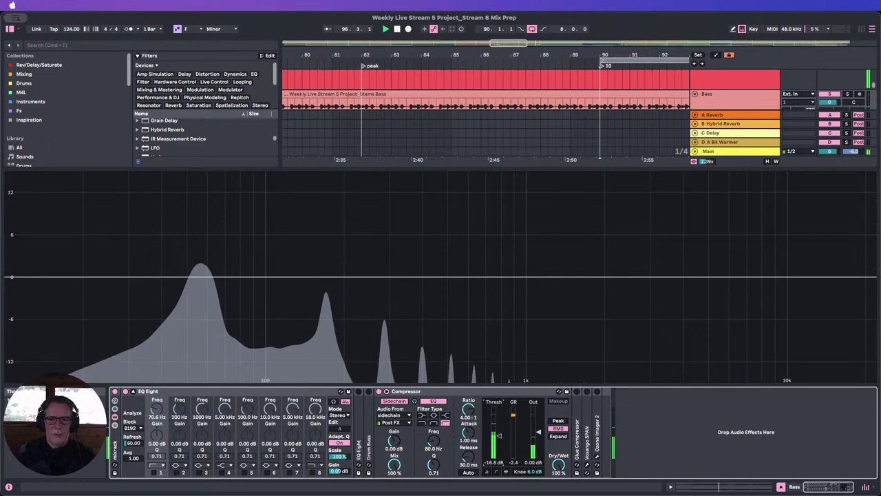
pyautogui.click(508, 471)
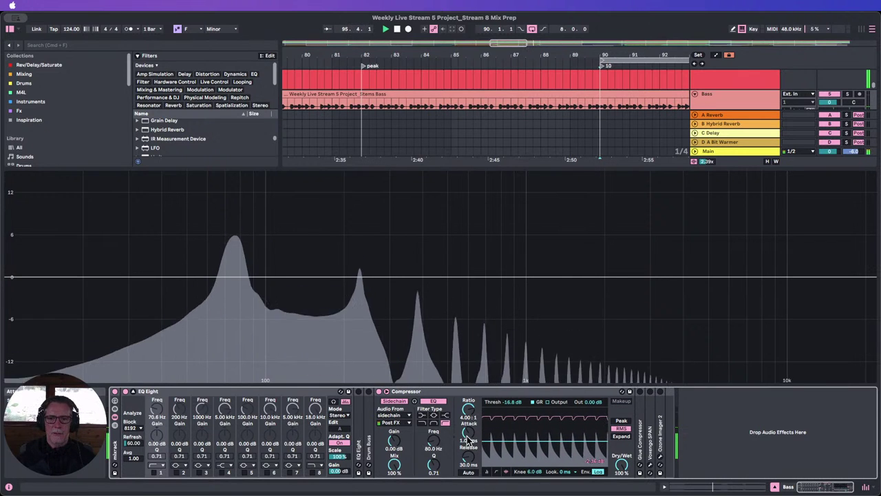
# Try a 913 ms attack and a 1.01 s release on the Bass's Compressor, restoring each setting after listening.
pyautogui.moveTo(468, 434); pyautogui.dragTo(468, 365)
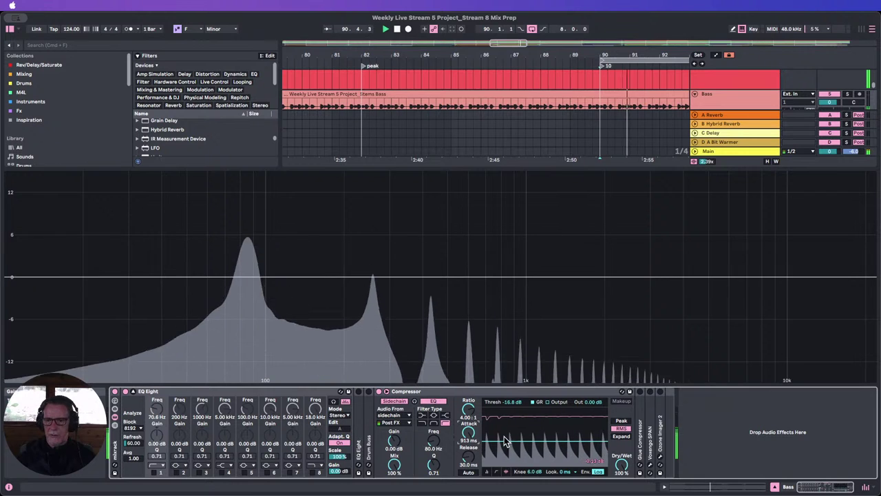
pyautogui.moveTo(467, 433); pyautogui.dragTo(467, 465)
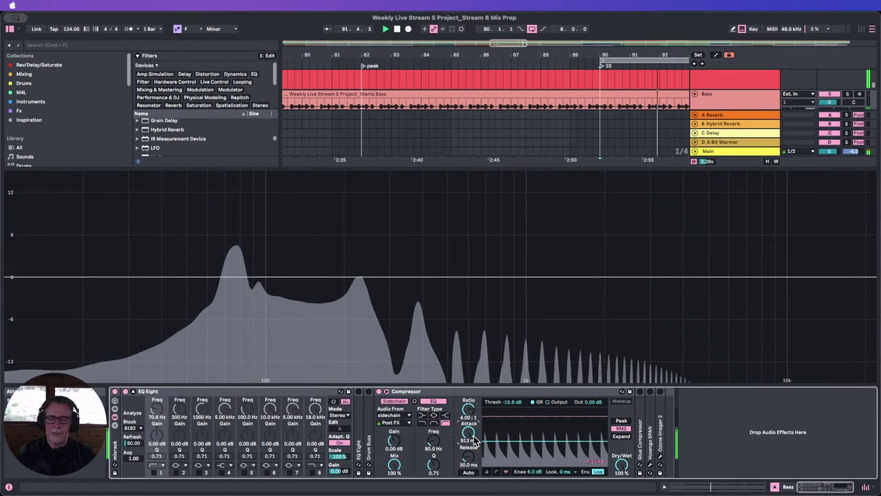
pyautogui.doubleClick(466, 434)
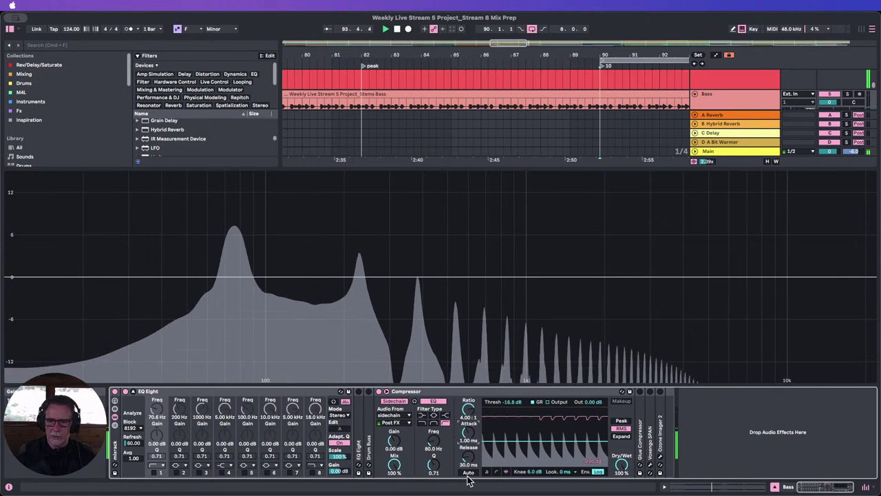
pyautogui.moveTo(467, 459); pyautogui.dragTo(467, 430)
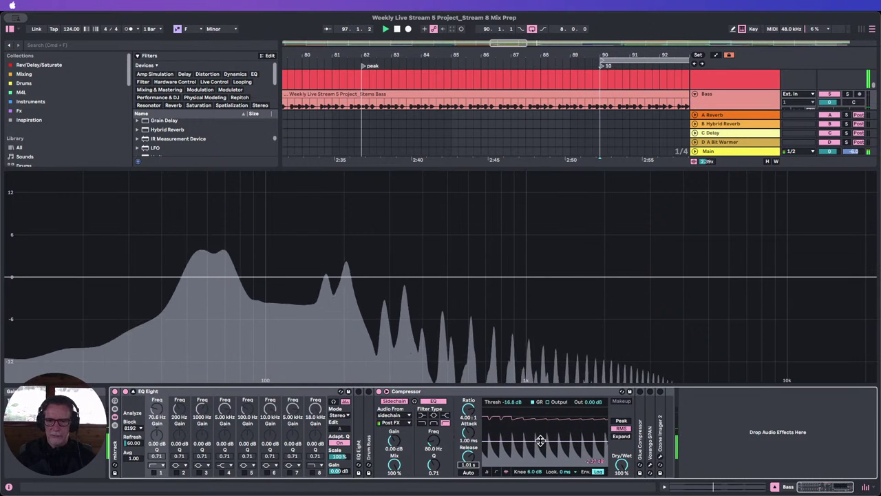
pyautogui.press('super+z')
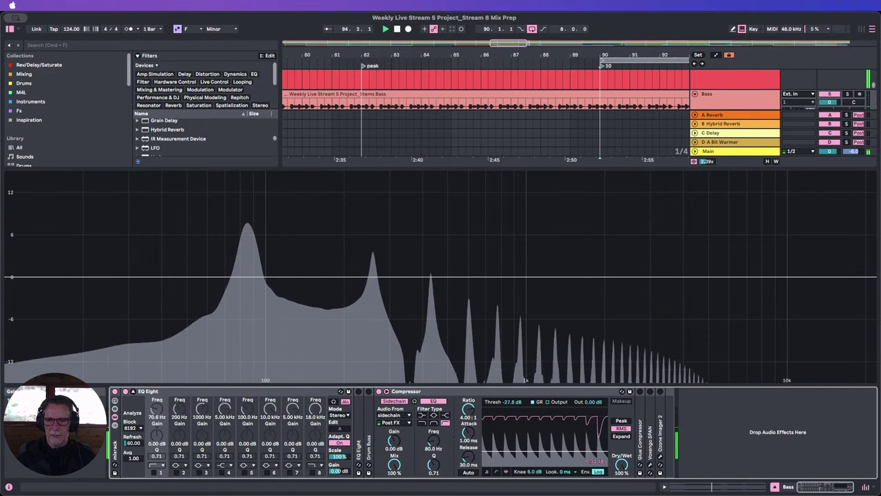
# Try lower and higher thresholds on the Bass's Compressor, and settle on -20.1 dB.
pyautogui.moveTo(512, 402)
pyautogui.mouseDown()
pyautogui.moveTo(512, 434)
pyautogui.moveTo(513, 411)
pyautogui.mouseUp()
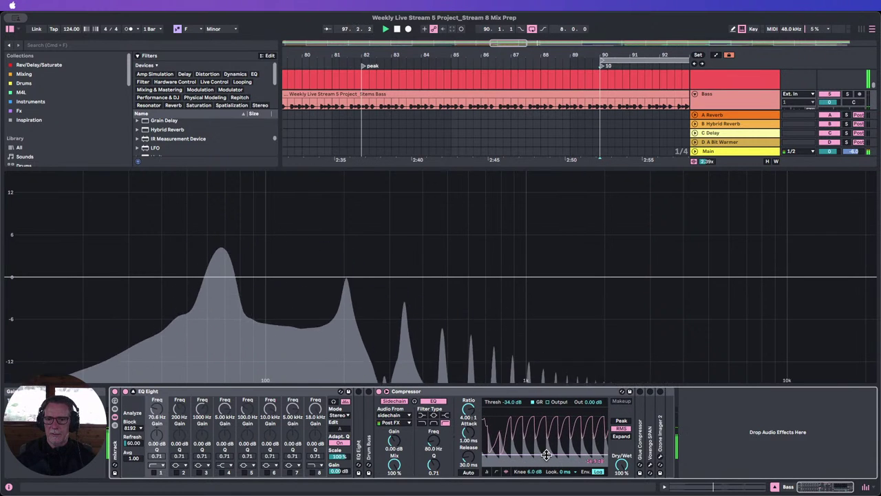
pyautogui.moveTo(547, 455); pyautogui.dragTo(547, 439)
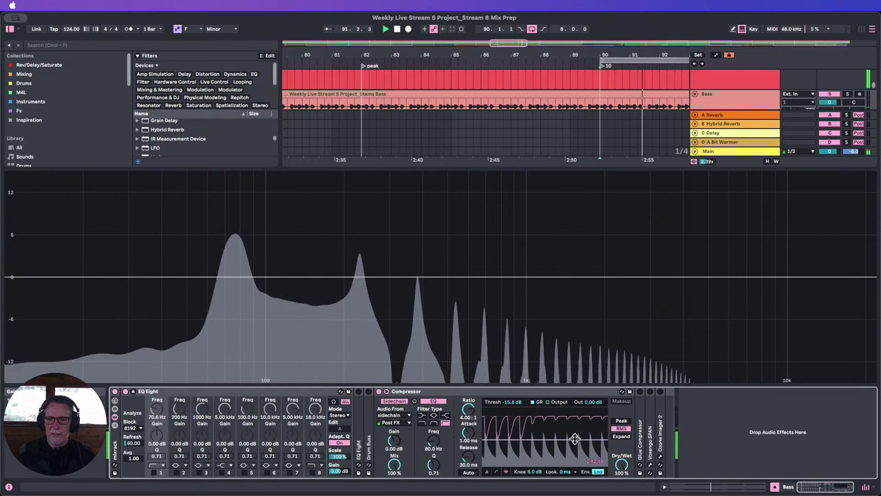
pyautogui.moveTo(559, 440)
pyautogui.mouseDown()
pyautogui.moveTo(558, 431)
pyautogui.moveTo(559, 445)
pyautogui.mouseUp()
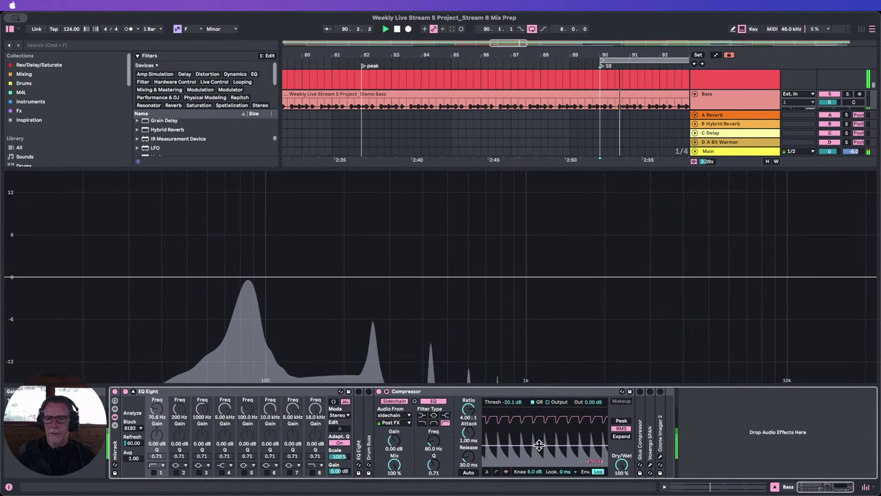
# Try an 8:1 ratio on the Bass's Compressor, and return the ratio to 4:1.
pyautogui.click(468, 418)
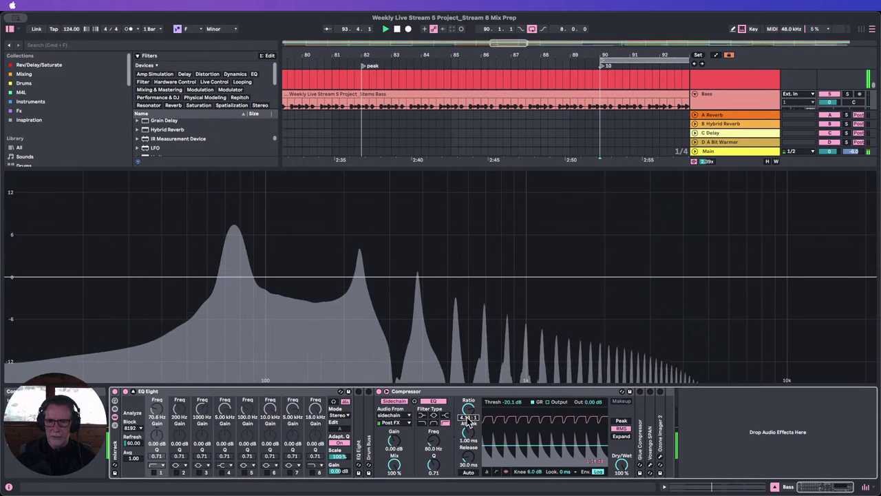
pyautogui.write('8')
pyautogui.press('Return')
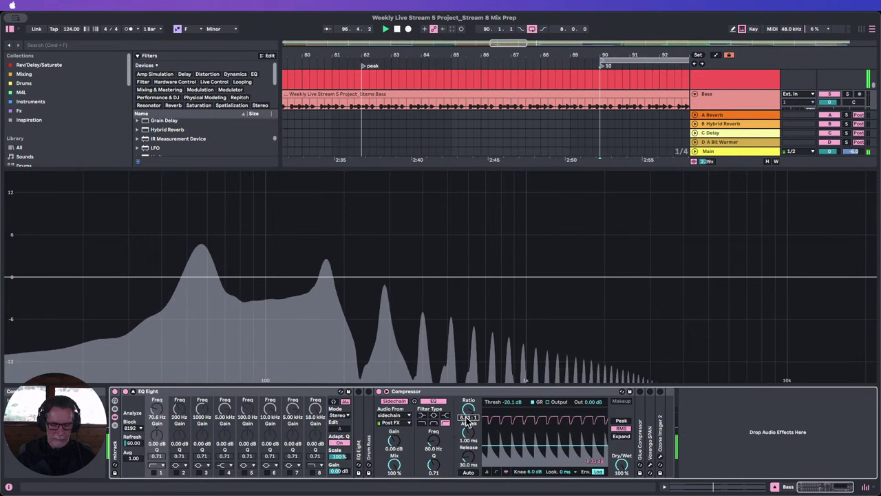
pyautogui.write('40')
pyautogui.press('Return')
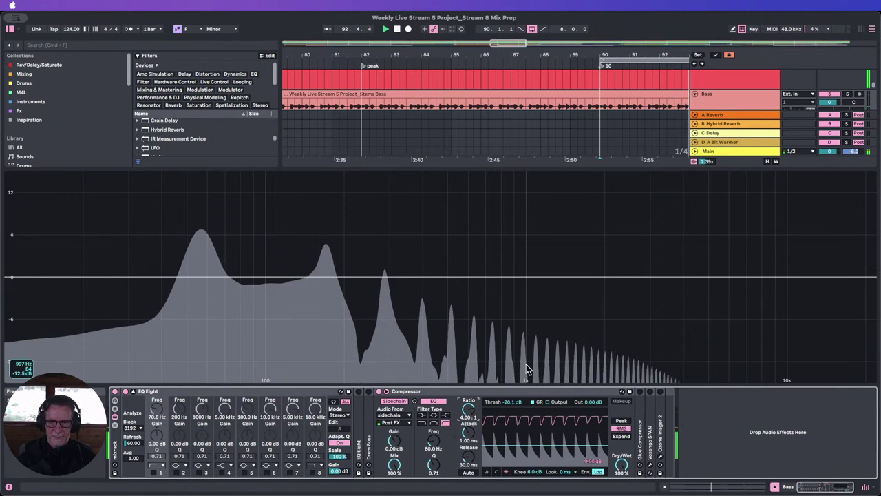
# Compare the Bass with its Compressor bypassed and active.
pyautogui.click(384, 400)
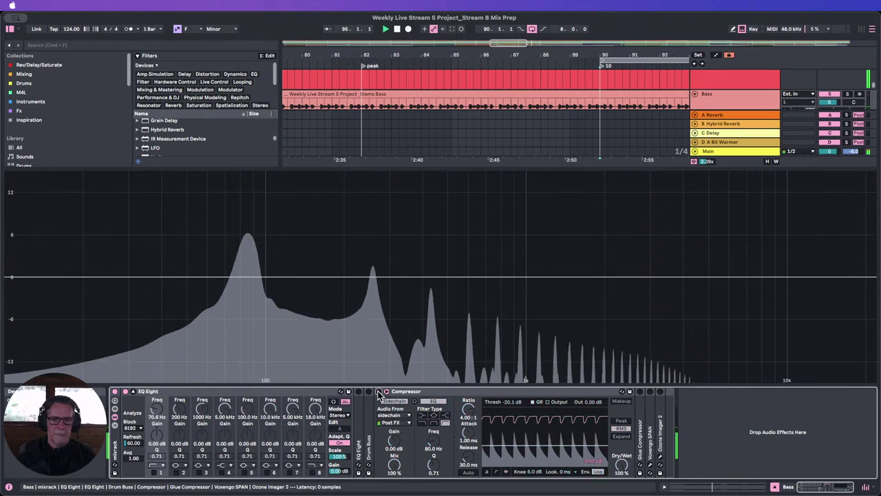
pyautogui.click(379, 392)
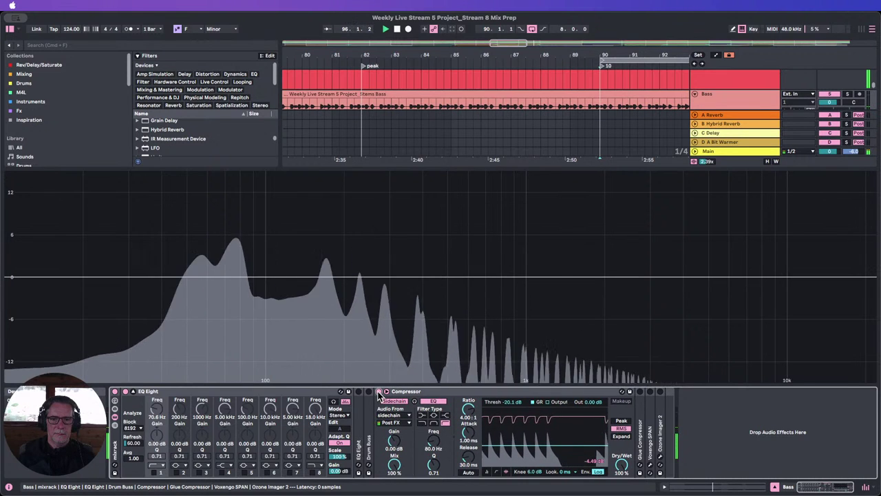
# Raise the Compressor's output to 1.69 dB and switch its activity graph from gain reduction to output.
pyautogui.click(497, 472)
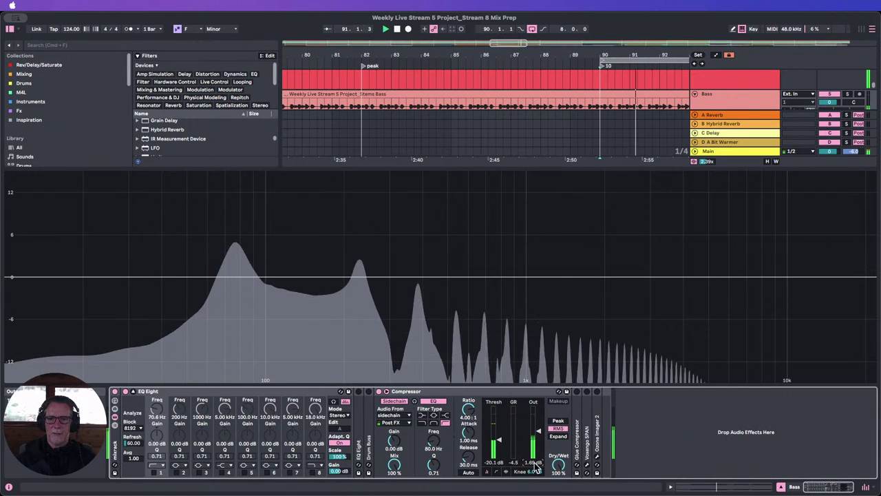
pyautogui.click(497, 472)
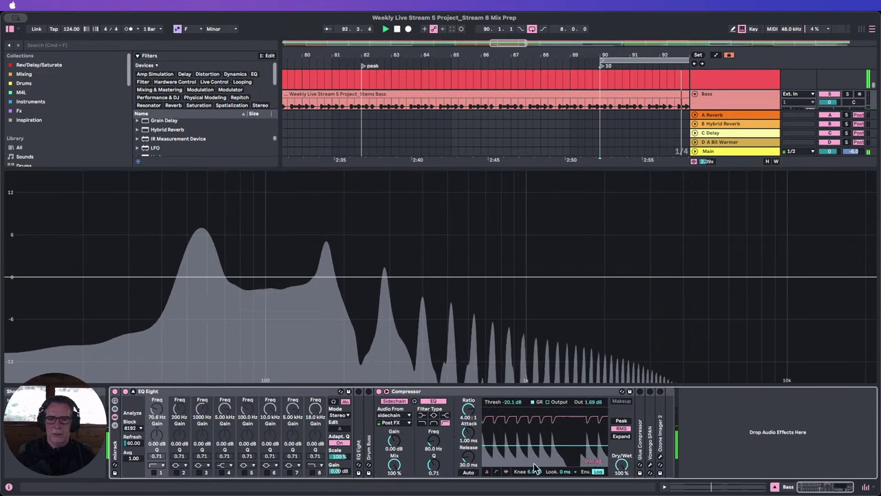
pyautogui.click(548, 402)
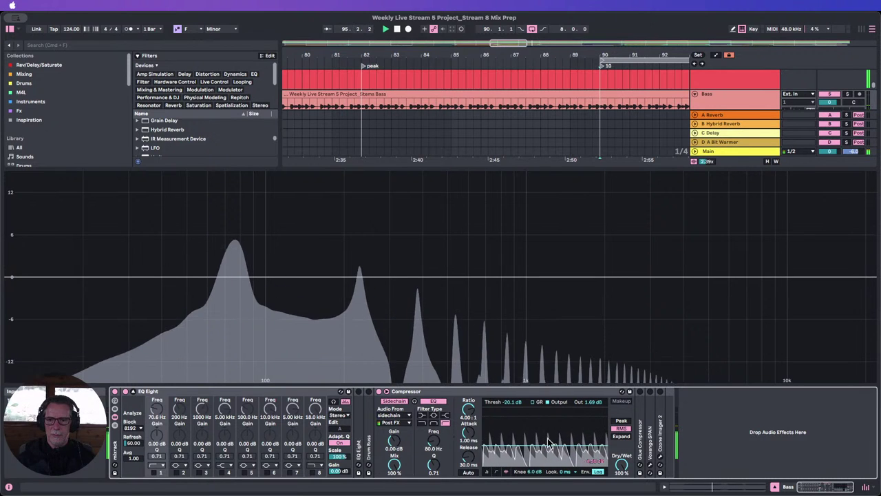
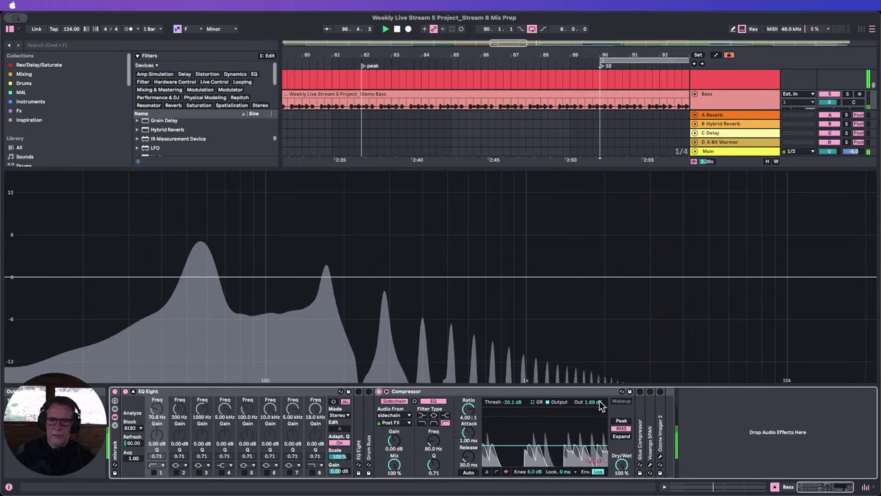
# Compare the Bass's level with the Compressor bypassed and active, using its meter view and briefly muting the track.
pyautogui.click(487, 473)
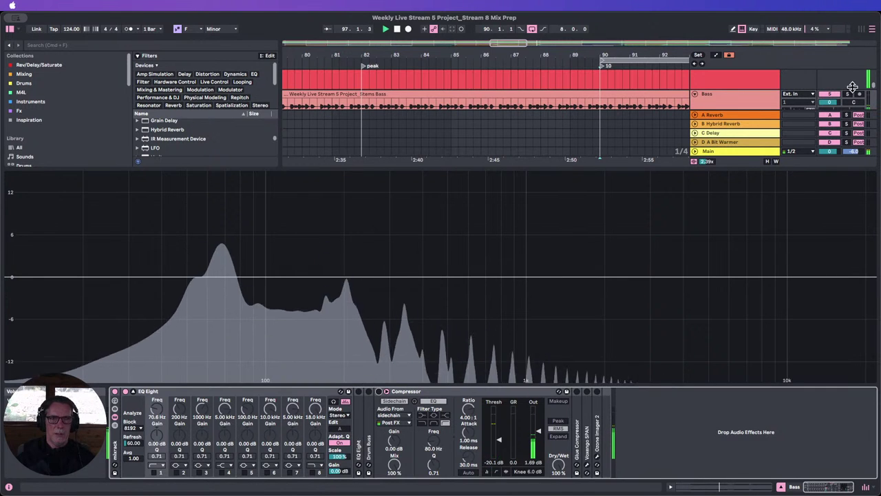
pyautogui.click(832, 95)
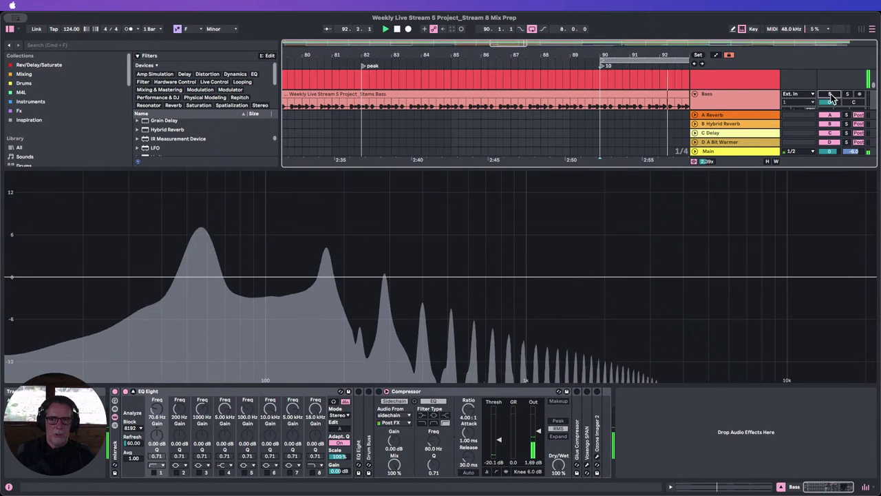
pyautogui.click(831, 95)
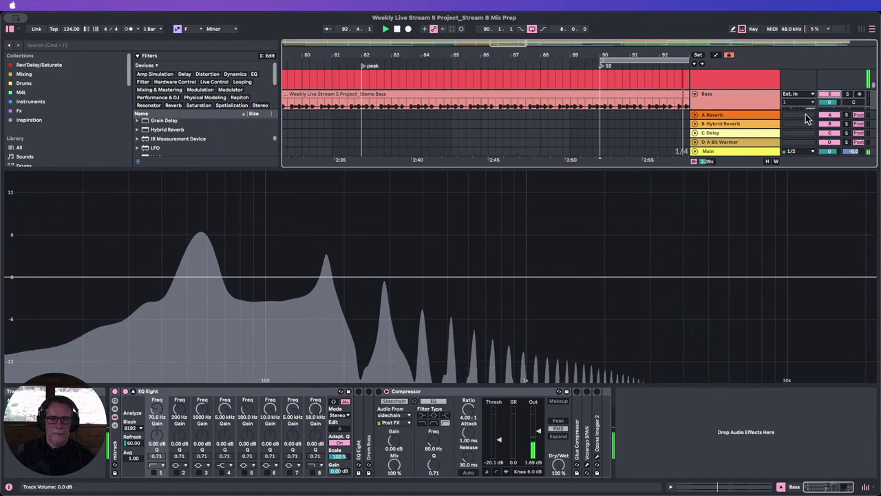
pyautogui.click(378, 392)
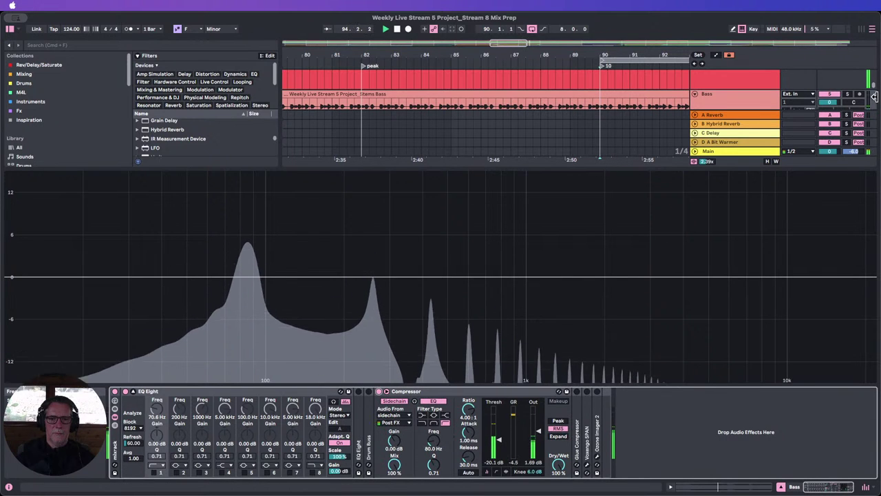
pyautogui.click(831, 95)
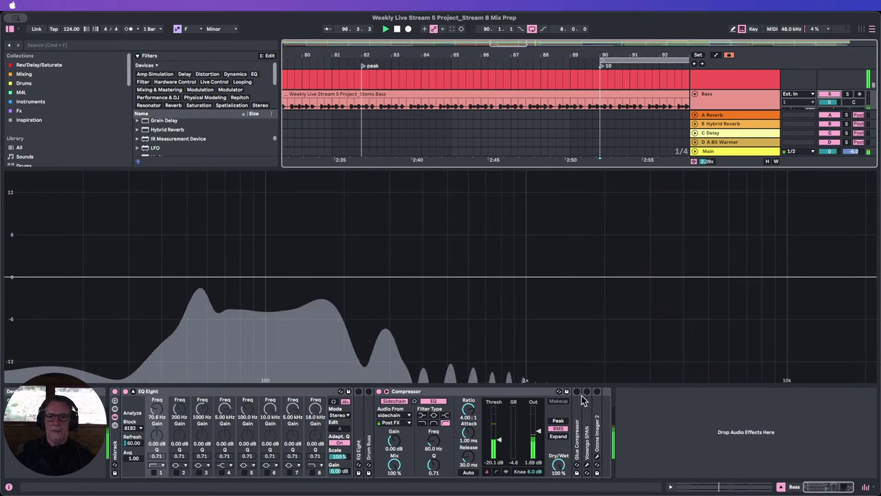
# Collapse the Compressor in the Bass's mixrack and solo the Bass track.
pyautogui.doubleClick(423, 391)
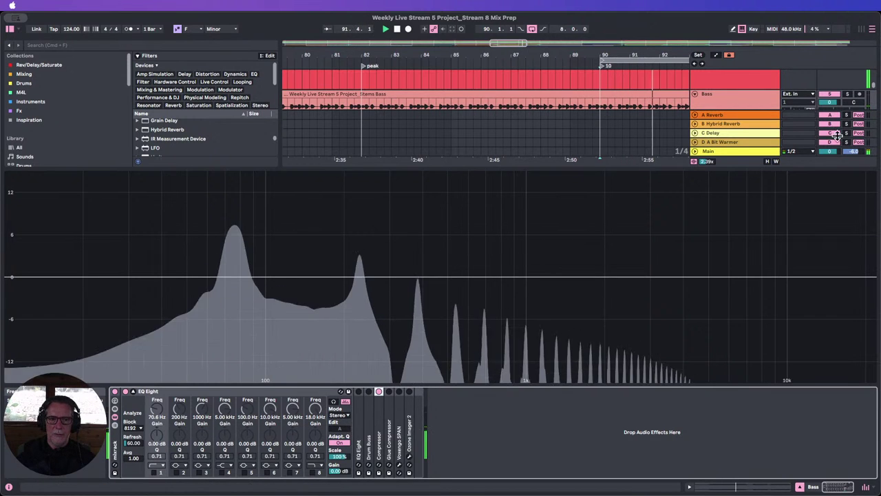
pyautogui.click(847, 94)
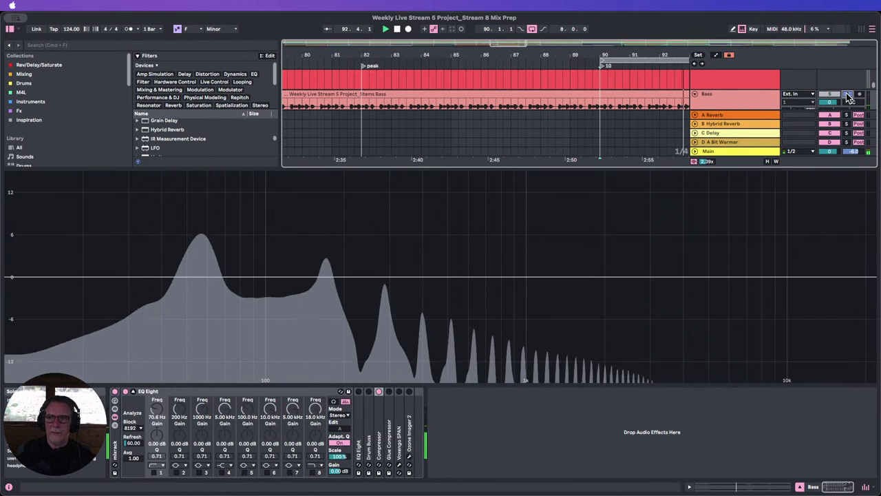
# Compare the soloed Bass with the Compressor bypassed and active while watching its spectrum.
pyautogui.click(378, 391)
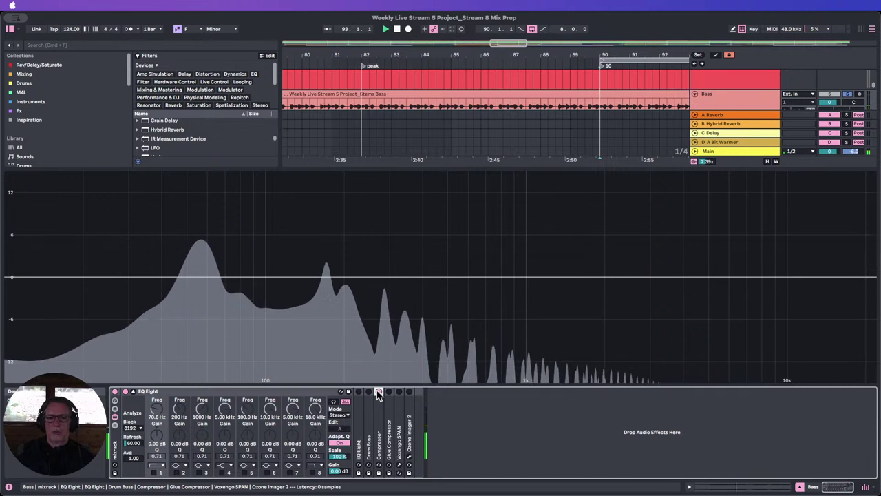
pyautogui.click(378, 392)
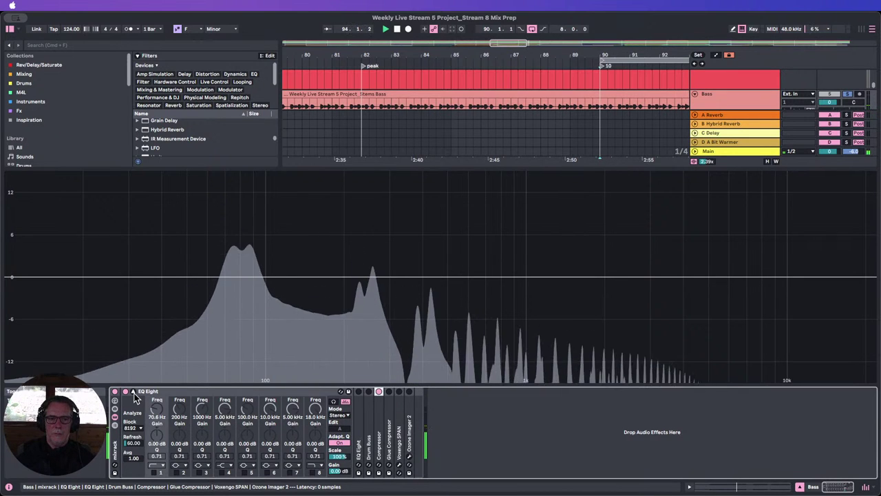
# Fold and deactivate the first EQ Eight in the Bass's mixrack, and activate and unfold the second EQ Eight instead.
pyautogui.click(145, 393)
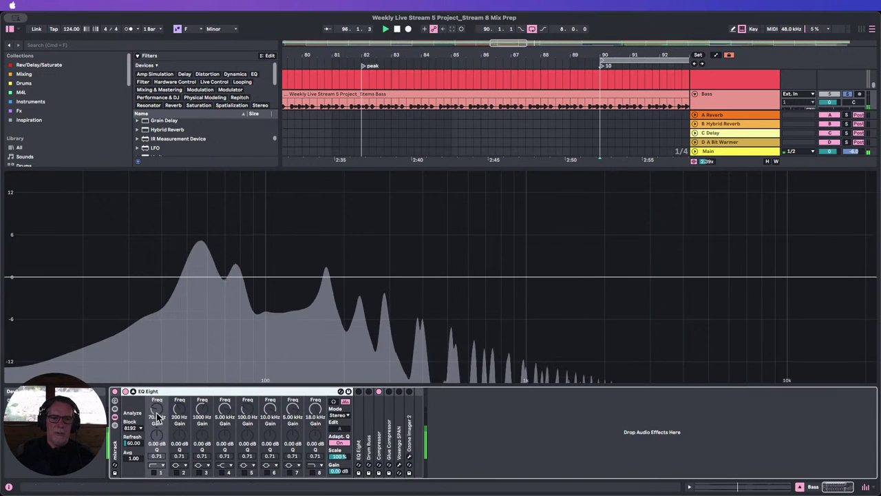
pyautogui.click(445, 415)
pyautogui.click(134, 391)
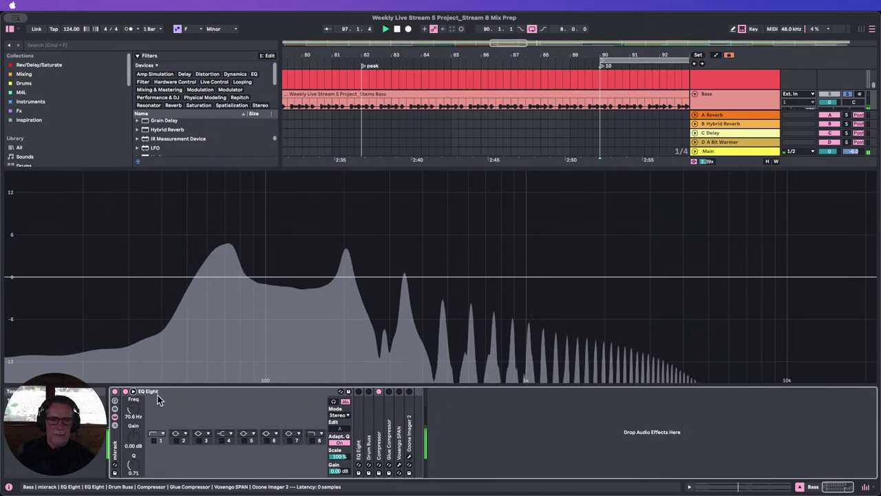
pyautogui.doubleClick(150, 393)
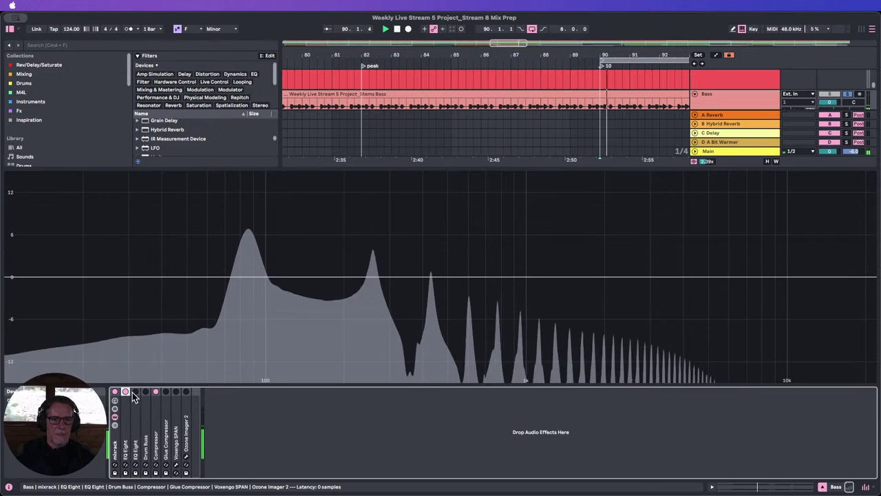
pyautogui.click(126, 391)
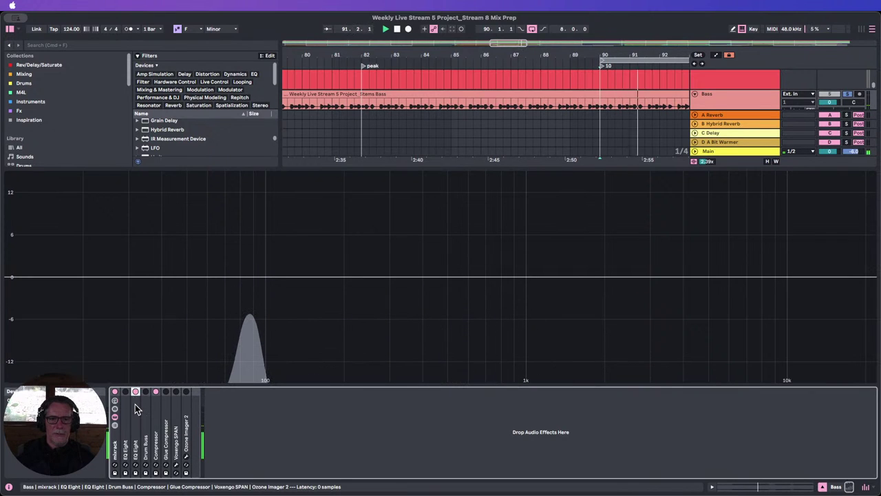
pyautogui.doubleClick(135, 404)
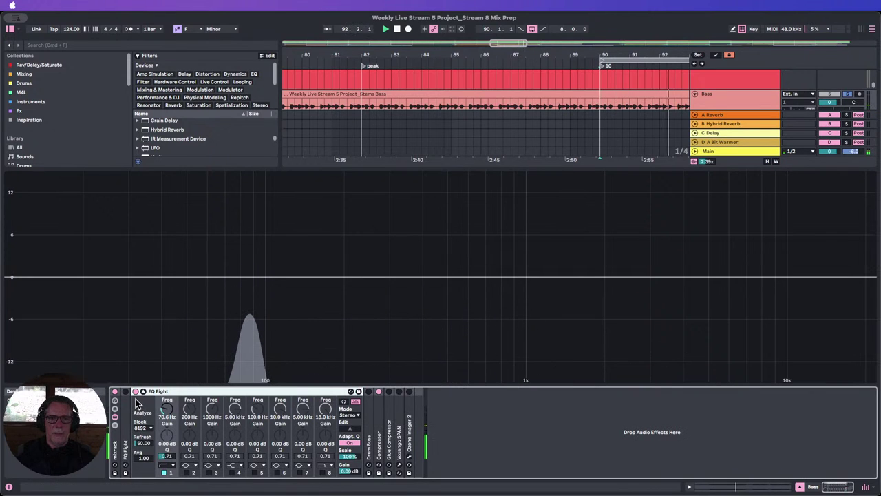
# Play from locator 10 and compare the soloed Bass with the second EQ Eight's band 1 low cut off and on.
pyautogui.click(603, 66)
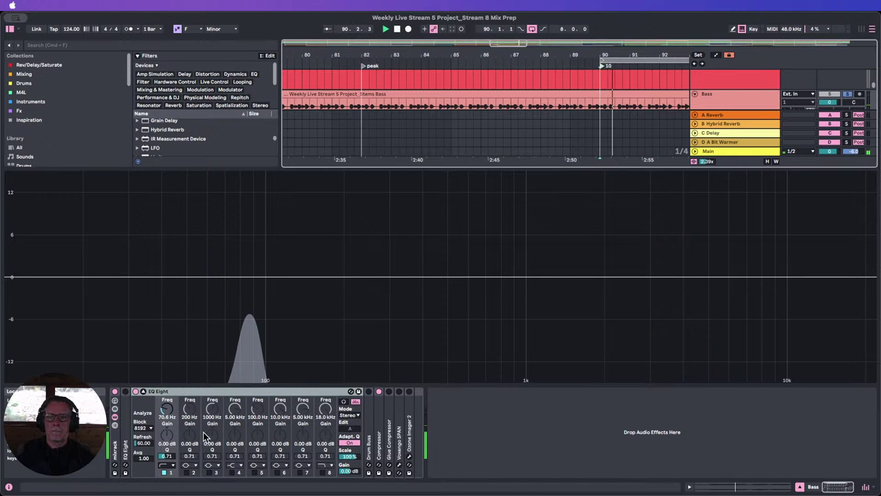
pyautogui.click(142, 392)
pyautogui.click(142, 392)
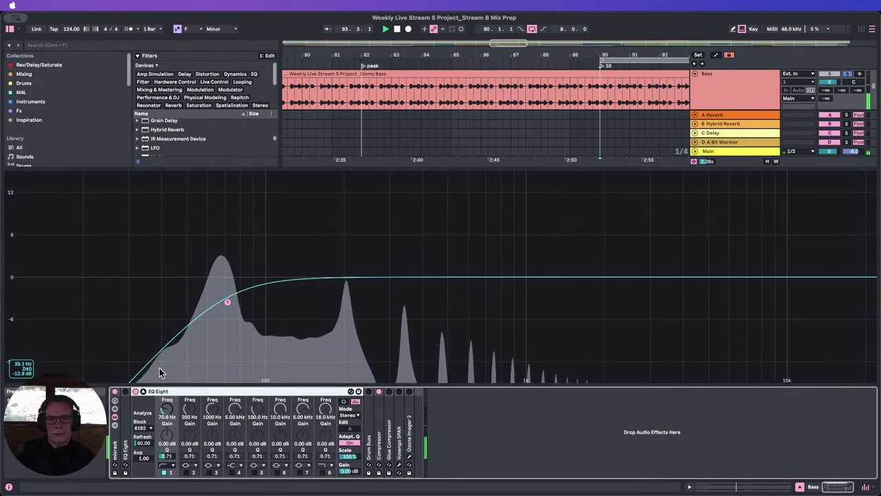
pyautogui.click(164, 473)
pyautogui.click(164, 473)
# Unsolo the Bass and compare it alongside the Kick with EQ Eight's band 1 low cut off and on.
pyautogui.scroll(1, 835, 96)
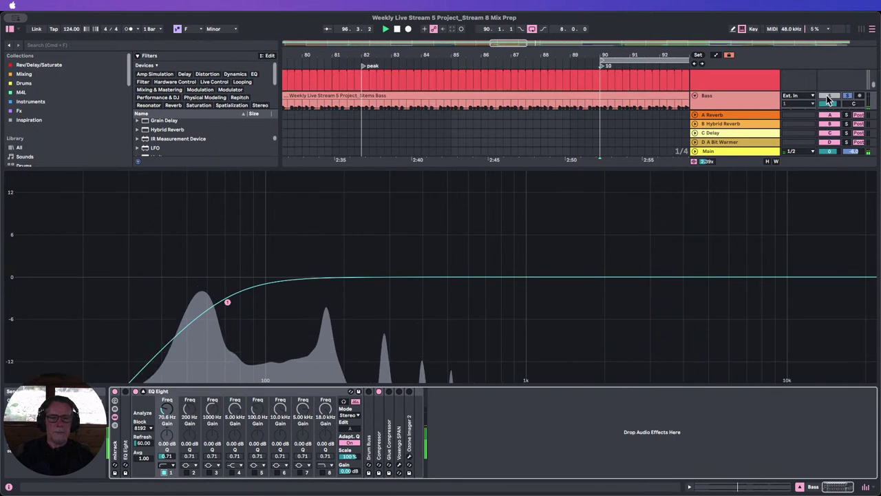
pyautogui.click(832, 96)
pyautogui.click(848, 96)
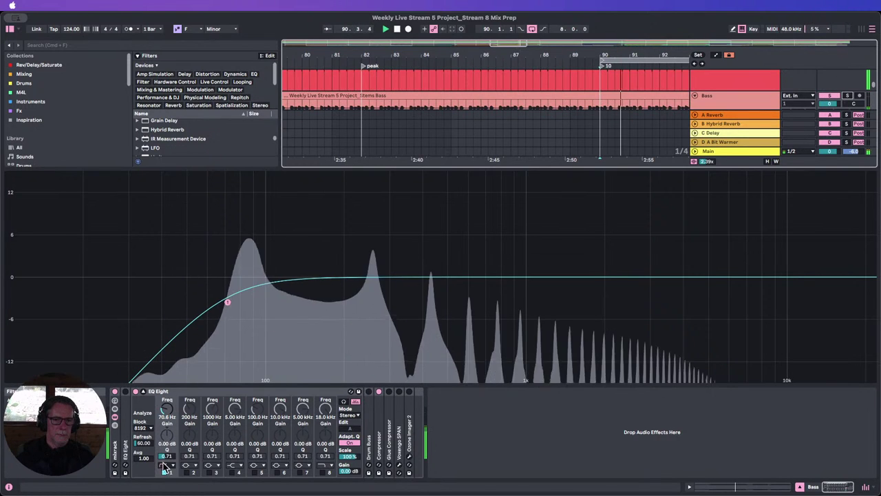
pyautogui.click(164, 474)
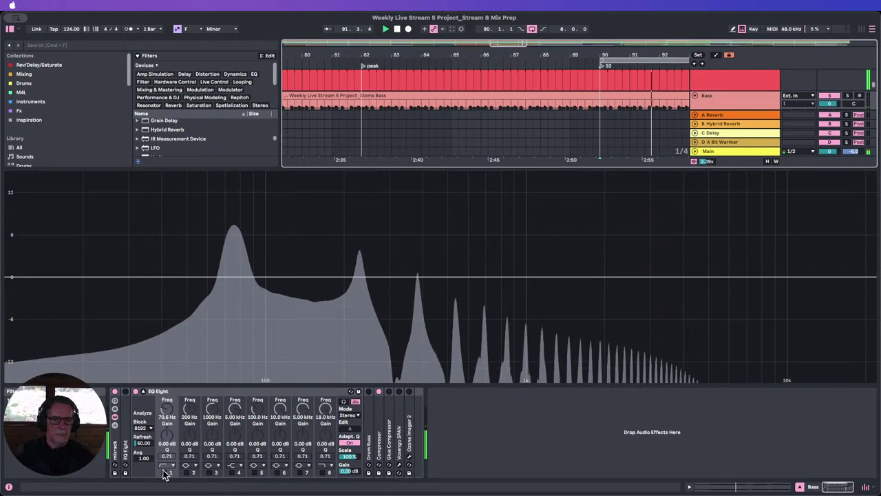
pyautogui.click(164, 472)
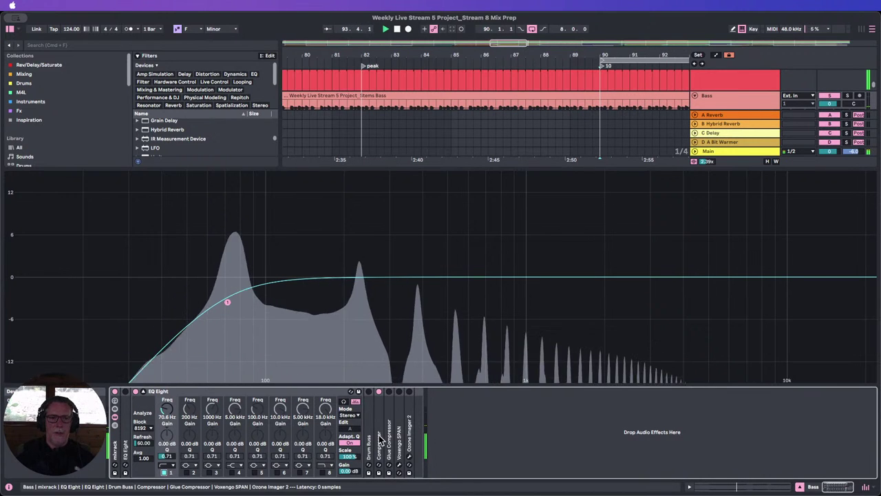
# Fold the second EQ Eight and check the Kick and Bass levels in the mixer.
pyautogui.doubleClick(294, 391)
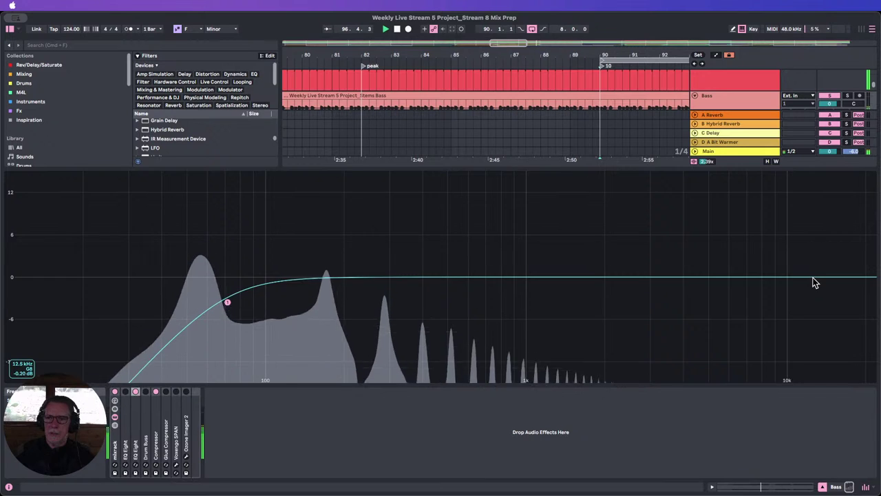
pyautogui.press('Escape')
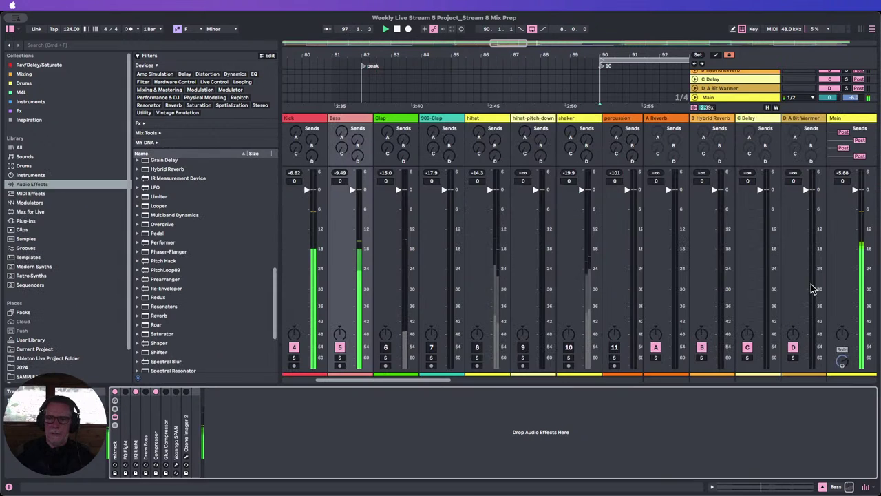
pyautogui.click(823, 487)
pyautogui.doubleClick(723, 78)
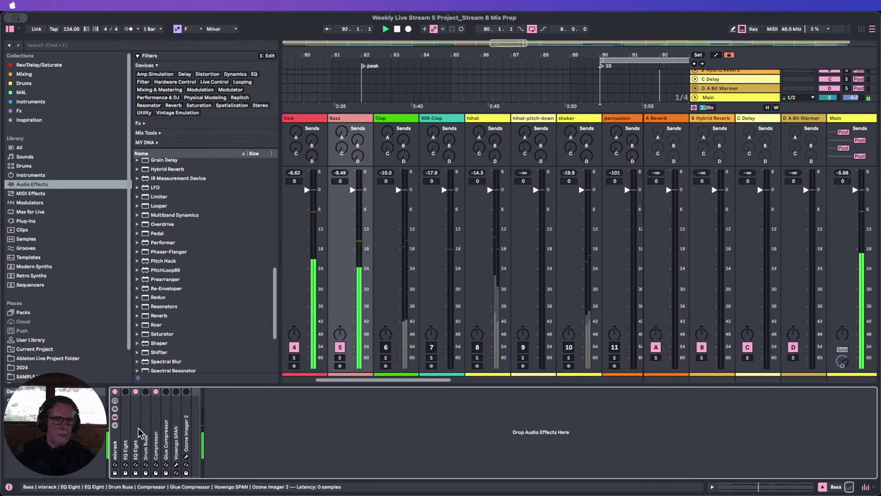
# Enable the band 8 high cut in the Bass's second EQ Eight and set its frequency to 6.89 kHz.
pyautogui.doubleClick(136, 432)
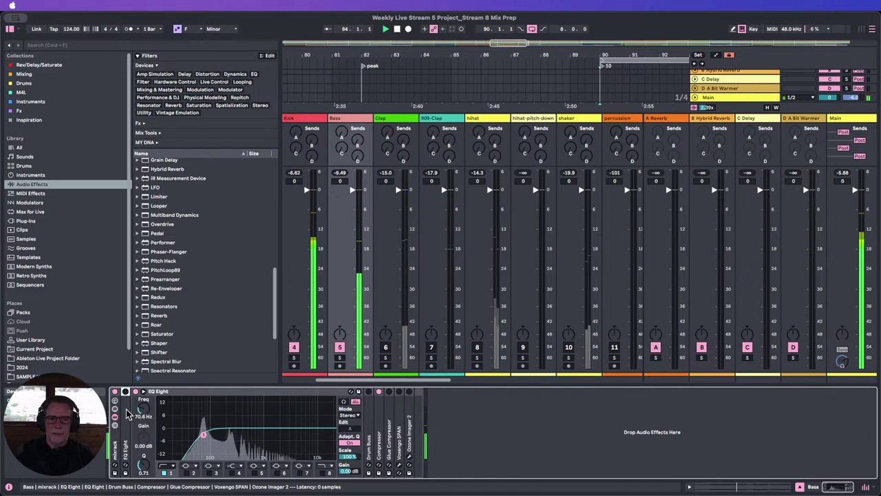
pyautogui.doubleClick(126, 413)
pyautogui.press('Delete')
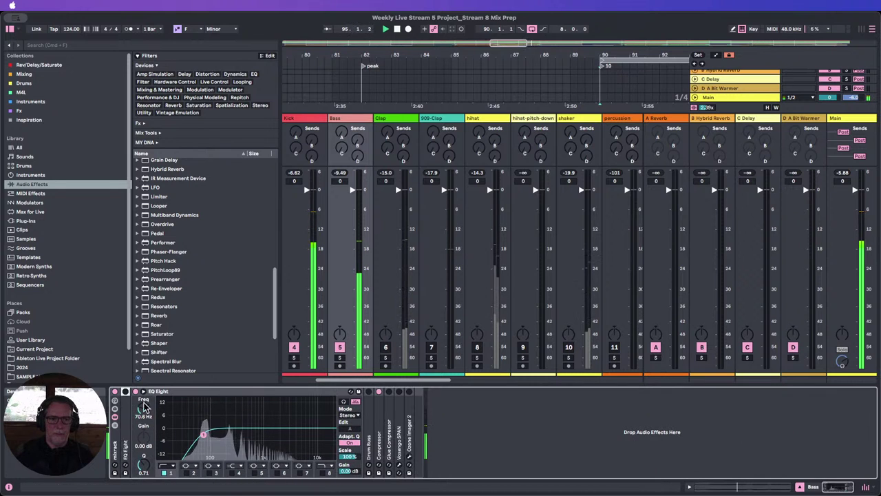
pyautogui.click(324, 473)
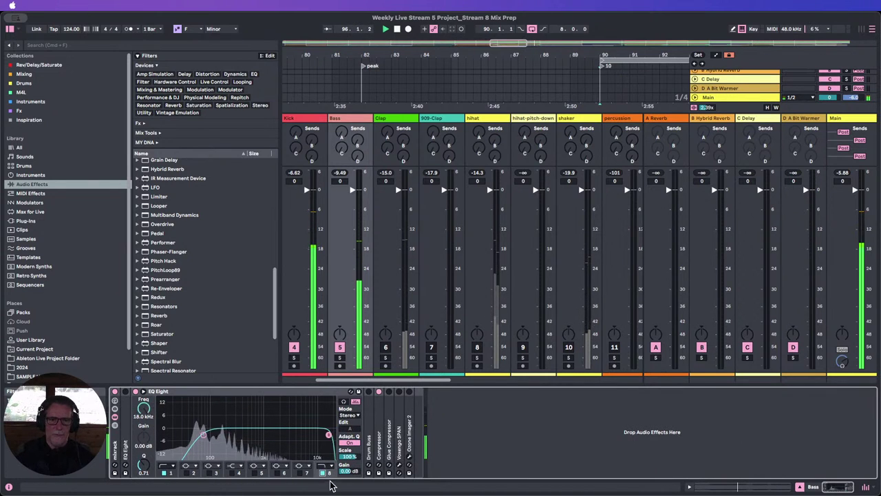
pyautogui.click(143, 392)
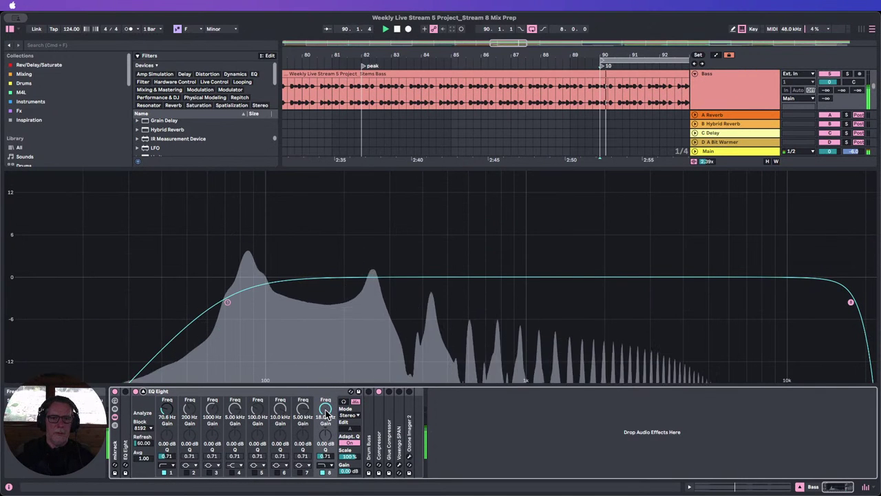
pyautogui.moveTo(325, 409); pyautogui.dragTo(325, 427)
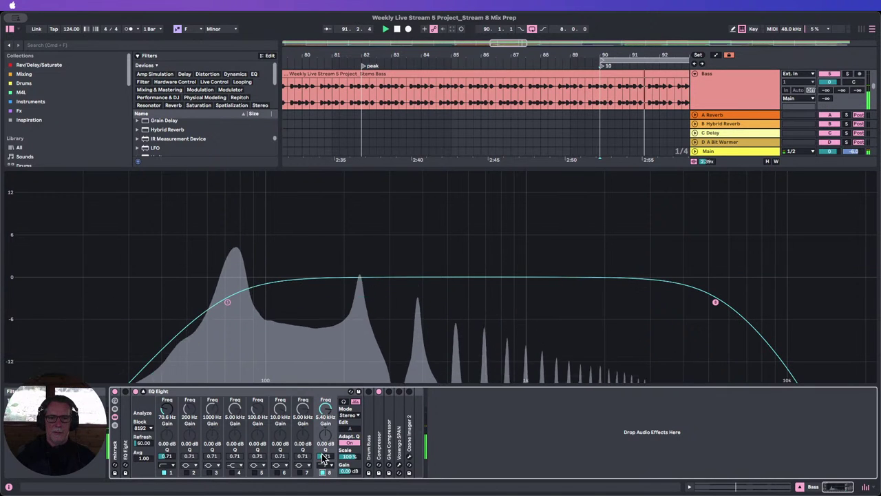
pyautogui.moveTo(326, 409); pyautogui.dragTo(326, 395)
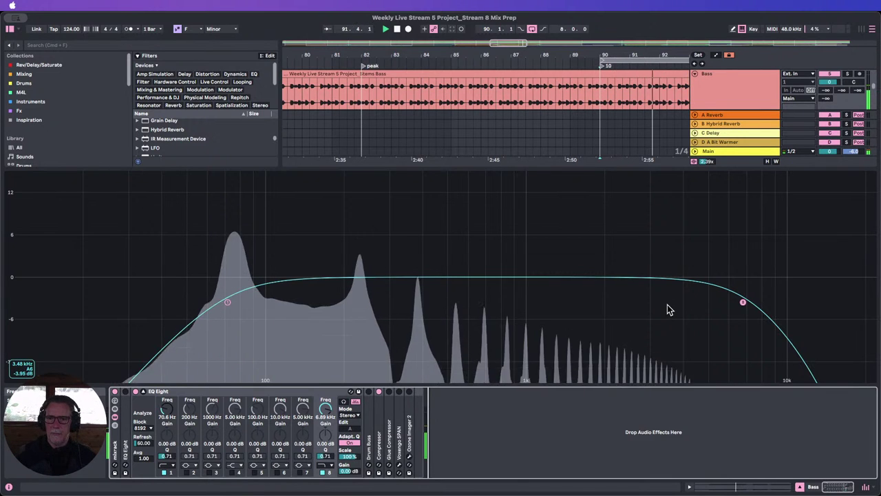
# Add a Utility after the Compressor in the Bass's mixrack and set its gain to 5.00 dB.
pyautogui.click(800, 487)
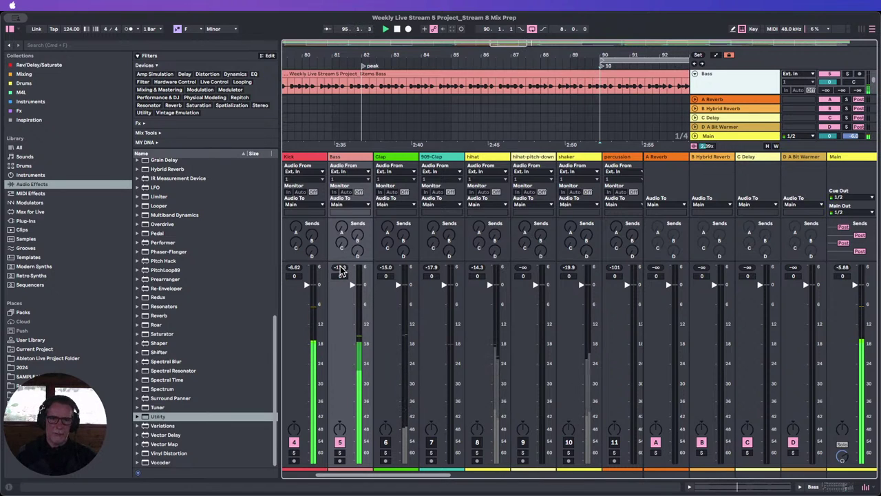
pyautogui.click(348, 158)
pyautogui.moveTo(159, 416); pyautogui.dragTo(379, 399)
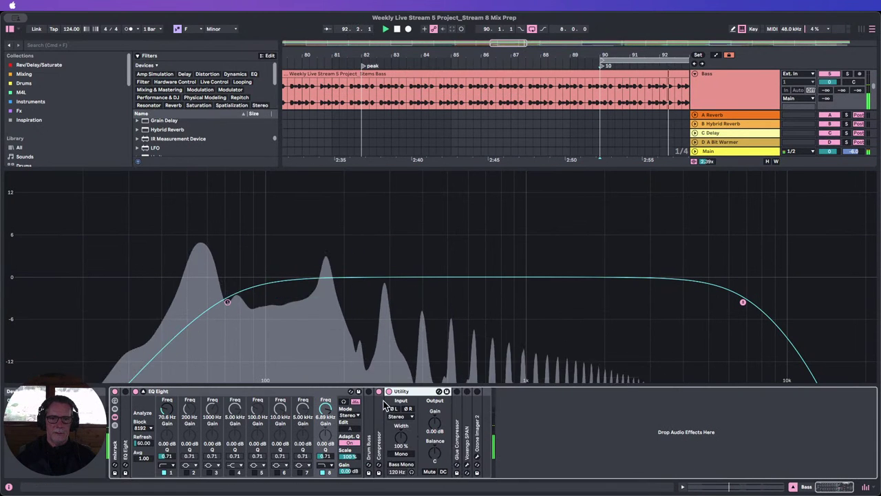
pyautogui.moveTo(435, 423); pyautogui.dragTo(434, 410)
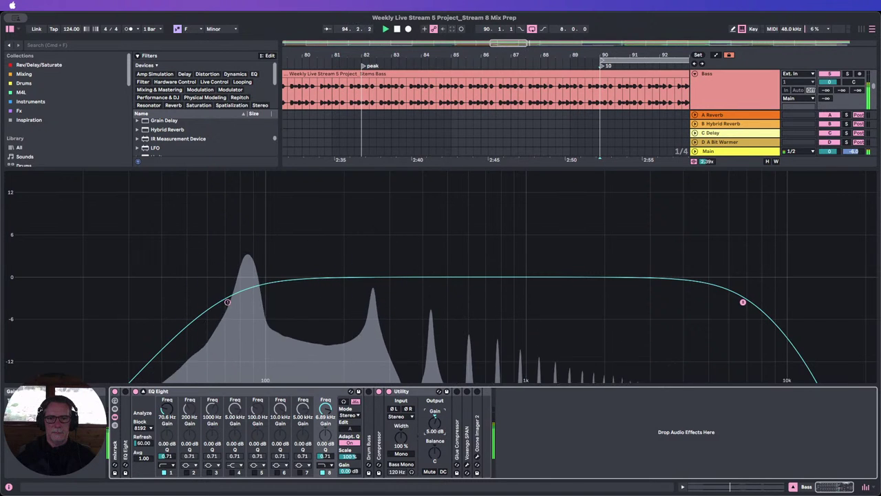
# Hide the device view and the browser, and move the Hybrid Reverb return track after the Delay return.
pyautogui.click(794, 487)
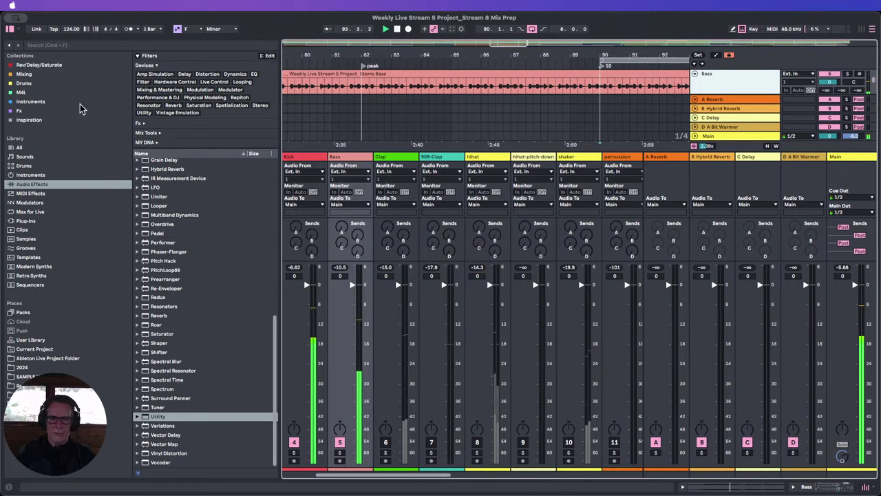
pyautogui.click(10, 29)
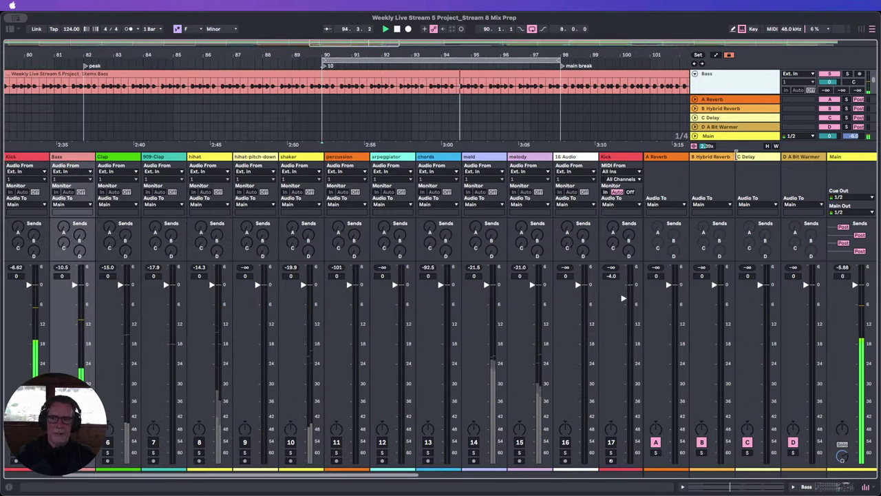
pyautogui.moveTo(714, 157); pyautogui.dragTo(791, 157)
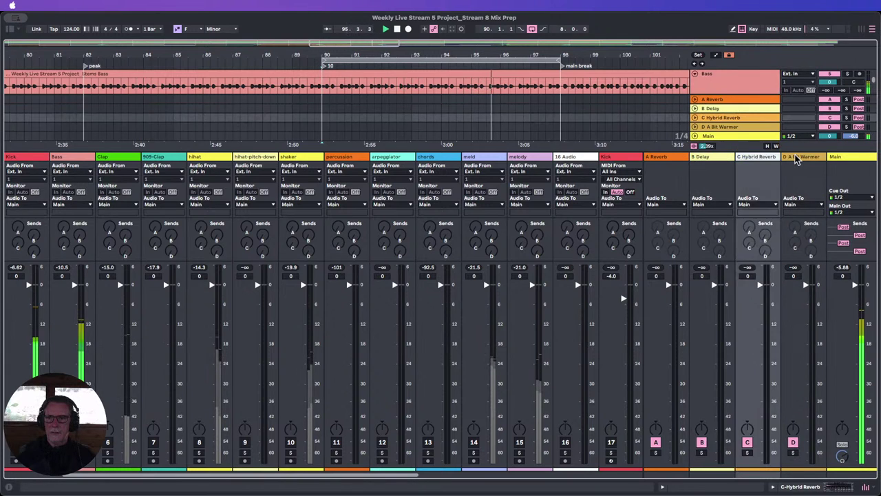
# Inspect the device on the A Bit Warmer return track and close the device view again.
pyautogui.click(796, 157)
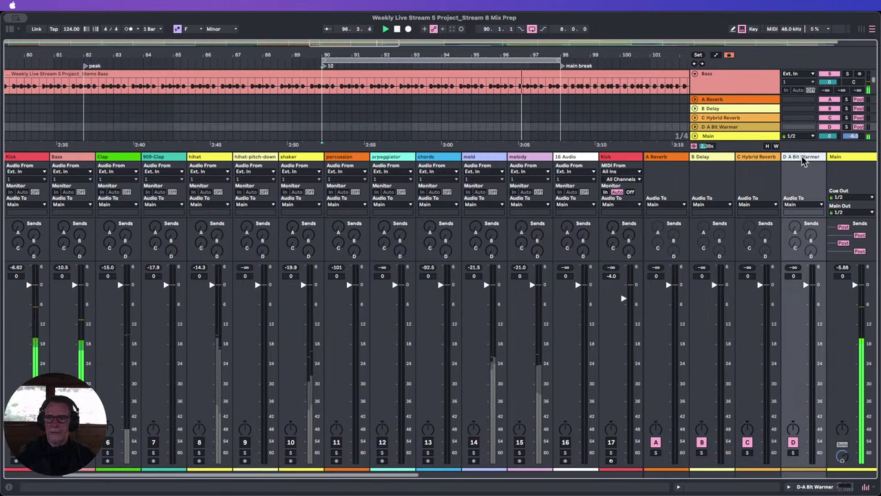
pyautogui.doubleClick(804, 160)
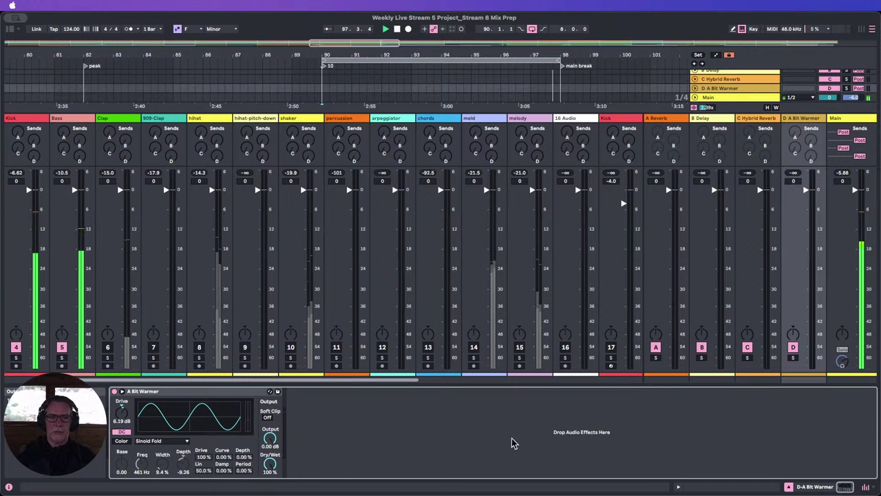
pyautogui.click(789, 487)
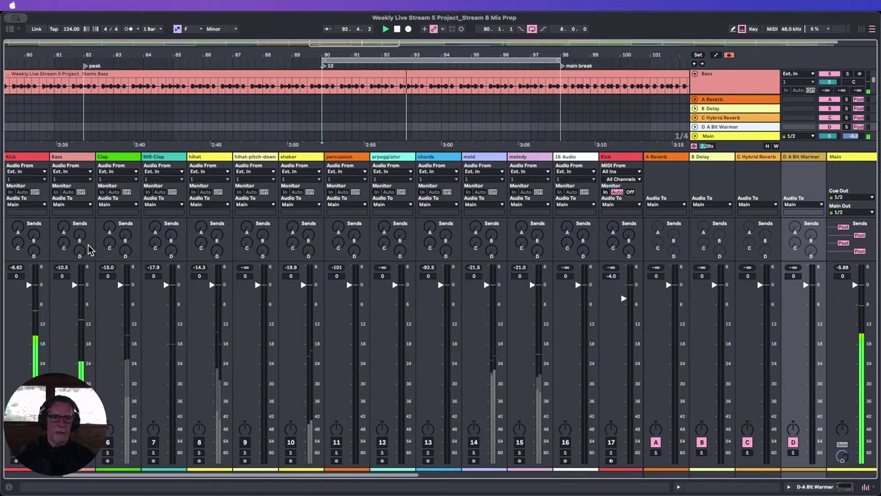
# Set the Bass's send to the A Bit Warmer return to -45.0 dB and give the Kick a slight send to it.
pyautogui.moveTo(82, 253); pyautogui.dragTo(82, 193)
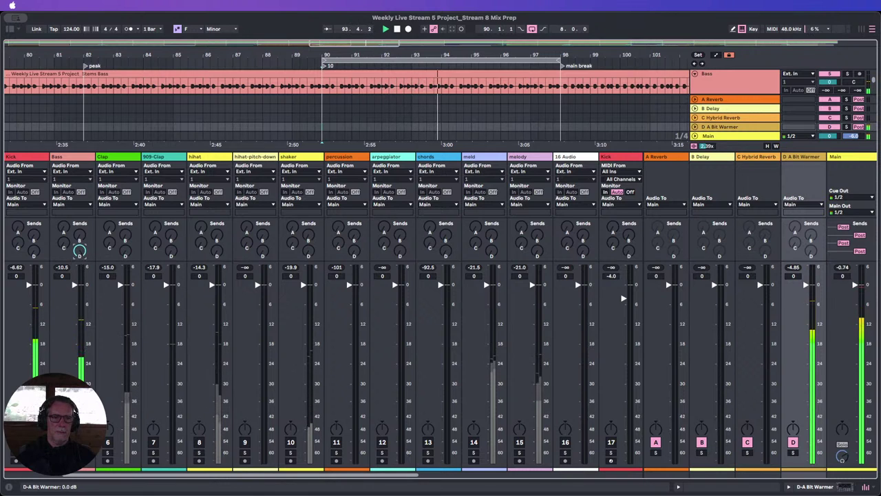
pyautogui.moveTo(82, 253); pyautogui.dragTo(82, 252)
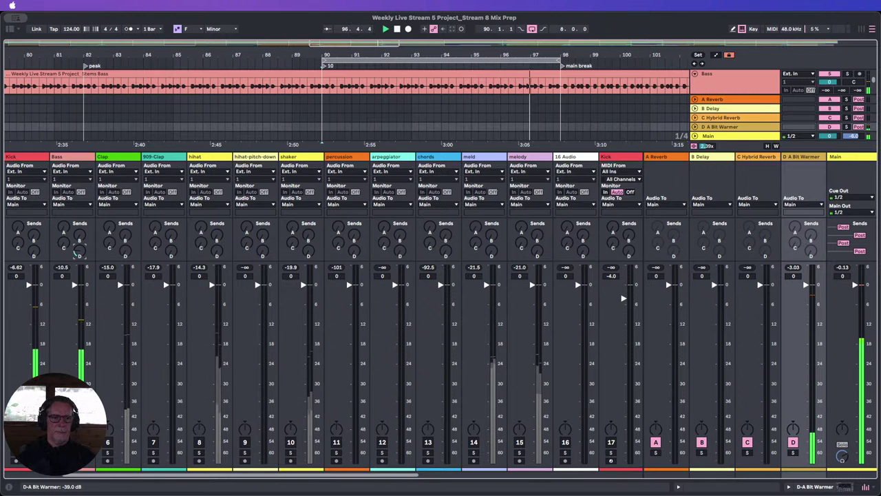
pyautogui.moveTo(79, 254); pyautogui.dragTo(80, 254)
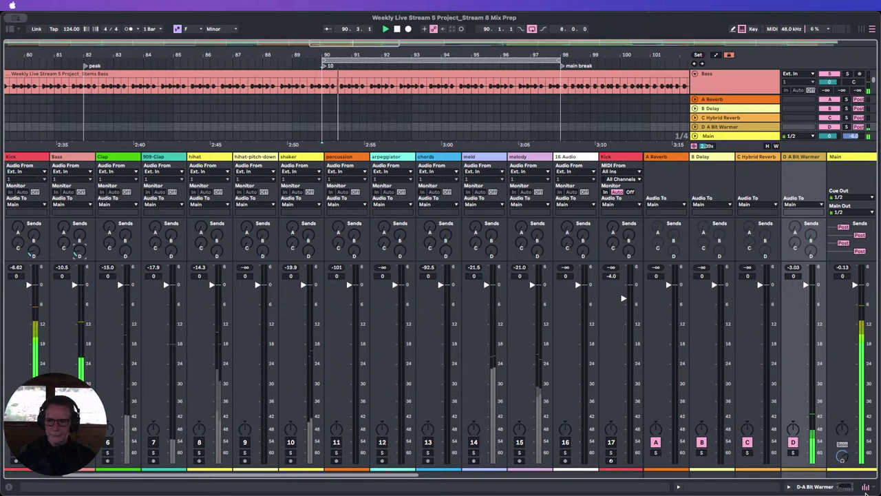
# Hide the mixer and bring the Bass and the tracks below it into view in the arrangement.
pyautogui.click(865, 487)
pyautogui.scroll(2, 740, 127)
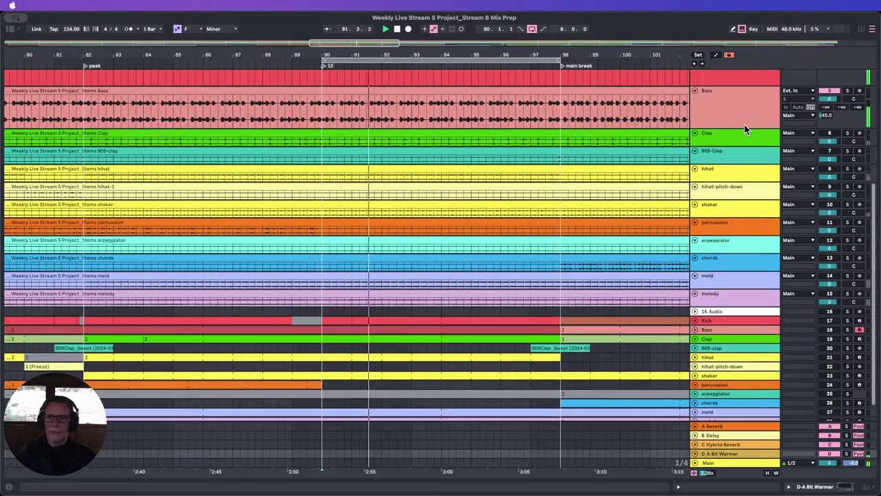
# Shrink the Kick and Bass track lanes in the arrangement to compact heights.
pyautogui.scroll(6, 742, 126)
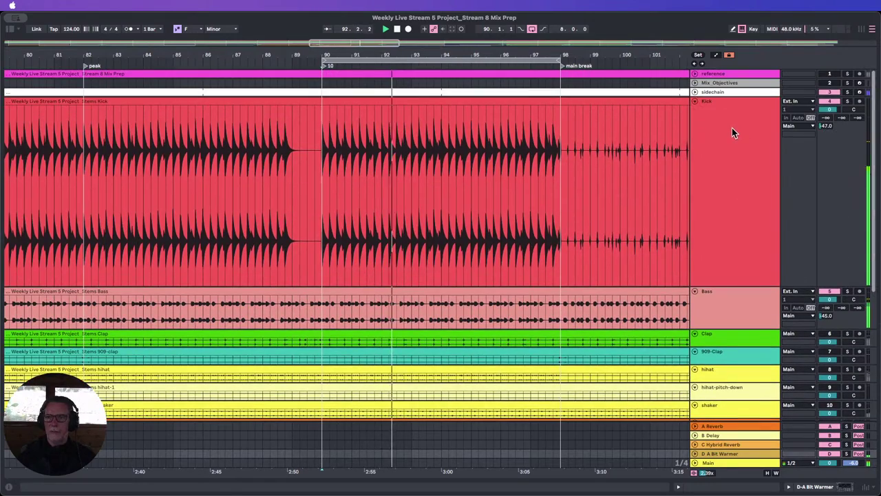
pyautogui.click(739, 190)
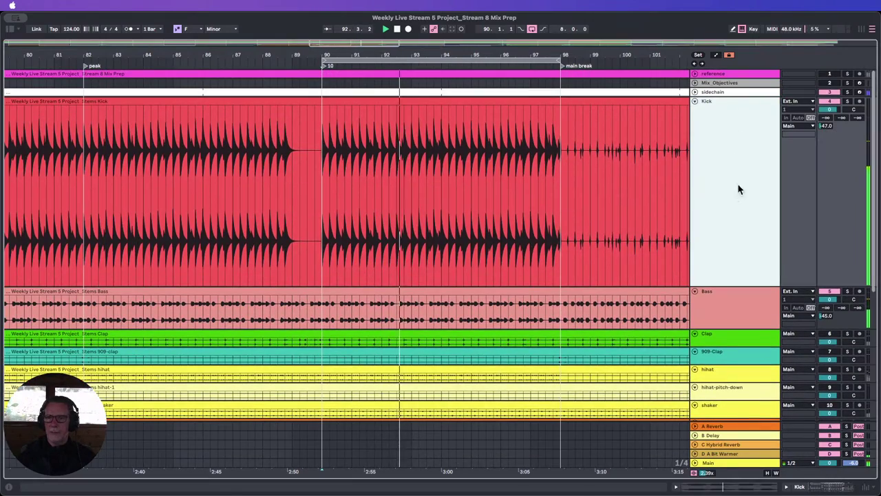
pyautogui.moveTo(724, 284); pyautogui.dragTo(706, 130)
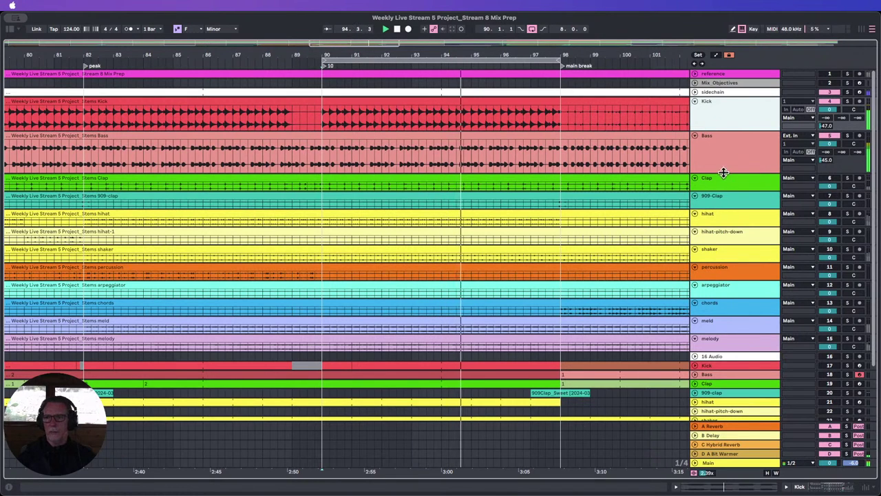
pyautogui.moveTo(725, 173); pyautogui.dragTo(724, 163)
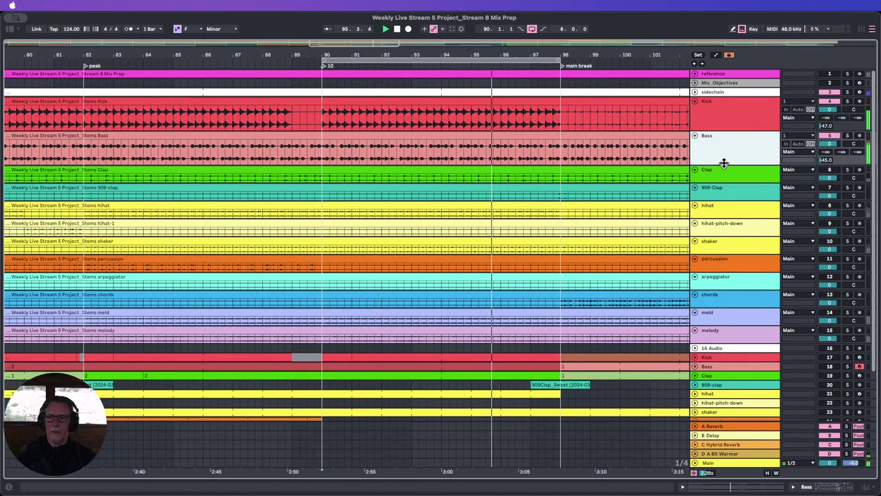
# Activate the Clap track, make its lane taller and show more of the arrangement around the looped section.
pyautogui.click(826, 168)
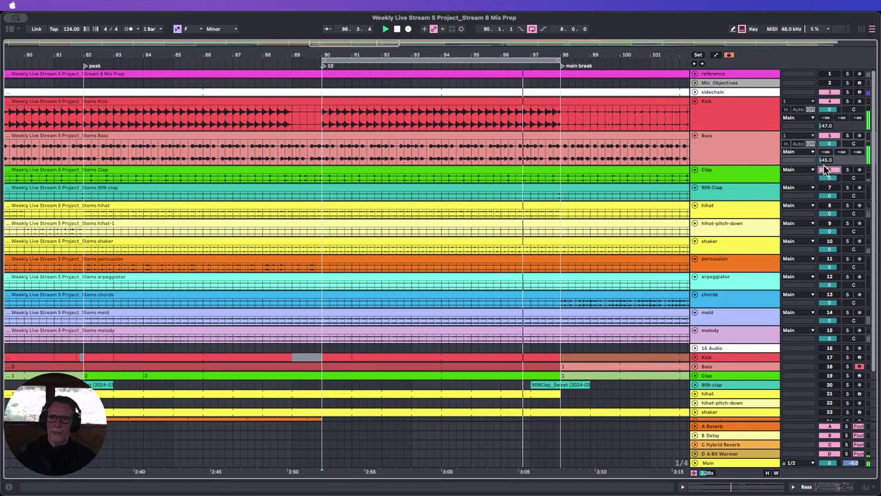
pyautogui.moveTo(721, 185); pyautogui.dragTo(715, 207)
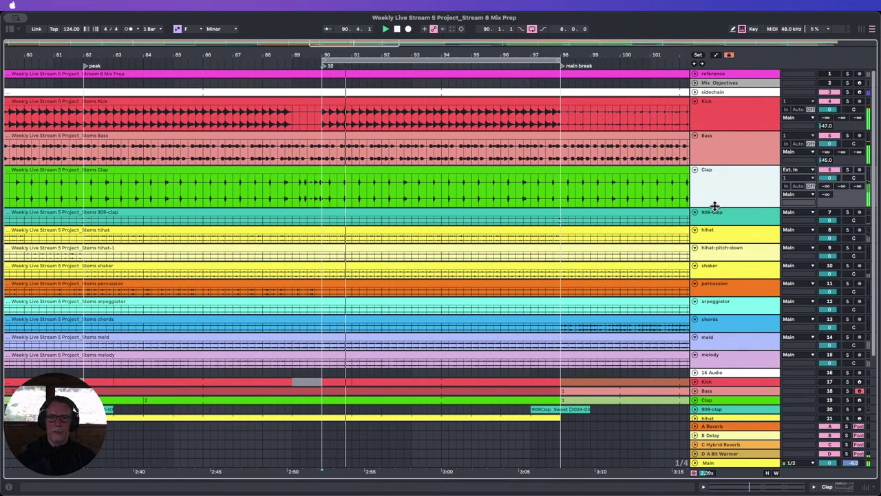
pyautogui.moveTo(440, 55); pyautogui.dragTo(533, 22)
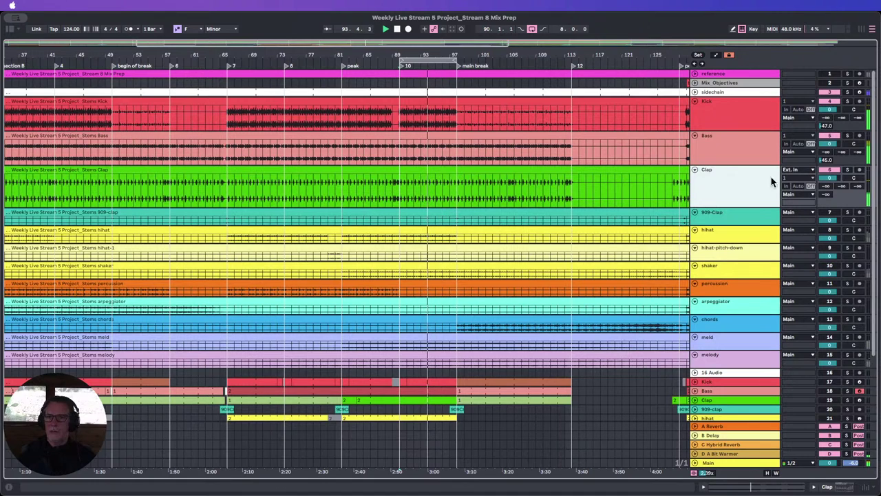
# Open the Clap's mixrack, check its stereo image in Ozone Imager 2, and close and switch off the imager.
pyautogui.doubleClick(728, 180)
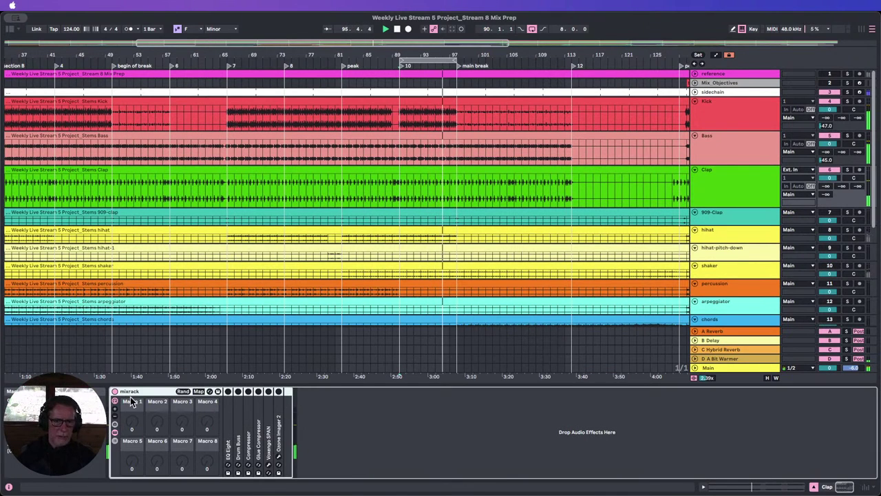
pyautogui.click(279, 461)
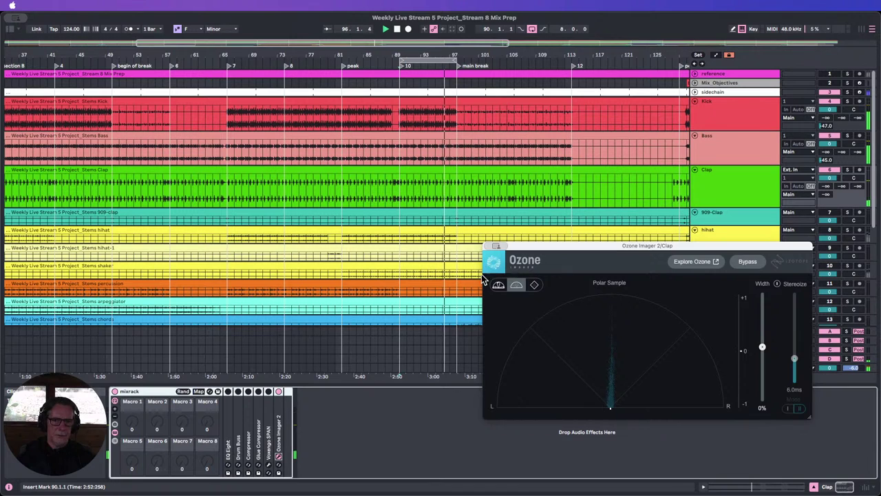
pyautogui.click(489, 246)
pyautogui.click(327, 416)
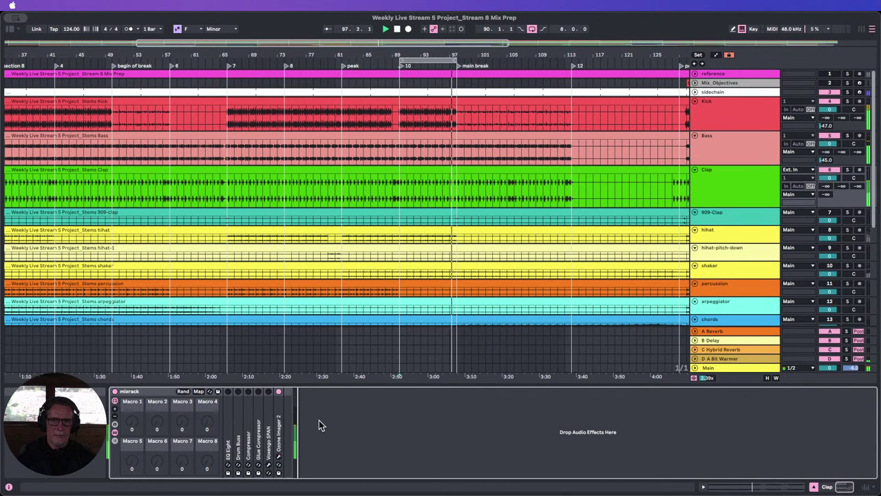
pyautogui.click(279, 392)
# Examine the Clap's spectrum up close in an enlarged Voxengo SPAN window, and activate EQ Eight instead of SPAN in the mixrack.
pyautogui.click(271, 469)
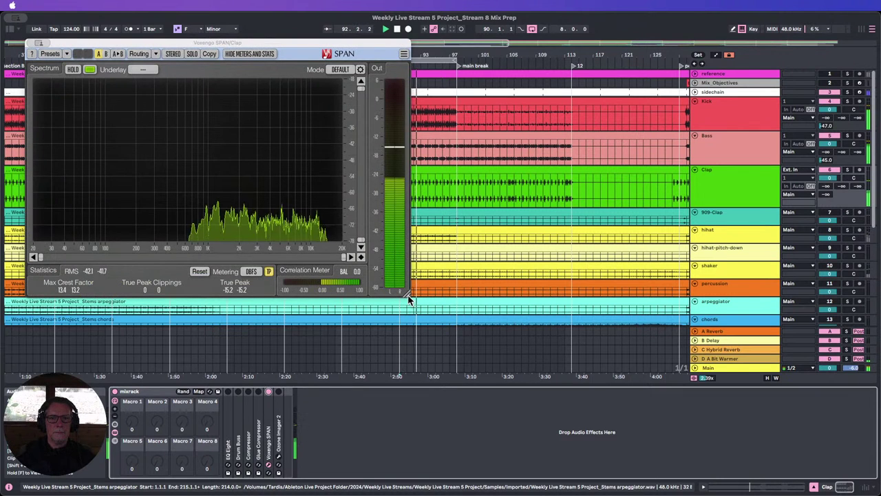
pyautogui.moveTo(409, 296); pyautogui.dragTo(625, 362)
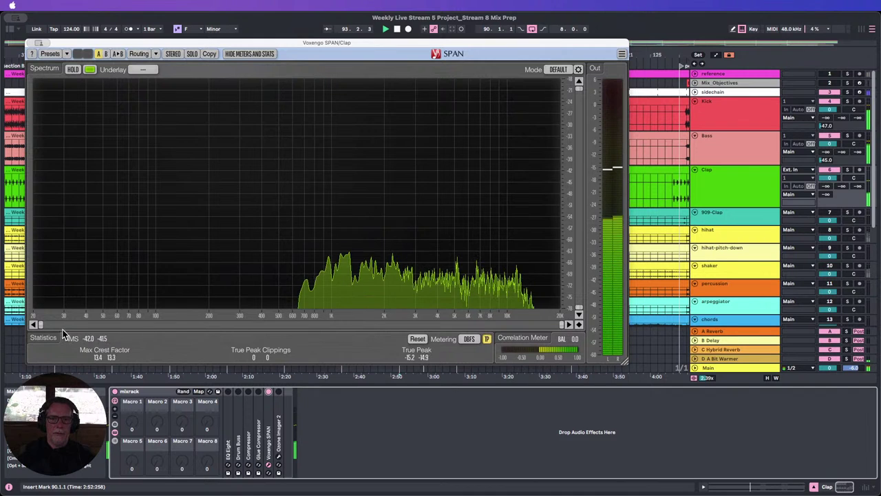
pyautogui.moveTo(102, 324); pyautogui.dragTo(190, 325)
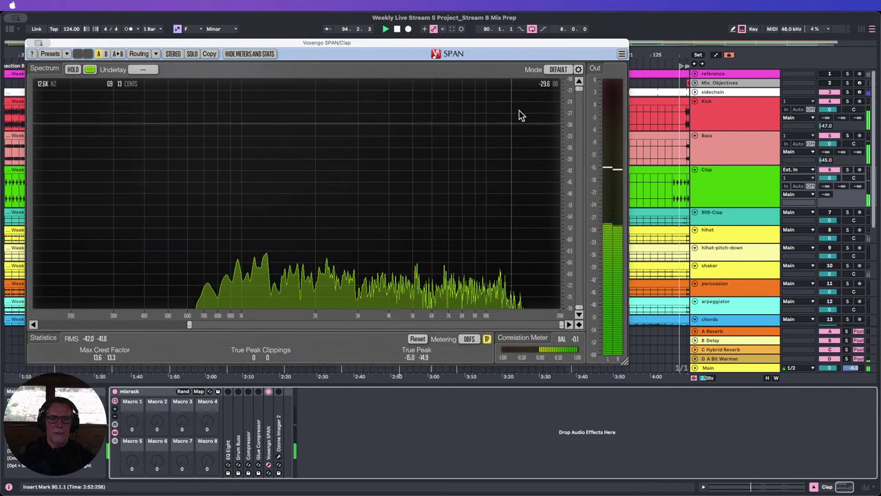
pyautogui.moveTo(579, 89); pyautogui.dragTo(580, 198)
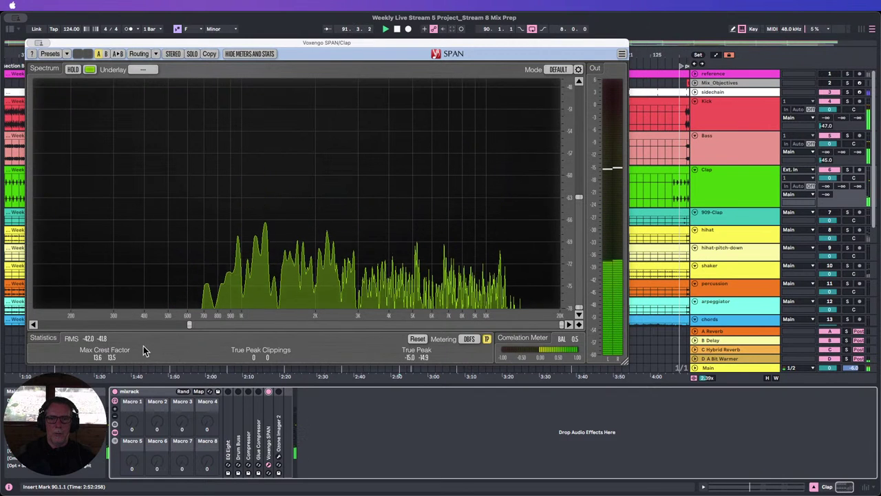
pyautogui.moveTo(190, 324); pyautogui.dragTo(324, 324)
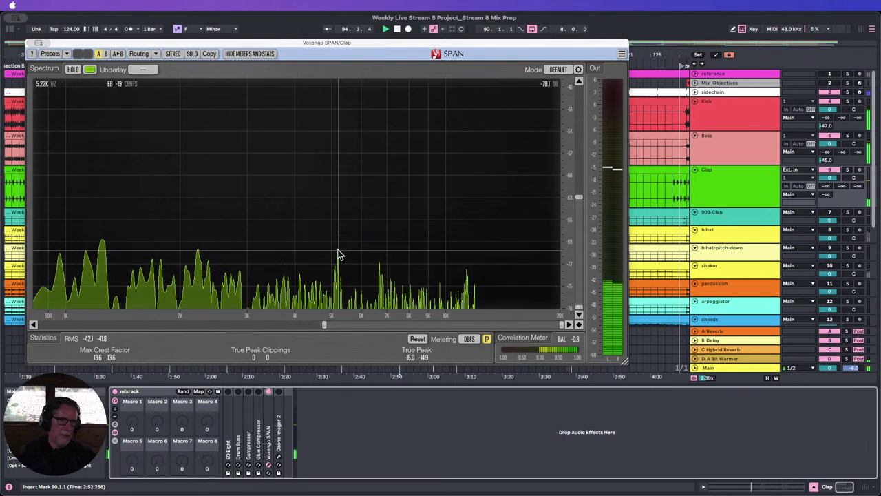
pyautogui.click(33, 43)
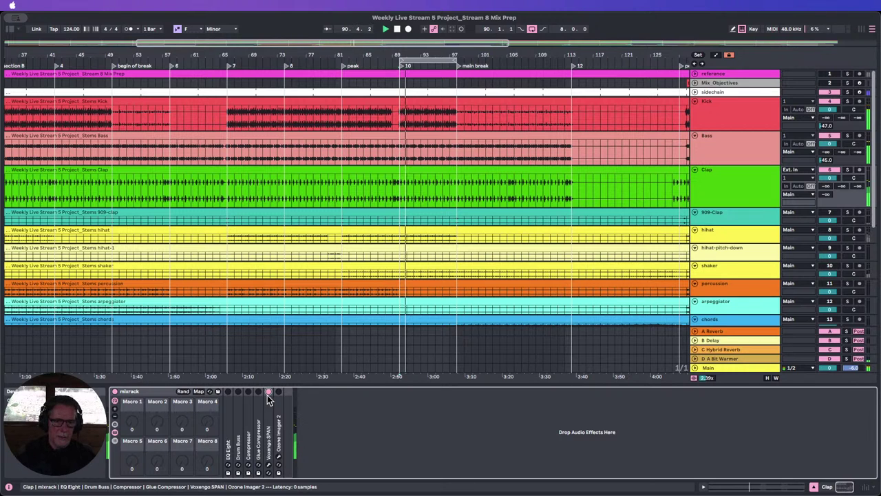
pyautogui.click(229, 391)
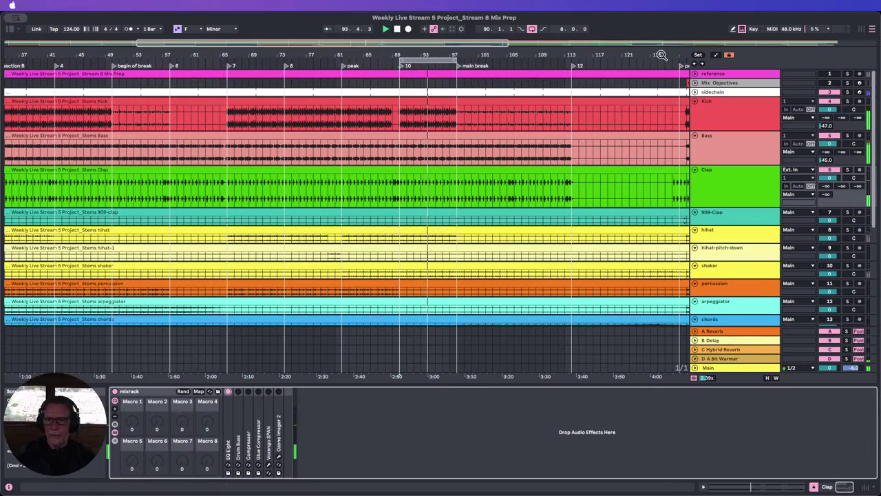
# Look over the coloured clips on the Mix_Objectives track and return to a view of the whole arrangement.
pyautogui.moveTo(661, 55); pyautogui.dragTo(218, 64)
pyautogui.click(272, 83)
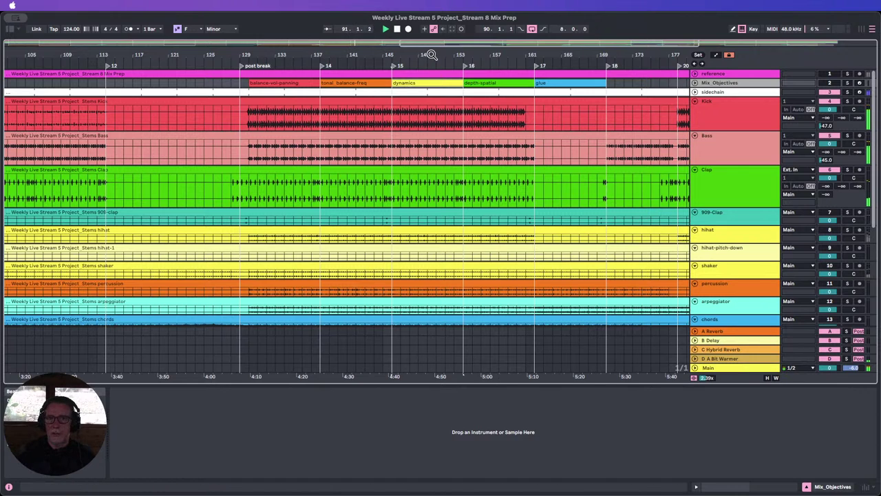
pyautogui.moveTo(432, 55); pyautogui.dragTo(432, 14)
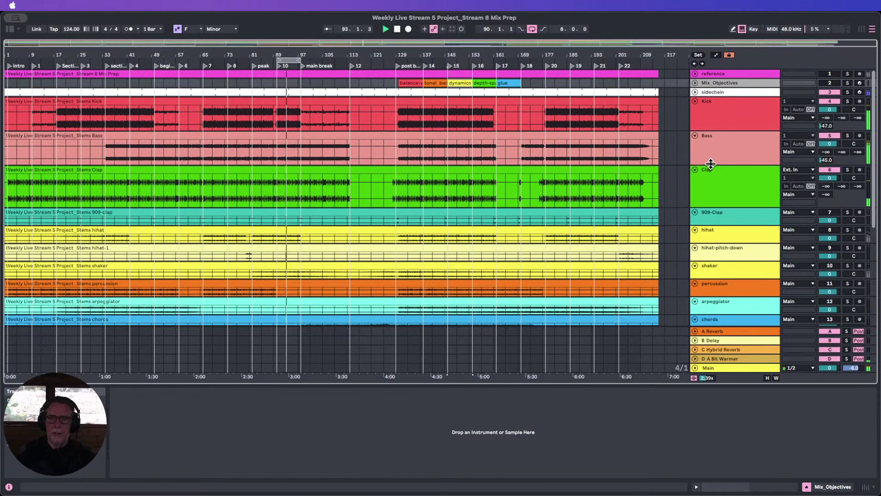
# Make the Bass lane taller, hide the device view and inspect the Bass waveform within the looped section.
pyautogui.moveTo(710, 164); pyautogui.dragTo(720, 213)
pyautogui.click(794, 487)
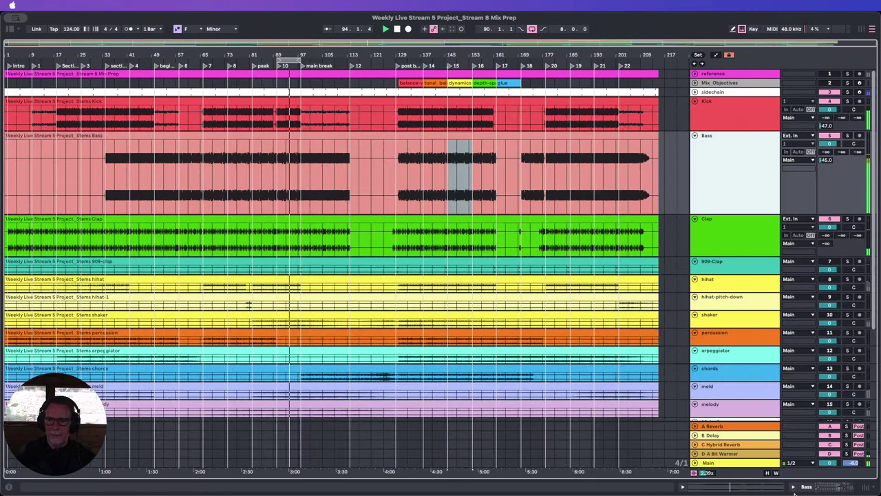
pyautogui.moveTo(280, 57); pyautogui.dragTo(449, 137)
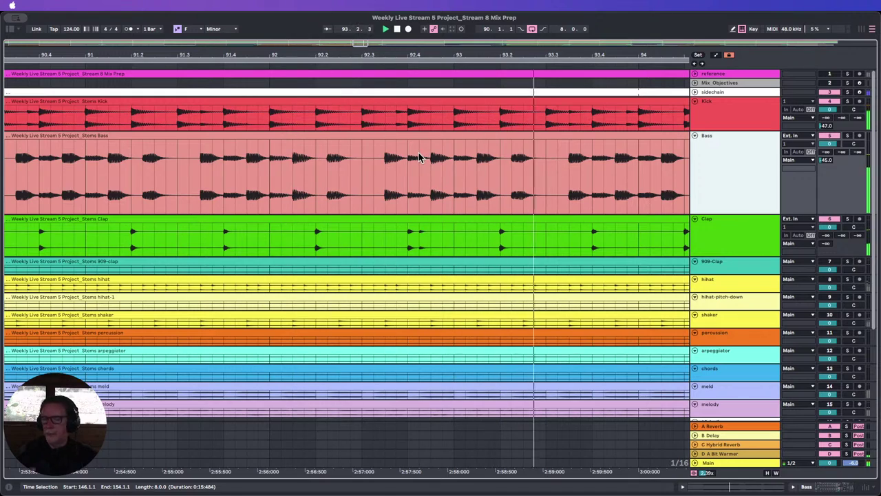
pyautogui.moveTo(400, 55); pyautogui.dragTo(400, 5)
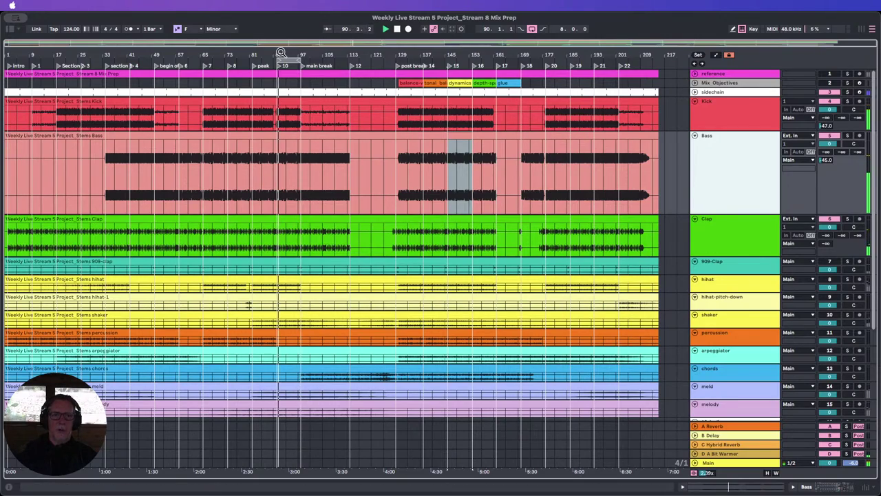
pyautogui.moveTo(282, 54); pyautogui.dragTo(347, 103)
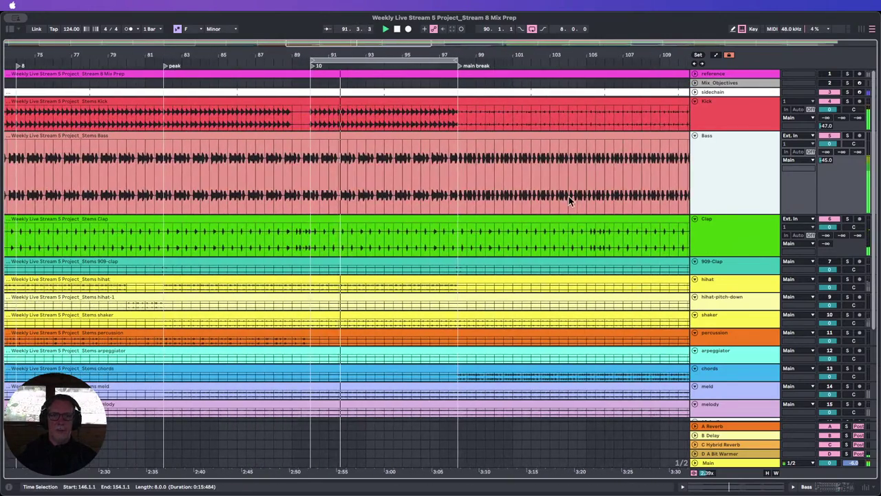
# Make the Clap lane taller and compare its waveform with the Kick and Bass across the looped section.
pyautogui.moveTo(704, 257); pyautogui.dragTo(704, 289)
pyautogui.moveTo(374, 55); pyautogui.dragTo(374, 200)
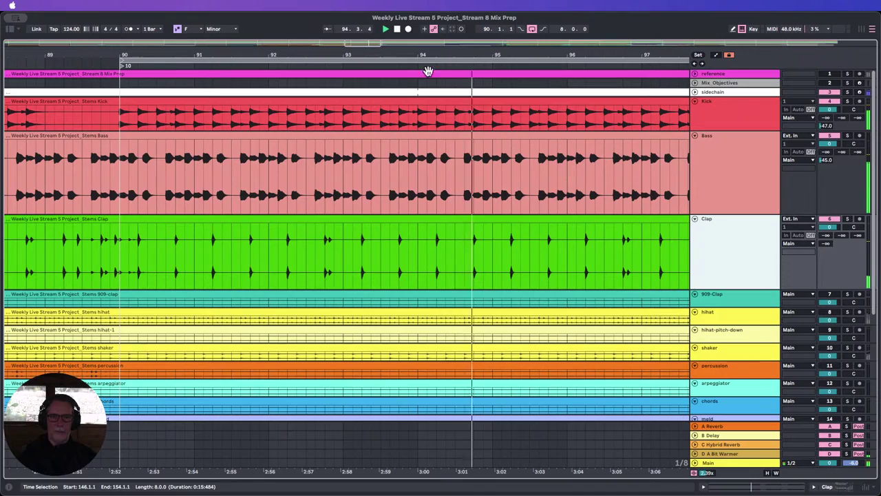
pyautogui.moveTo(427, 54); pyautogui.dragTo(388, 8)
pyautogui.moveTo(388, 54); pyautogui.dragTo(388, 31)
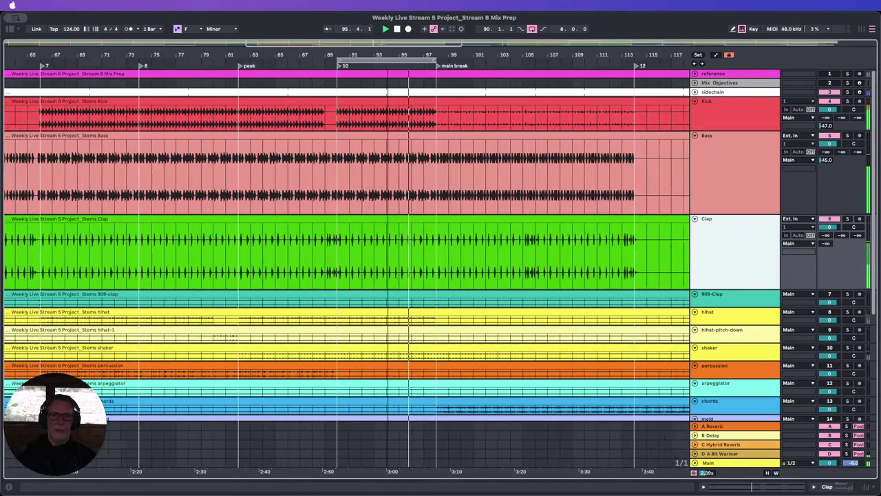
# Open the Clap's EQ Eight with its expanded display and deactivate bands 2, 3 and 4.
pyautogui.doubleClick(742, 238)
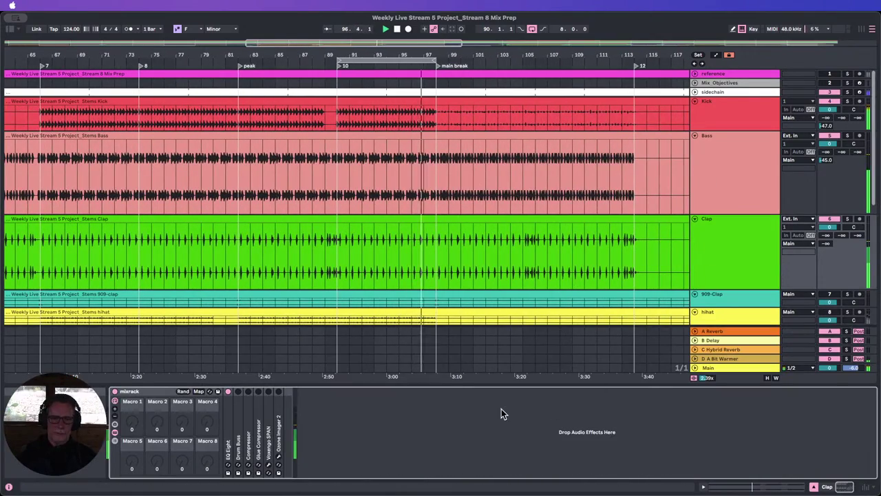
pyautogui.doubleClick(228, 433)
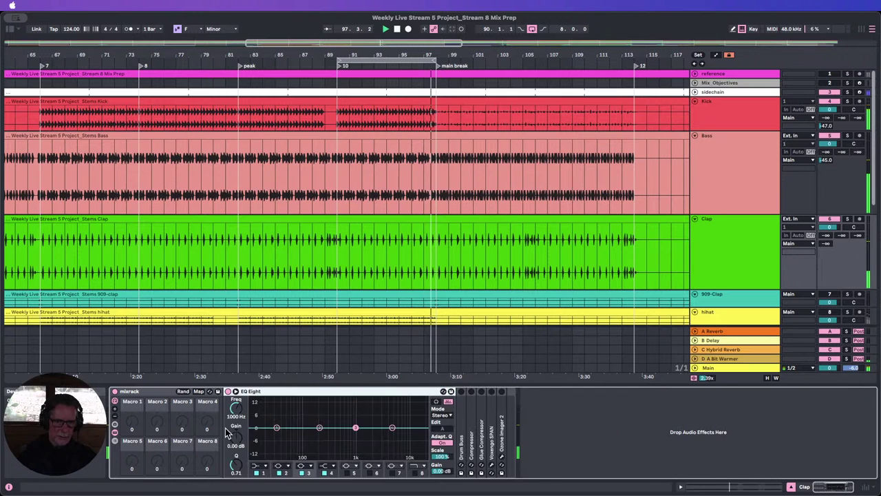
pyautogui.click(237, 391)
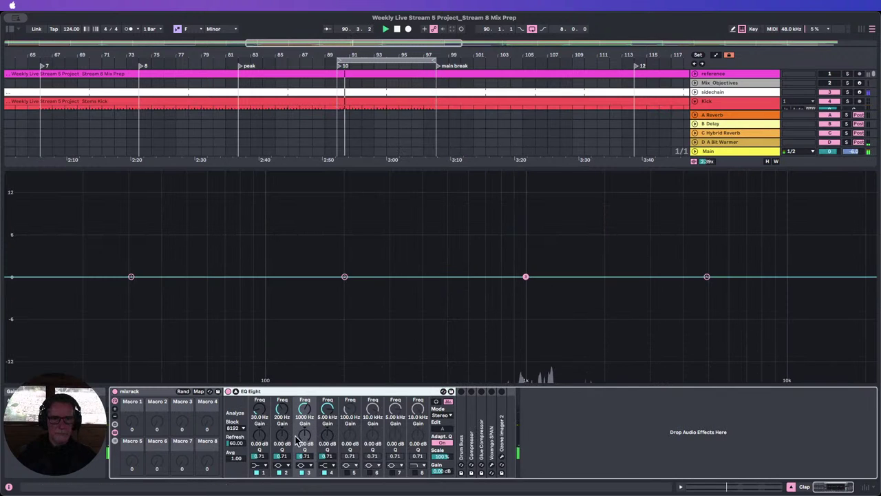
pyautogui.click(279, 473)
pyautogui.click(302, 473)
pyautogui.click(325, 473)
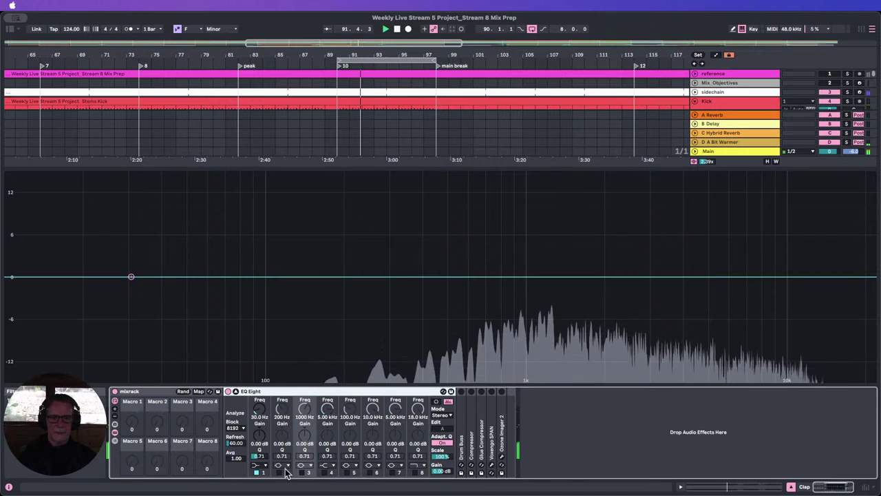
# Make band 1 of the Clap's EQ Eight a low cut at 441 Hz and compare the sound with the EQ bypassed.
pyautogui.click(260, 466)
pyautogui.click(255, 419)
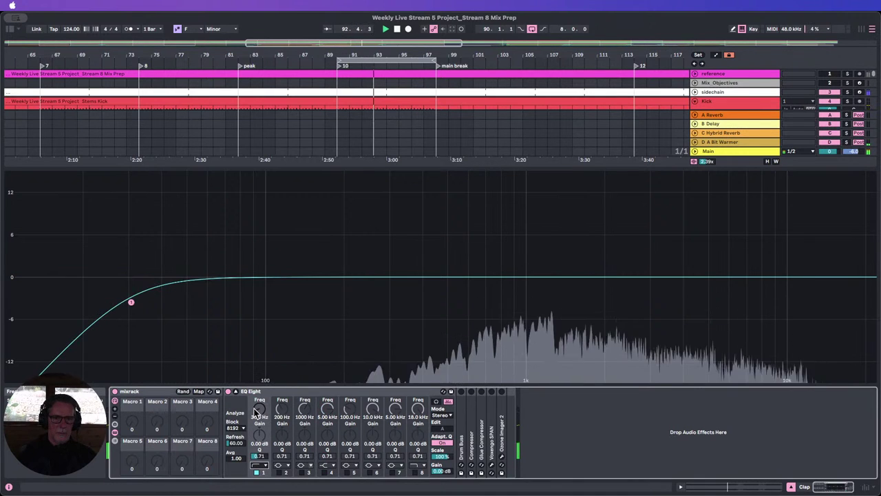
pyautogui.moveTo(255, 419); pyautogui.dragTo(254, 388)
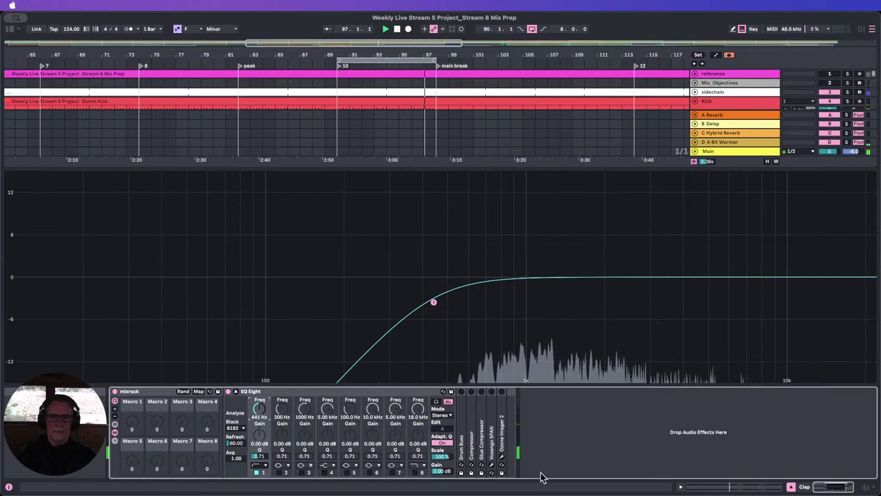
pyautogui.click(228, 391)
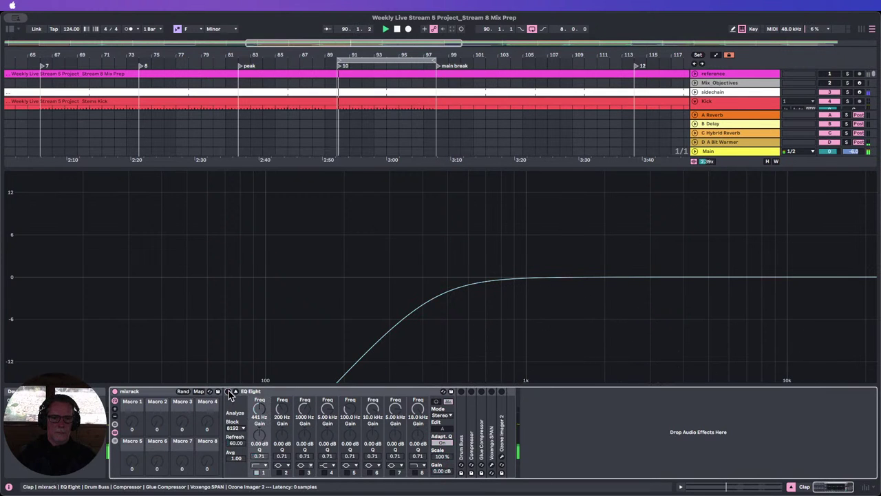
pyautogui.click(228, 391)
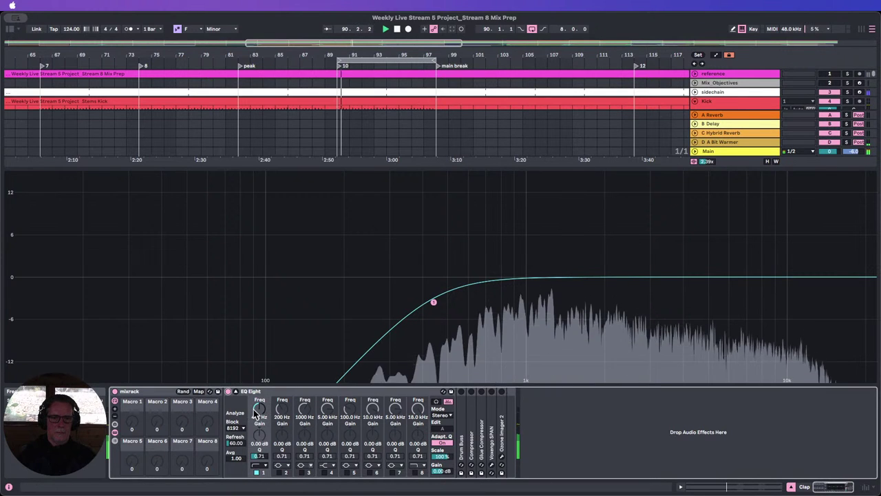
# Activate band 8 of the Clap's EQ Eight as a high cut at 8.41 kHz and bypass the EQ to compare.
pyautogui.click(422, 472)
pyautogui.moveTo(417, 411)
pyautogui.mouseDown()
pyautogui.moveTo(418, 434)
pyautogui.moveTo(418, 417)
pyautogui.mouseUp()
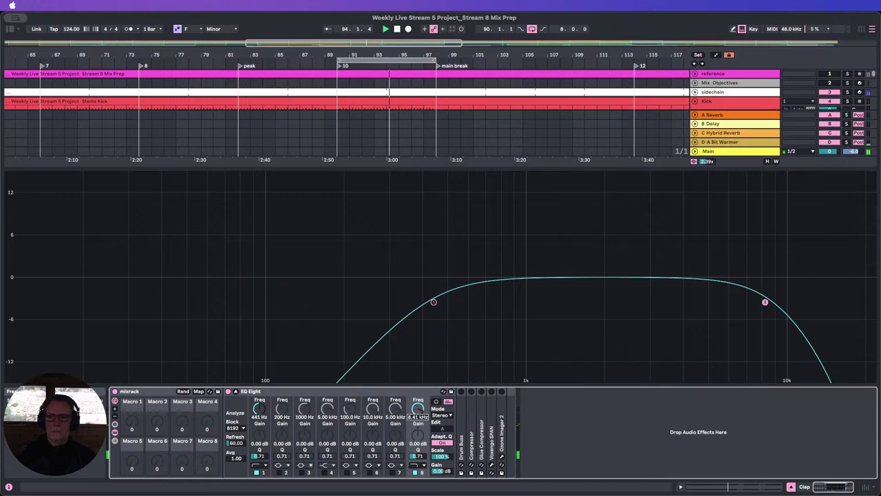
pyautogui.click(228, 392)
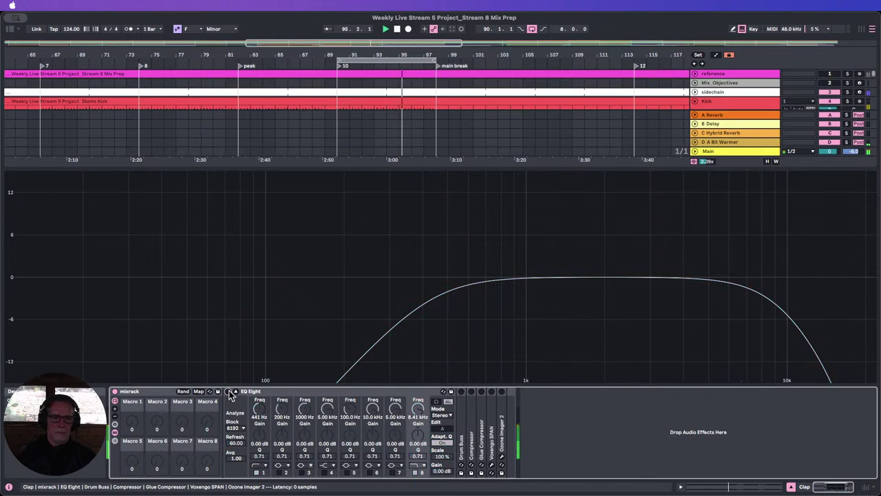
# Reactivate the Clap's EQ Eight, raise the band 8 high cut to 10.6 kHz, and compare against the bypassed sound.
pyautogui.click(229, 392)
pyautogui.moveTo(419, 410); pyautogui.dragTo(418, 403)
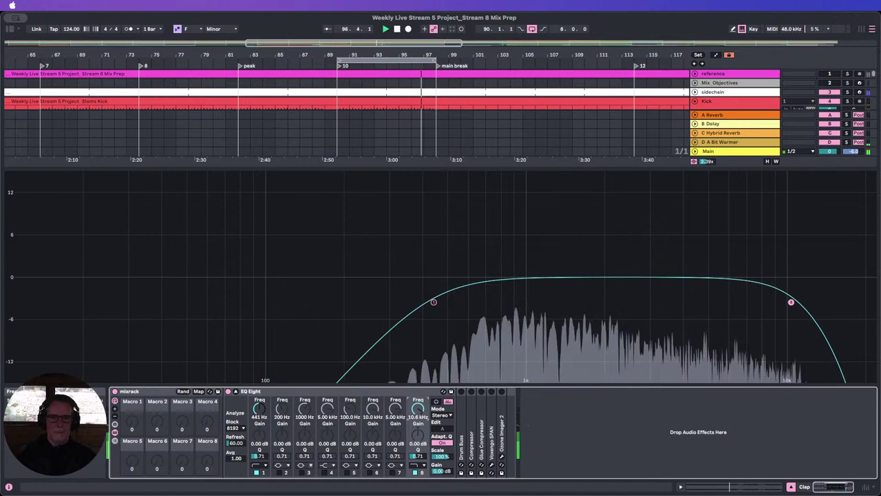
pyautogui.click(229, 392)
pyautogui.click(229, 391)
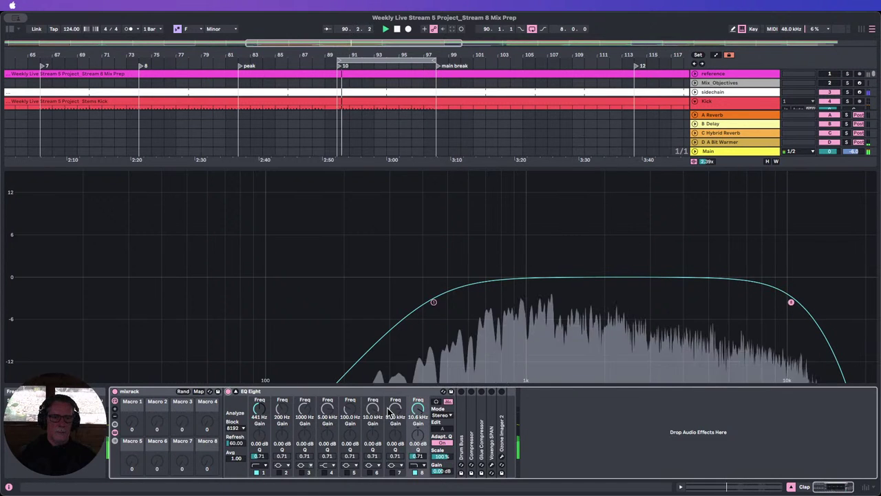
pyautogui.moveTo(417, 411); pyautogui.dragTo(417, 408)
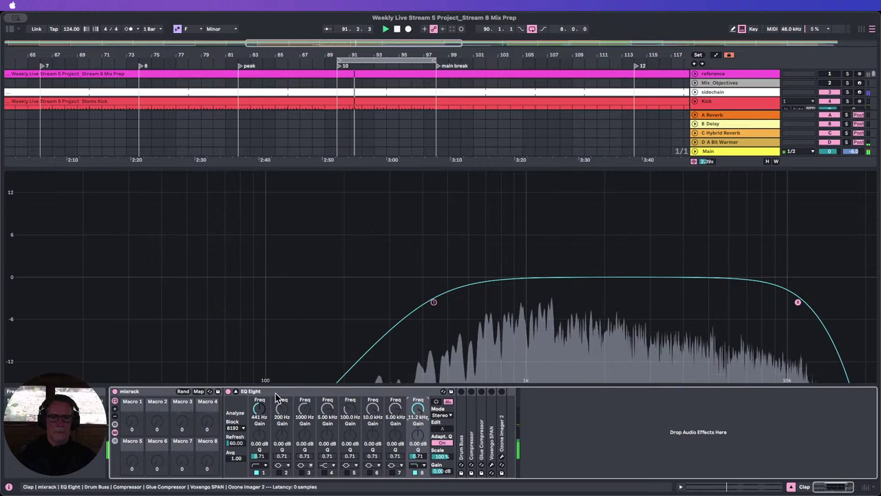
pyautogui.click(228, 392)
pyautogui.click(228, 392)
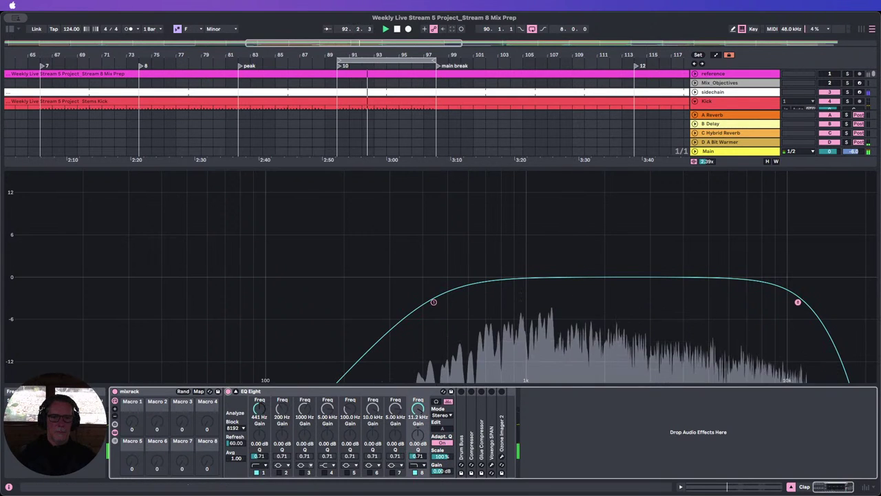
pyautogui.moveTo(417, 408); pyautogui.dragTo(418, 409)
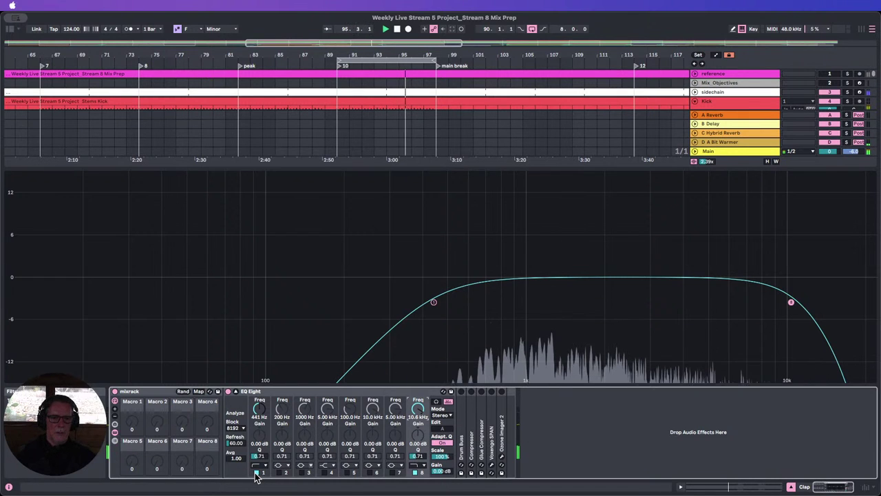
# Toggle band 1 of the Clap's EQ Eight to compare, and set its low cut to 415 Hz.
pyautogui.click(256, 474)
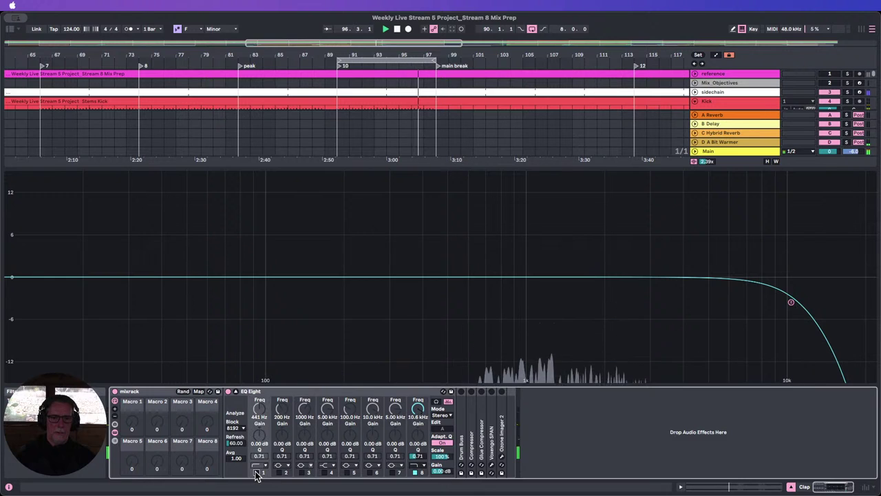
pyautogui.click(256, 474)
pyautogui.click(256, 474)
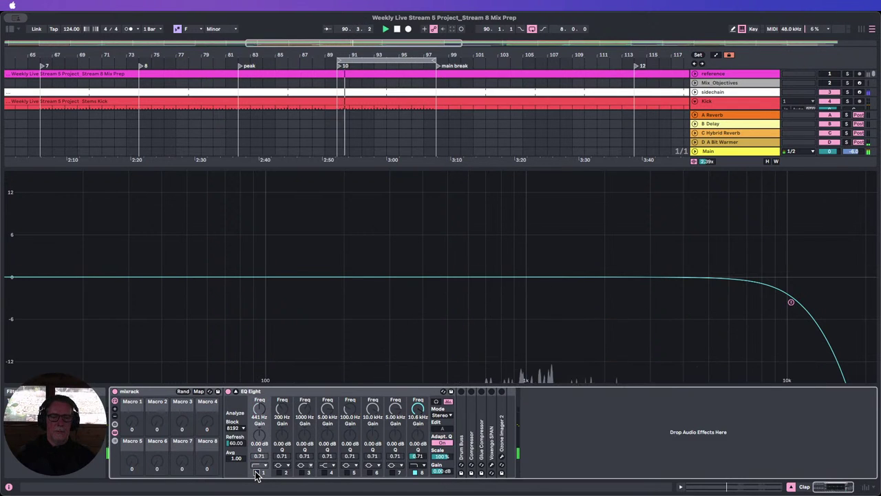
pyautogui.click(256, 474)
pyautogui.click(256, 474)
pyautogui.click(256, 474)
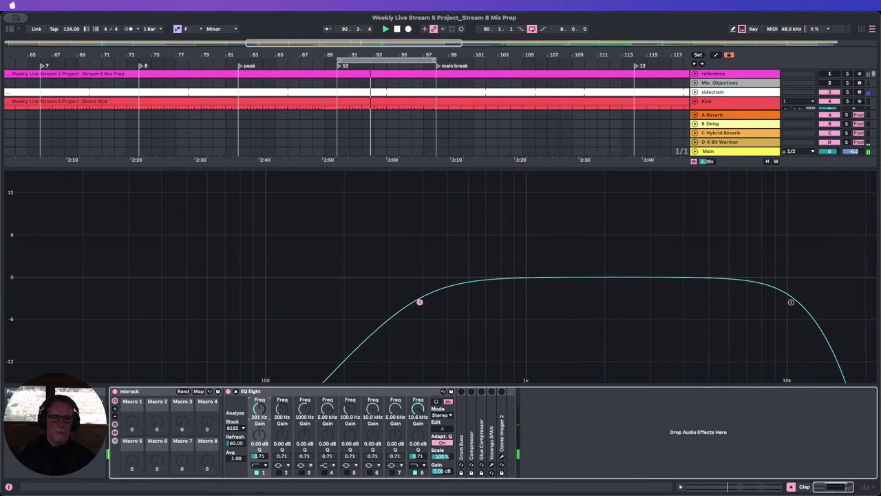
pyautogui.moveTo(260, 409); pyautogui.dragTo(260, 410)
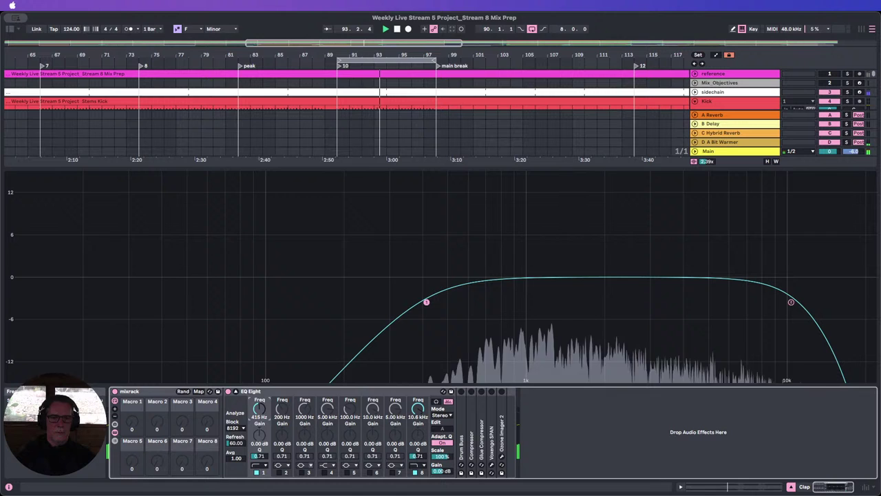
pyautogui.click(261, 392)
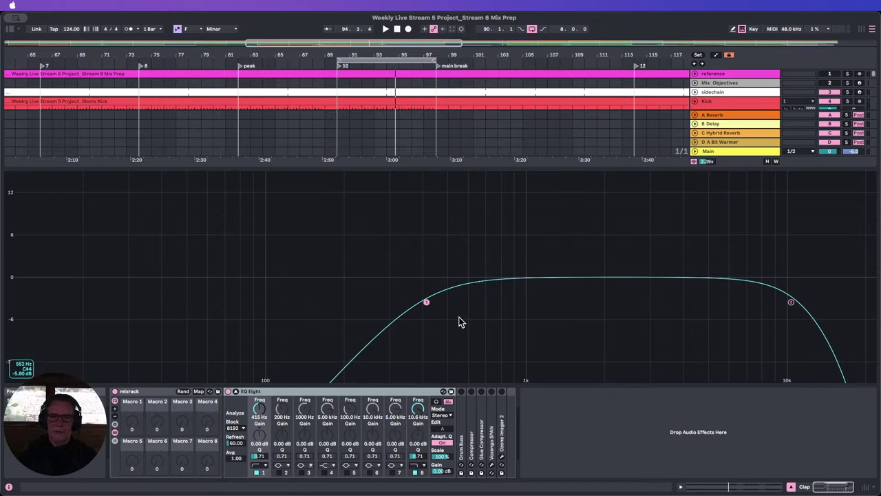
# Play the loop from locator 10 and close the expanded EQ display to view the Clap among the track lanes.
pyautogui.click(340, 69)
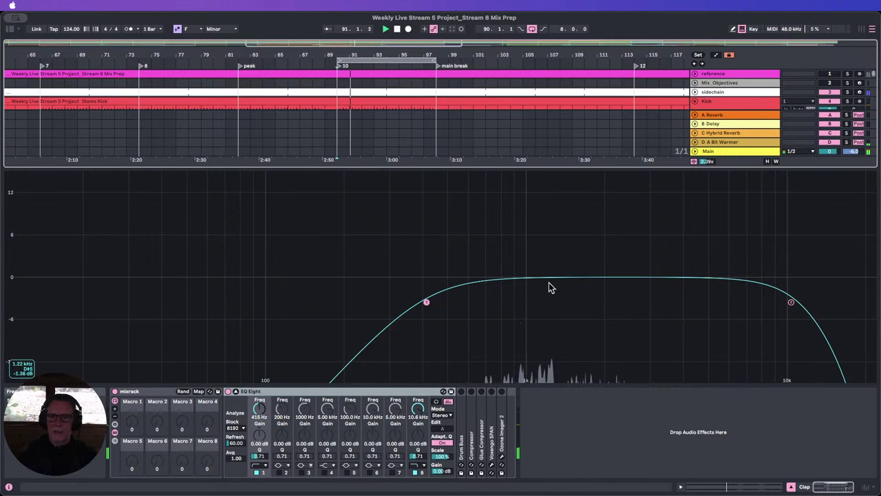
pyautogui.press('Escape')
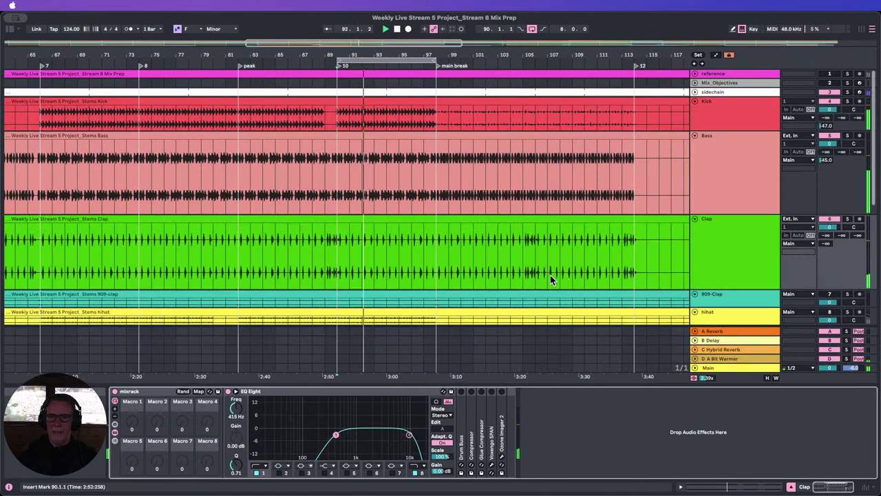
pyautogui.click(739, 242)
pyautogui.click(739, 243)
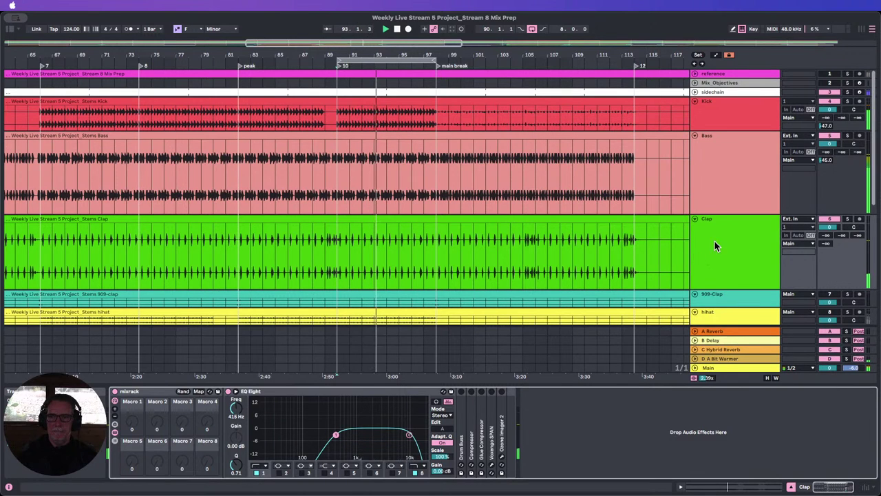
# Activate band 3 in the Clap's expanded EQ Eight and sweep a narrow boost to 955 Hz, 10.9 dB, Q 2.78.
pyautogui.click(236, 392)
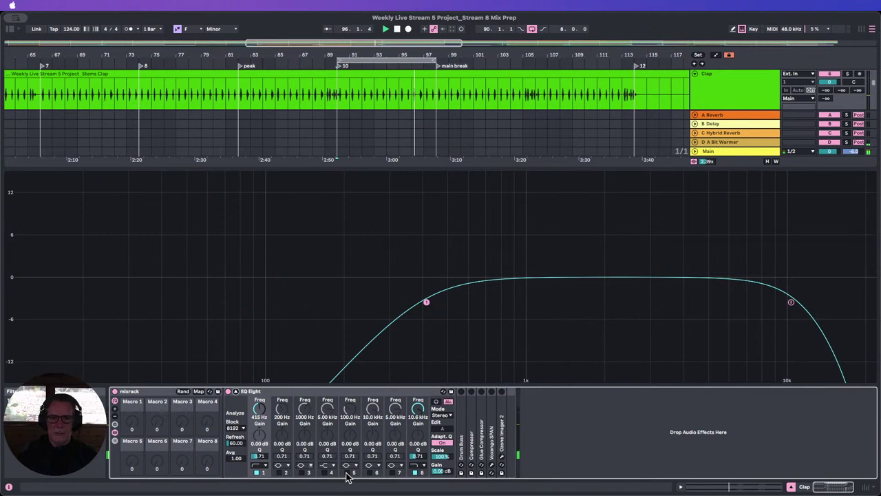
pyautogui.click(303, 473)
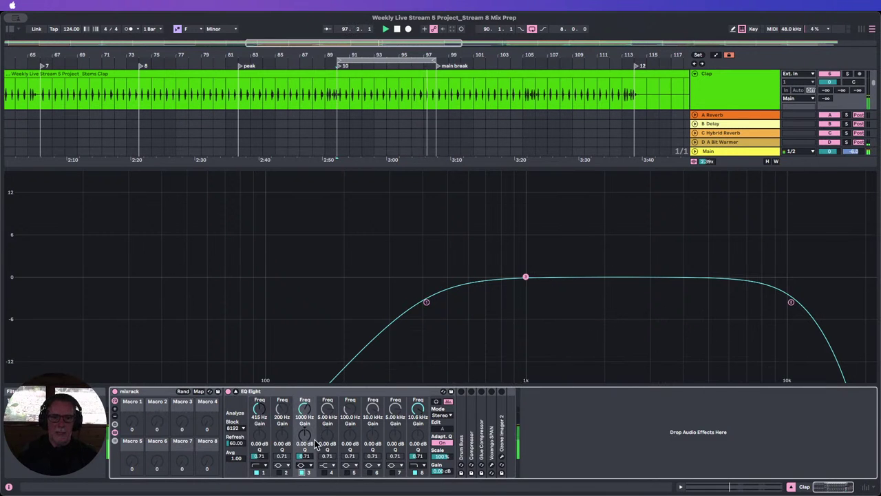
pyautogui.moveTo(303, 445); pyautogui.dragTo(303, 416)
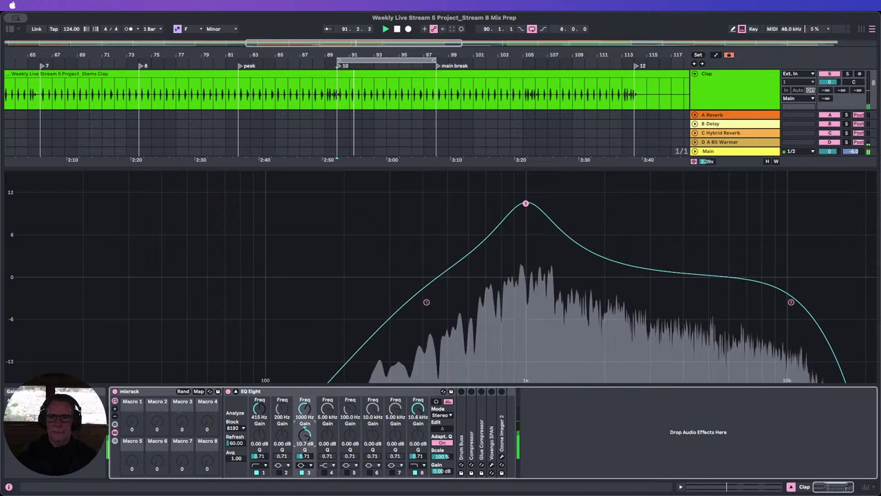
pyautogui.moveTo(308, 458); pyautogui.dragTo(308, 441)
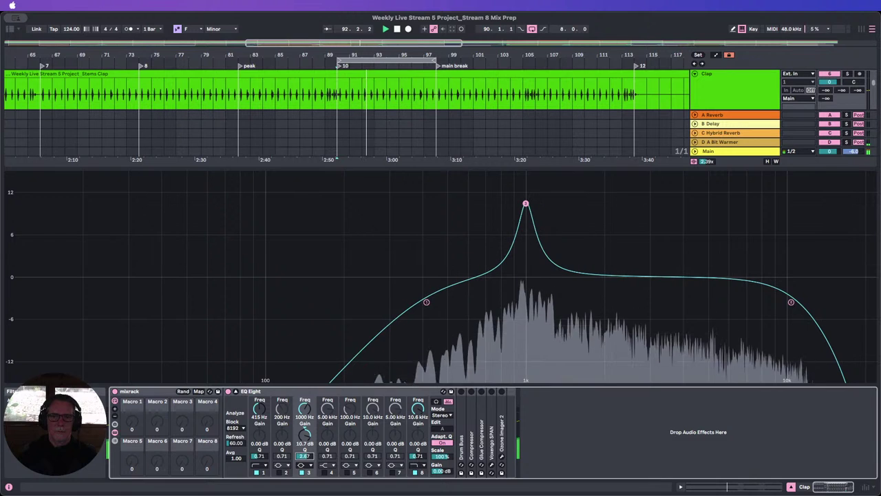
pyautogui.moveTo(305, 410); pyautogui.dragTo(305, 413)
pyautogui.moveTo(518, 204)
pyautogui.mouseDown()
pyautogui.moveTo(498, 202)
pyautogui.moveTo(597, 198)
pyautogui.moveTo(534, 201)
pyautogui.mouseUp()
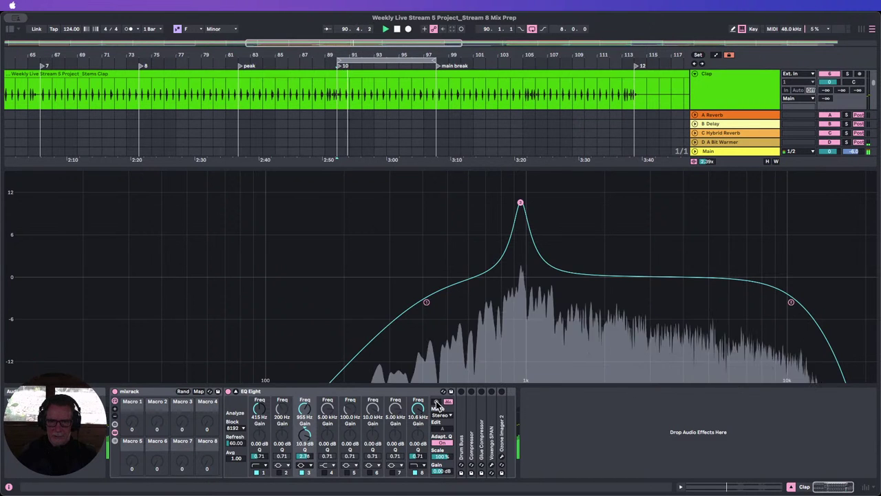
# Audition band 3 of the Clap's EQ Eight, reduce its gain to 1.67 dB with Q 3.70, and deactivate the band.
pyautogui.click(436, 404)
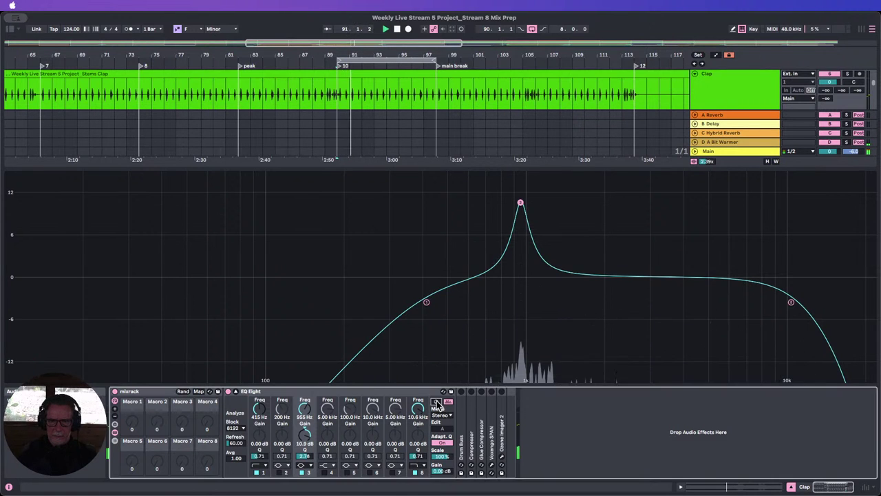
pyautogui.click(521, 204)
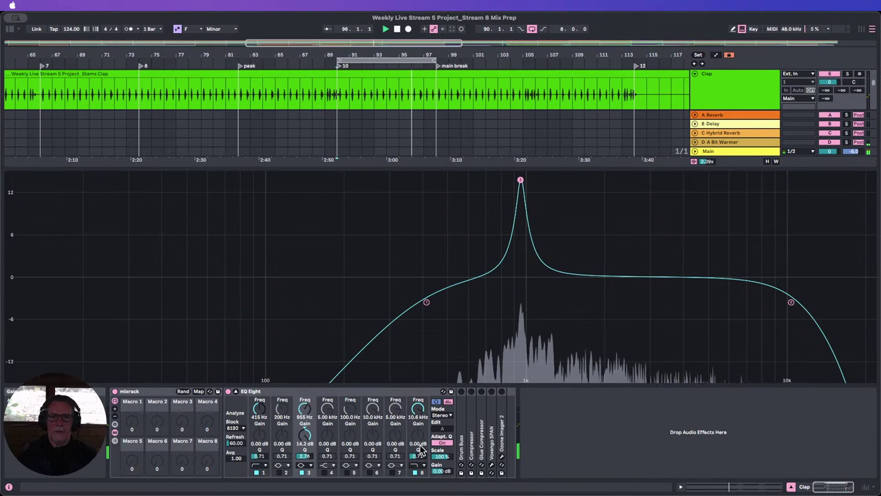
pyautogui.moveTo(304, 446)
pyautogui.mouseDown()
pyautogui.moveTo(304, 434)
pyautogui.moveTo(304, 451)
pyautogui.mouseUp()
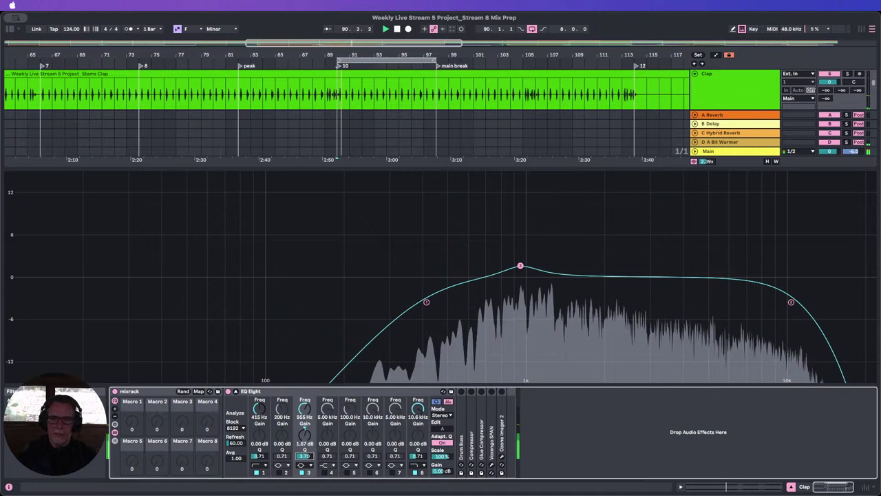
pyautogui.click(304, 473)
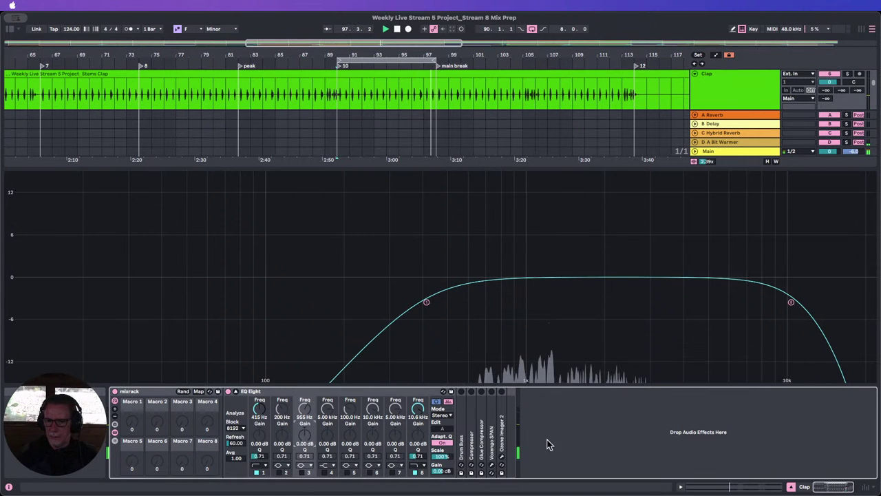
# Collapse the Clap's EQ Eight, hide the device view, and show the mixer below the arrangement.
pyautogui.doubleClick(262, 392)
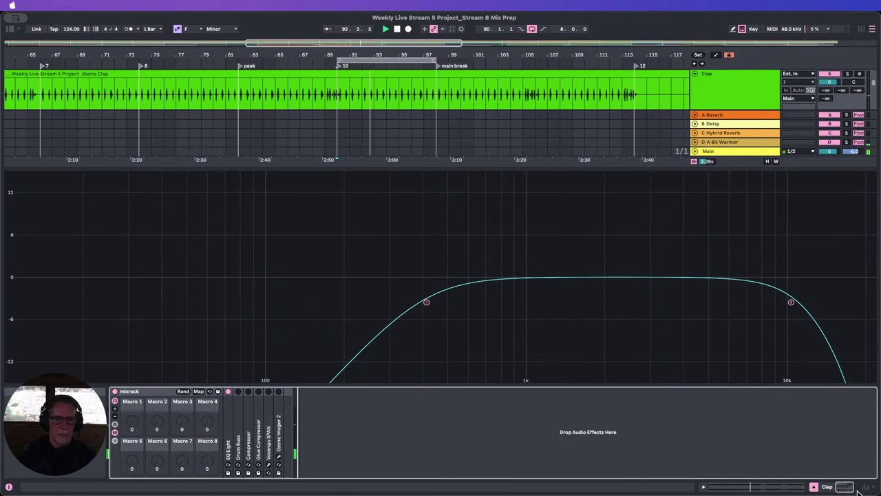
pyautogui.click(815, 487)
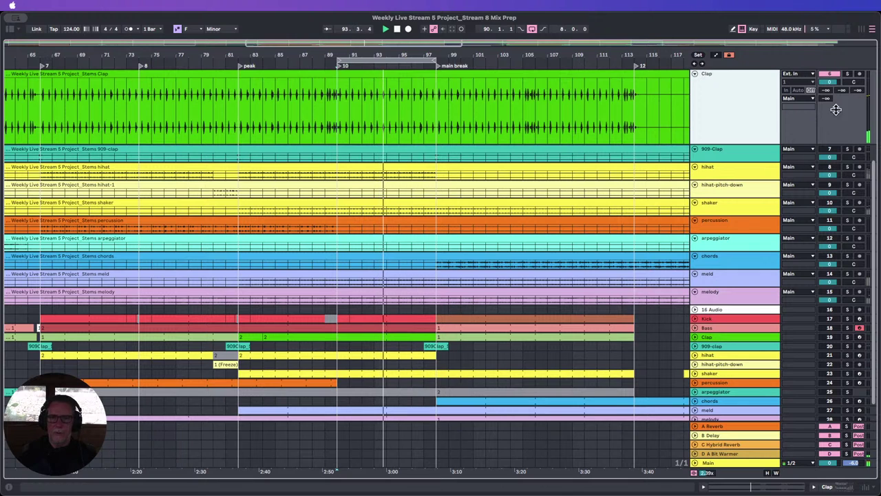
pyautogui.click(865, 490)
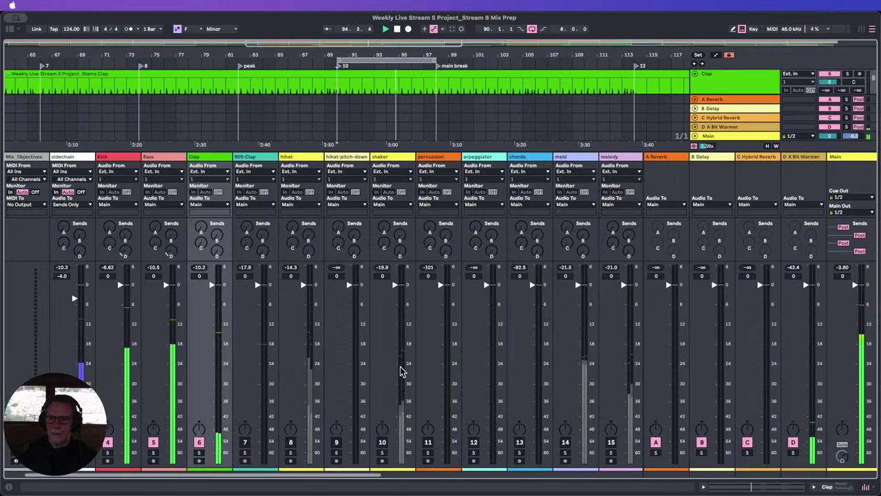
# Set the Clap's track volume to -5.7 dB and raise its send to the A Bit Warmer return slightly.
pyautogui.moveTo(212, 308)
pyautogui.mouseDown()
pyautogui.moveTo(211, 338)
pyautogui.moveTo(211, 304)
pyautogui.mouseUp()
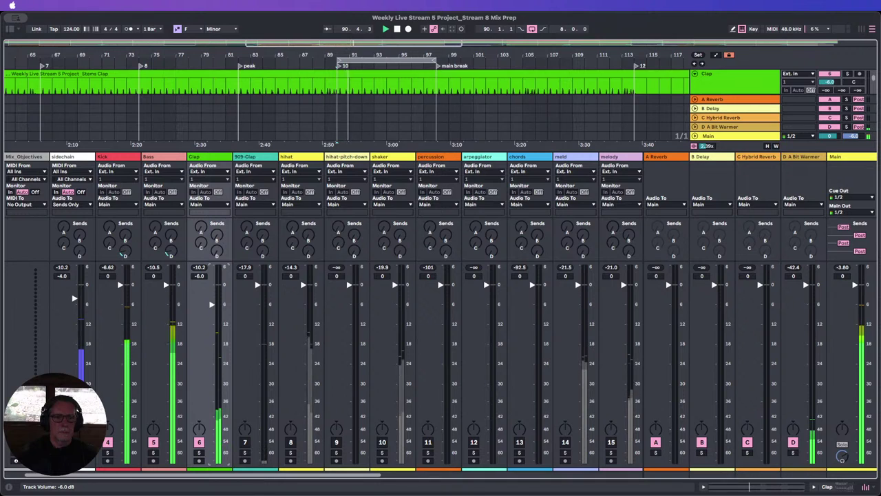
pyautogui.moveTo(212, 304); pyautogui.dragTo(211, 303)
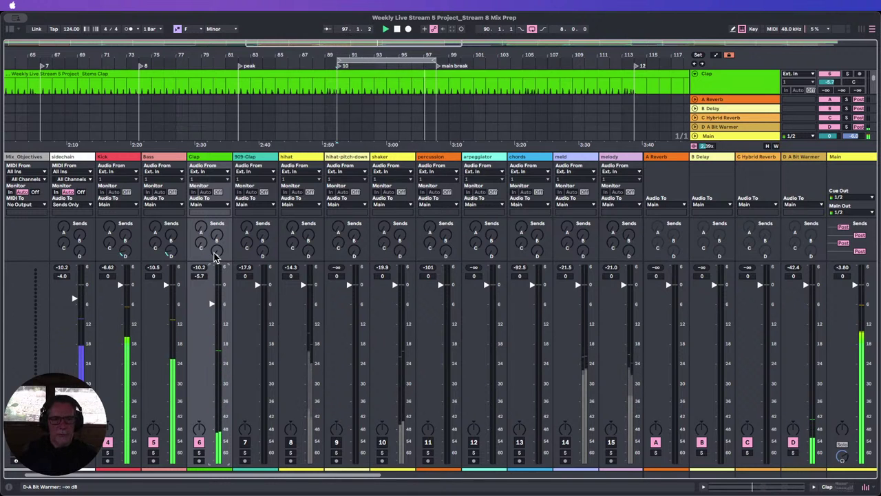
pyautogui.moveTo(216, 256); pyautogui.dragTo(216, 248)
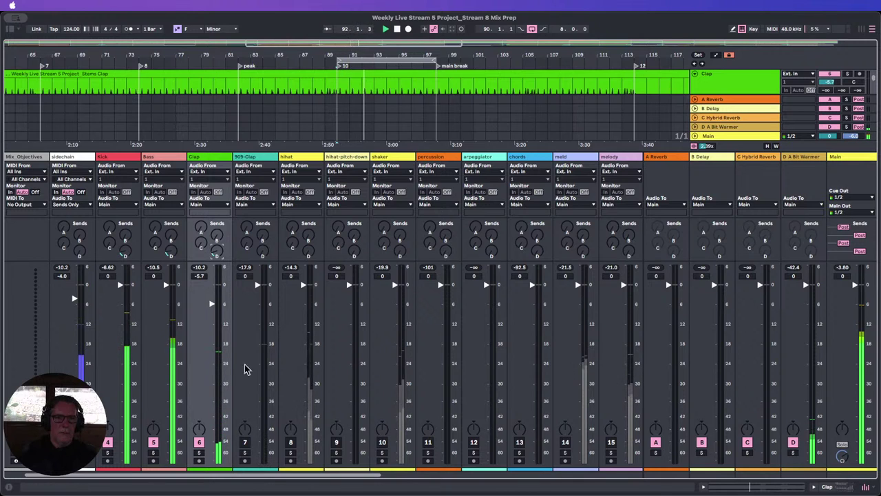
pyautogui.click(793, 443)
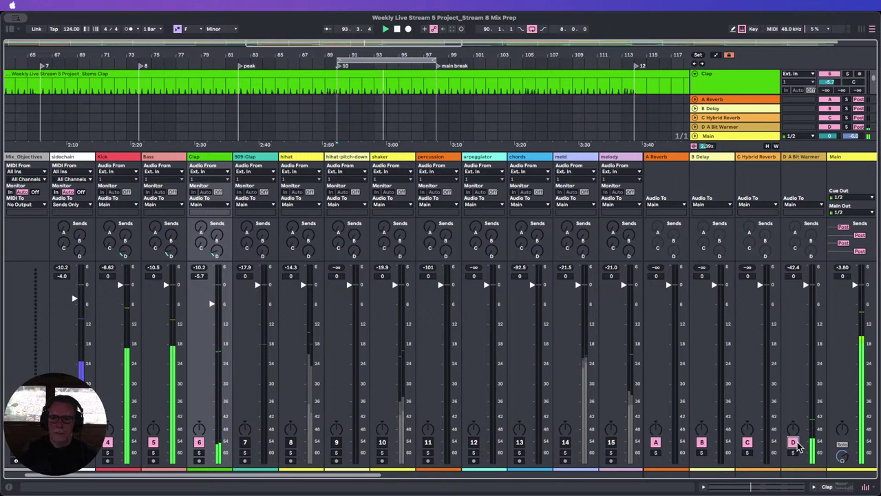
pyautogui.click(217, 254)
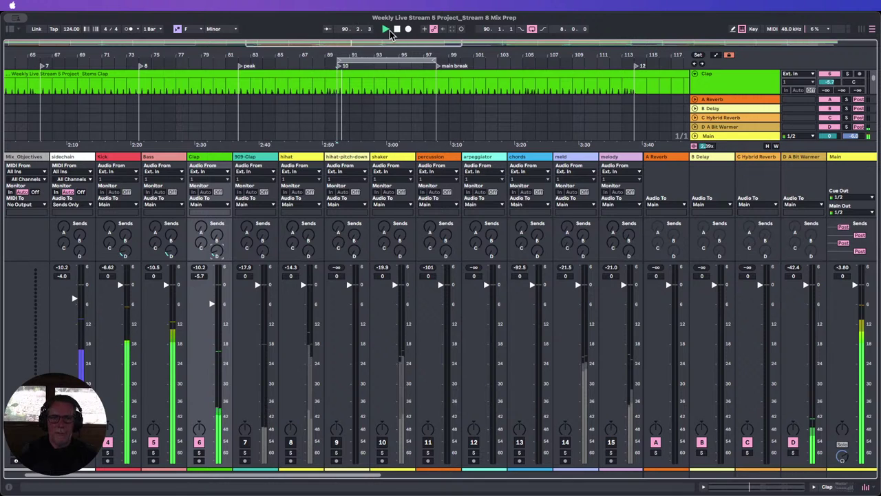
# Move the Hybrid Reverb return ahead of Delay and inspect the device settings of the Reverb and Hybrid Reverb returns.
pyautogui.click(752, 159)
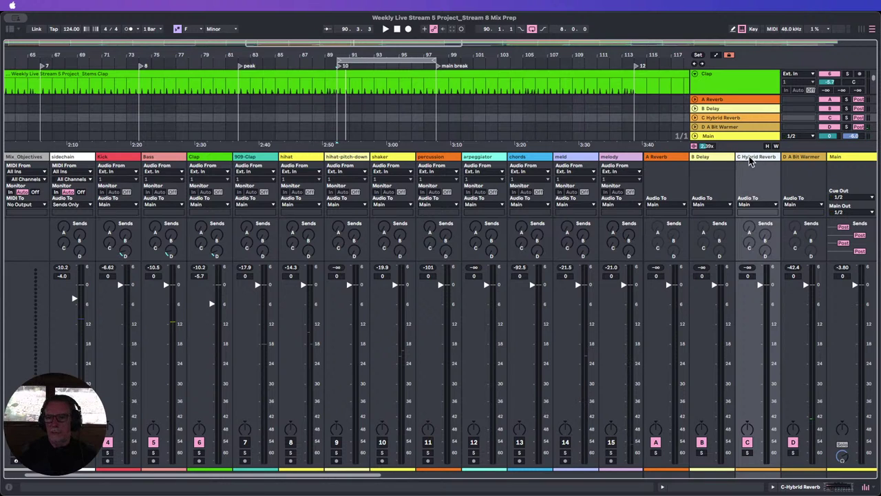
pyautogui.moveTo(738, 164); pyautogui.dragTo(689, 168)
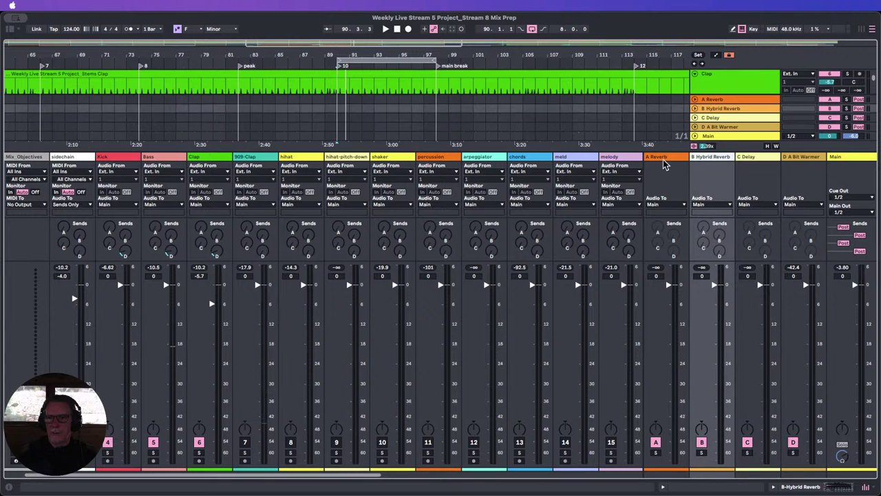
pyautogui.doubleClick(664, 158)
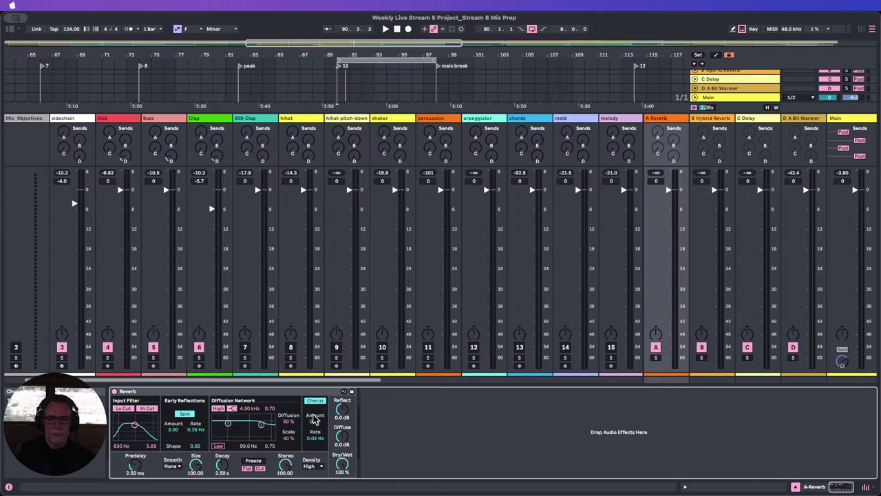
pyautogui.click(715, 120)
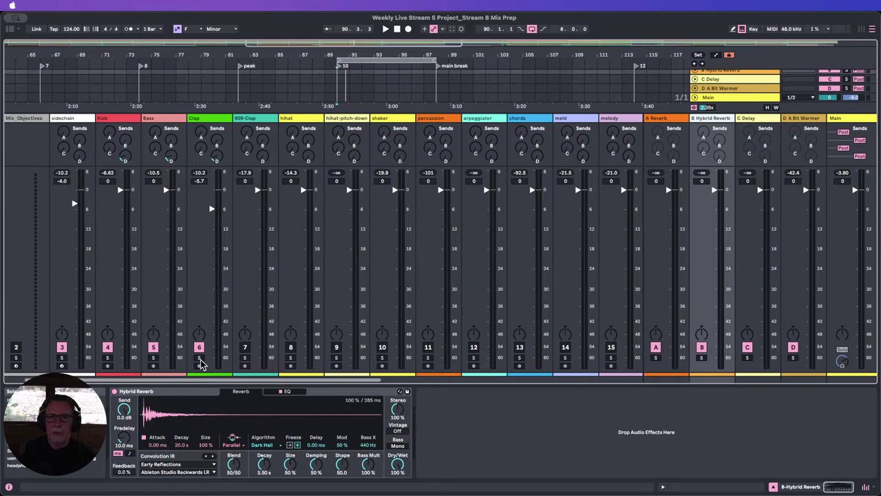
# Solo the Clap, play the loop from bar 90, and raise the Clap's send to the Hybrid Reverb return.
pyautogui.click(200, 359)
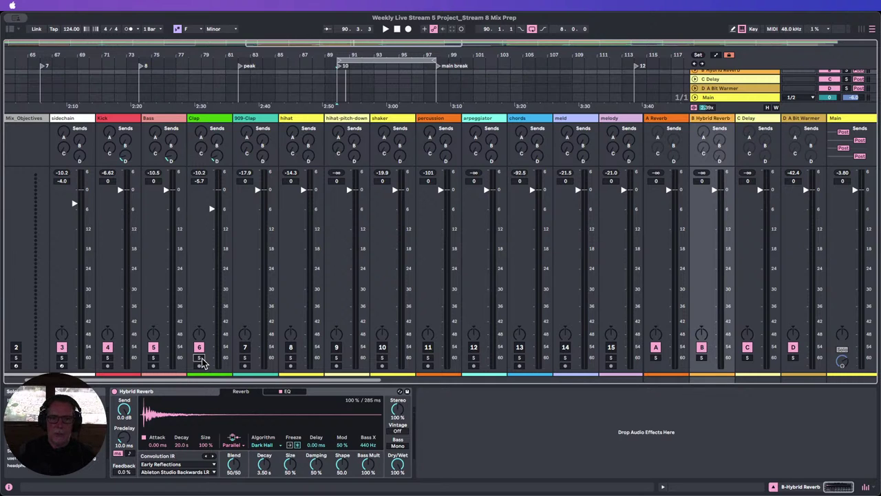
pyautogui.click(338, 71)
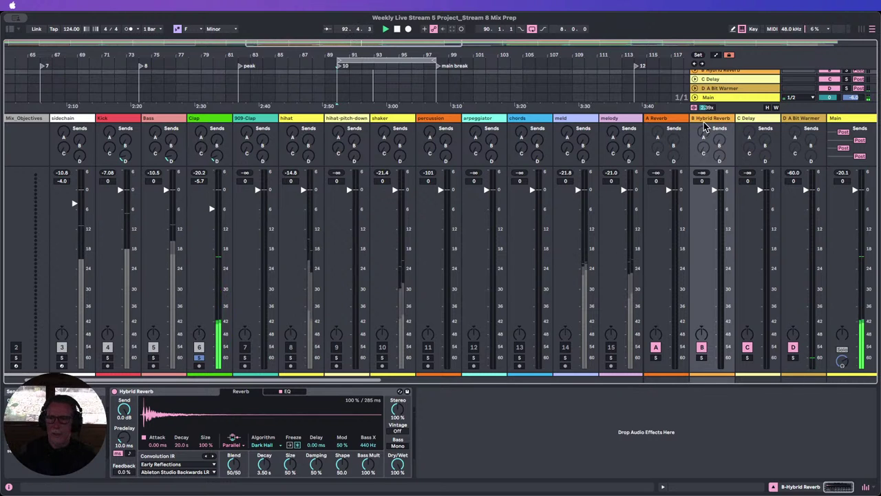
pyautogui.moveTo(215, 144)
pyautogui.mouseDown()
pyautogui.moveTo(215, 122)
pyautogui.moveTo(215, 137)
pyautogui.mouseUp()
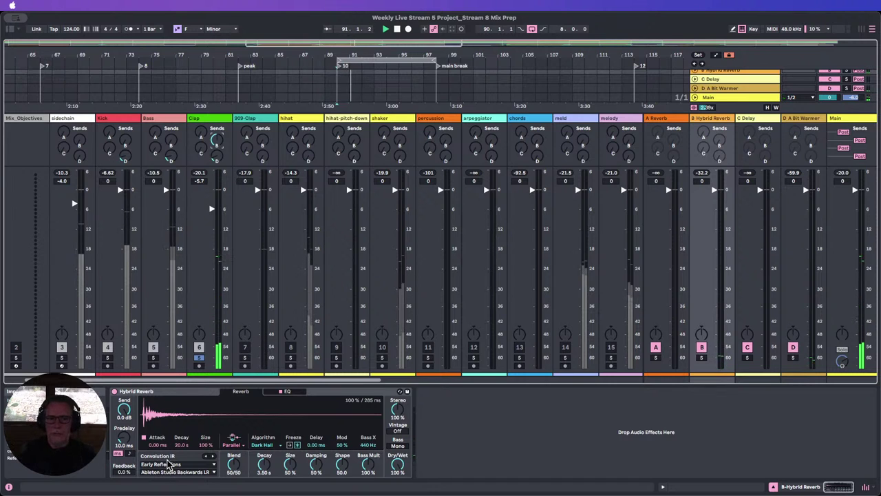
# Set the Hybrid Reverb's convolution IR category to Real Places, raise the Clap's send to that return further, and stop playback.
pyautogui.click(165, 465)
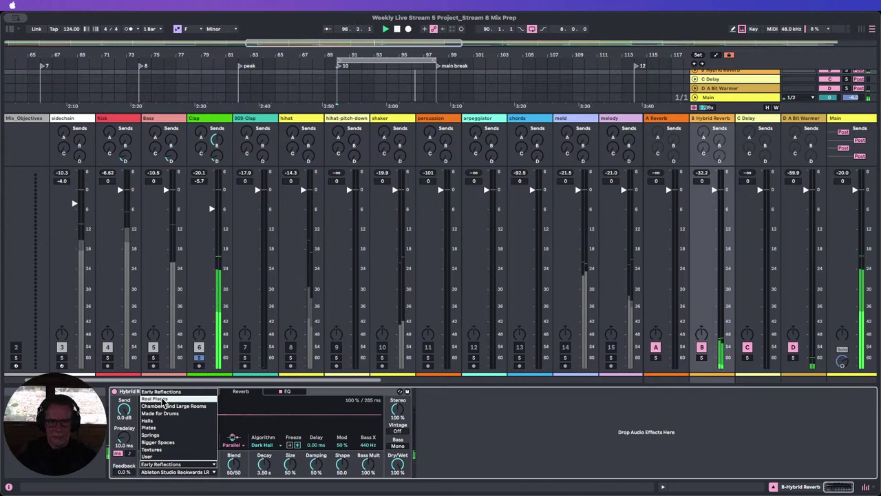
pyautogui.click(162, 399)
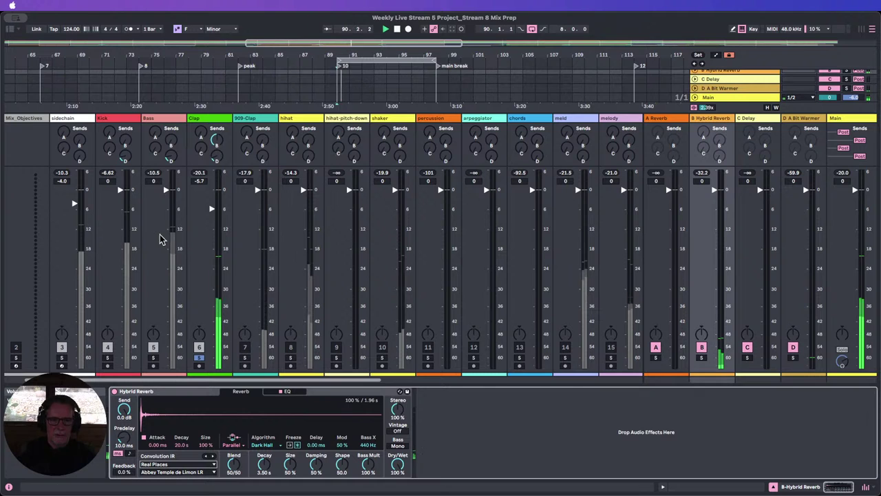
pyautogui.moveTo(217, 143); pyautogui.dragTo(217, 133)
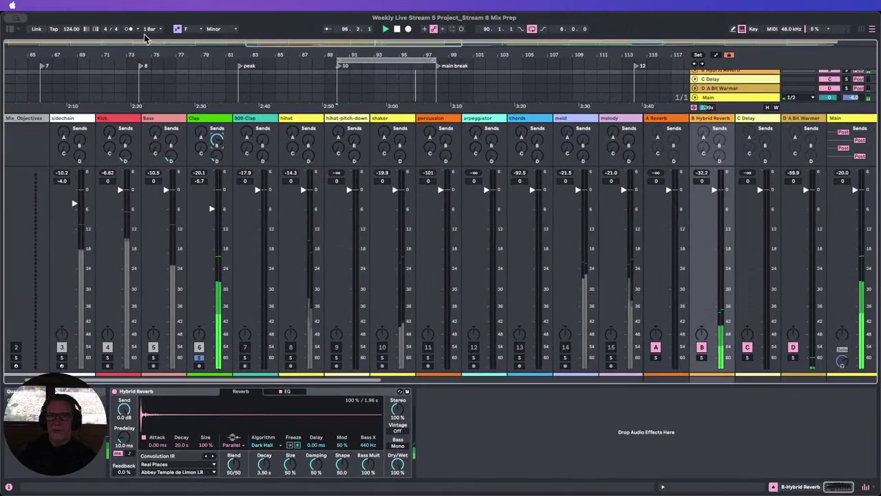
pyautogui.click(398, 28)
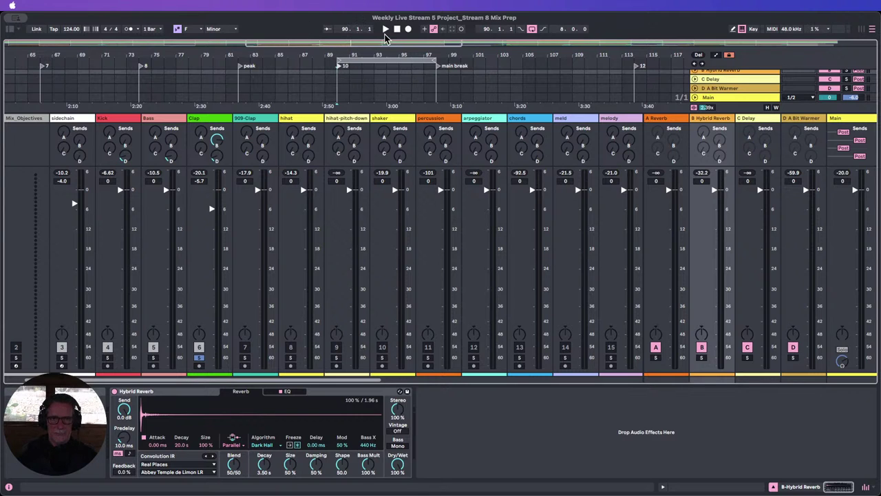
# Restart the loop and audition the Real Places impulse responses on the Clap, from Ancient Sapiens Carved Cave 1 to Transfiguration Basilica LR.
pyautogui.click(385, 31)
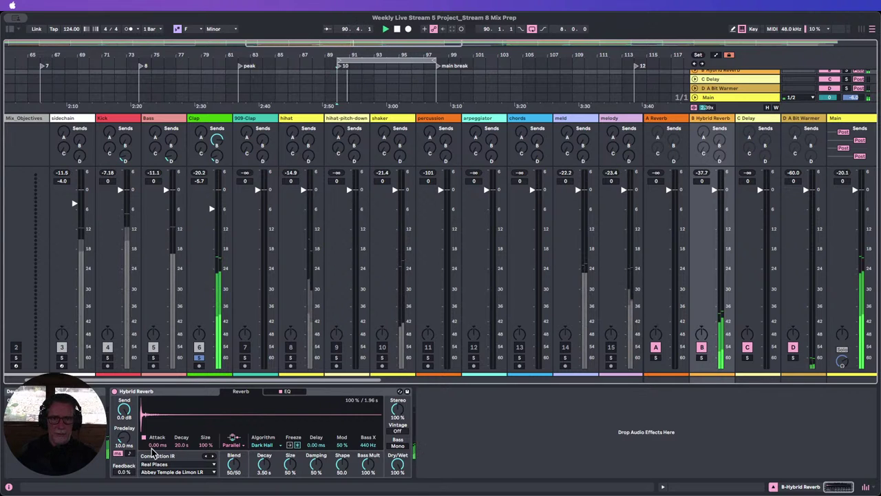
pyautogui.click(181, 473)
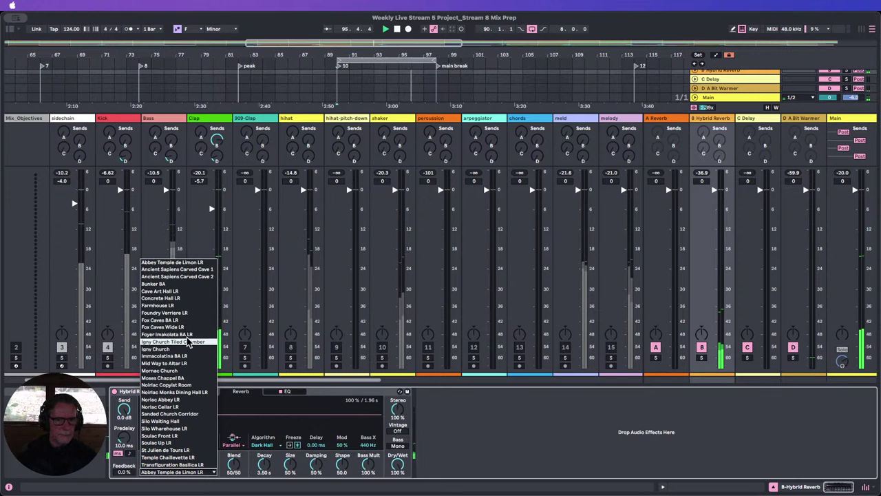
pyautogui.click(176, 268)
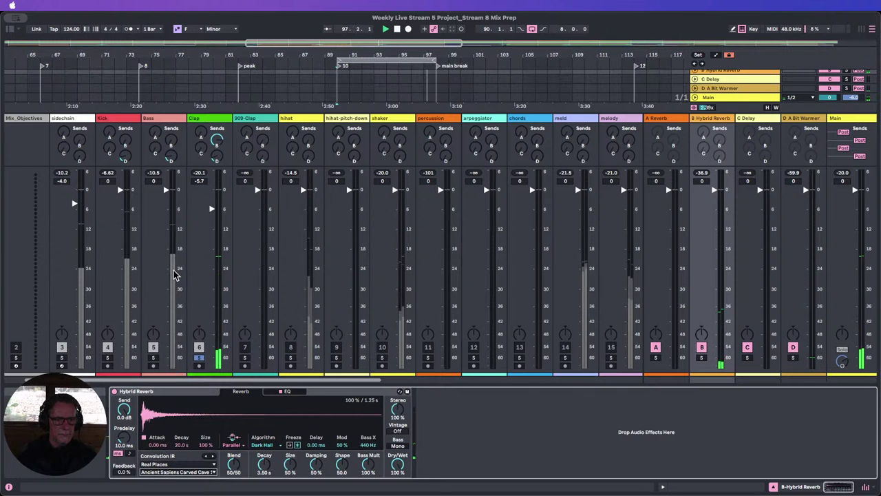
pyautogui.click(212, 456)
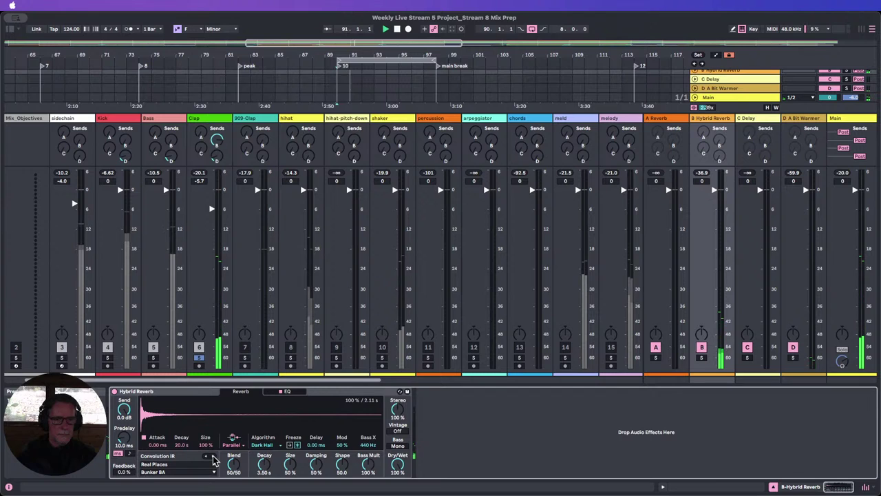
pyautogui.click(212, 457)
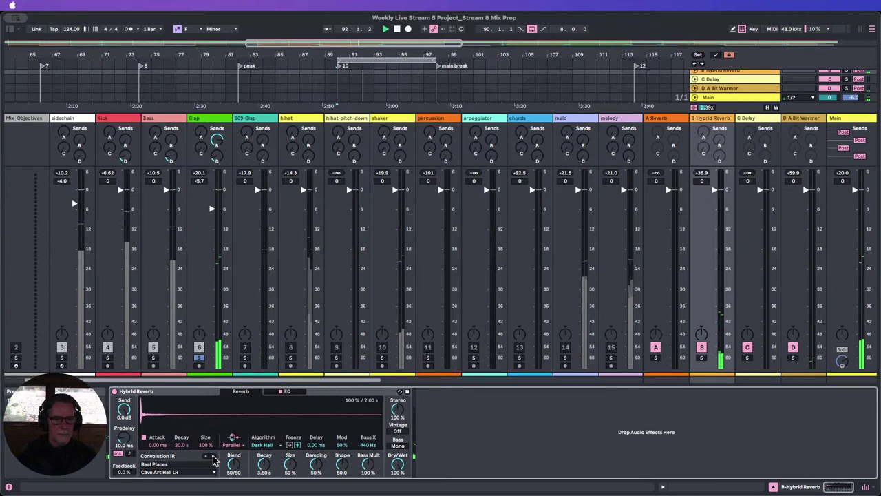
pyautogui.click(212, 457)
pyautogui.click(212, 457)
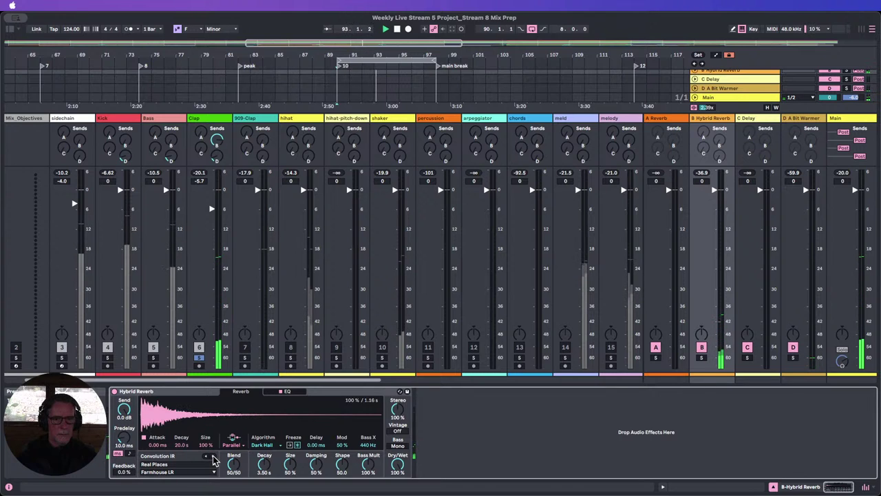
pyautogui.click(212, 456)
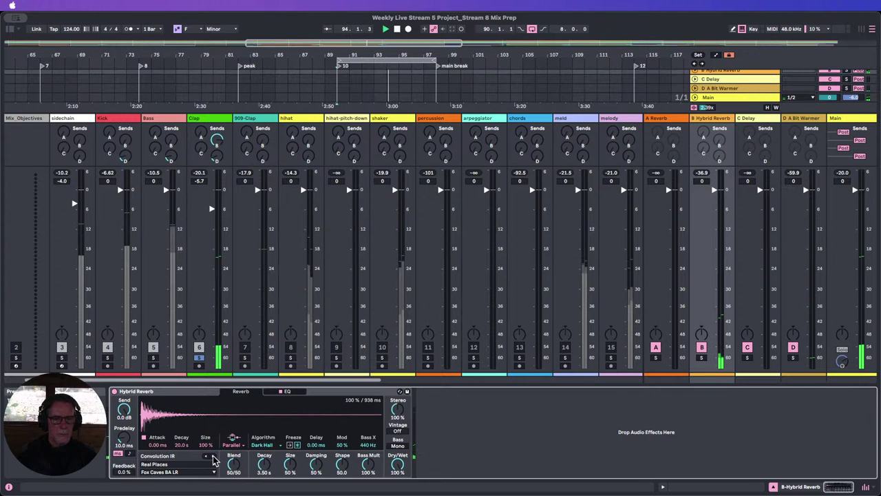
pyautogui.click(212, 457)
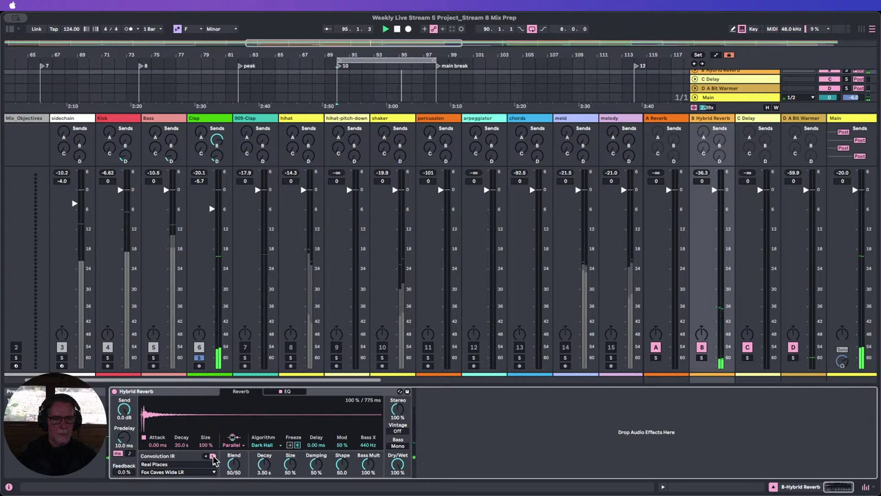
pyautogui.click(213, 456)
pyautogui.click(212, 457)
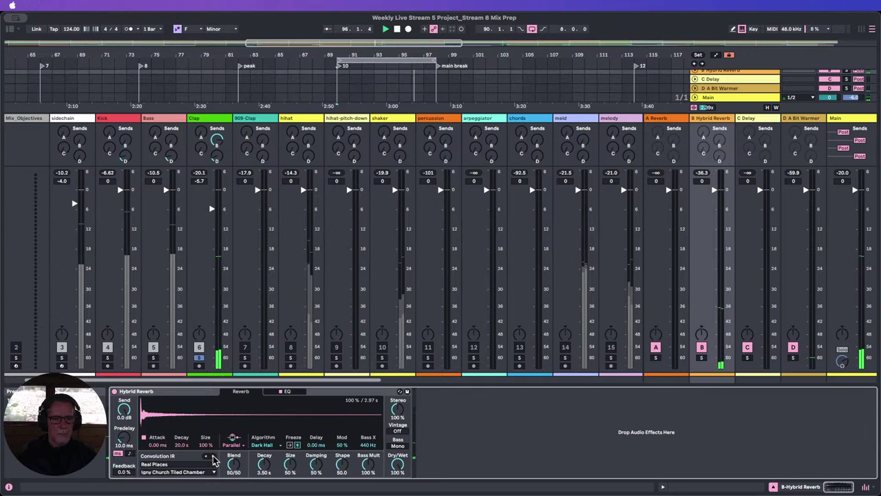
pyautogui.click(212, 456)
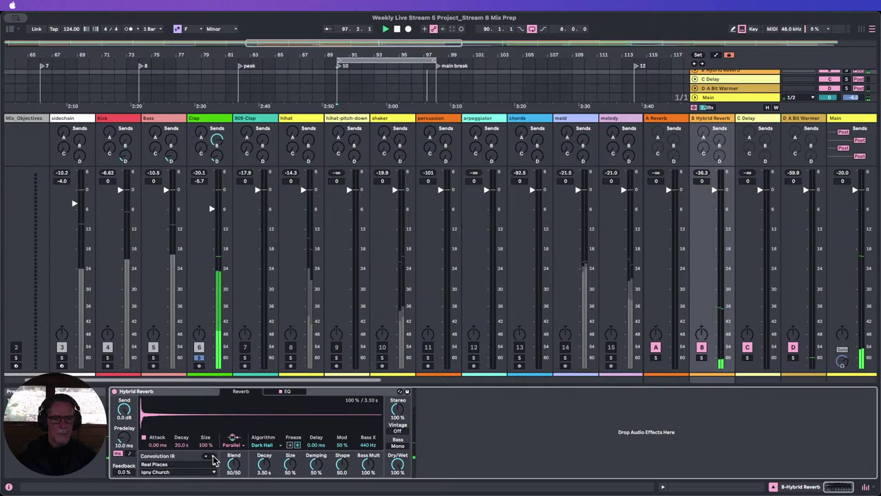
pyautogui.click(212, 457)
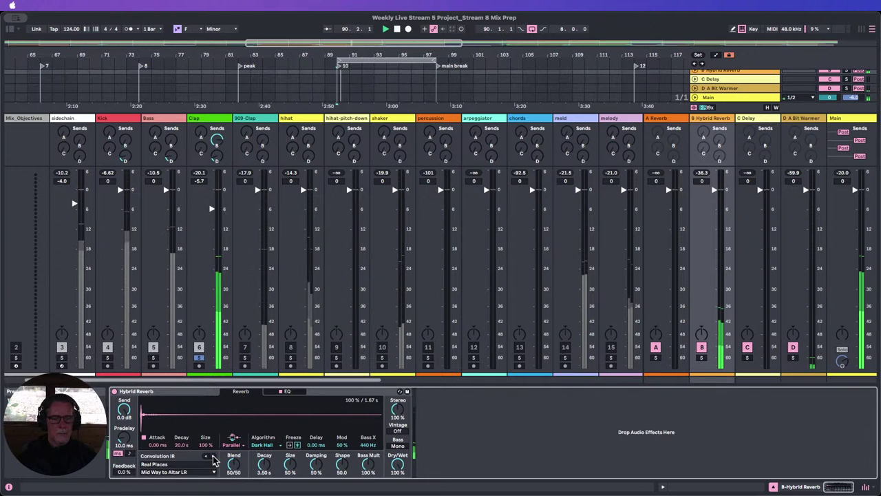
pyautogui.click(212, 457)
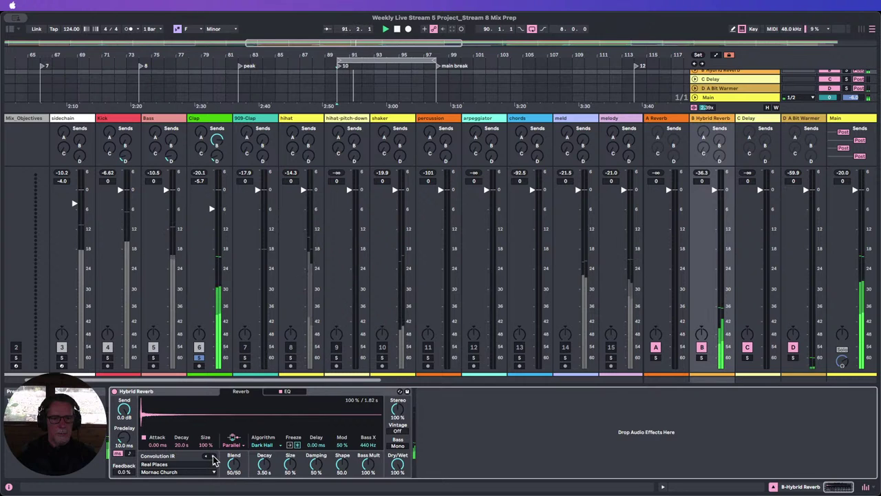
pyautogui.click(212, 456)
pyautogui.click(212, 457)
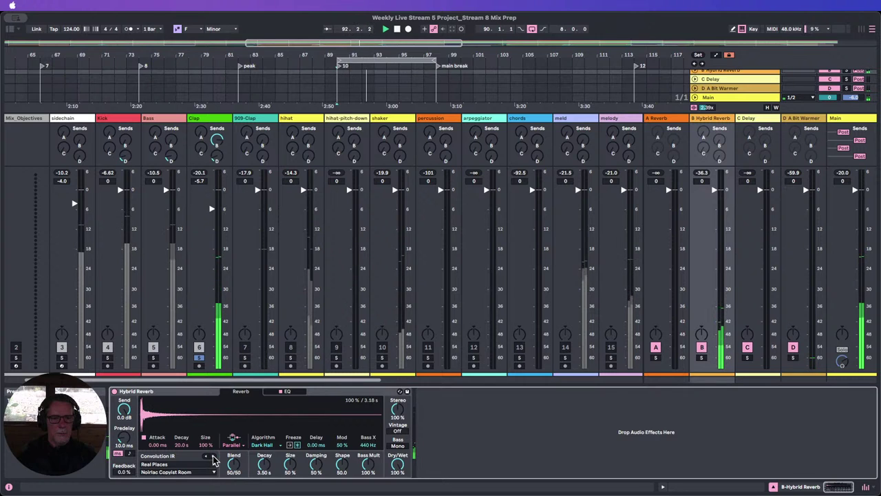
pyautogui.click(212, 457)
pyautogui.click(213, 457)
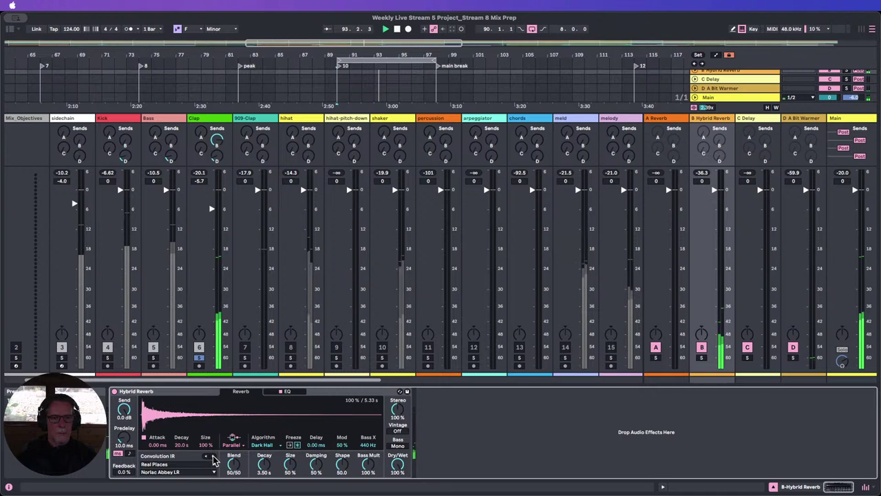
pyautogui.click(212, 457)
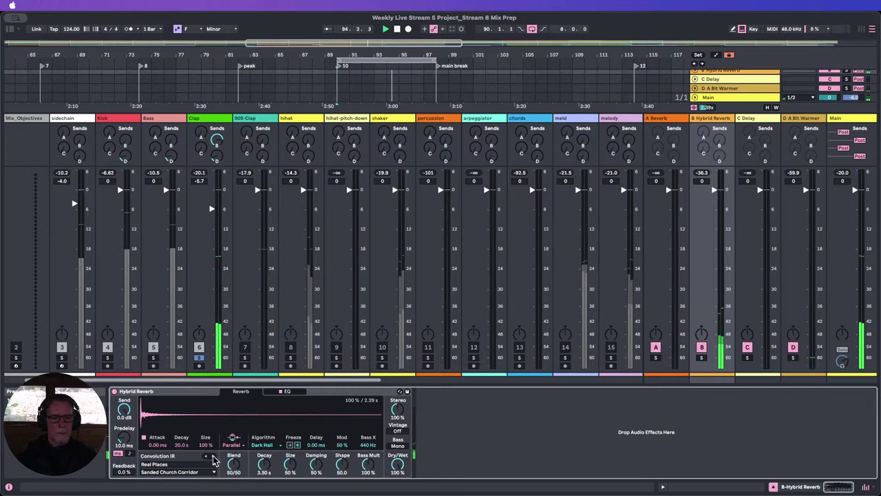
pyautogui.click(213, 457)
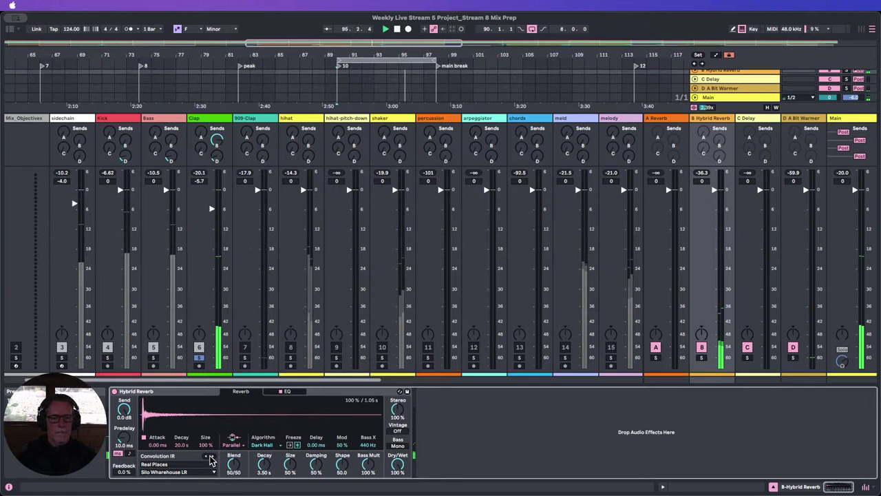
pyautogui.click(206, 456)
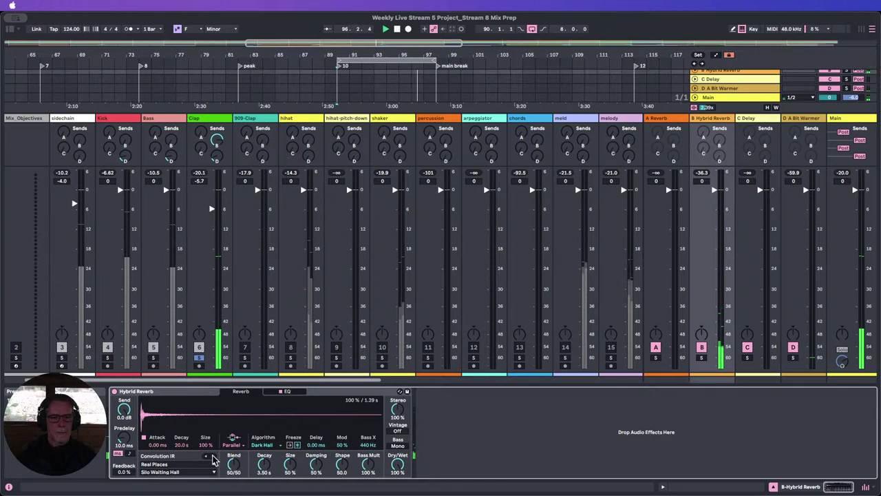
pyautogui.click(213, 458)
pyautogui.click(213, 457)
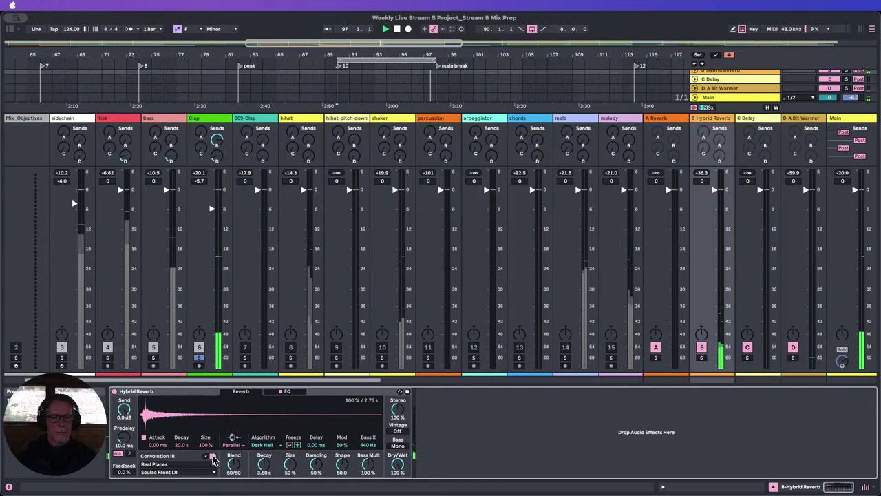
pyautogui.click(213, 457)
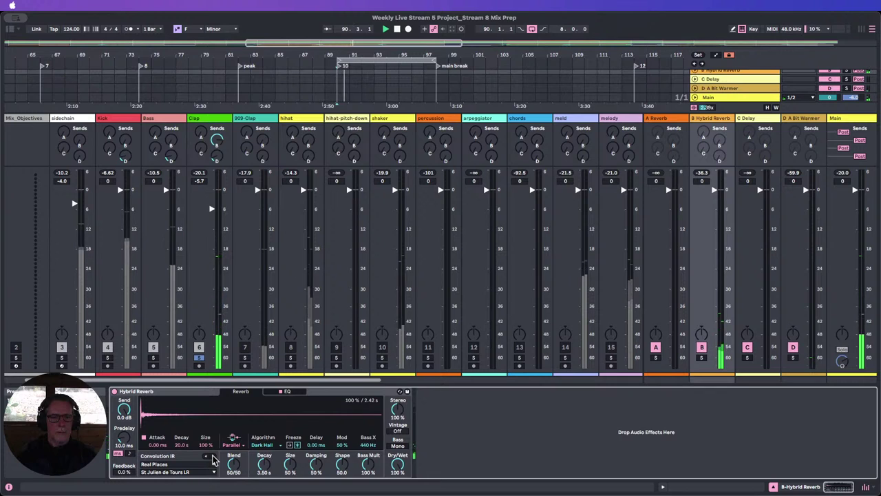
pyautogui.click(213, 457)
pyautogui.click(213, 457)
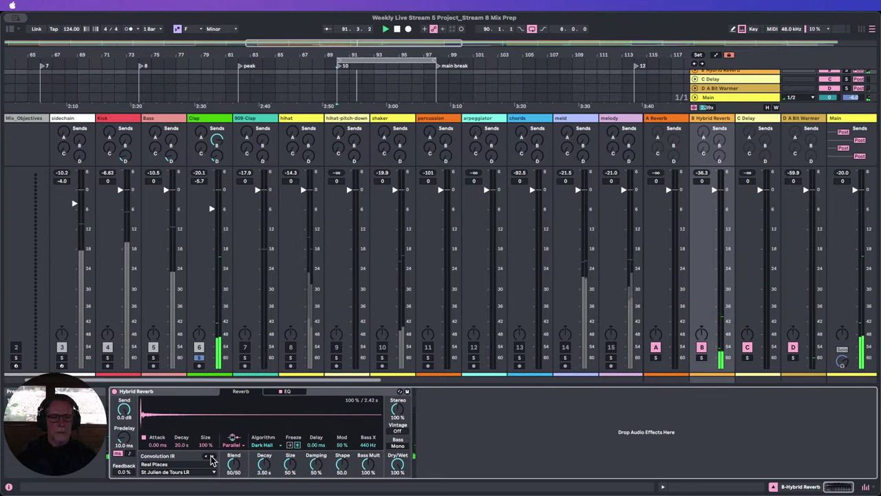
pyautogui.click(212, 457)
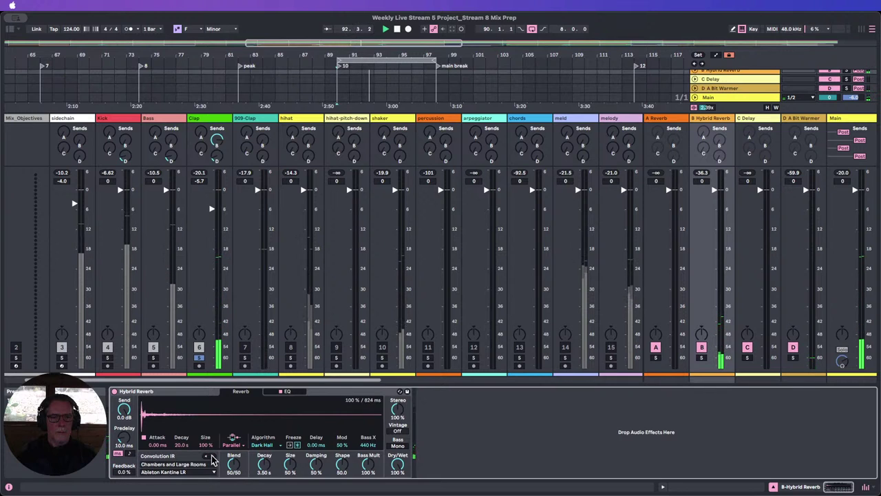
pyautogui.click(205, 457)
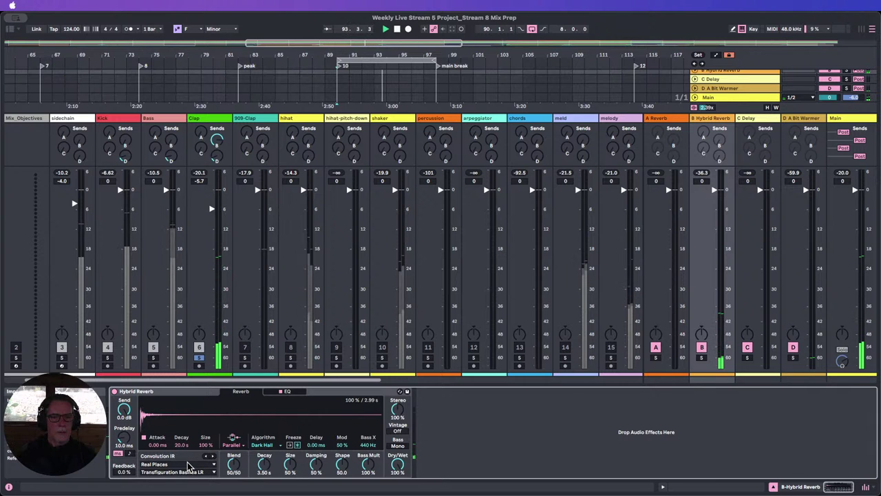
# Switch the Hybrid Reverb's convolution IR category to Early Reflections and audition its impulse responses on the Clap, ending on Small Ambience.
pyautogui.click(192, 464)
pyautogui.click(170, 392)
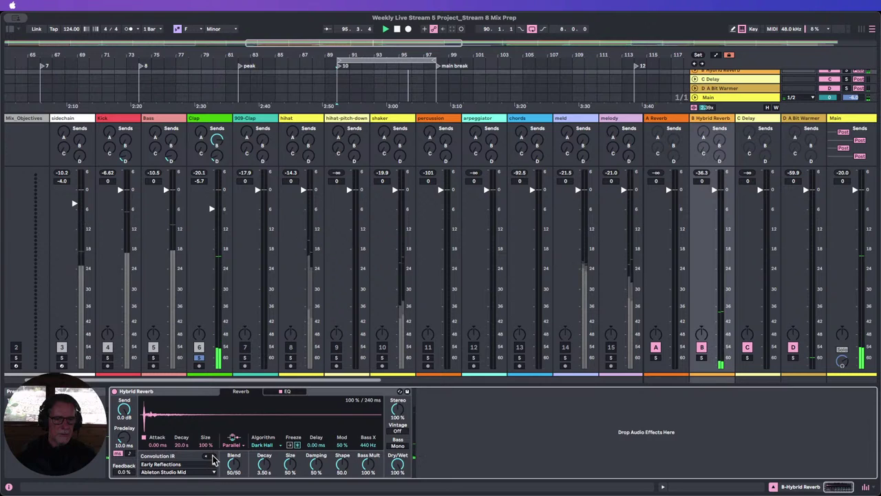
pyautogui.click(213, 457)
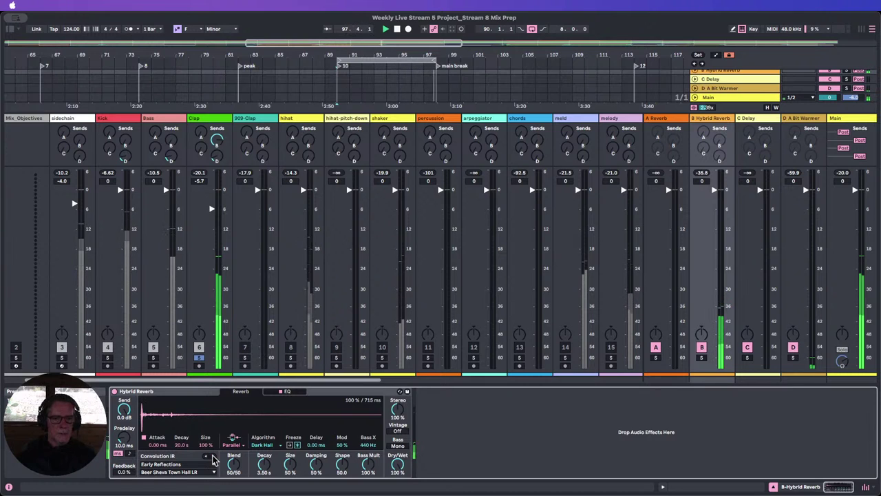
pyautogui.click(213, 457)
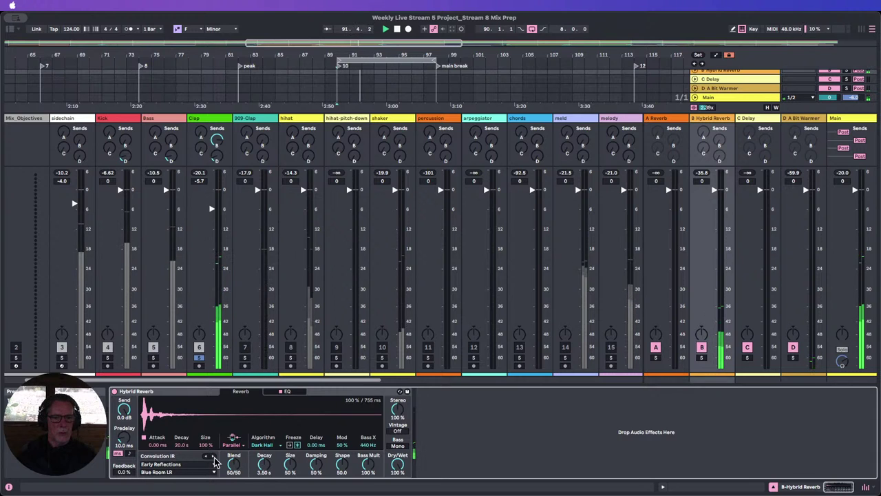
pyautogui.click(213, 458)
pyautogui.click(213, 457)
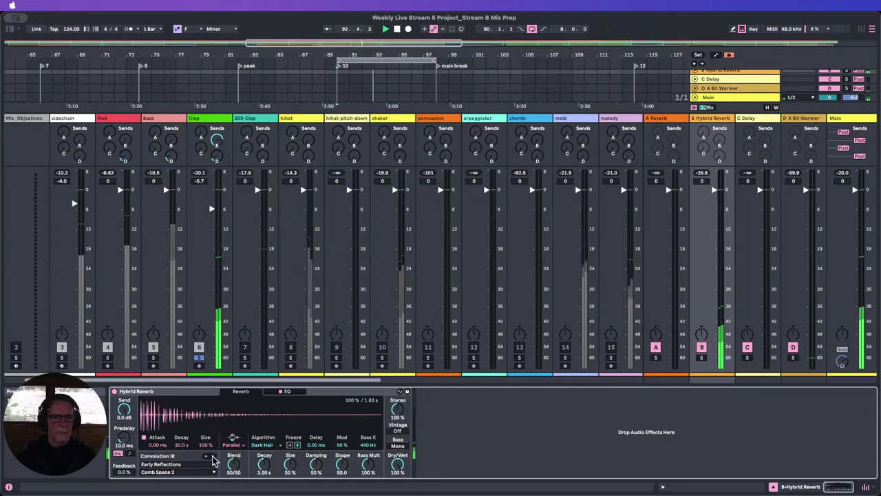
pyautogui.click(213, 457)
pyautogui.click(213, 457)
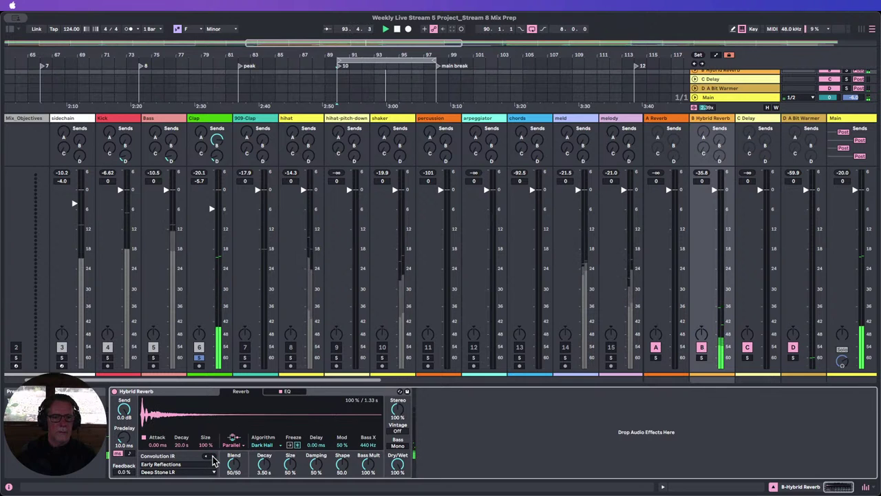
pyautogui.click(213, 458)
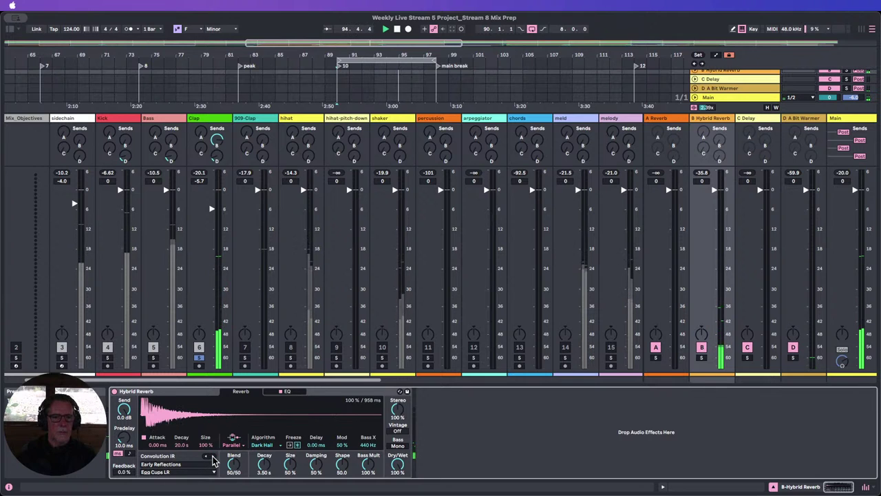
pyautogui.click(213, 458)
pyautogui.click(213, 457)
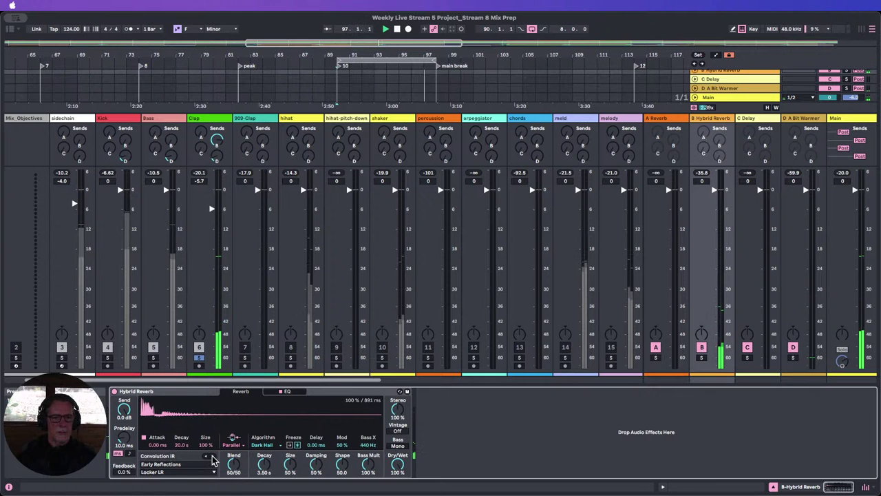
pyautogui.click(213, 457)
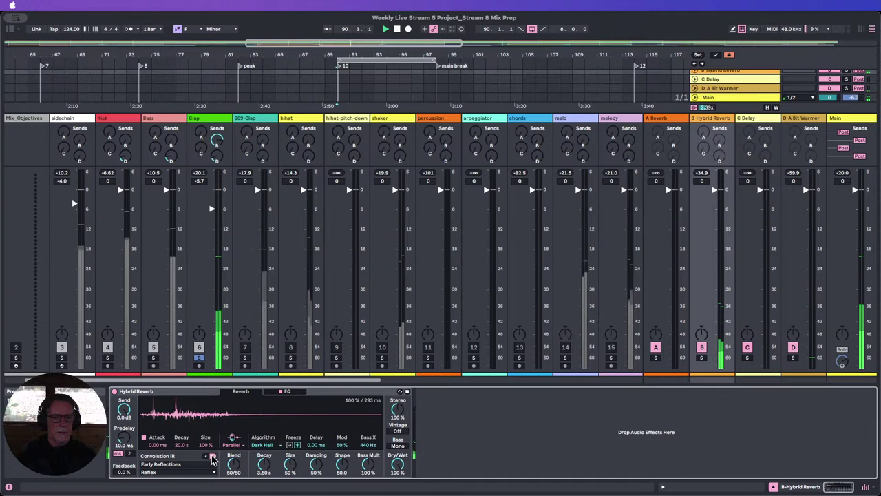
pyautogui.click(213, 457)
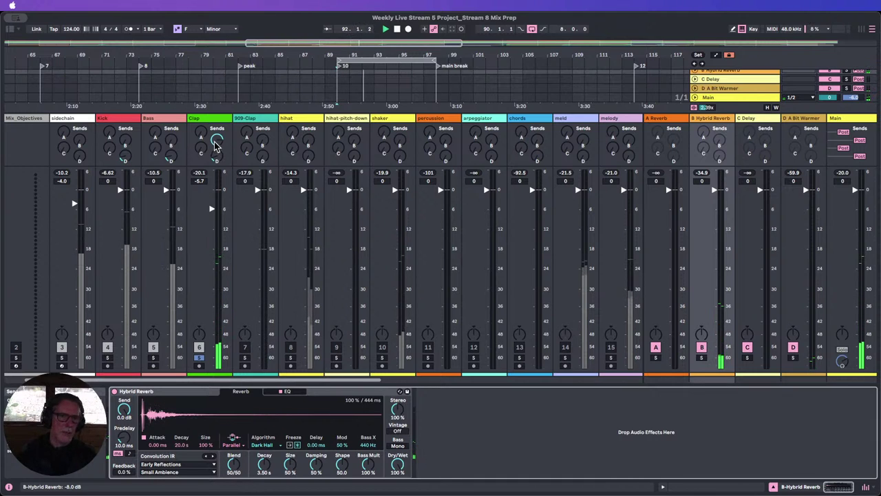
# Turn the Clap's Hybrid Reverb send fully down, unsolo the Clap, and raise that send to -20 dB against the other tracks.
pyautogui.moveTo(216, 140); pyautogui.dragTo(217, 141)
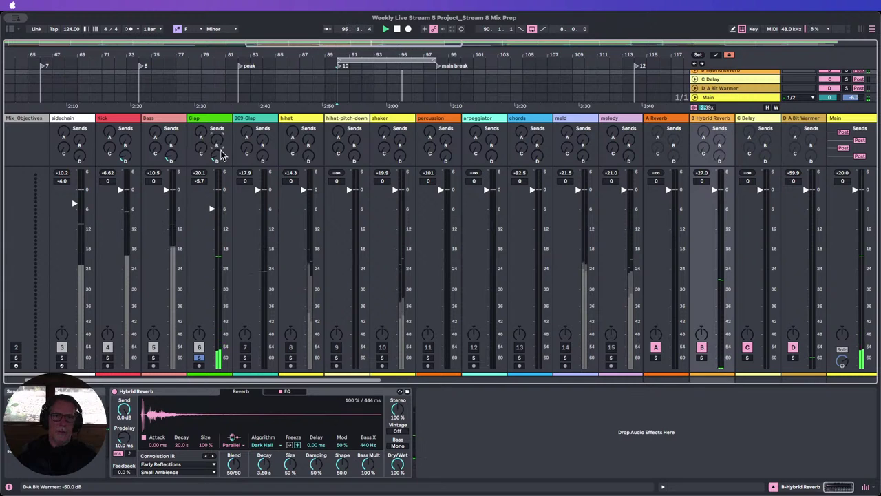
pyautogui.click(199, 357)
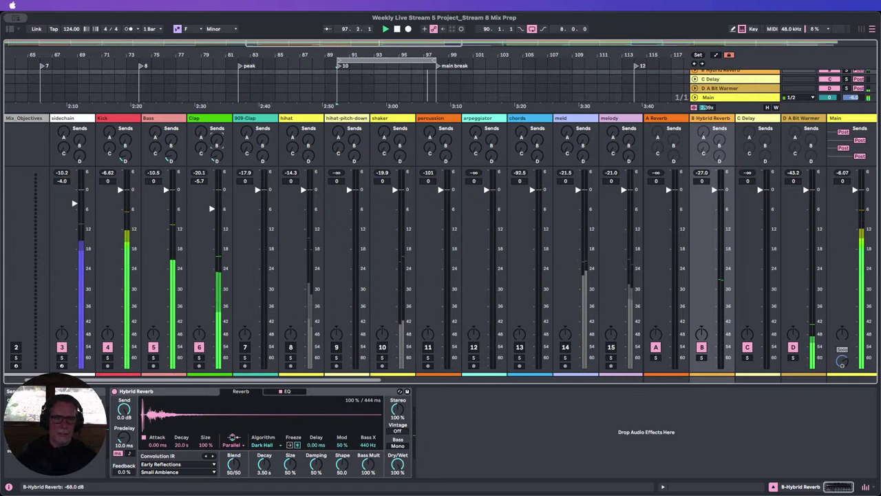
pyautogui.moveTo(217, 146); pyautogui.dragTo(217, 135)
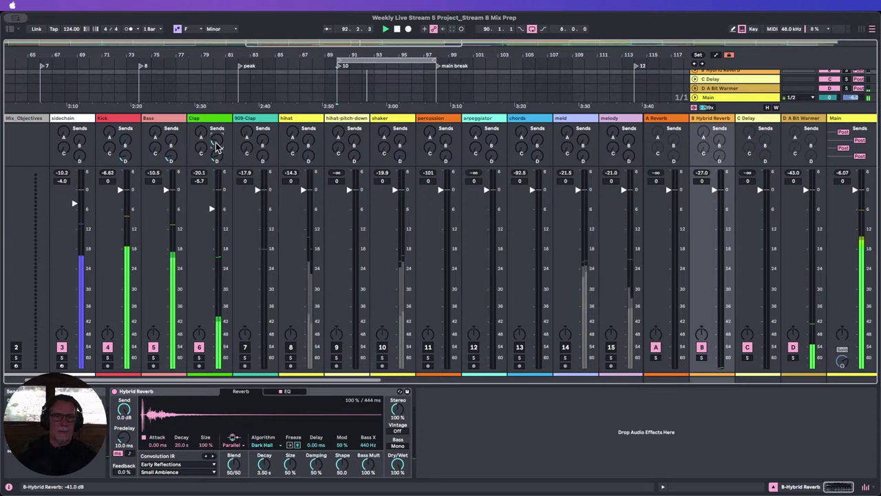
pyautogui.moveTo(217, 146); pyautogui.dragTo(217, 133)
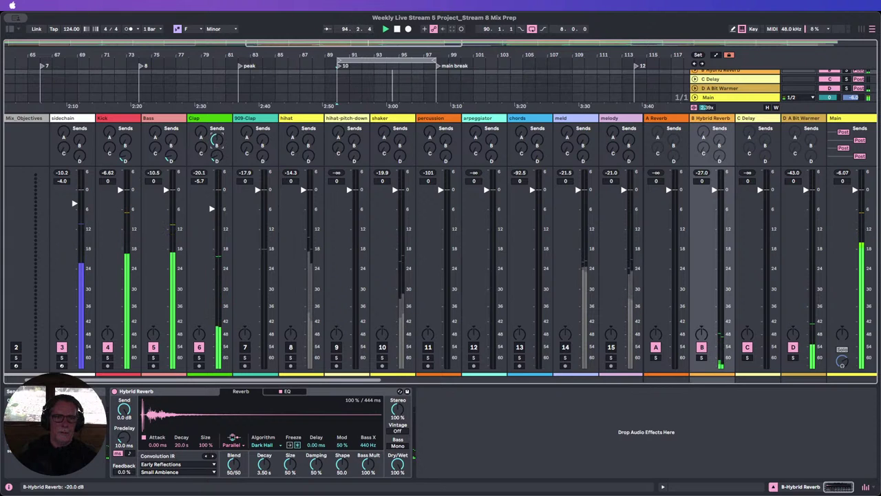
# Solo the Clap and compare short playbacks of the loop with its Hybrid Reverb send at -20 dB and turned up much higher.
pyautogui.click(199, 359)
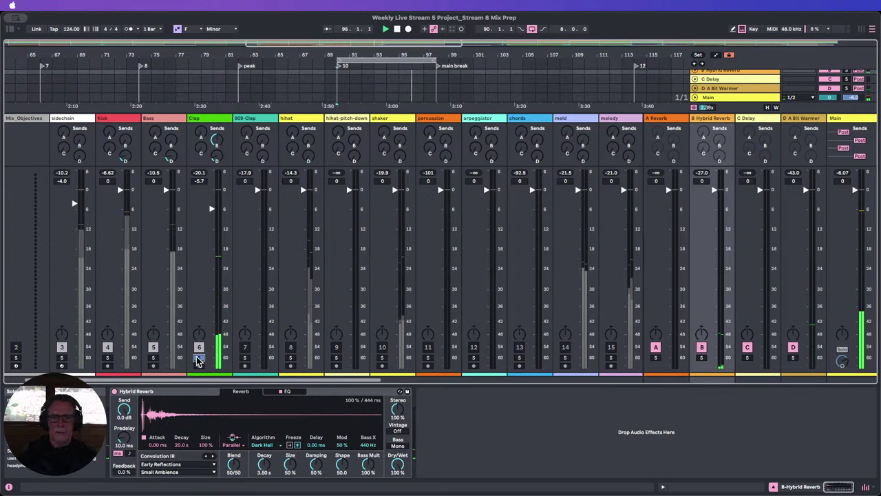
pyautogui.click(397, 29)
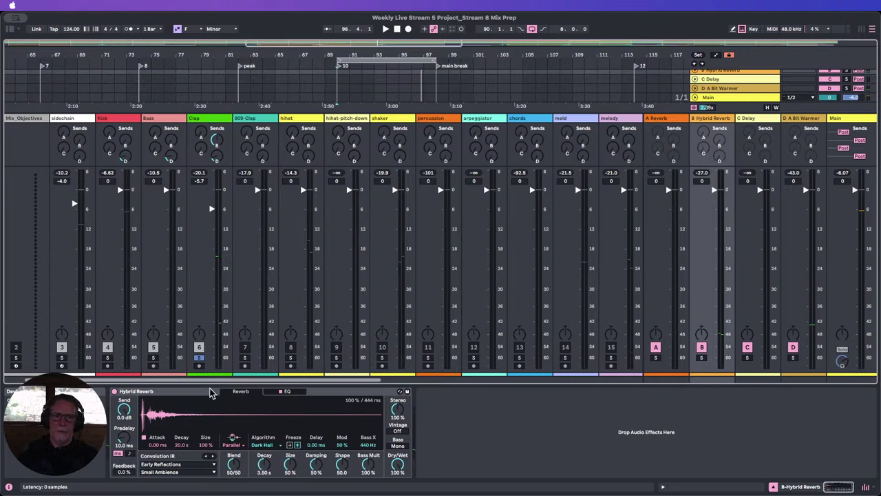
pyautogui.click(385, 29)
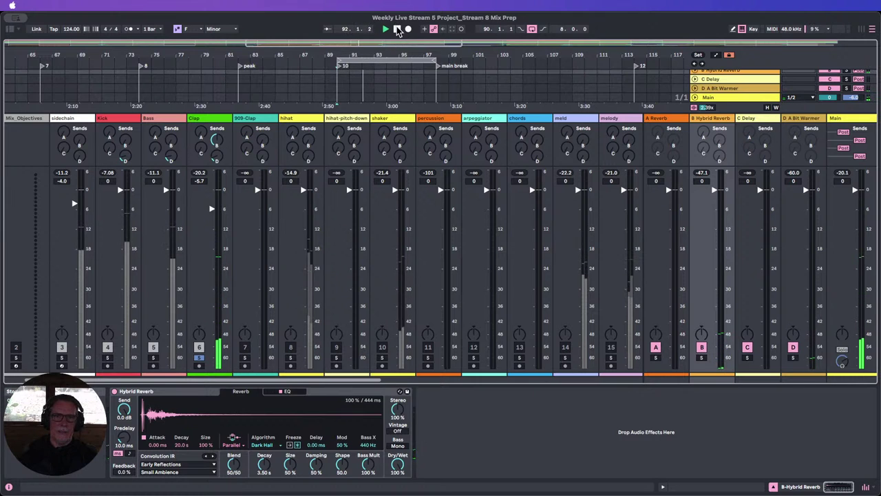
pyautogui.click(397, 28)
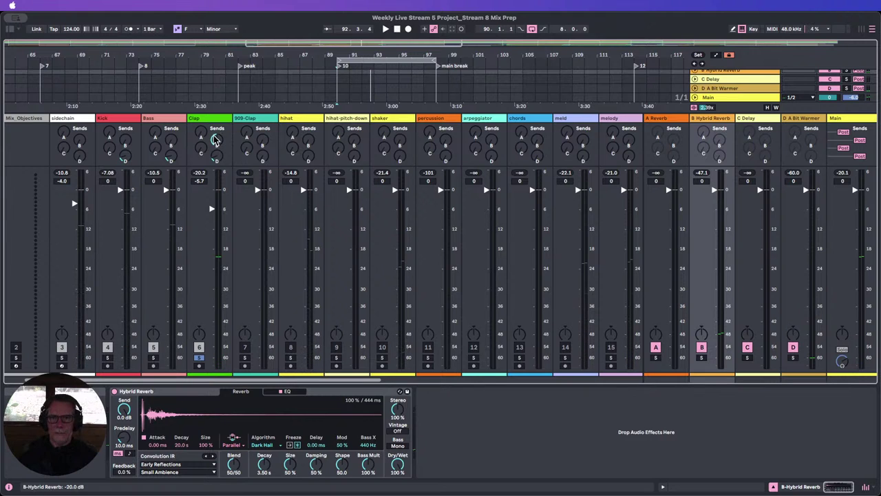
pyautogui.click(385, 30)
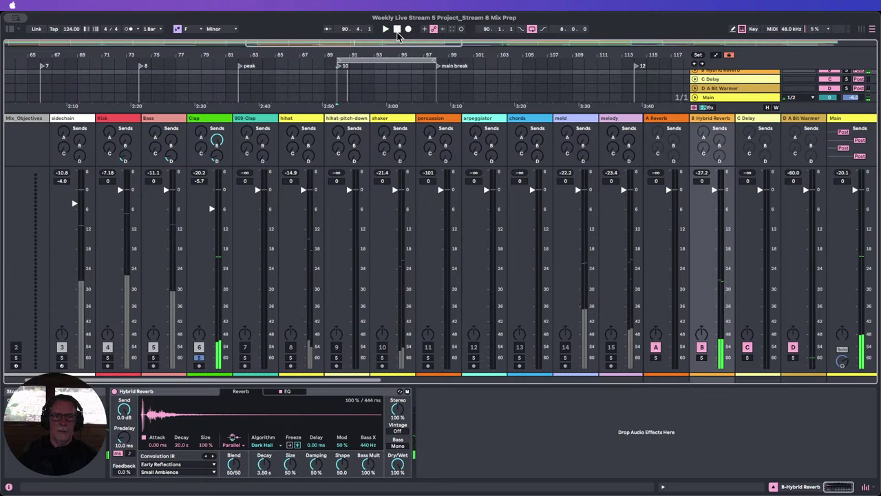
pyautogui.click(397, 31)
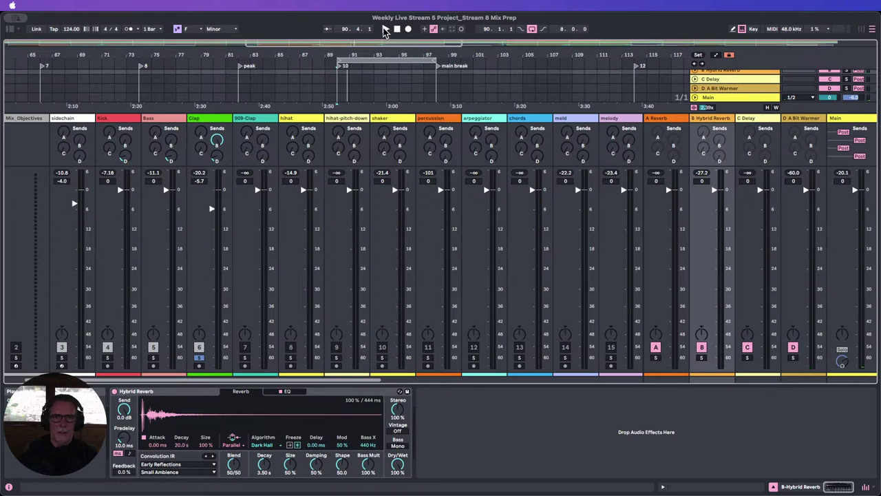
# Reset the Clap's Hybrid Reverb send, replay the loop with the Clap unsoloed, and set that send to -48 dB.
pyautogui.doubleClick(223, 146)
pyautogui.click(384, 28)
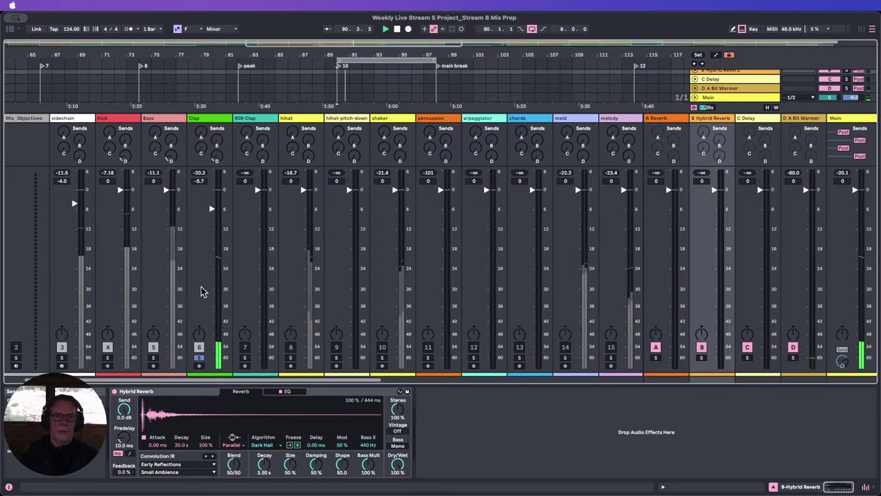
pyautogui.click(199, 358)
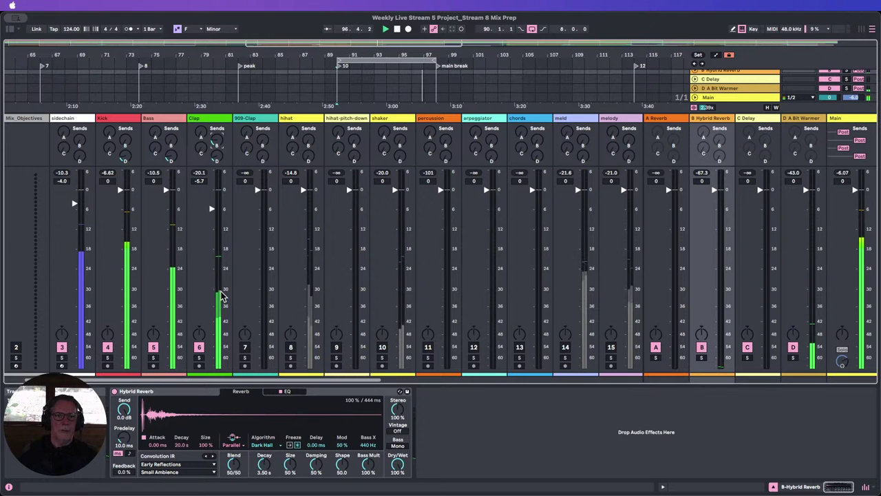
pyautogui.click(198, 347)
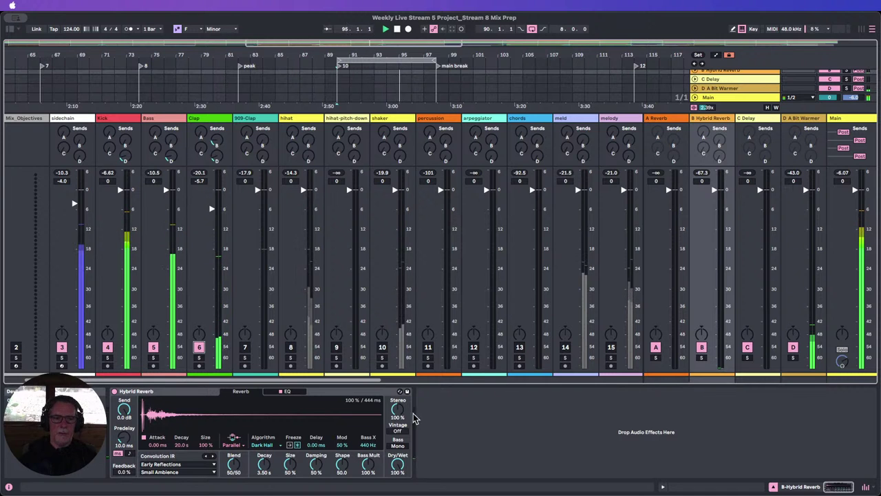
pyautogui.click(773, 487)
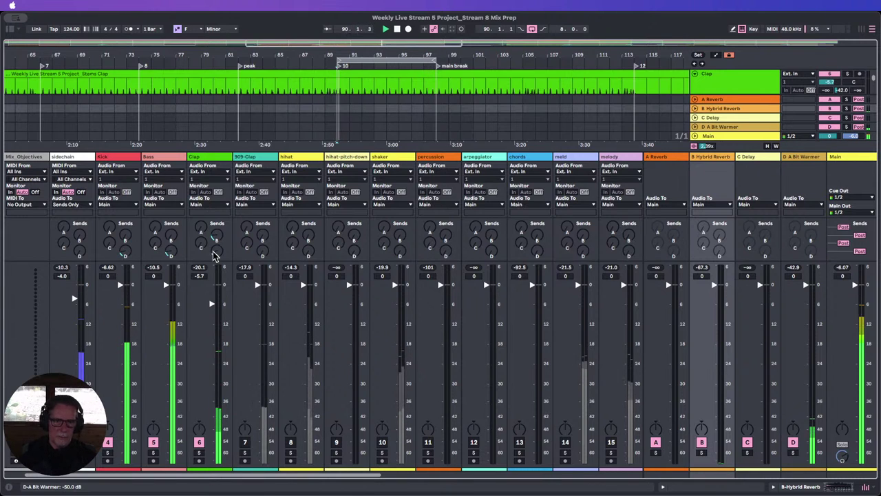
pyautogui.moveTo(217, 238); pyautogui.dragTo(217, 243)
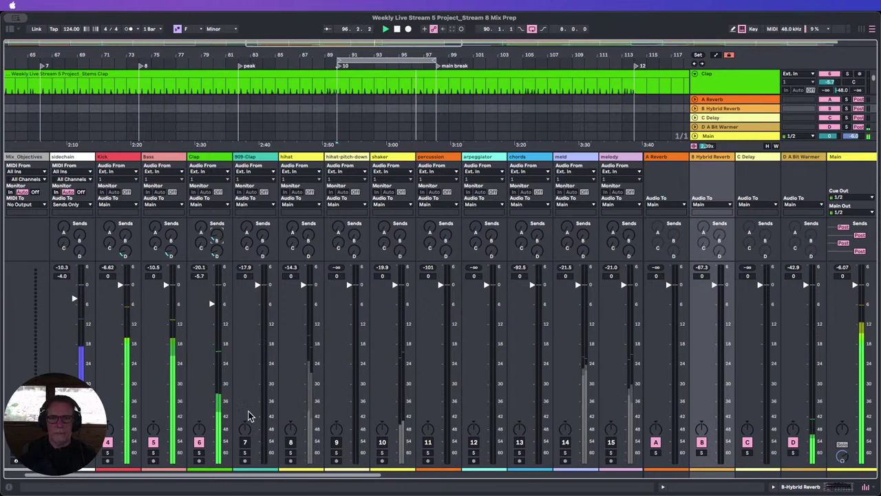
# Activate the hihat track in place of the Bass and show the hihat's mixrack devices.
pyautogui.click(291, 442)
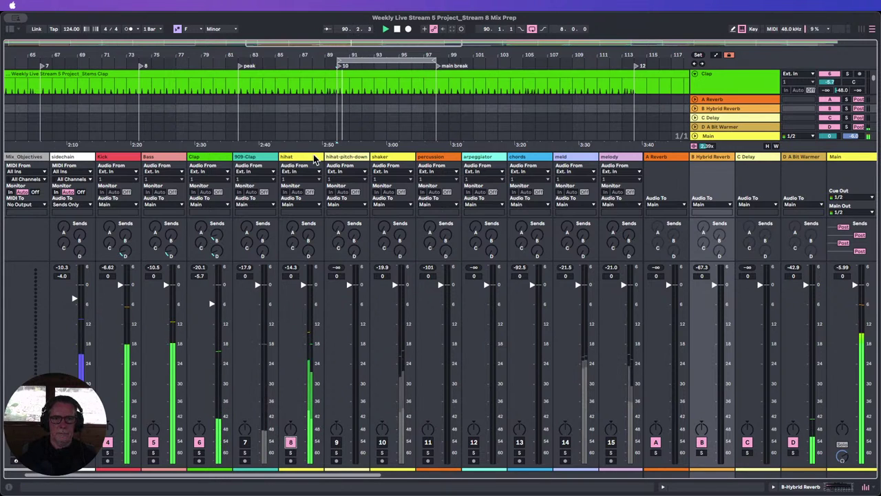
pyautogui.click(154, 442)
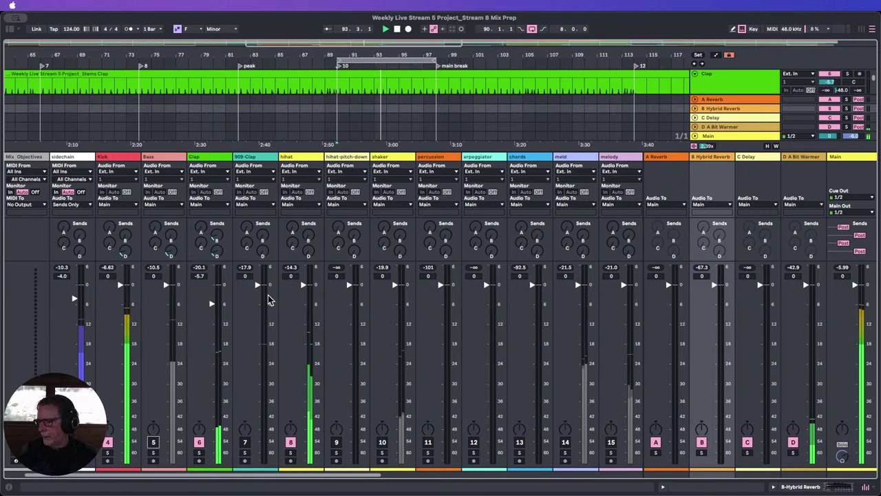
pyautogui.doubleClick(292, 157)
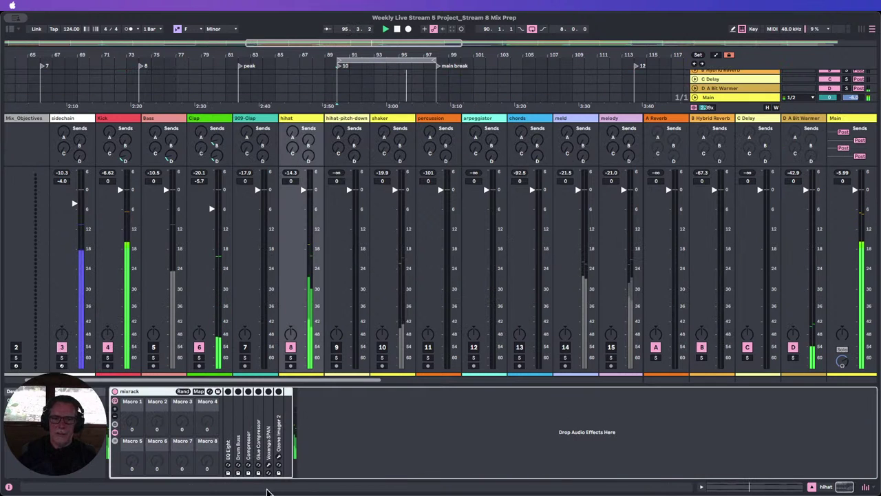
# Pan the hihat slightly left and the shaker slightly right, checking the hihat's stereo image in Ozone Imager 2.
pyautogui.click(278, 457)
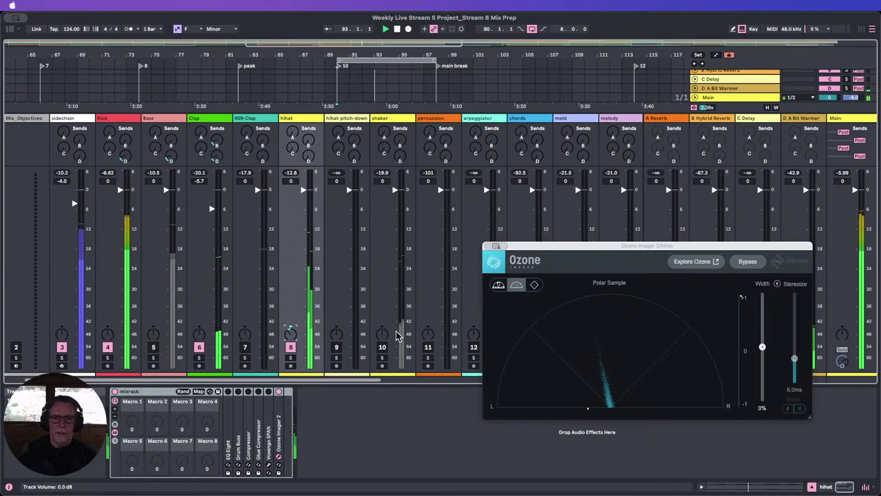
pyautogui.click(384, 348)
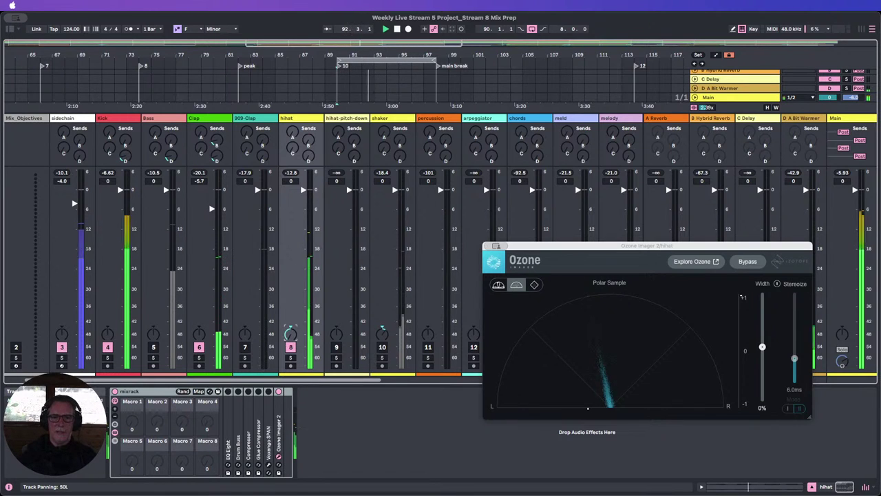
pyautogui.moveTo(290, 334)
pyautogui.mouseDown()
pyautogui.moveTo(291, 310)
pyautogui.moveTo(294, 330)
pyautogui.mouseUp()
pyautogui.click(279, 456)
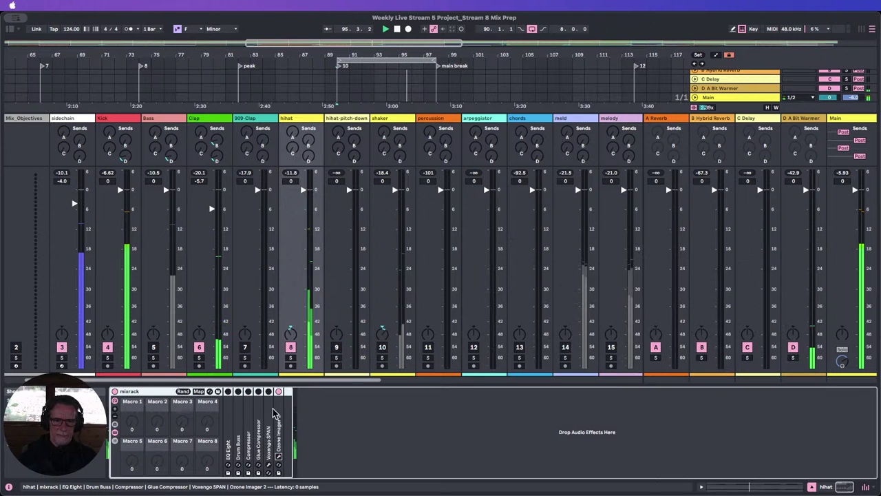
# Examine the hihat's frequency spectrum in Voxengo SPAN, and enable and unfold the EQ Eight in its mixrack.
pyautogui.click(269, 466)
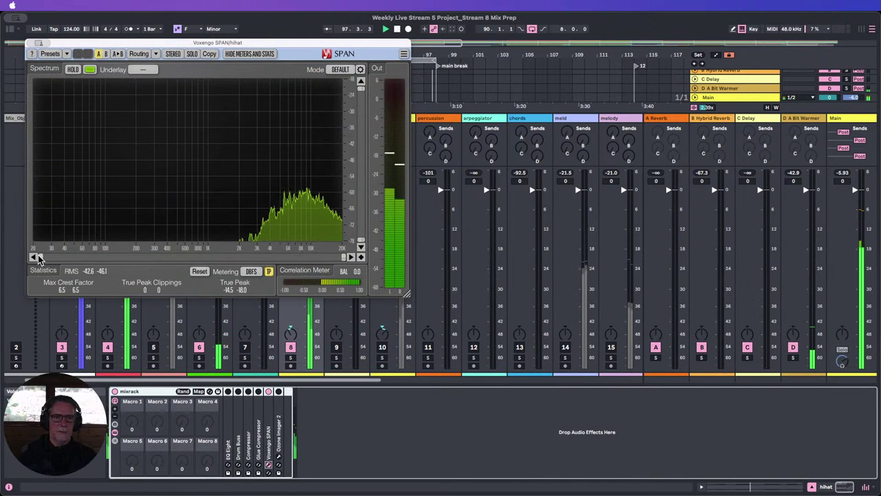
pyautogui.moveTo(41, 258); pyautogui.dragTo(212, 258)
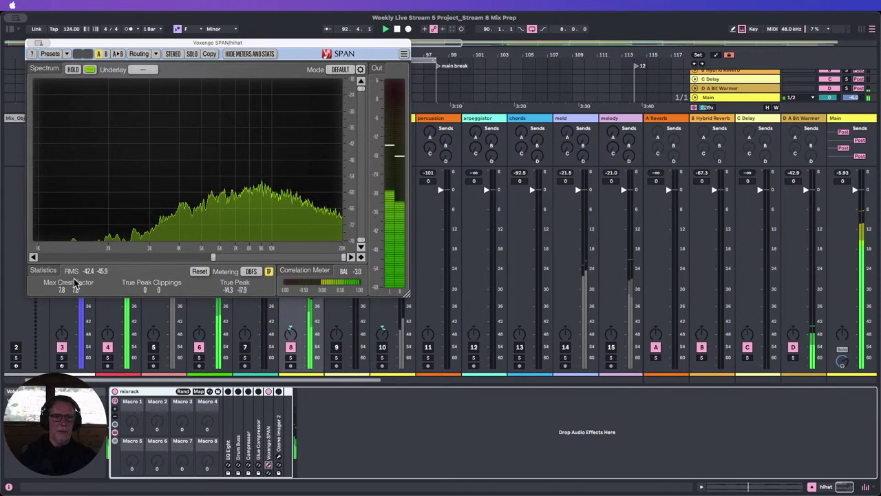
pyautogui.click(33, 257)
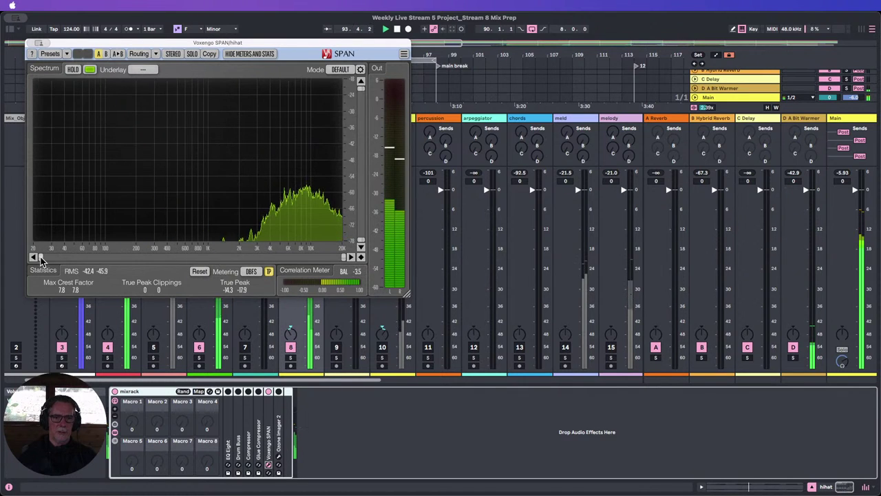
pyautogui.click(31, 43)
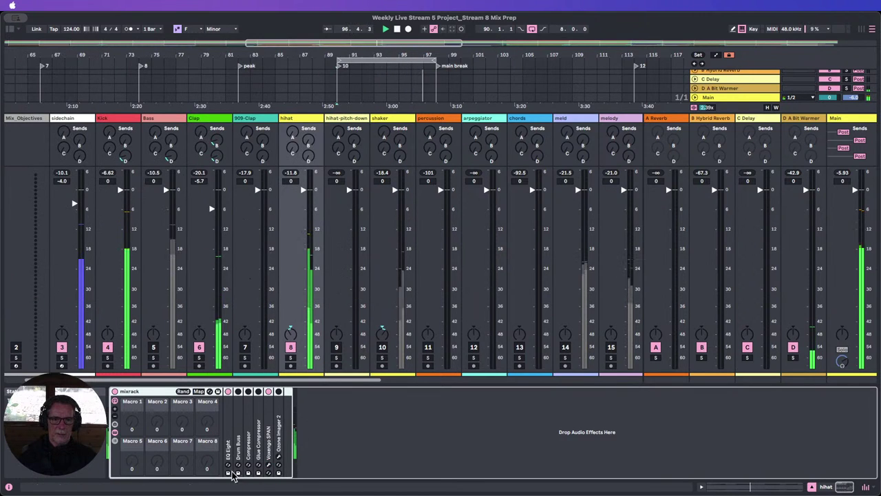
pyautogui.doubleClick(231, 430)
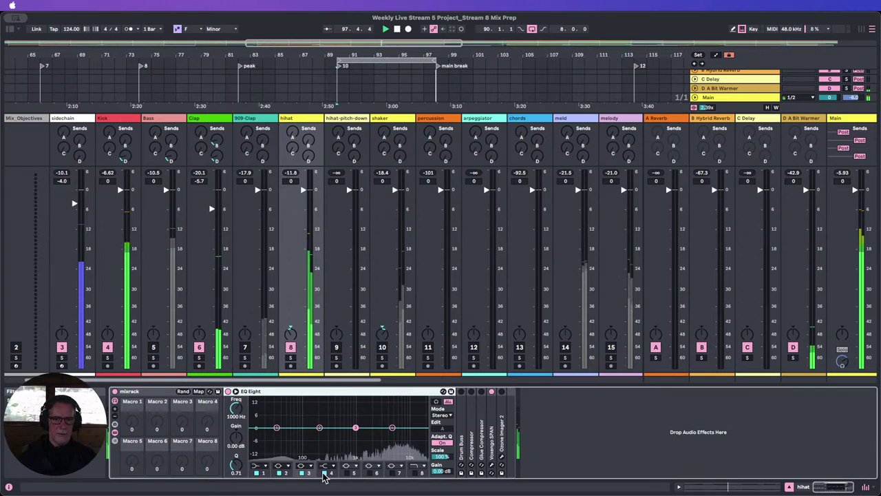
# Turn off bands 4, 3 and 2 of the hihat's EQ Eight and make band 1 a low cut.
pyautogui.click(325, 474)
pyautogui.click(304, 473)
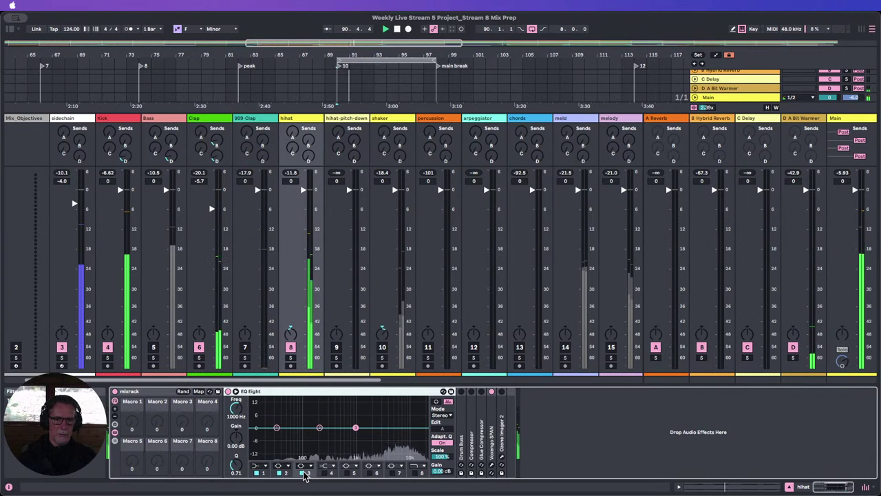
pyautogui.click(280, 473)
pyautogui.click(259, 466)
pyautogui.click(260, 417)
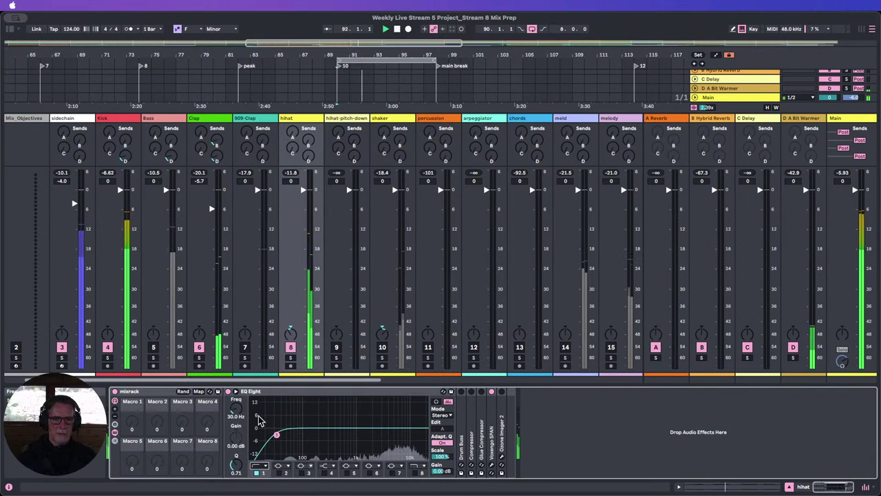
# Raise the hihat's low cut to 415 Hz in the enlarged EQ Eight display and compare the sound with the EQ bypassed and active.
pyautogui.click(235, 392)
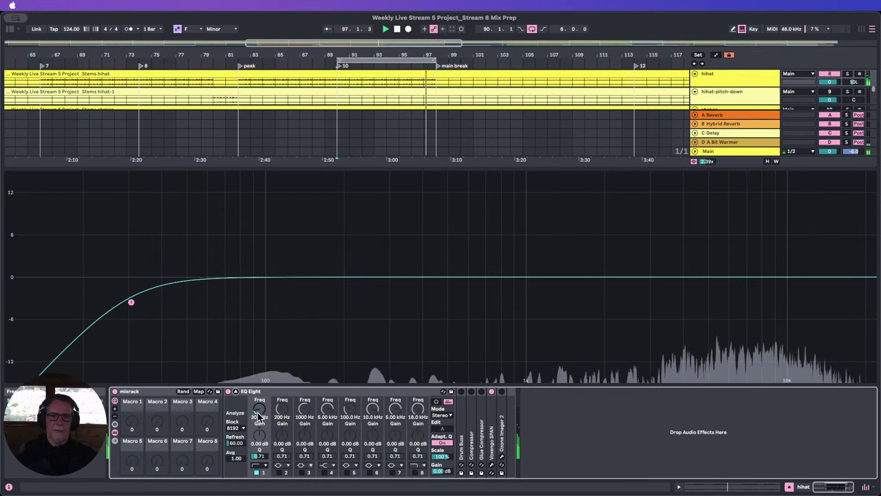
pyautogui.moveTo(259, 409); pyautogui.dragTo(259, 380)
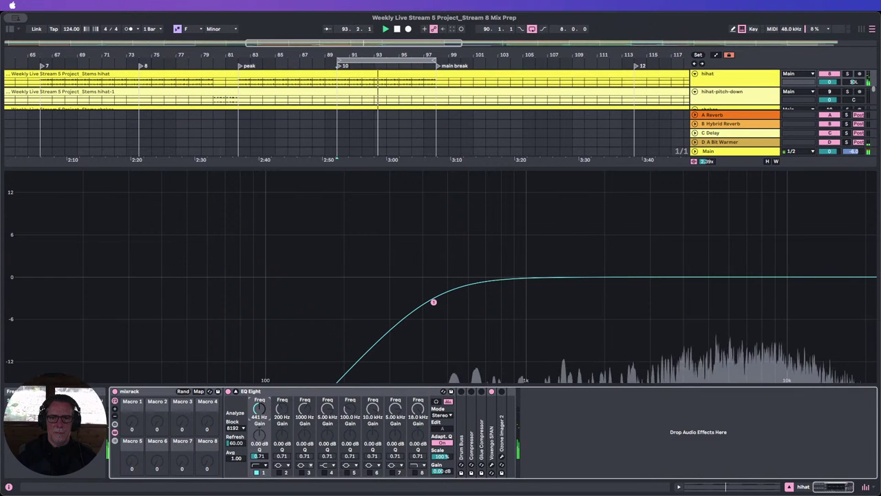
pyautogui.click(228, 391)
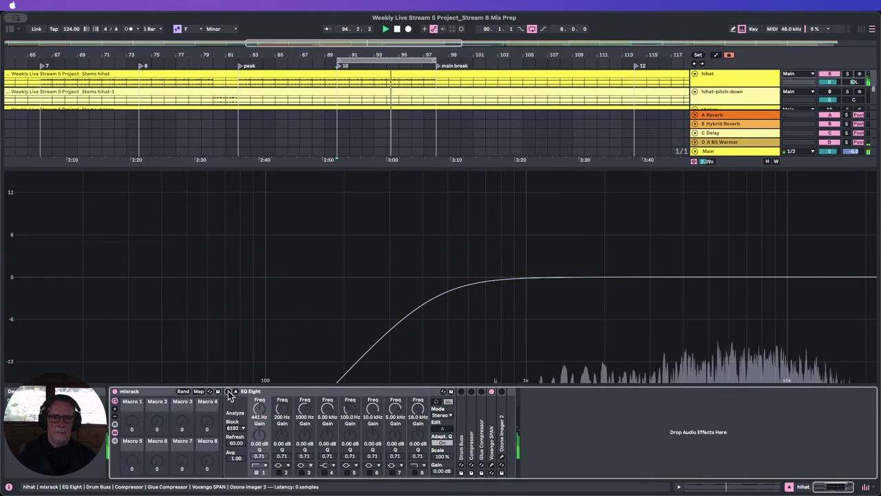
pyautogui.click(228, 391)
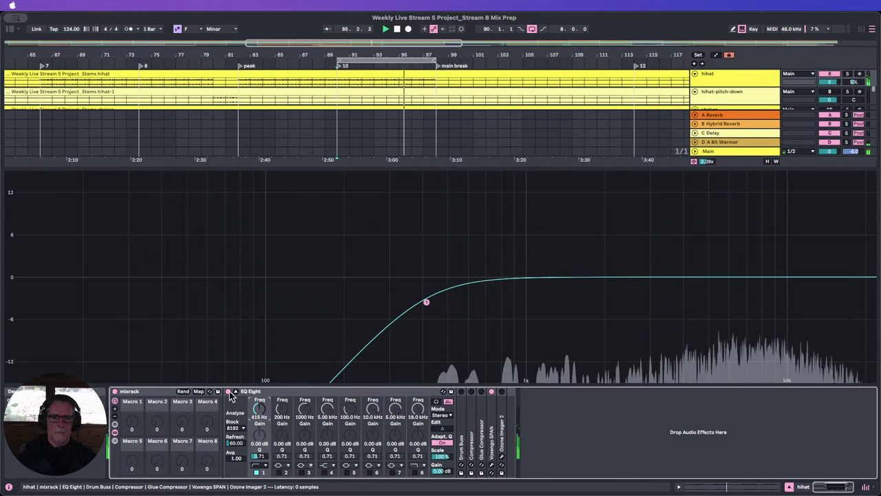
pyautogui.click(228, 391)
pyautogui.click(228, 391)
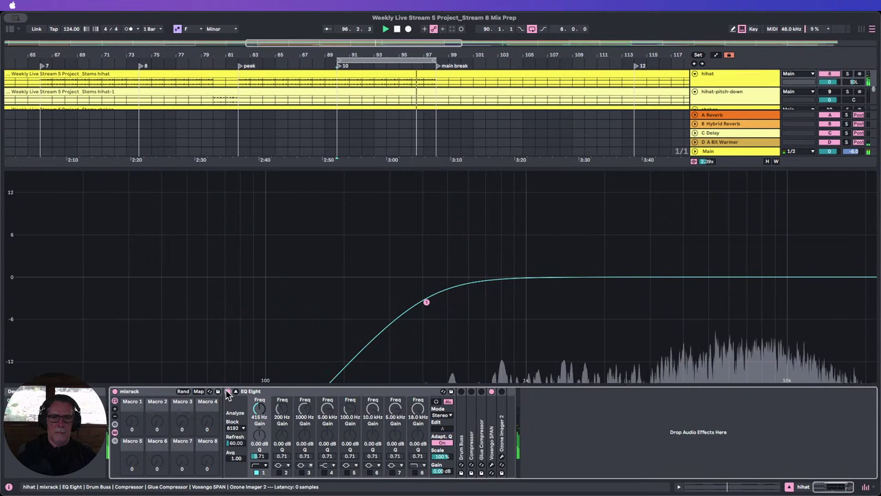
pyautogui.click(228, 391)
pyautogui.click(228, 391)
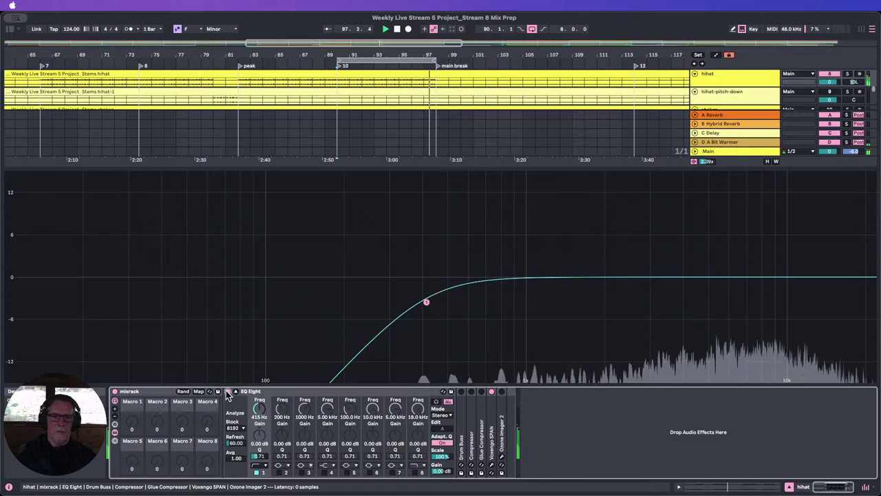
pyautogui.click(228, 391)
pyautogui.click(228, 391)
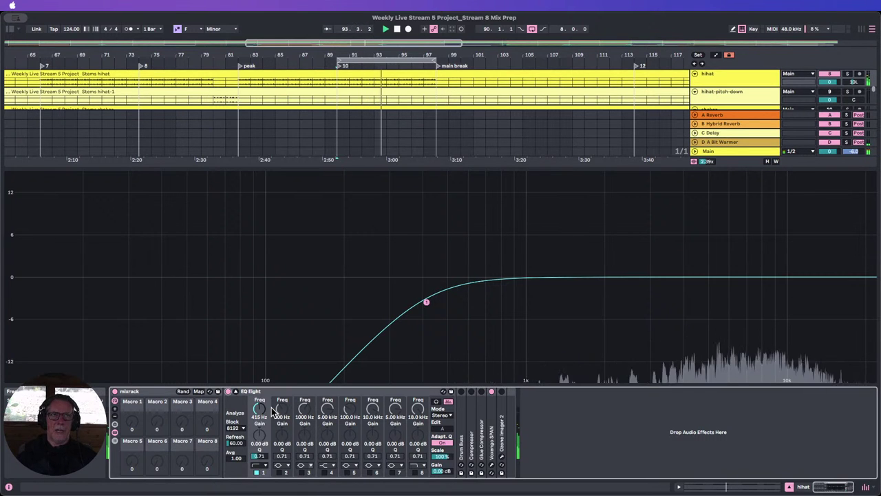
# Enable band 8 as a high cut at 11.2 kHz on the hihat's EQ Eight and compare the sound with the band off and on.
pyautogui.click(422, 473)
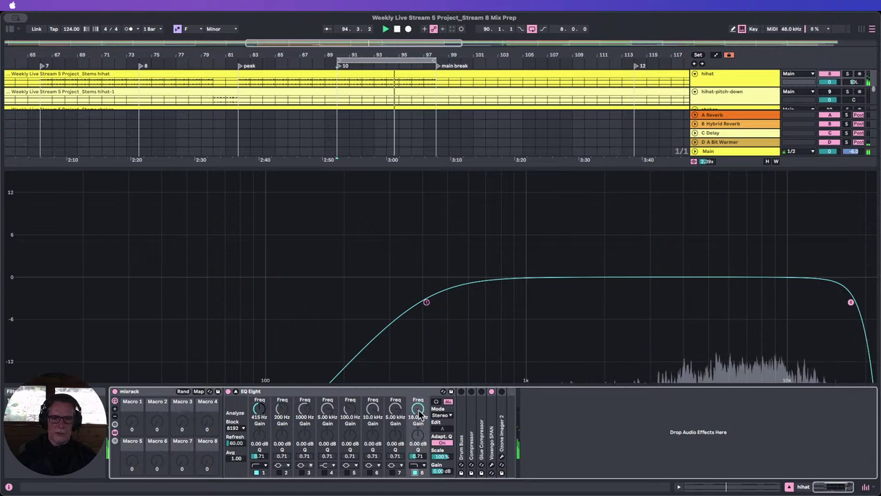
pyautogui.moveTo(419, 409)
pyautogui.mouseDown()
pyautogui.moveTo(419, 447)
pyautogui.moveTo(418, 414)
pyautogui.mouseUp()
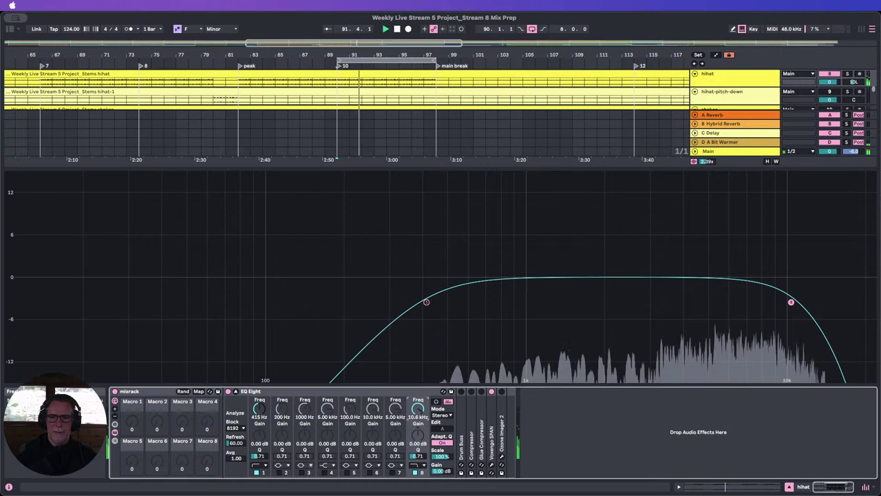
pyautogui.moveTo(421, 417)
pyautogui.mouseDown()
pyautogui.moveTo(421, 386)
pyautogui.moveTo(421, 423)
pyautogui.moveTo(421, 407)
pyautogui.mouseUp()
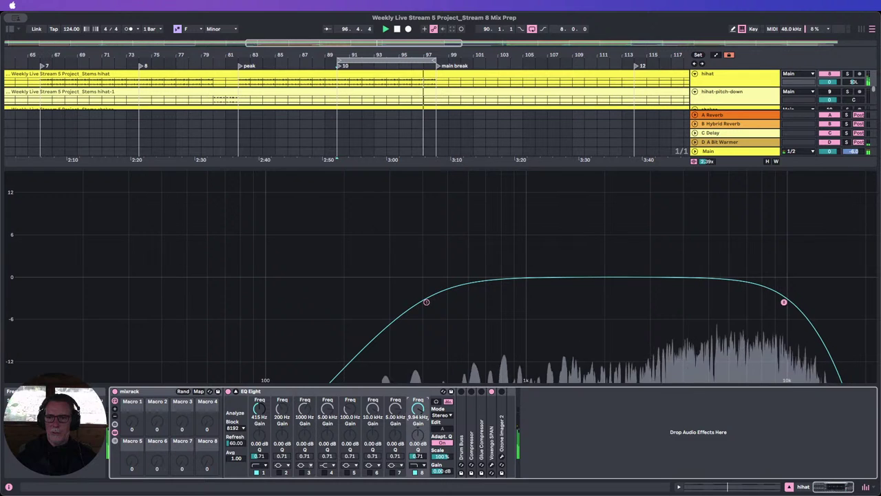
pyautogui.moveTo(418, 409); pyautogui.dragTo(418, 413)
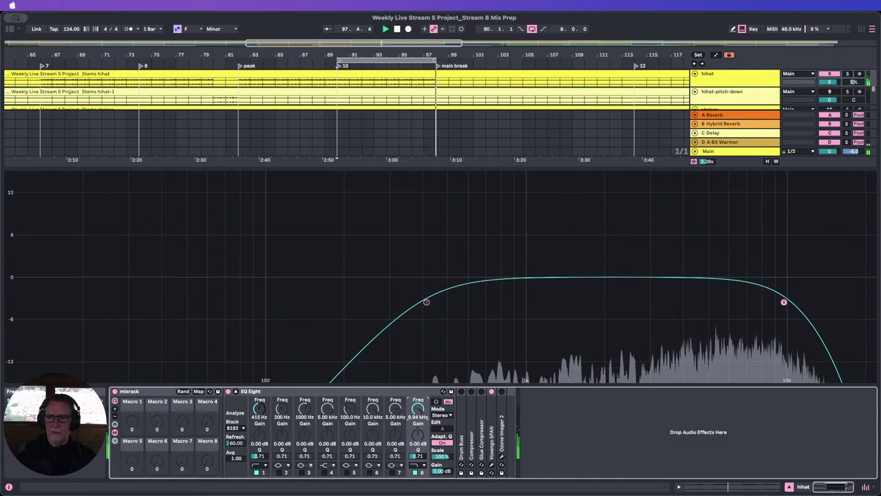
pyautogui.click(416, 474)
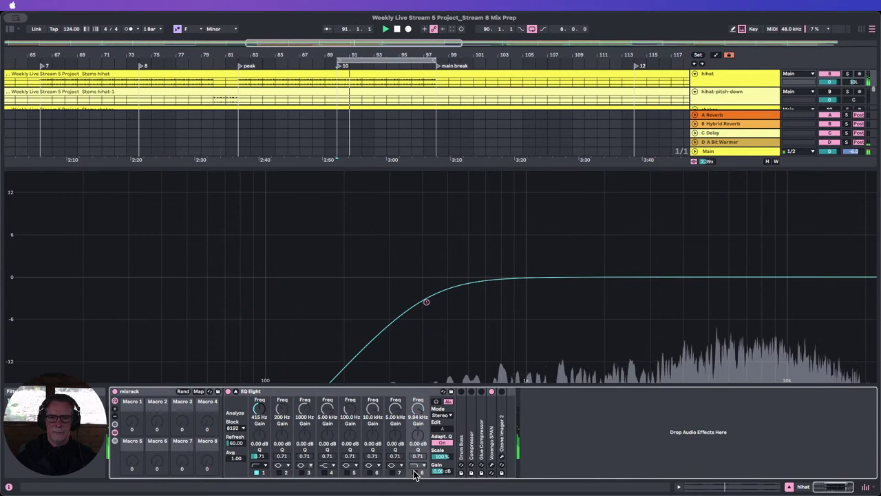
pyautogui.click(416, 474)
pyautogui.moveTo(417, 412); pyautogui.dragTo(418, 407)
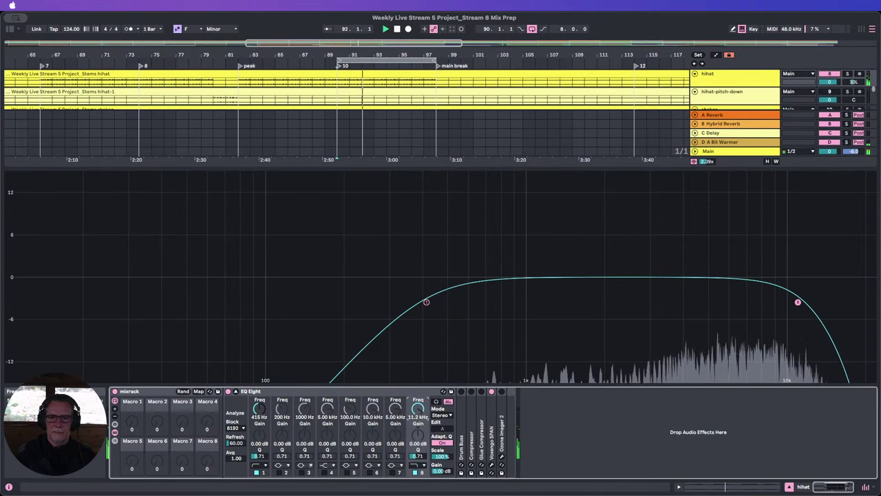
pyautogui.click(416, 474)
pyautogui.click(416, 473)
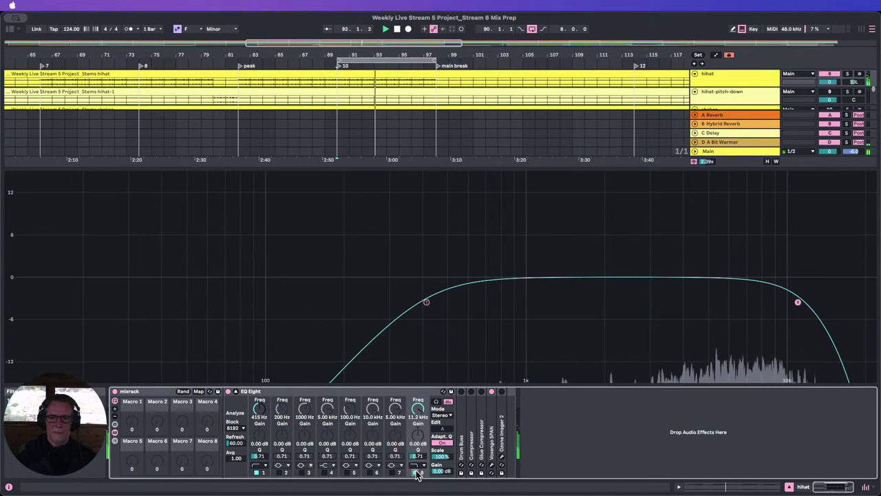
pyautogui.click(416, 474)
pyautogui.click(416, 473)
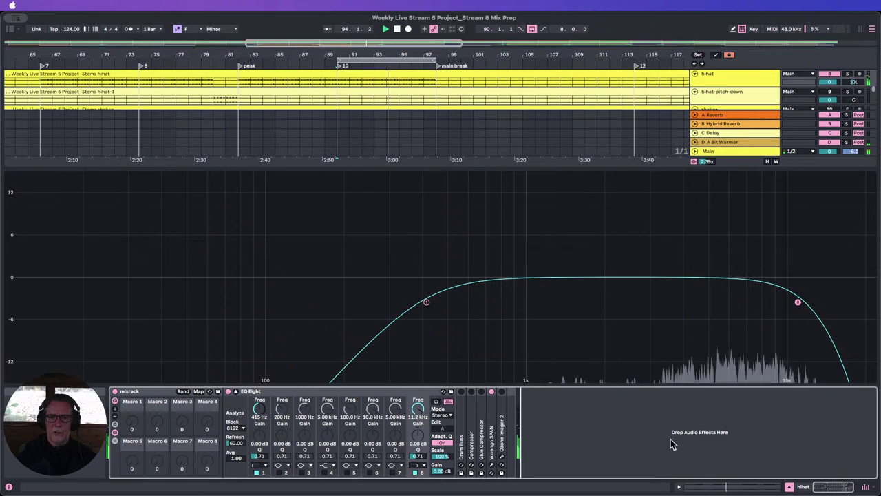
# Hide the mixer and show the Clap track's devices with its EQ Eight unfolded.
pyautogui.click(790, 487)
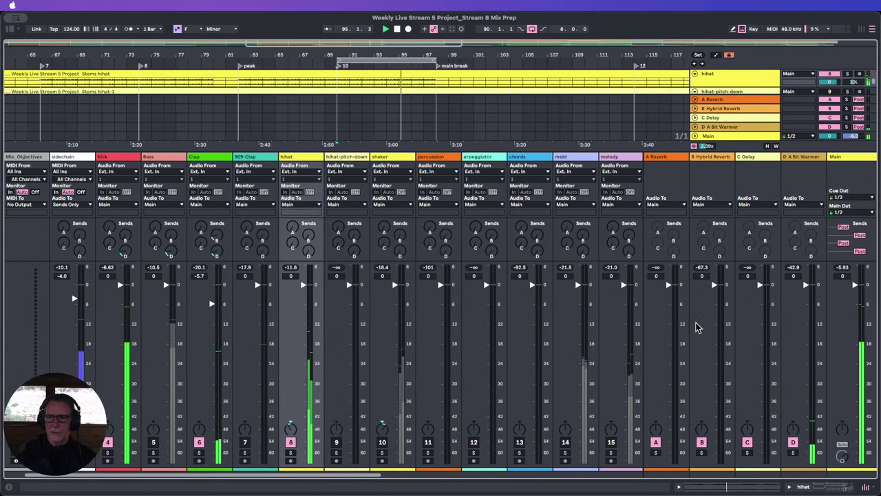
pyautogui.click(865, 488)
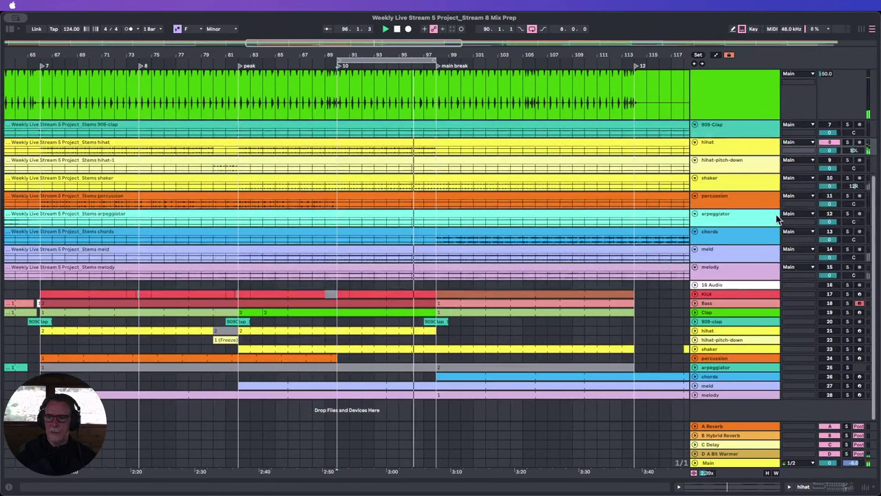
pyautogui.scroll(4, 731, 140)
pyautogui.click(731, 172)
pyautogui.doubleClick(731, 173)
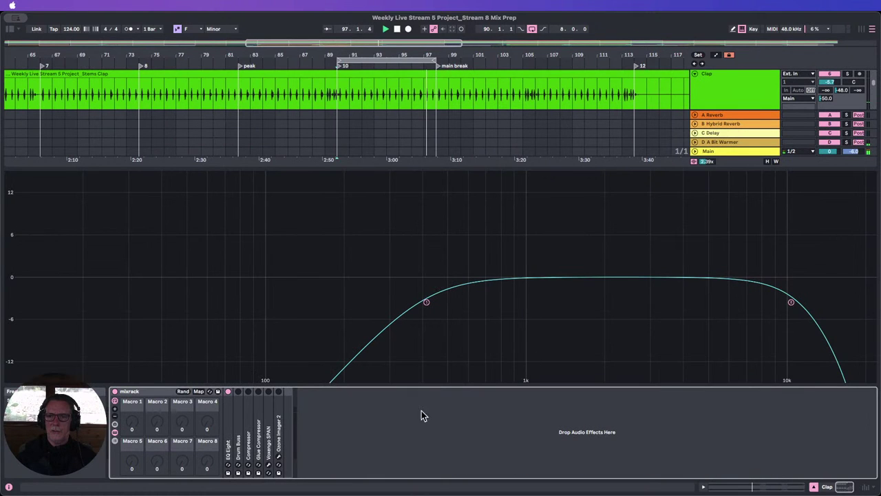
pyautogui.doubleClick(229, 426)
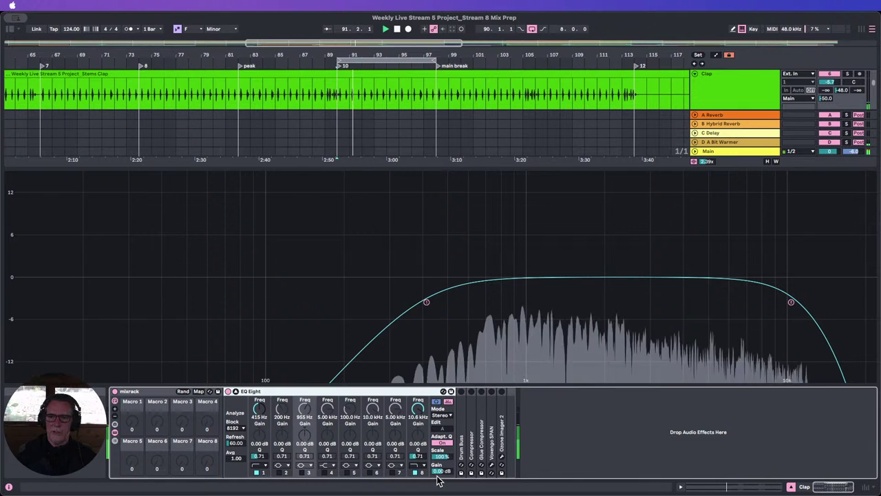
# Audition the Clap with its band 8 high cut off and on, and sweep the cutoff to 2.30 kHz and back to 10.6 kHz.
pyautogui.click(415, 473)
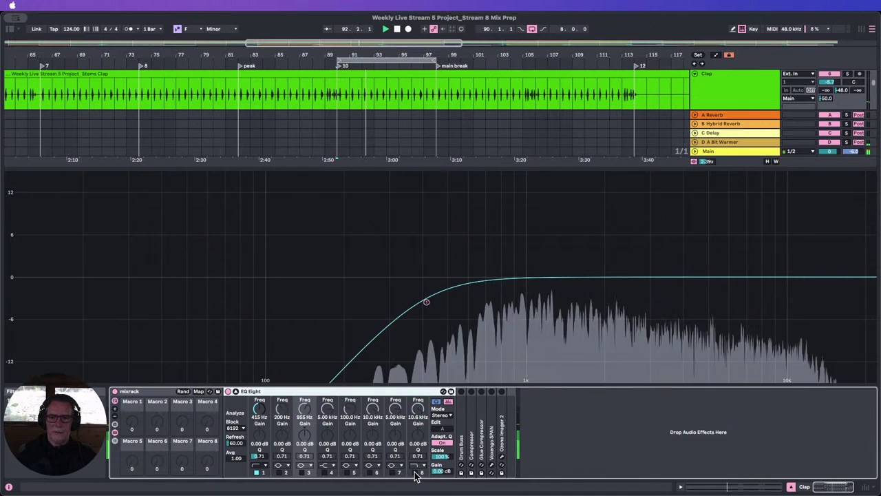
pyautogui.click(416, 473)
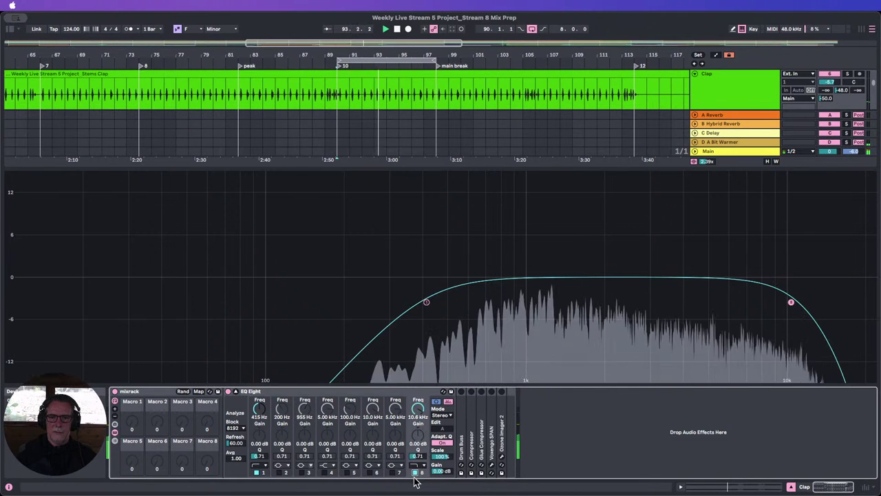
pyautogui.click(416, 473)
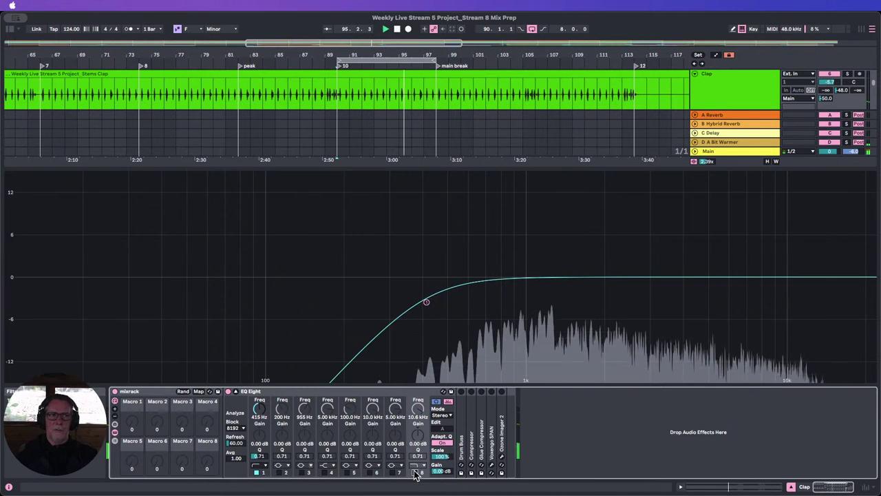
pyautogui.click(416, 473)
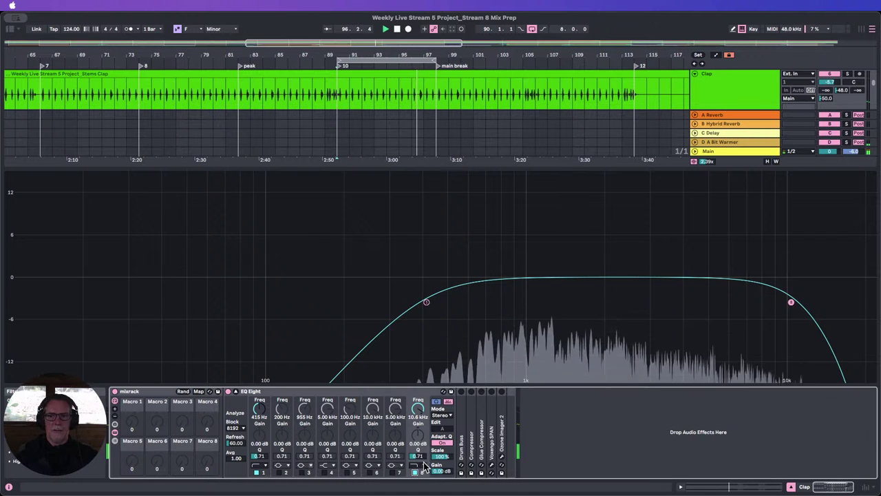
pyautogui.moveTo(418, 409); pyautogui.dragTo(418, 425)
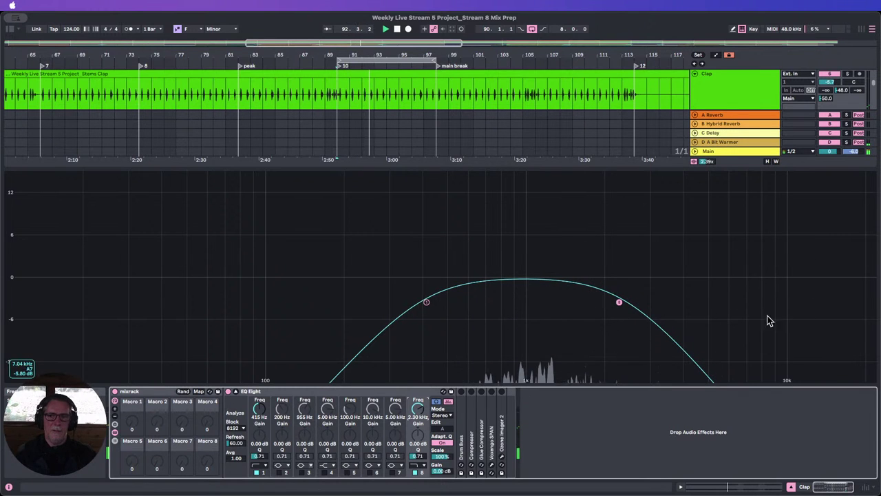
pyautogui.moveTo(619, 302); pyautogui.dragTo(791, 302)
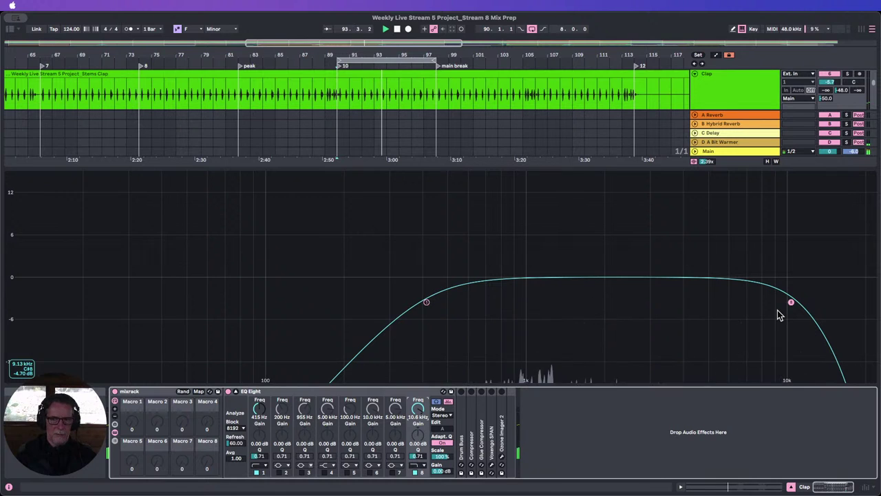
# Set the Clap's band 8 high cut to 8.54 kHz while comparing it off and on, and collapse the enlarged EQ Eight display.
pyautogui.moveTo(419, 410)
pyautogui.mouseDown()
pyautogui.moveTo(419, 427)
pyautogui.moveTo(419, 415)
pyautogui.mouseUp()
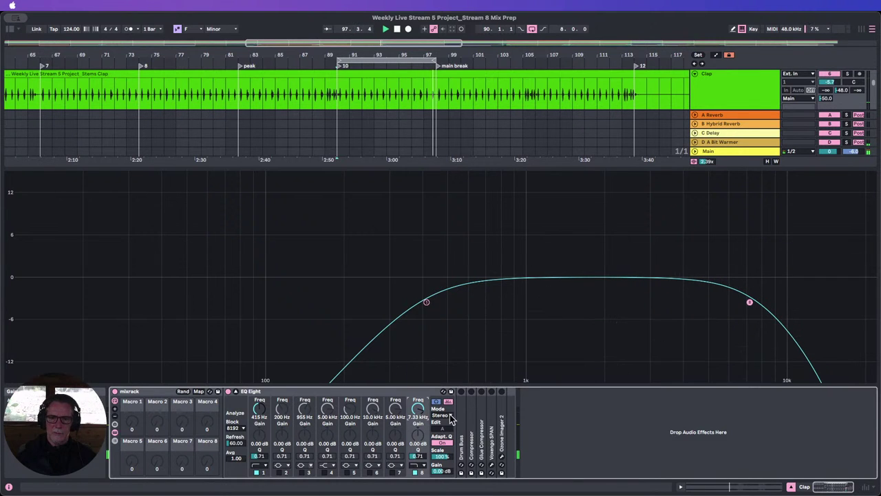
pyautogui.moveTo(418, 415); pyautogui.dragTo(419, 411)
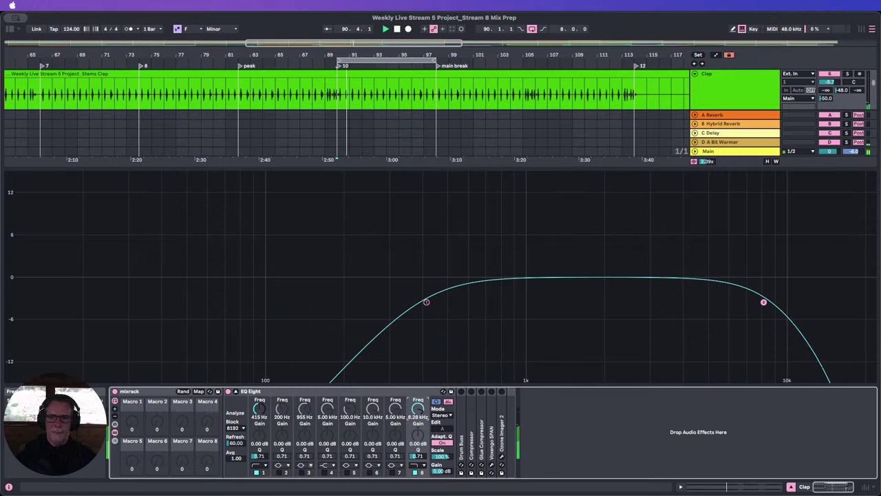
pyautogui.click(415, 473)
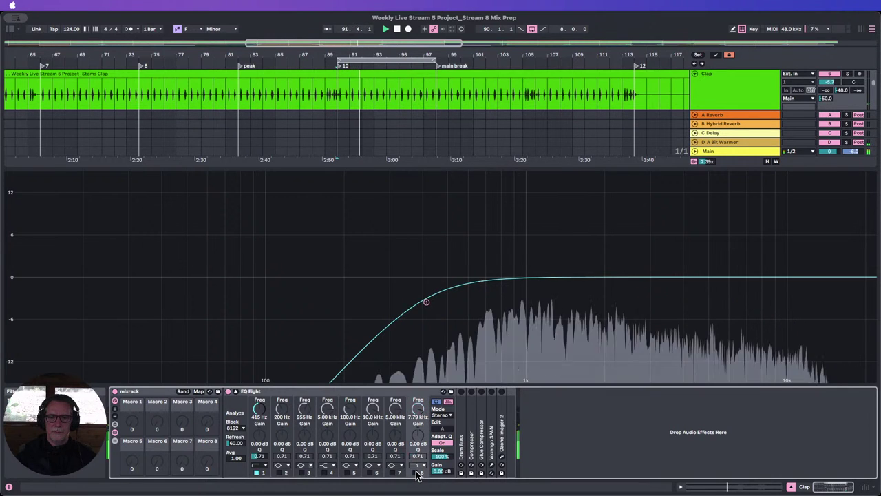
pyautogui.click(416, 473)
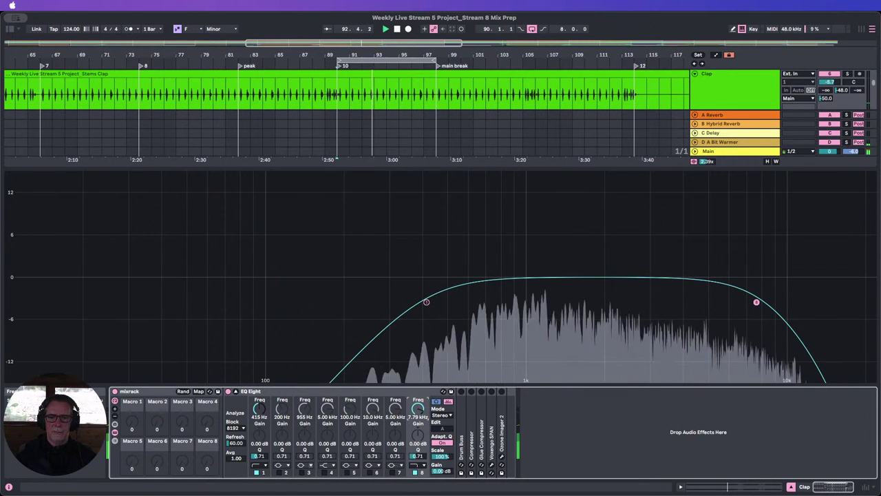
pyautogui.moveTo(418, 413); pyautogui.dragTo(416, 415)
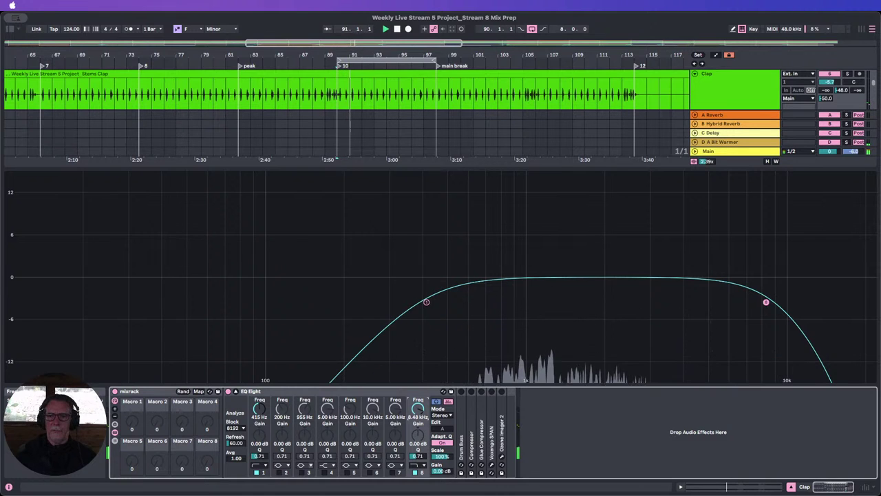
pyautogui.moveTo(416, 416); pyautogui.dragTo(415, 415)
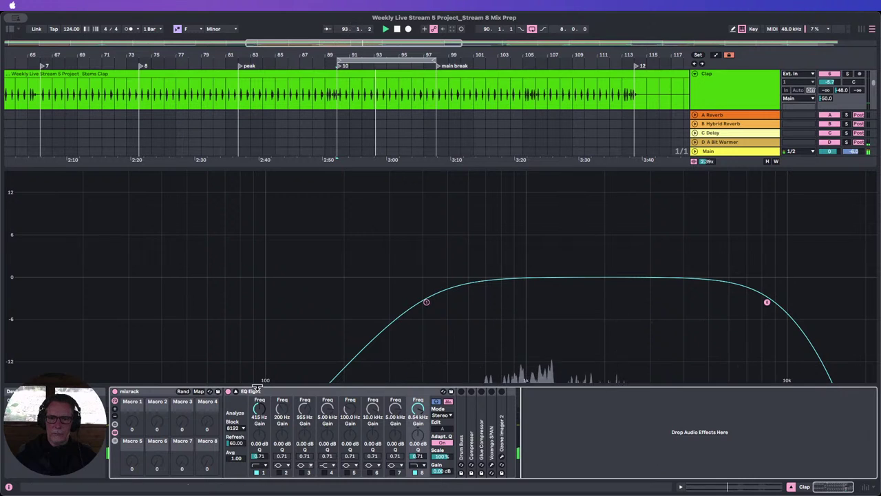
pyautogui.click(235, 391)
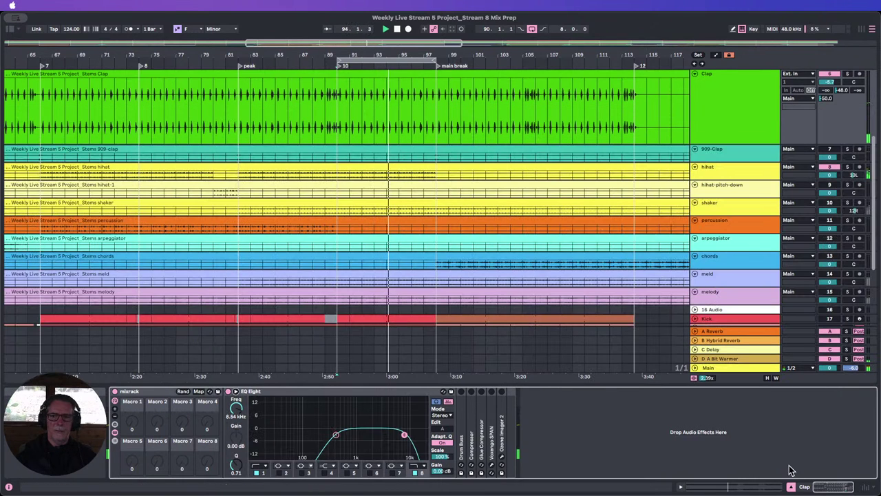
pyautogui.scroll(5, 817, 184)
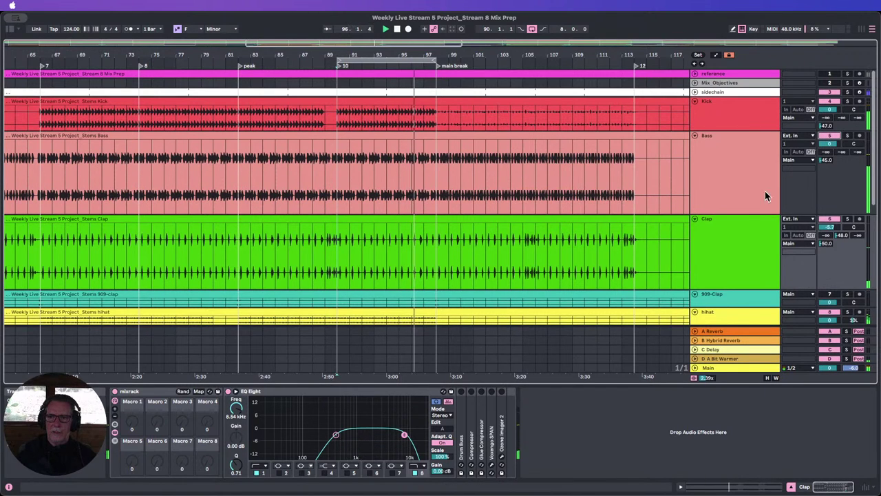
# Even out the track heights to fit the Arrangement and switch to the Session mixer.
pyautogui.scroll(-1, 747, 206)
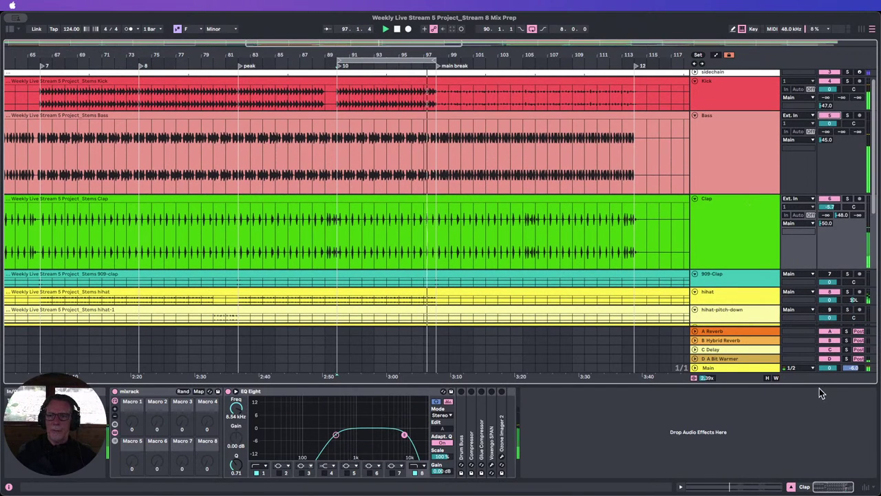
pyautogui.click(767, 378)
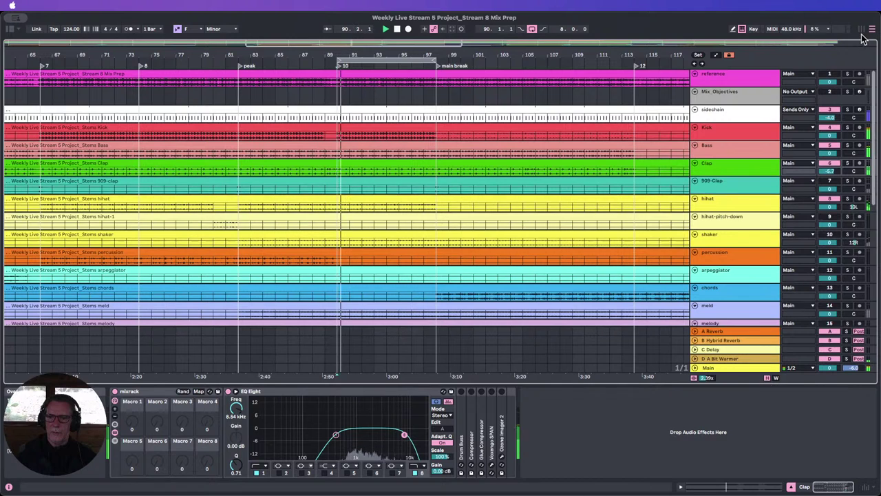
pyautogui.press('Tab')
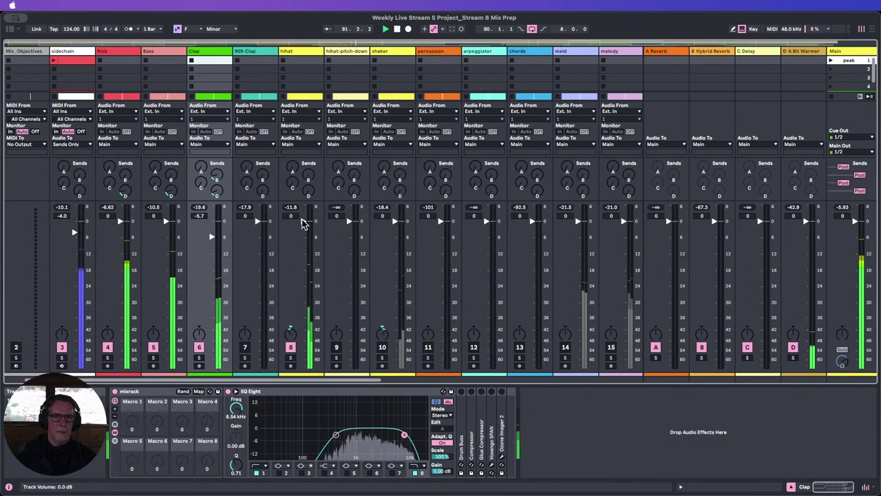
# Pull the hihat's volume down to -68.0 dB, bring it back up to -4.8 dB, and raise its Hybrid Reverb send to -50.0 dB.
pyautogui.moveTo(303, 221); pyautogui.dragTo(303, 359)
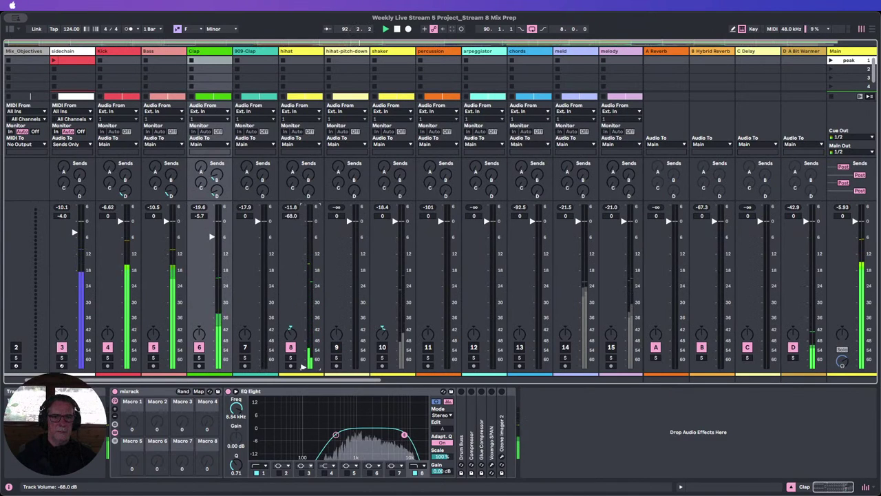
pyautogui.moveTo(303, 312); pyautogui.dragTo(303, 242)
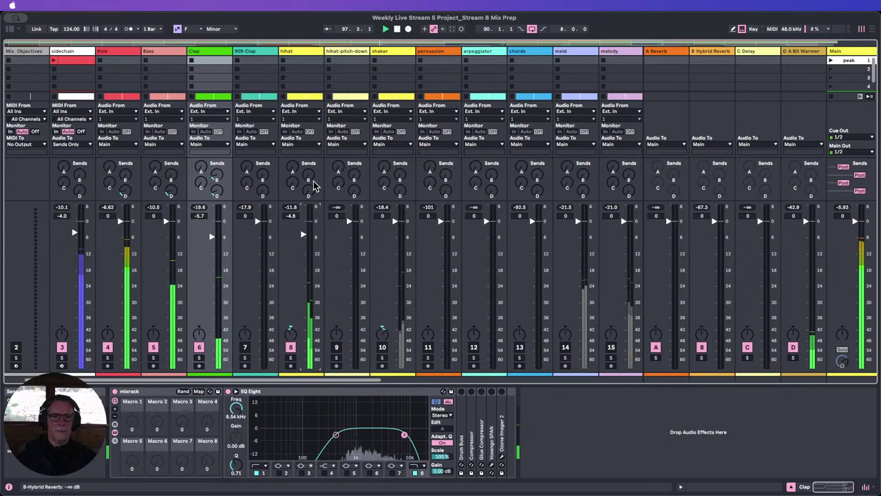
pyautogui.moveTo(311, 185); pyautogui.dragTo(311, 180)
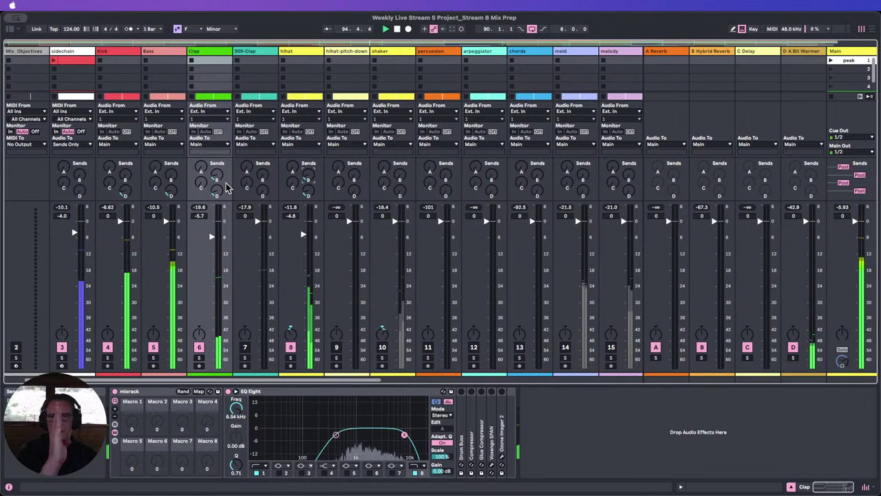
# Show the Mono device on the Main track and look up the Mono preset under Utility in the Audio Effects library.
pyautogui.click(840, 52)
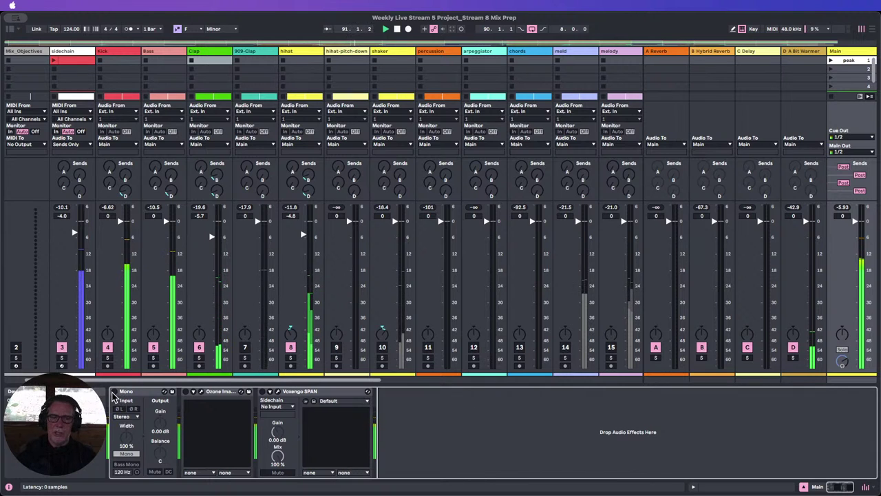
pyautogui.click(136, 397)
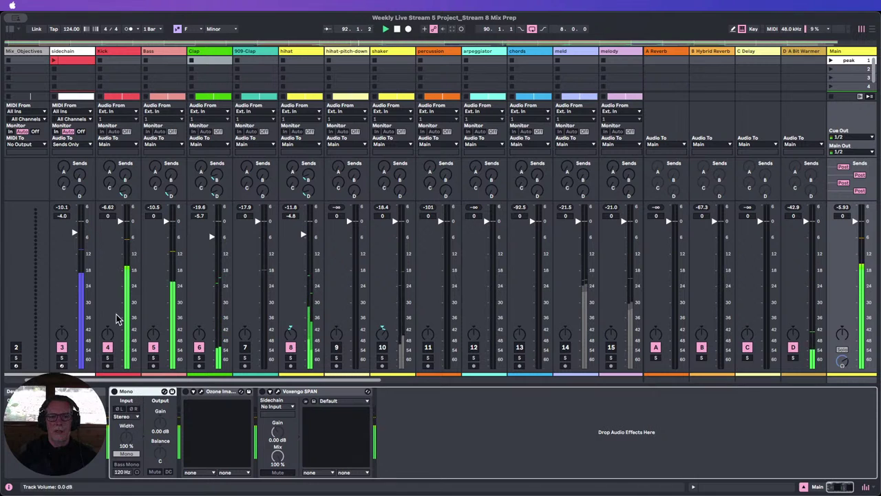
pyautogui.click(10, 30)
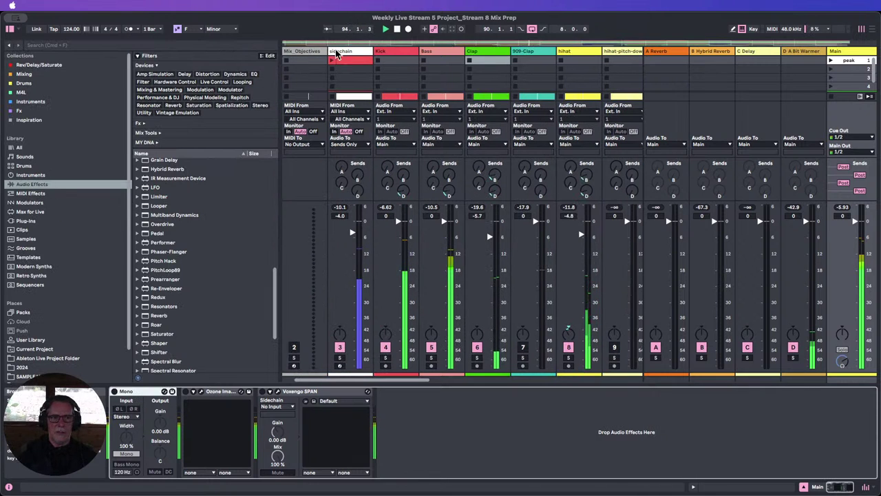
pyautogui.scroll(-5, 226, 238)
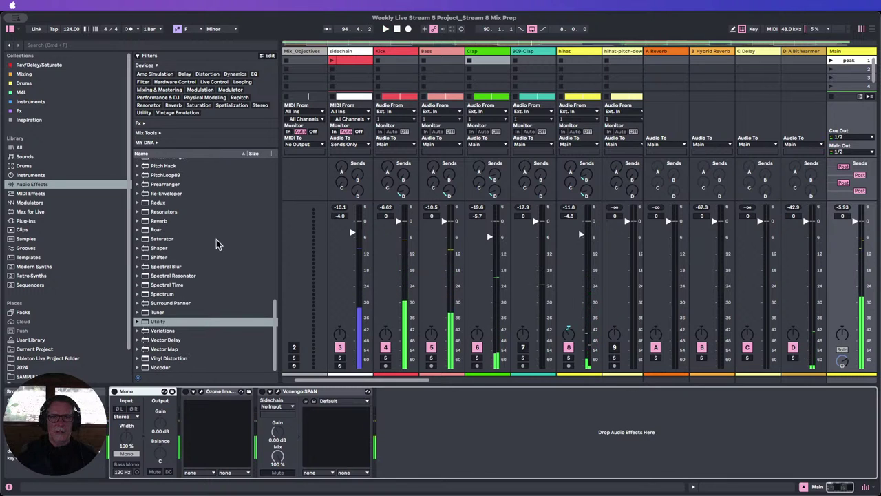
pyautogui.click(137, 321)
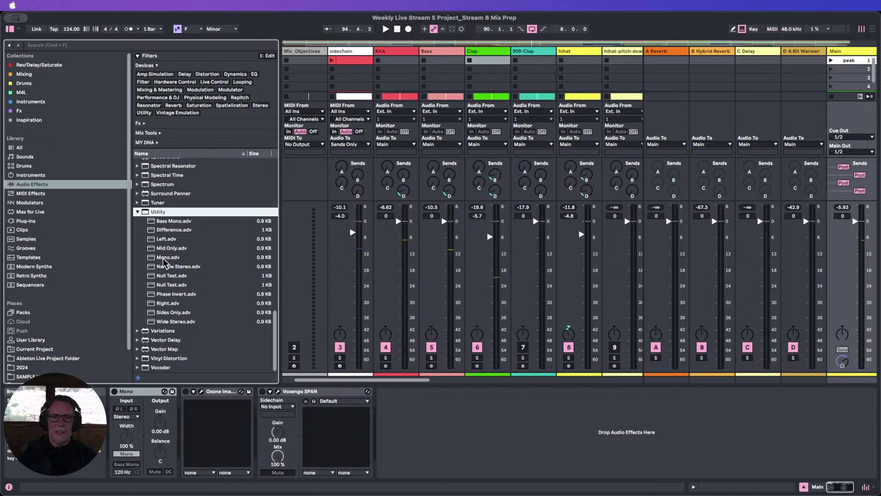
pyautogui.click(138, 212)
pyautogui.click(9, 30)
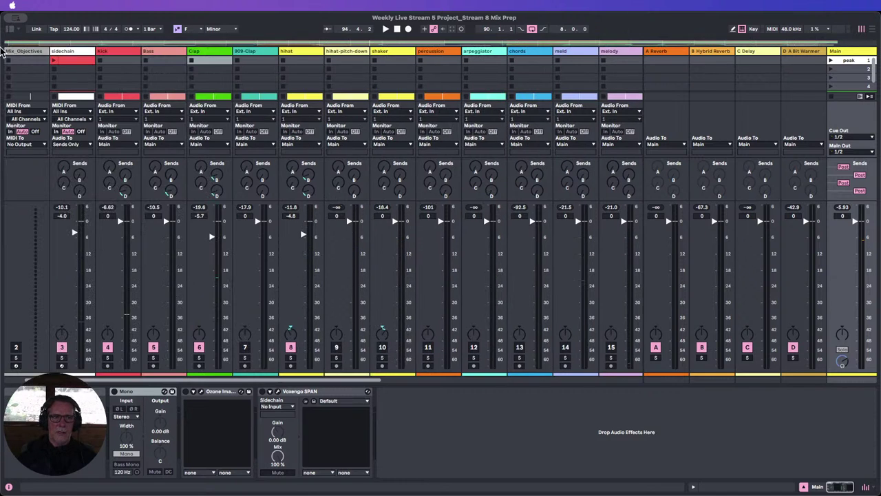
# Play the loop and compare the mix with the Main track's Mono device on and off, leaving it off.
pyautogui.click(386, 30)
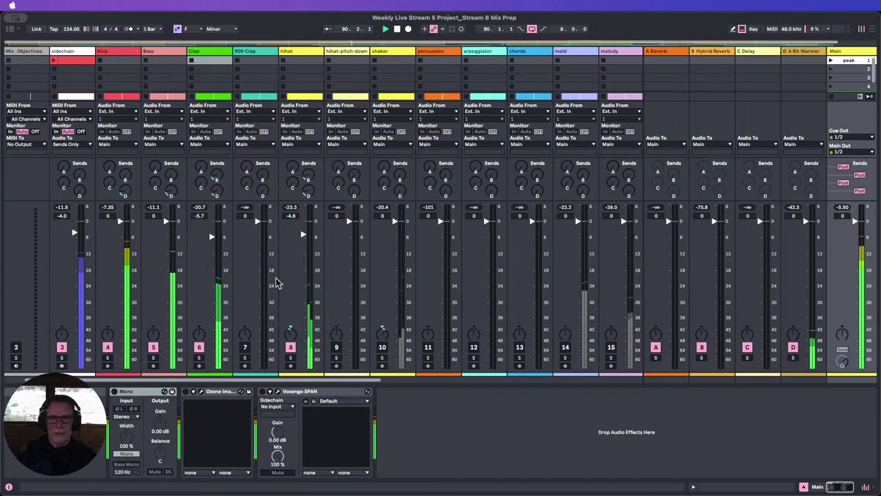
pyautogui.click(115, 391)
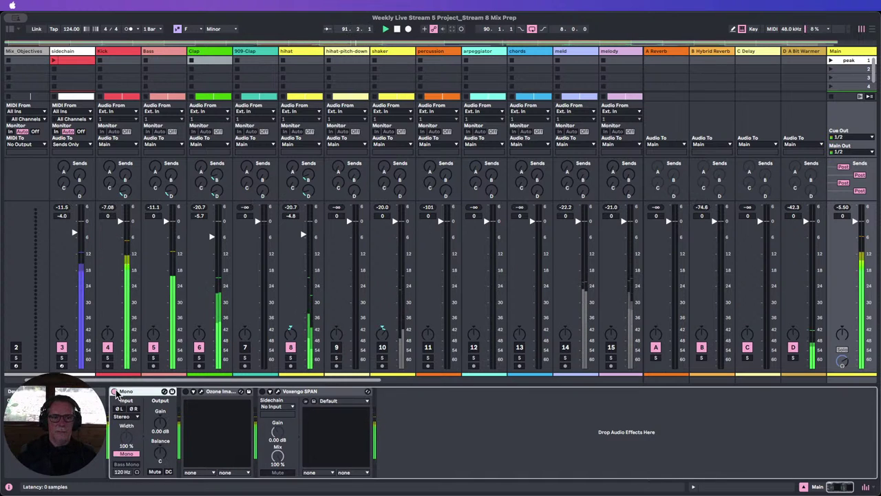
pyautogui.click(114, 391)
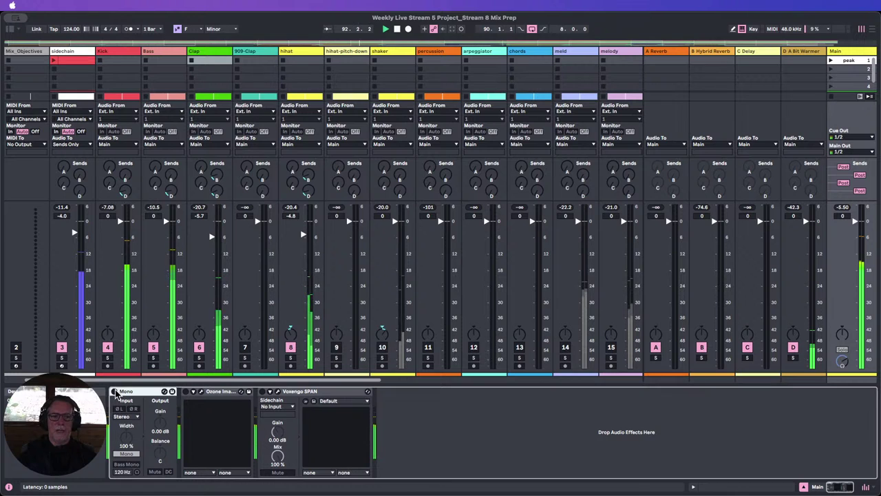
pyautogui.click(114, 391)
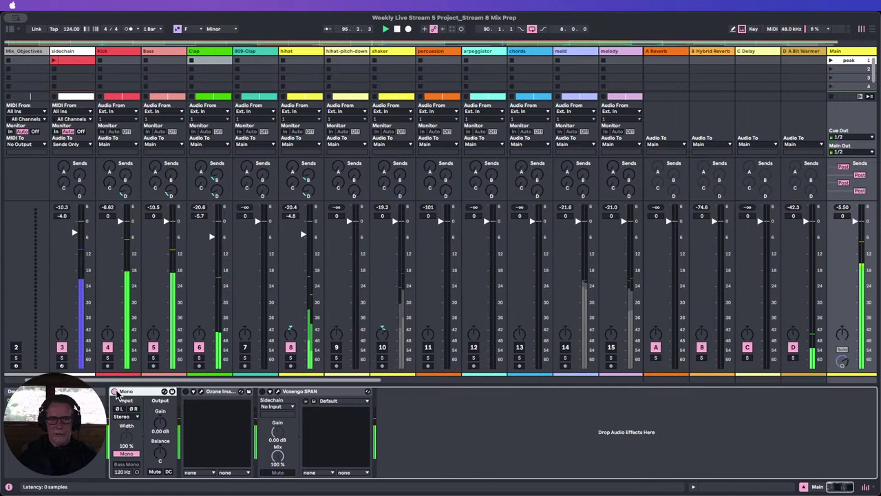
pyautogui.click(114, 391)
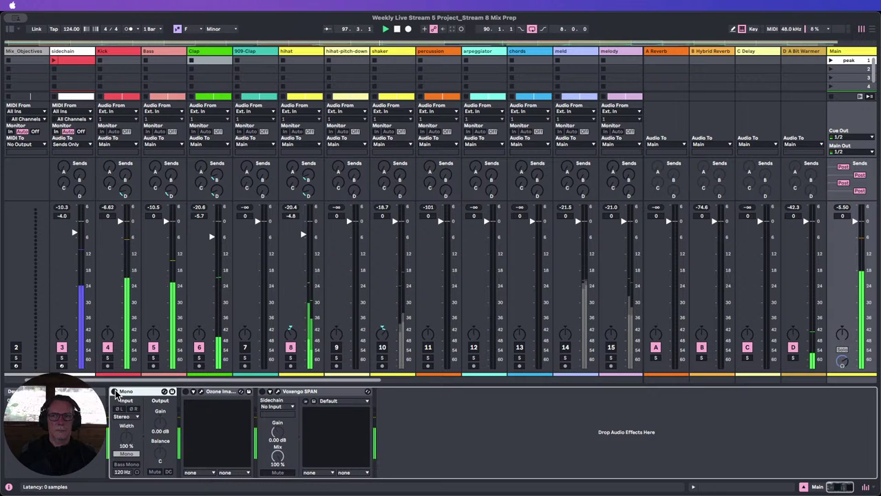
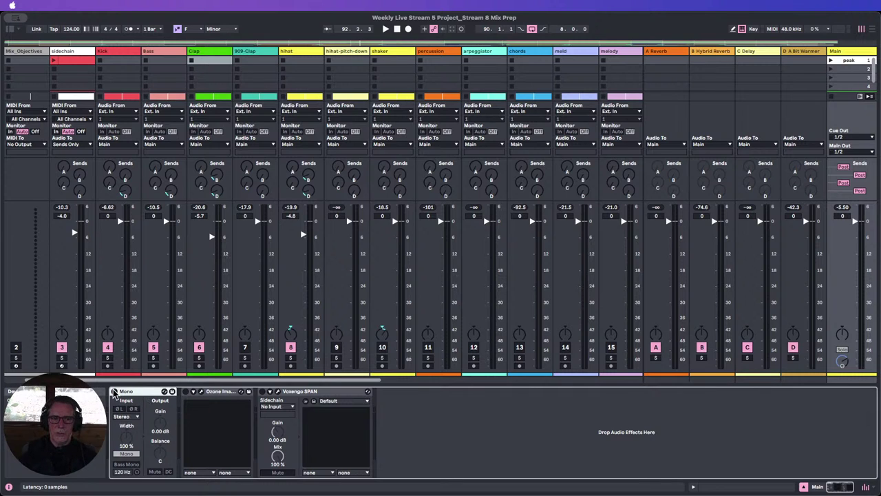
# Play the loop with Ozone Imager 2 and Voxengo SPAN enabled on Main, and place their windows side by side to check the mix.
pyautogui.click(441, 402)
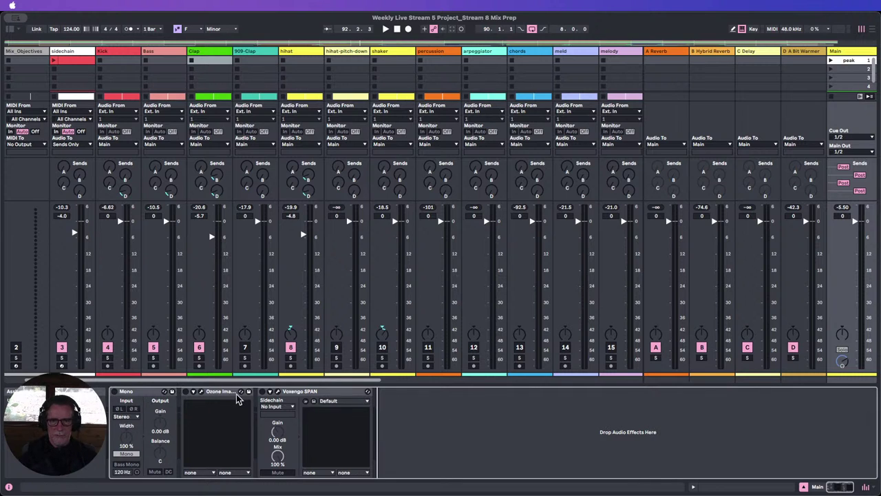
pyautogui.click(224, 391)
pyautogui.click(323, 392)
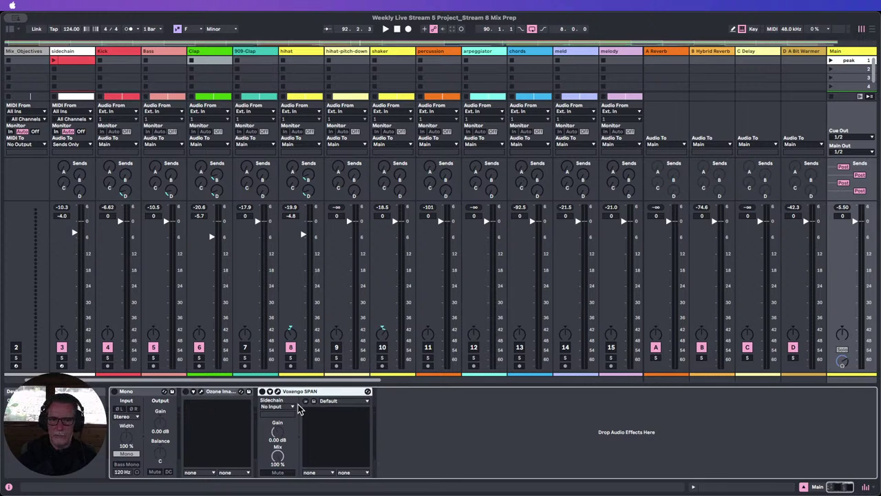
pyautogui.click(386, 30)
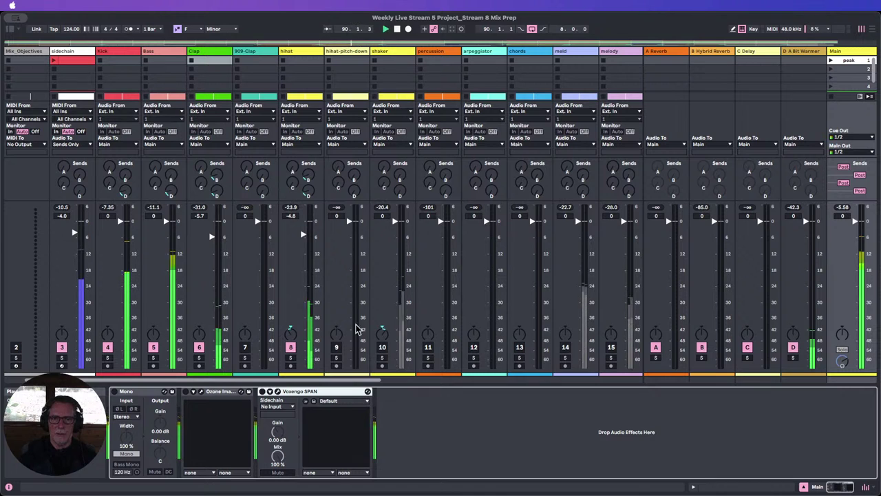
pyautogui.click(201, 392)
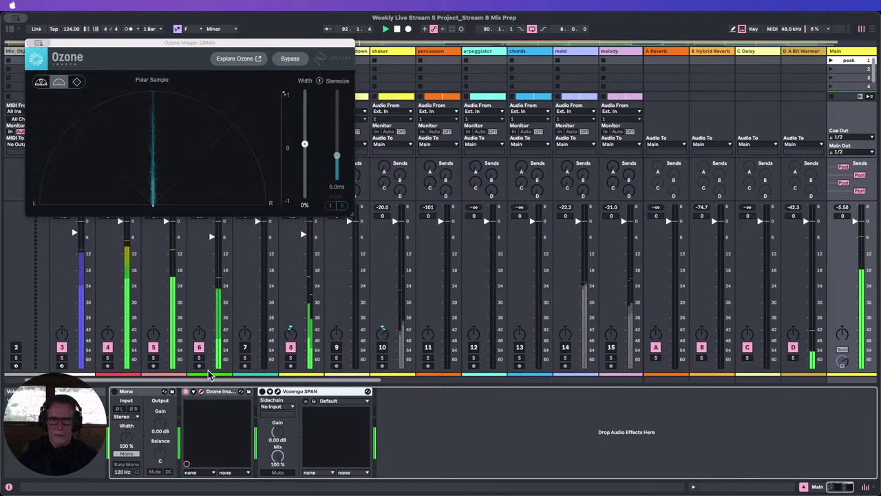
pyautogui.click(278, 392)
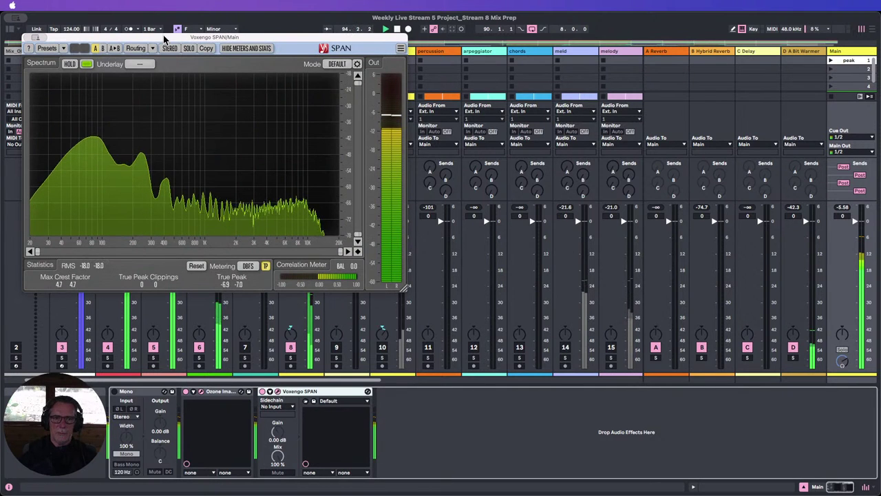
pyautogui.moveTo(162, 31); pyautogui.dragTo(431, 32)
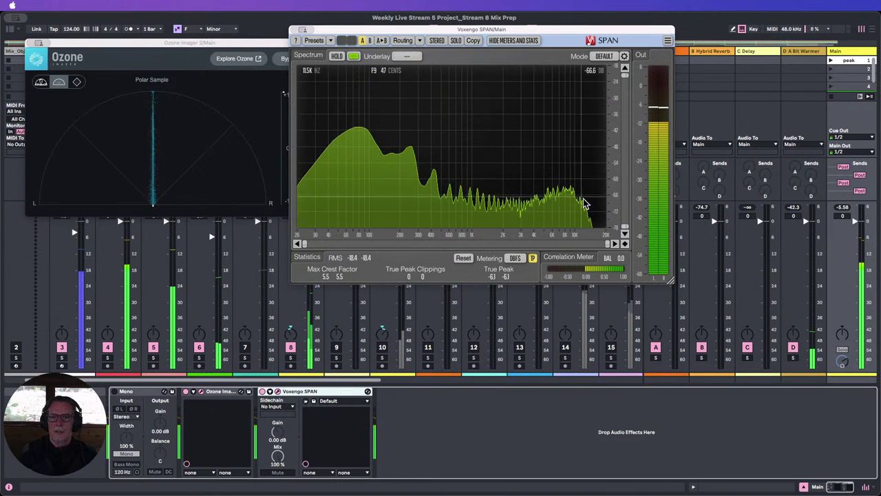
# Close the Ozone Imager and SPAN windows and set the hihat's volume to -4.7 dB.
pyautogui.click(53, 60)
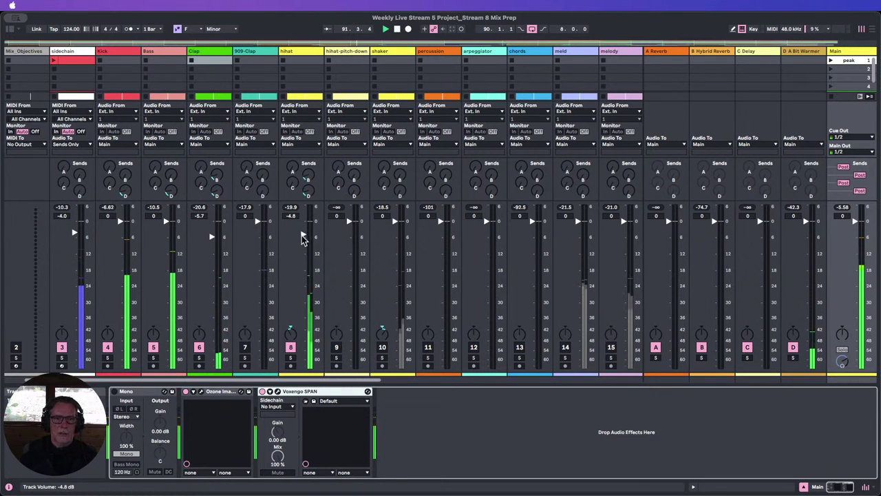
pyautogui.moveTo(304, 237); pyautogui.dragTo(304, 236)
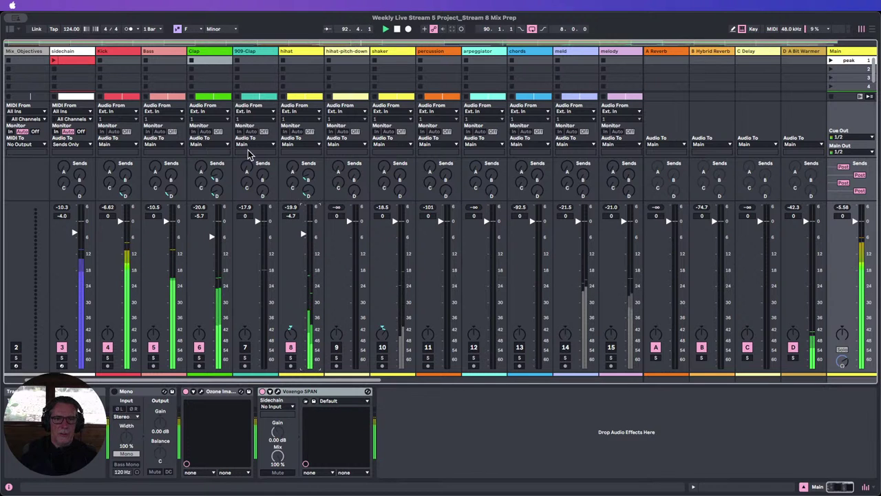
# Stop playback and show the Bass track's sidechained Compressor unfolded, with its EQ Eight folded.
pyautogui.click(153, 58)
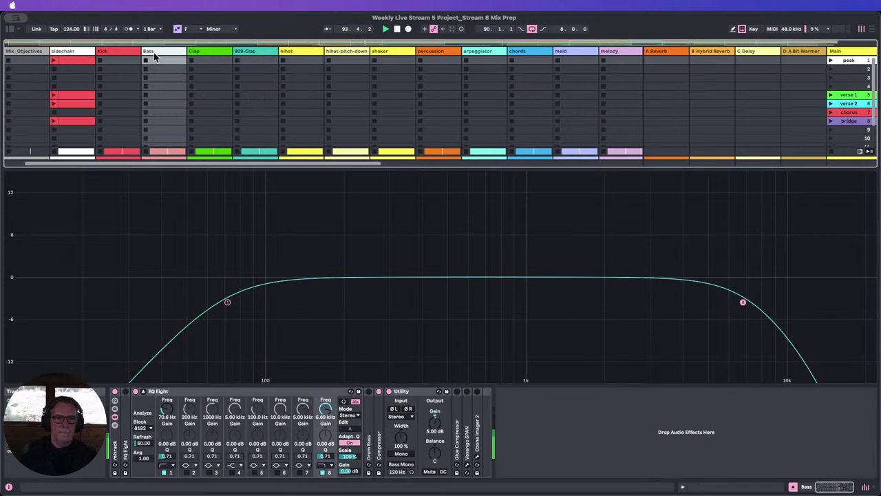
pyautogui.click(398, 31)
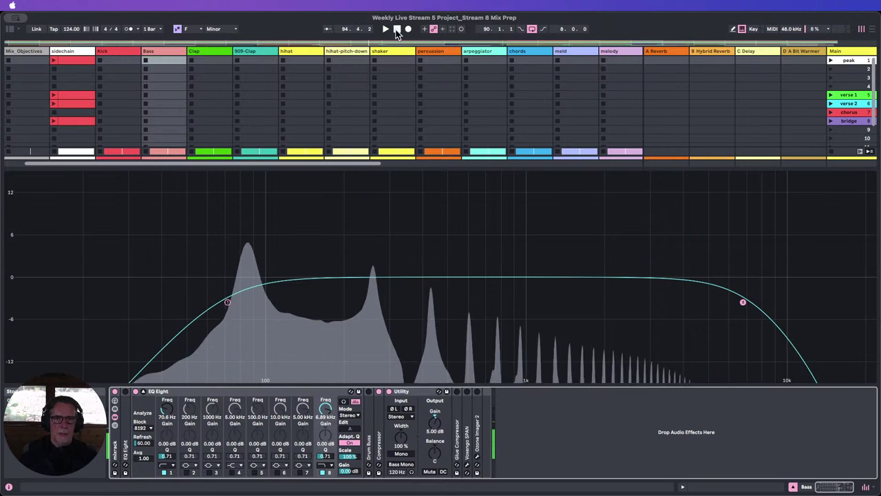
pyautogui.doubleClick(200, 392)
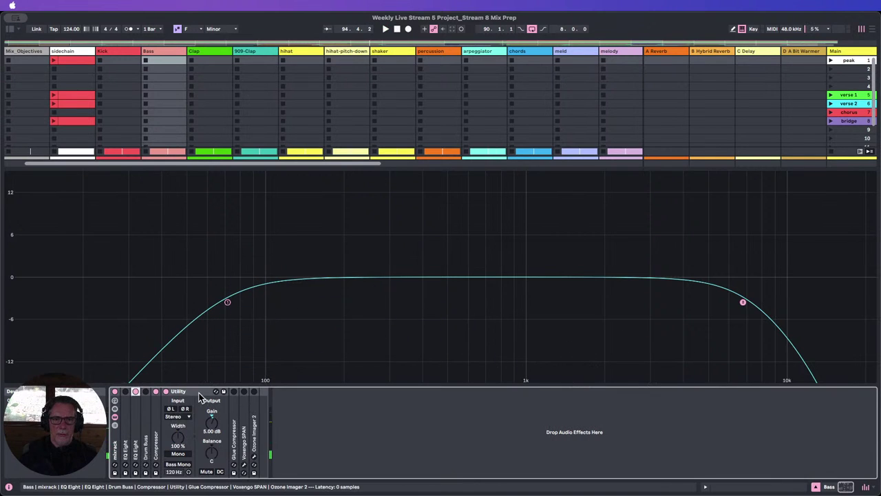
pyautogui.doubleClick(153, 418)
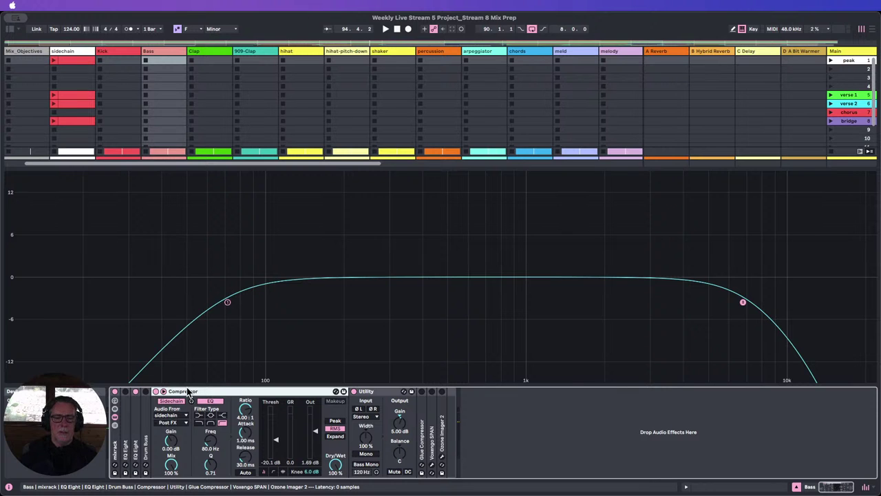
# Return to the Arrangement with the devices hidden and enlarge the hihat track's height.
pyautogui.click(873, 31)
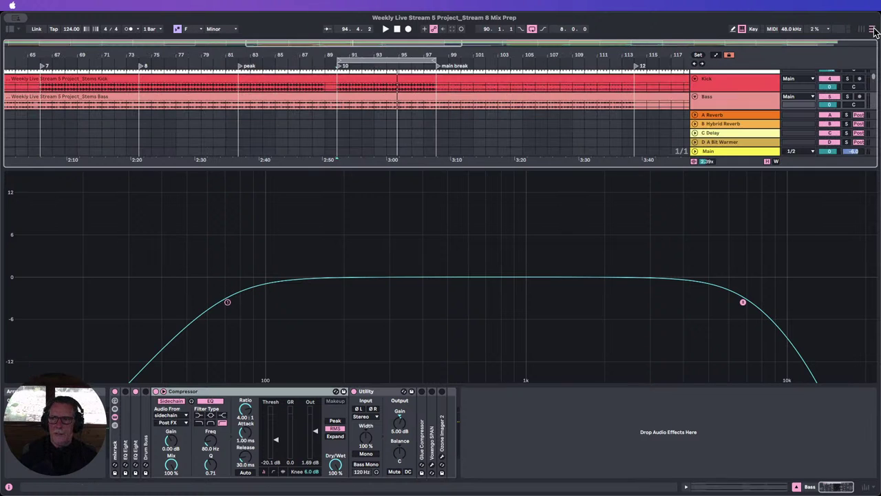
pyautogui.click(797, 487)
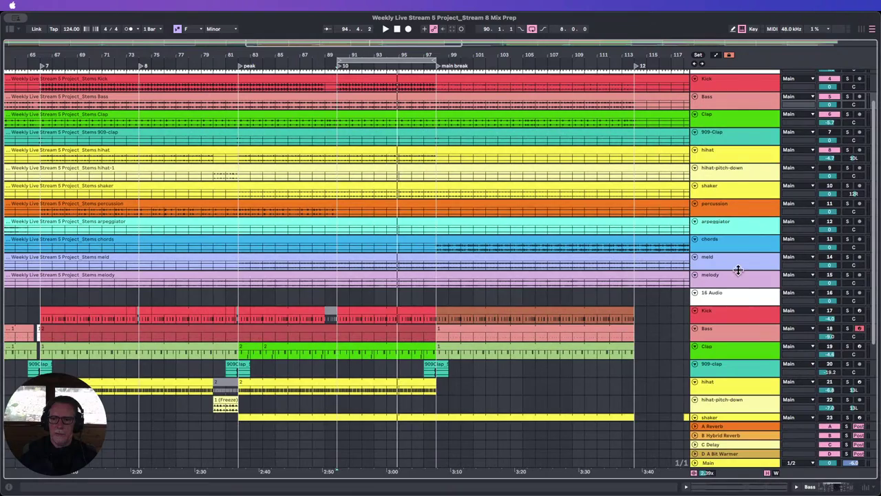
pyautogui.moveTo(740, 162); pyautogui.dragTo(742, 287)
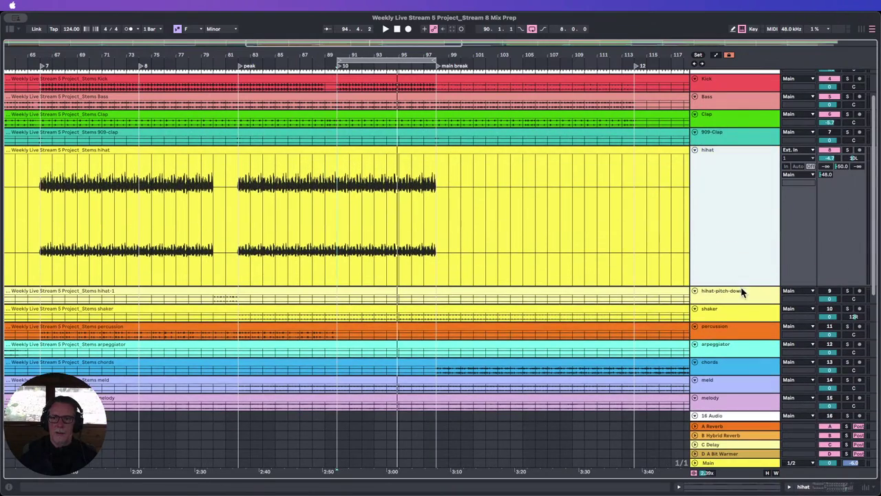
# Examine the hihat's individual hits against the kick and clap around bars 92 and 93, and return to the overview.
pyautogui.moveTo(370, 55); pyautogui.dragTo(403, 111)
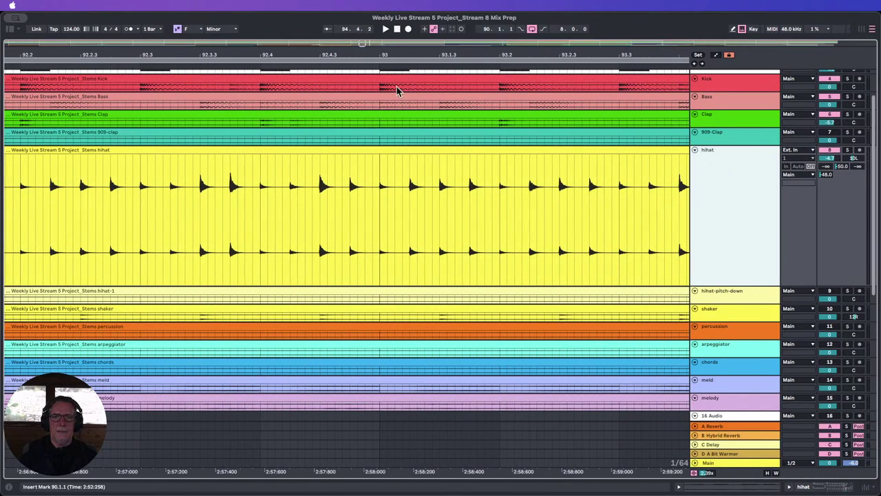
pyautogui.moveTo(284, 55); pyautogui.dragTo(334, 10)
pyautogui.scroll(3, 392, 141)
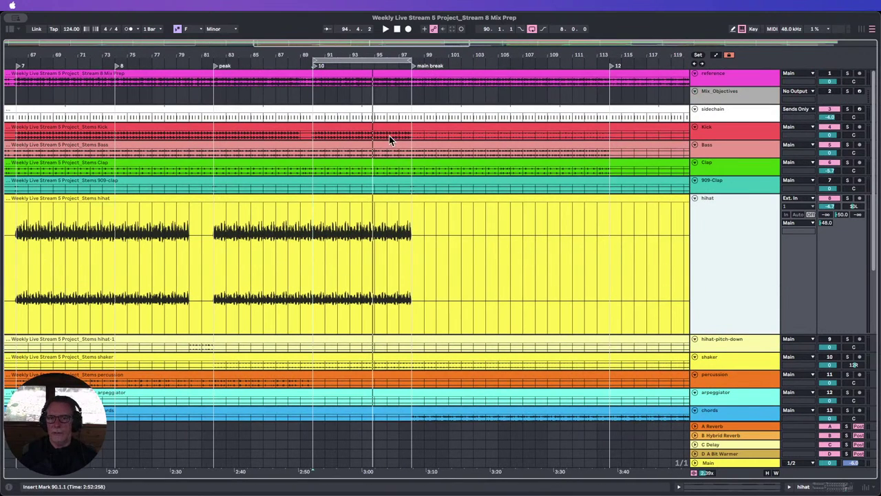
# Show the hihat track's devices with the EQ Eight display collapsed and the device folded, and play from locator 10.
pyautogui.doubleClick(717, 218)
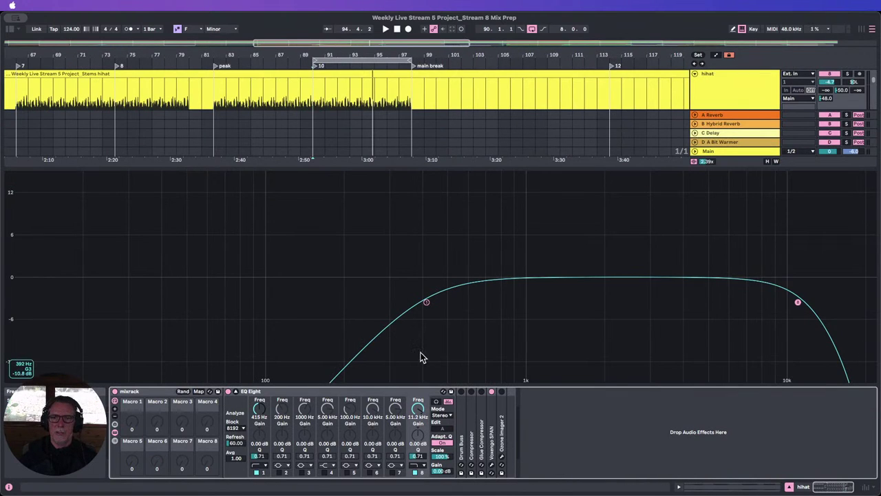
pyautogui.click(237, 392)
pyautogui.click(315, 66)
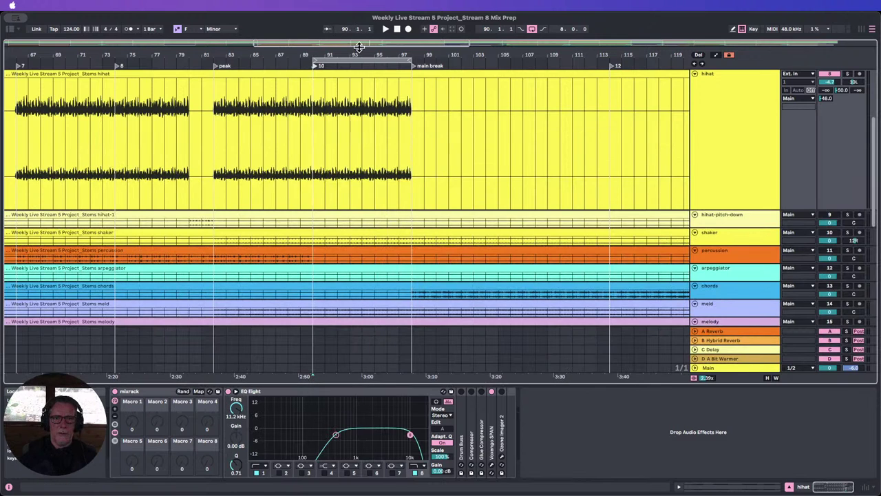
pyautogui.click(305, 394)
pyautogui.doubleClick(305, 394)
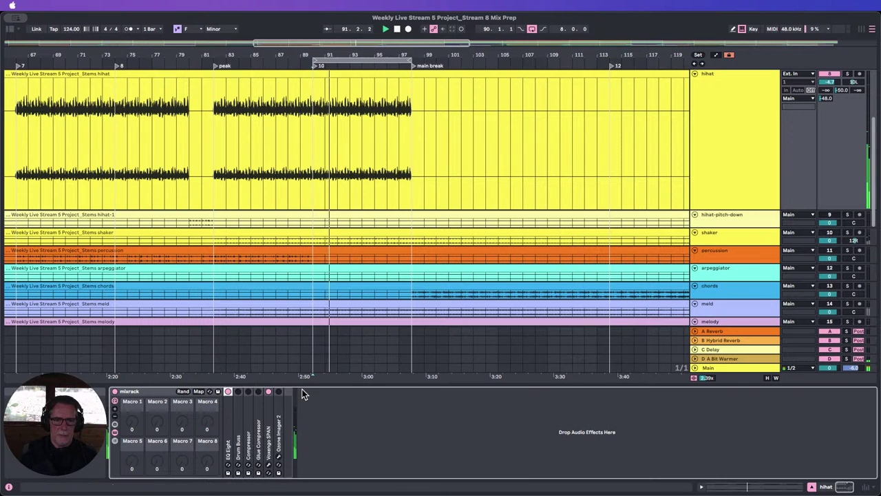
# Enable the hihat's Glue Compressor and lower its threshold to -36.8 dB.
pyautogui.doubleClick(260, 427)
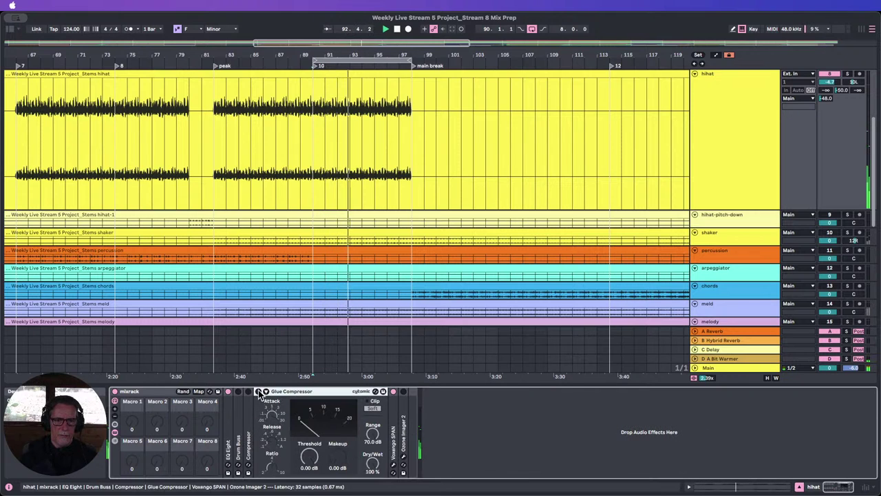
pyautogui.moveTo(307, 469); pyautogui.dragTo(307, 492)
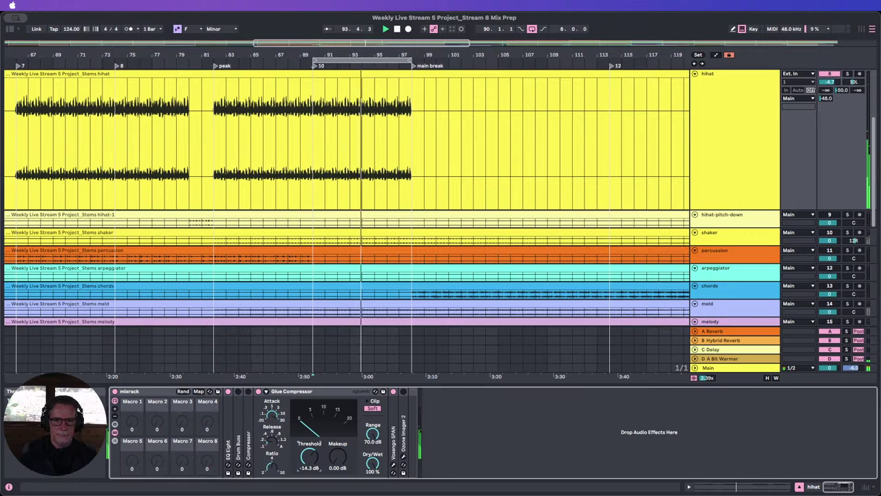
pyautogui.moveTo(309, 457); pyautogui.dragTo(309, 427)
pyautogui.click(736, 113)
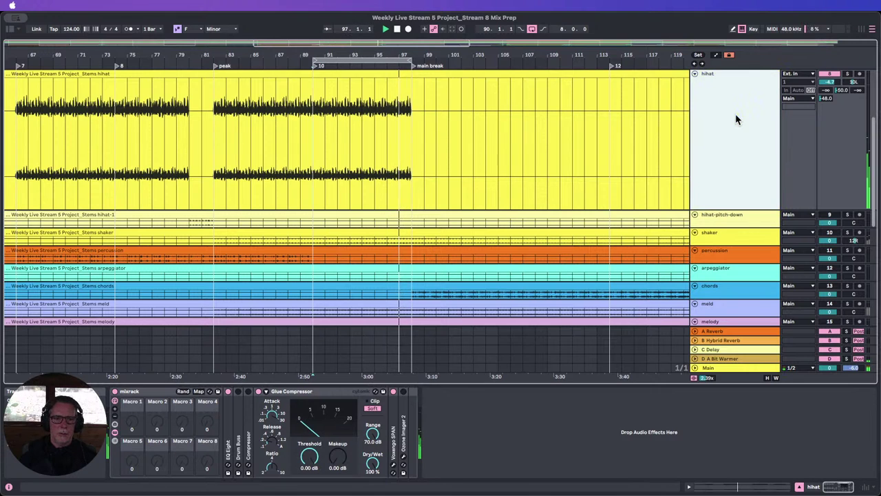
pyautogui.scroll(2, 393, 369)
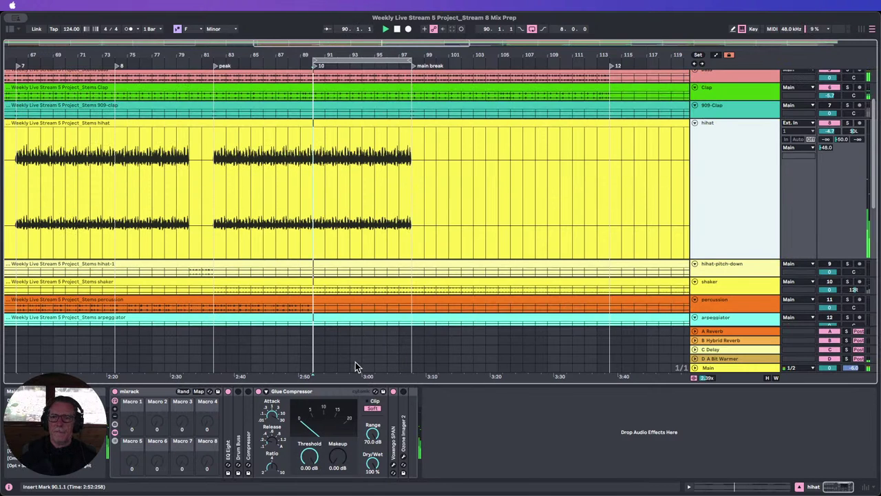
pyautogui.doubleClick(748, 155)
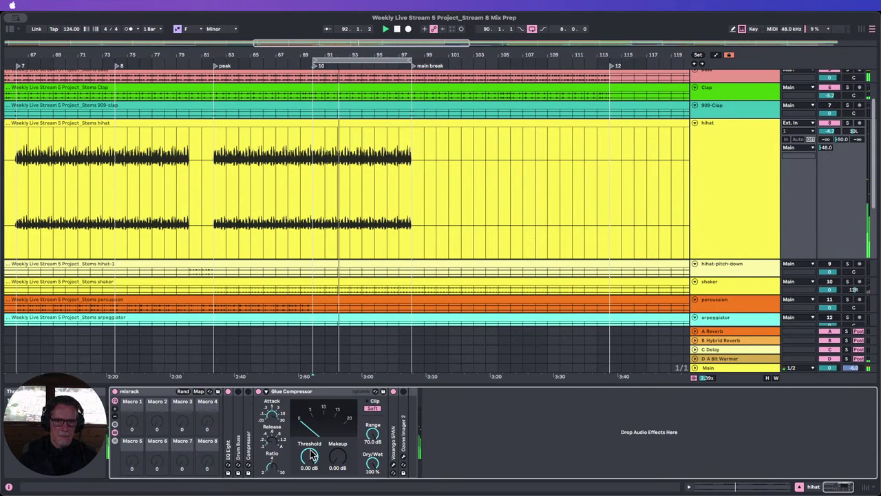
pyautogui.moveTo(312, 455)
pyautogui.mouseDown()
pyautogui.moveTo(312, 491)
pyautogui.moveTo(310, 460)
pyautogui.mouseUp()
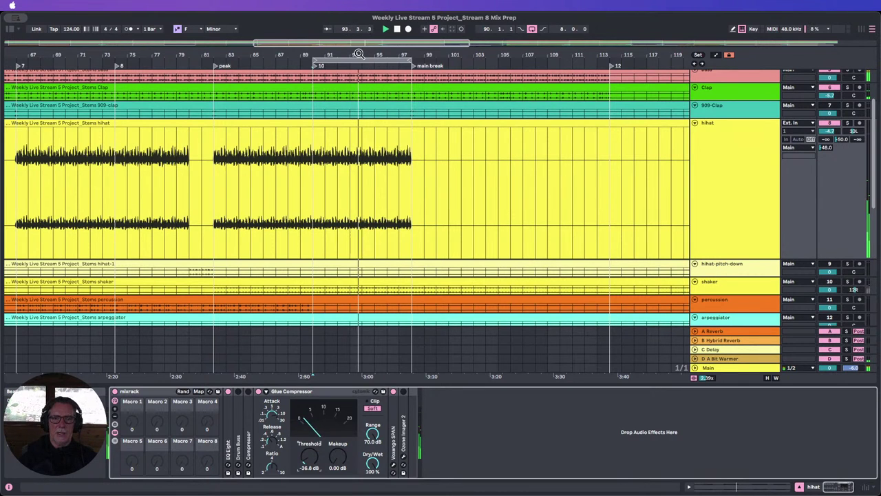
# Adjust the Glue Compressor's attack with reference to the hihat's hits around bar 93, and compare the sound with the device bypassed.
pyautogui.moveTo(360, 55); pyautogui.dragTo(373, 157)
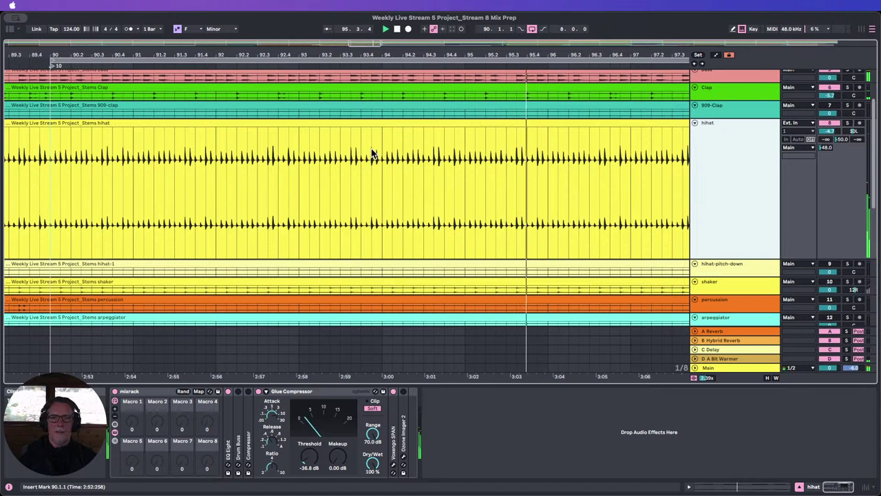
pyautogui.moveTo(375, 57); pyautogui.dragTo(350, 170)
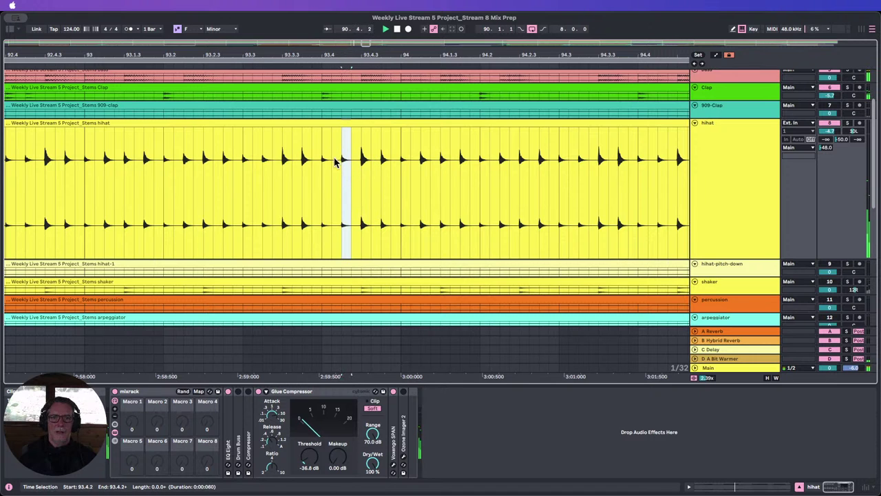
pyautogui.moveTo(377, 54); pyautogui.dragTo(376, 5)
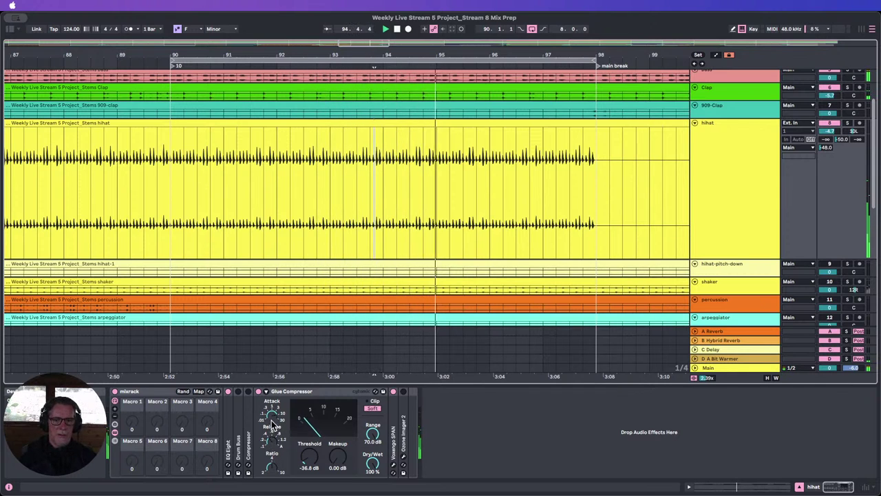
pyautogui.moveTo(272, 415); pyautogui.dragTo(272, 413)
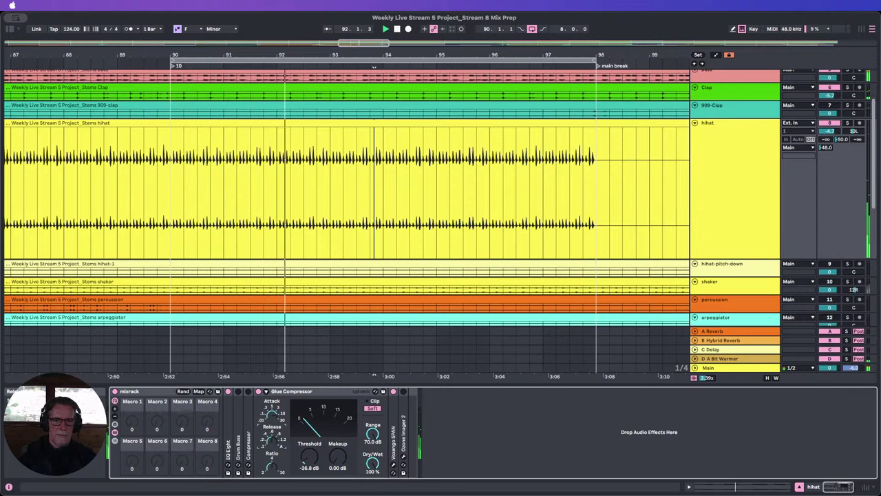
pyautogui.click(259, 391)
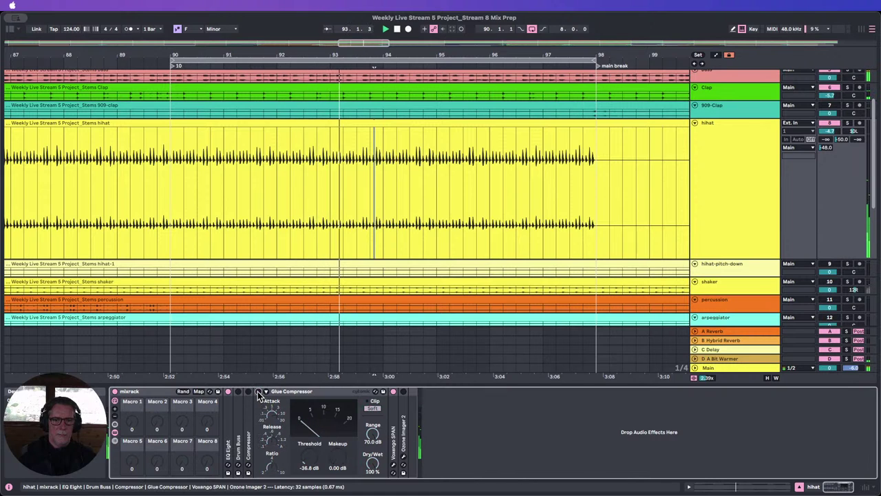
pyautogui.click(258, 391)
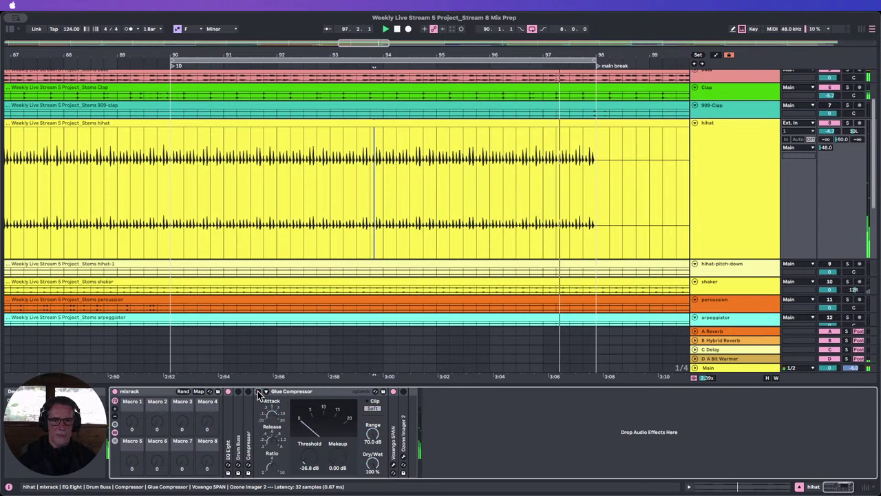
# Set the Glue Compressor's makeup gain to 0.90 dB and fold the device.
pyautogui.moveTo(338, 458); pyautogui.dragTo(338, 452)
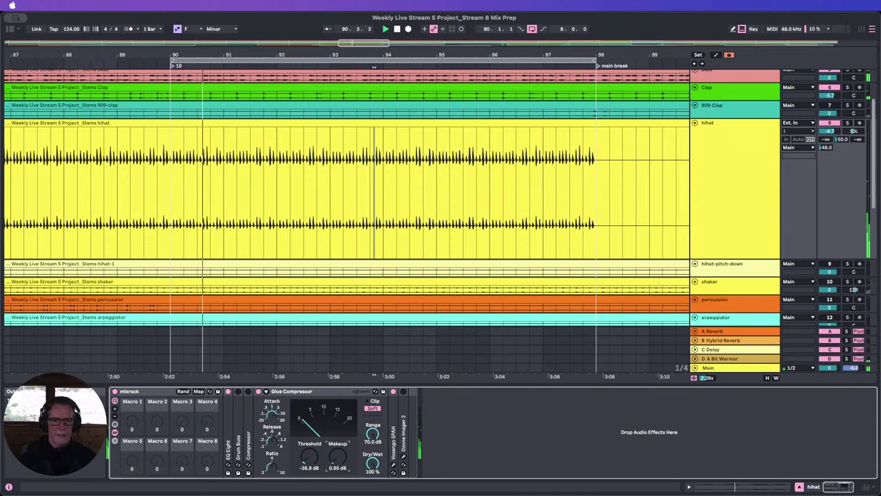
pyautogui.click(259, 392)
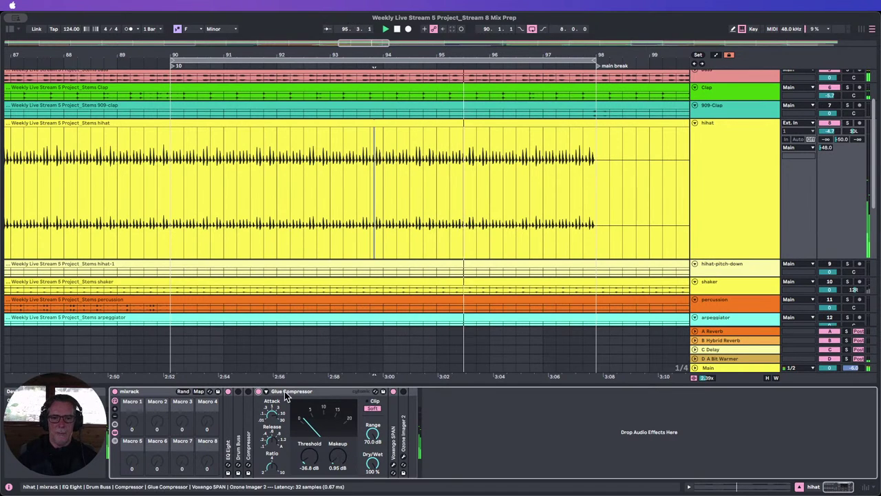
pyautogui.doubleClick(279, 392)
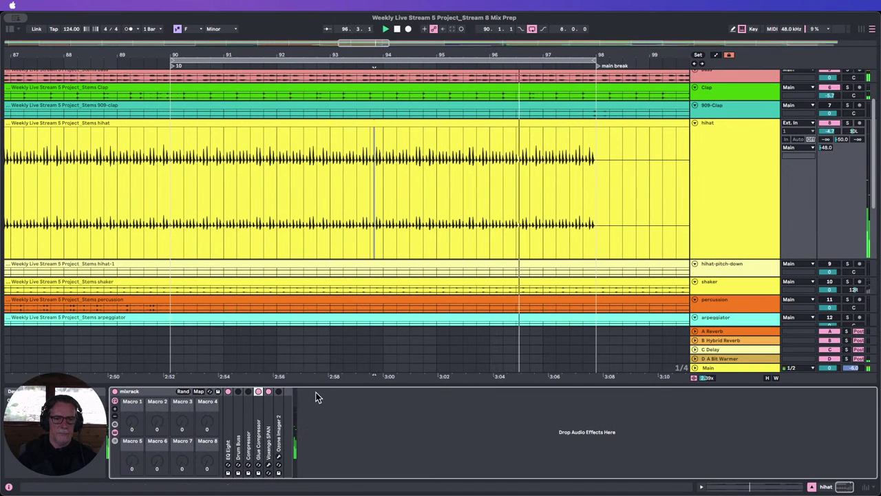
pyautogui.doubleClick(258, 434)
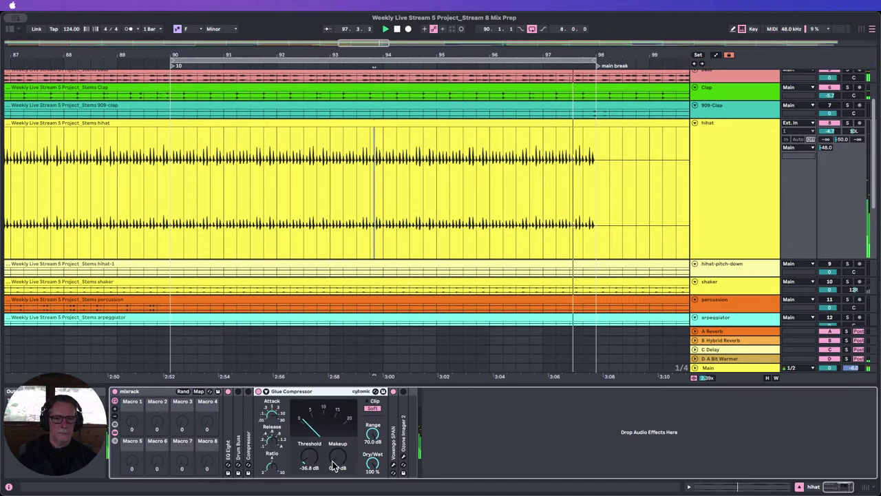
pyautogui.moveTo(335, 462); pyautogui.dragTo(335, 457)
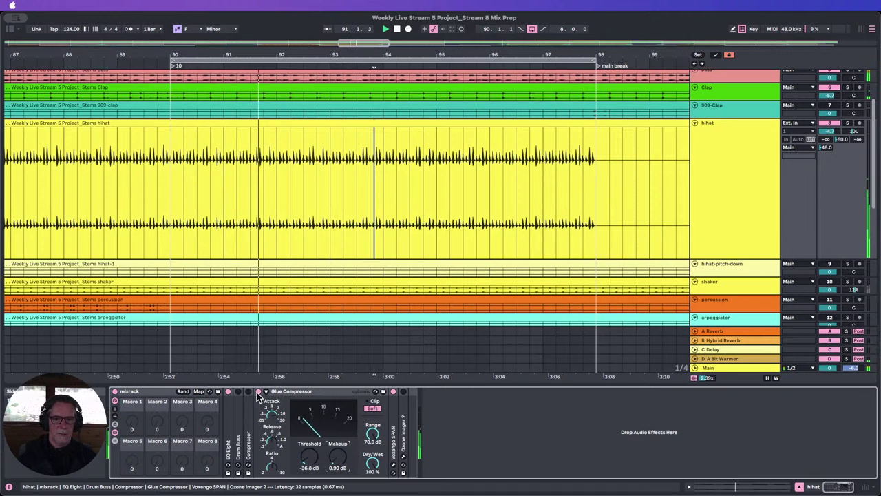
pyautogui.doubleClick(286, 393)
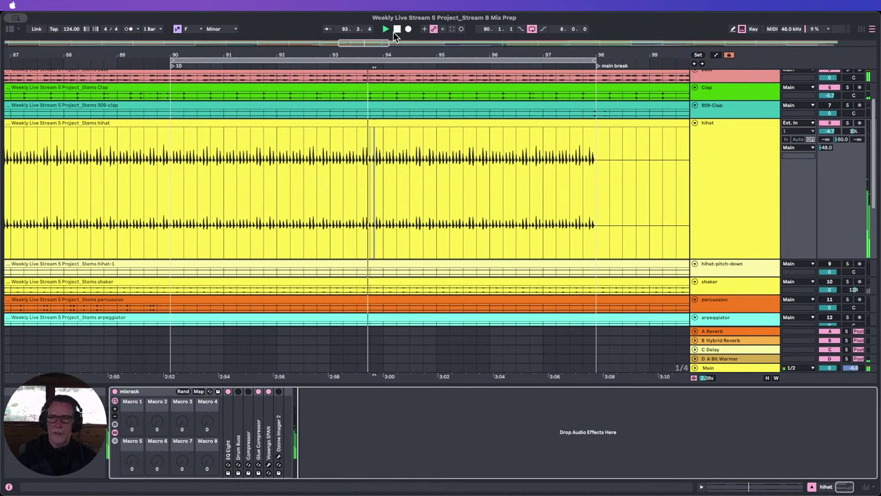
# Stop playback, copy the sidechained Compressor from the Bass track, and paste it into the hihat track's device chain.
pyautogui.scroll(3, 735, 151)
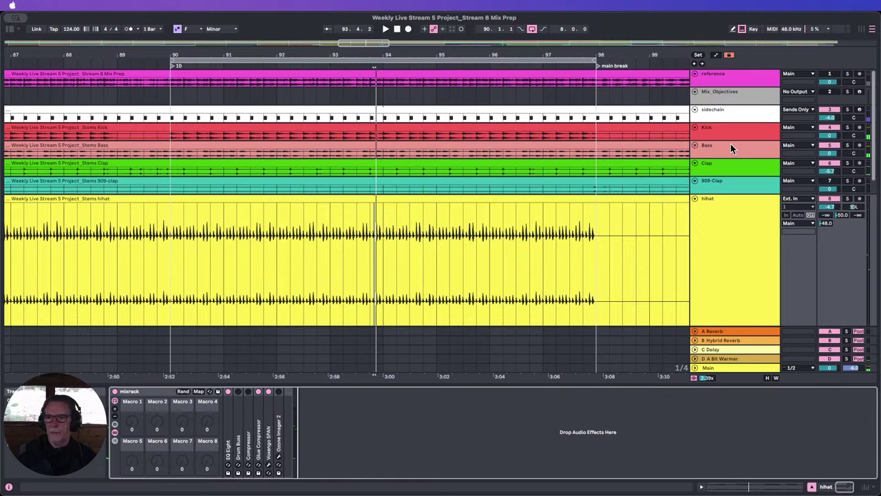
pyautogui.click(731, 144)
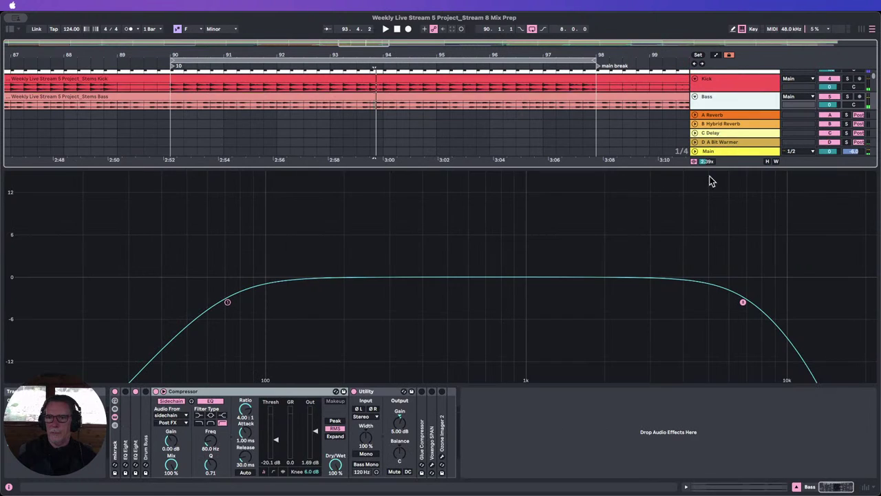
pyautogui.click(217, 397)
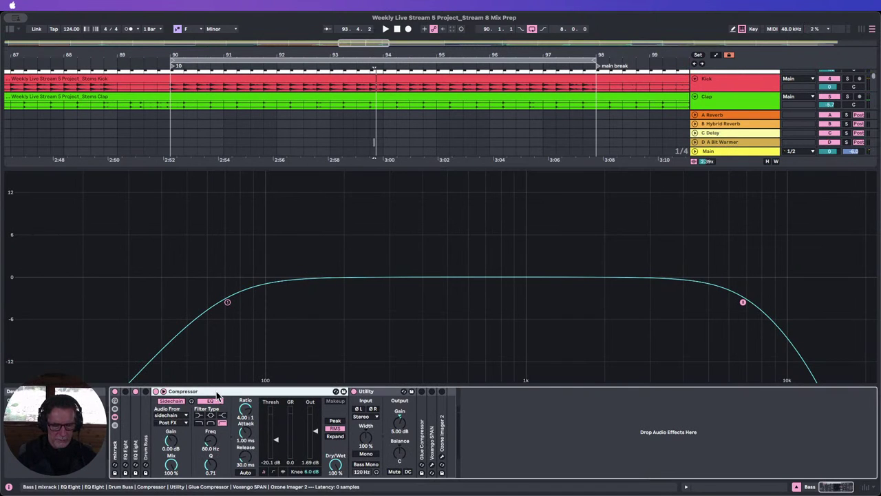
pyautogui.doubleClick(216, 395)
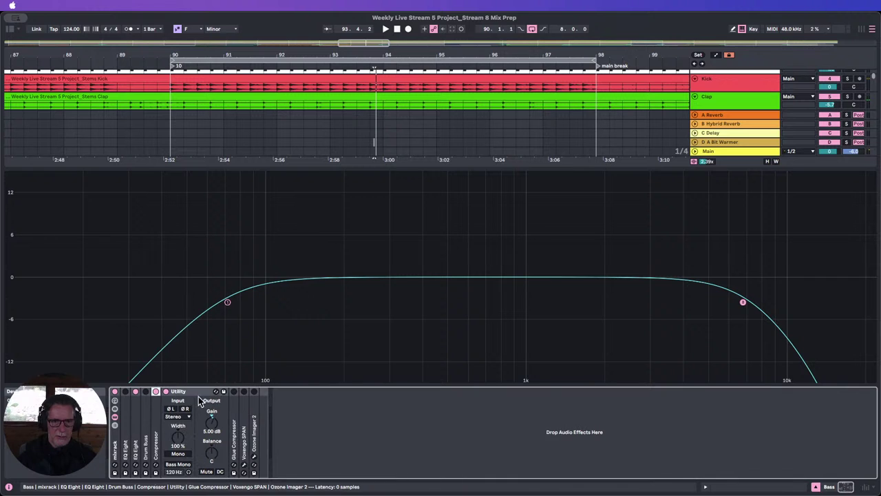
pyautogui.click(816, 487)
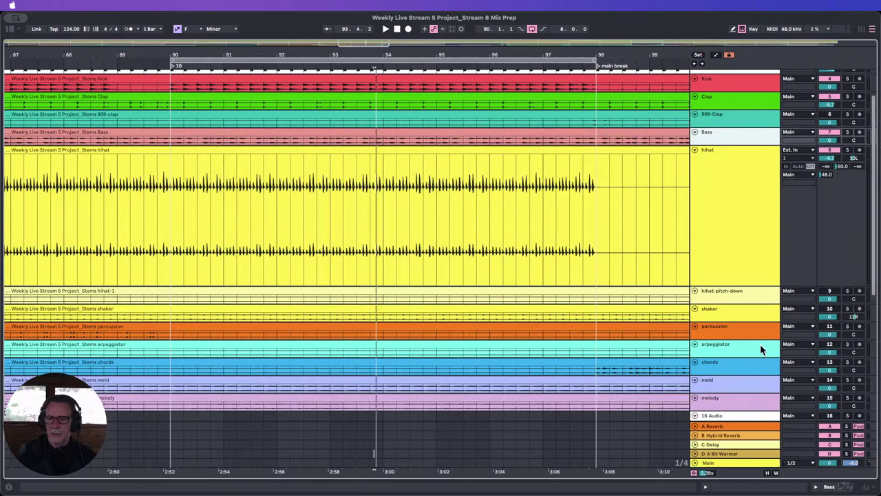
pyautogui.doubleClick(732, 172)
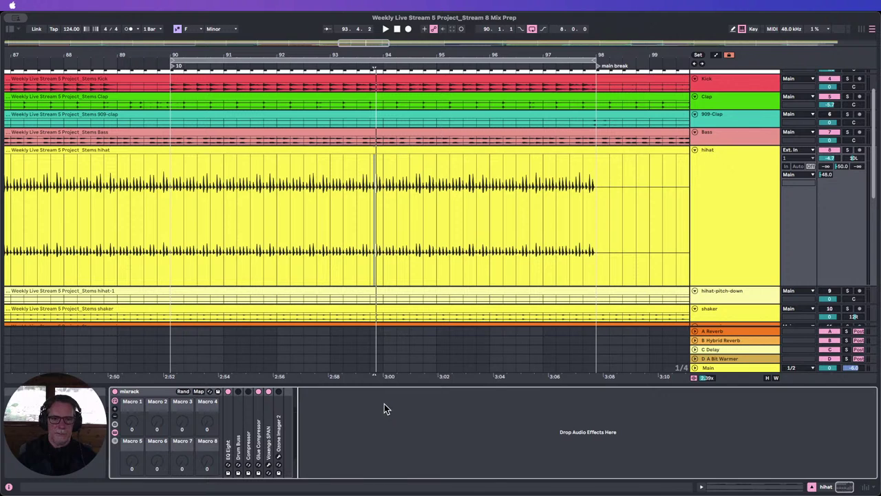
pyautogui.press('super+v')
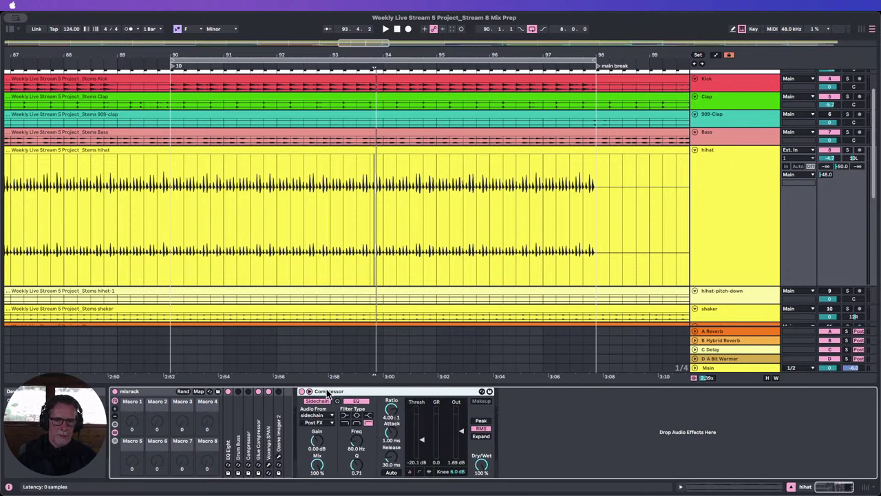
# Move the pasted Compressor into the mixrack directly after Drum Buss and reset its threshold and output to 0 dB.
pyautogui.moveTo(291, 400); pyautogui.dragTo(273, 402)
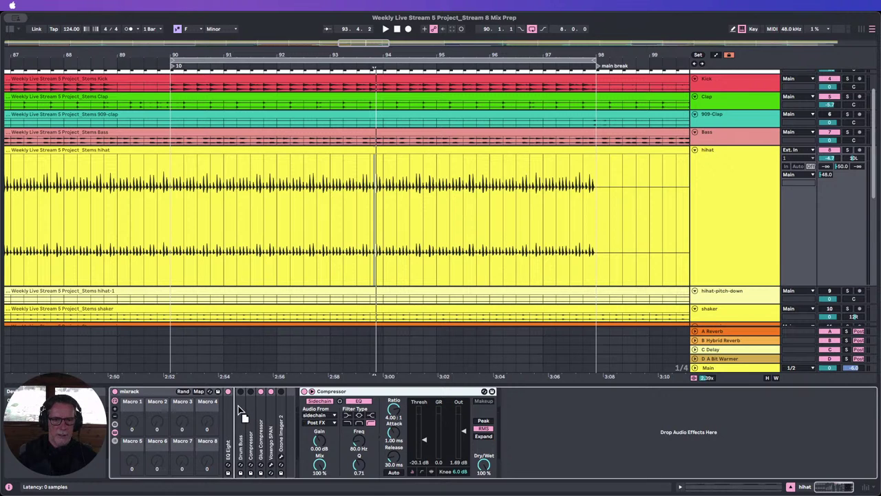
pyautogui.moveTo(240, 412); pyautogui.dragTo(242, 412)
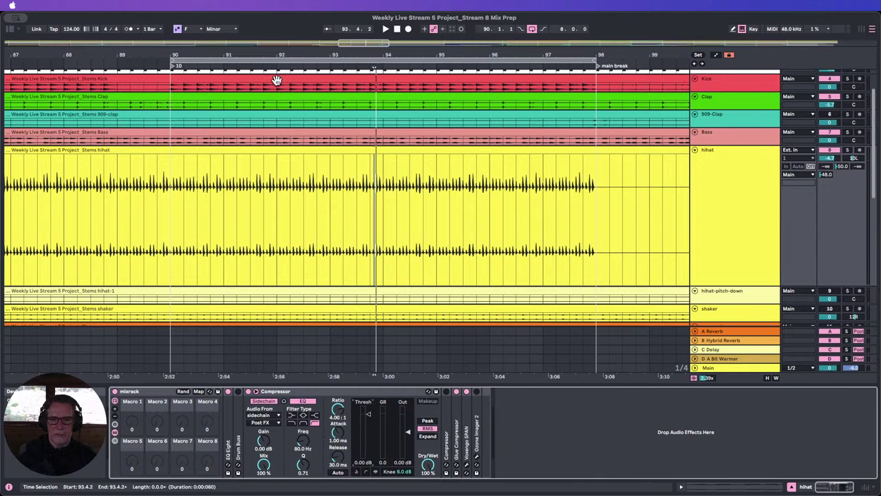
# Play the soloed hihat from locator 10, set the sidechained Compressor's threshold to -13.1 dB, and compare it with bypass.
pyautogui.click(174, 65)
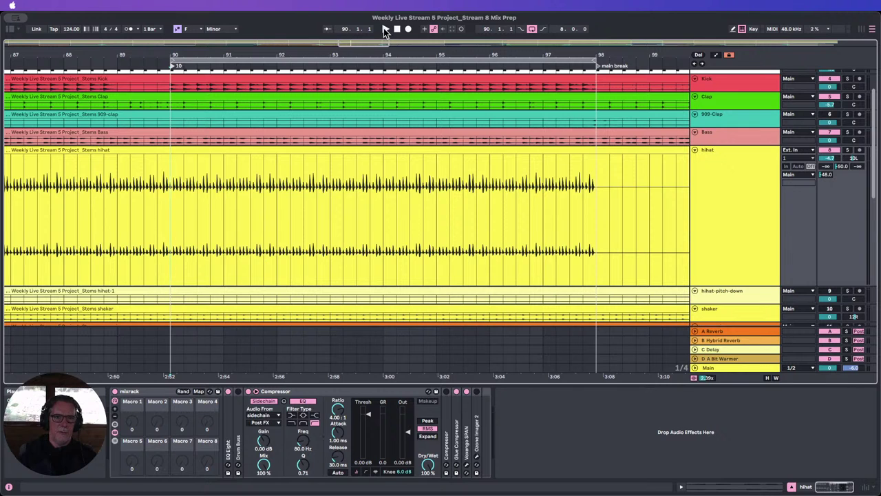
pyautogui.click(386, 29)
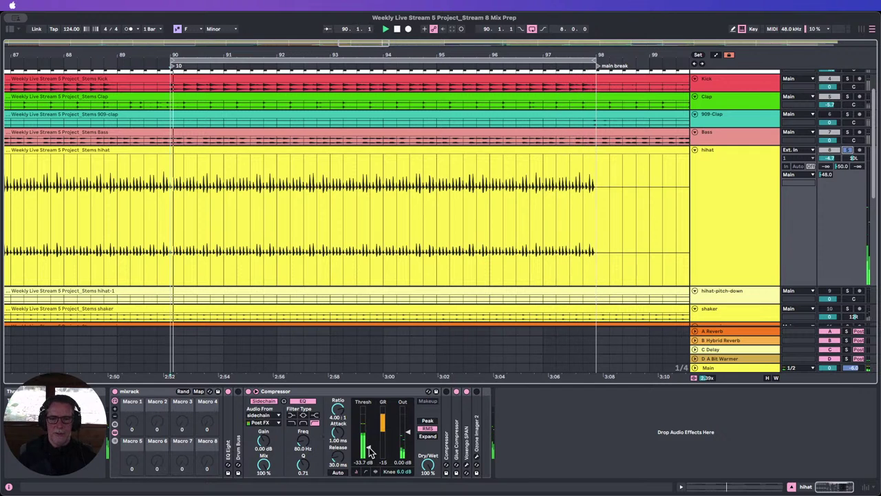
pyautogui.moveTo(369, 451); pyautogui.dragTo(369, 421)
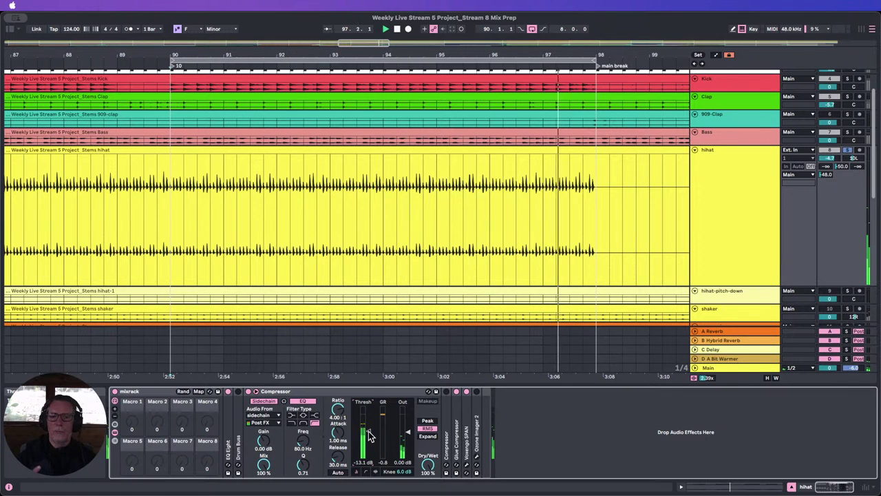
pyautogui.click(249, 392)
pyautogui.click(249, 392)
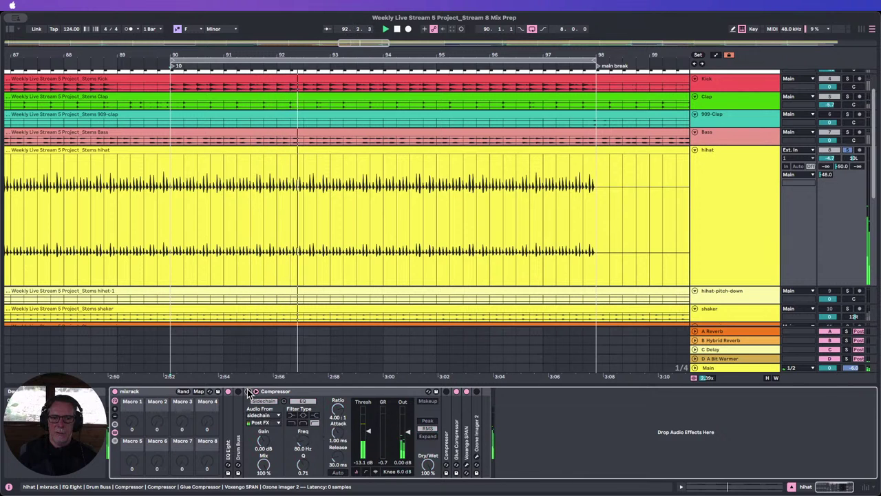
pyautogui.click(249, 392)
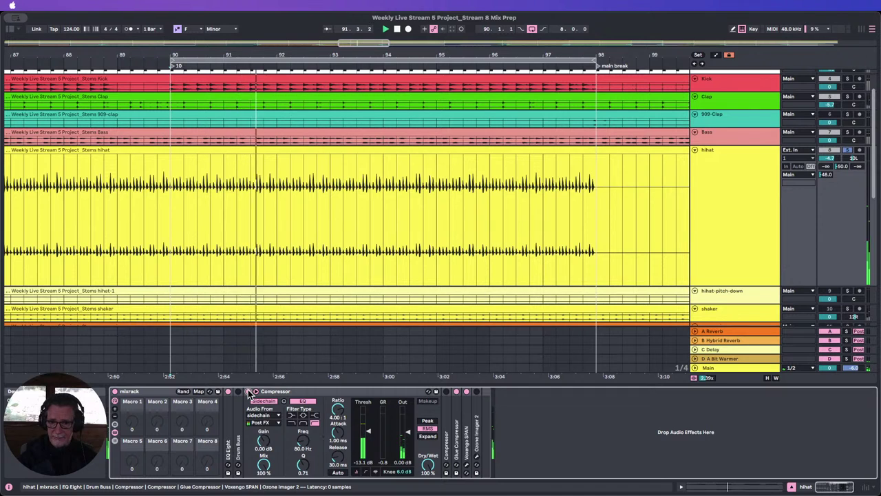
# Switch the sidechained Compressor to its activity graph showing gain reduction instead of output, and compare the hihat with the device bypassed.
pyautogui.click(375, 472)
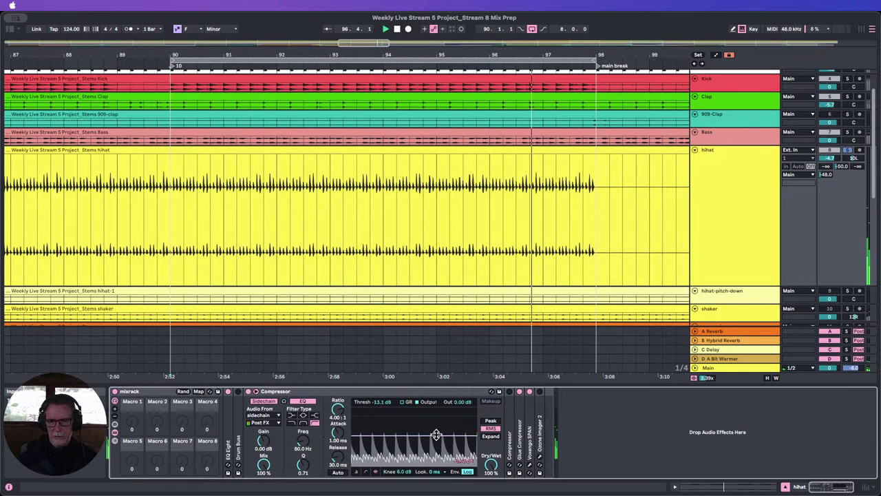
pyautogui.click(405, 402)
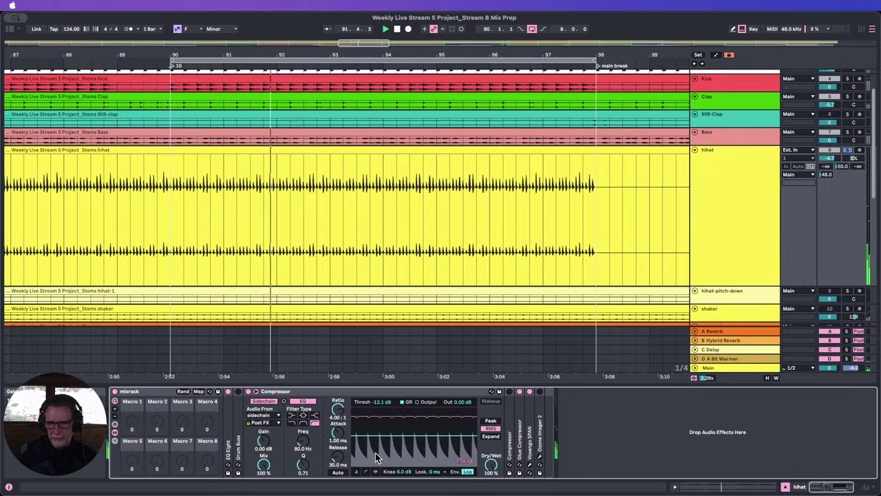
pyautogui.doubleClick(278, 392)
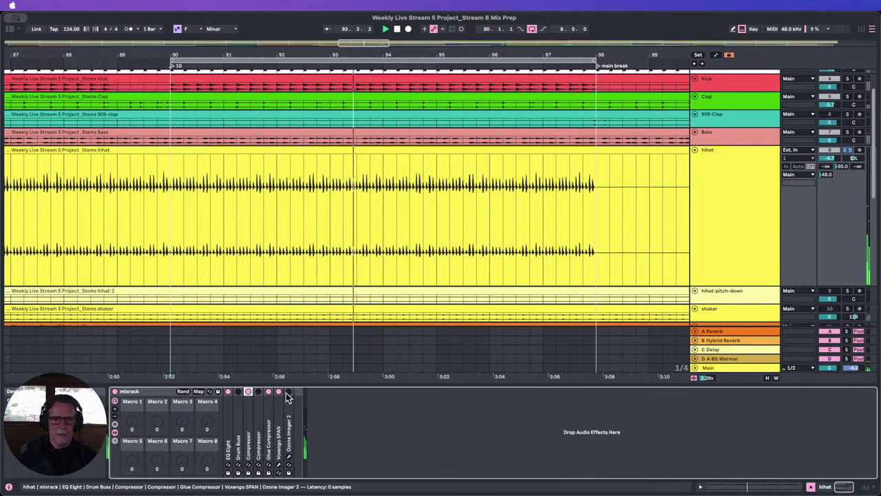
pyautogui.click(248, 392)
pyautogui.doubleClick(250, 425)
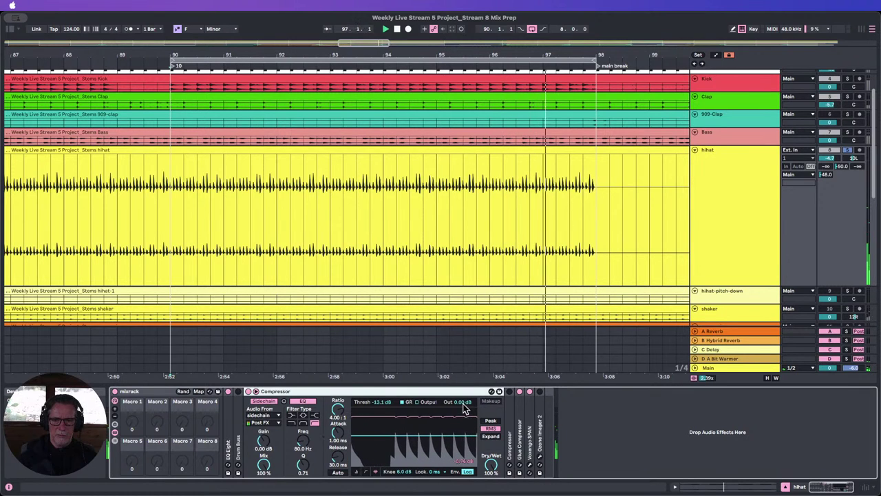
# Set the output gain of the hihat's sidechained Compressor to 1.29 dB, comparing it against bypass, and collapse the device.
pyautogui.moveTo(460, 401); pyautogui.dragTo(460, 392)
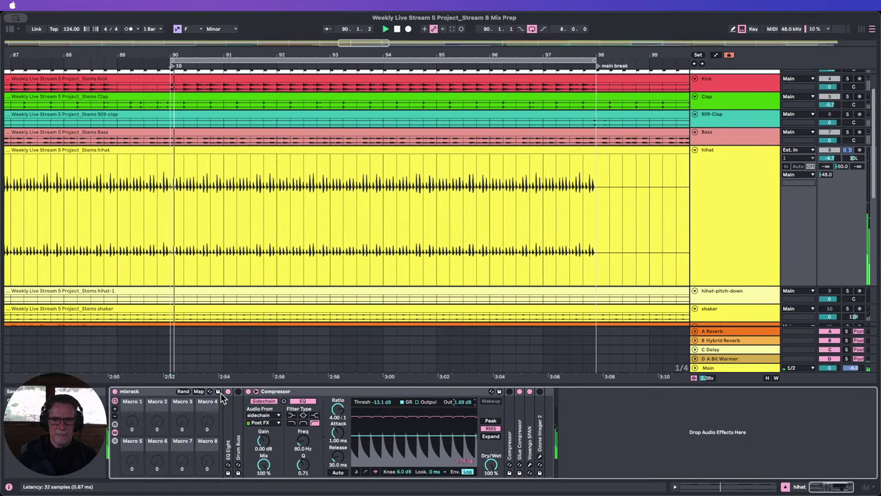
pyautogui.click(248, 392)
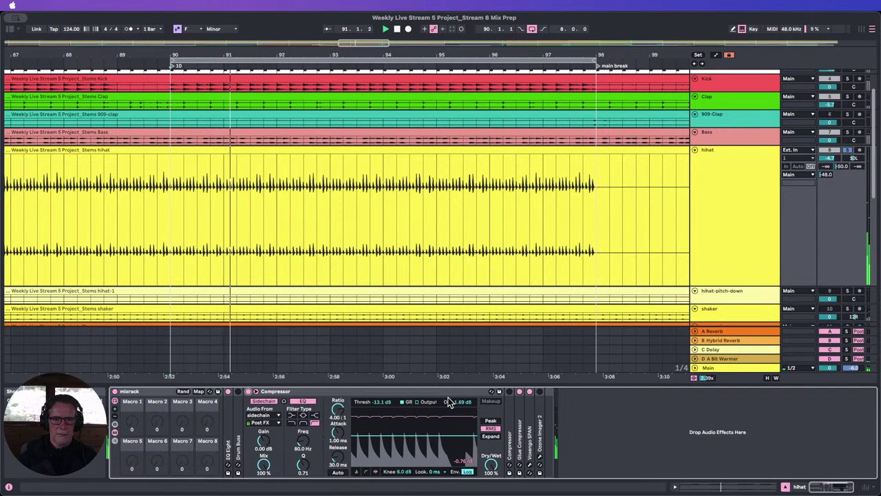
pyautogui.moveTo(465, 403); pyautogui.dragTo(465, 406)
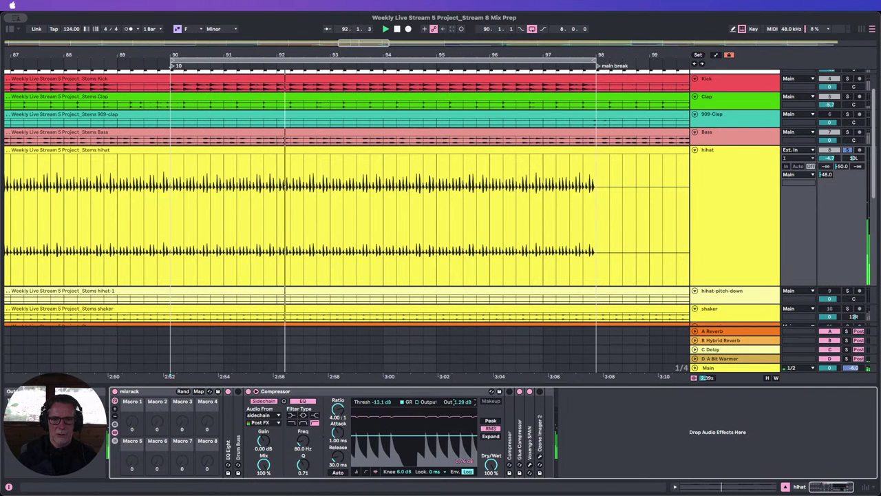
pyautogui.click(249, 392)
pyautogui.click(249, 391)
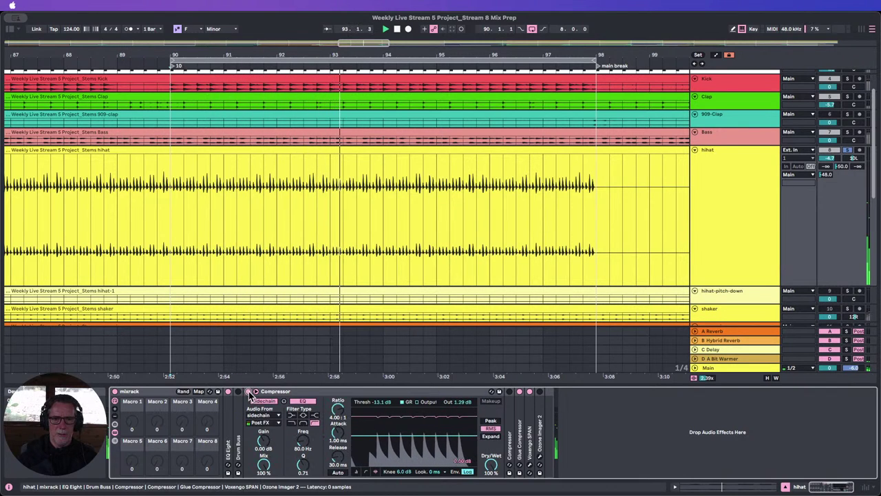
pyautogui.doubleClick(298, 392)
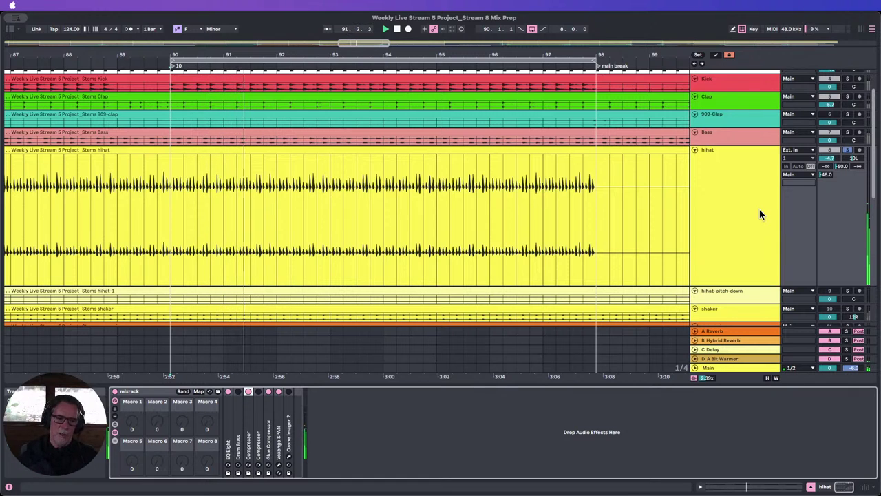
# Unsolo the hihat track and compare the full mix with its mixrack bypassed and enabled.
pyautogui.click(115, 392)
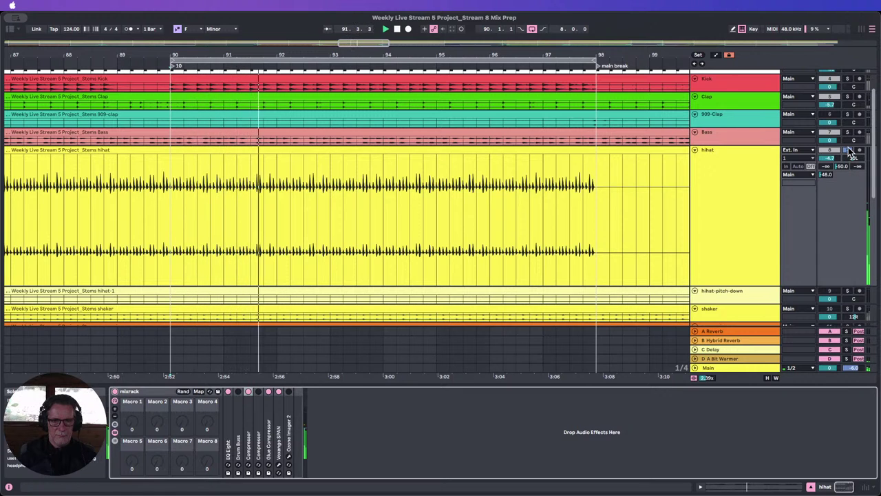
pyautogui.click(116, 394)
pyautogui.click(116, 392)
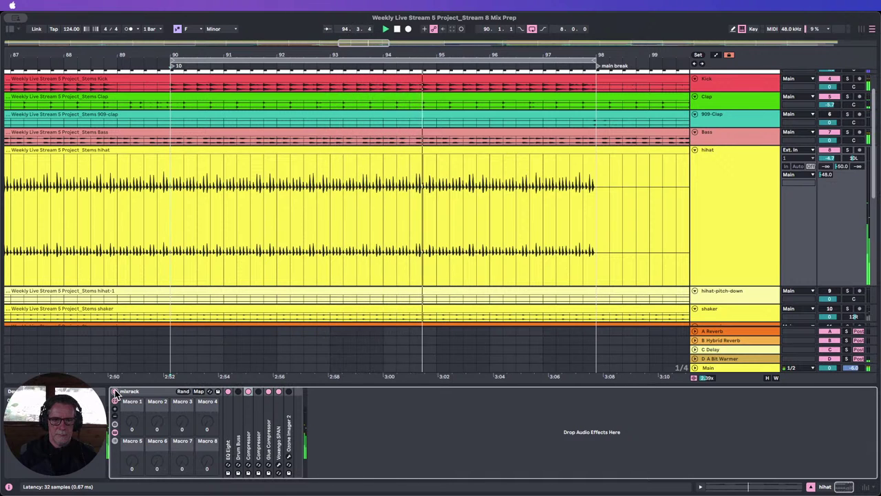
pyautogui.click(116, 393)
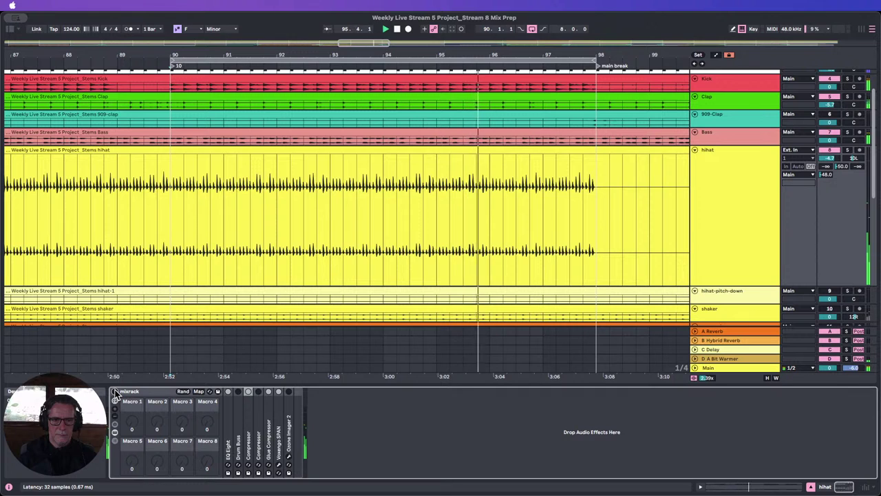
# Bypass-check the hihat's EQ Eight and first Compressor, and set the Glue Compressor's threshold to -33.0 dB.
pyautogui.click(228, 392)
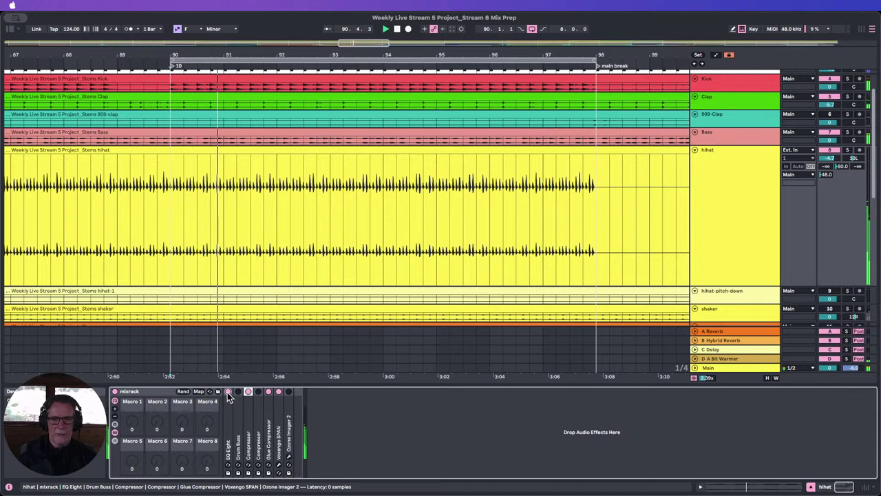
pyautogui.click(228, 391)
pyautogui.click(248, 392)
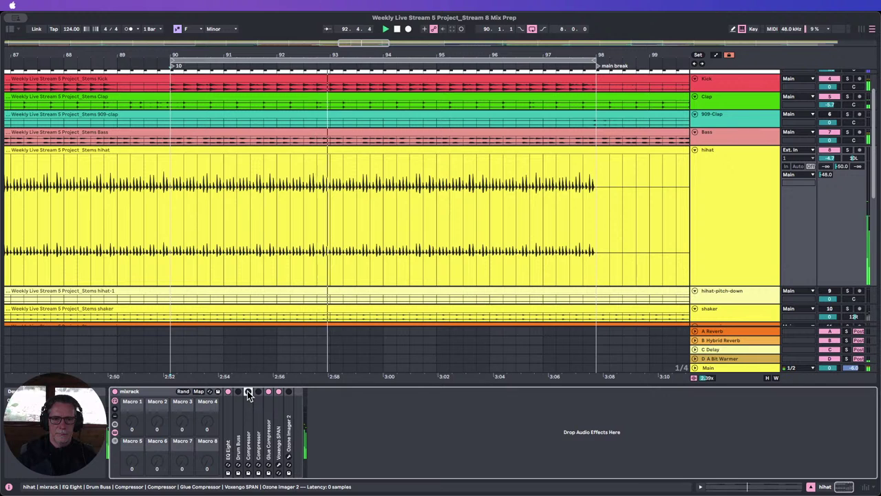
pyautogui.click(248, 392)
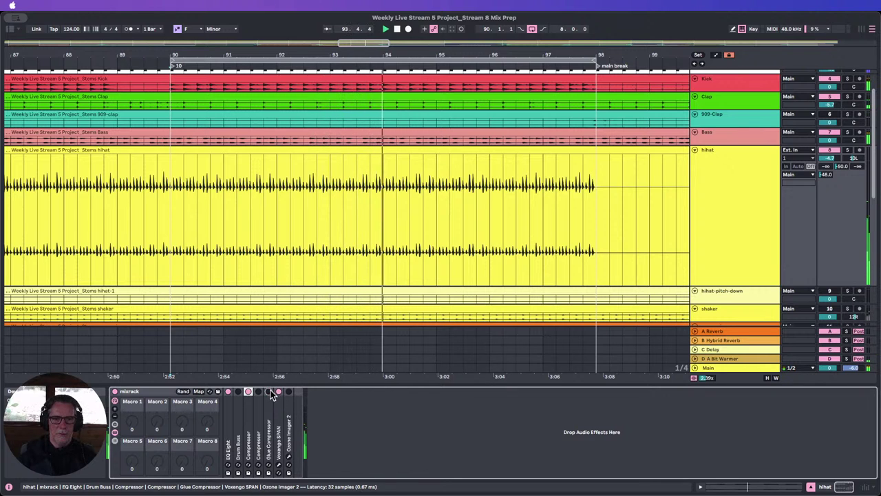
pyautogui.doubleClick(268, 409)
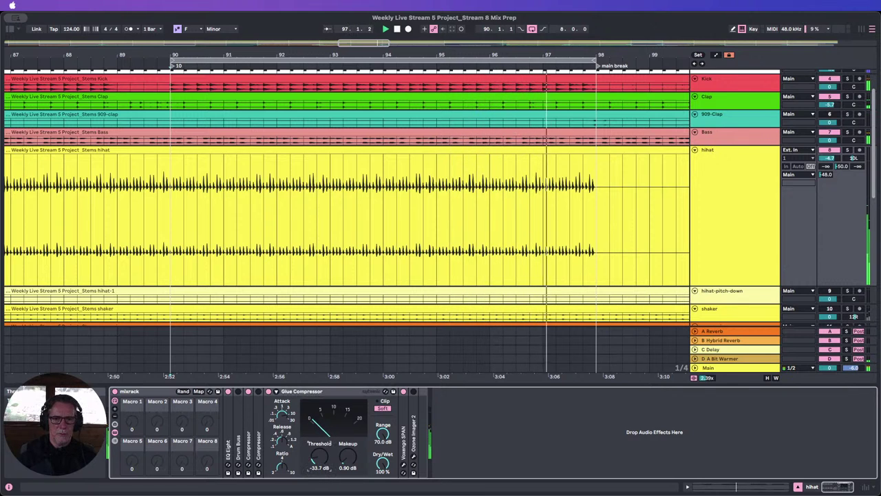
pyautogui.doubleClick(295, 392)
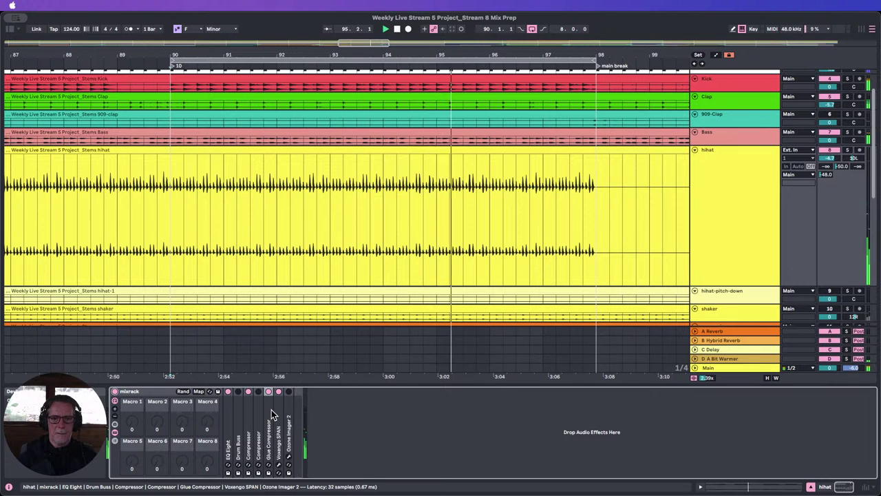
# Compare the hihat's EQ Eight, first Compressor and Glue Compressor against bypass again, and turn off Voxengo SPAN.
pyautogui.click(228, 392)
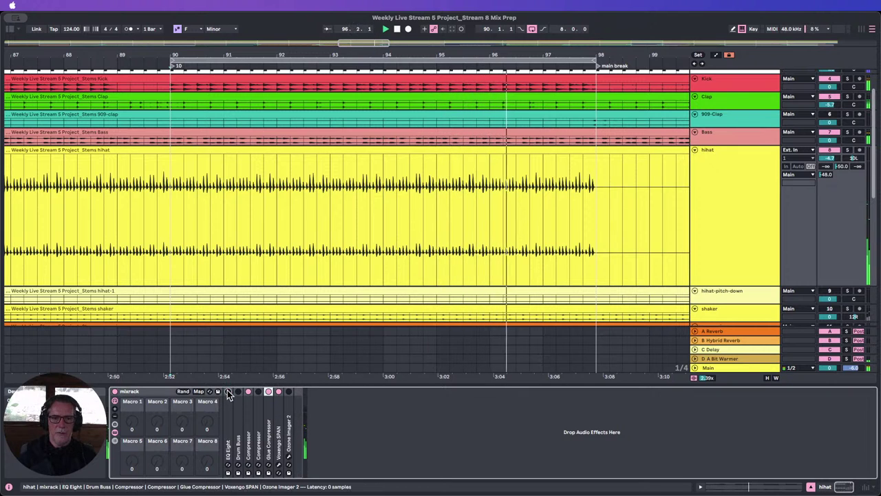
pyautogui.click(229, 392)
pyautogui.click(248, 392)
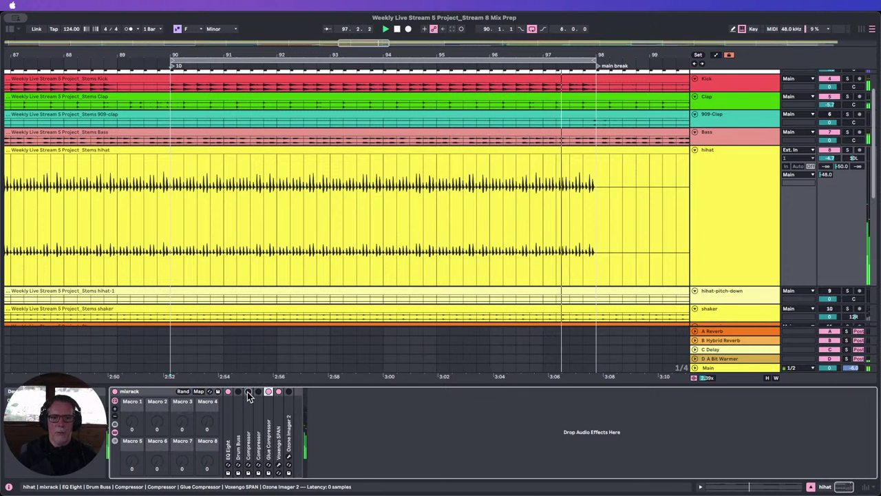
pyautogui.click(249, 392)
pyautogui.click(268, 392)
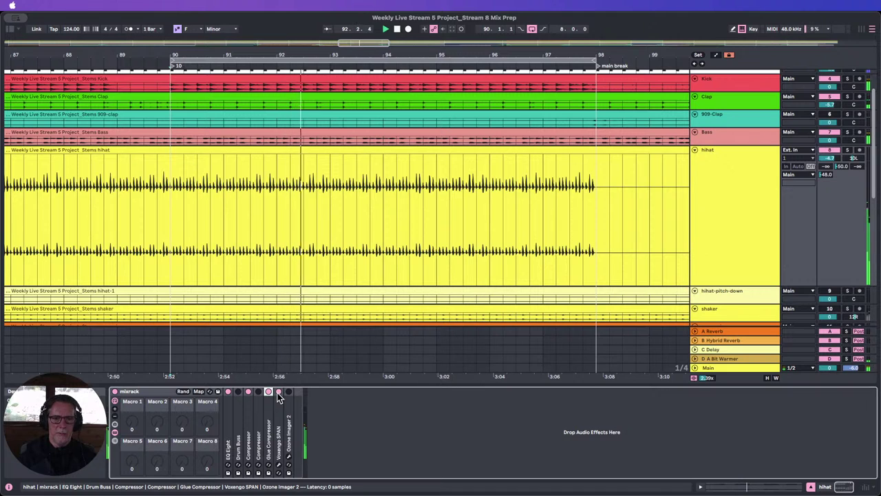
pyautogui.click(278, 392)
# Adjust the release and attack of the hihat's Glue Compressor and collapse the device.
pyautogui.doubleClick(269, 406)
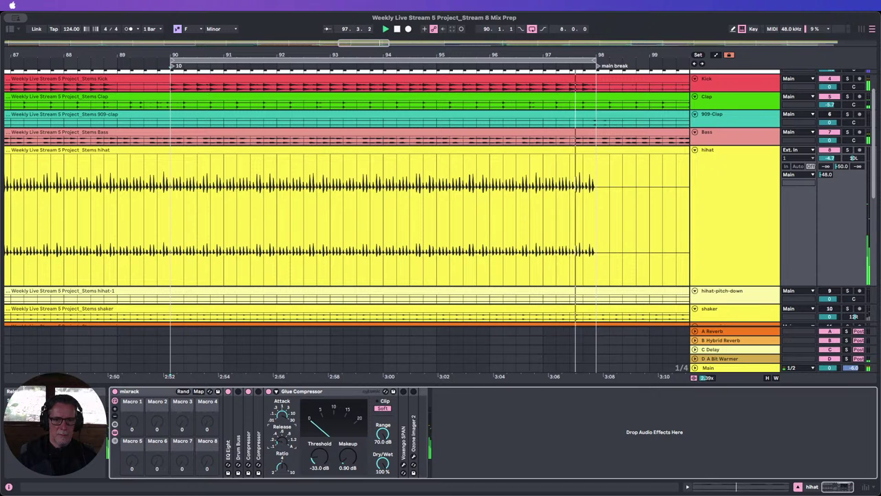
pyautogui.click(268, 391)
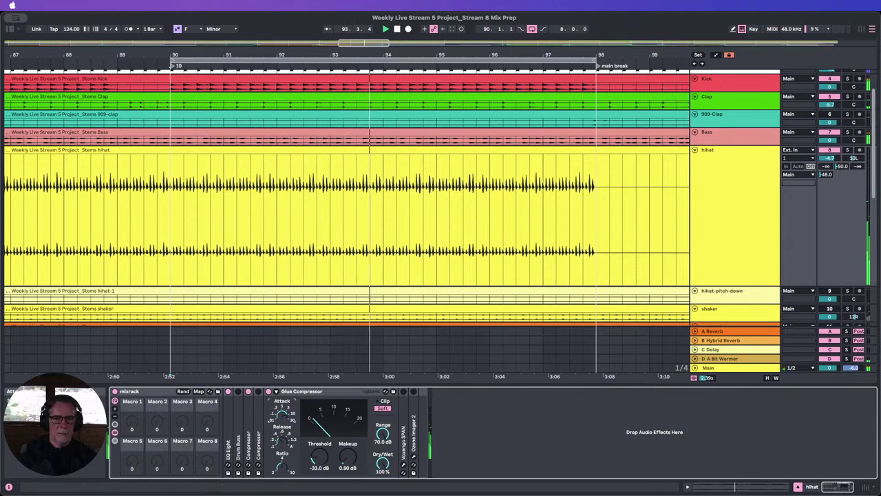
pyautogui.doubleClick(293, 392)
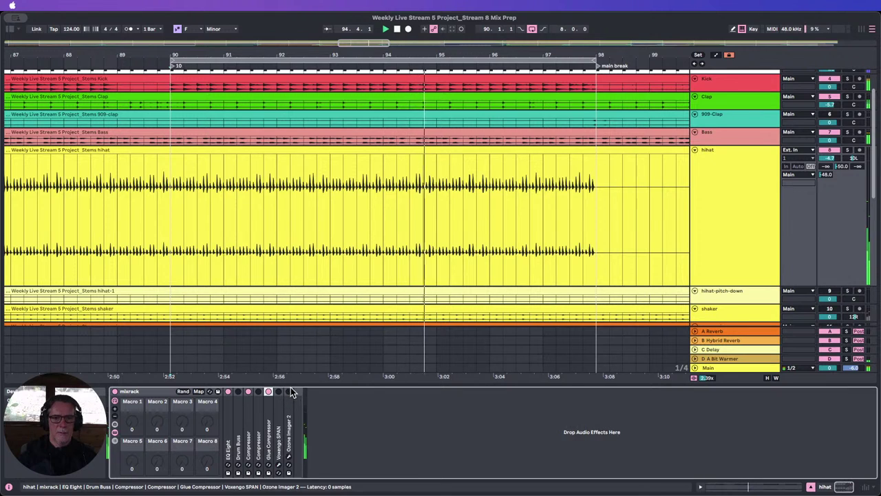
pyautogui.click(384, 409)
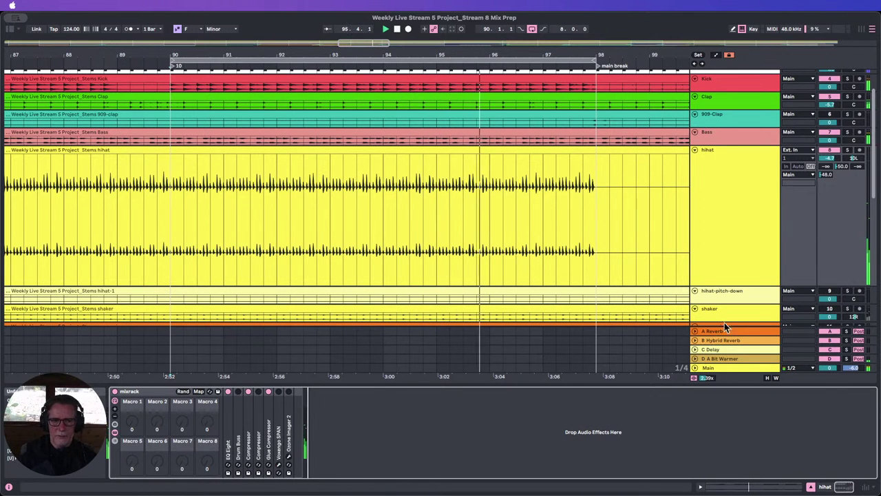
# Optimize the arrangement track heights to fit the view and show the mixer.
pyautogui.click(769, 377)
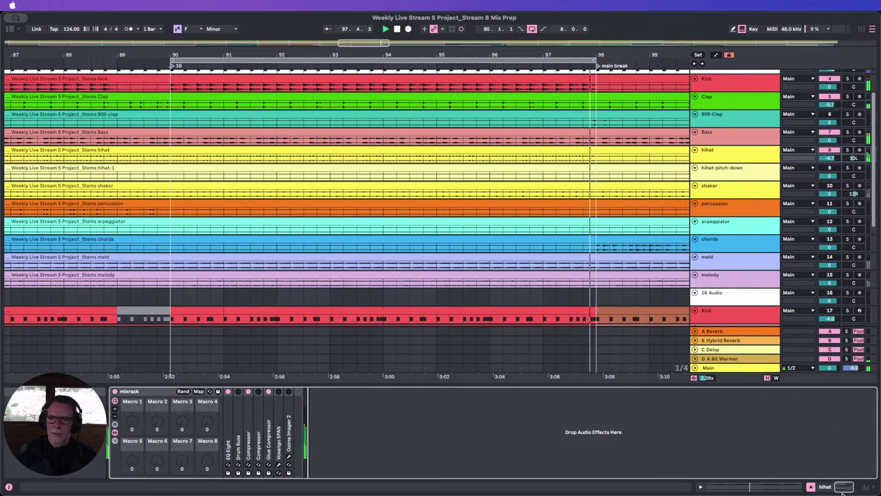
pyautogui.click(867, 487)
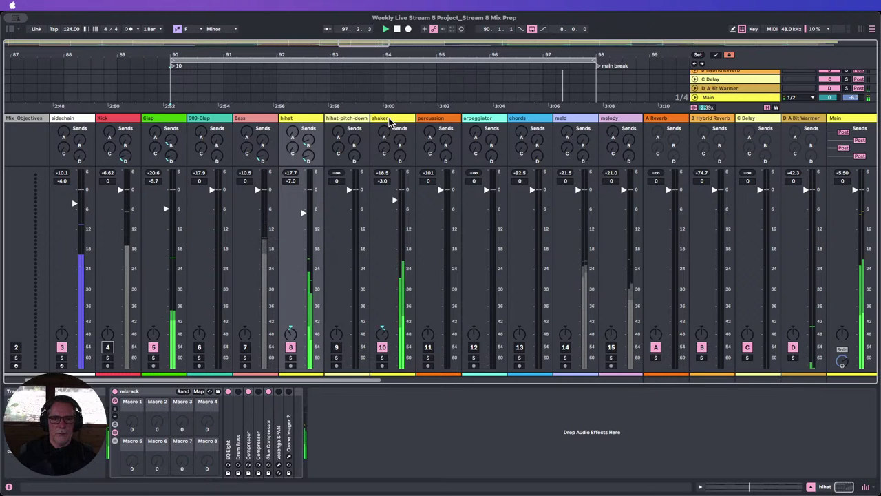
# In the shaker track's EQ Eight, change band 1 to a low-cut filter and disable bands 3 and 4.
pyautogui.click(389, 123)
pyautogui.click(327, 423)
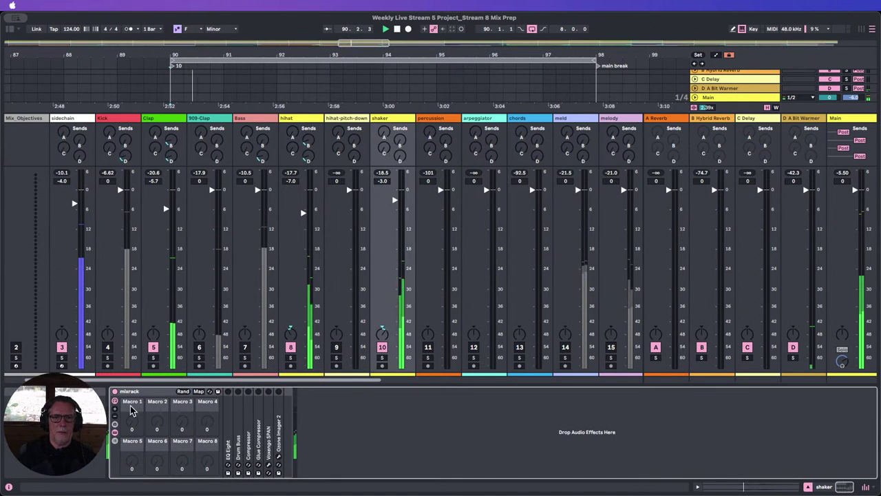
pyautogui.click(228, 438)
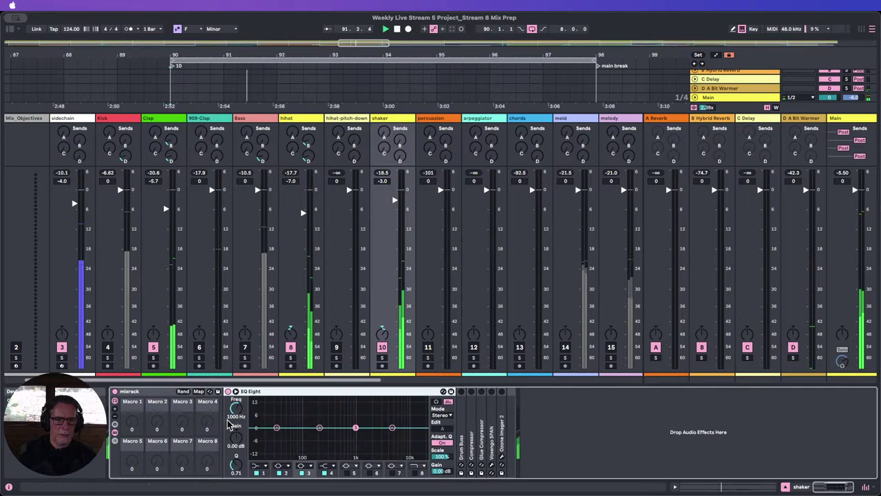
pyautogui.click(256, 465)
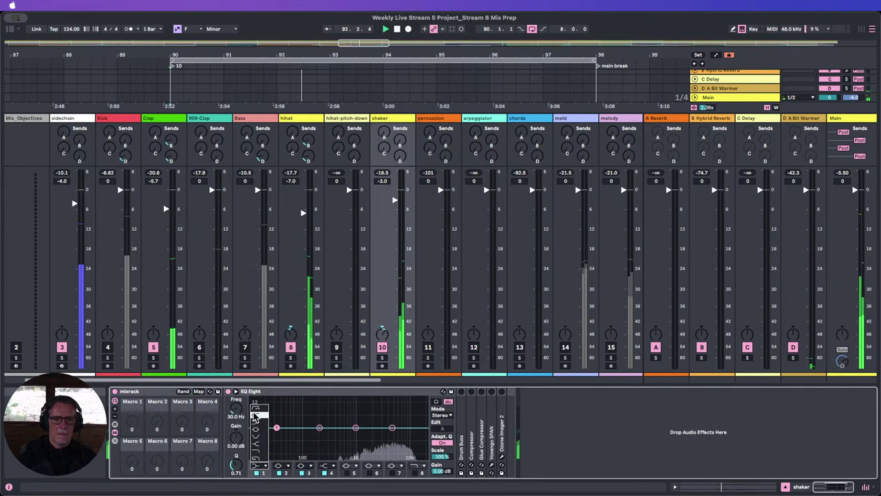
pyautogui.click(255, 436)
pyautogui.click(324, 473)
pyautogui.click(302, 473)
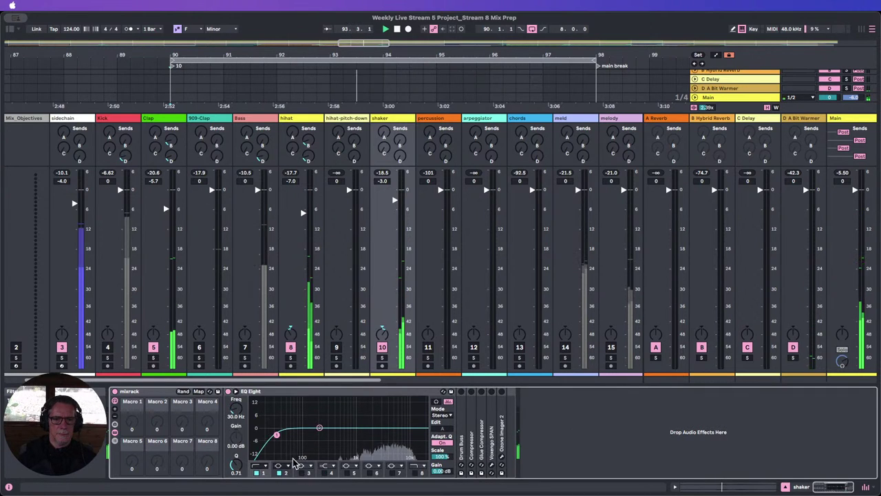
# Enlarge the shaker's EQ Eight display, raise the band 1 low-cut frequency to 288 Hz, and stop playback.
pyautogui.click(236, 391)
pyautogui.moveTo(260, 416); pyautogui.dragTo(260, 405)
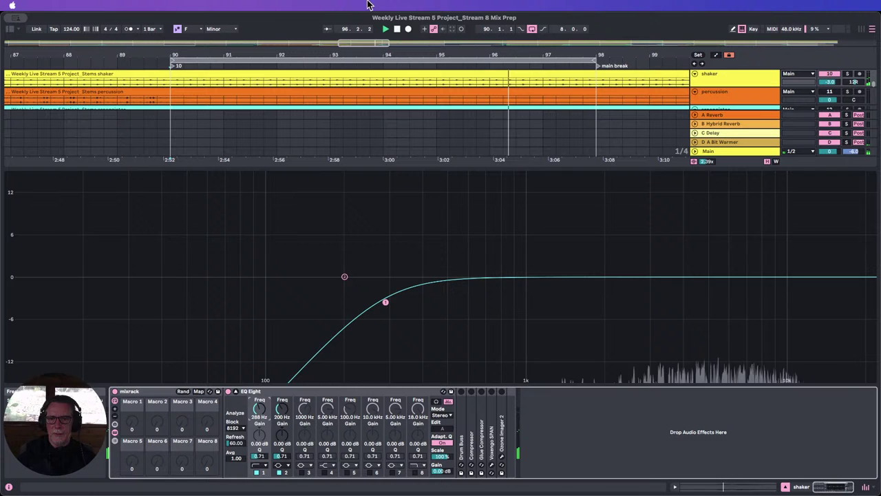
pyautogui.click(397, 29)
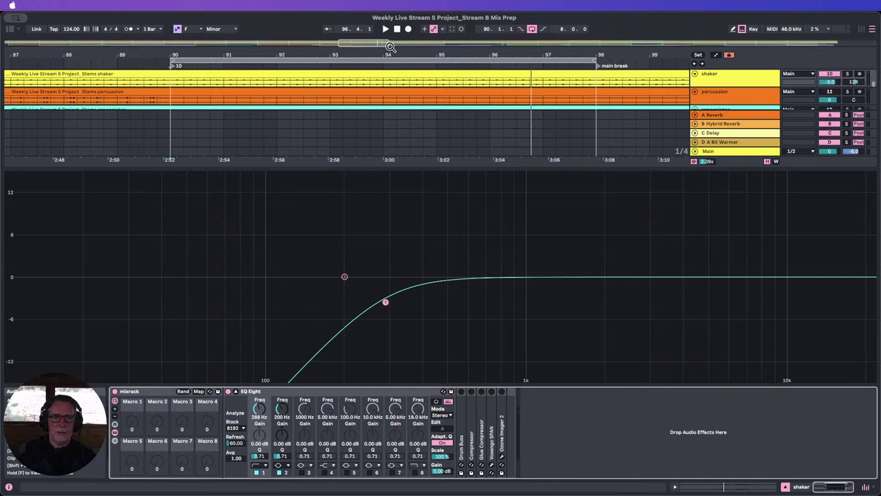
# Resume playback, disable EQ band 2 on the shaker, and compare the sound with the band 1 low cut off and on.
pyautogui.click(385, 28)
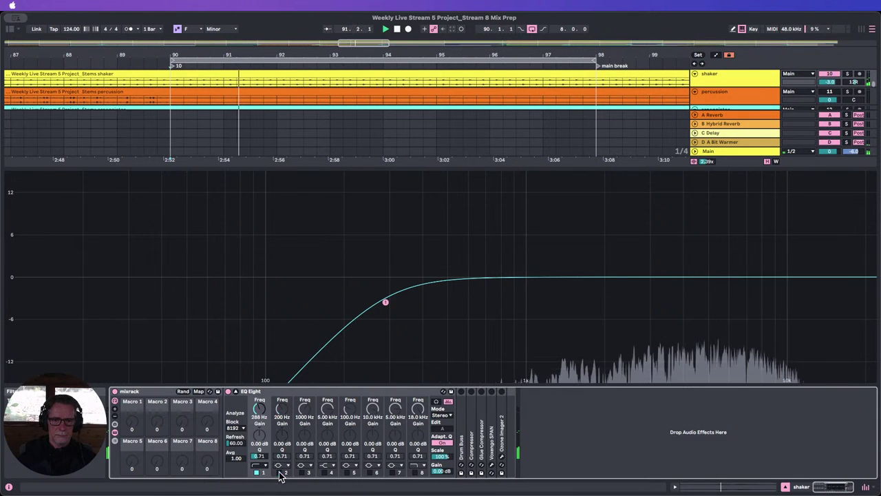
pyautogui.click(256, 473)
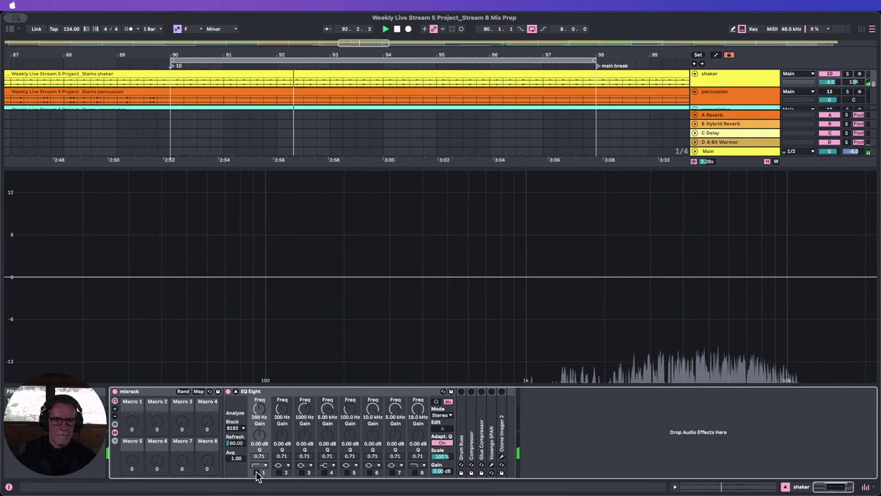
pyautogui.click(256, 473)
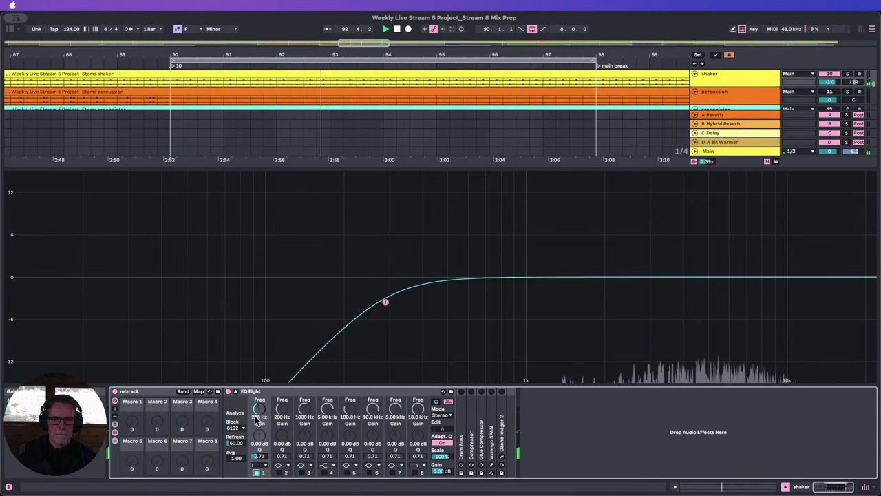
# Enable the band 8 high cut on the shaker's EQ Eight and sweep its frequency, settling at 9.94 kHz.
pyautogui.click(416, 473)
pyautogui.moveTo(411, 413); pyautogui.dragTo(411, 432)
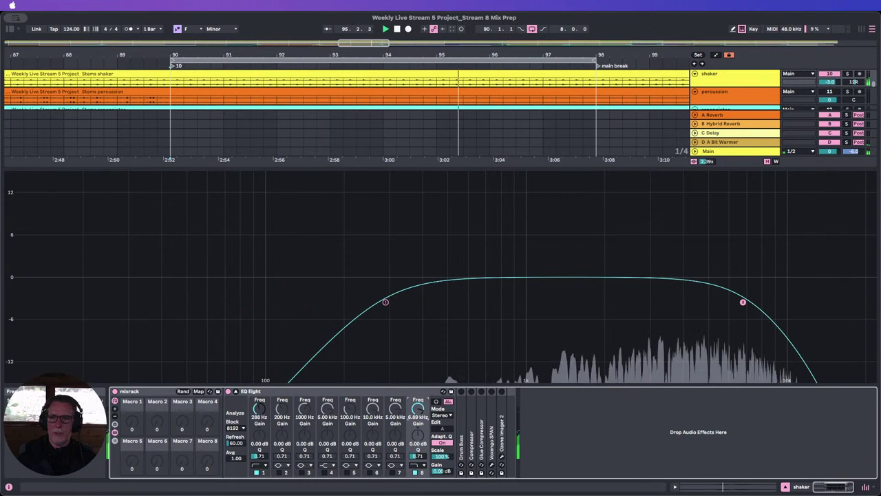
pyautogui.moveTo(771, 302)
pyautogui.mouseDown()
pyautogui.moveTo(853, 302)
pyautogui.moveTo(833, 302)
pyautogui.mouseUp()
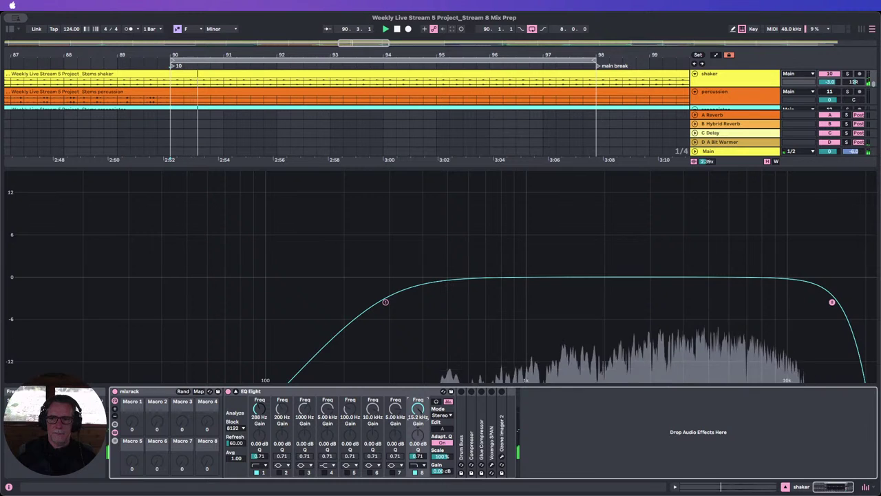
pyautogui.moveTo(418, 409)
pyautogui.mouseDown()
pyautogui.moveTo(418, 451)
pyautogui.moveTo(418, 403)
pyautogui.moveTo(418, 416)
pyautogui.mouseUp()
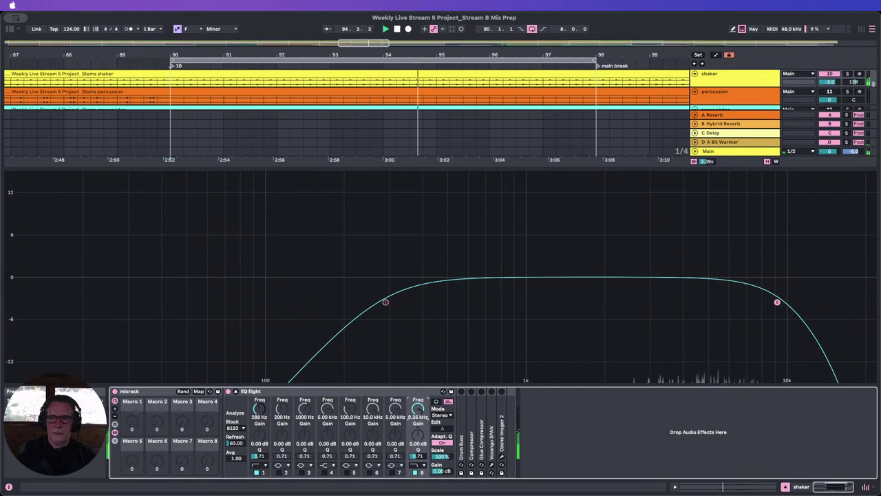
pyautogui.moveTo(418, 417); pyautogui.dragTo(418, 417)
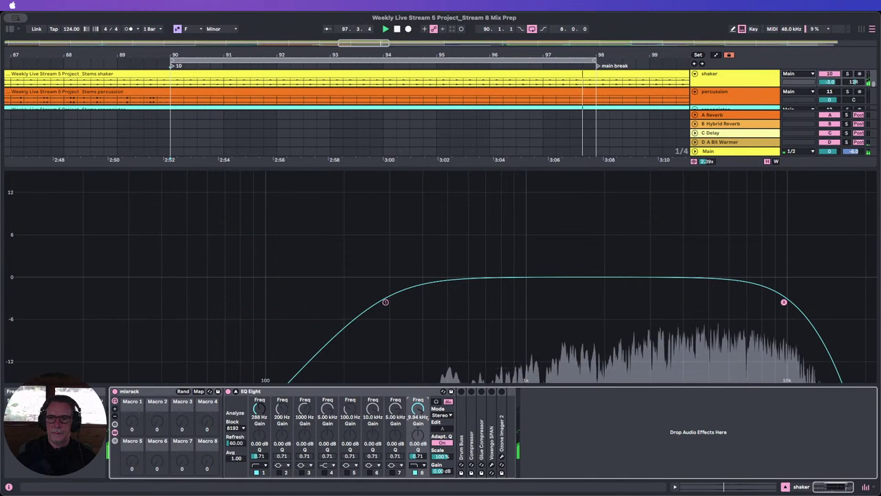
# Lower the band 8 high-cut frequency on the shaker's EQ Eight to 8.08 kHz.
pyautogui.moveTo(418, 416); pyautogui.dragTo(418, 415)
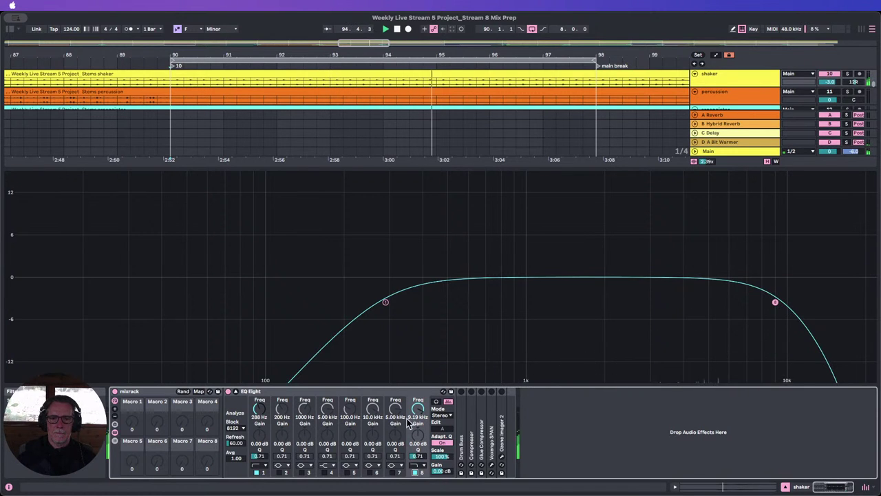
pyautogui.moveTo(418, 409); pyautogui.dragTo(418, 414)
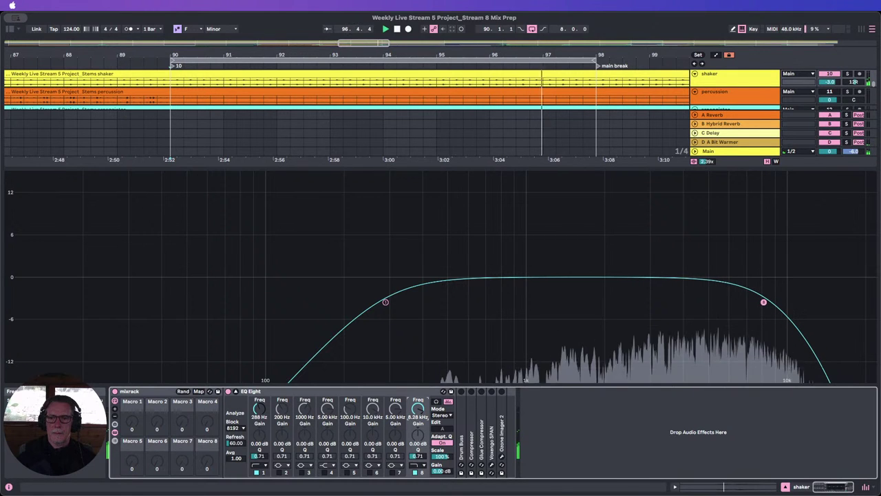
pyautogui.moveTo(419, 410); pyautogui.dragTo(418, 412)
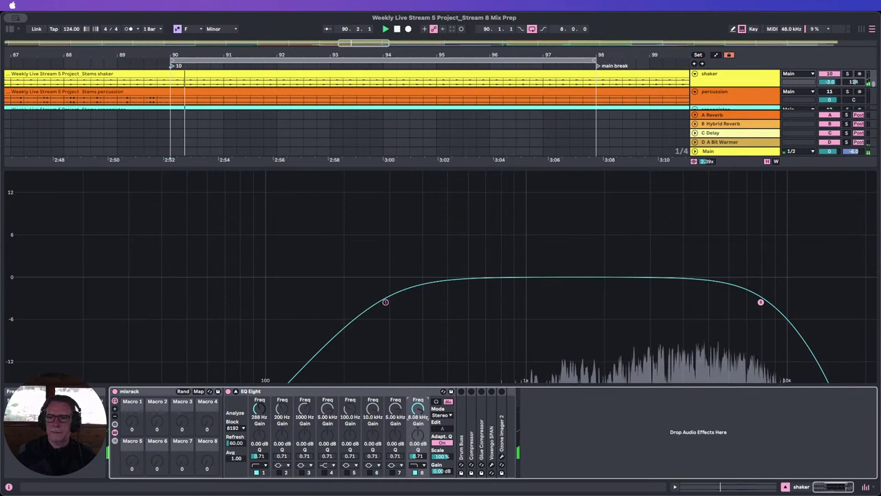
pyautogui.click(600, 431)
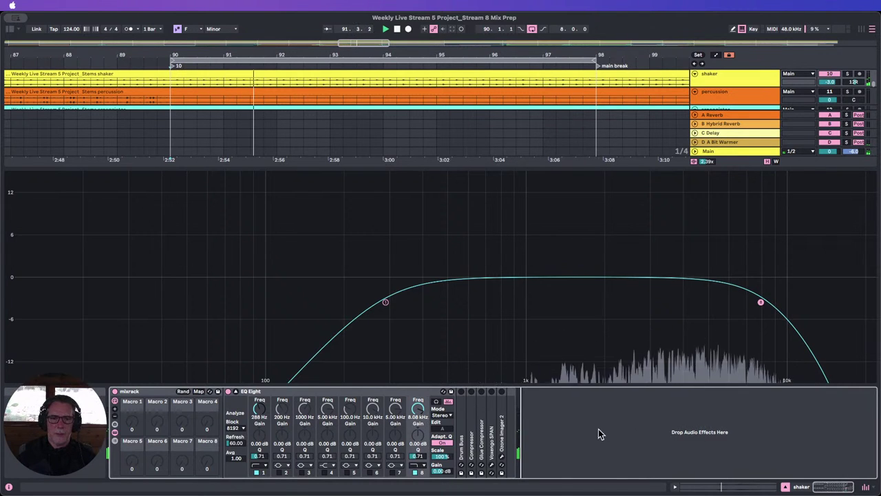
# Enable Ozone Imager 2 on the shaker, check the stereo image in its window, and close the window.
pyautogui.click(502, 456)
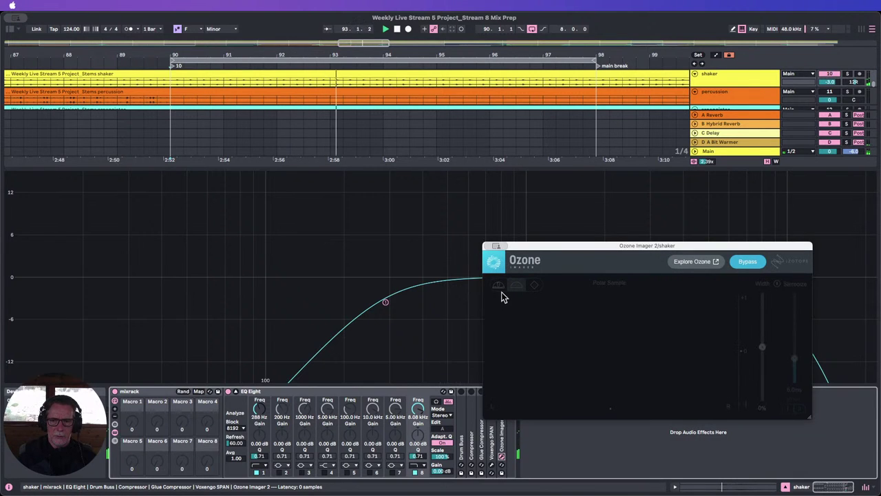
pyautogui.moveTo(527, 243); pyautogui.dragTo(617, 92)
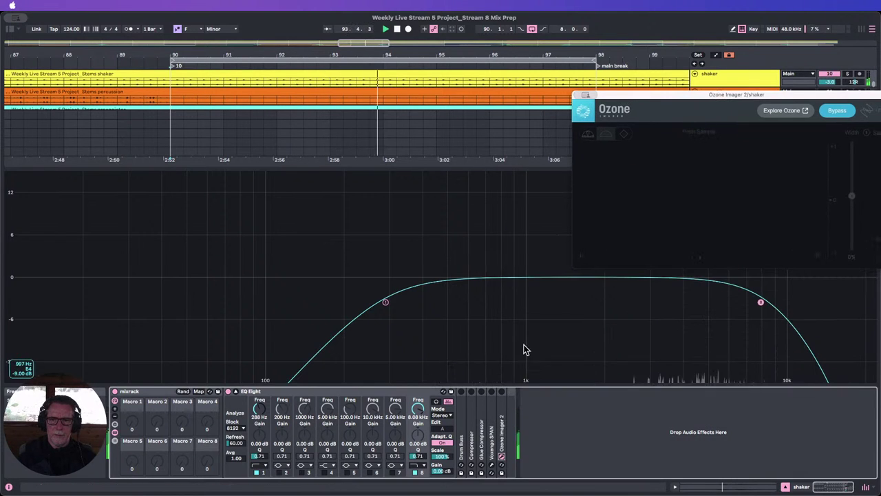
pyautogui.click(502, 391)
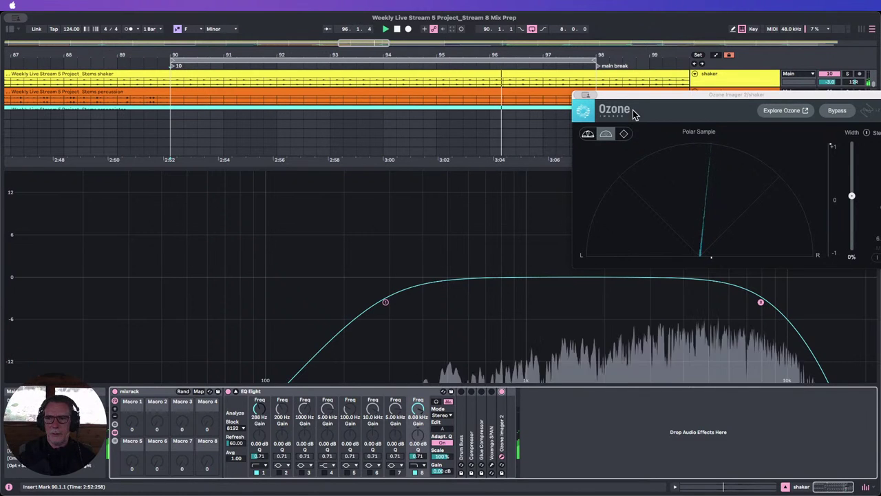
pyautogui.moveTo(626, 95); pyautogui.dragTo(569, 95)
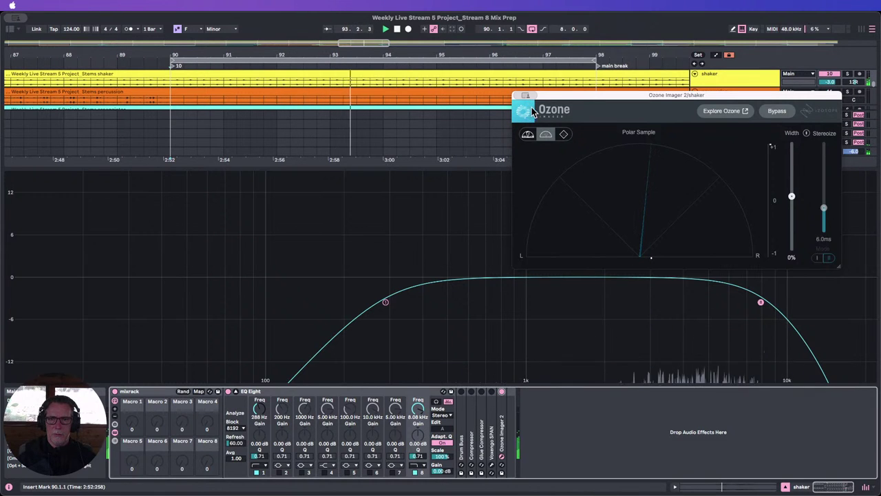
pyautogui.press('super+w')
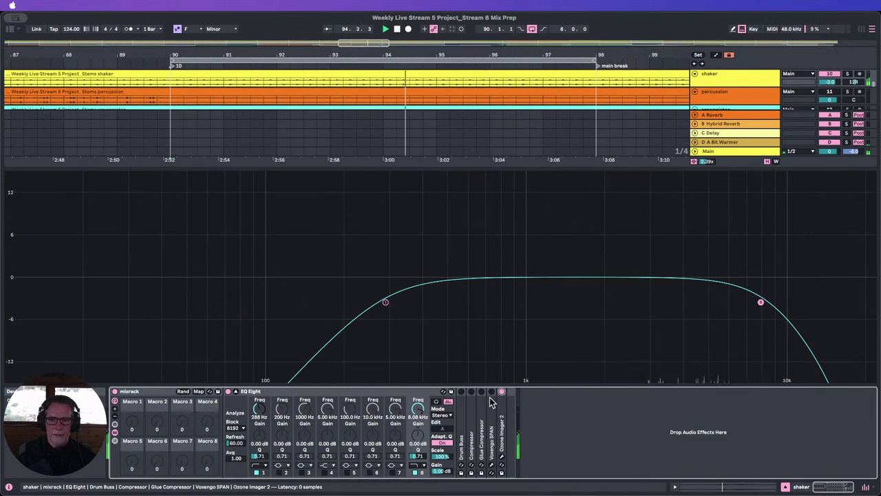
# Check the shaker's spectrum in Voxengo SPAN, close its window, and collapse the EQ Eight.
pyautogui.click(492, 466)
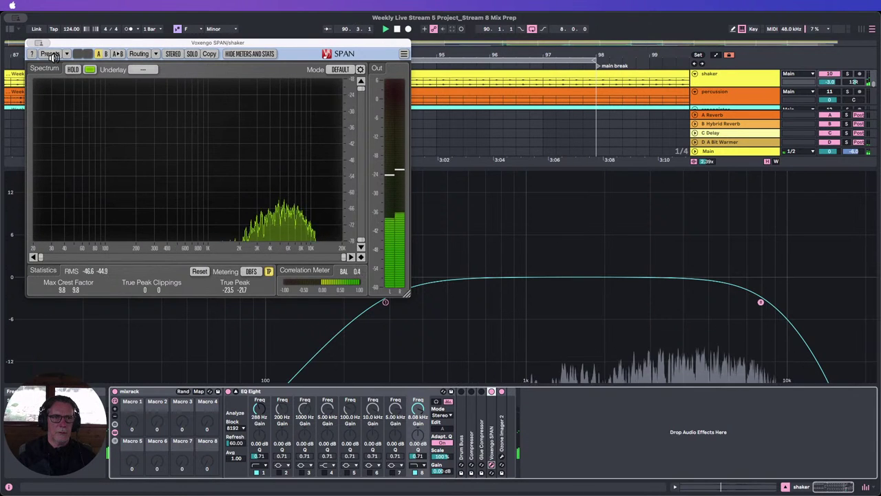
pyautogui.click(33, 43)
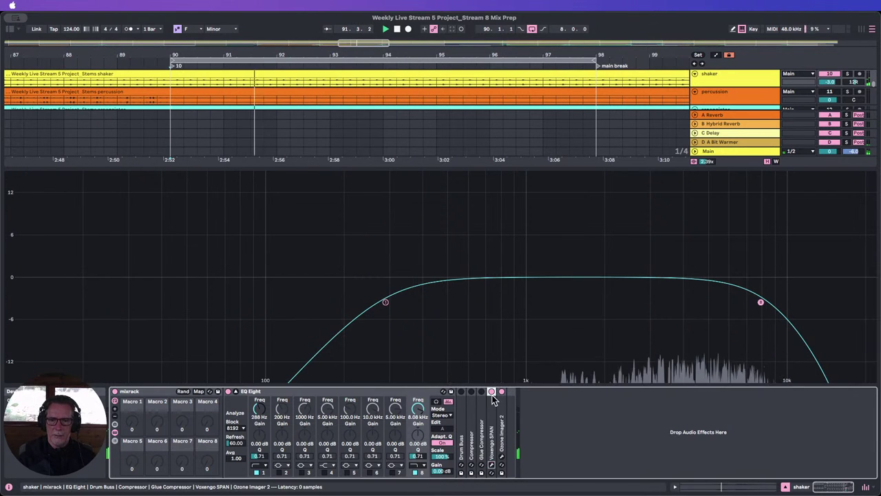
pyautogui.doubleClick(333, 392)
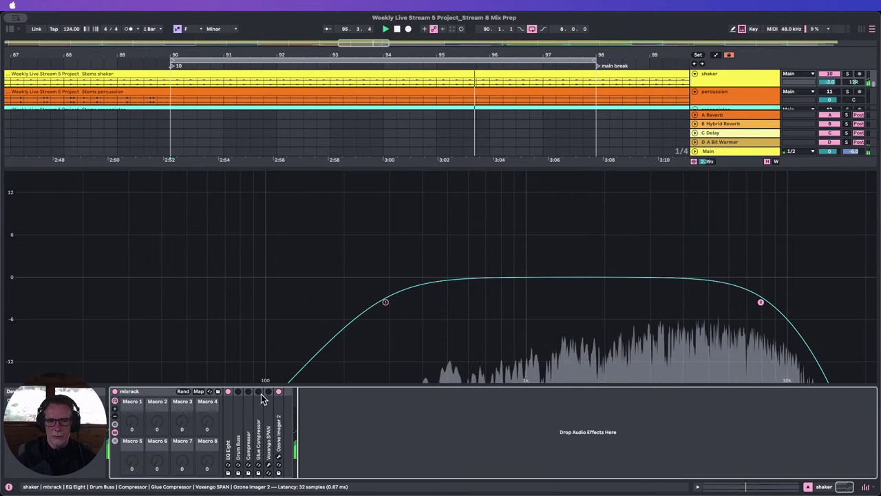
# Examine the mixer levels, then enlarge the shaker track and inspect its waveform's timing against the other stems.
pyautogui.click(866, 486)
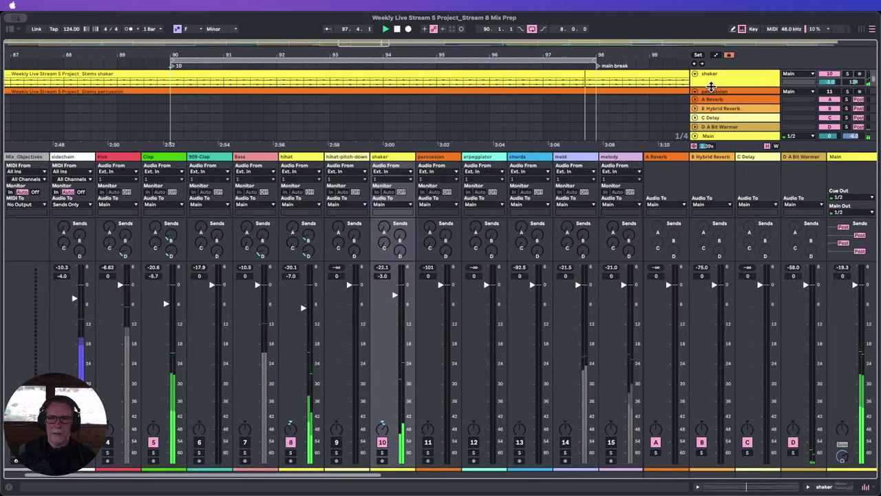
pyautogui.click(865, 486)
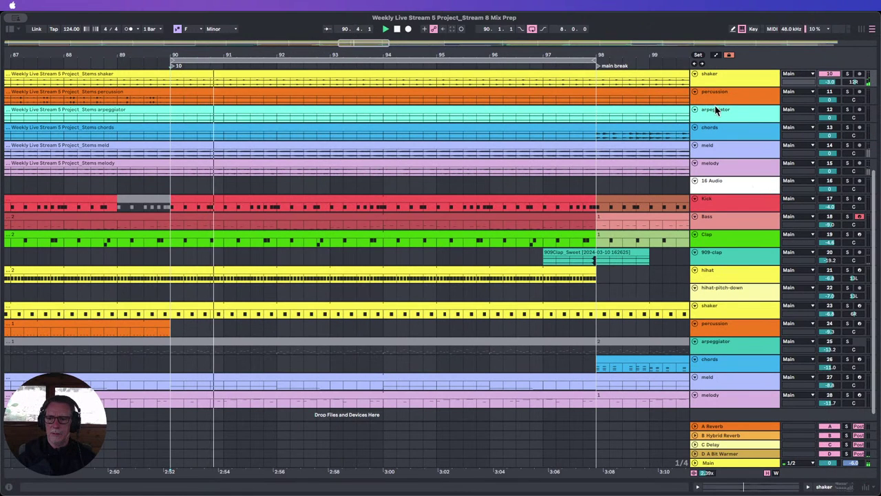
pyautogui.moveTo(723, 88); pyautogui.dragTo(726, 285)
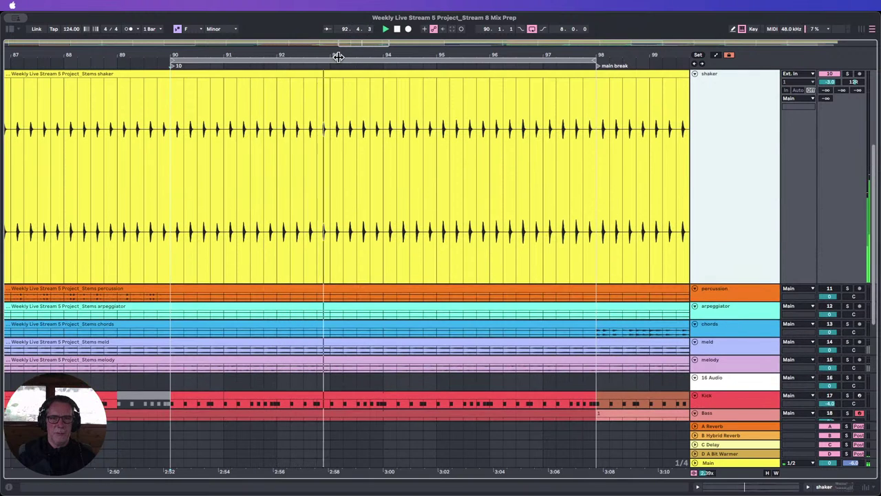
pyautogui.moveTo(339, 57); pyautogui.dragTo(341, 110)
pyautogui.scroll(5, 408, 170)
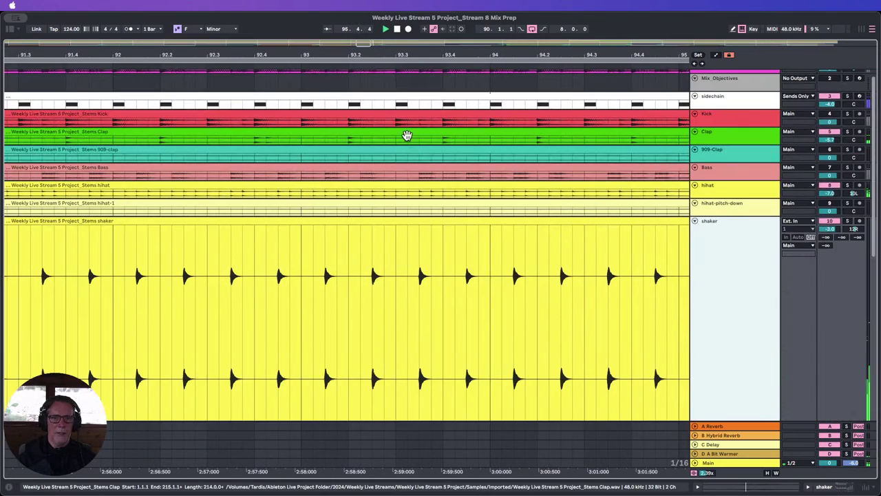
pyautogui.scroll(-1, 407, 135)
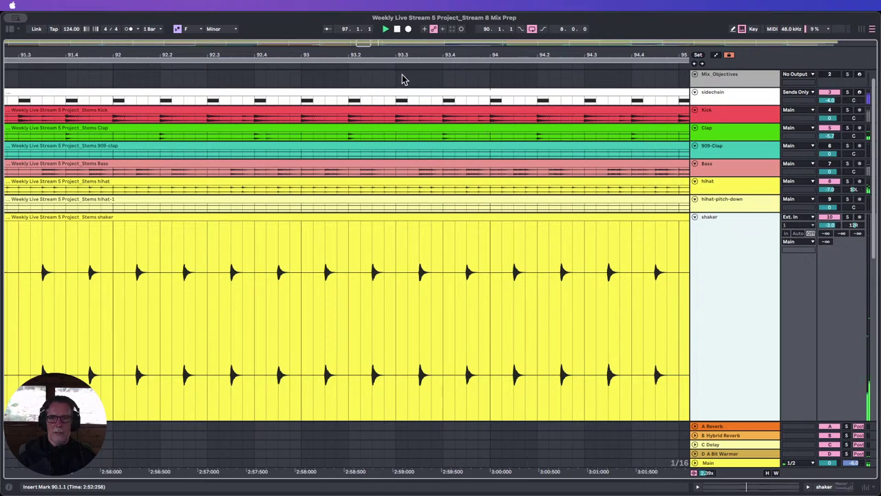
pyautogui.moveTo(395, 55); pyautogui.dragTo(347, 51)
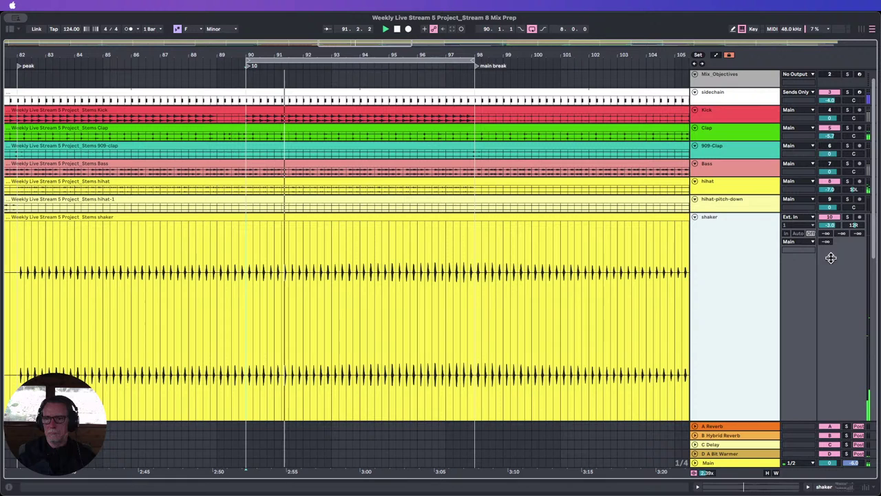
# Optimize the track heights, reactivate the Kick, 909-Clap and Bass tracks, and open the hihat's EQ Eight.
pyautogui.click(768, 473)
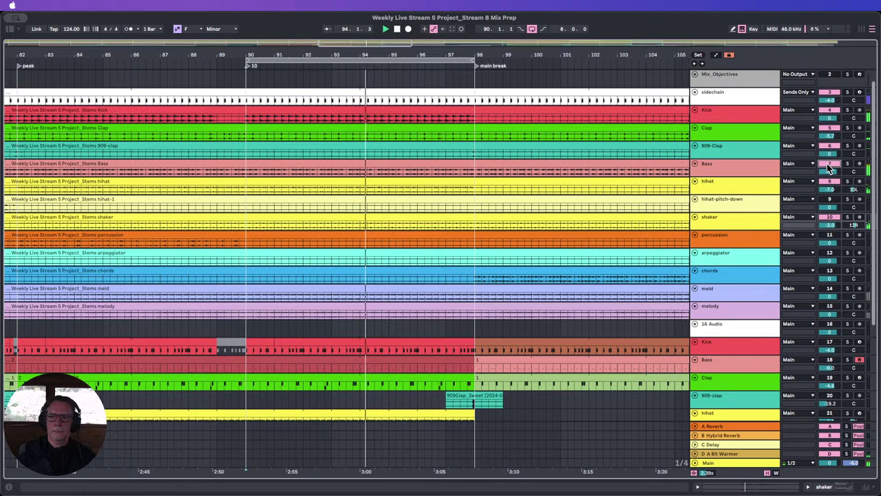
pyautogui.doubleClick(738, 188)
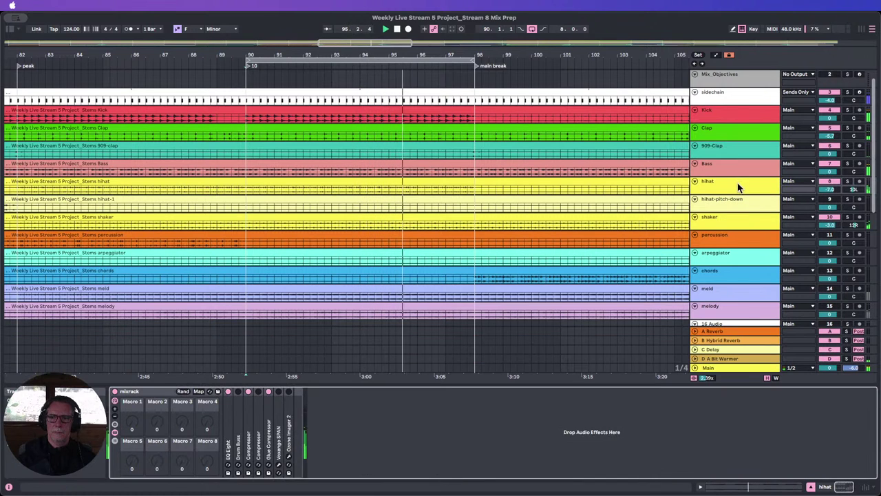
pyautogui.click(230, 451)
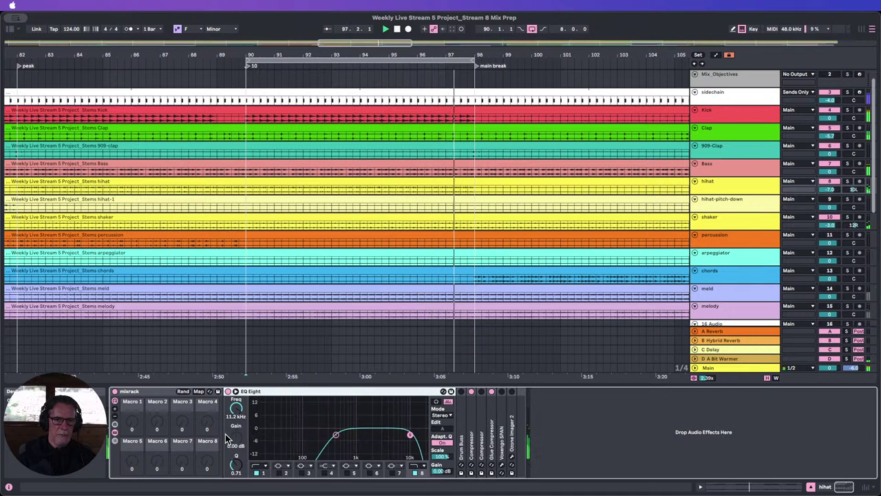
# Compare the hihat's sound in the enlarged EQ Eight with the band 8 high cut off and on.
pyautogui.click(414, 474)
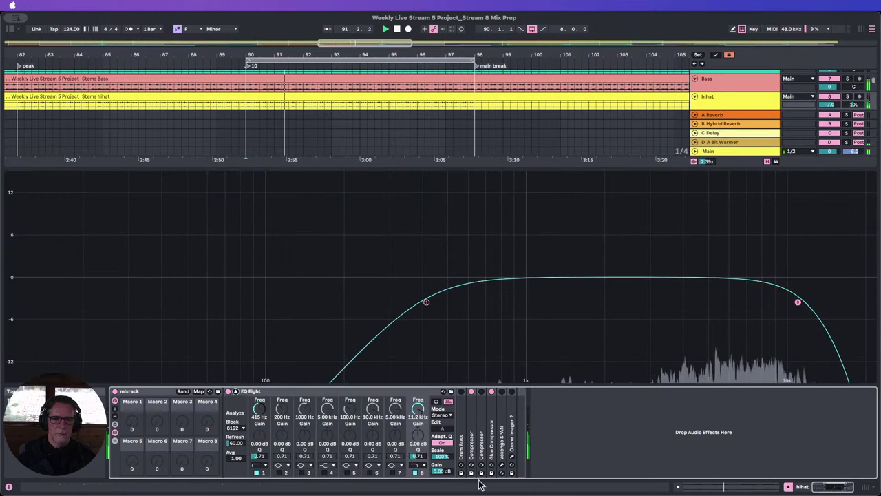
pyautogui.click(415, 474)
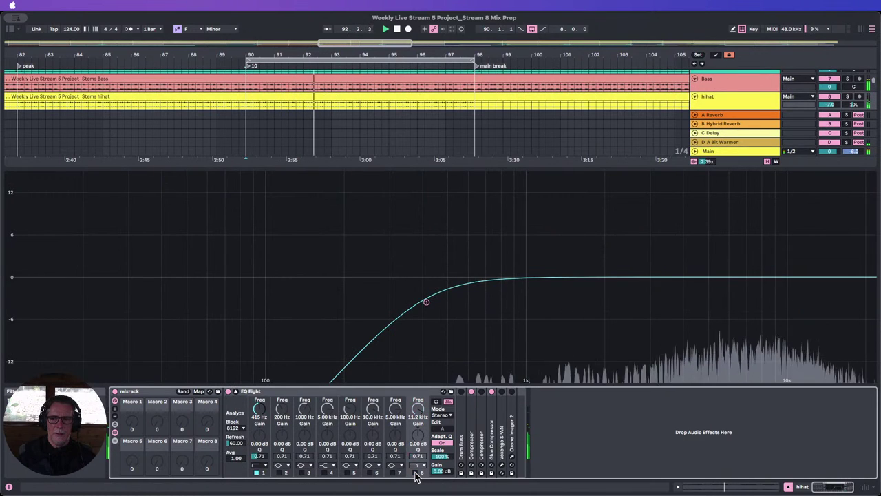
pyautogui.click(415, 475)
pyautogui.click(415, 474)
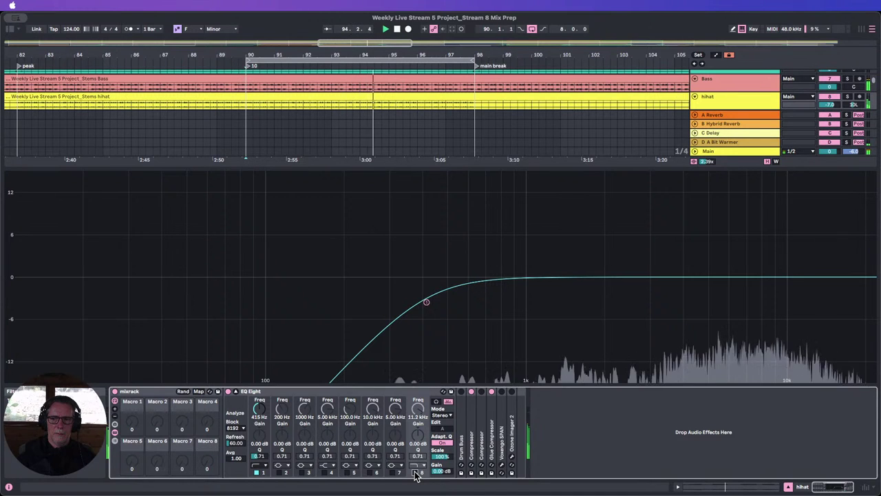
pyautogui.click(415, 475)
pyautogui.click(415, 475)
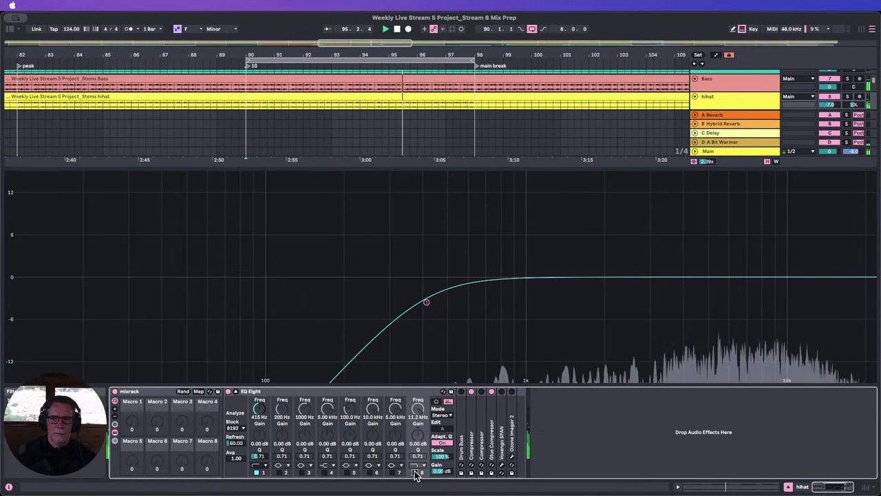
pyautogui.click(416, 474)
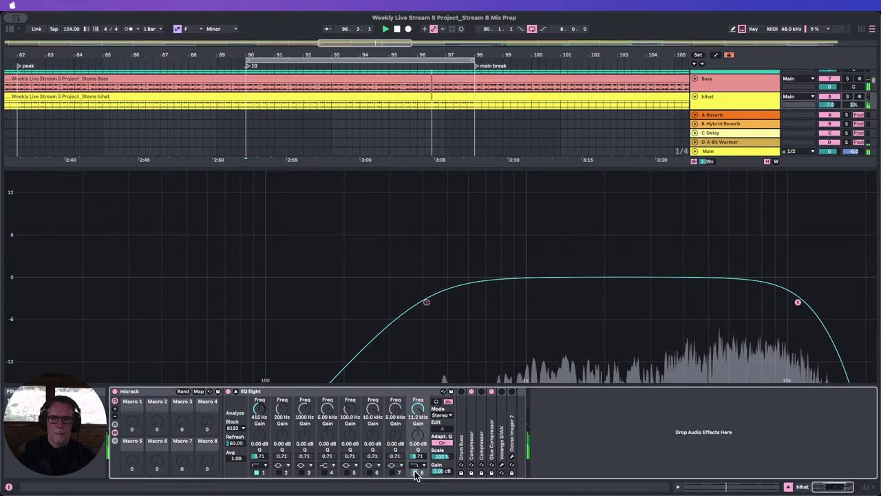
# Raise the hihat's band 8 high-cut frequency past 14 kHz and hide the device view.
pyautogui.moveTo(418, 410); pyautogui.dragTo(418, 403)
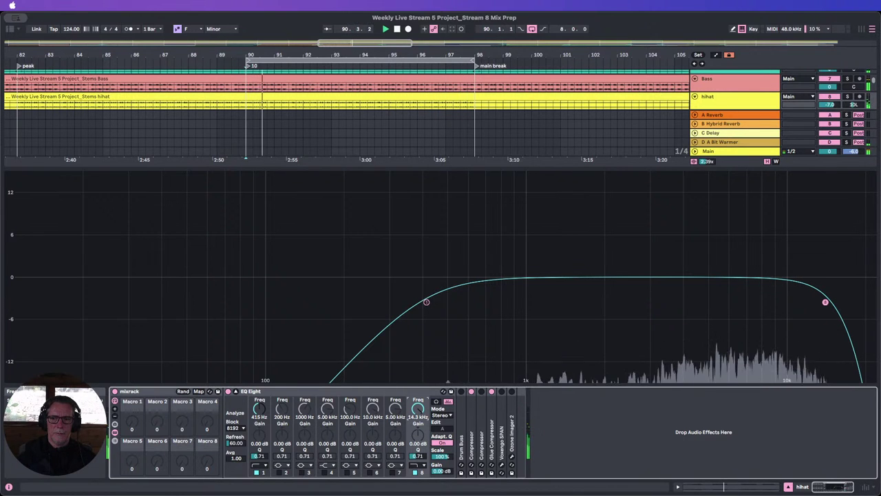
pyautogui.moveTo(418, 403); pyautogui.dragTo(418, 400)
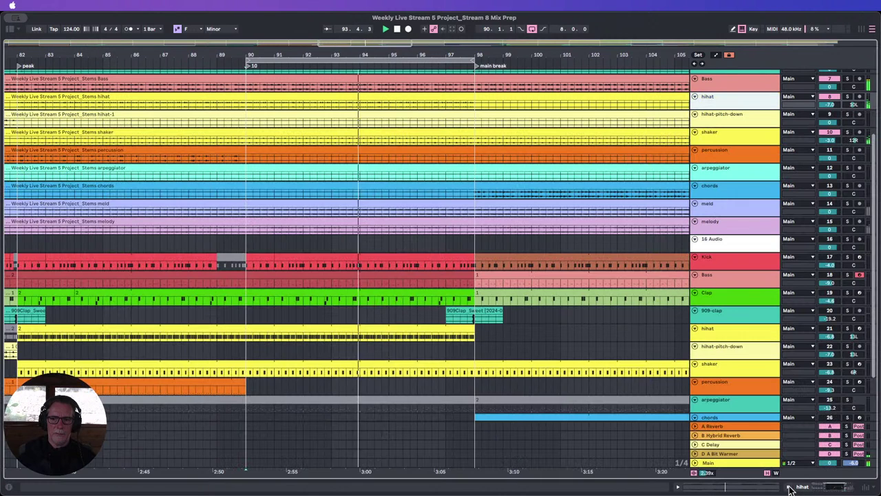
pyautogui.click(819, 489)
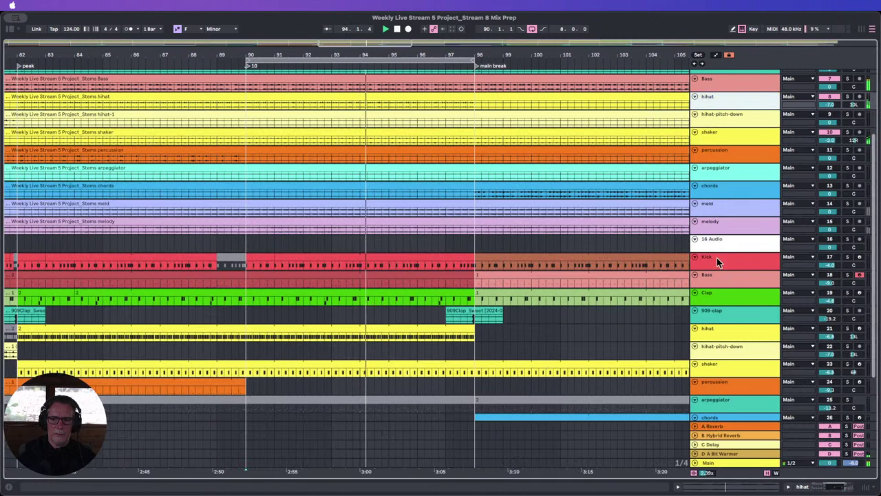
# On the shaker's EQ Eight, enable the band 4 high shelf at 5.00 kHz with -5.71 dB gain, bypassing the band 8 high cut while adjusting.
pyautogui.doubleClick(723, 135)
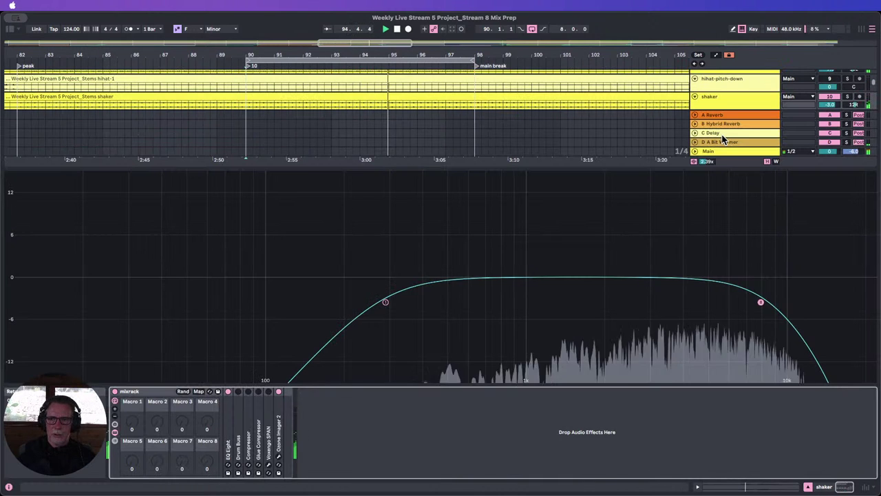
pyautogui.doubleClick(229, 435)
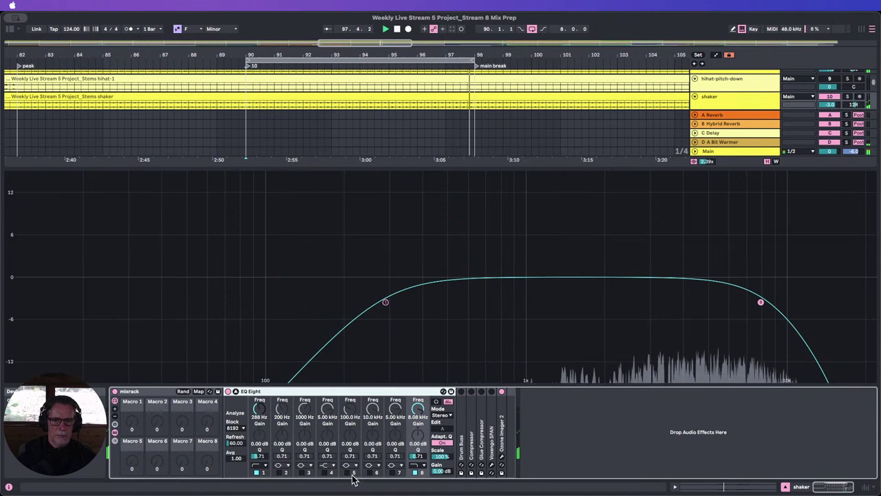
pyautogui.click(323, 473)
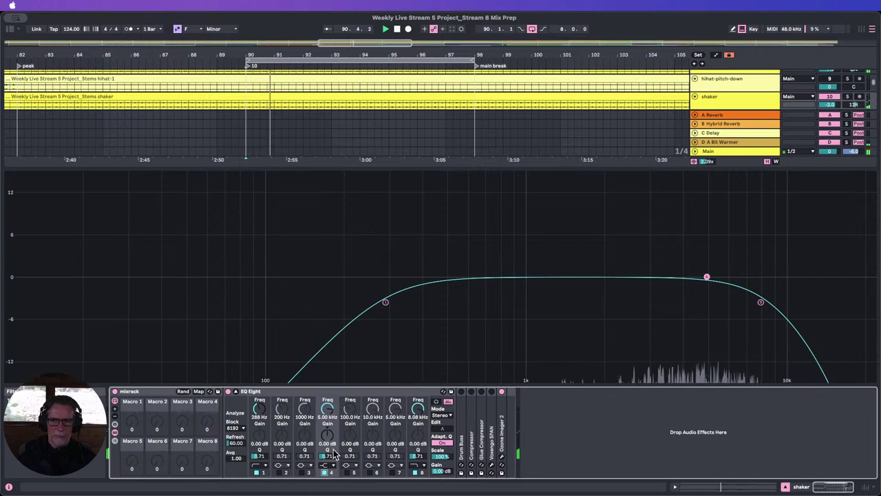
pyautogui.click(420, 472)
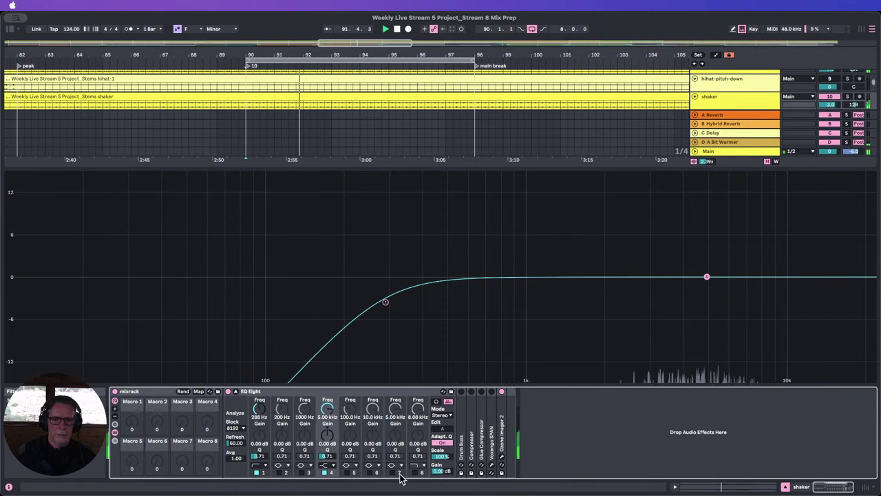
pyautogui.moveTo(327, 436); pyautogui.dragTo(327, 449)
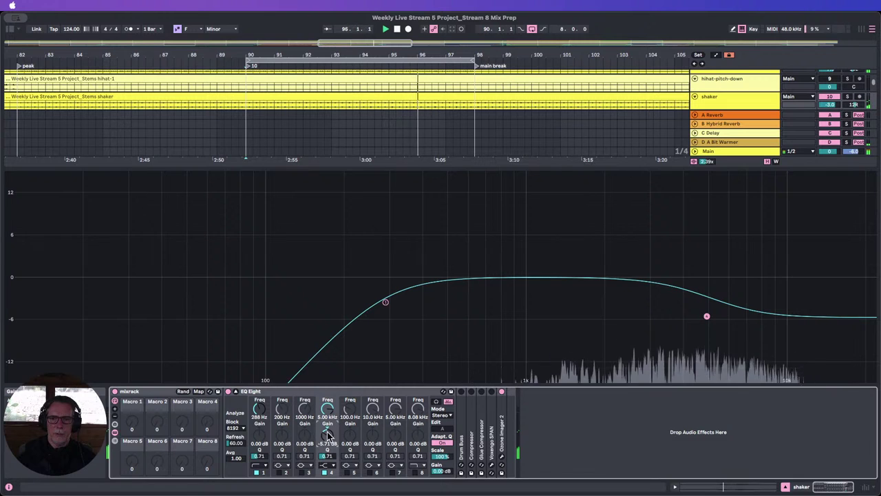
pyautogui.click(414, 472)
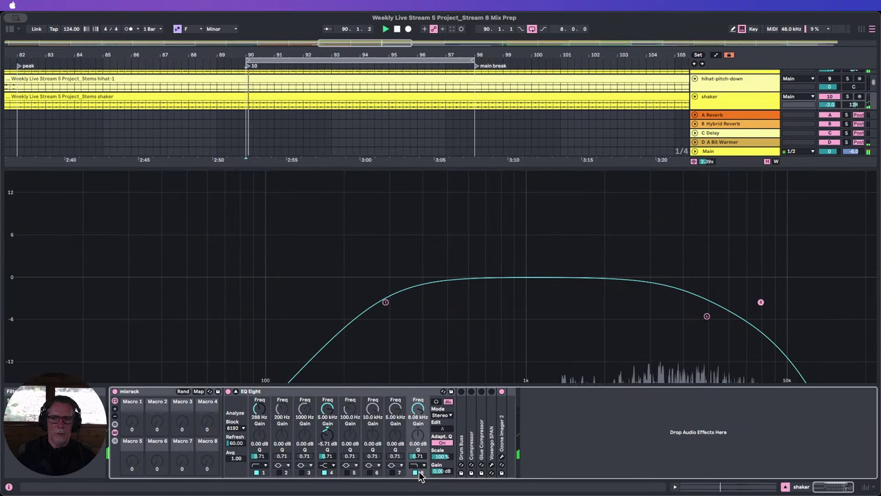
# Bypass the shaker EQ's band 8 high cut and set the band 4 high shelf to -4.05 dB at 5.00 kHz.
pyautogui.click(415, 473)
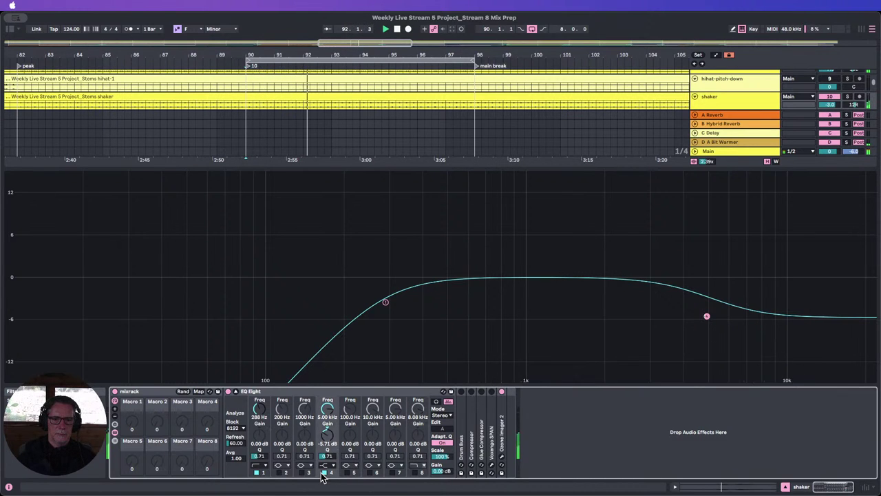
pyautogui.click(324, 473)
pyautogui.click(325, 473)
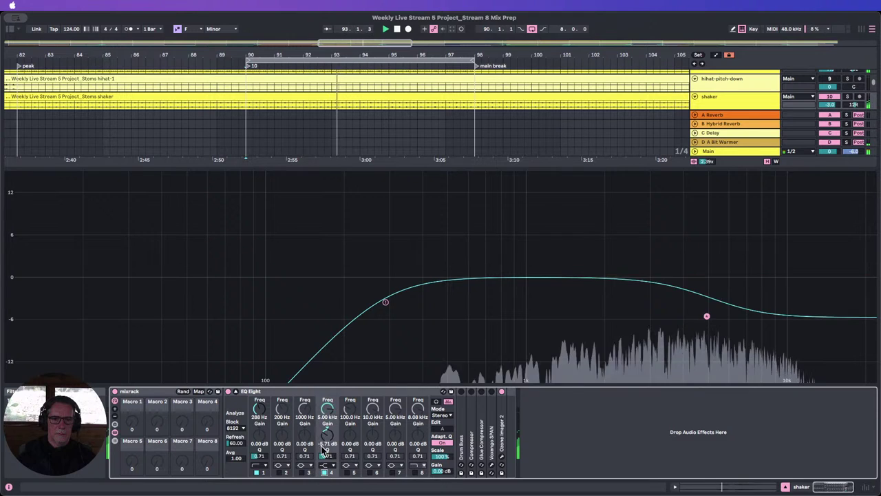
pyautogui.moveTo(706, 316); pyautogui.dragTo(750, 304)
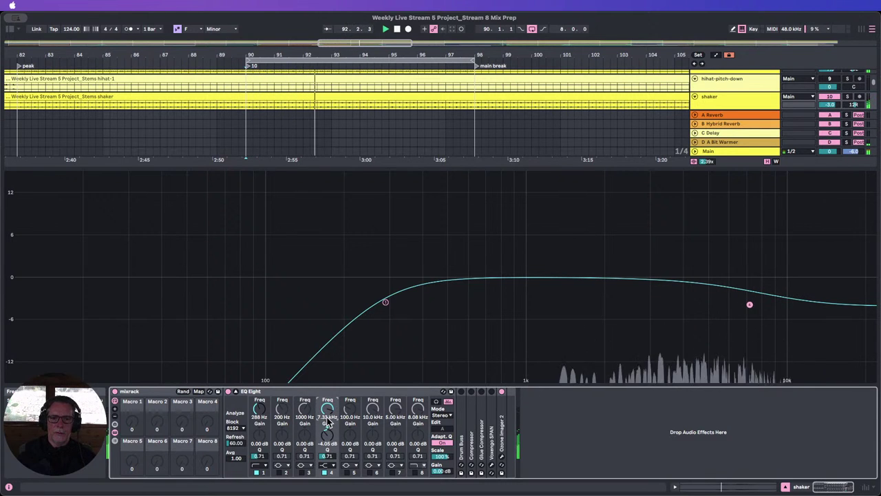
pyautogui.doubleClick(330, 419)
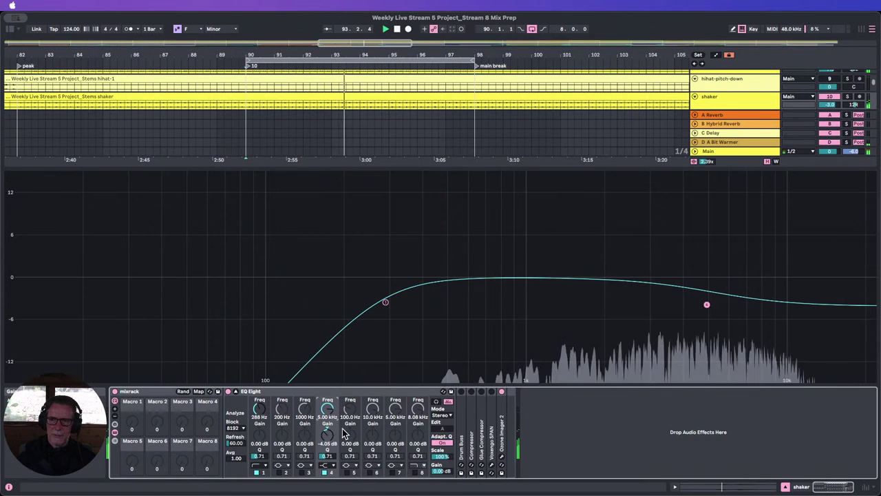
# Compare the shaker with the band 8 high cut against the band 4 shelf, leave only the shelf active, and hide the device view.
pyautogui.click(324, 473)
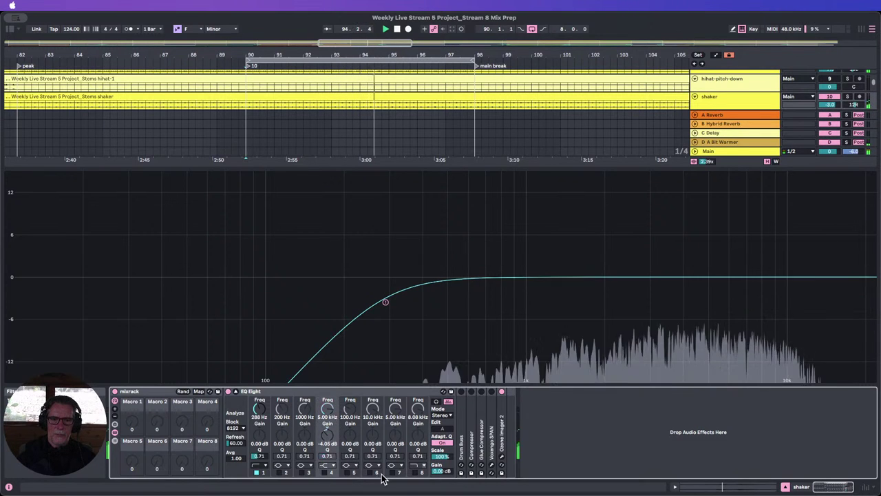
pyautogui.click(414, 473)
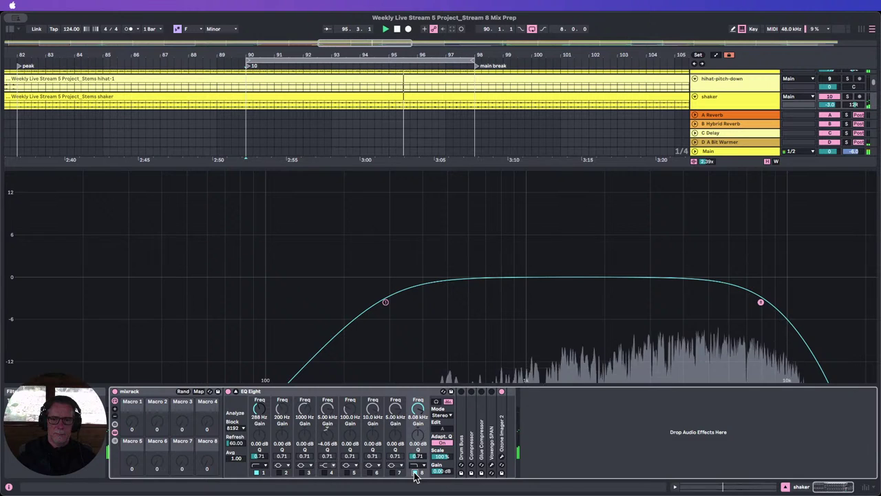
pyautogui.click(415, 474)
pyautogui.click(325, 474)
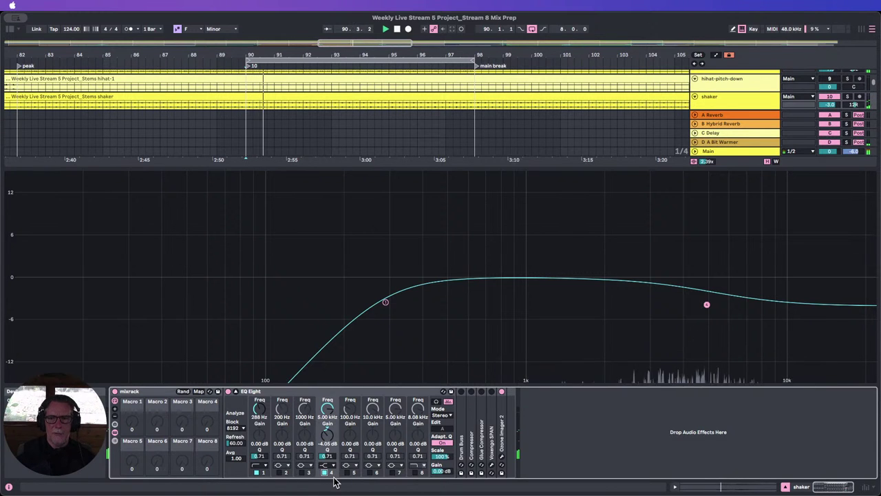
pyautogui.click(785, 487)
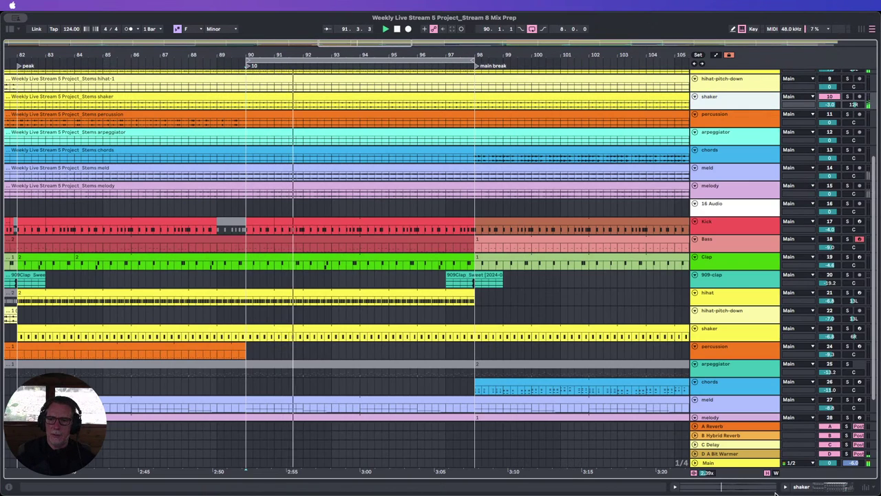
# Enlarge the hihat-pitch-down, shaker and hihat tracks and examine where their parts play across the arrangement.
pyautogui.scroll(5, 744, 165)
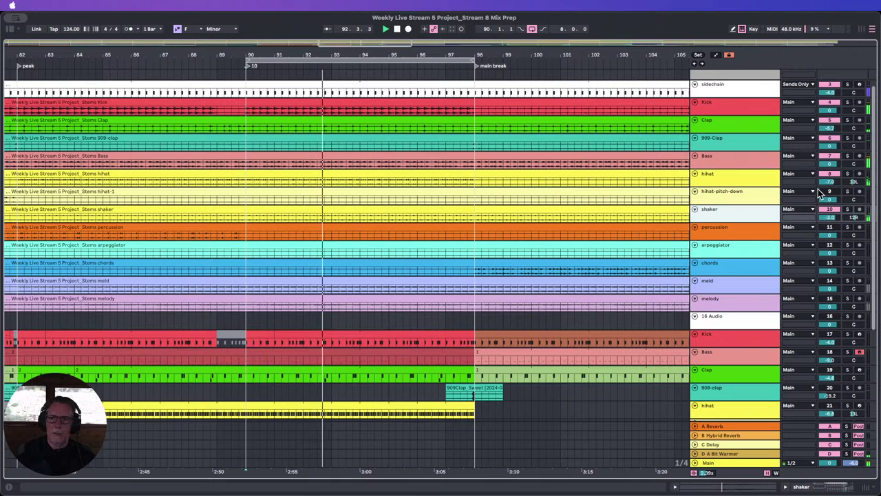
pyautogui.moveTo(722, 203); pyautogui.dragTo(723, 221)
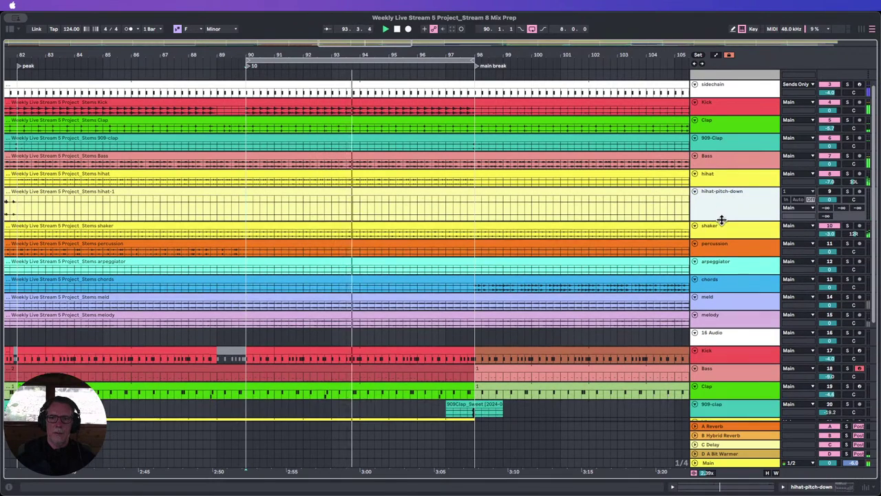
pyautogui.moveTo(435, 58); pyautogui.dragTo(460, 25)
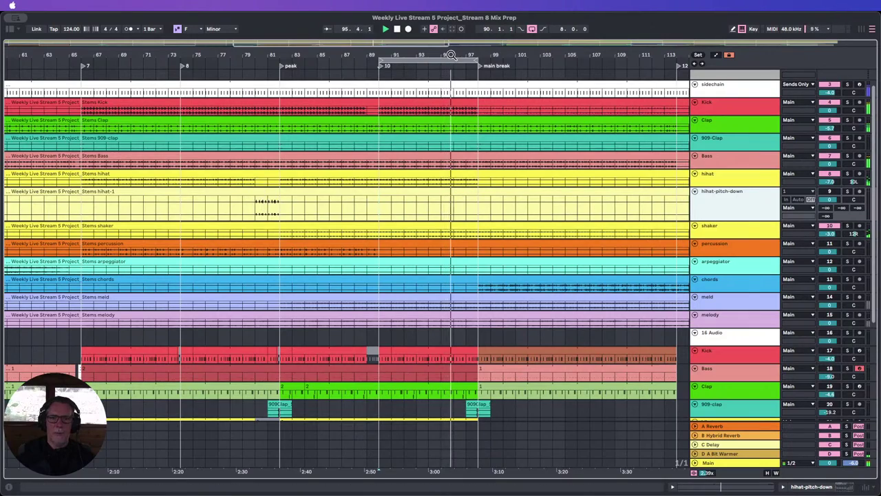
pyautogui.scroll(-5, 482, 138)
pyautogui.scroll(-3, 491, 179)
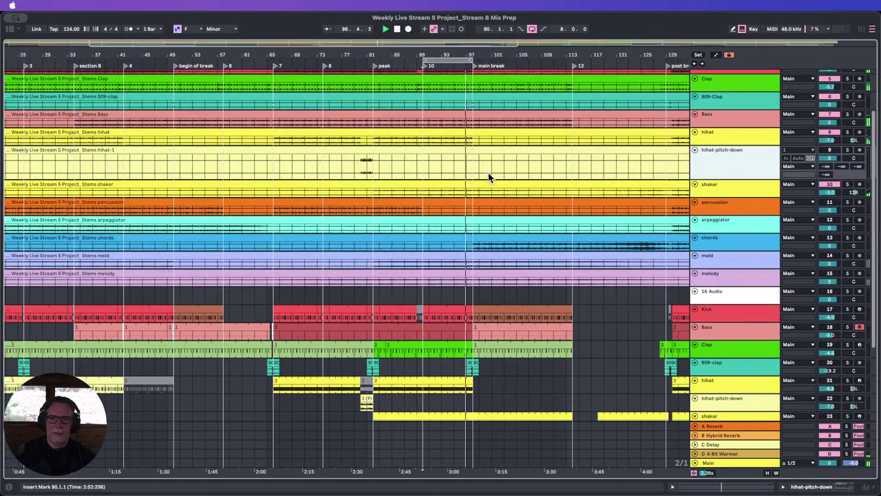
pyautogui.moveTo(737, 197); pyautogui.dragTo(737, 221)
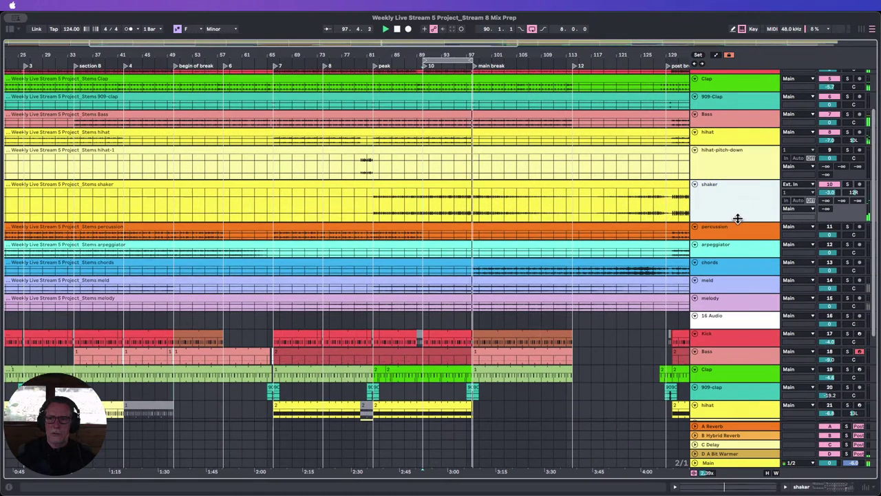
pyautogui.click(425, 151)
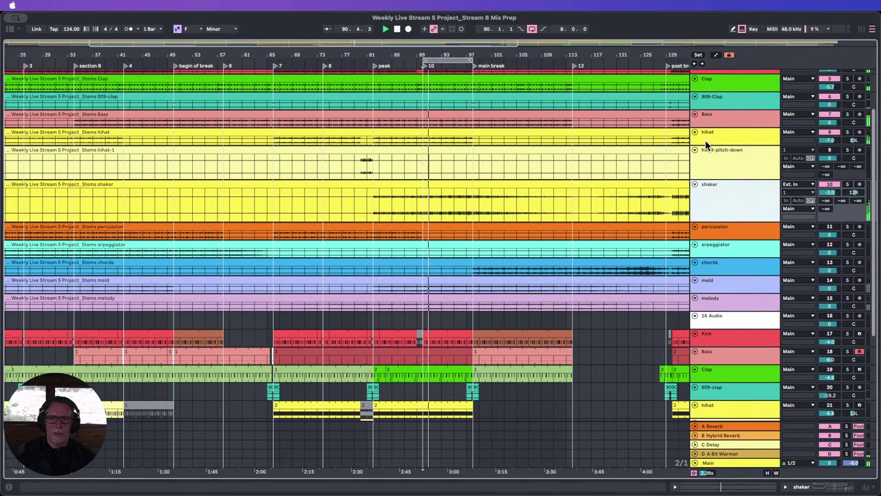
pyautogui.moveTo(706, 146); pyautogui.dragTo(709, 184)
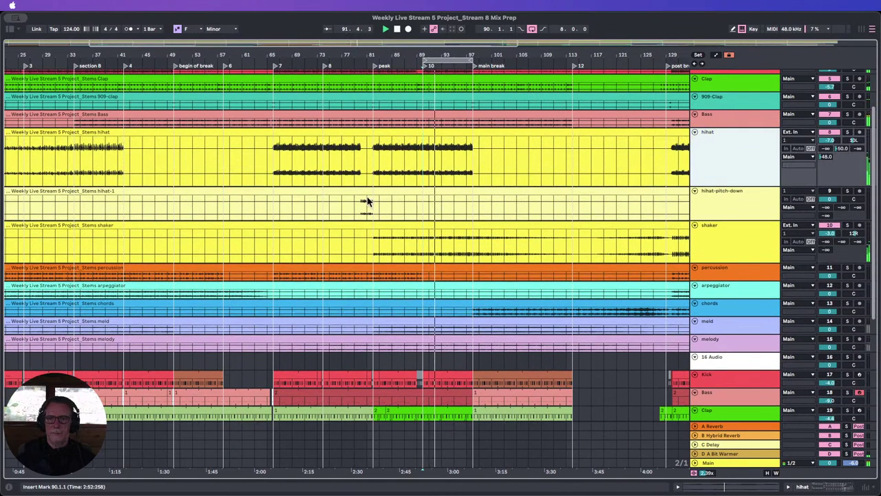
pyautogui.moveTo(447, 55); pyautogui.dragTo(306, 31)
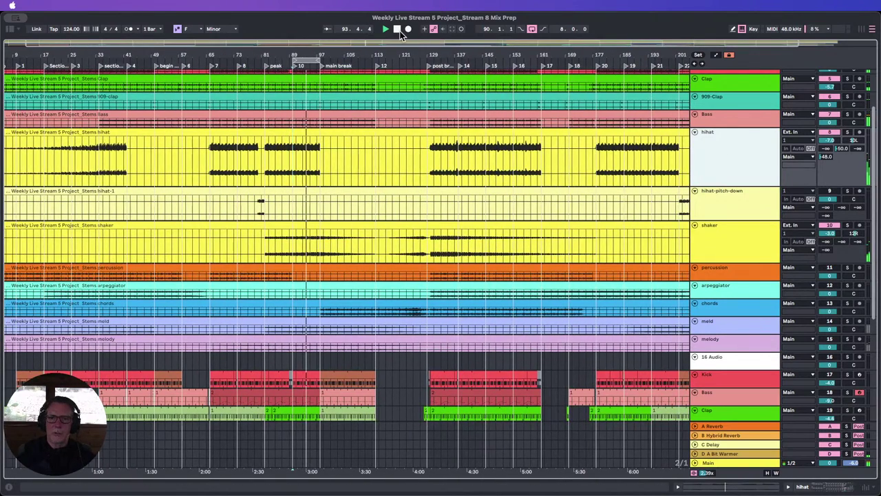
# Copy the hihat's mixrack onto the hihat-pitch-down track ahead of its existing rack, and switch off that track's original rack.
pyautogui.doubleClick(728, 150)
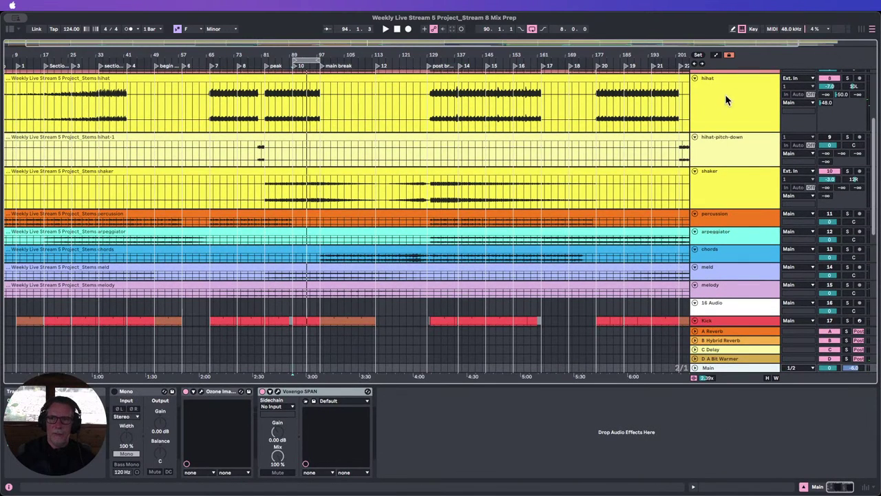
pyautogui.click(726, 95)
pyautogui.click(173, 391)
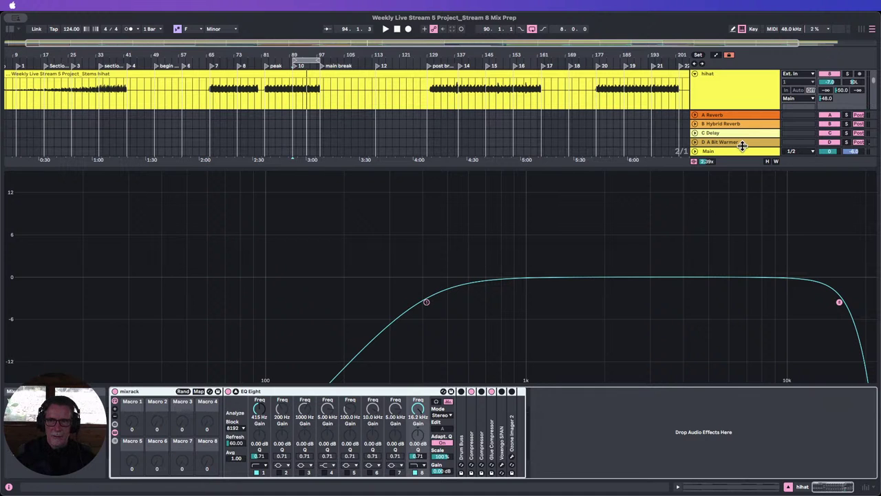
pyautogui.click(787, 487)
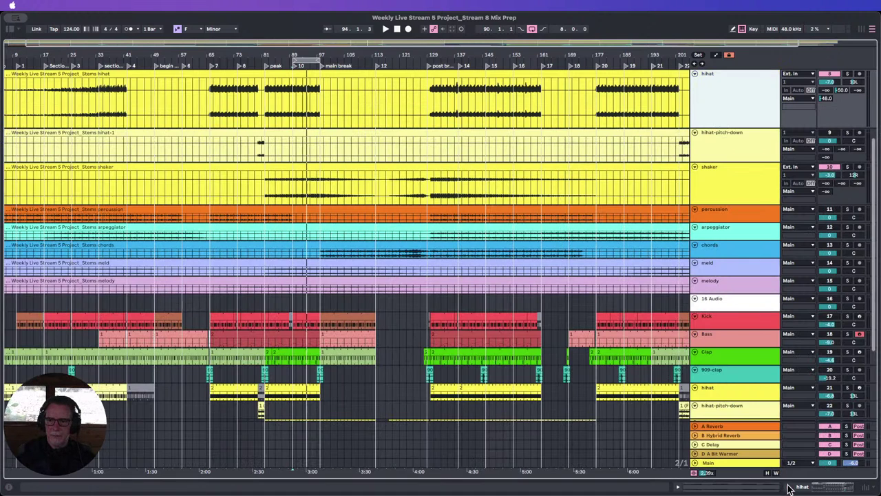
pyautogui.doubleClick(740, 144)
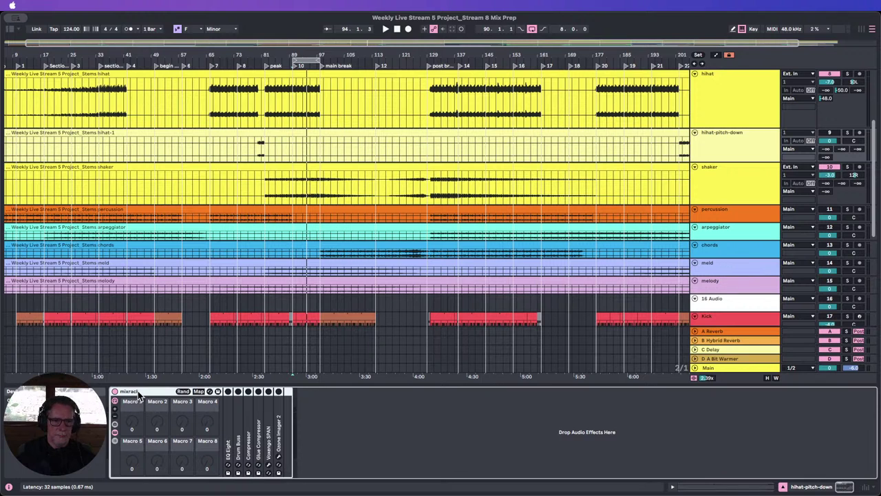
pyautogui.press('super+v')
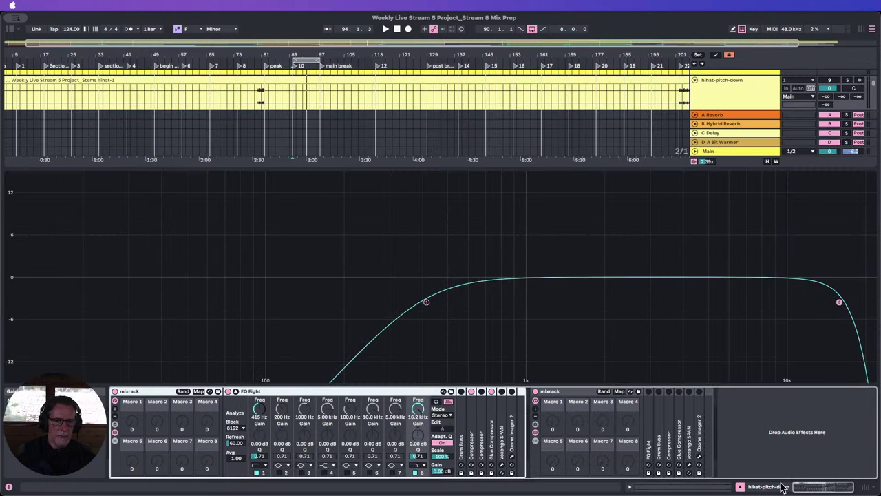
pyautogui.click(550, 393)
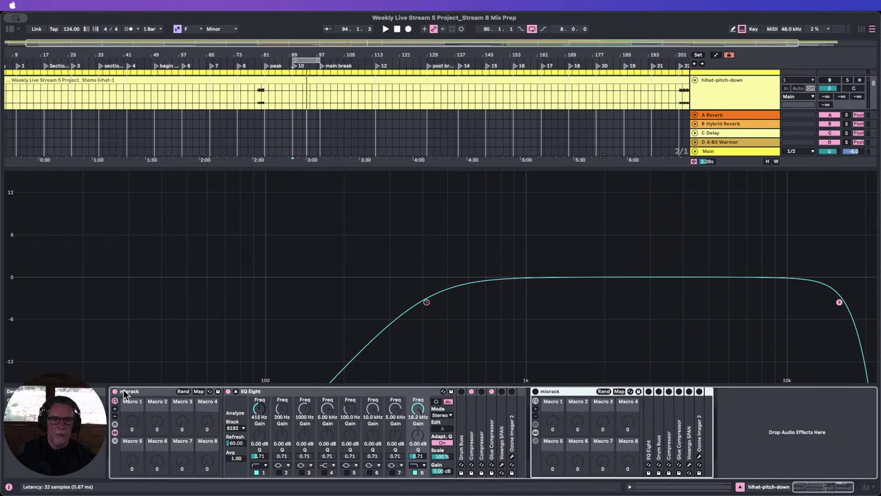
pyautogui.click(741, 487)
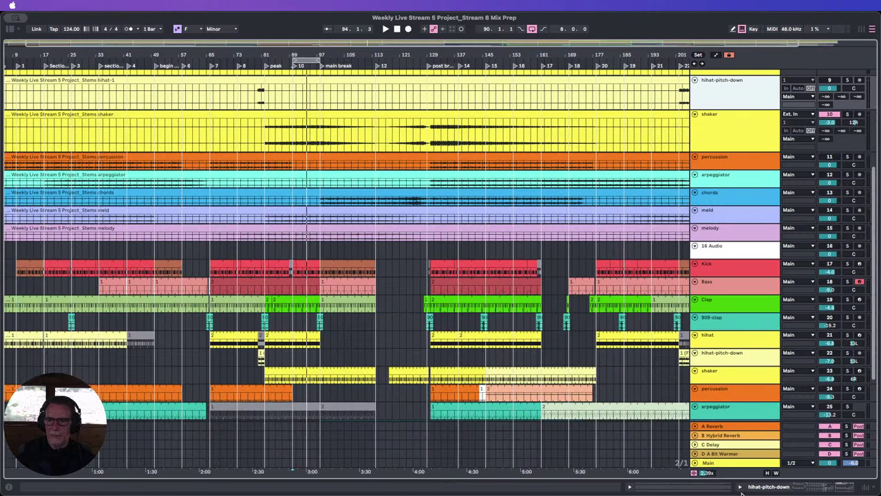
# Optimize the track heights and move the eight-bar loop to the peak section starting at bar 82.
pyautogui.scroll(3, 492, 124)
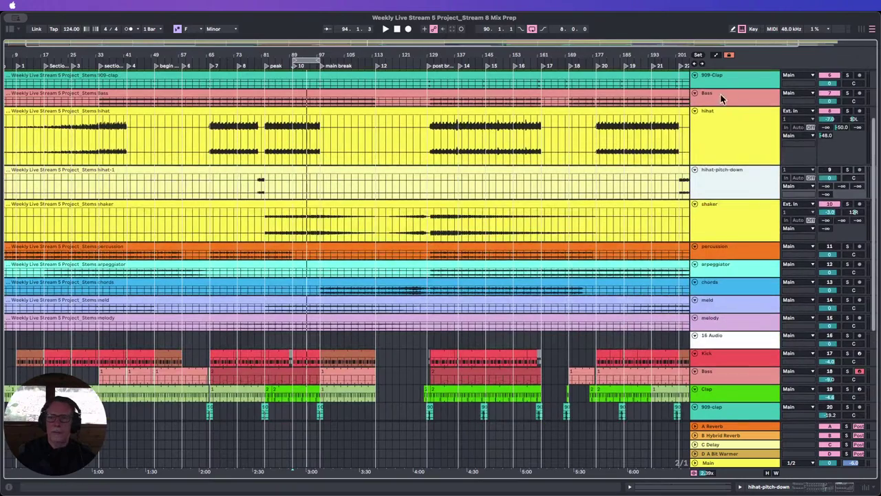
pyautogui.click(767, 473)
pyautogui.scroll(2, 492, 250)
pyautogui.scroll(-2, 493, 250)
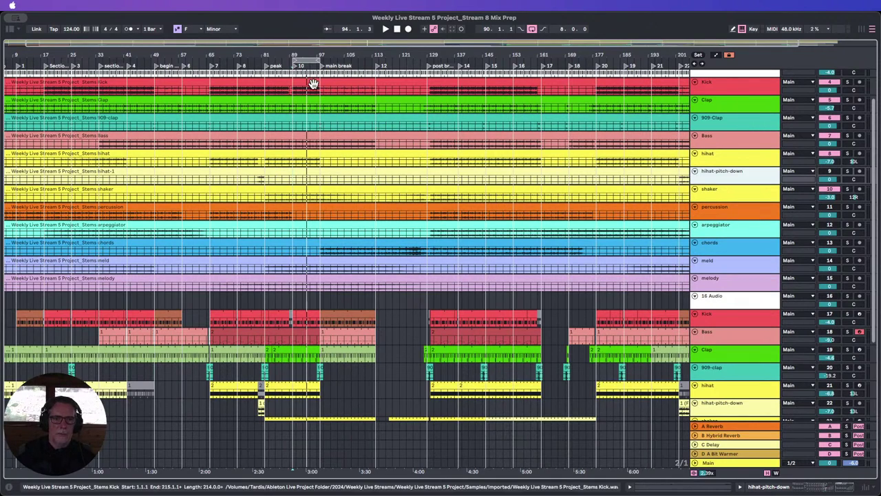
pyautogui.moveTo(292, 58); pyautogui.dragTo(289, 59)
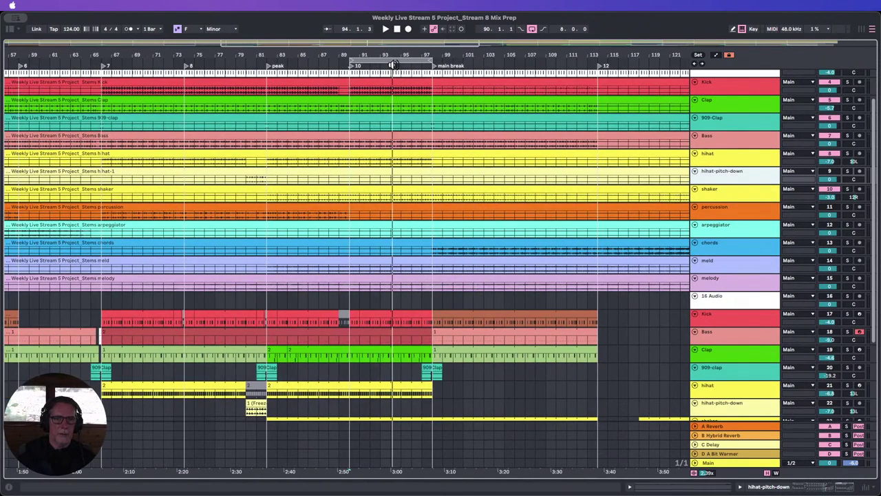
pyautogui.moveTo(391, 61); pyautogui.dragTo(308, 61)
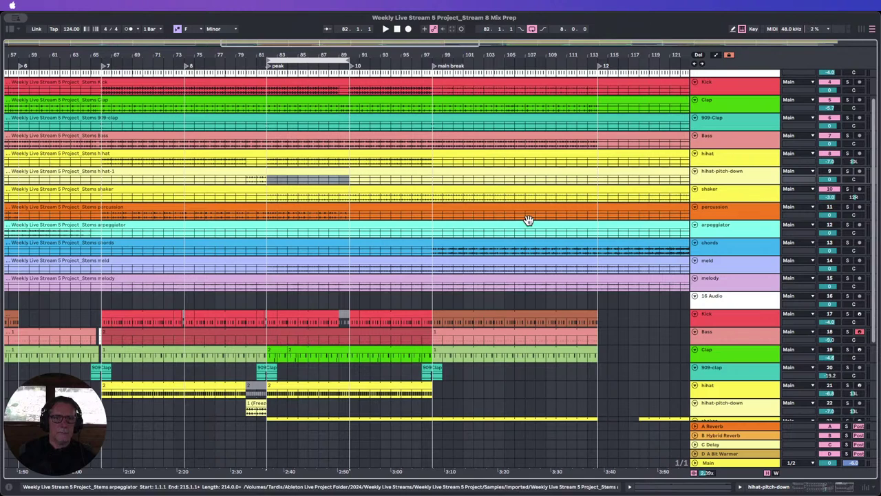
# Enlarge the percussion track and inspect its waveform at bars 75 to 82 and bars 13 to 17.
pyautogui.moveTo(726, 218); pyautogui.dragTo(735, 294)
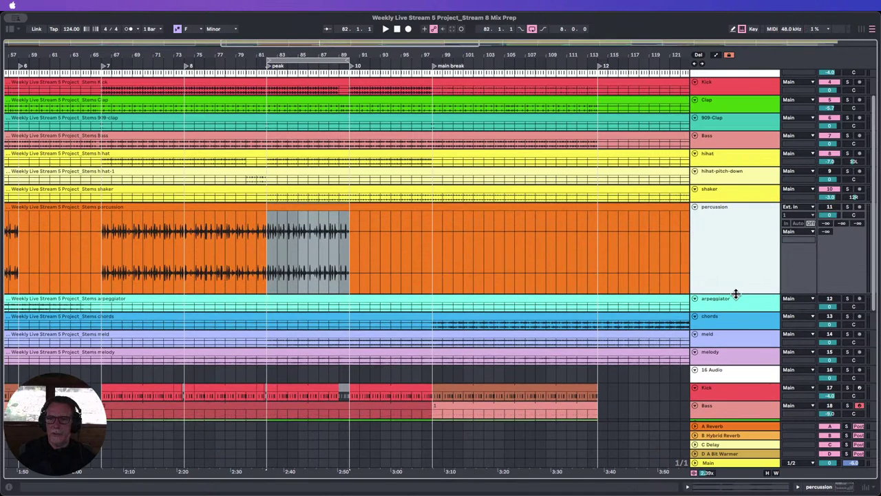
pyautogui.moveTo(279, 53); pyautogui.dragTo(398, 64)
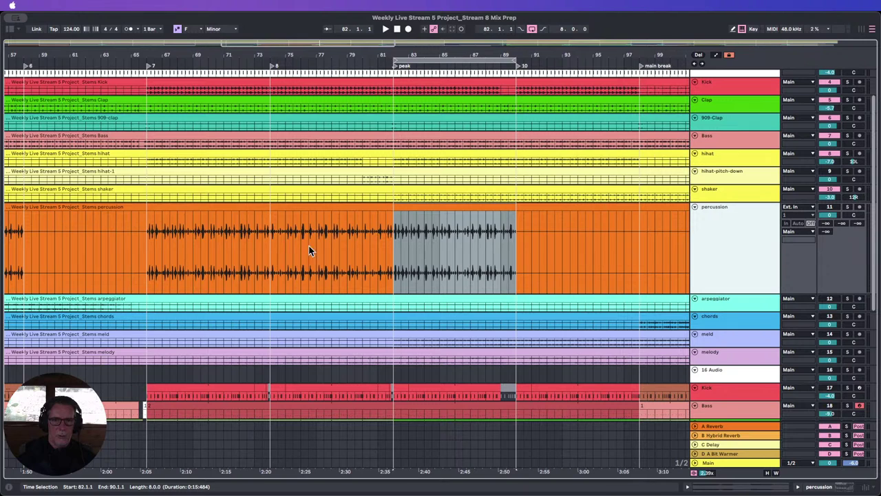
pyautogui.moveTo(285, 250); pyautogui.dragTo(388, 253)
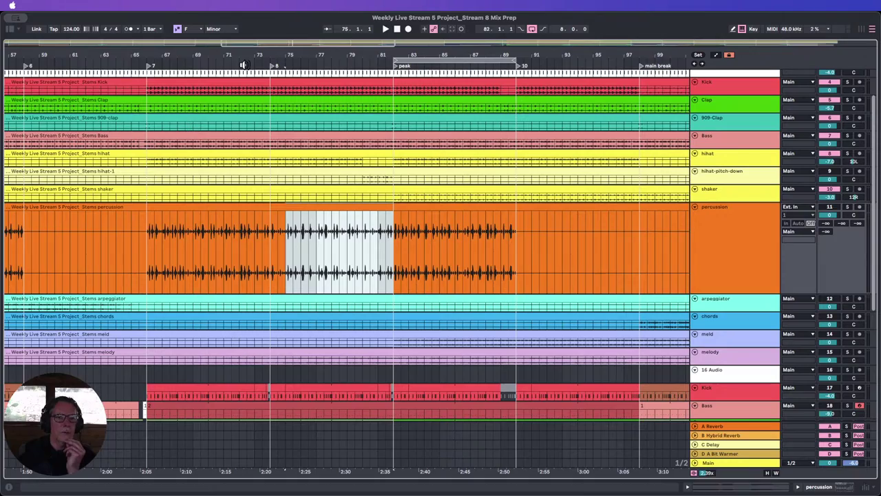
pyautogui.moveTo(252, 56); pyautogui.dragTo(475, 24)
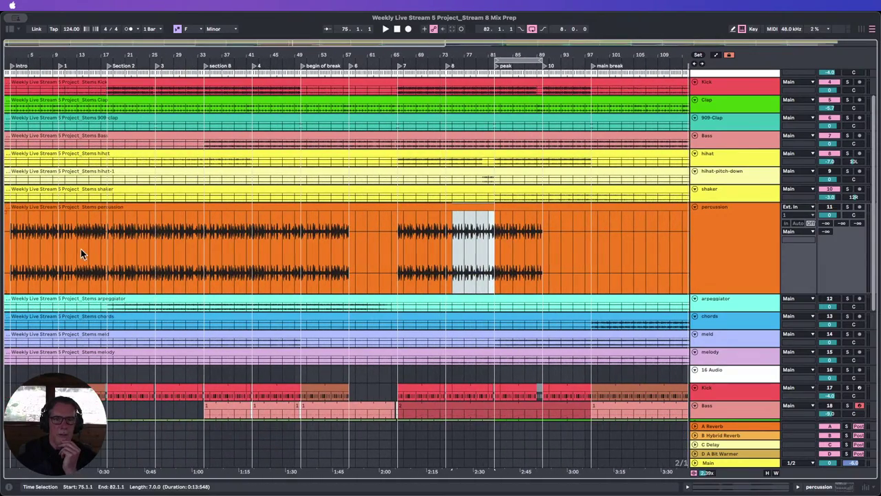
pyautogui.moveTo(77, 248); pyautogui.dragTo(97, 246)
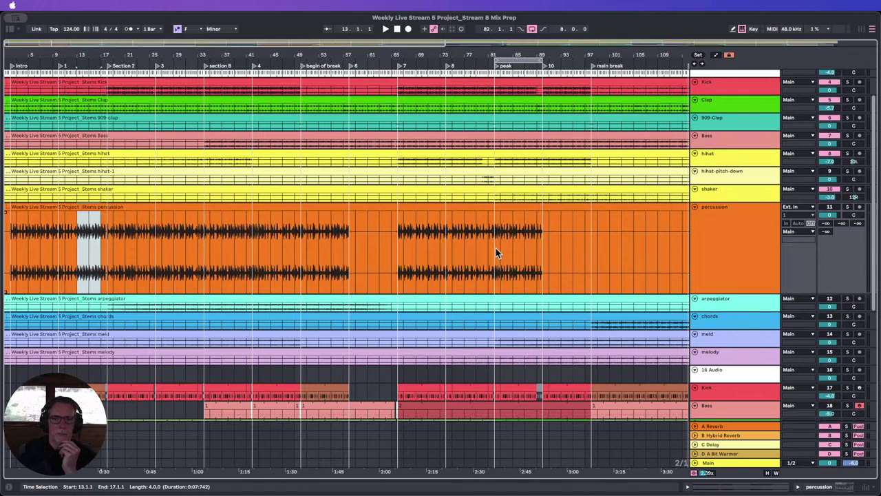
# Select bars 82 to 90 of the percussion stem, show the mixer and play the peak section.
pyautogui.moveTo(496, 252); pyautogui.dragTo(539, 253)
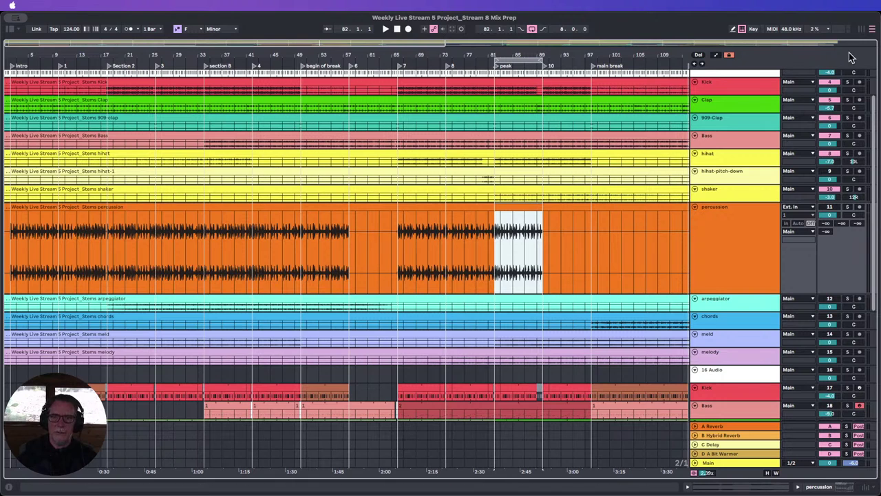
pyautogui.click(857, 487)
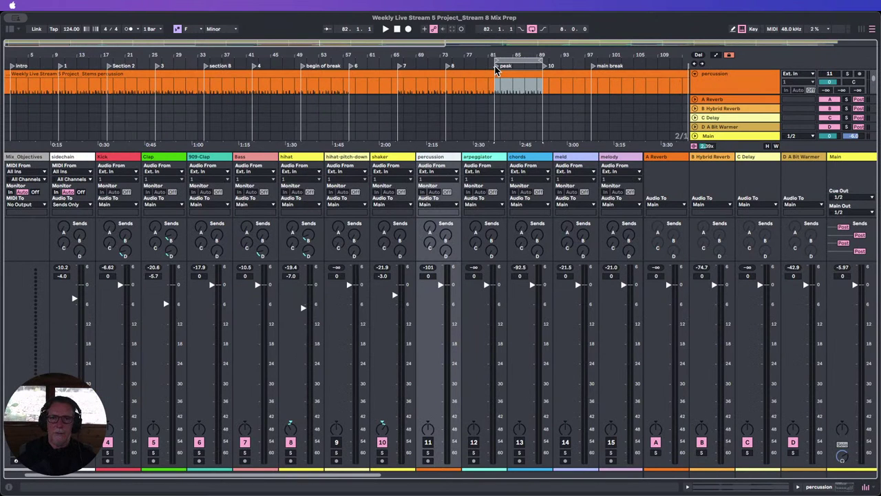
pyautogui.click(389, 31)
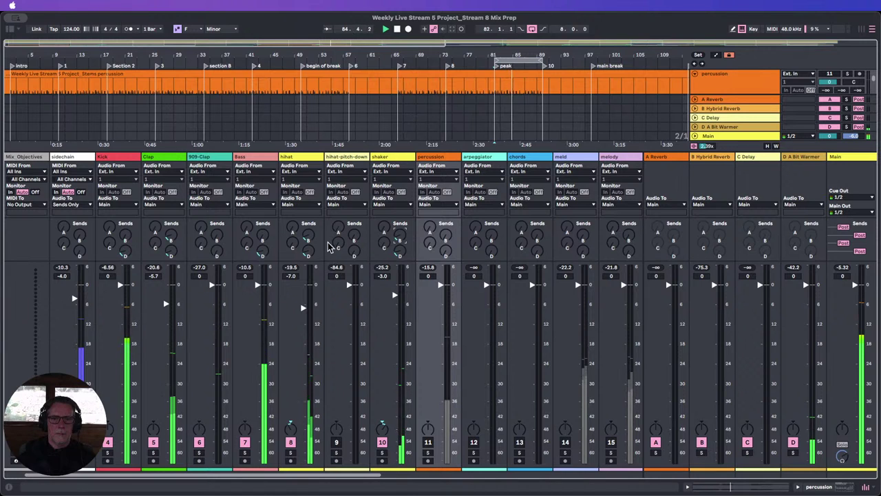
# Nudge up the hihat's send to the Hybrid Reverb and switch the percussion track on.
pyautogui.moveTo(308, 241); pyautogui.dragTo(308, 234)
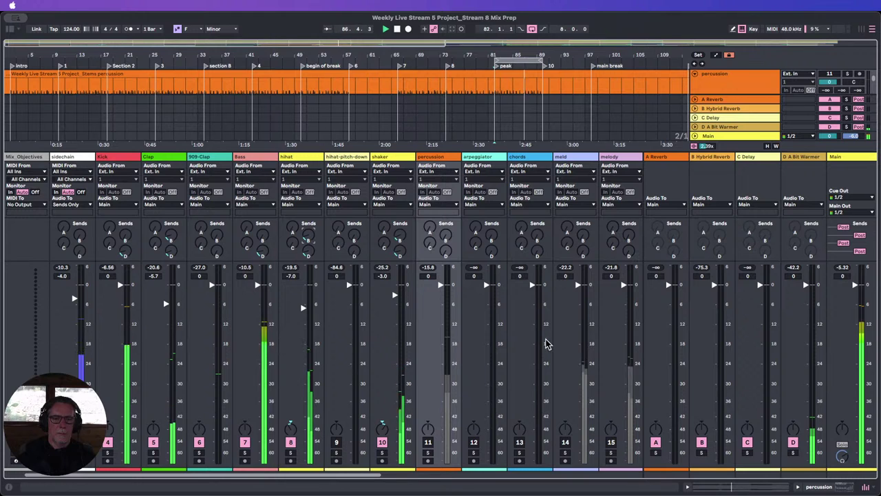
pyautogui.click(427, 442)
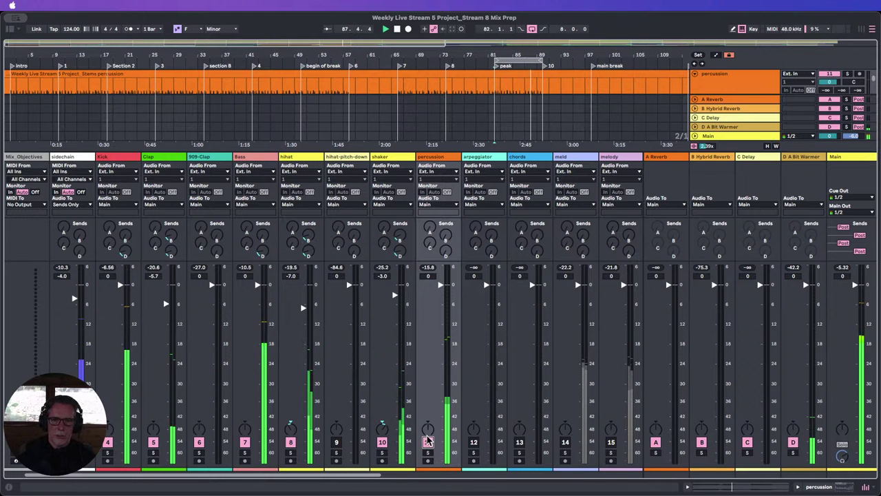
# In the percussion mixrack's EQ Eight, make band 1 a low cut and turn off bands 2, 3 and 4.
pyautogui.doubleClick(434, 157)
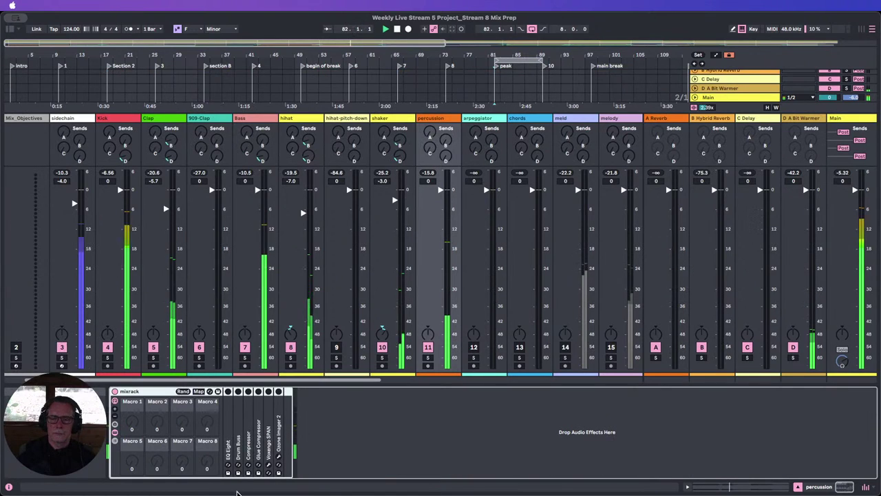
pyautogui.doubleClick(230, 419)
pyautogui.click(255, 474)
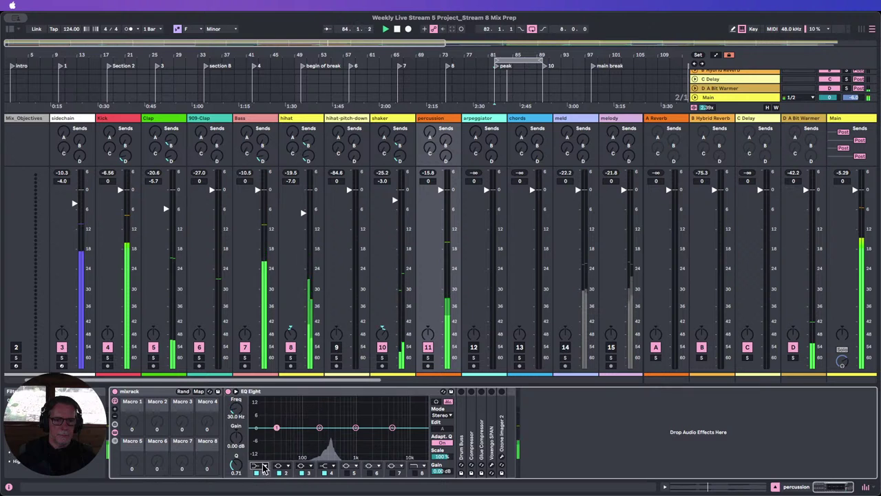
pyautogui.click(280, 473)
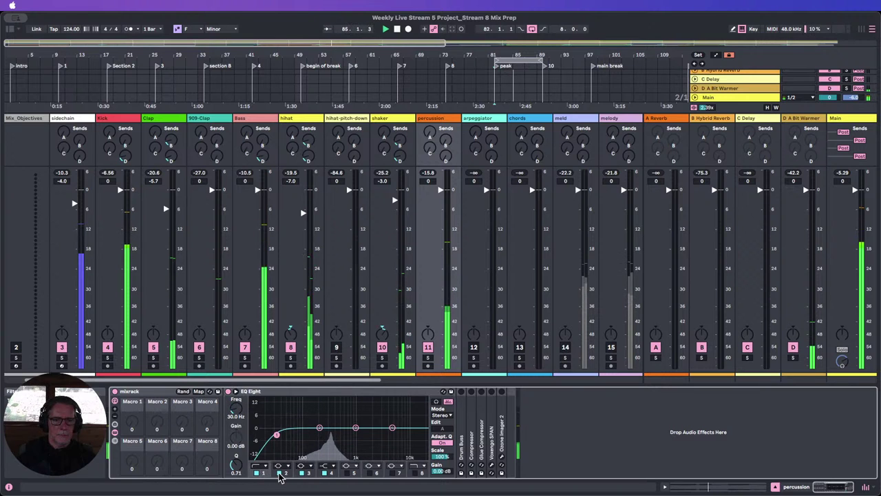
pyautogui.click(304, 473)
pyautogui.click(328, 473)
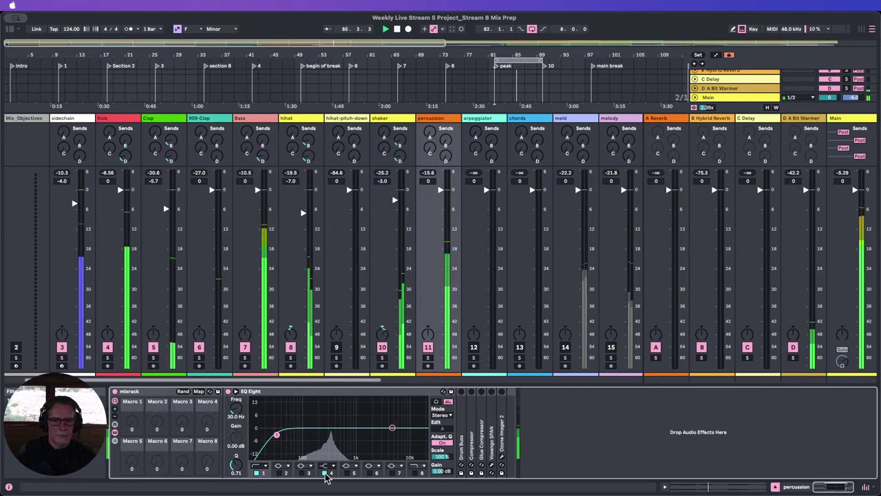
# Expand the percussion's EQ Eight display and set the low cut on band 1 to 190 Hz.
pyautogui.click(235, 392)
pyautogui.moveTo(259, 410); pyautogui.dragTo(265, 444)
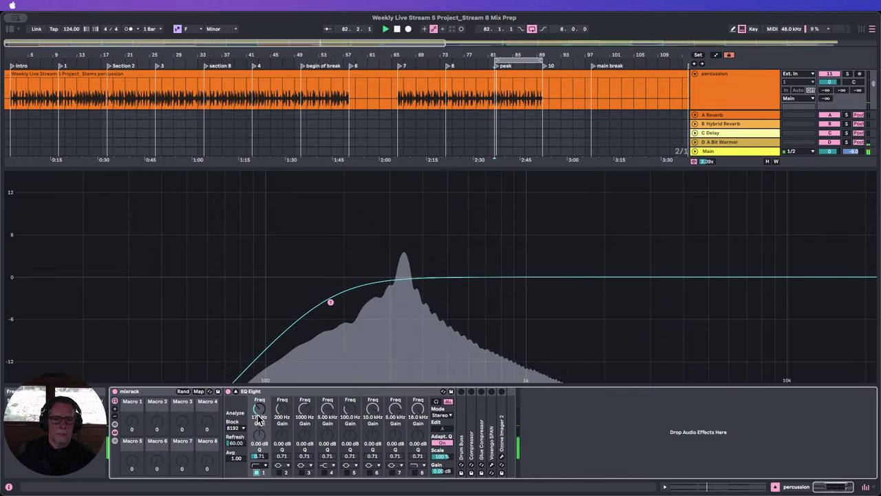
pyautogui.moveTo(259, 416); pyautogui.dragTo(259, 418)
# Enable the high cut on band 8 of the percussion EQ, compare it against bypass and set its frequency to 6.48 kHz.
pyautogui.click(415, 472)
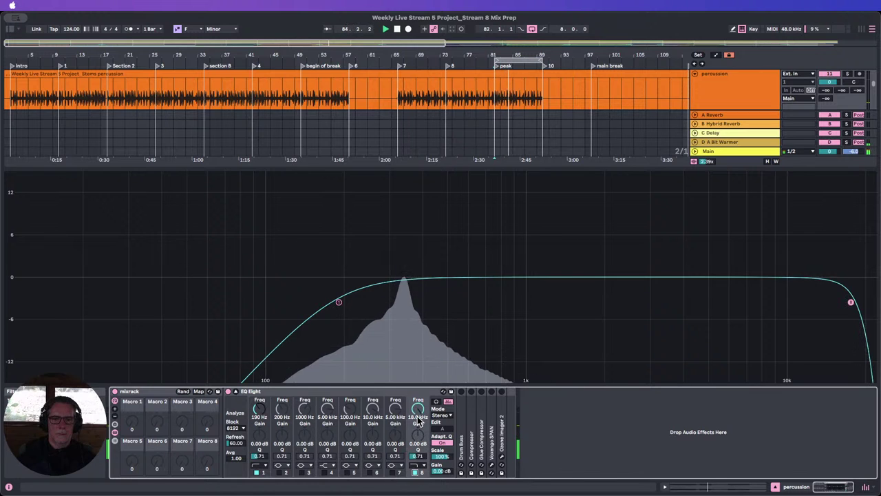
pyautogui.moveTo(418, 416)
pyautogui.mouseDown()
pyautogui.moveTo(417, 449)
pyautogui.moveTo(417, 431)
pyautogui.mouseUp()
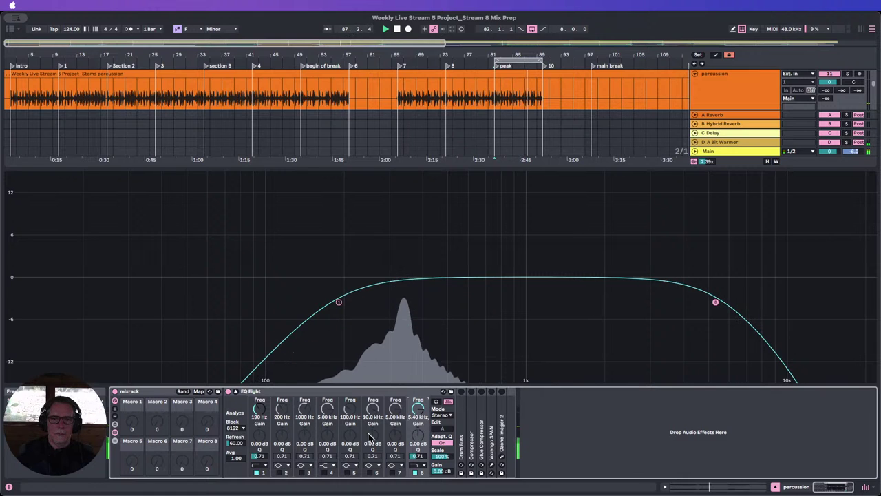
pyautogui.click(228, 392)
pyautogui.click(228, 391)
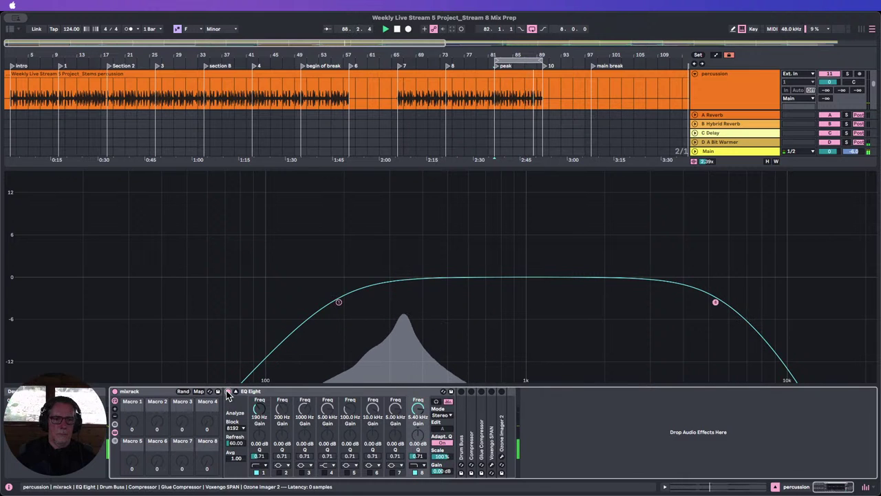
pyautogui.moveTo(418, 416); pyautogui.dragTo(418, 409)
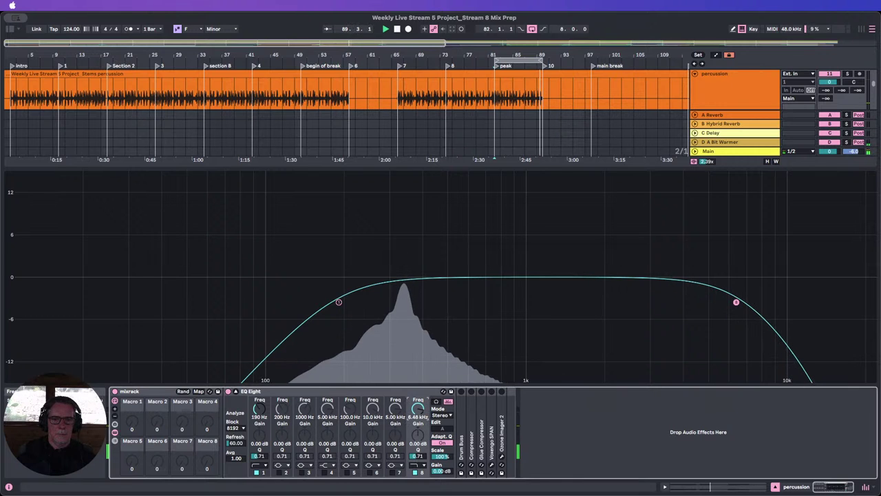
# Compare the percussion with its EQ Eight bypassed and active while the peak section plays.
pyautogui.click(228, 392)
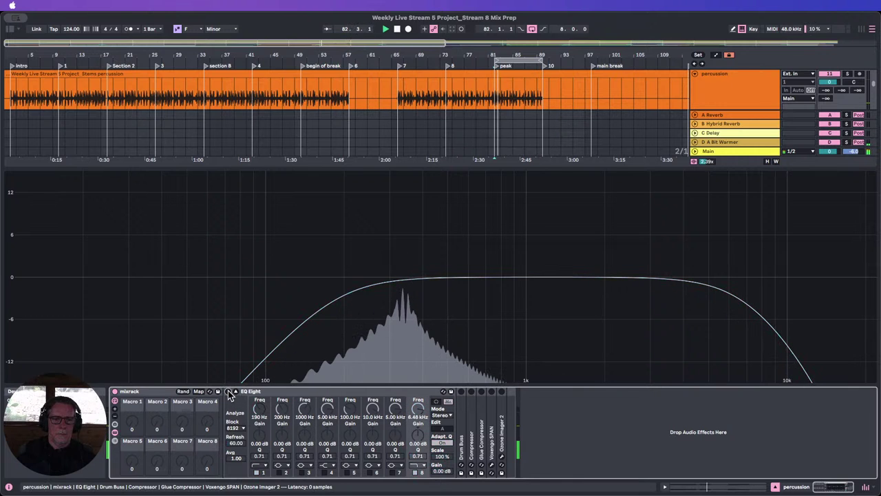
pyautogui.click(228, 392)
pyautogui.click(228, 392)
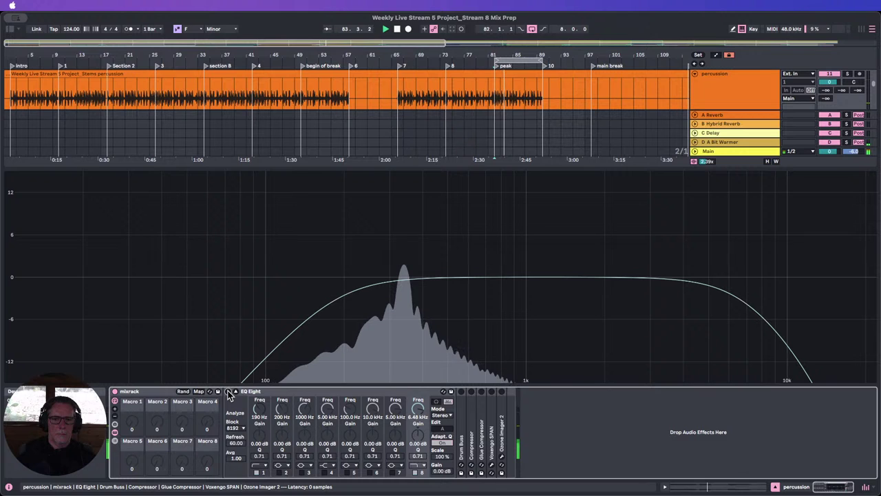
pyautogui.click(228, 392)
pyautogui.click(229, 392)
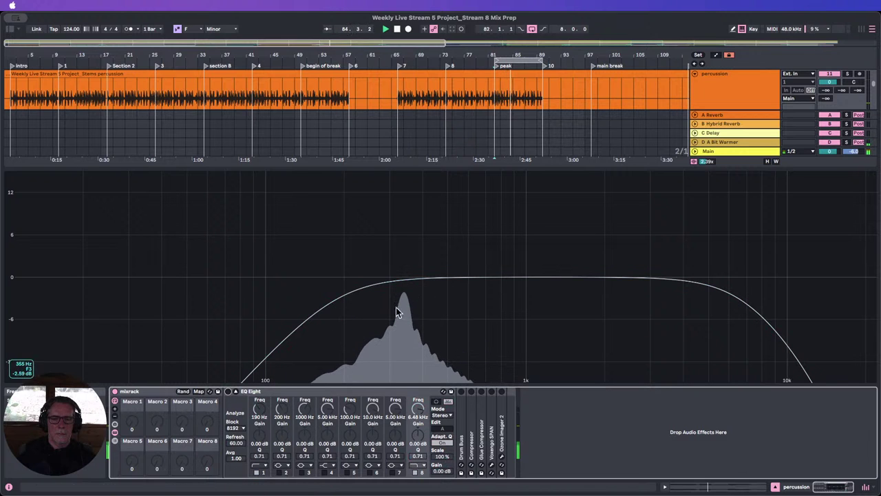
pyautogui.click(229, 392)
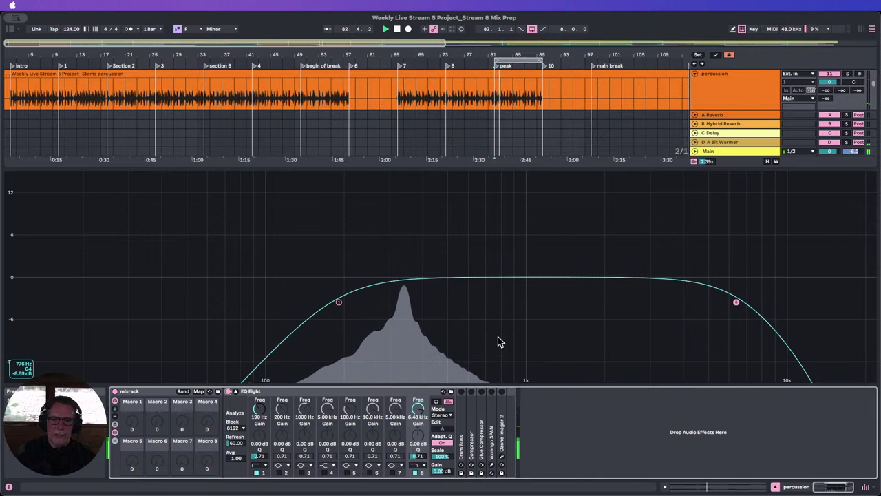
# Return to the mixer and mute the bass, kick, hihat and shaker tracks.
pyautogui.click(774, 486)
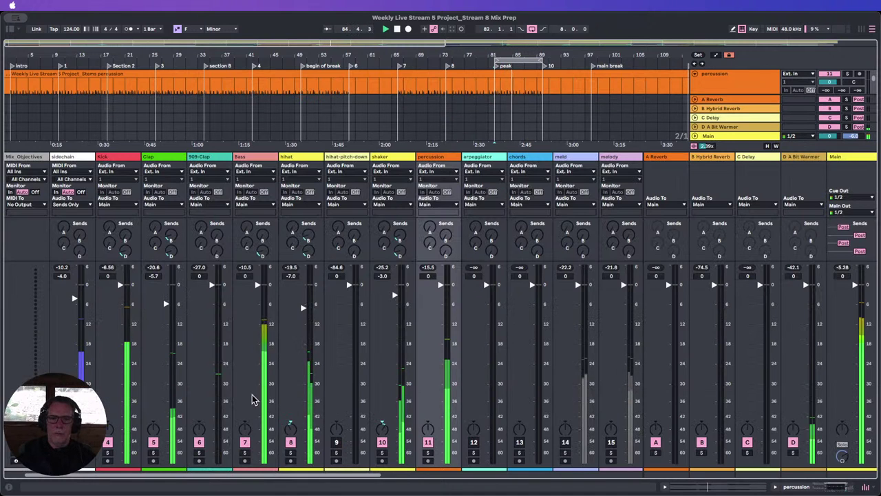
pyautogui.click(244, 441)
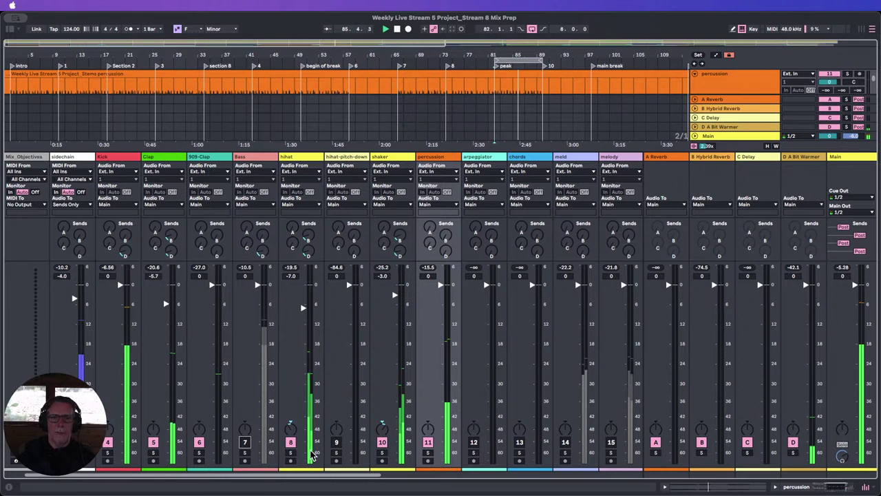
pyautogui.click(108, 442)
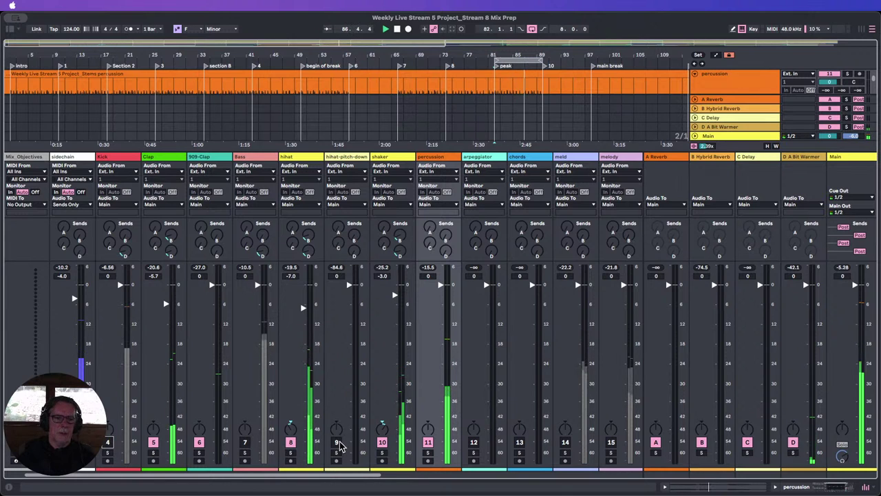
pyautogui.click(290, 442)
pyautogui.click(382, 442)
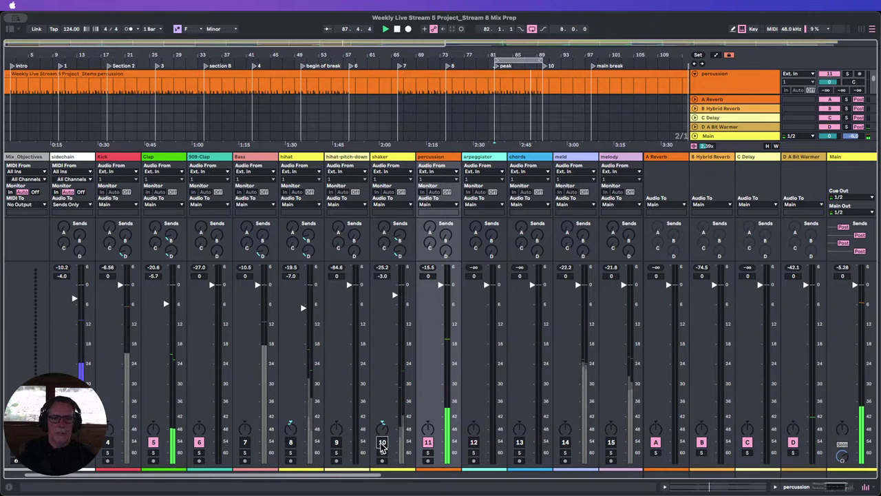
# Audition the hihat briefly, and compare the reduced mix with the percussion muted and unmuted.
pyautogui.click(290, 443)
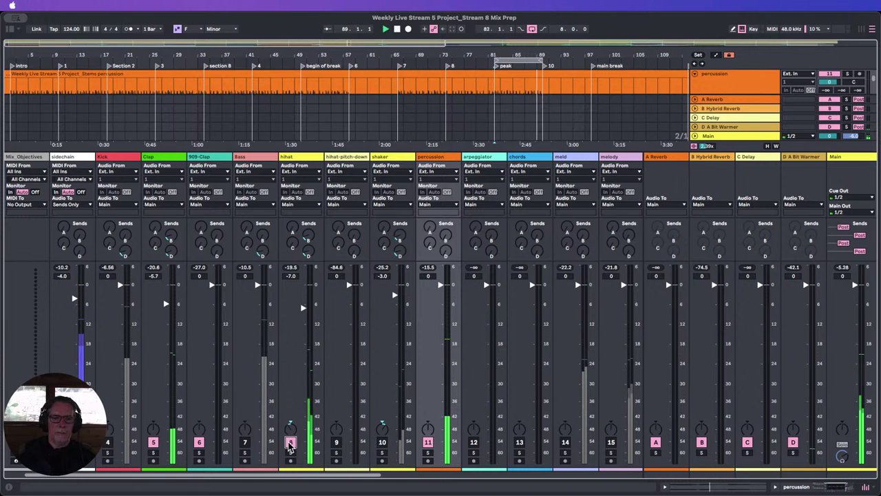
pyautogui.click(291, 443)
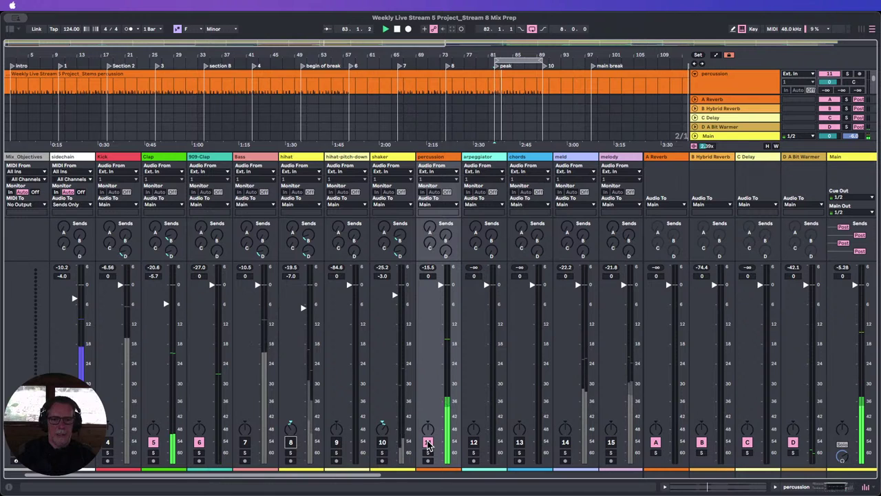
pyautogui.click(429, 445)
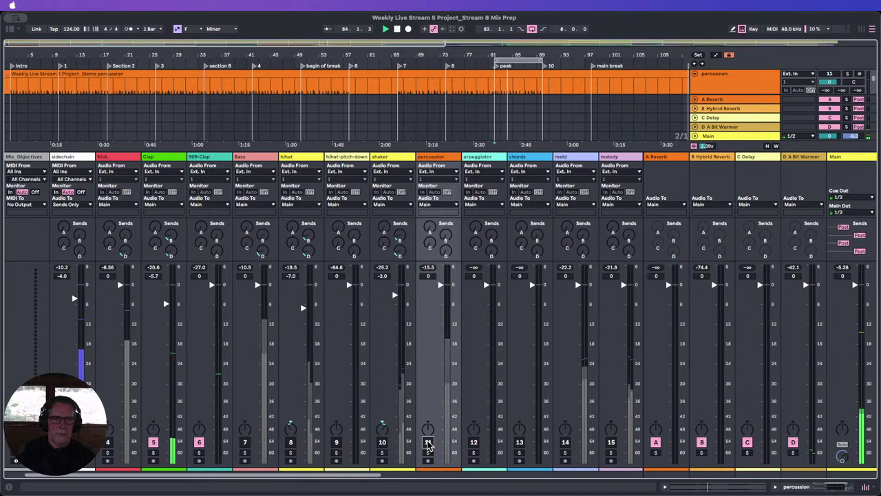
pyautogui.click(428, 444)
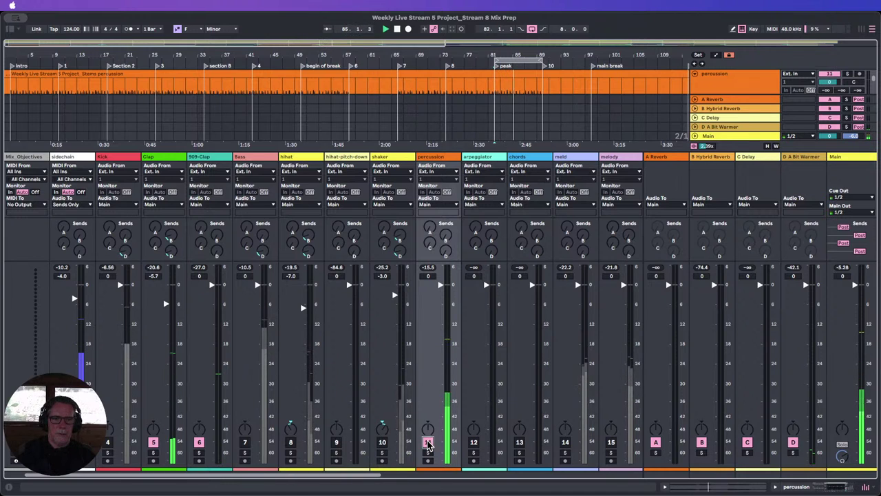
pyautogui.click(428, 444)
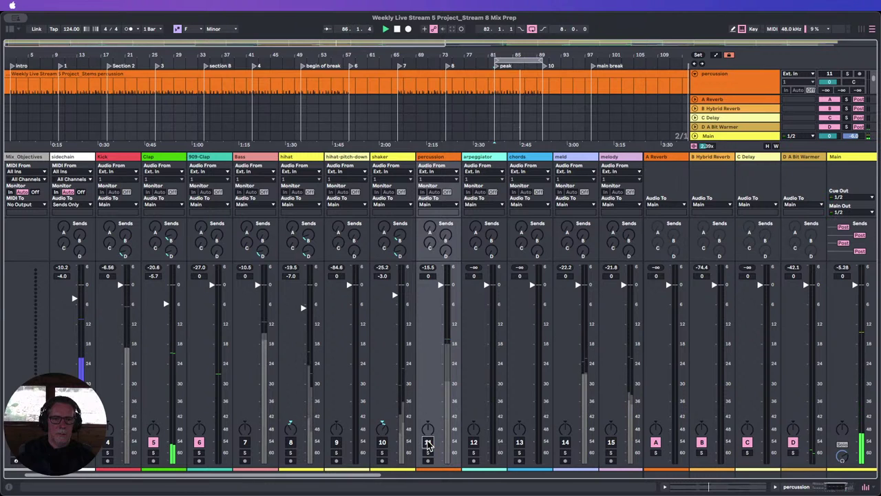
pyautogui.click(429, 444)
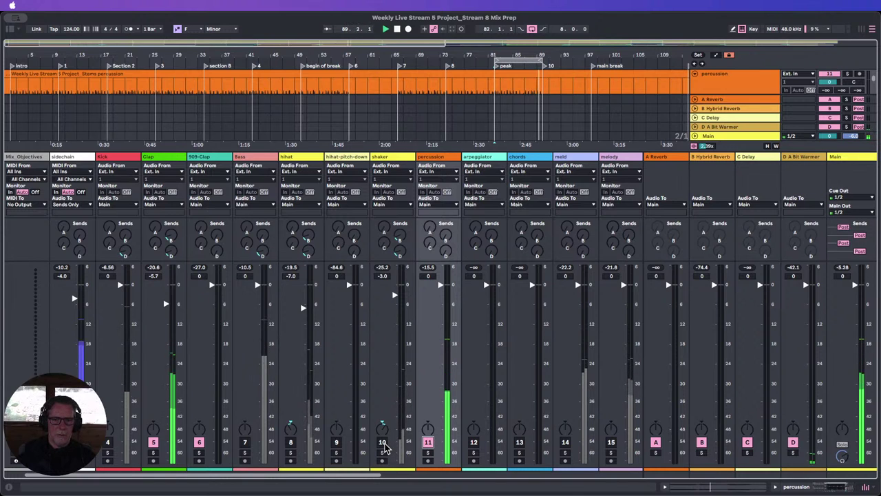
# With hihat and shaker switched back on, set the percussion volume to -6.0 dB, its Hybrid Reverb send to -48.0 dB and add some A Bit Warmer send.
pyautogui.click(383, 442)
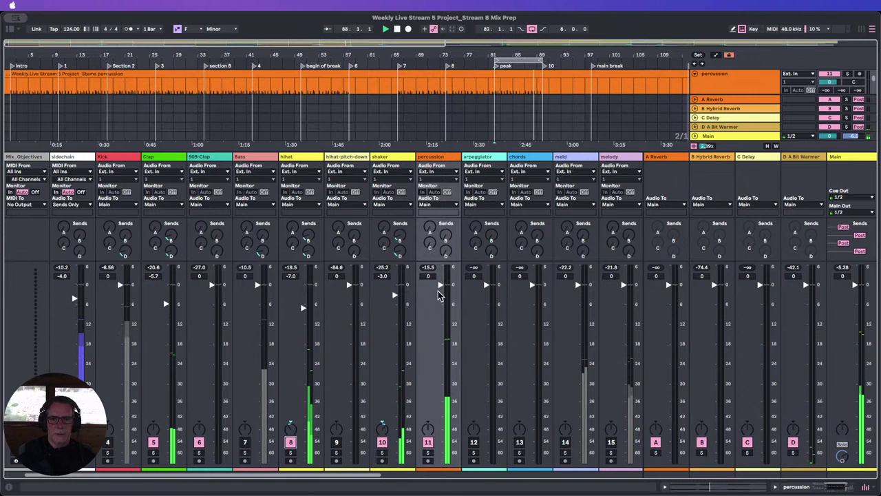
pyautogui.moveTo(441, 295); pyautogui.dragTo(439, 462)
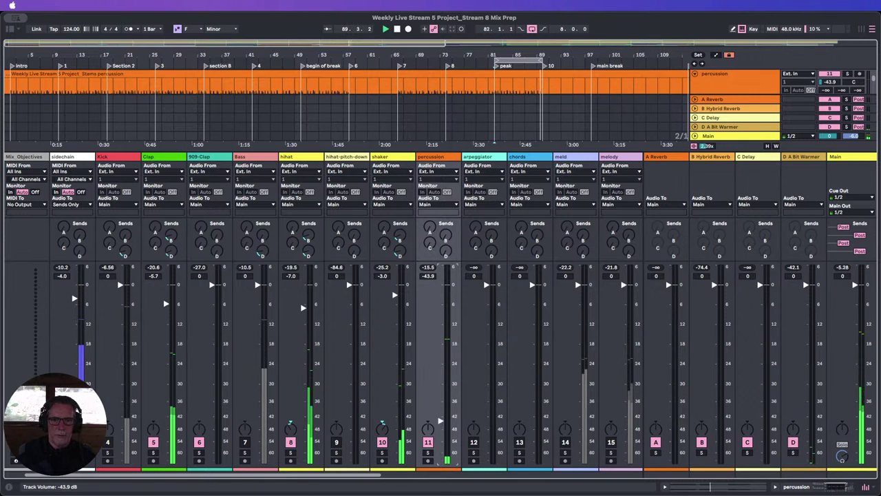
pyautogui.moveTo(441, 356); pyautogui.dragTo(441, 319)
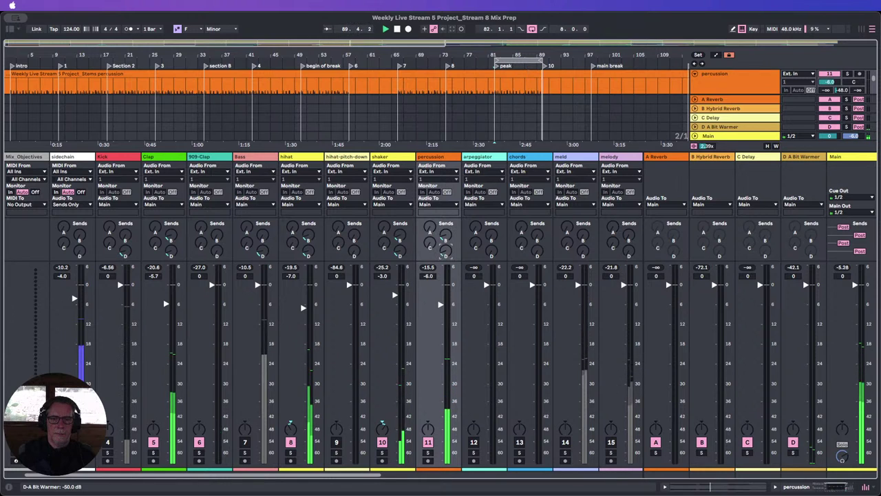
pyautogui.moveTo(447, 251); pyautogui.dragTo(446, 249)
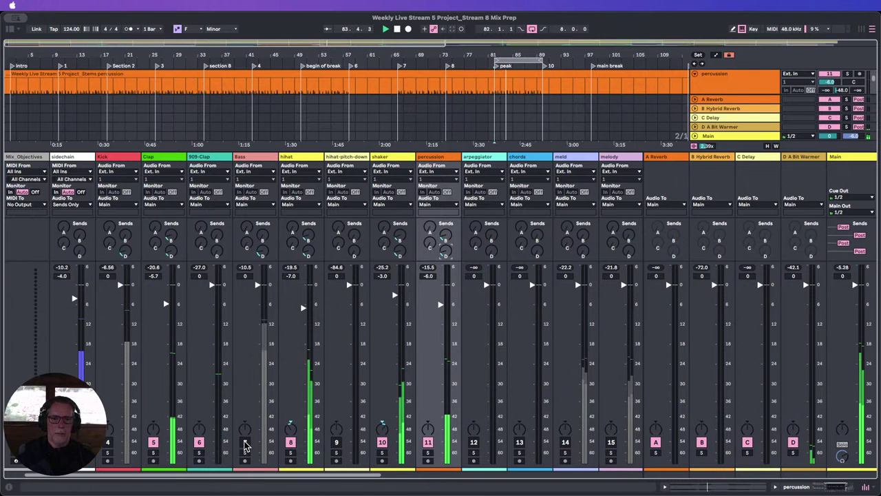
# Bring the bass and kick back into the mix and raise the percussion volume to -3.9 dB.
pyautogui.click(245, 443)
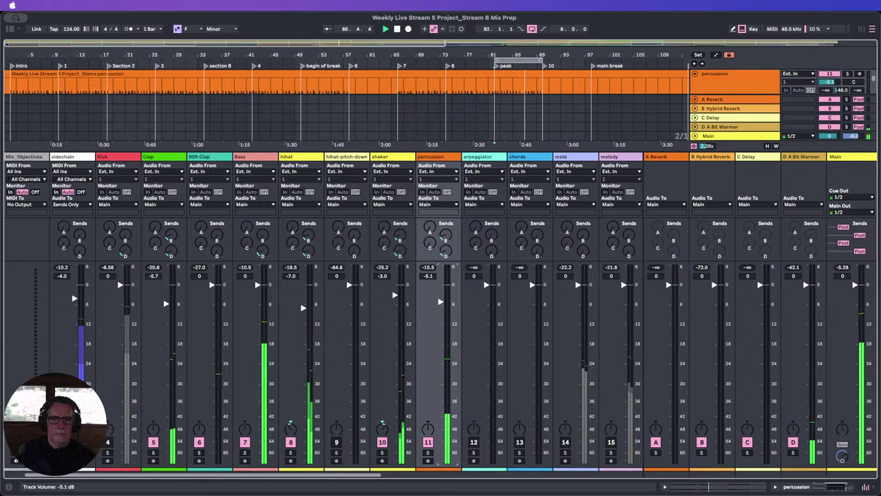
pyautogui.moveTo(440, 301); pyautogui.dragTo(440, 299)
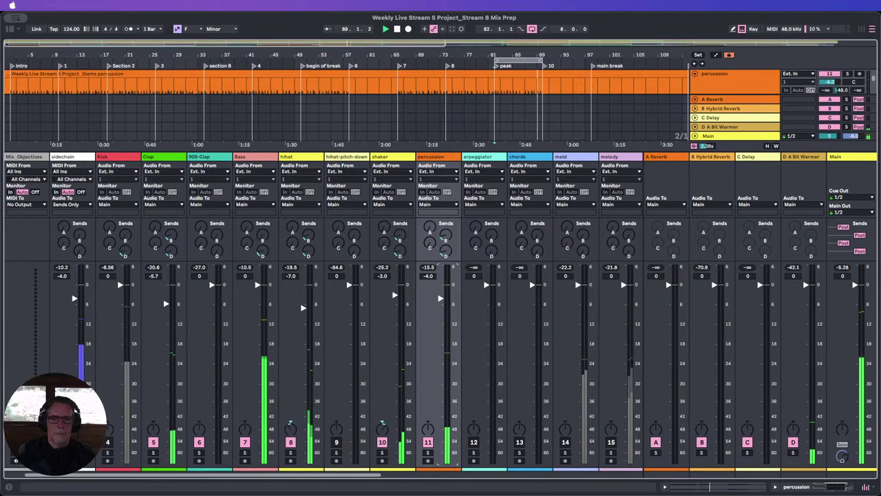
pyautogui.click(108, 442)
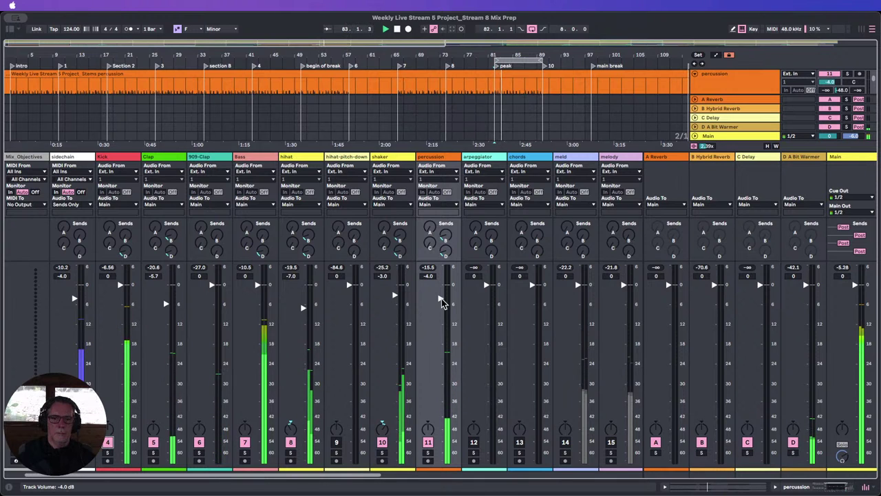
pyautogui.moveTo(441, 299); pyautogui.dragTo(441, 298)
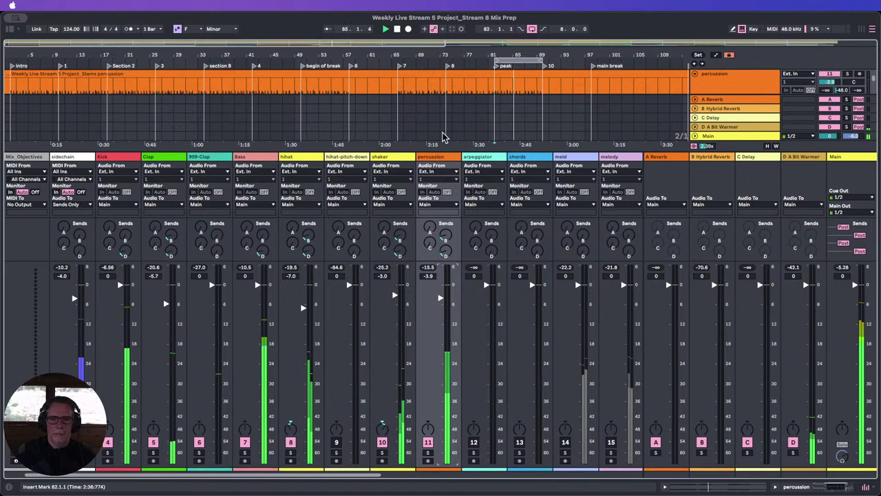
# Open Ozone Imager 2 on the percussion track, switch the device on, reposition its window, and stop playback.
pyautogui.doubleClick(433, 159)
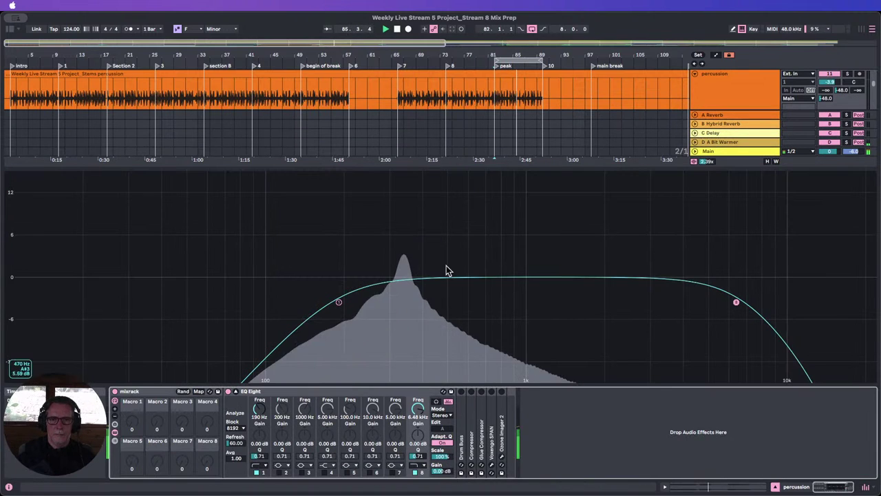
pyautogui.click(502, 457)
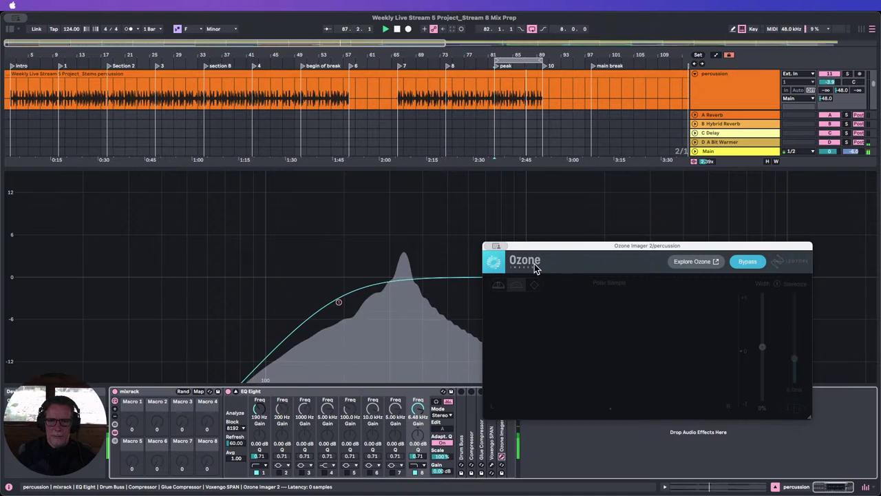
pyautogui.moveTo(542, 247); pyautogui.dragTo(582, 154)
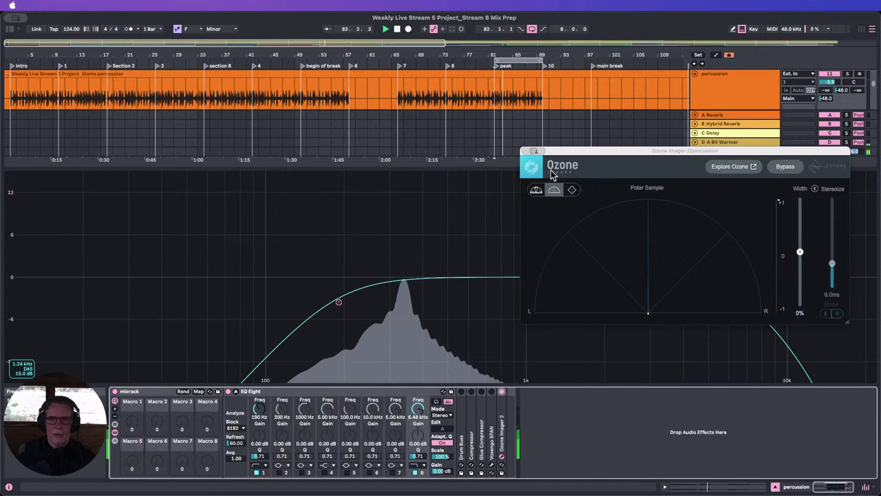
pyautogui.press('super+w')
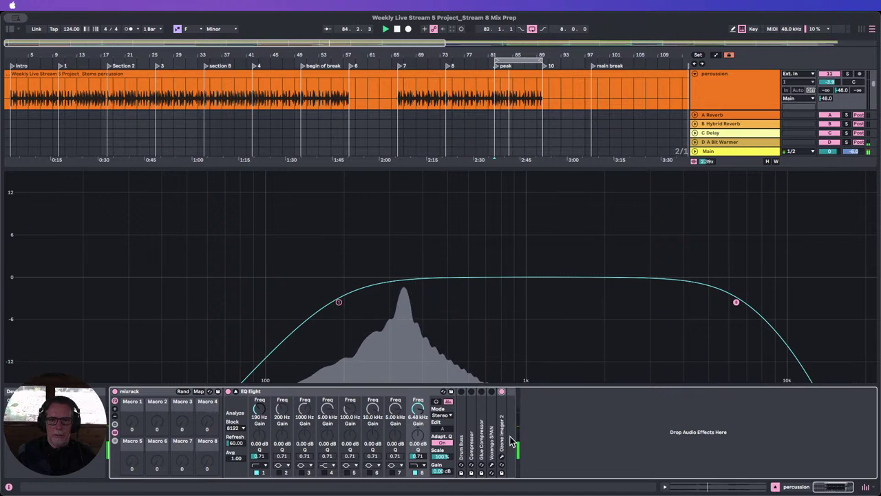
pyautogui.click(502, 456)
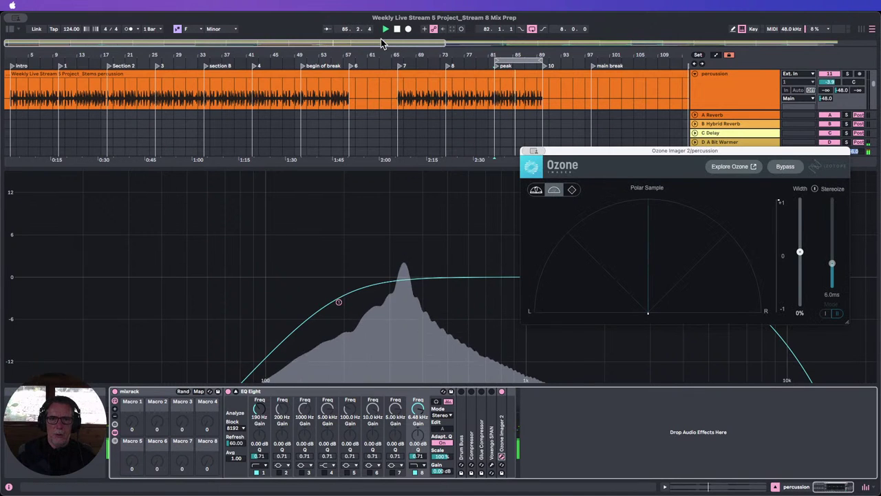
pyautogui.press('space')
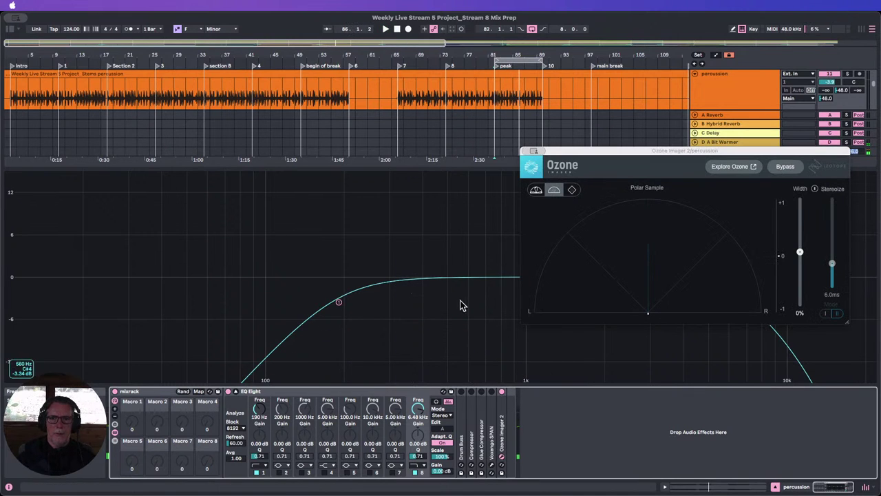
# Search the audio effects for "haas" and add the Haas Effect rack at the end of the percussion track's device chain.
pyautogui.click(10, 31)
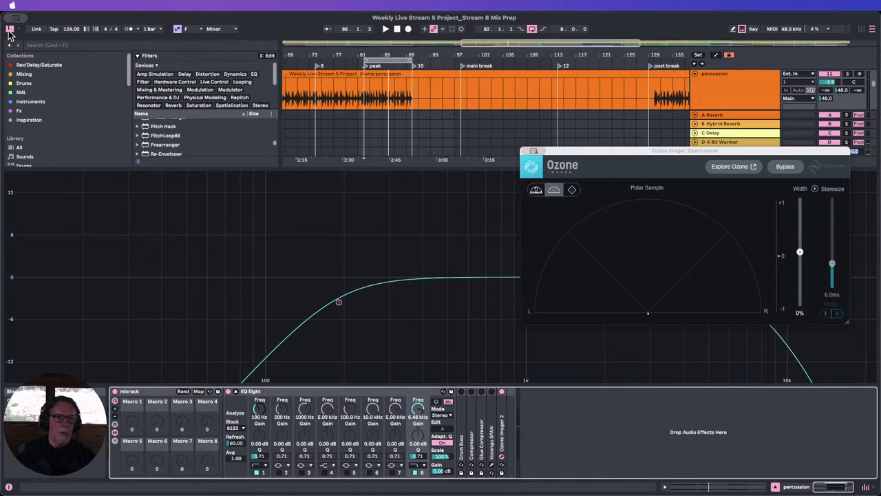
pyautogui.click(236, 391)
pyautogui.scroll(6, 214, 297)
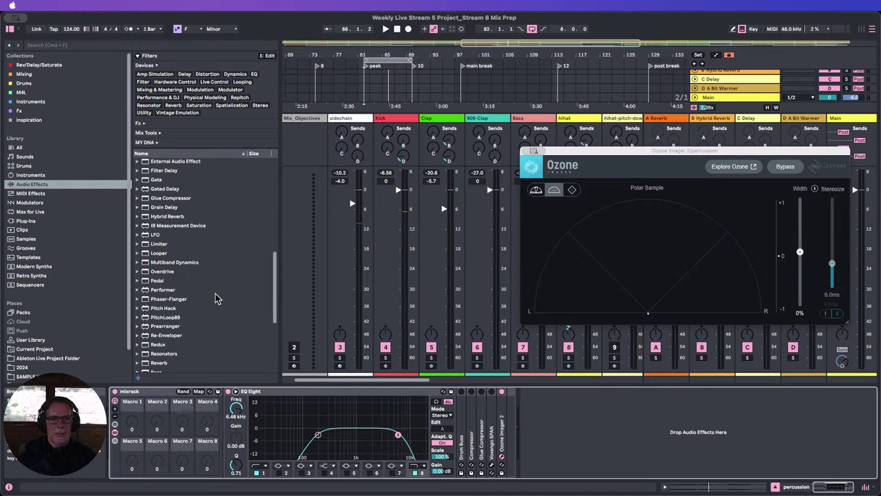
pyautogui.scroll(1, 215, 298)
pyautogui.scroll(10, 215, 297)
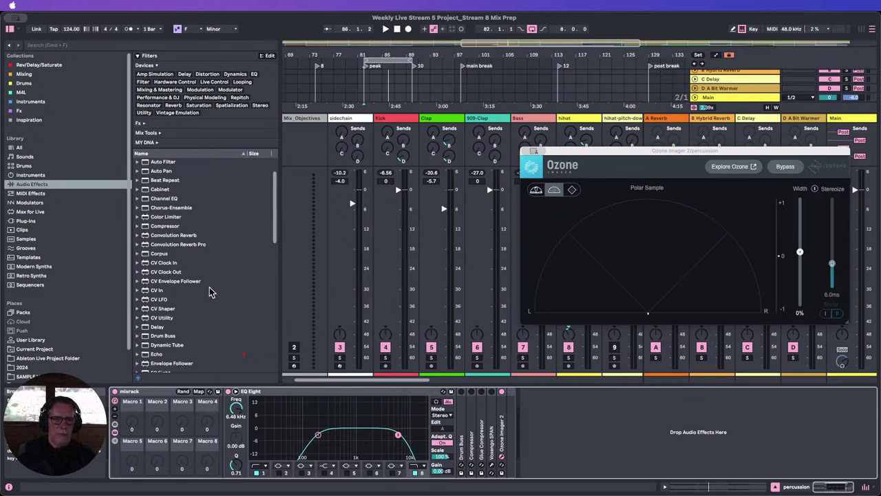
pyautogui.scroll(-3, 211, 292)
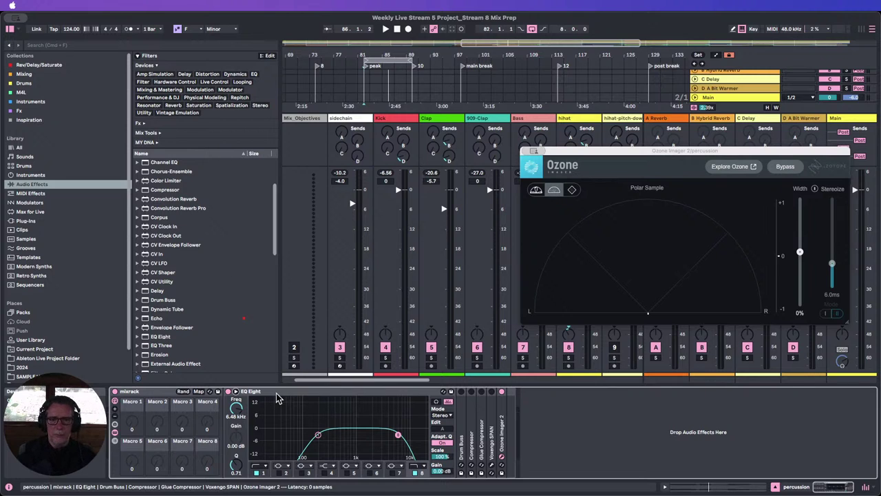
pyautogui.scroll(-4, 218, 334)
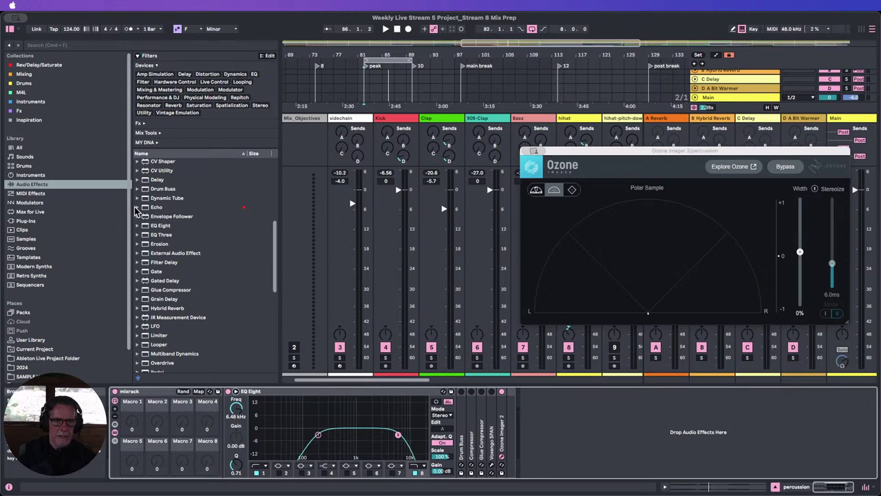
pyautogui.click(82, 45)
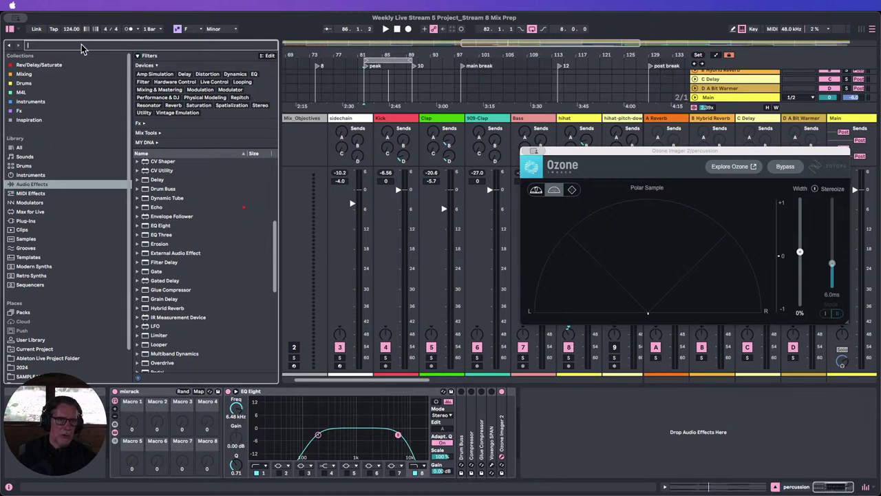
pyautogui.write('haas')
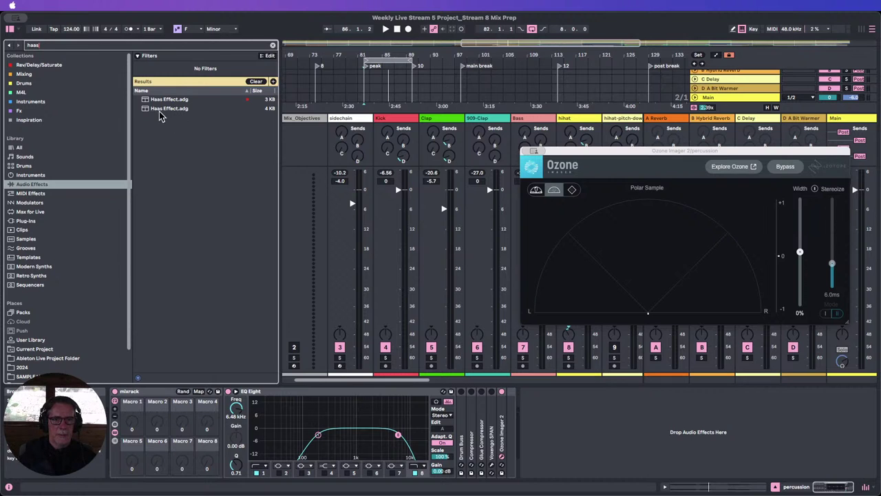
pyautogui.moveTo(163, 101); pyautogui.dragTo(570, 435)
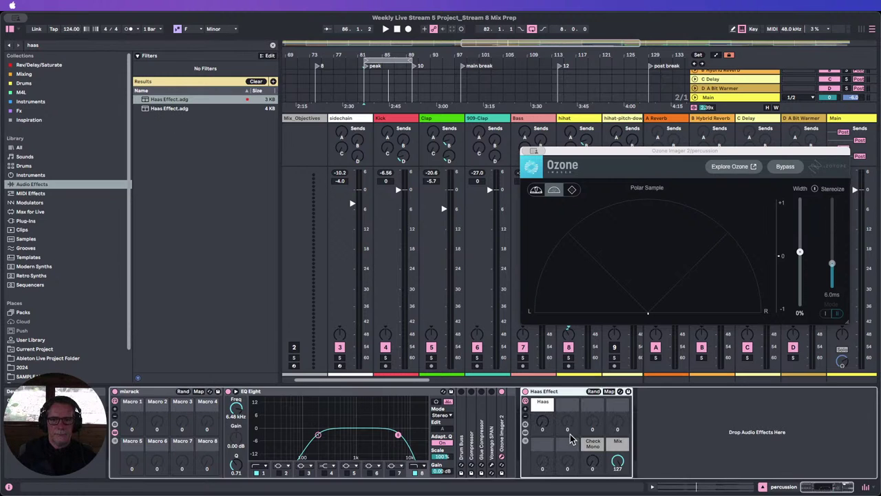
# Expand the Haas Effect rack to inspect its chain and the Delay and Utility devices inside it.
pyautogui.click(9, 31)
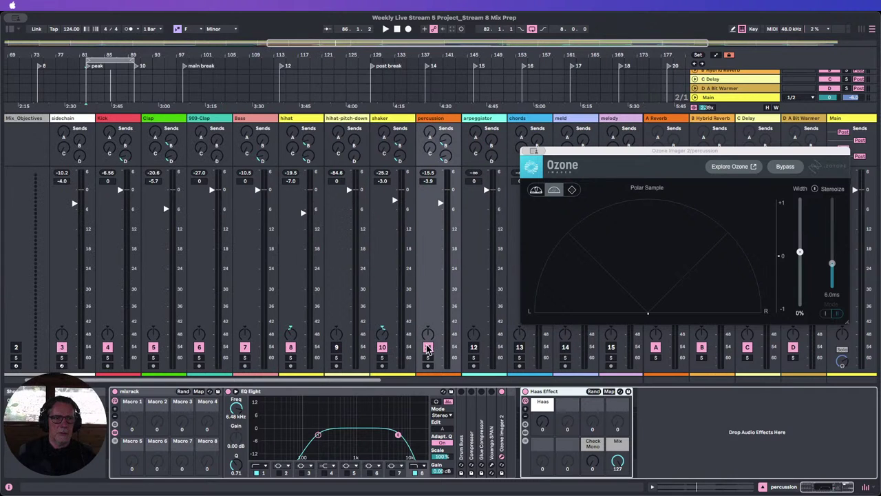
pyautogui.click(526, 442)
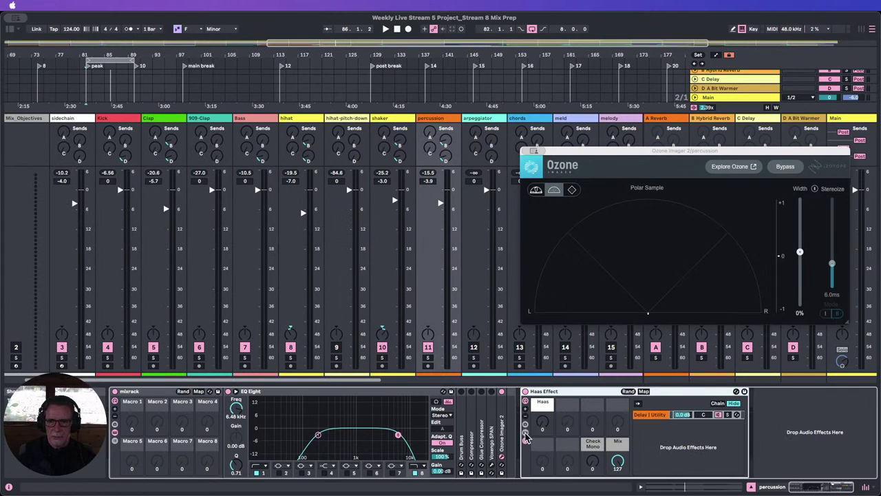
pyautogui.click(526, 434)
pyautogui.moveTo(795, 491); pyautogui.dragTo(852, 475)
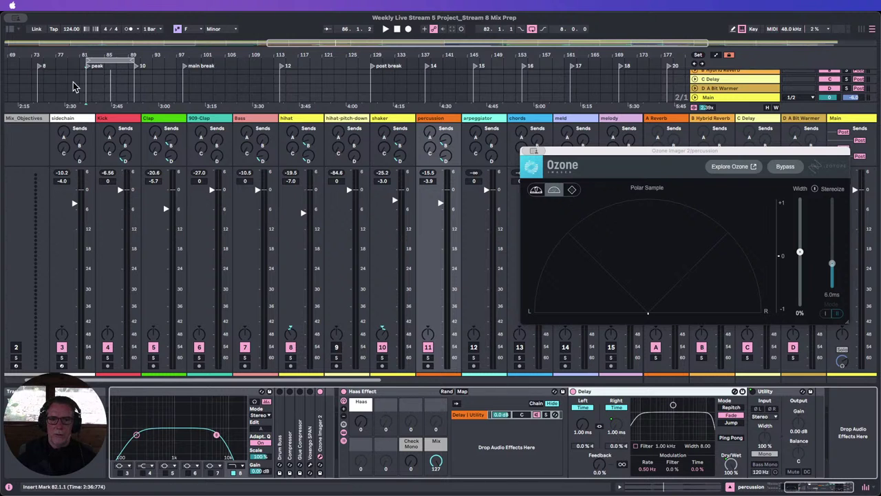
# Clear the device search and insert a Delay directly after EQ Eight on the percussion track.
pyautogui.click(10, 29)
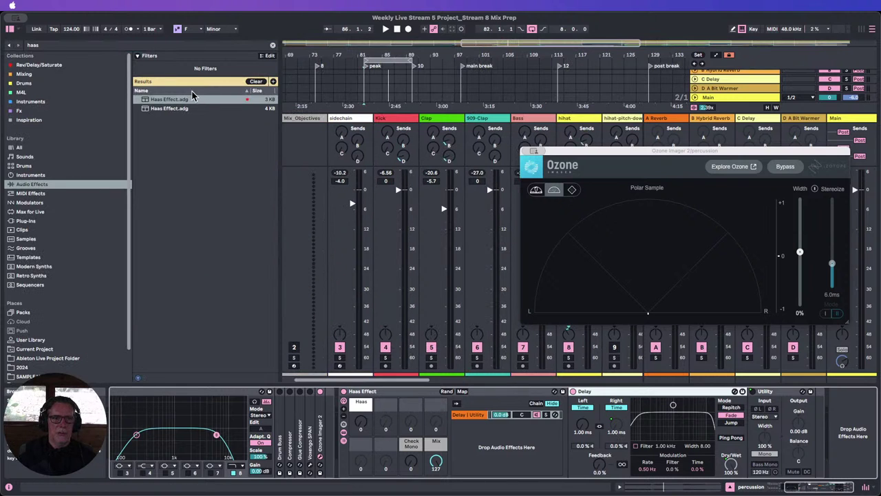
pyautogui.click(255, 82)
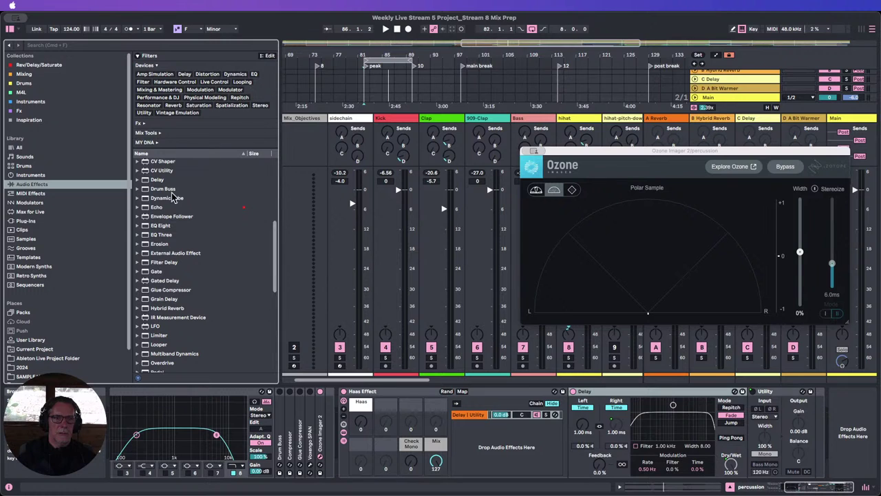
pyautogui.moveTo(158, 181); pyautogui.dragTo(280, 414)
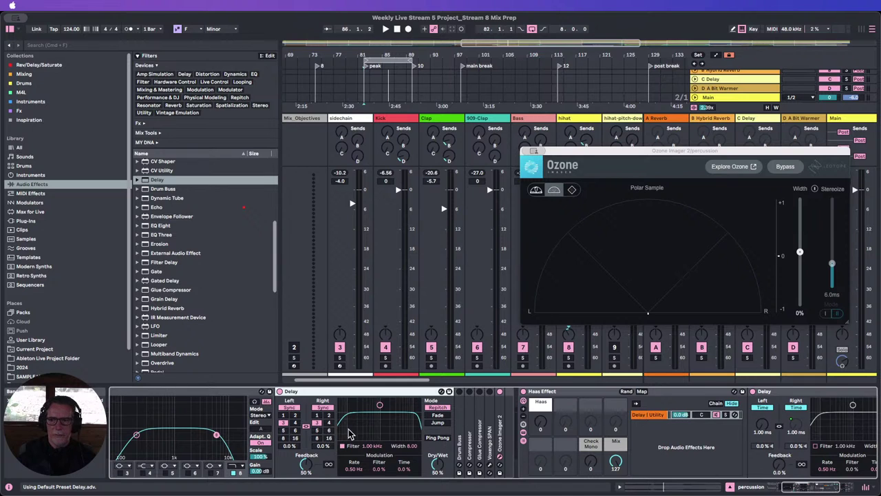
# Set the new Delay to unlinked time mode at 1.00 ms per side, 0% feedback, Fade mode and 100% dry/wet.
pyautogui.click(288, 408)
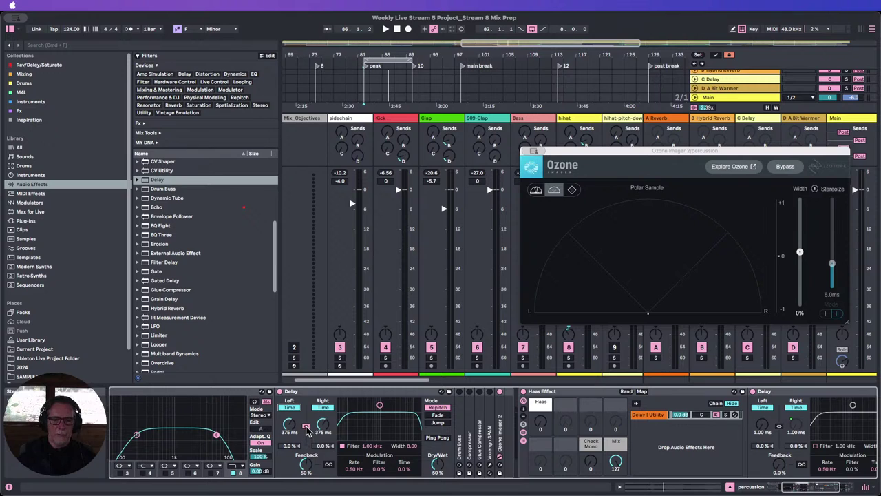
pyautogui.click(305, 428)
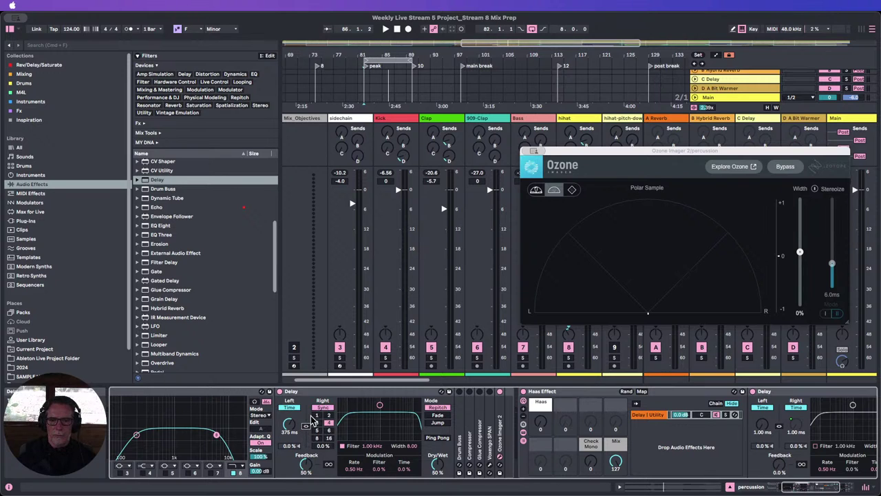
pyautogui.click(328, 408)
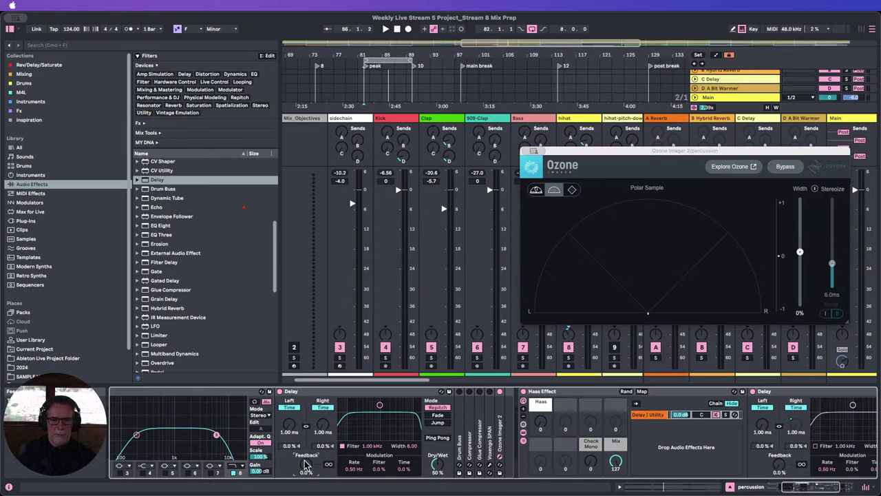
pyautogui.click(438, 415)
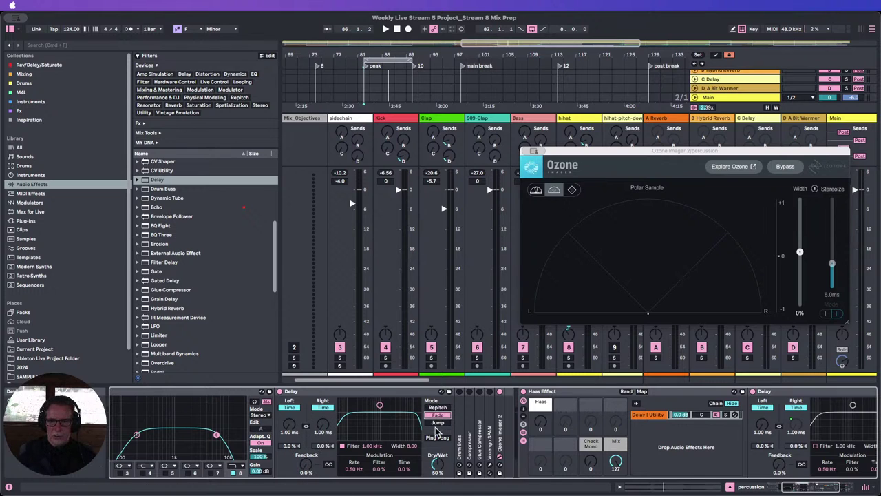
# Switch off the Haas Effect rack and collapse it, keeping the EQ Eight and new Delay in view.
pyautogui.moveTo(798, 486); pyautogui.dragTo(812, 486)
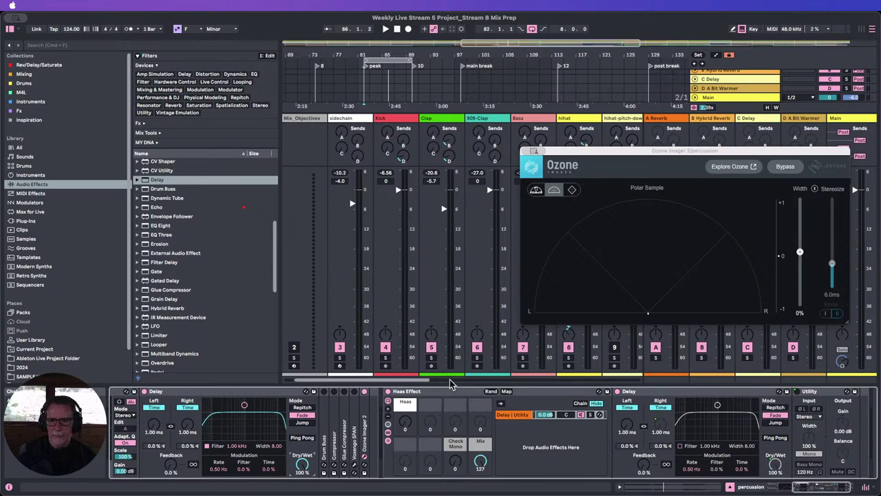
pyautogui.click(396, 398)
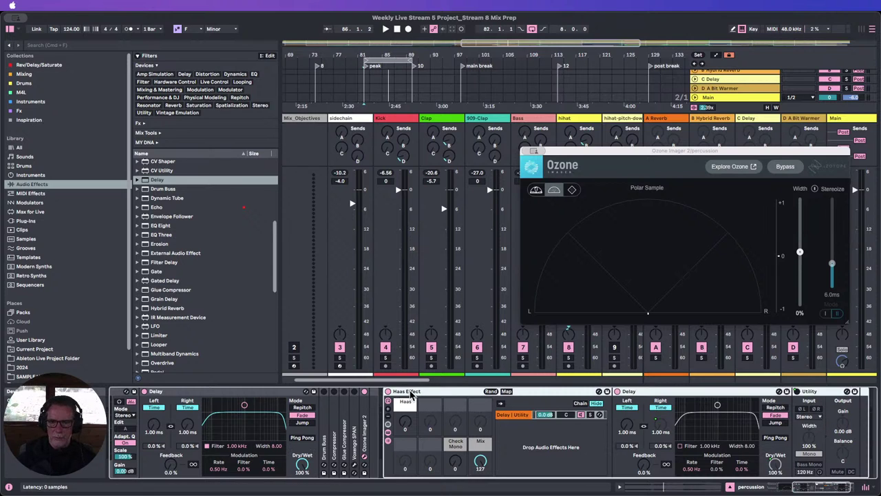
pyautogui.doubleClick(411, 392)
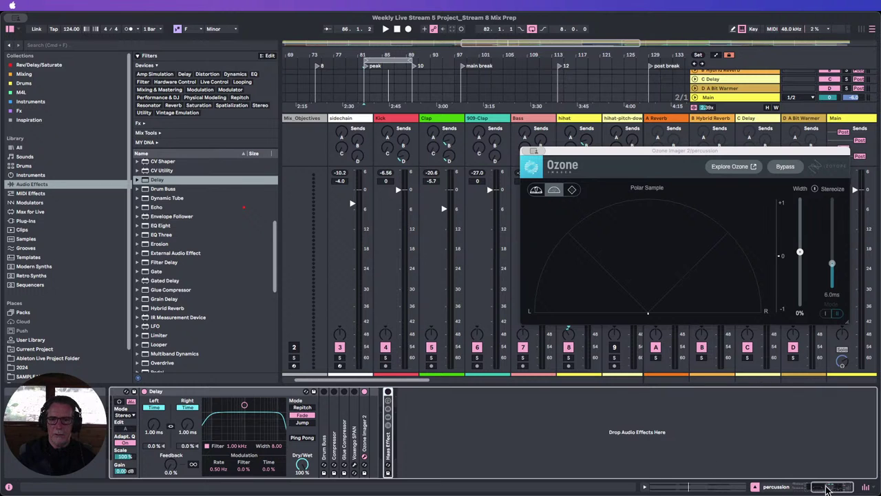
pyautogui.moveTo(827, 488); pyautogui.dragTo(812, 487)
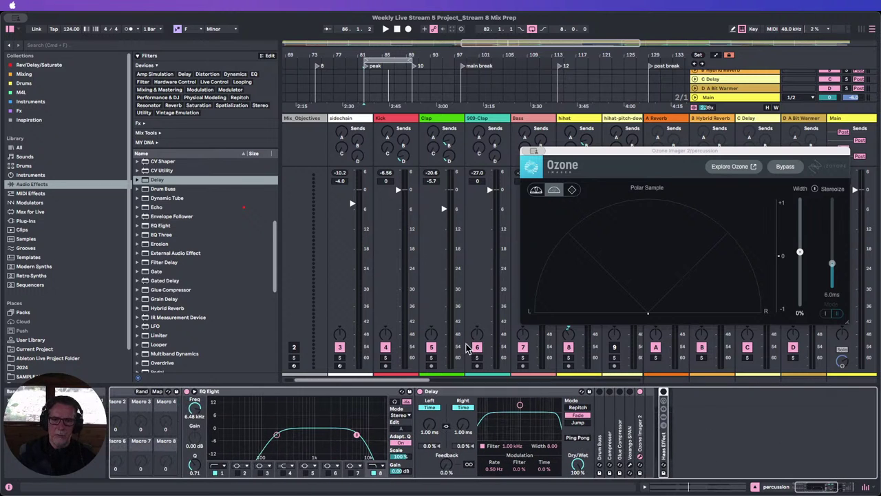
# Play the loop from the peak marker and move the Ozone Imager window clear of the mixer channels.
pyautogui.click(366, 69)
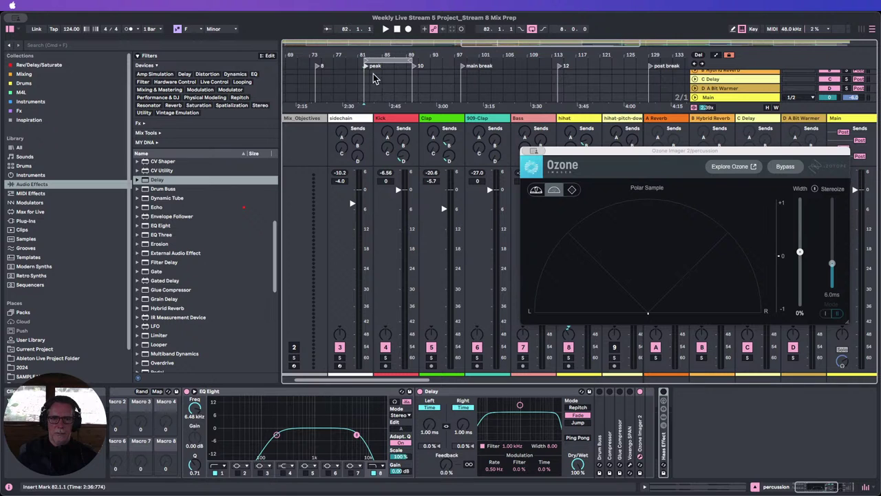
pyautogui.click(389, 28)
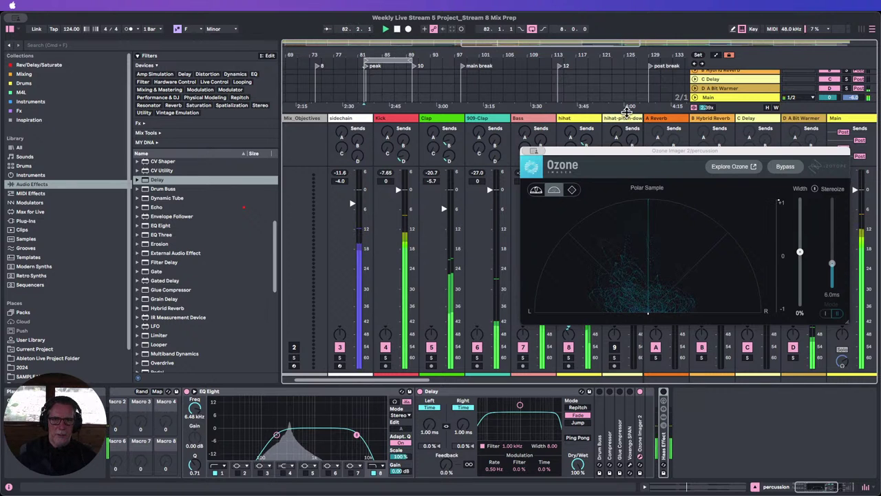
pyautogui.moveTo(637, 152); pyautogui.dragTo(338, 91)
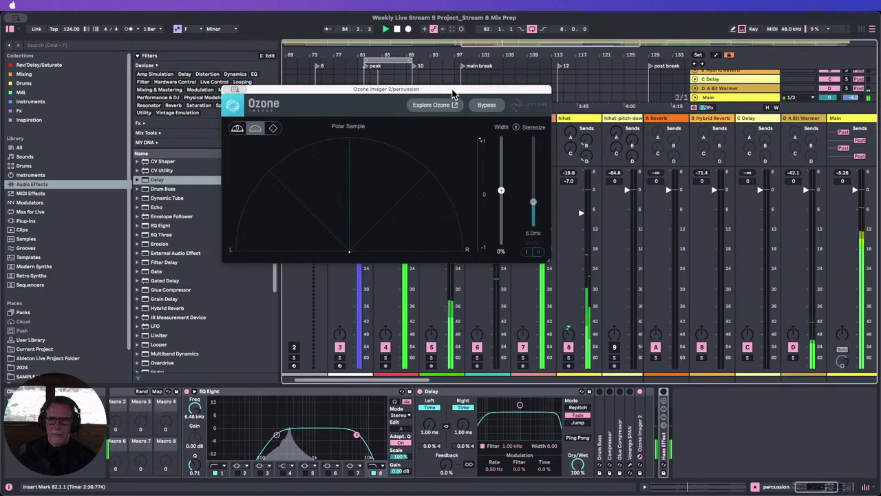
pyautogui.moveTo(454, 89); pyautogui.dragTo(257, 37)
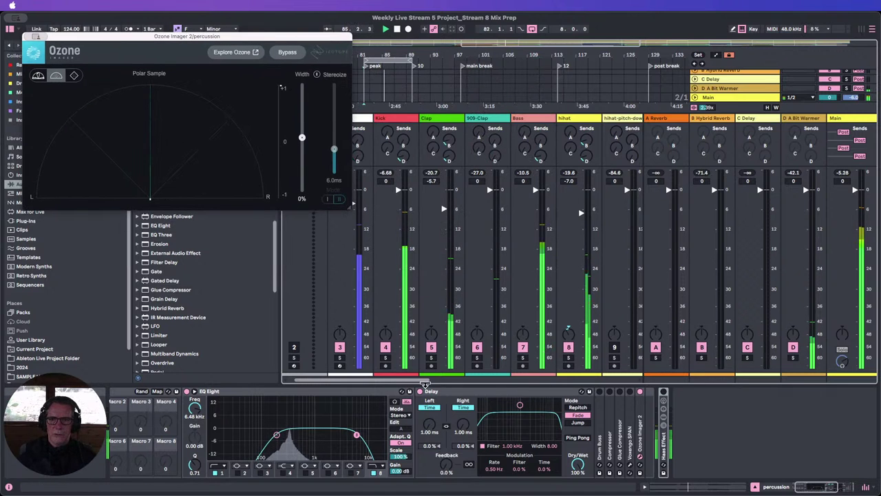
# Solo the percussion track and bring up its Ozone Imager 2 window to watch the stereo image.
pyautogui.moveTo(442, 378); pyautogui.dragTo(481, 378)
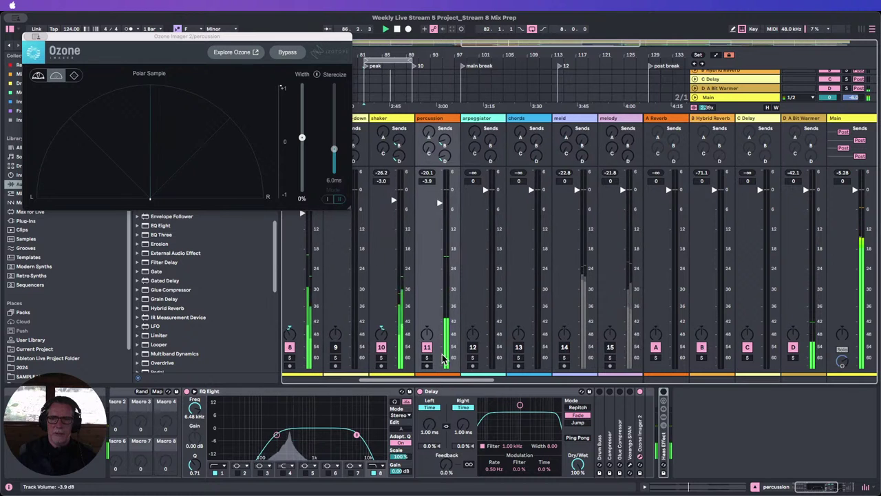
pyautogui.click(427, 357)
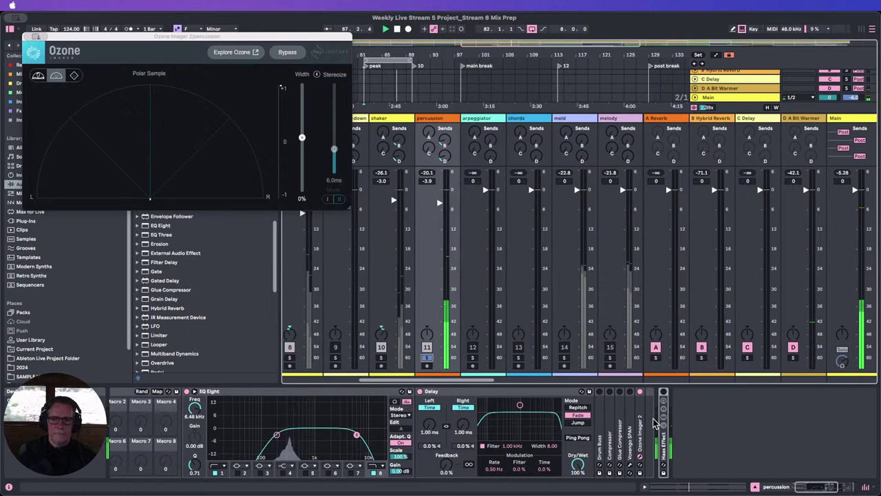
pyautogui.click(642, 461)
pyautogui.click(642, 458)
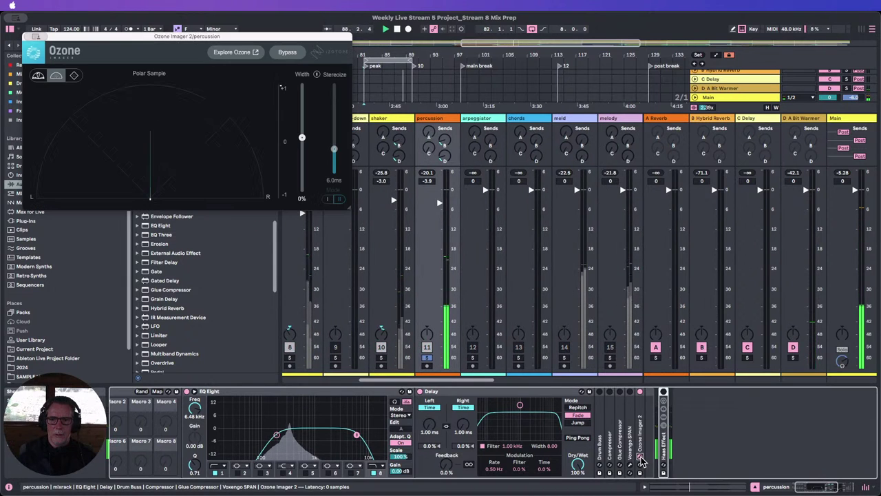
# Raise the percussion Delay's right time to 1.17 ms and compare the sound with the Delay bypassed and active.
pyautogui.click(465, 429)
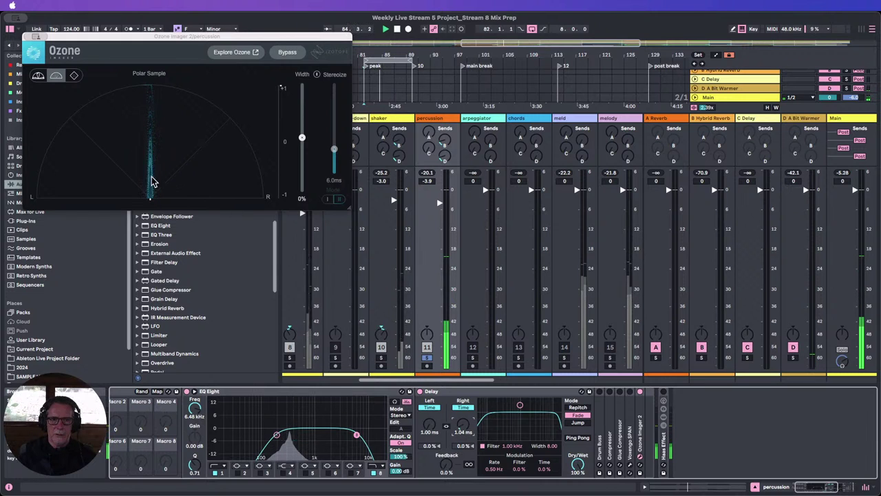
pyautogui.moveTo(464, 428); pyautogui.dragTo(465, 419)
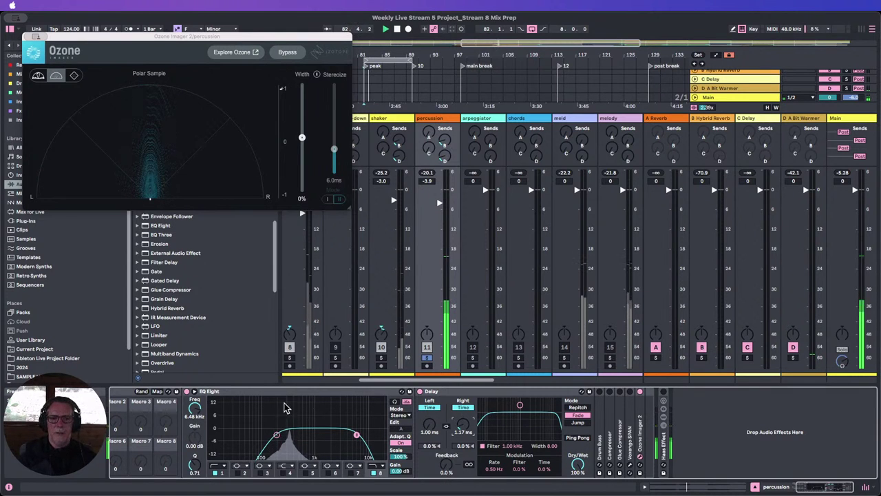
pyautogui.click(419, 392)
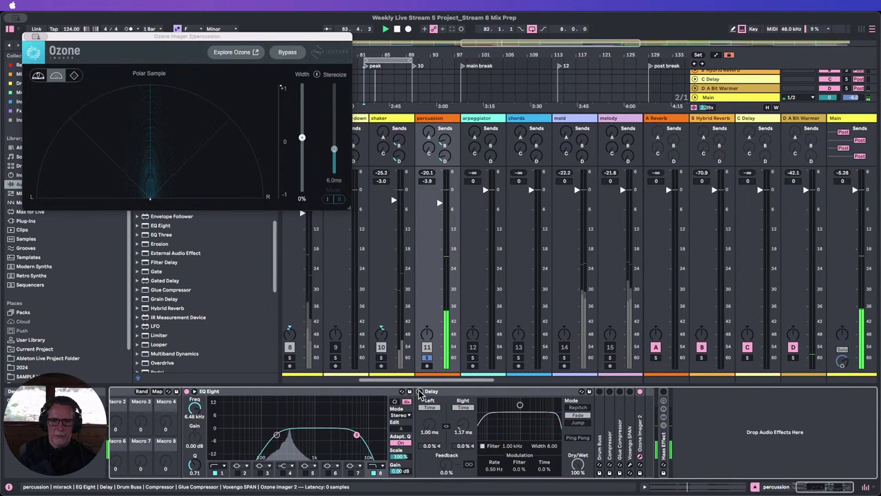
pyautogui.click(420, 392)
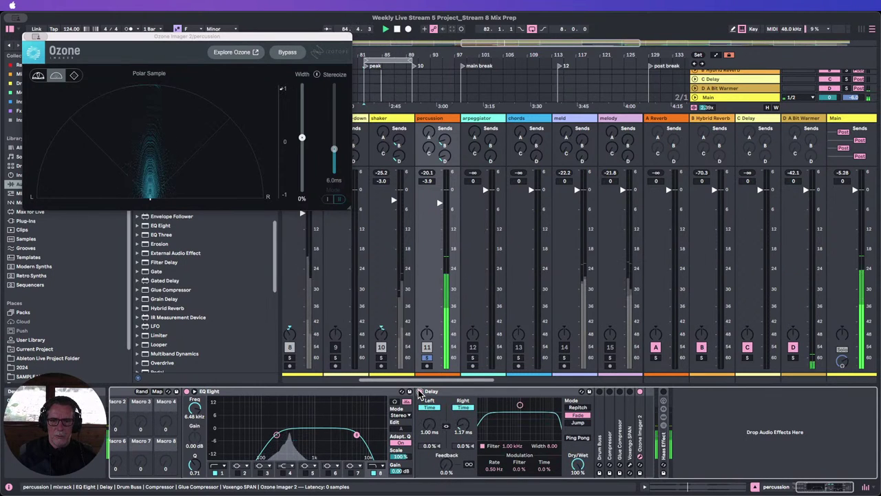
pyautogui.click(419, 392)
pyautogui.click(419, 392)
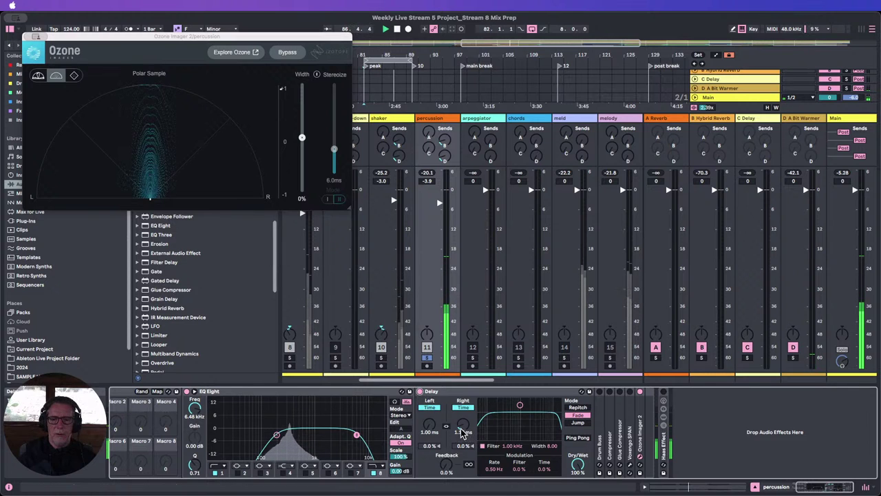
# Reduce the Delay's right time to 1.06 ms and compare the soloed percussion with and without the Delay.
pyautogui.moveTo(460, 427); pyautogui.dragTo(460, 430)
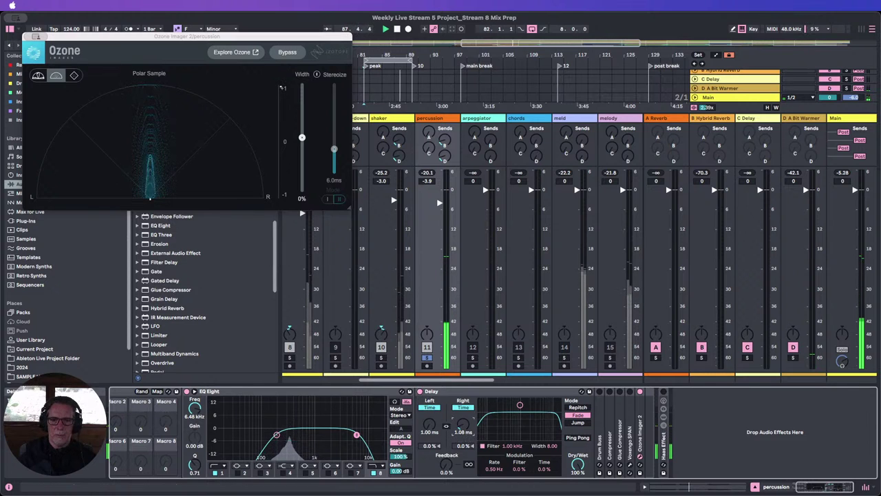
pyautogui.click(419, 392)
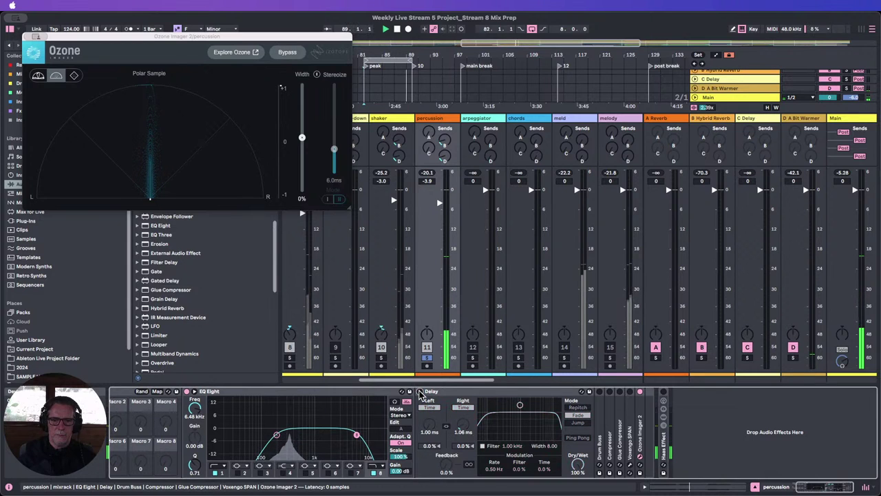
pyautogui.click(419, 392)
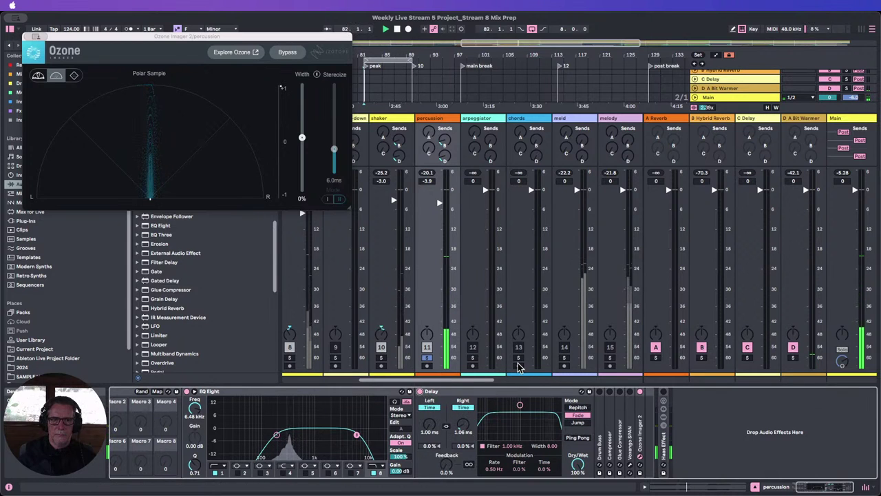
# Unsolo the percussion, close its Ozone Imager window and compare the Delay bypassed and active in the full mix.
pyautogui.click(427, 358)
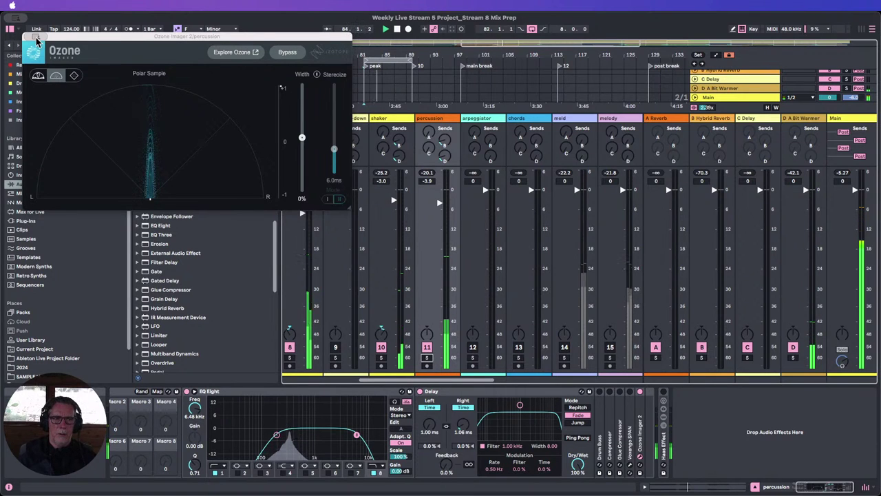
pyautogui.click(35, 37)
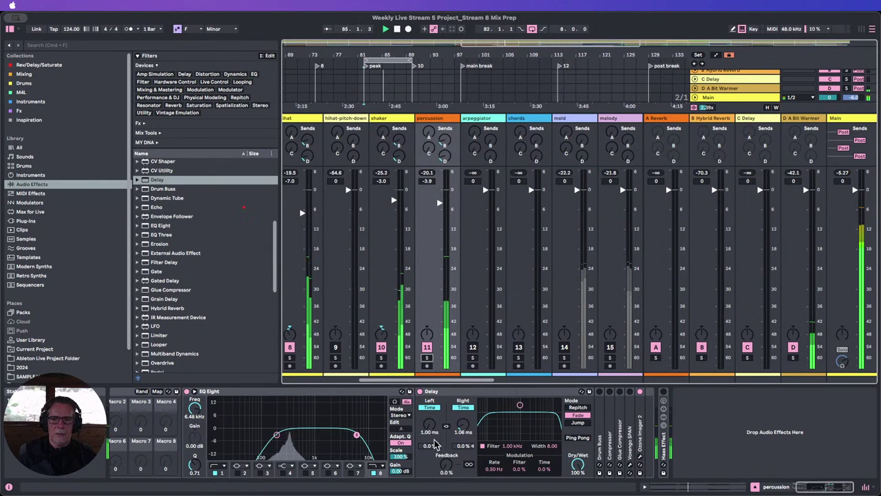
pyautogui.click(420, 391)
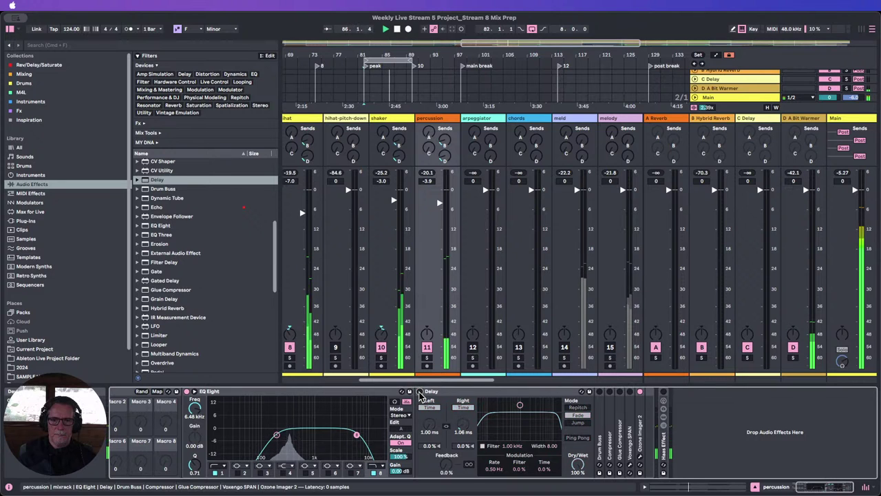
pyautogui.click(420, 391)
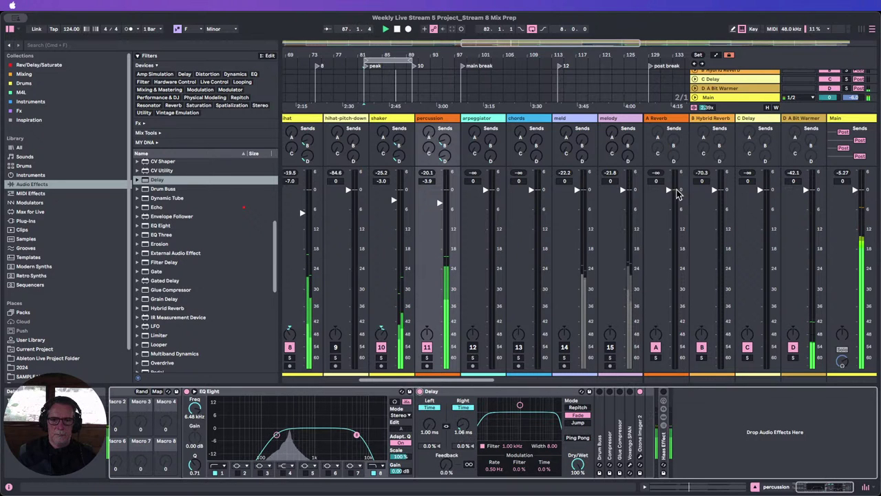
# Check the mix in mono with the Main track's Mono device and switch off its Ozone Imager and Voxengo SPAN.
pyautogui.click(838, 120)
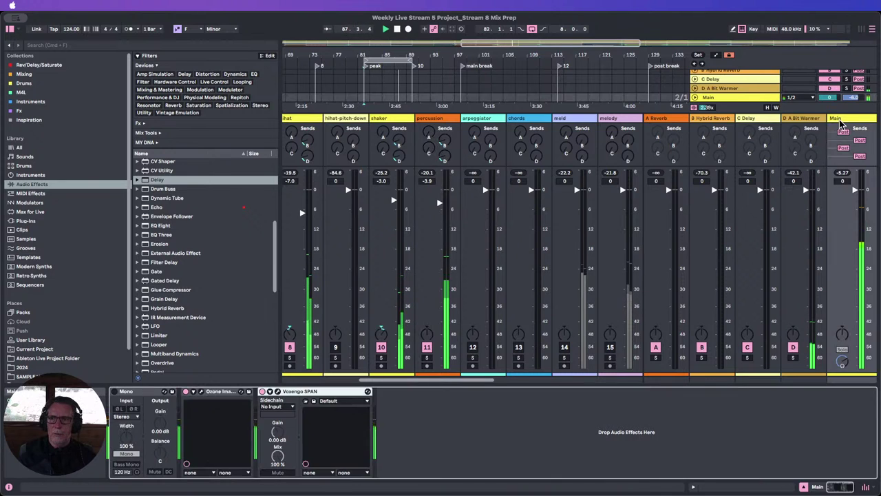
pyautogui.click(114, 391)
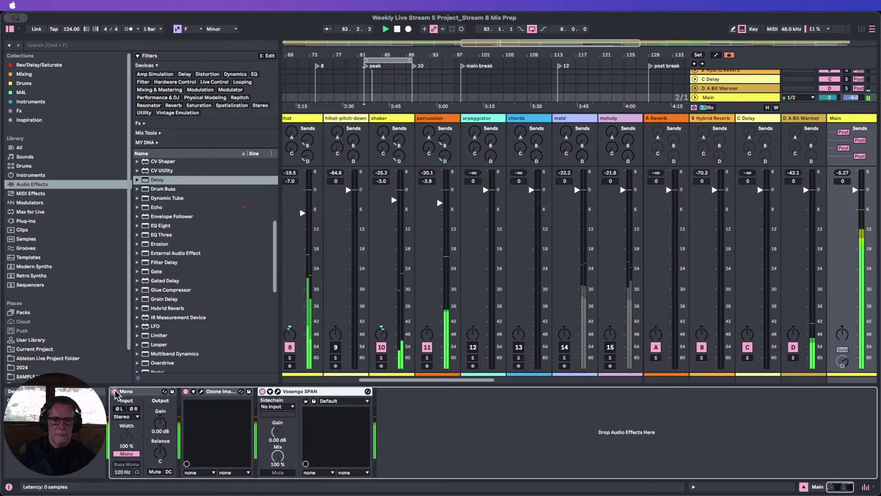
pyautogui.click(182, 394)
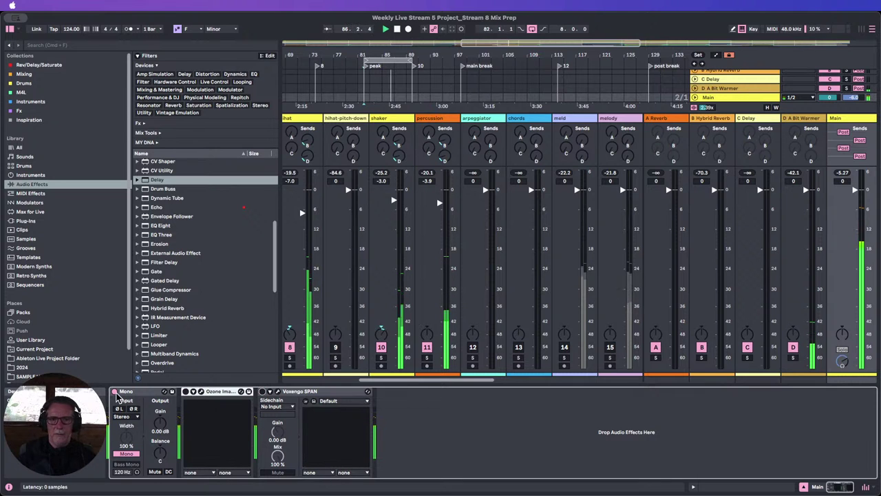
# Exaggerate the percussion Delay's right time to 17.1 ms and solo the track.
pyautogui.click(436, 117)
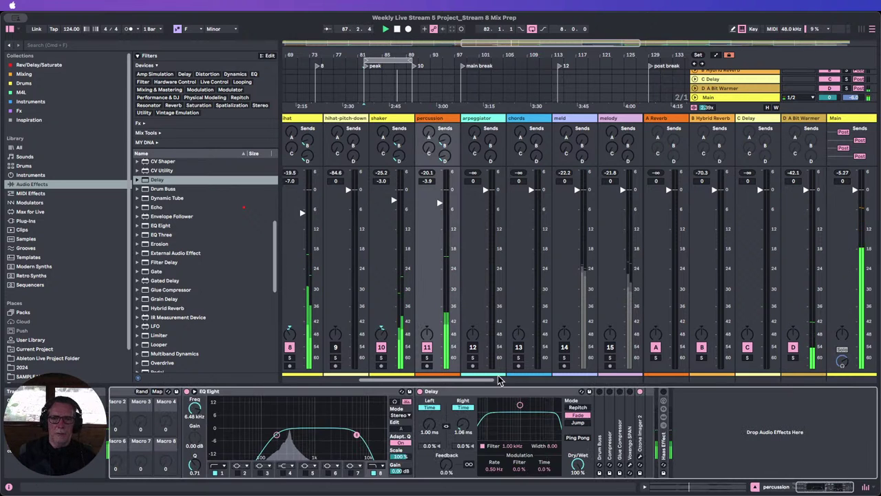
pyautogui.moveTo(463, 425); pyautogui.dragTo(463, 401)
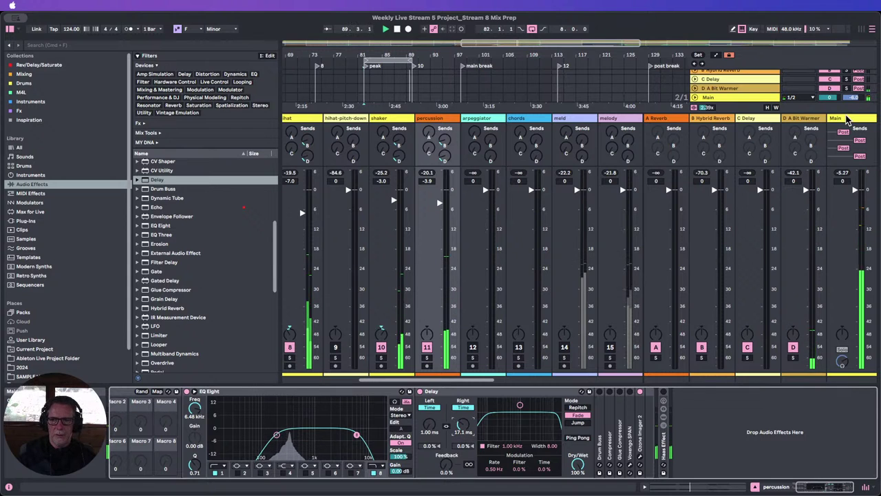
pyautogui.click(427, 357)
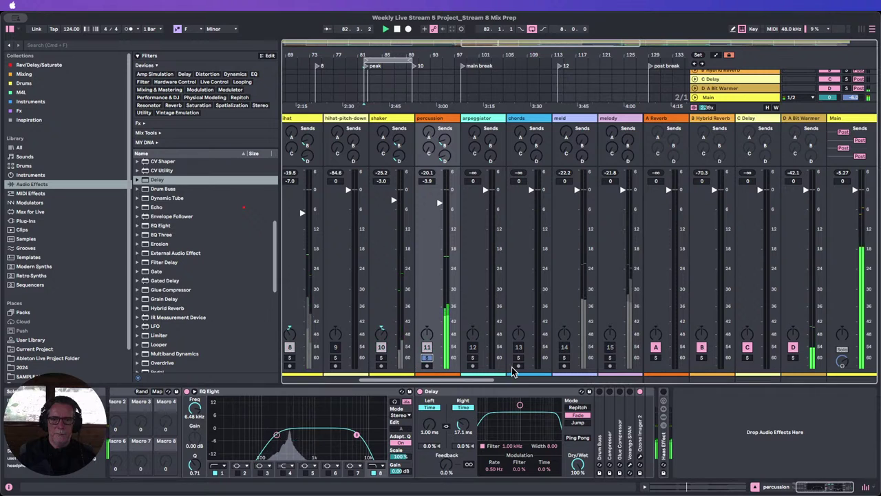
# Compare the soloed percussion in mono and stereo using the Mono device on the Main track.
pyautogui.click(847, 121)
pyautogui.click(847, 121)
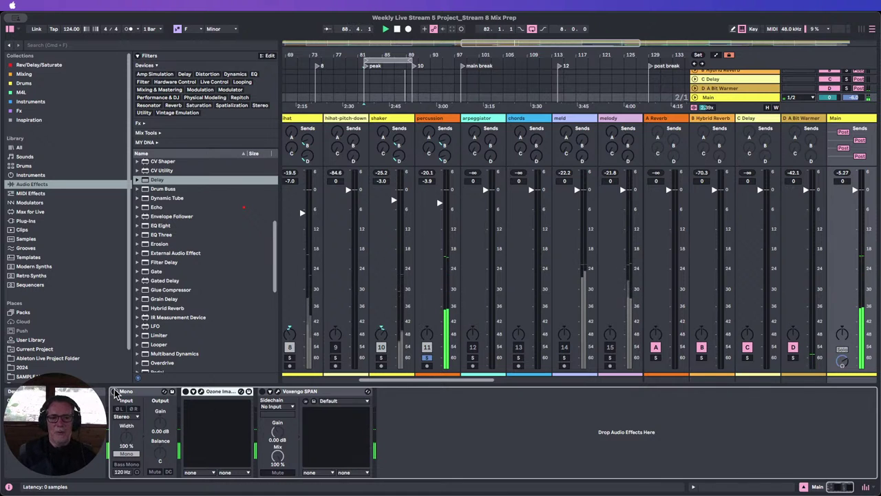
pyautogui.click(115, 392)
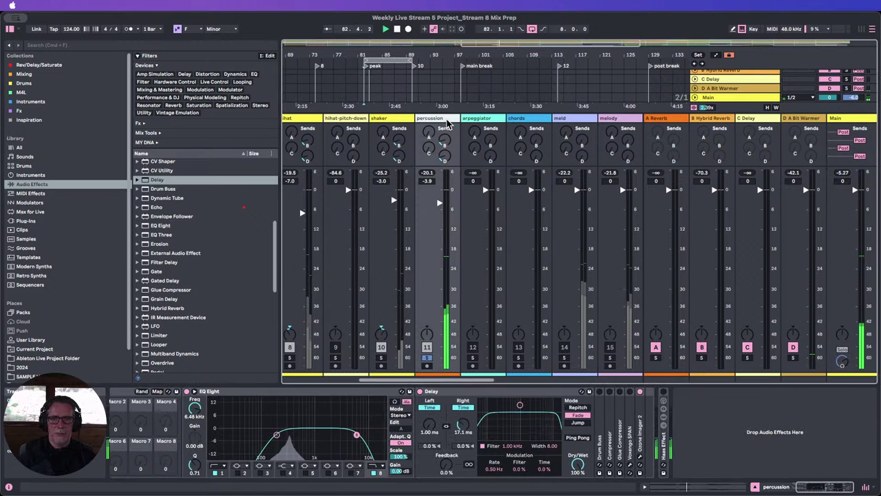
# Set the percussion Delay's right time to 1.12 ms and bring up the track's Ozone Imager 2 window.
pyautogui.click(455, 207)
pyautogui.moveTo(462, 425); pyautogui.dragTo(463, 469)
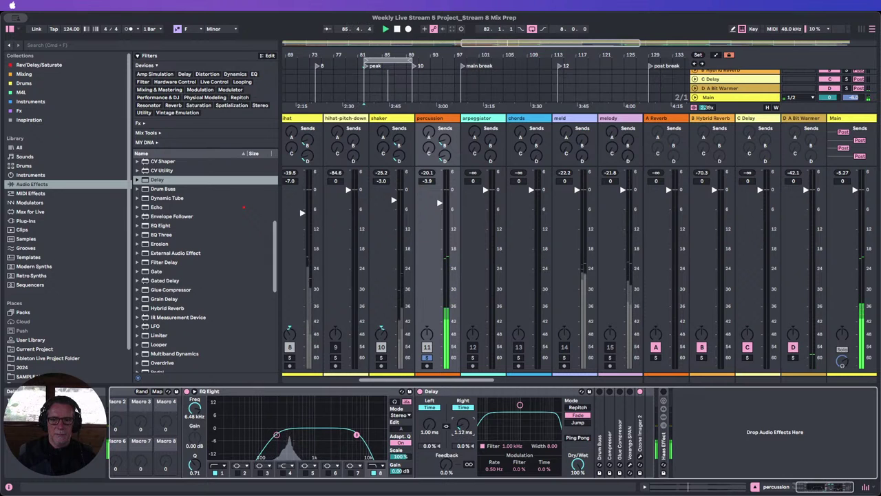
pyautogui.click(641, 456)
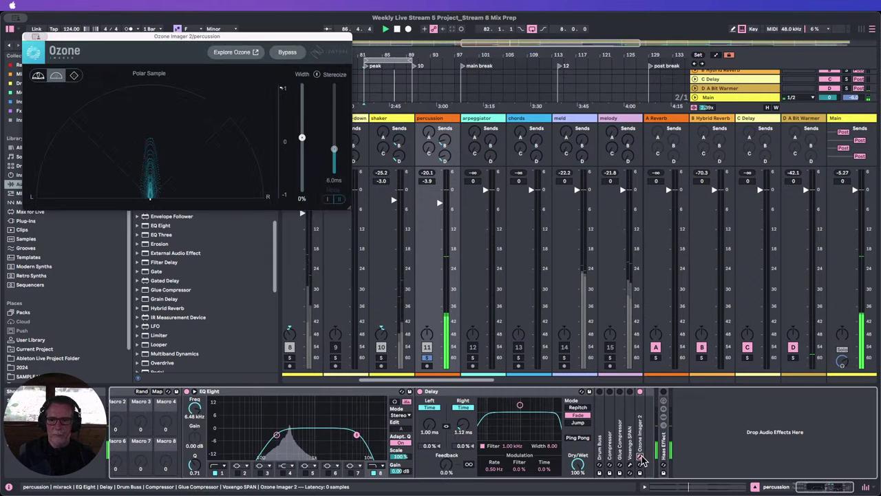
# Show the Main track's devices, unsolo the percussion and close the Ozone Imager window.
pyautogui.click(848, 119)
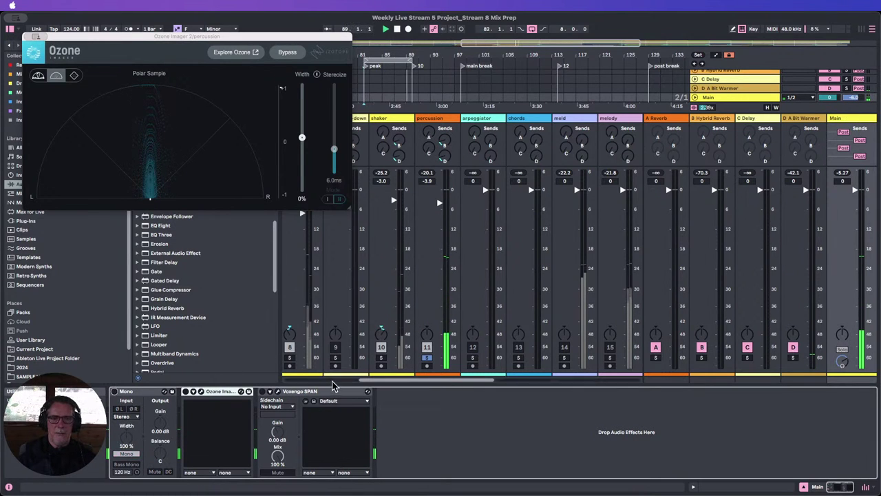
pyautogui.click(427, 357)
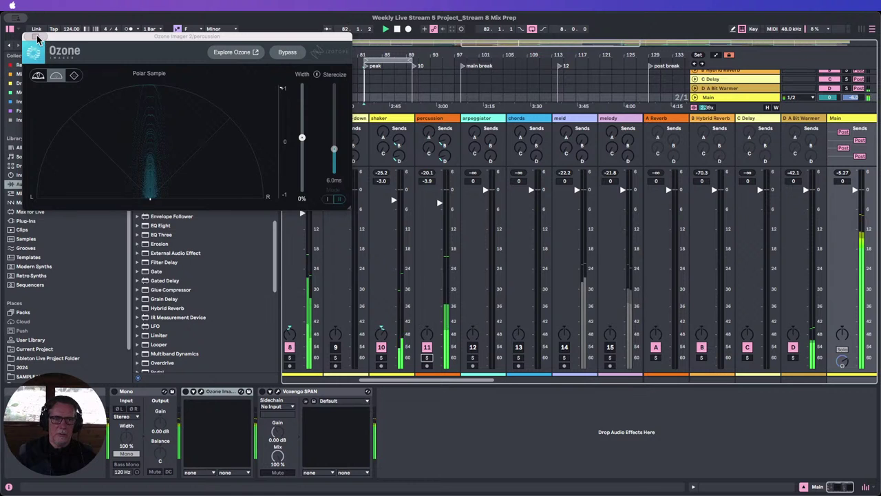
pyautogui.click(29, 36)
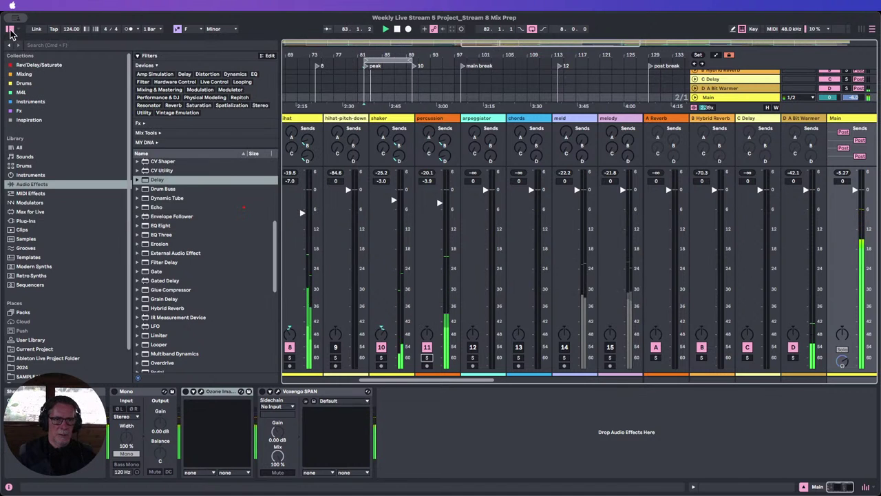
# Hide the browser, bring the first mixer tracks into view and mute and unmute the shaker to hear its contribution.
pyautogui.click(11, 29)
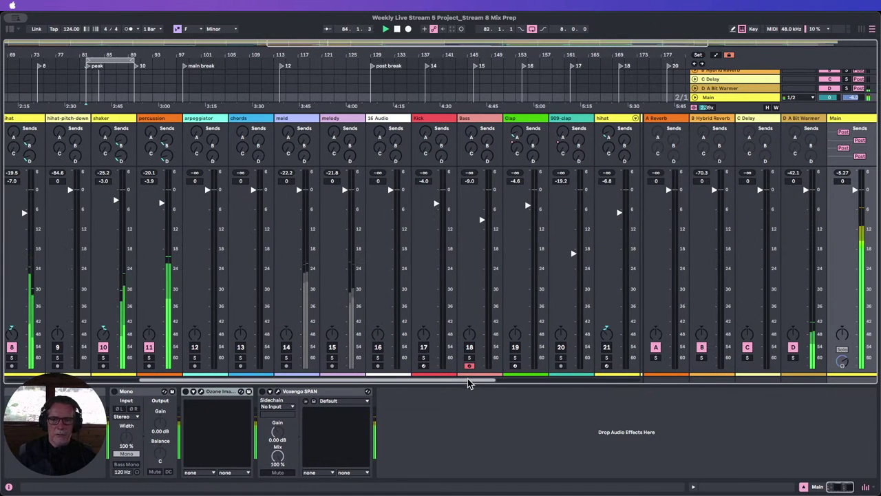
pyautogui.moveTo(468, 380); pyautogui.dragTo(328, 365)
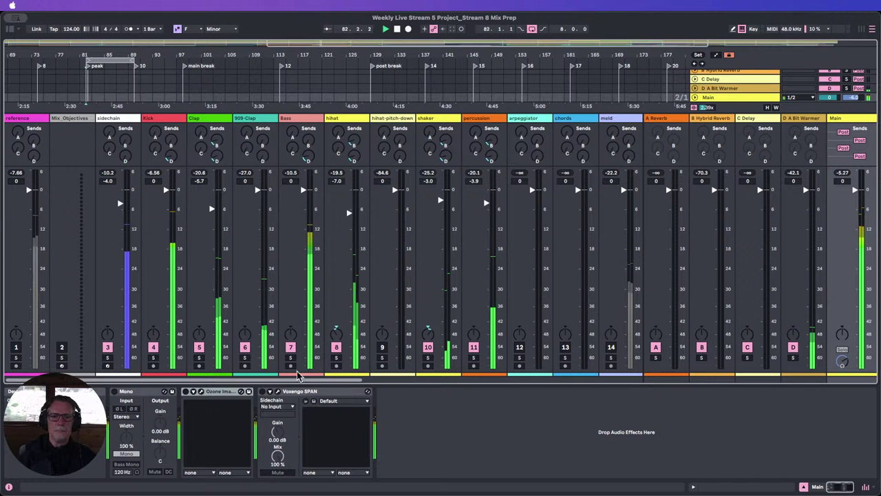
pyautogui.click(428, 347)
pyautogui.click(428, 347)
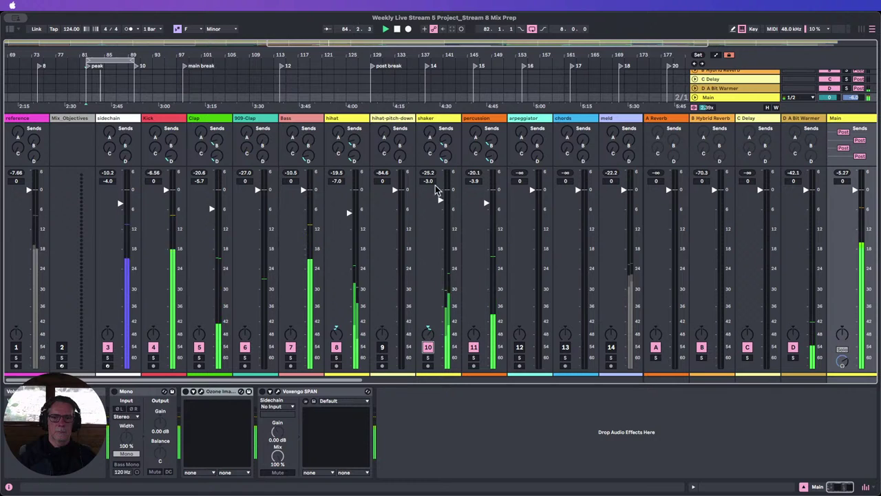
# Select the shaker track and bring up its EQ Eight with the enlarged curve display.
pyautogui.doubleClick(428, 120)
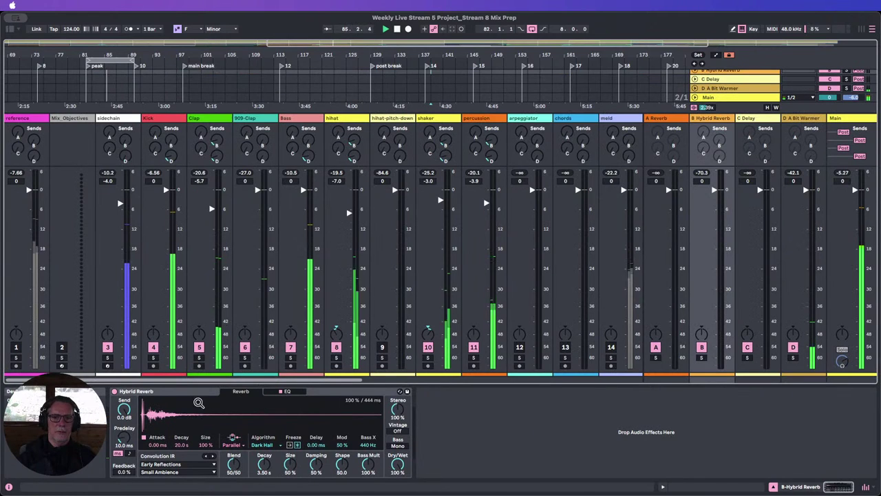
pyautogui.doubleClick(423, 119)
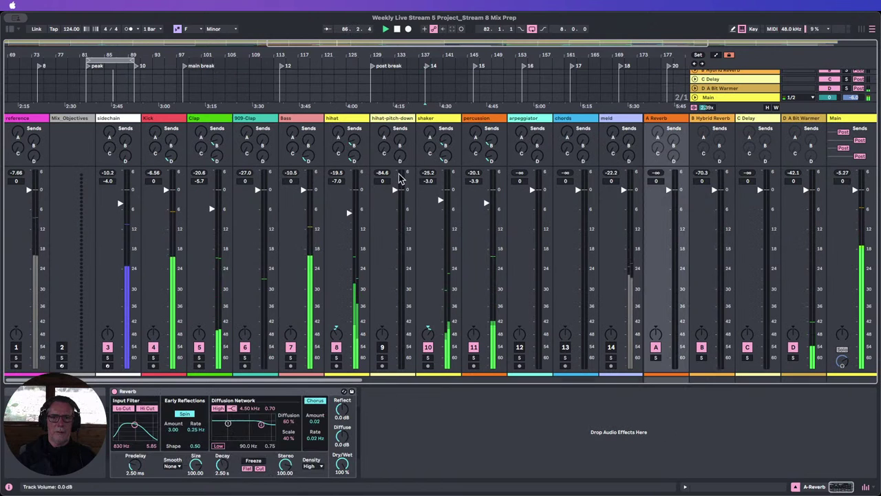
pyautogui.doubleClick(440, 122)
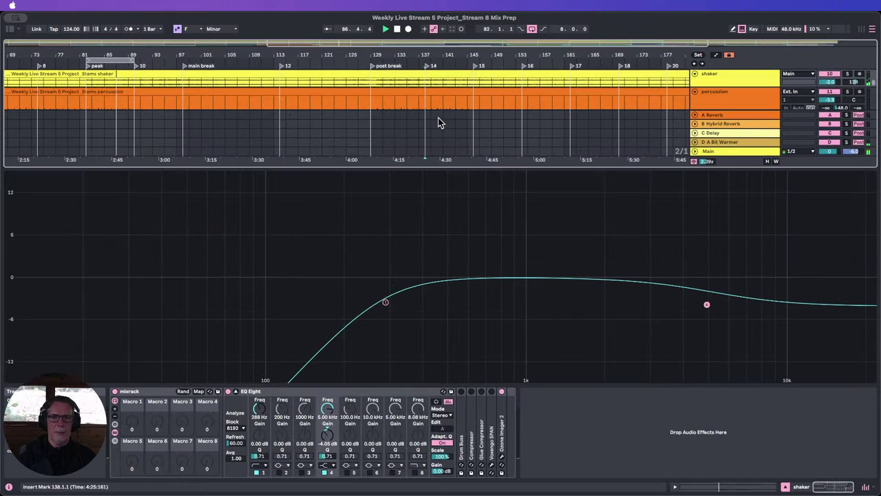
# Set band 4 of the shaker's EQ Eight to -3.57 dB at about 7.3 kHz, comparing the EQ bypassed and active.
pyautogui.click(228, 392)
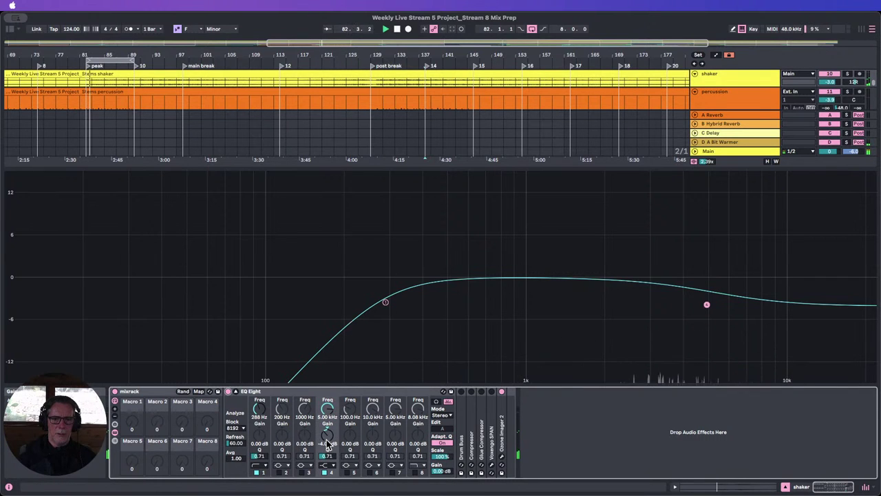
pyautogui.moveTo(328, 434); pyautogui.dragTo(330, 404)
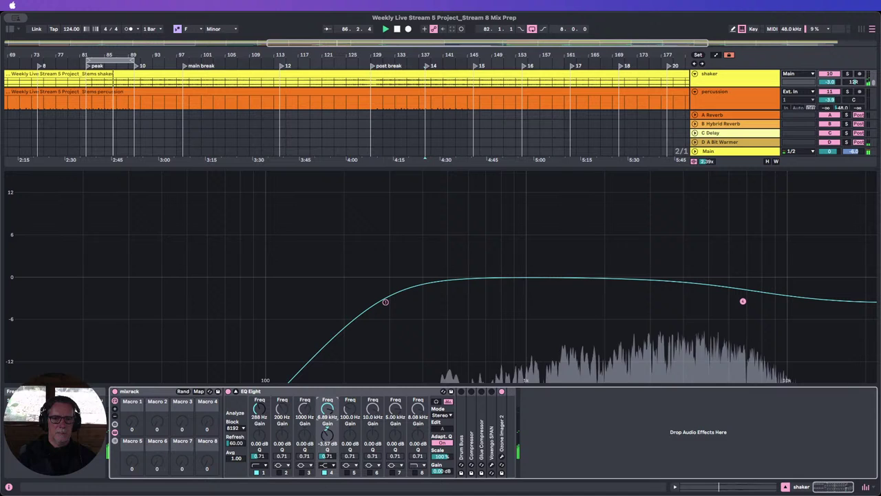
pyautogui.click(228, 391)
pyautogui.click(228, 392)
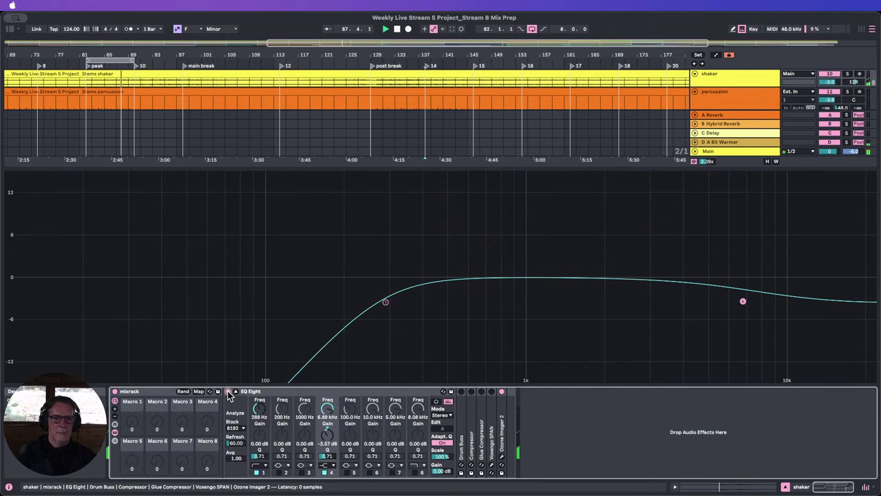
pyautogui.moveTo(331, 411); pyautogui.dragTo(331, 410)
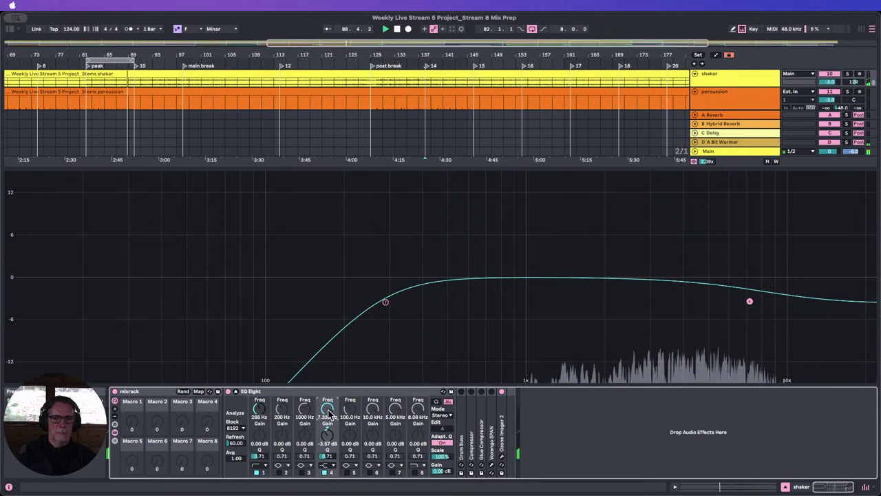
# Set the frequency of band 4 in the shaker's EQ Eight to 8.80 kHz, compare the EQ bypassed and active, and collapse the device.
pyautogui.click(228, 392)
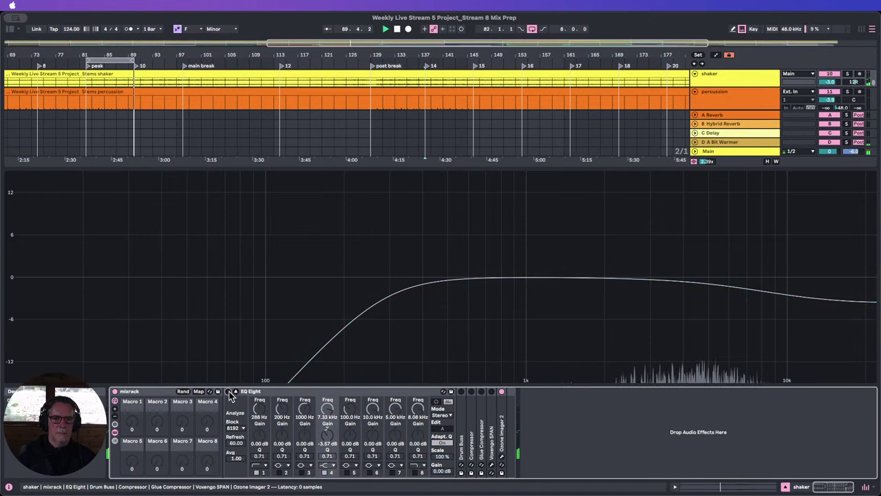
pyautogui.click(229, 392)
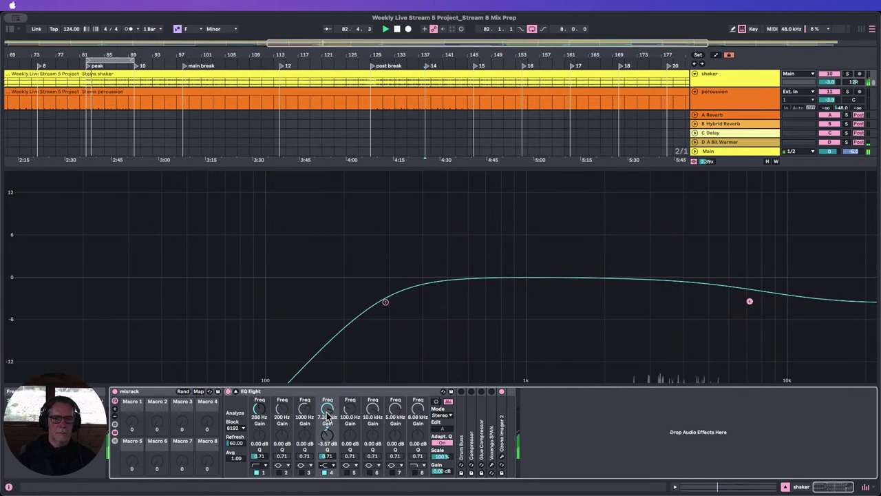
pyautogui.moveTo(328, 409); pyautogui.dragTo(329, 413)
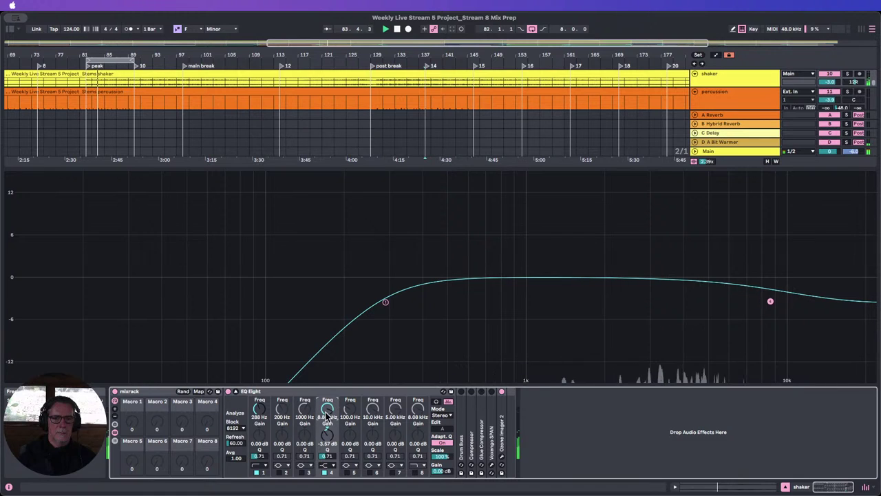
pyautogui.click(229, 392)
pyautogui.click(229, 392)
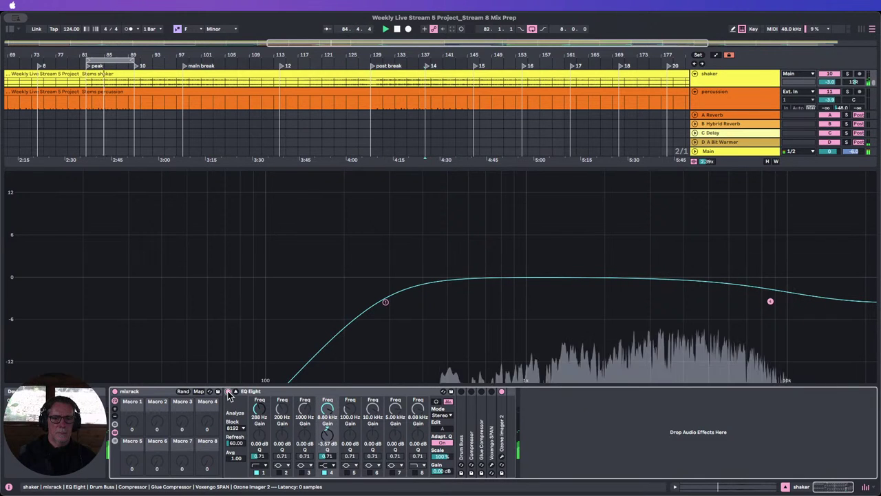
pyautogui.click(228, 392)
pyautogui.click(228, 392)
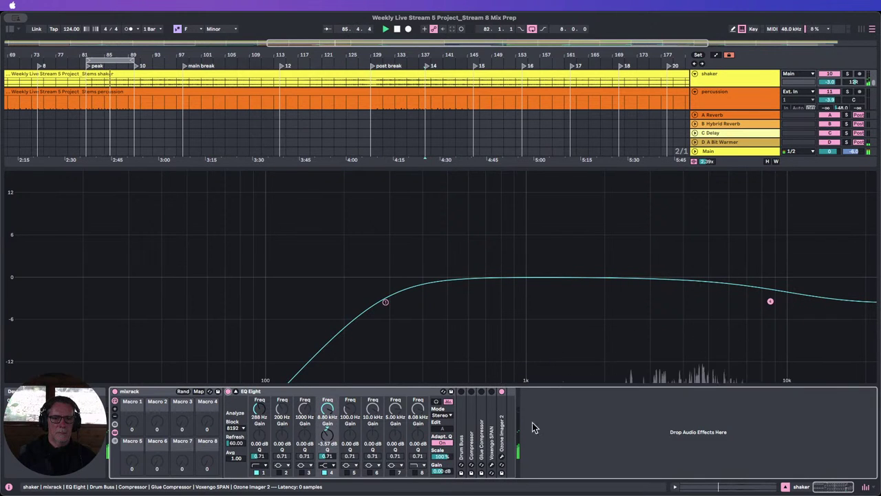
pyautogui.doubleClick(313, 393)
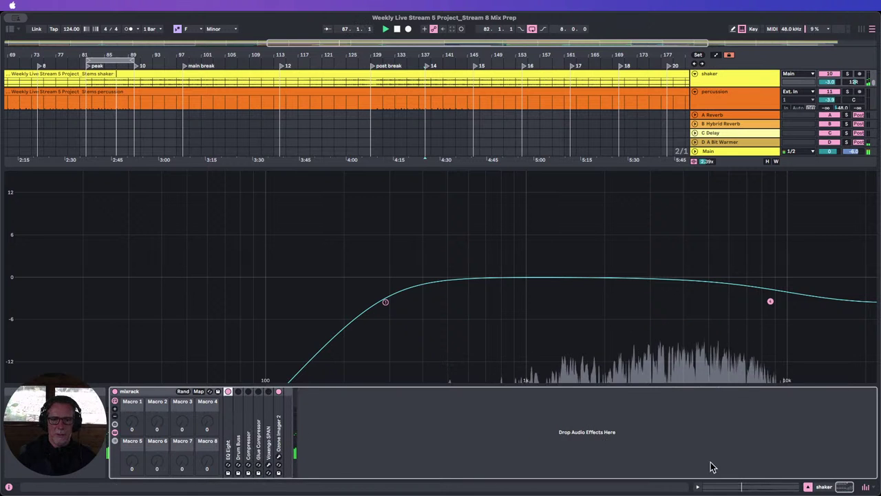
# Hide the device view, mute the percussion, shaker, clap and hihat stems, and unmute the meld stem.
pyautogui.click(808, 486)
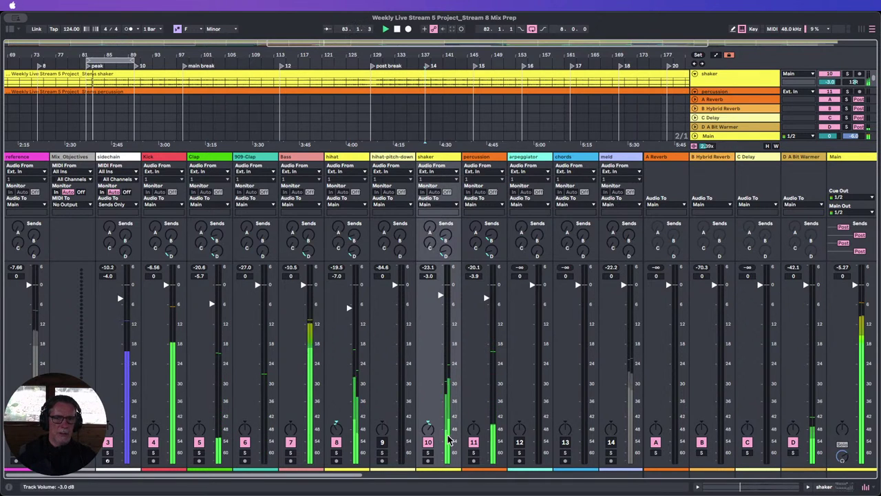
pyautogui.click(474, 442)
pyautogui.click(428, 442)
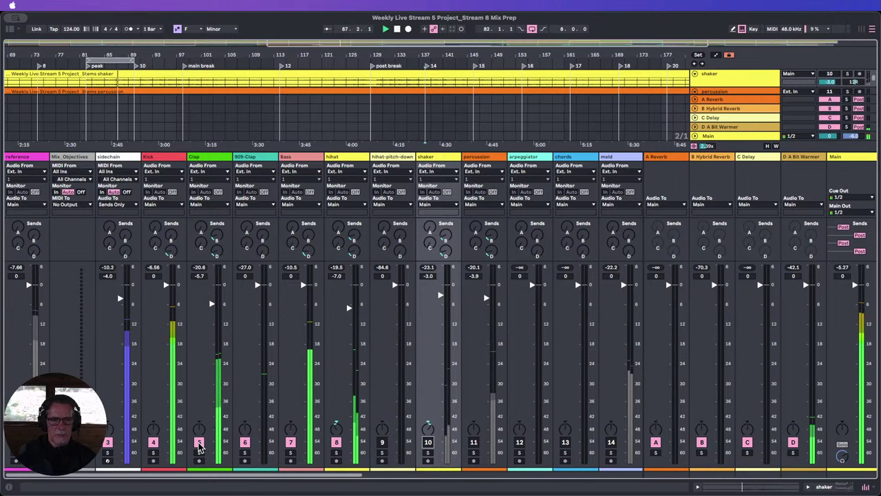
pyautogui.click(199, 442)
pyautogui.click(336, 442)
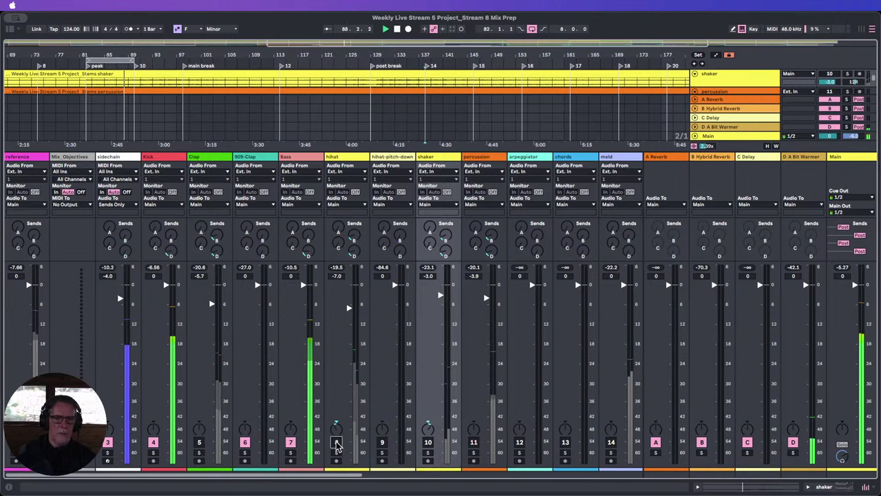
pyautogui.click(611, 442)
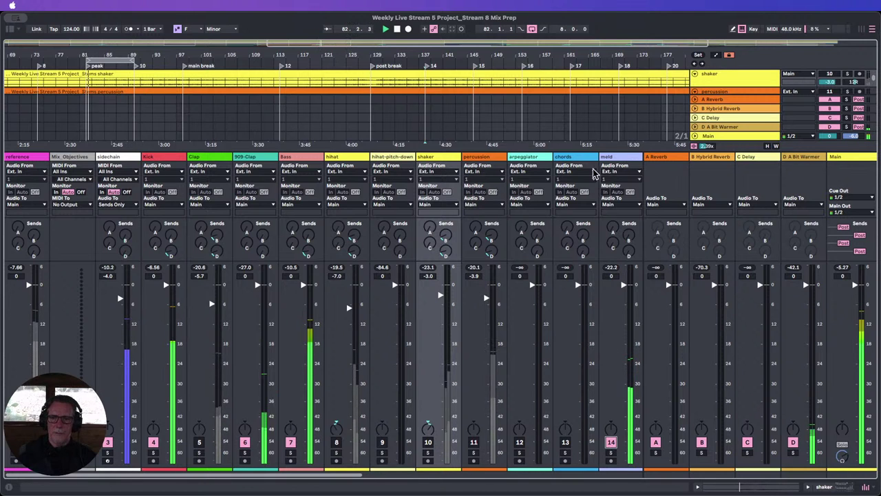
# Hide the mixer and examine the enlarged MIDI percussion track below the stems around the peak section.
pyautogui.press('super+alt+m')
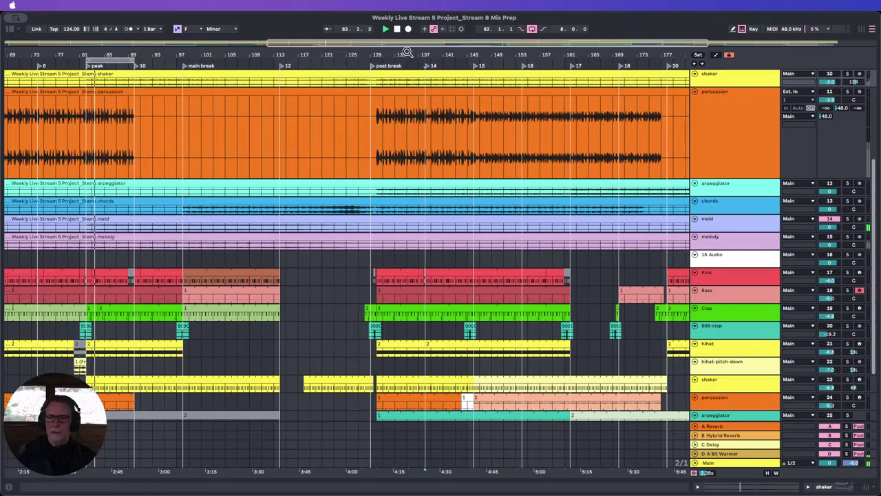
pyautogui.moveTo(423, 58); pyautogui.dragTo(420, 47)
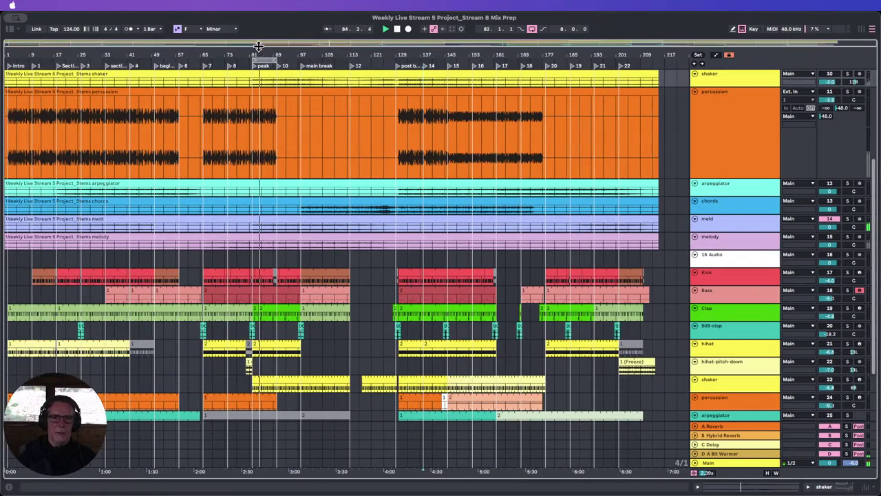
pyautogui.moveTo(256, 53); pyautogui.dragTo(455, 258)
pyautogui.scroll(-3, 452, 251)
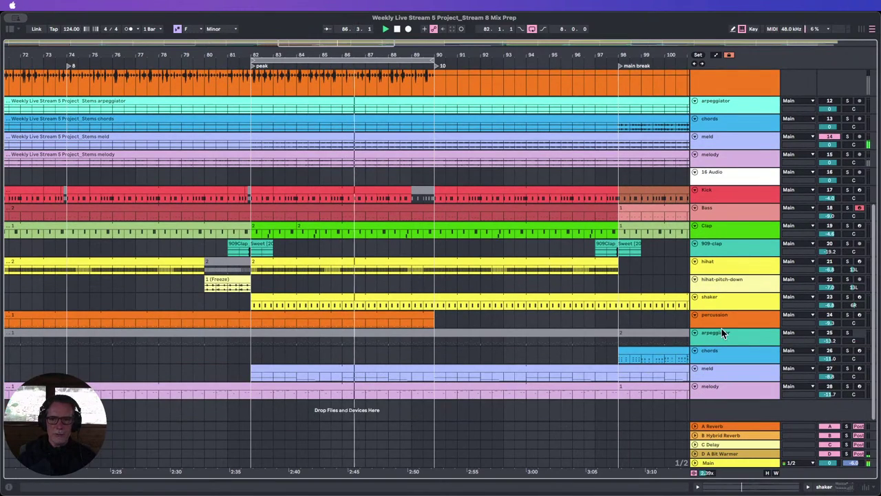
pyautogui.moveTo(721, 327); pyautogui.dragTo(710, 399)
pyautogui.scroll(-2, 509, 317)
pyautogui.scroll(9, 518, 316)
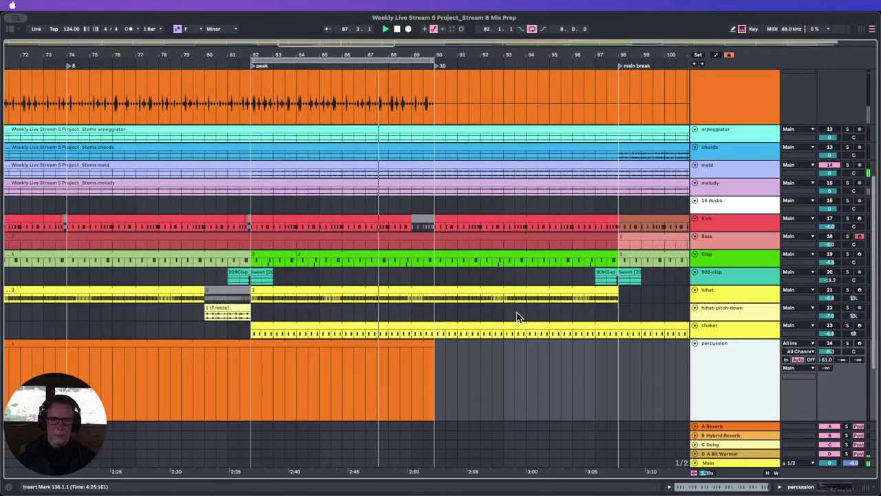
# Shorten the loop that starts at the peak marker to a length of 2.2.0, ending at 84.3.1.
pyautogui.moveTo(265, 54); pyautogui.dragTo(265, 88)
pyautogui.scroll(3, 385, 241)
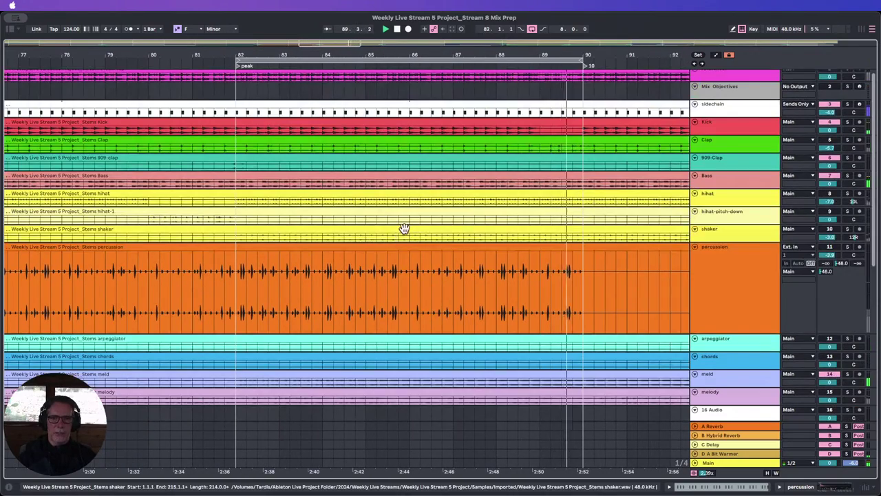
pyautogui.scroll(-2, 402, 244)
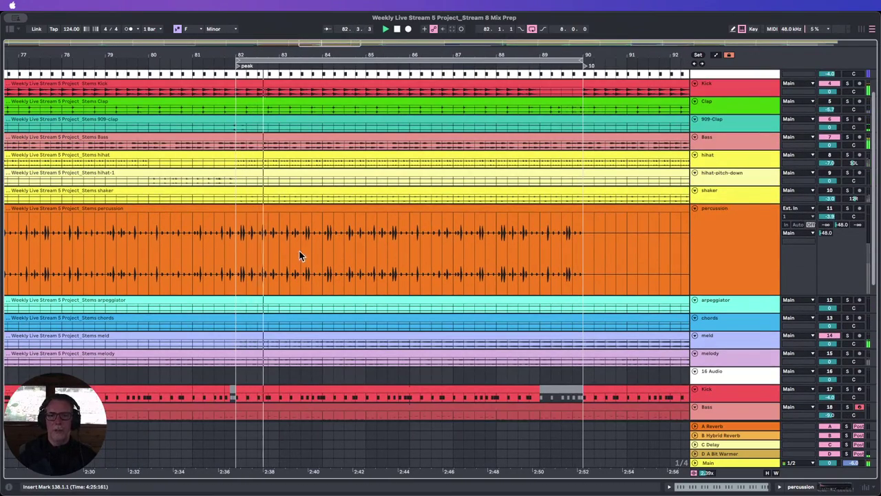
pyautogui.moveTo(583, 65); pyautogui.dragTo(339, 84)
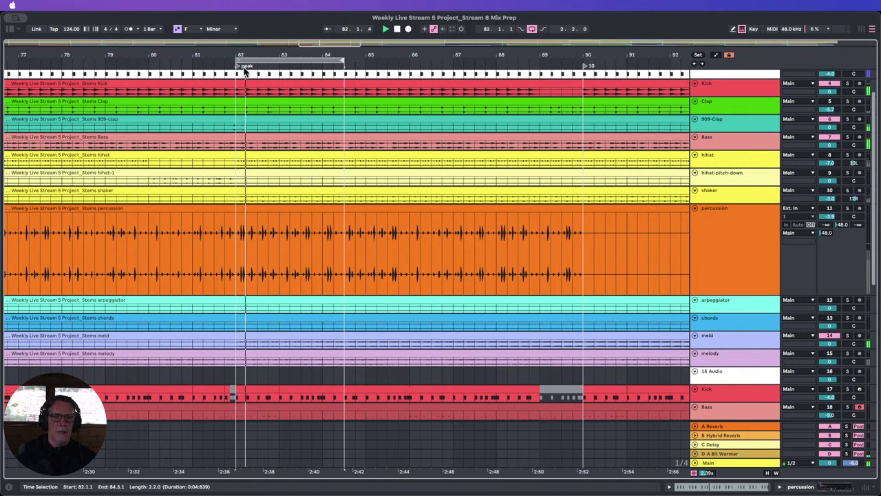
pyautogui.moveTo(246, 53); pyautogui.dragTo(251, 80)
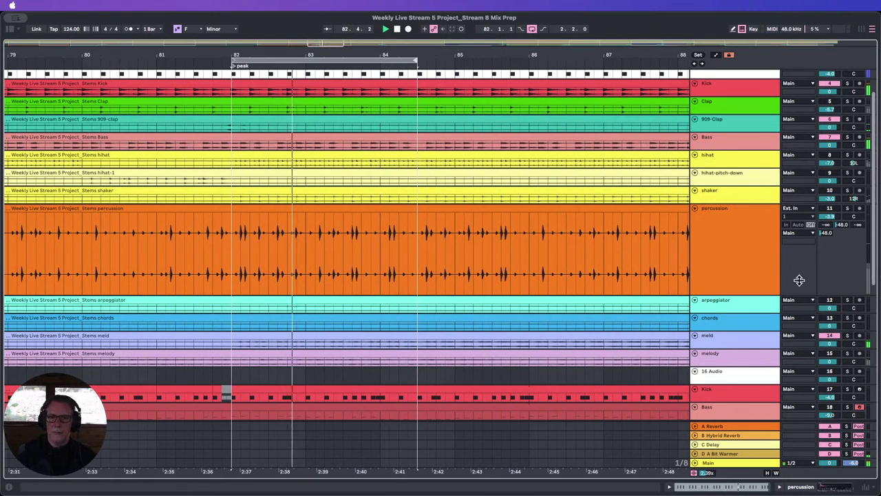
# Bring the mixer back, mute the meld stem and unmute the percussion stem.
pyautogui.press('super+alt+m')
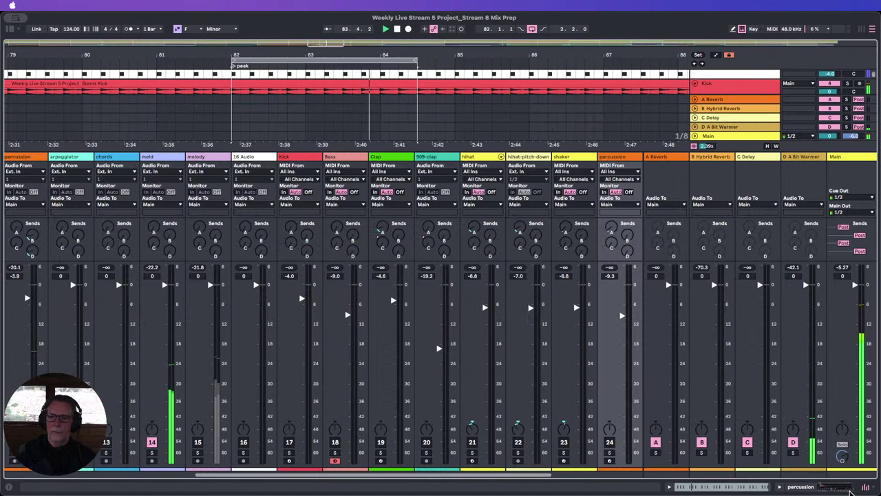
pyautogui.click(152, 442)
pyautogui.moveTo(417, 477); pyautogui.dragTo(315, 473)
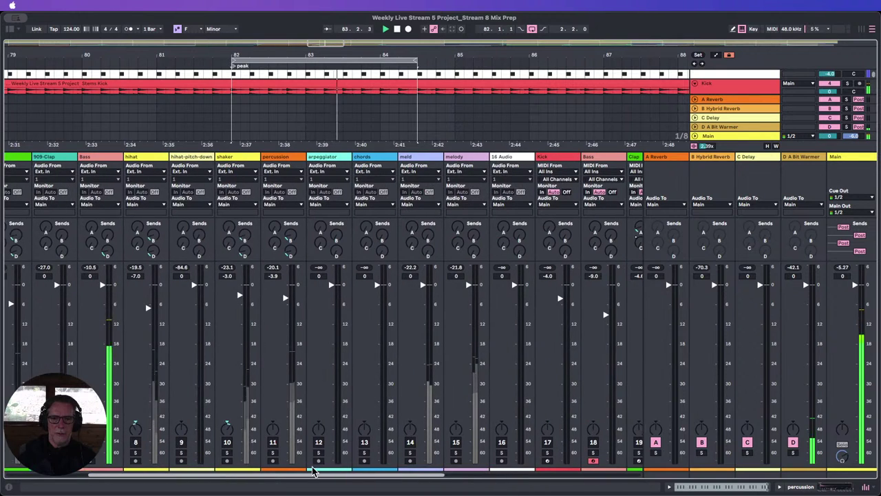
pyautogui.click(274, 442)
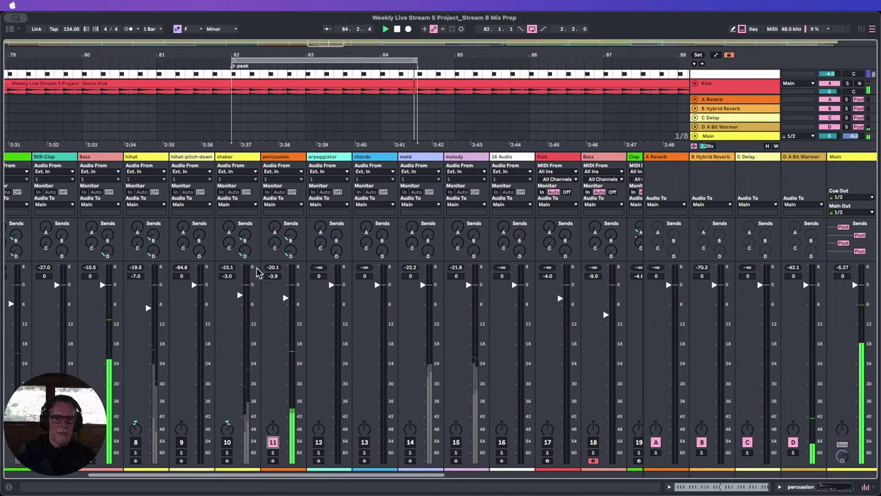
# Enable the percussion's Glue Compressor with its threshold at -29.2 dB and move it between EQ Eight and Delay.
pyautogui.doubleClick(281, 161)
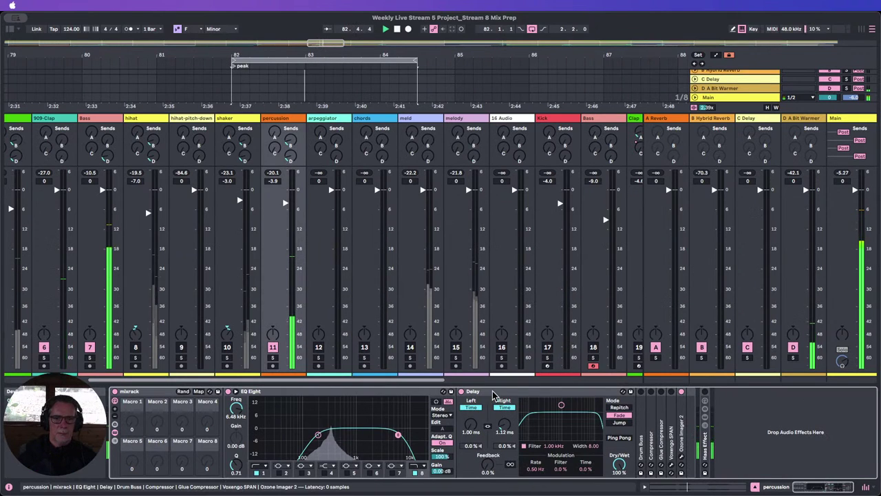
pyautogui.doubleClick(387, 392)
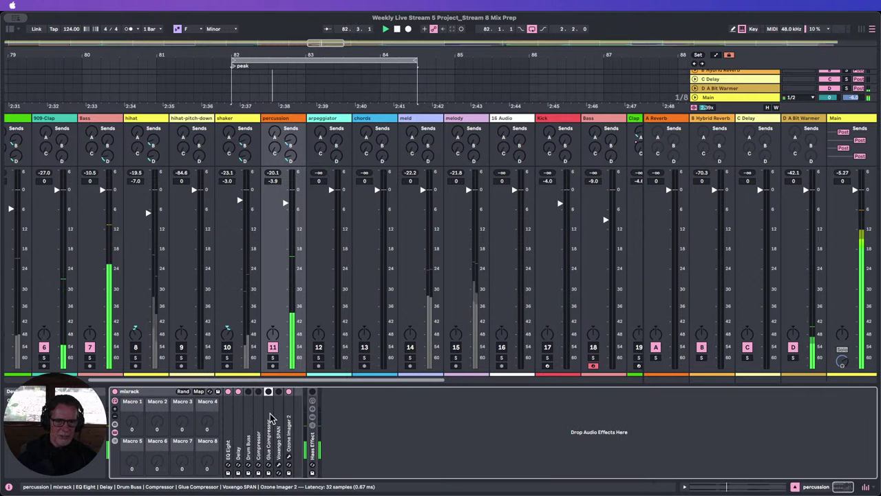
pyautogui.doubleClick(269, 403)
pyautogui.moveTo(319, 456)
pyautogui.mouseDown()
pyautogui.moveTo(319, 475)
pyautogui.moveTo(319, 460)
pyautogui.mouseUp()
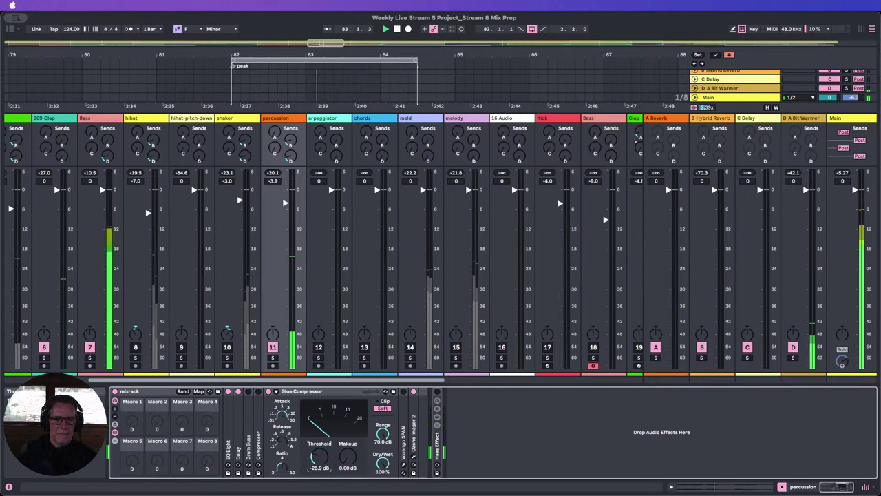
pyautogui.moveTo(325, 392); pyautogui.dragTo(236, 404)
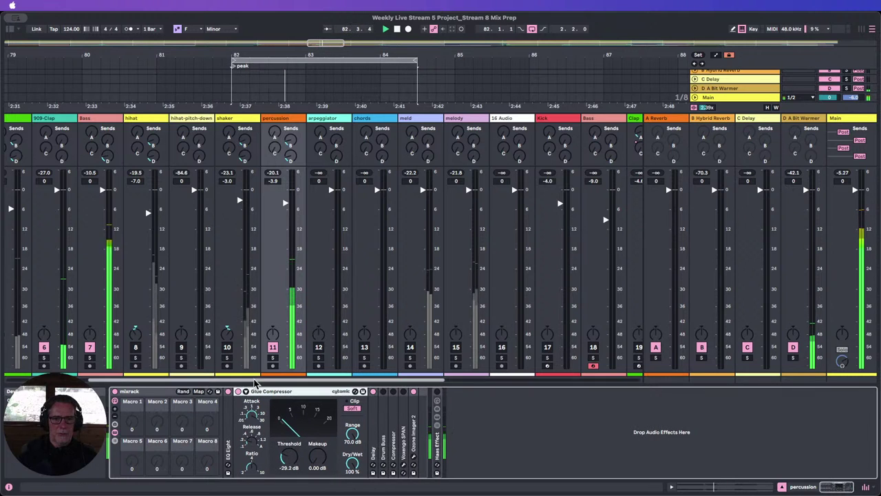
pyautogui.click(254, 417)
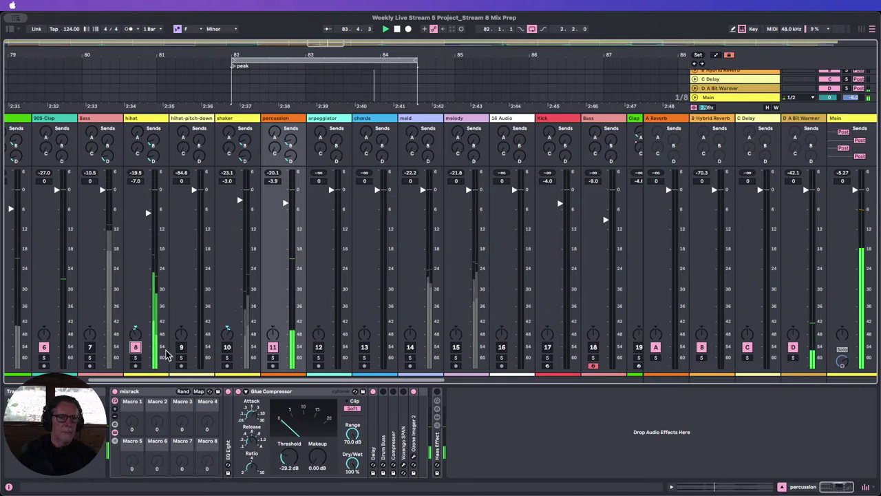
# Mute the bass, unmute the hihat and shaker stems, and compare the percussion's Glue Compressor bypassed and active.
pyautogui.click(227, 347)
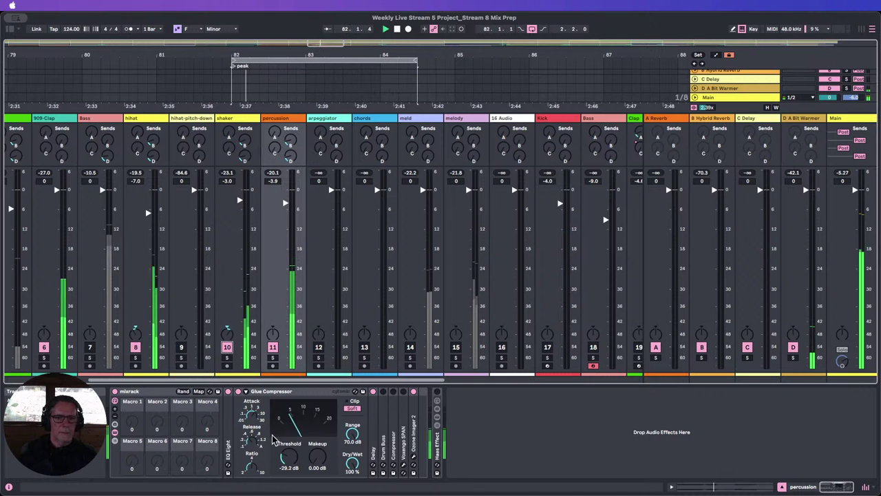
pyautogui.click(238, 391)
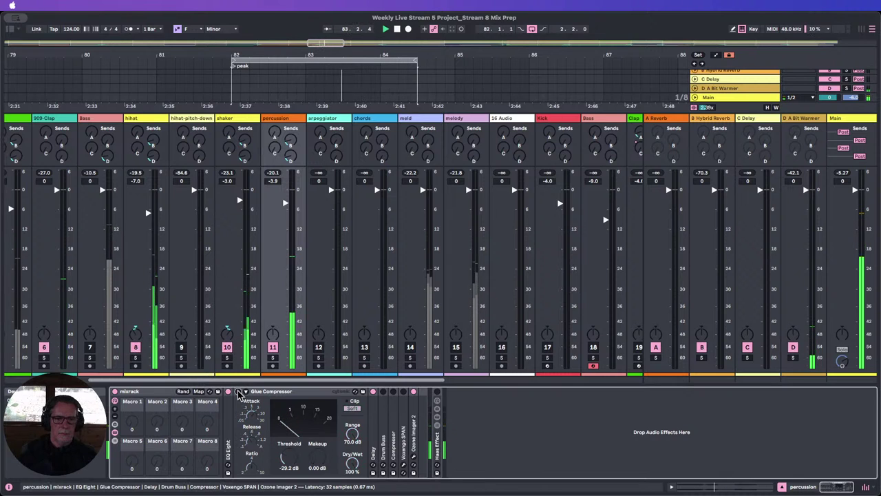
pyautogui.click(239, 391)
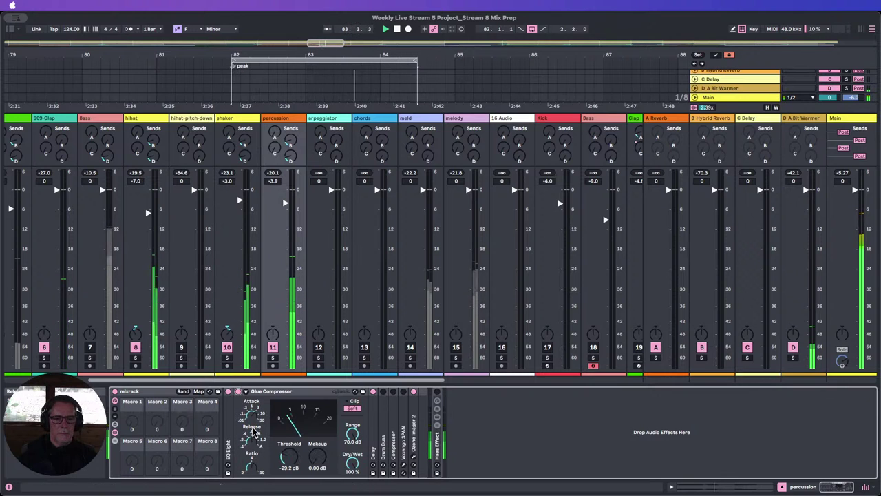
# Set the Glue Compressor's makeup gain to 1.11 dB, comparing the compressor bypassed and active.
pyautogui.moveTo(317, 457); pyautogui.dragTo(318, 454)
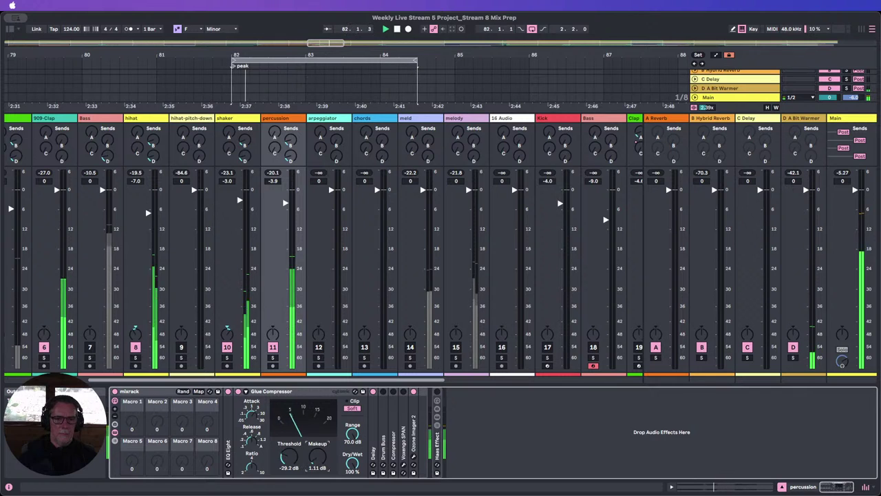
pyautogui.click(238, 391)
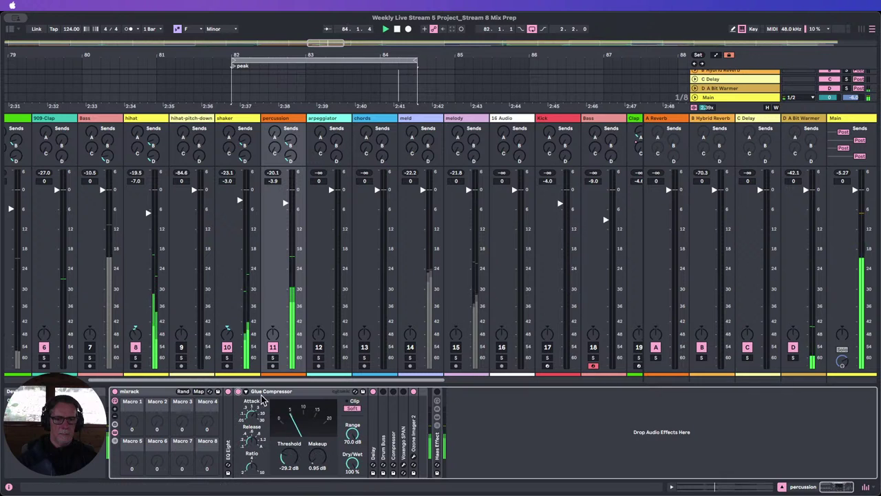
pyautogui.click(311, 456)
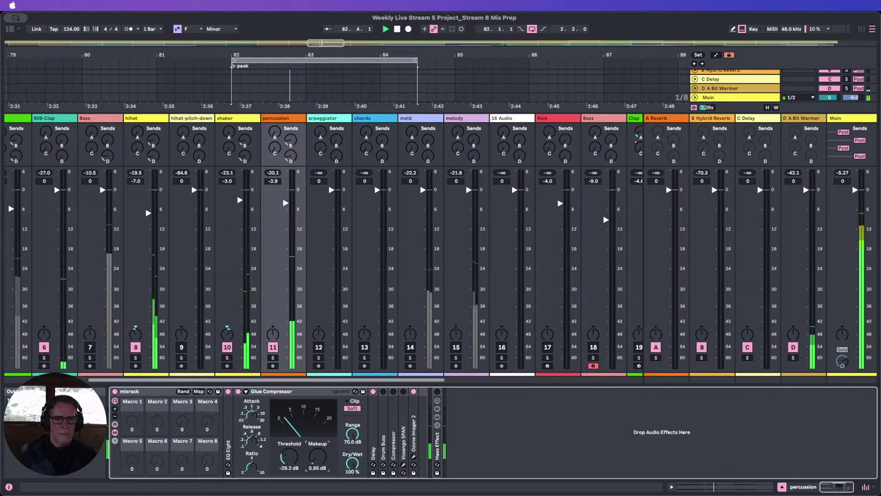
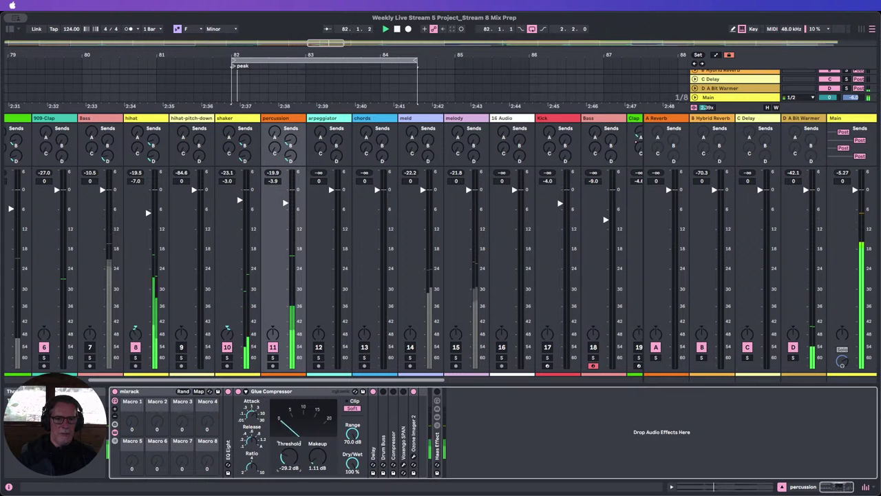
# Raise the Glue Compressor's threshold to -21.9 dB, comparing the effect with the compressor bypassed.
pyautogui.moveTo(289, 457); pyautogui.dragTo(290, 450)
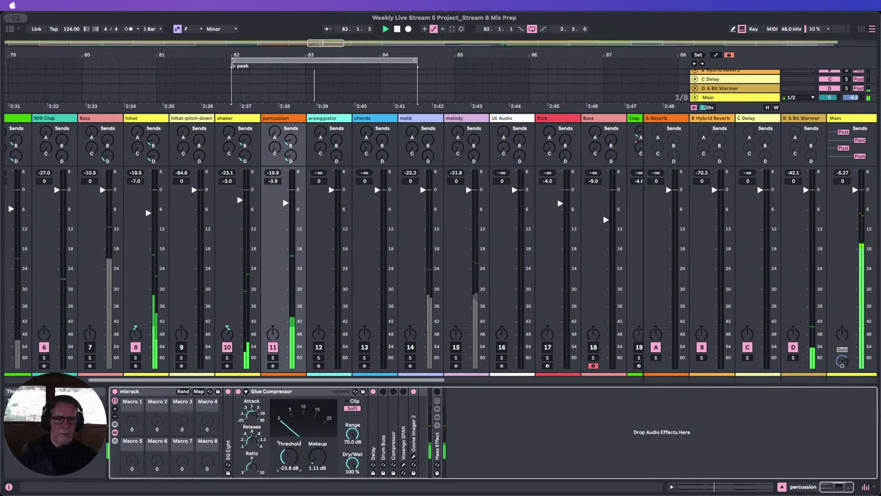
pyautogui.click(239, 392)
pyautogui.moveTo(289, 460); pyautogui.dragTo(289, 458)
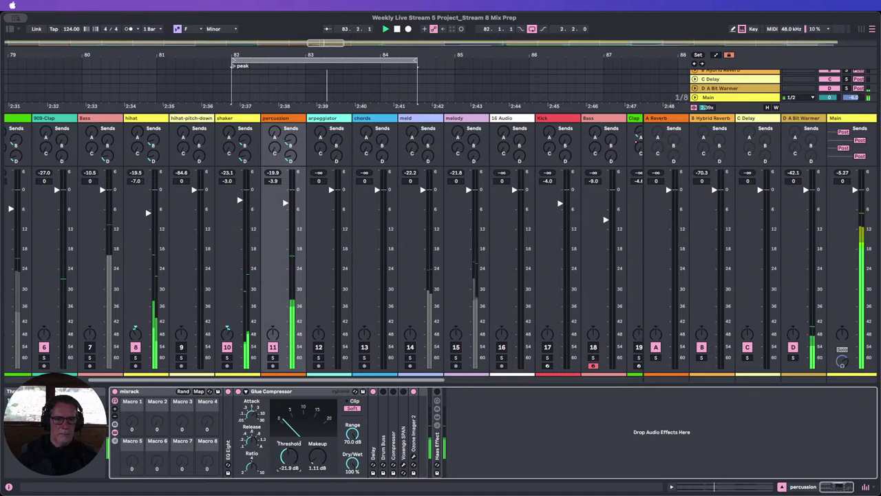
# Set the percussion's Glue Compressor threshold to -21.0 dB and makeup gain to 1.59 dB, comparing it bypassed and active.
pyautogui.click(238, 392)
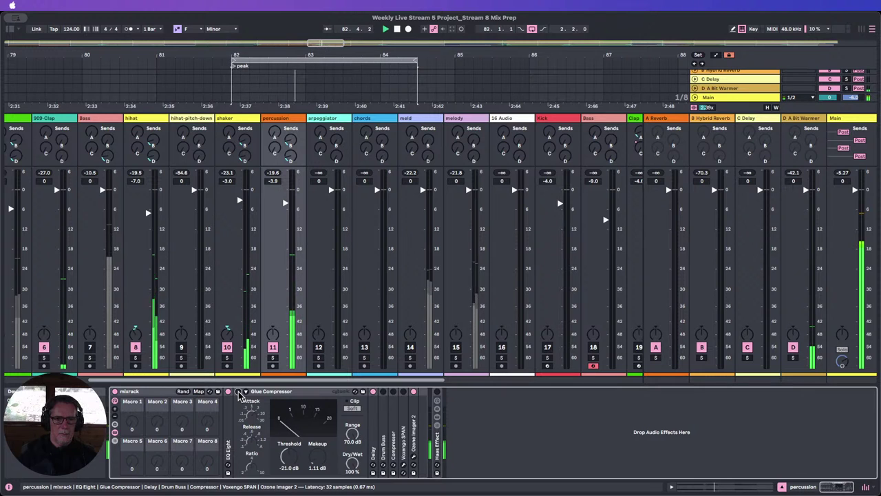
pyautogui.click(238, 392)
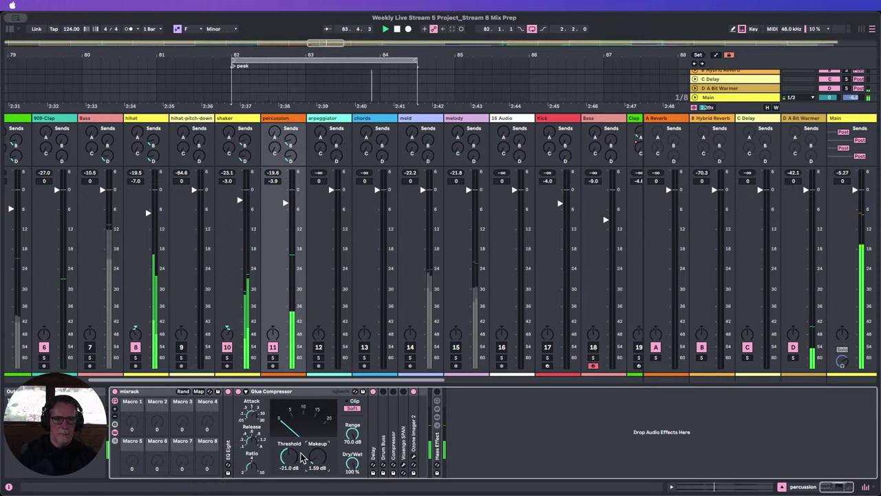
pyautogui.click(238, 392)
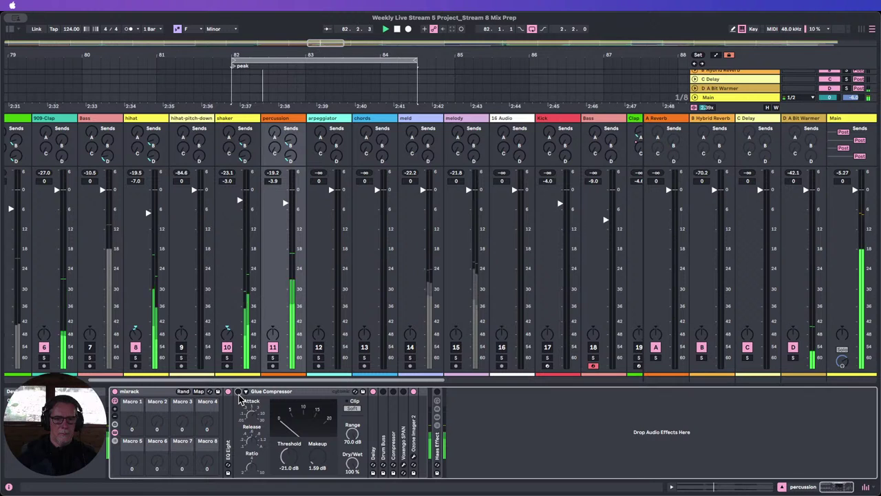
pyautogui.click(239, 394)
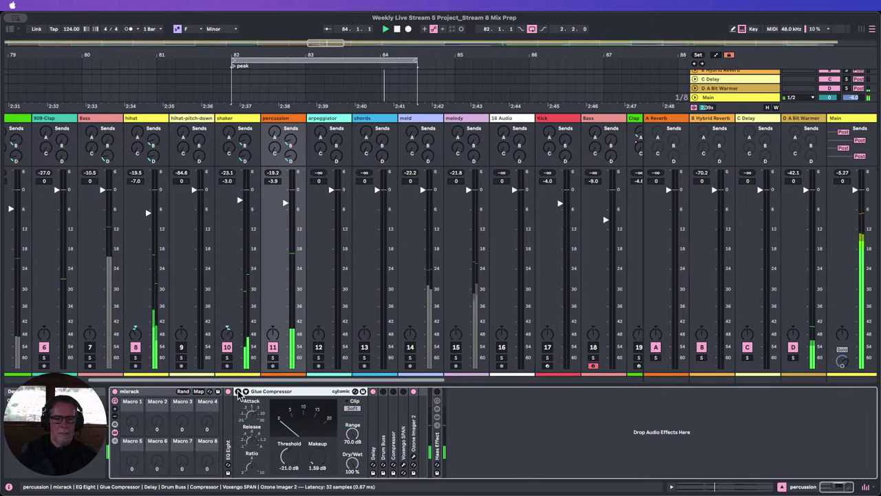
pyautogui.click(239, 394)
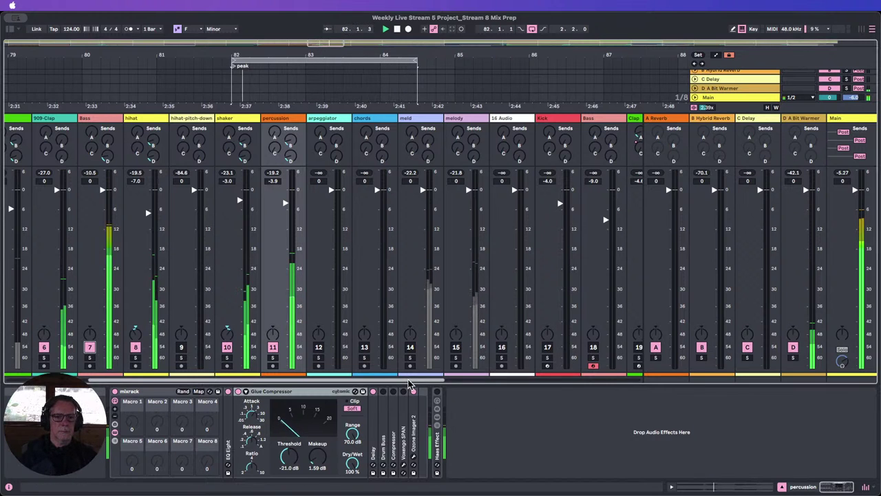
# Unmute the bass and clap stems and compare the percussion's Glue Compressor bypassed and active in the fuller mix.
pyautogui.hscroll(-5, 212, 349)
pyautogui.click(199, 347)
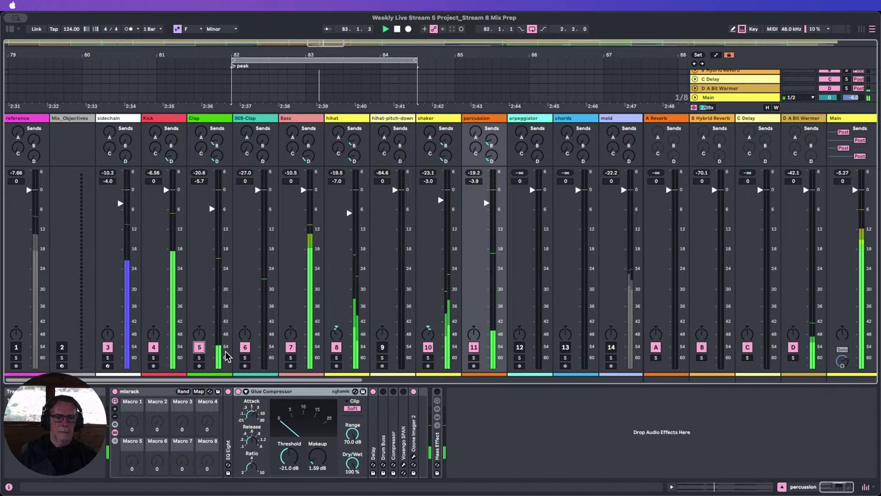
pyautogui.click(239, 394)
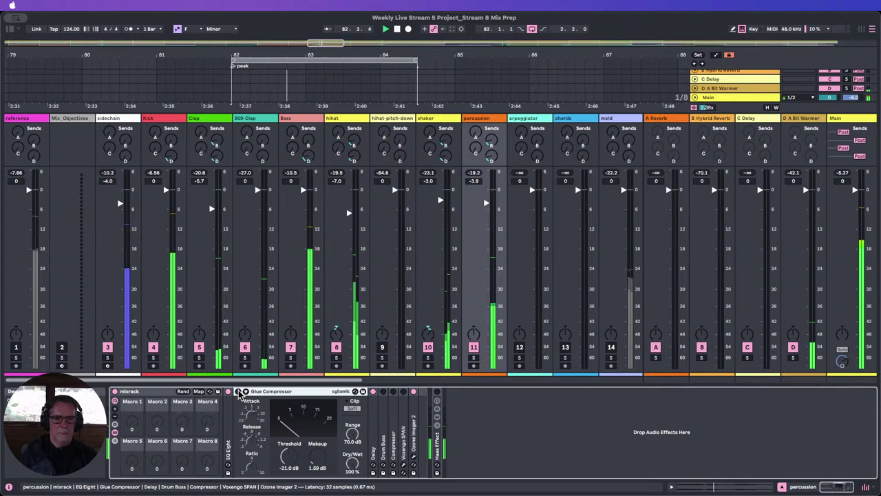
pyautogui.click(239, 392)
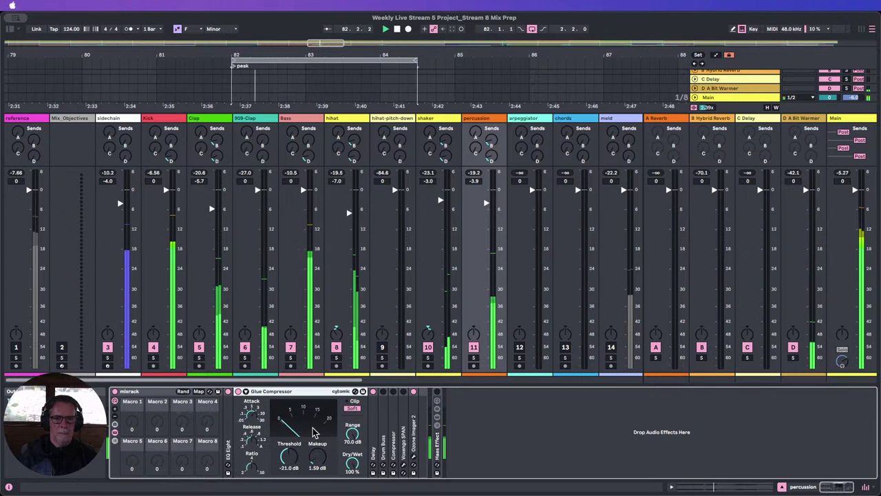
# Inspect the Glue Compressor's sidechain section, hide it again, and collapse the compressor in the percussion's device chain.
pyautogui.click(246, 392)
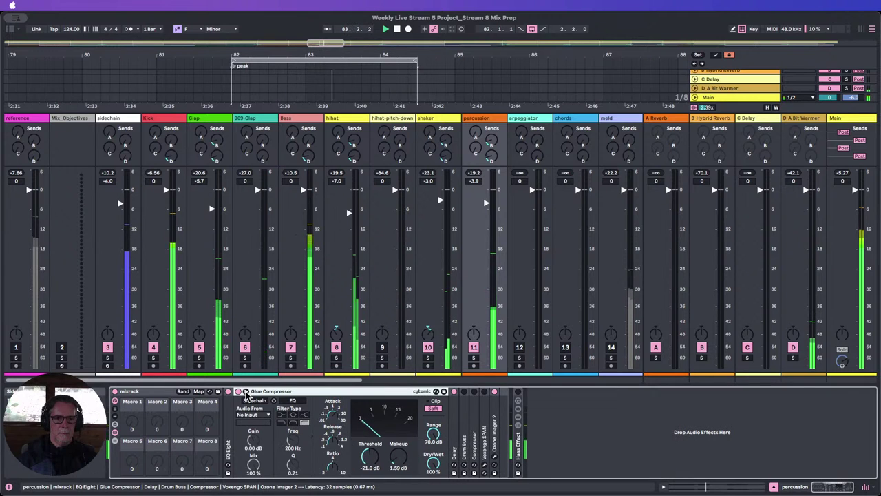
pyautogui.click(246, 392)
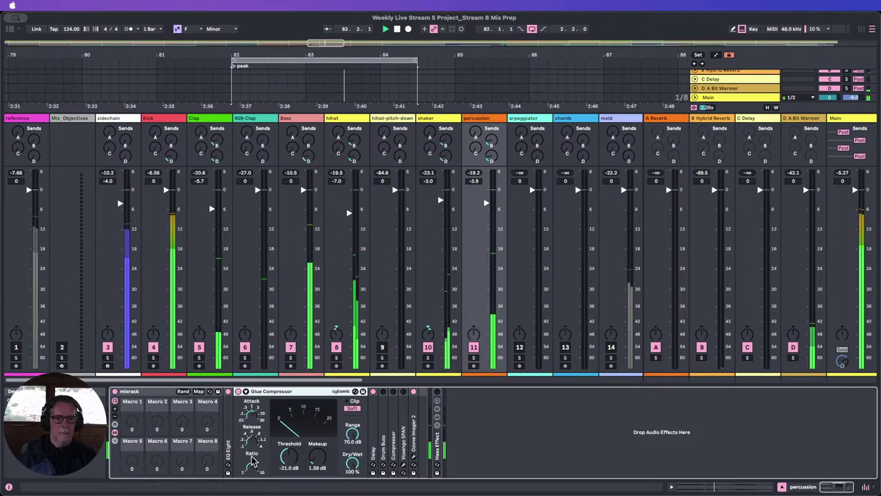
pyautogui.click(237, 391)
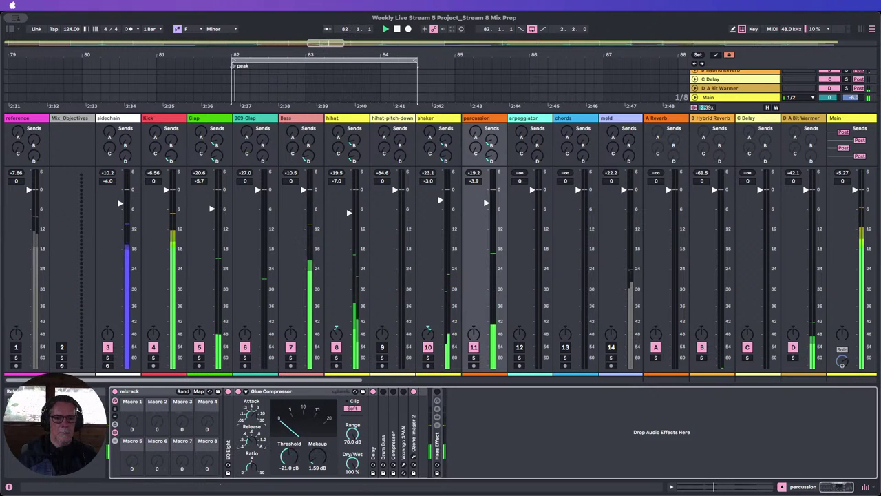
pyautogui.click(245, 391)
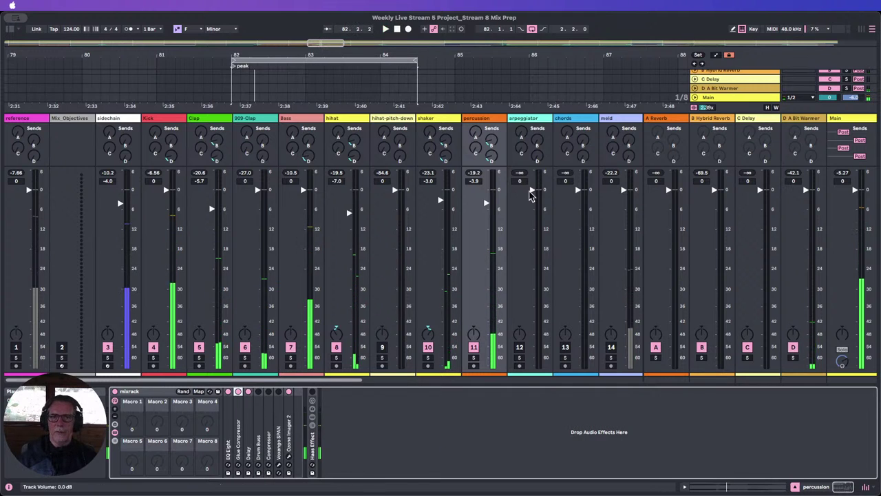
# Mute the clap, 909-Clap, hihat, shaker and percussion stems, unmute the meld stem, and start playback.
pyautogui.hscroll(5, 390, 350)
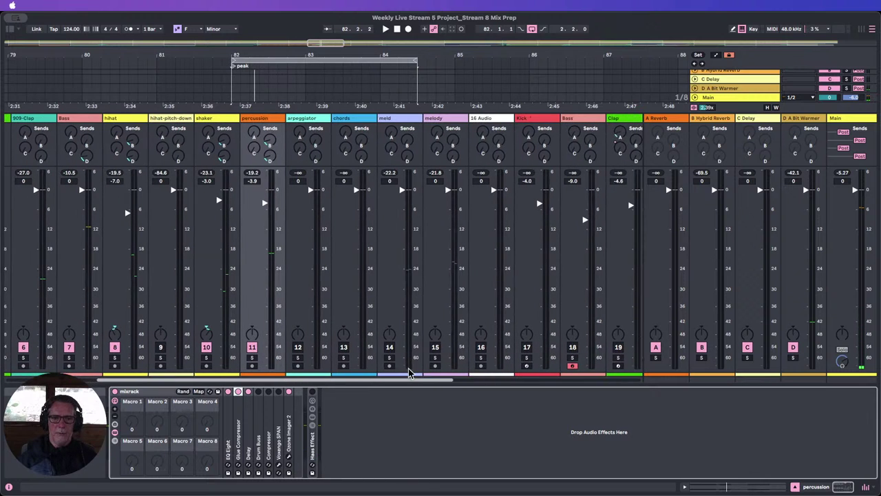
pyautogui.hscroll(-3, 398, 379)
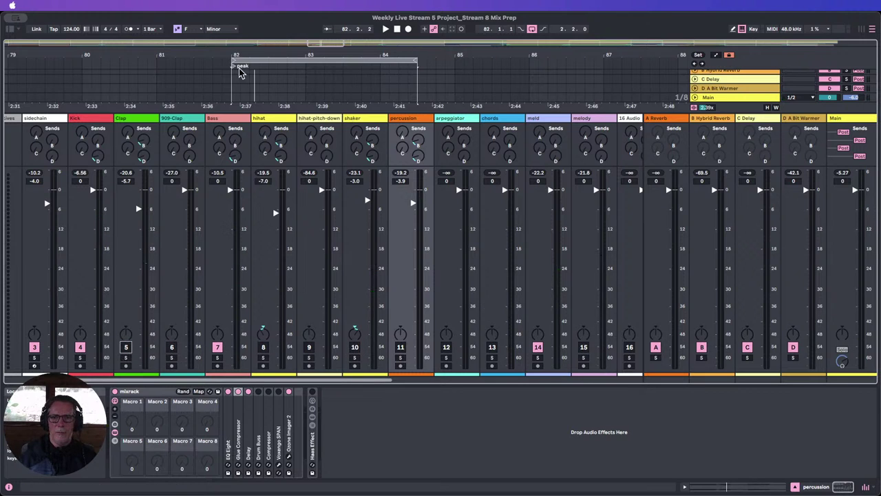
pyautogui.click(385, 29)
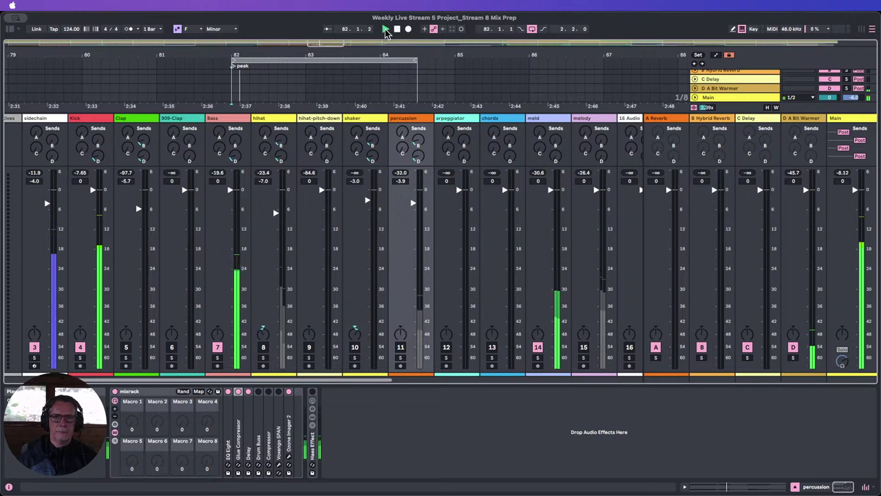
# Hide the mixer and device view, and enlarge the melody and meld tracks in the arrangement.
pyautogui.click(866, 487)
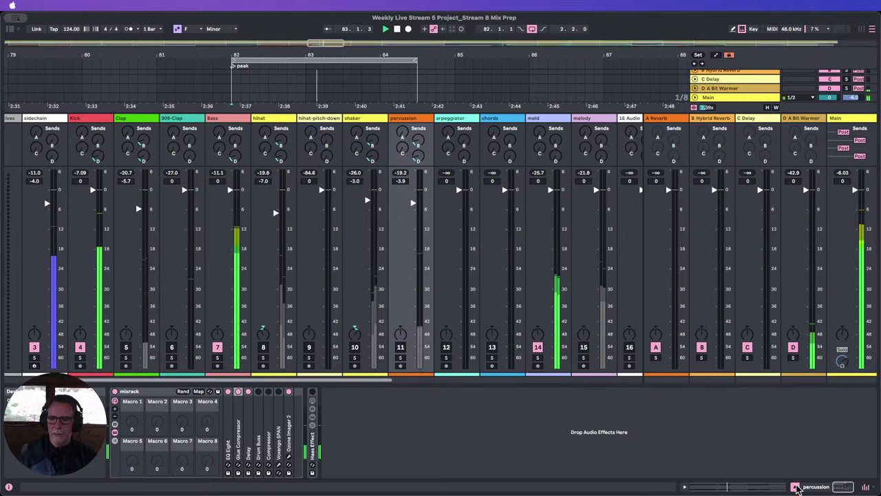
pyautogui.click(867, 487)
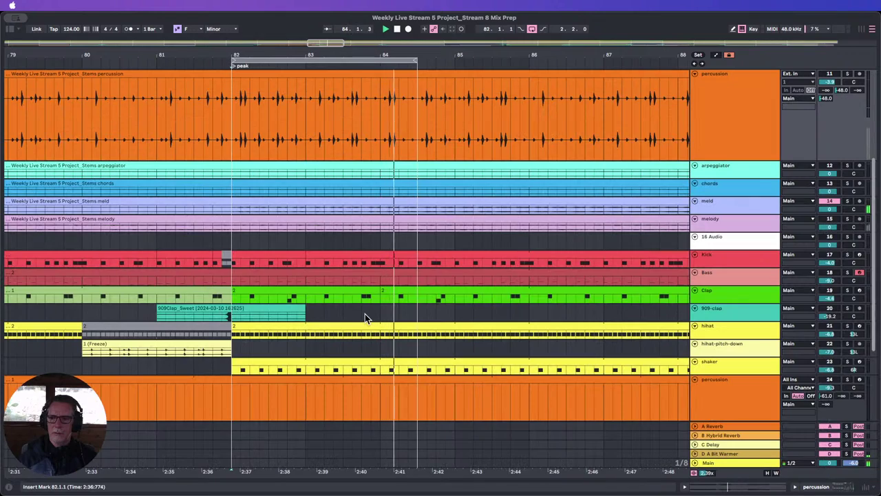
pyautogui.moveTo(731, 231); pyautogui.dragTo(732, 331)
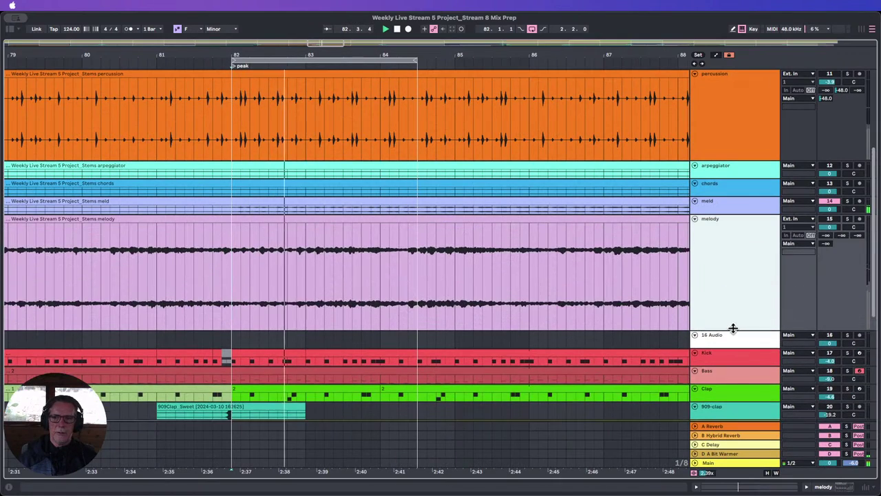
pyautogui.press('-')
pyautogui.press('-')
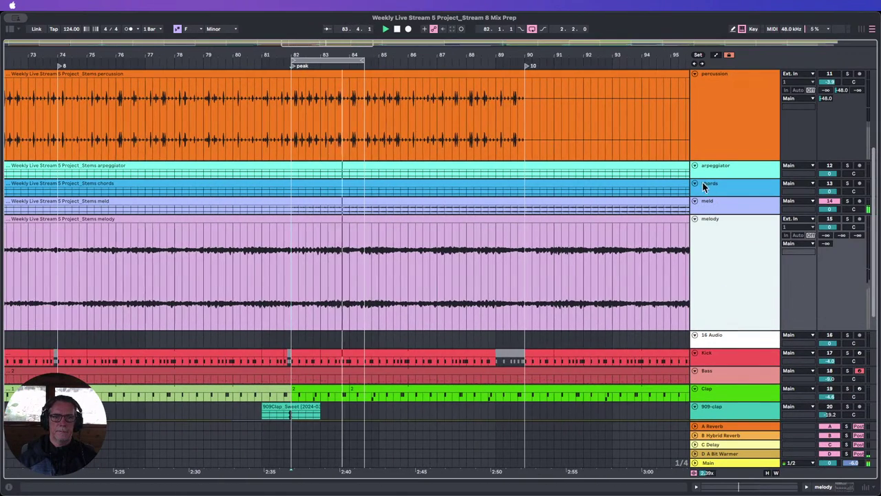
pyautogui.moveTo(710, 213); pyautogui.dragTo(720, 318)
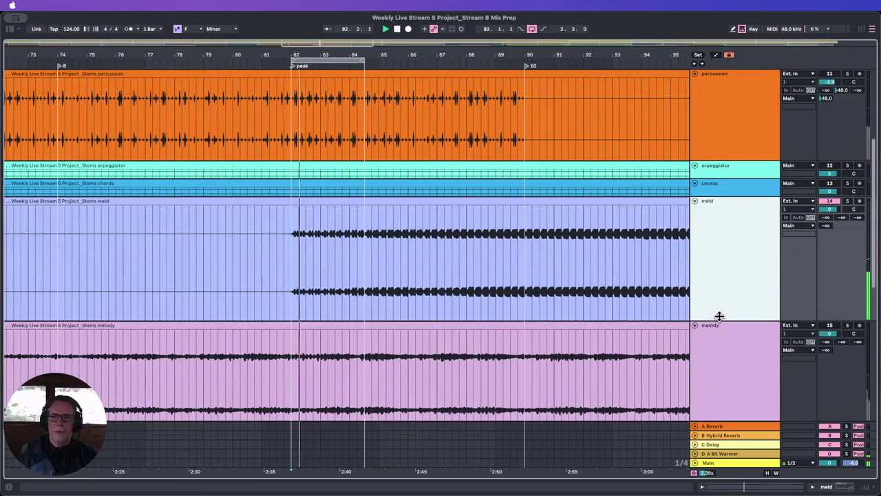
# Examine where the meld and melody stems play across the whole arrangement compared with the other stems.
pyautogui.press('-')
pyautogui.press('-')
pyautogui.press('-')
pyautogui.press('-')
pyautogui.press('-')
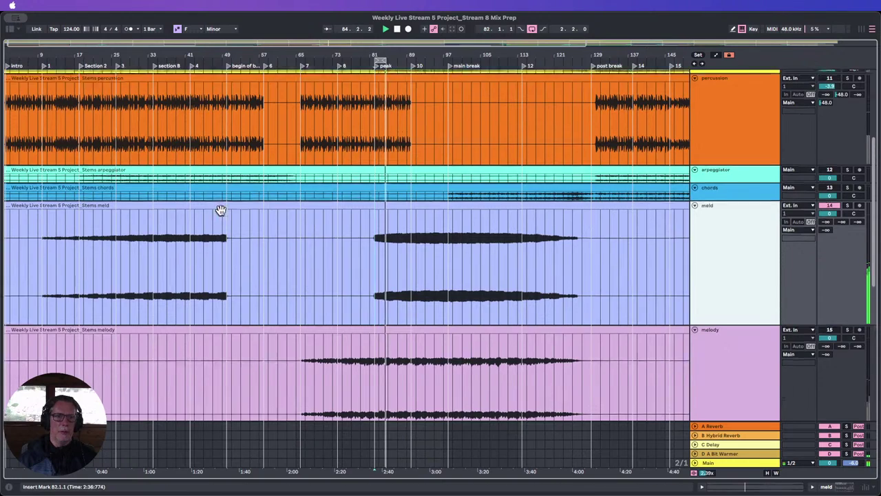
pyautogui.scroll(6, 220, 208)
pyautogui.scroll(-3, 220, 211)
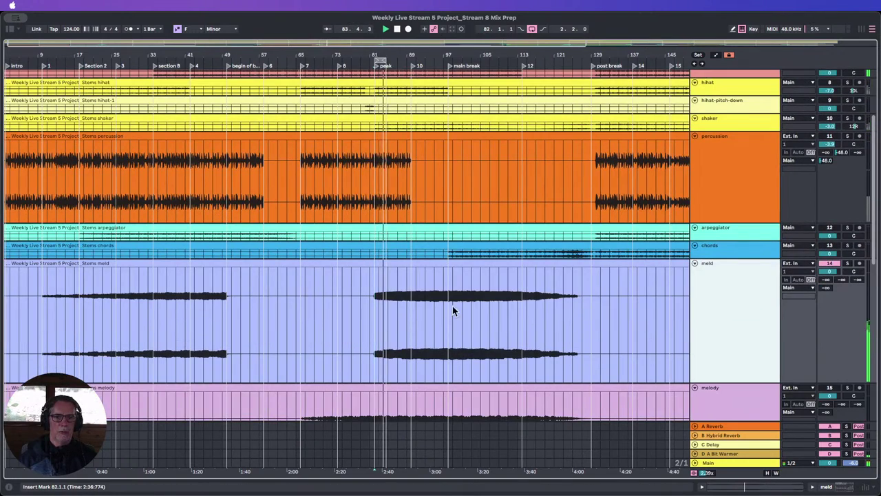
pyautogui.scroll(5, 427, 303)
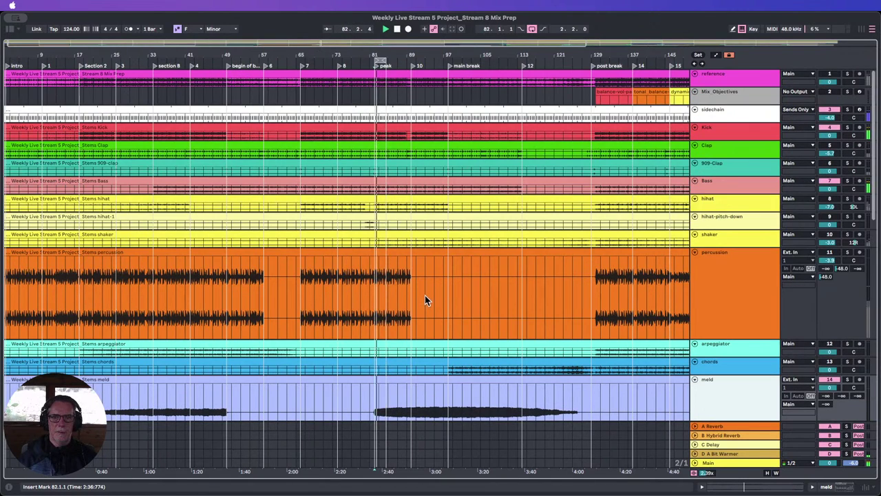
pyautogui.scroll(-6, 425, 301)
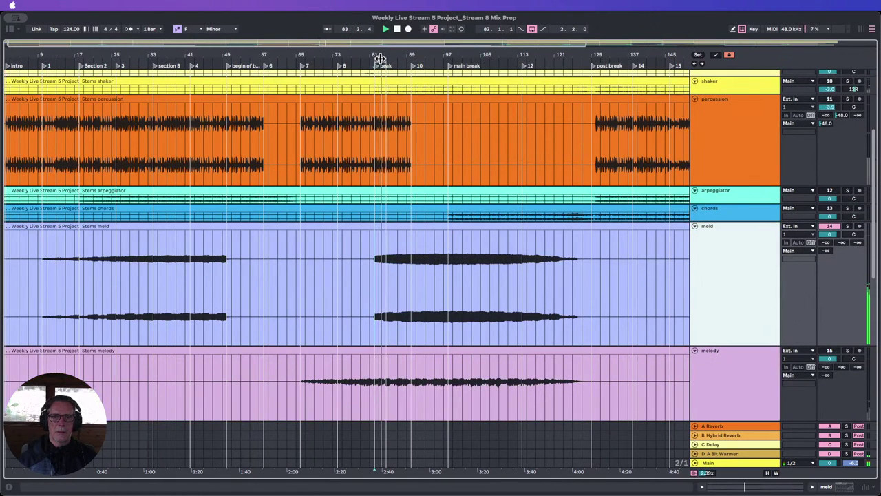
# Move the two-bar playback loop to run from bar 87 to bar 89.
pyautogui.moveTo(380, 58); pyautogui.dragTo(408, 108)
pyautogui.scroll(5, 417, 150)
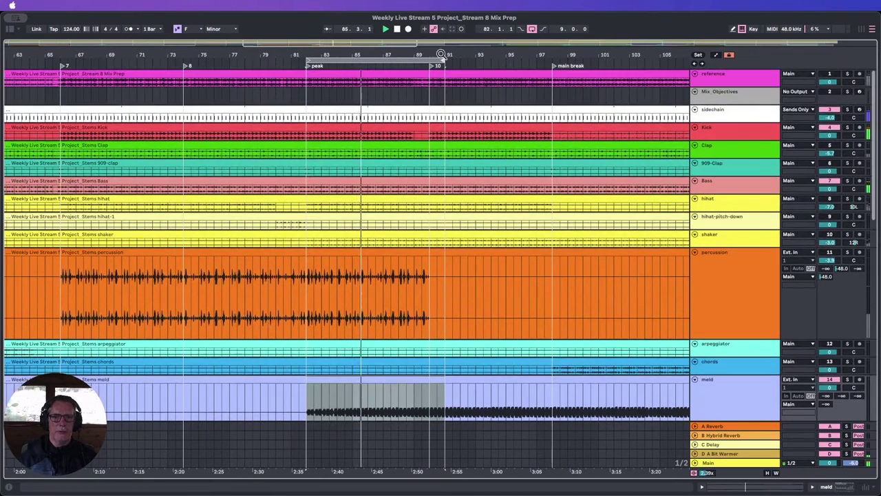
pyautogui.moveTo(441, 55); pyautogui.dragTo(411, 61)
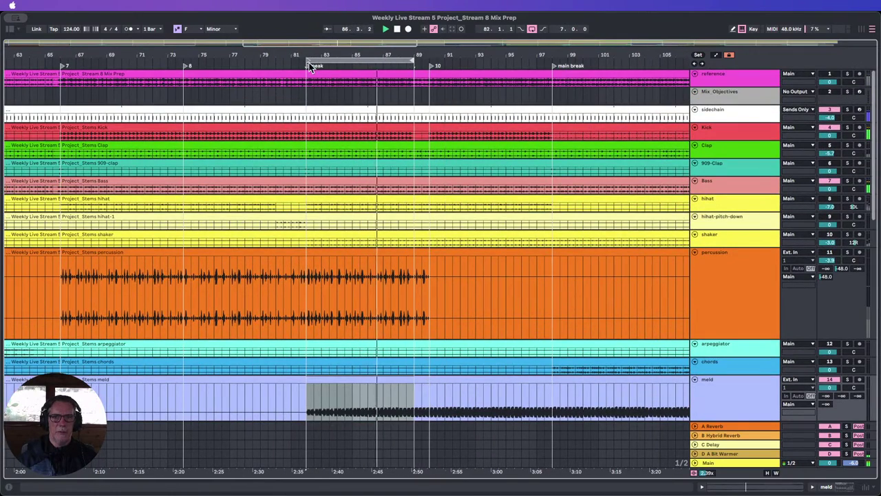
pyautogui.moveTo(307, 61); pyautogui.dragTo(384, 61)
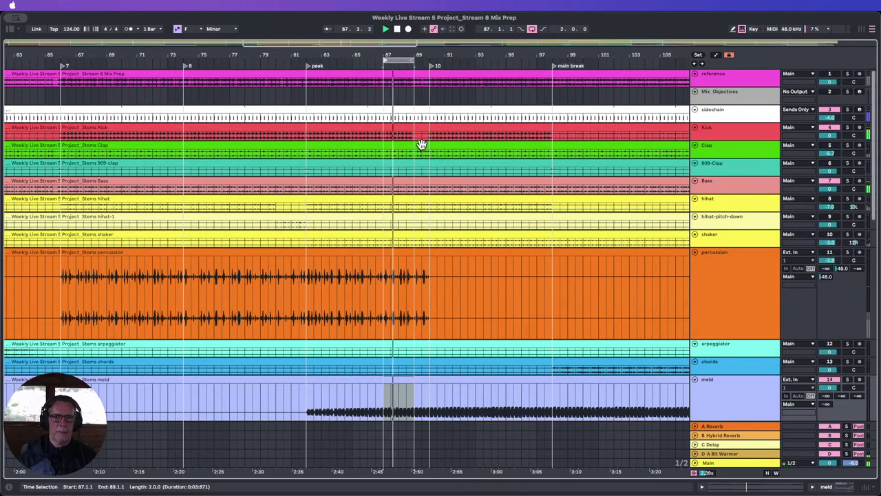
# Extend the loop's start back to bar 85, making the loop four bars long.
pyautogui.scroll(-5, 421, 144)
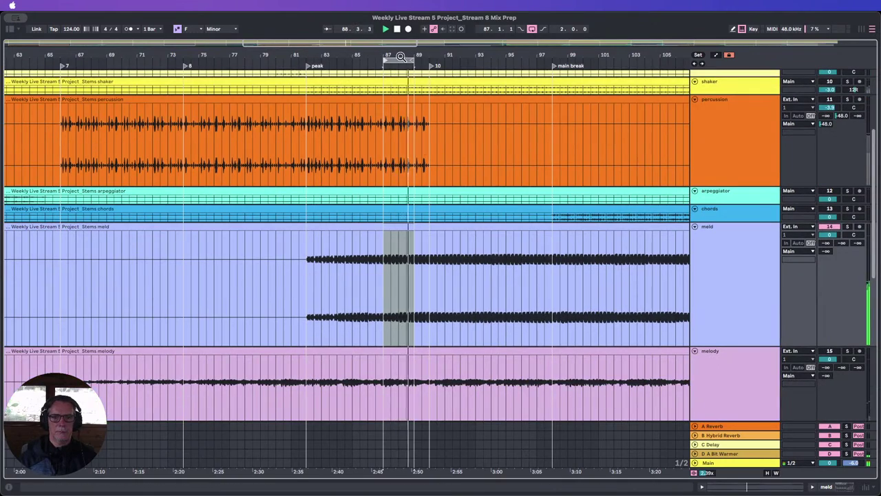
pyautogui.moveTo(402, 56); pyautogui.dragTo(388, 11)
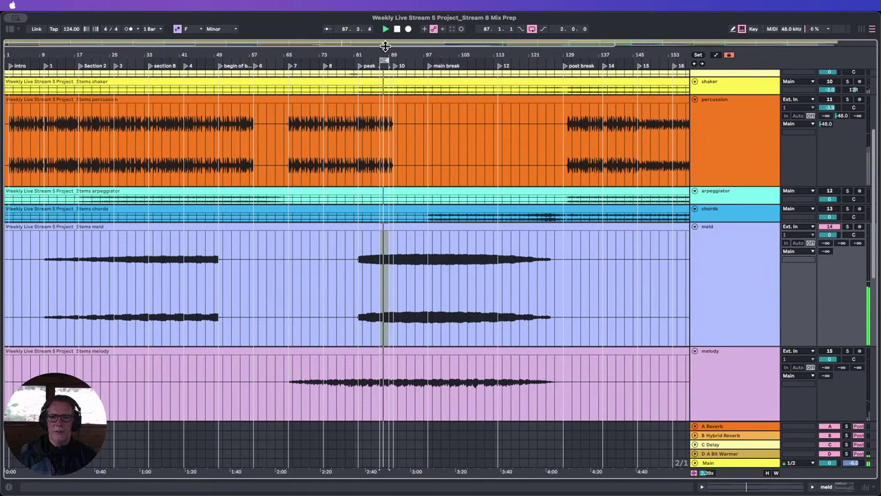
pyautogui.moveTo(385, 55); pyautogui.dragTo(383, 103)
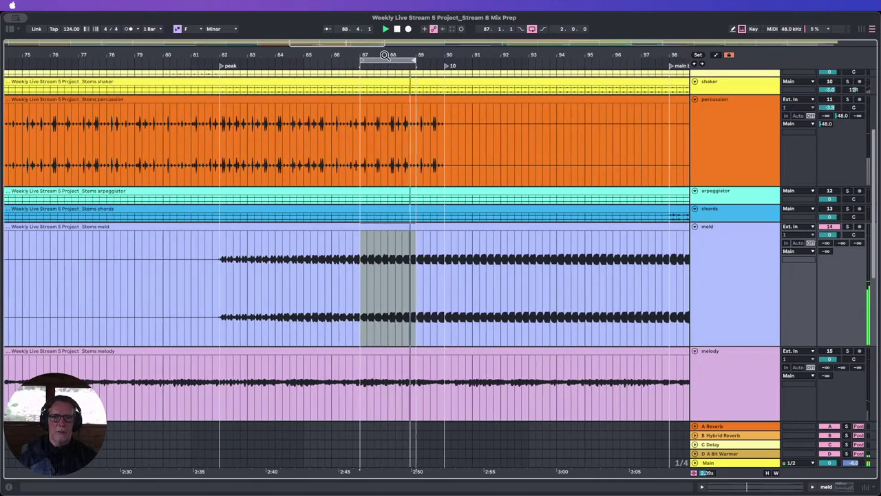
pyautogui.scroll(4, 384, 108)
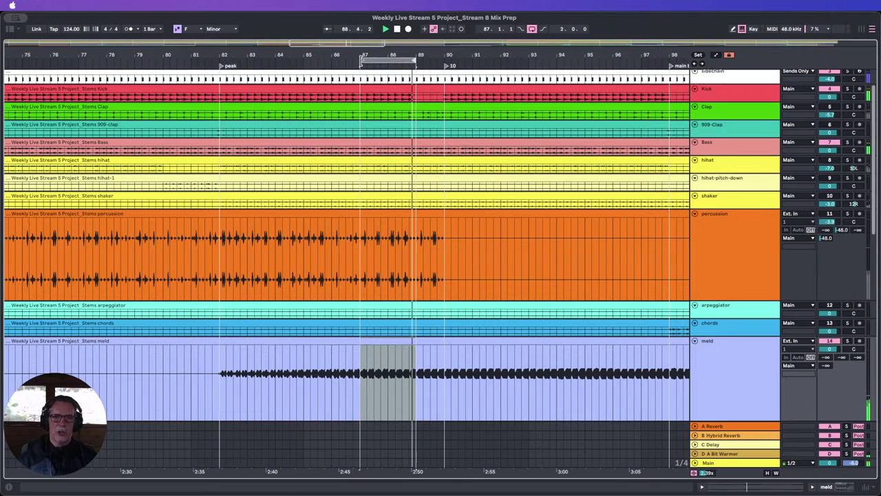
pyautogui.moveTo(362, 61); pyautogui.dragTo(304, 60)
pyautogui.scroll(-2, 404, 191)
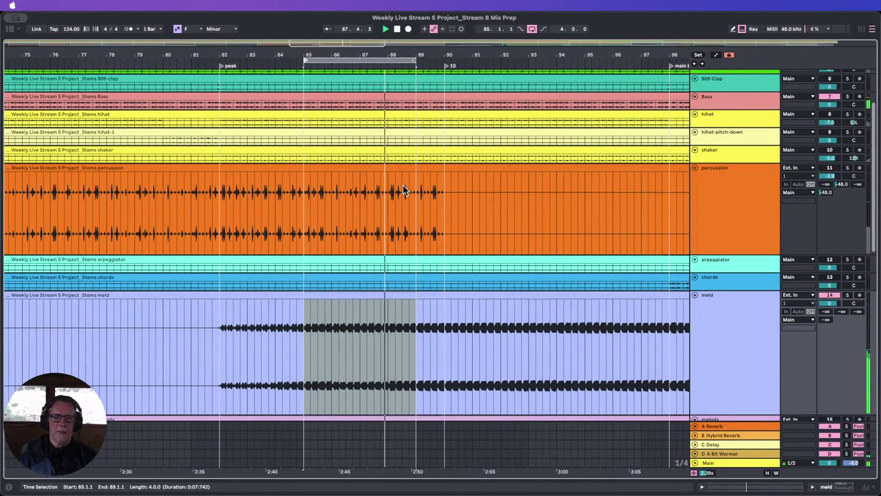
# Show the meld track's device chain, expand its EQ Eight, and open the Ozone Imager 2 window.
pyautogui.doubleClick(724, 305)
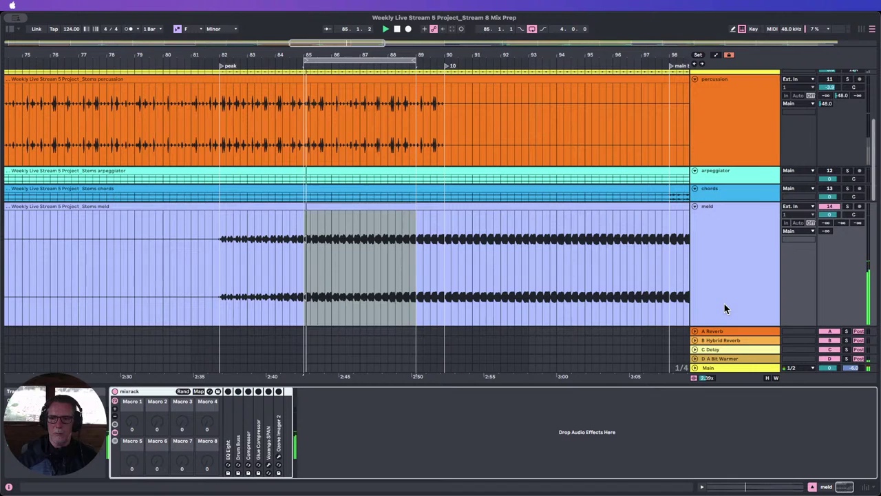
pyautogui.doubleClick(226, 407)
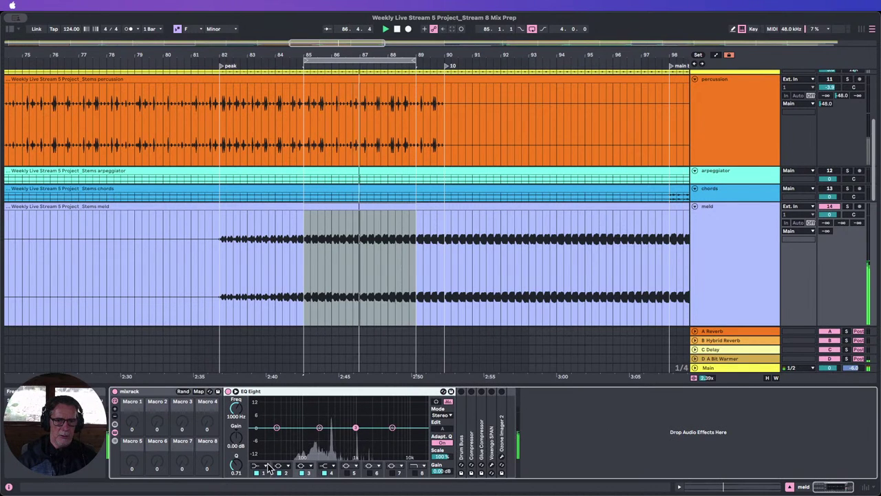
pyautogui.click(503, 461)
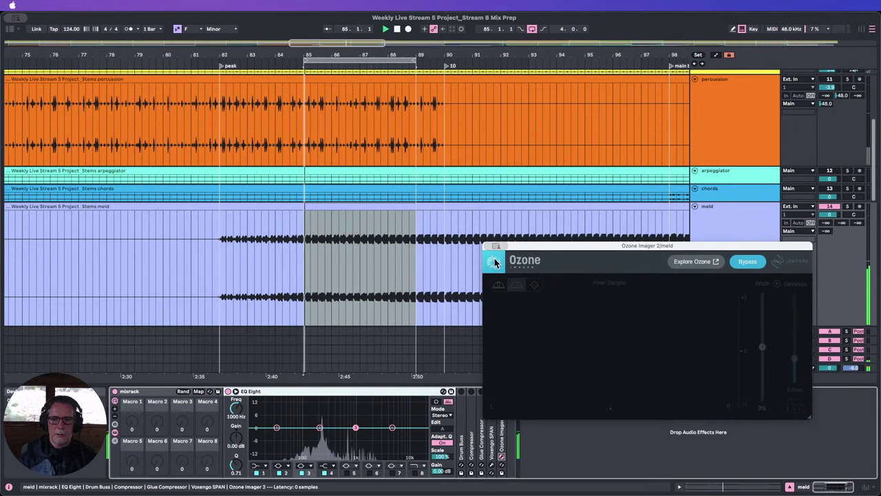
# Turn on Voxengo SPAN and Ozone Imager 2 on the meld track, leaving only SPAN's window open.
pyautogui.moveTo(538, 243); pyautogui.dragTo(547, 157)
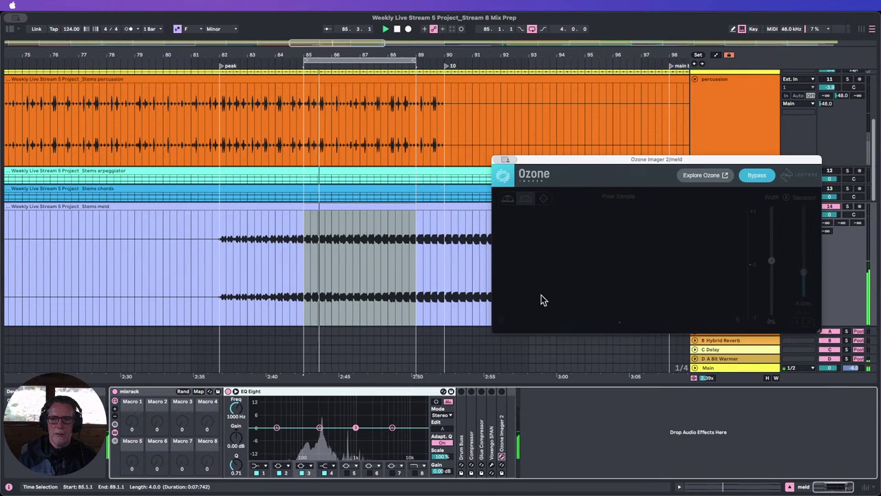
pyautogui.click(492, 392)
pyautogui.click(492, 464)
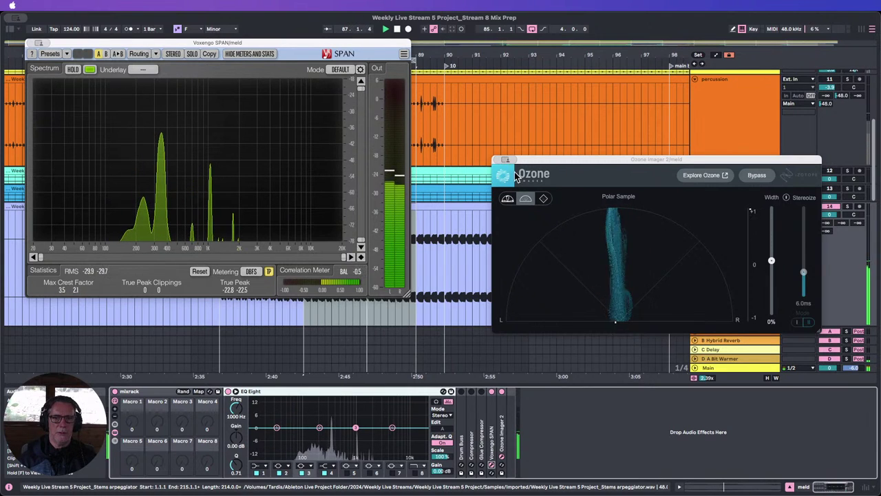
pyautogui.click(500, 160)
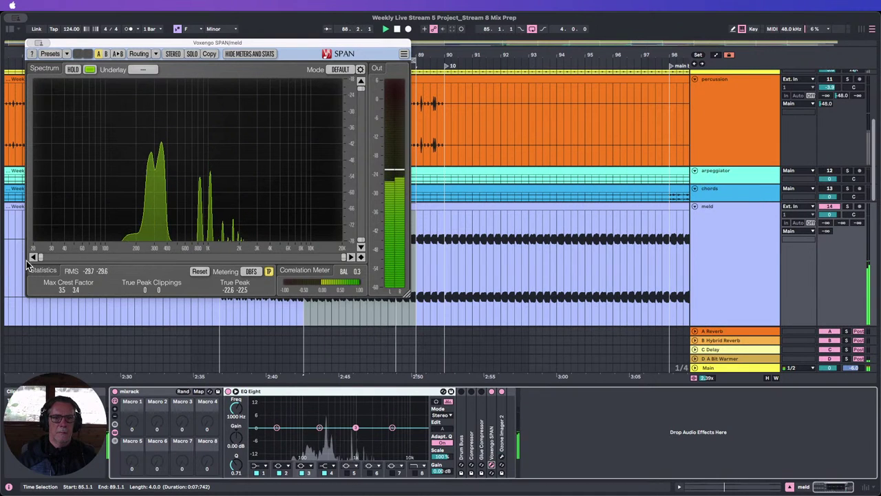
# Narrow SPAN's displayed range by raising its low-frequency limit, examine the meld's spectral peaks, and close the analyzer window.
pyautogui.moveTo(40, 257); pyautogui.dragTo(114, 257)
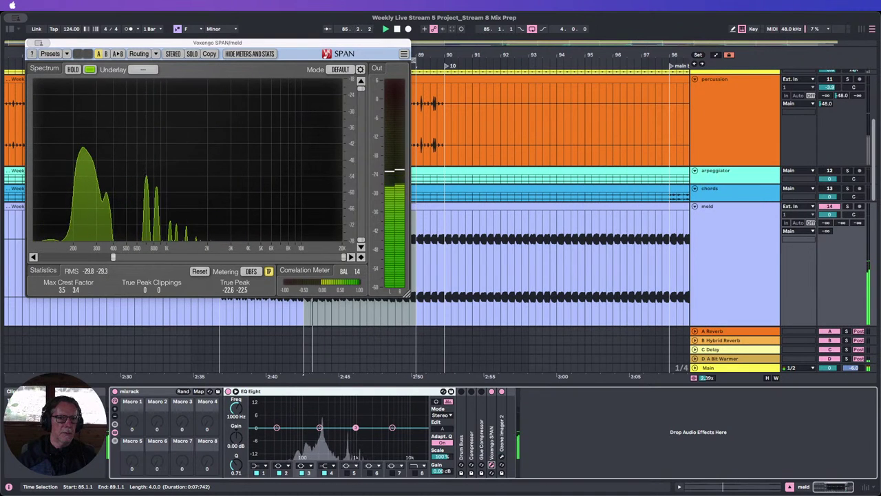
pyautogui.moveTo(146, 180)
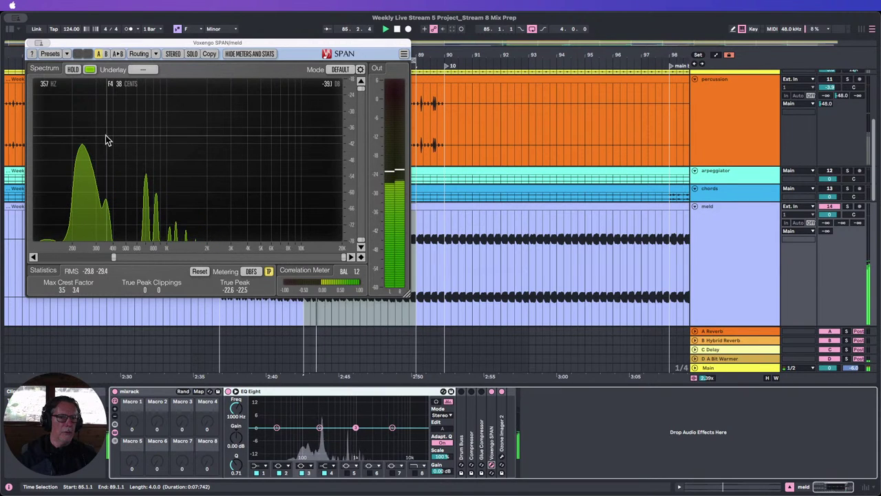
pyautogui.click(39, 43)
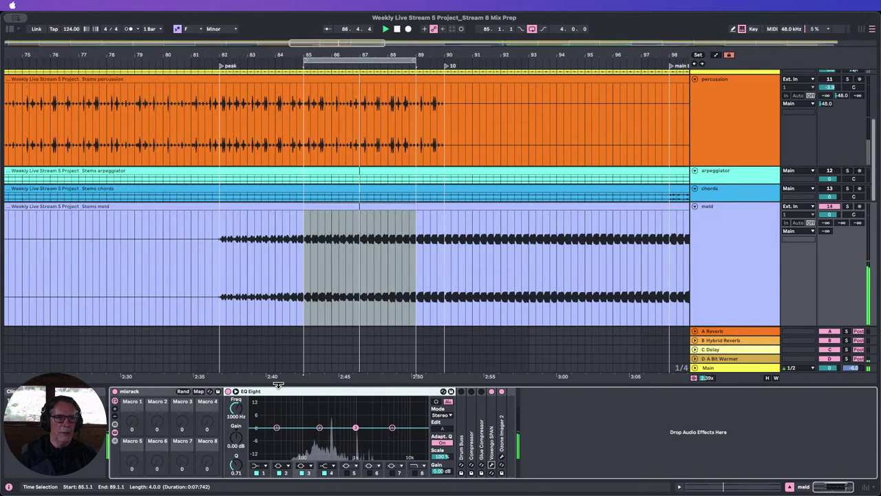
# Show the meld EQ Eight's enlarged display and switch off bands 2, 3 and 4.
pyautogui.click(236, 391)
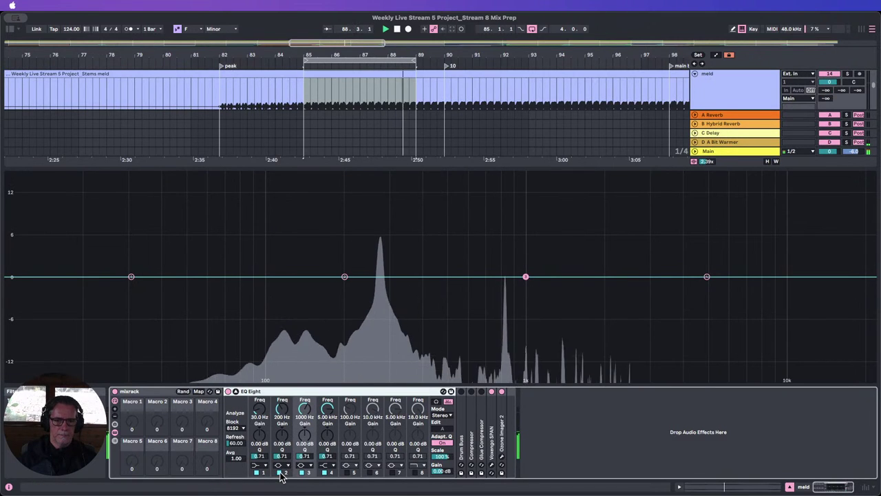
pyautogui.click(278, 472)
pyautogui.click(302, 472)
pyautogui.click(324, 473)
# Change EQ Eight band 1 to a low-cut filter and set its frequency to 188 Hz.
pyautogui.click(264, 466)
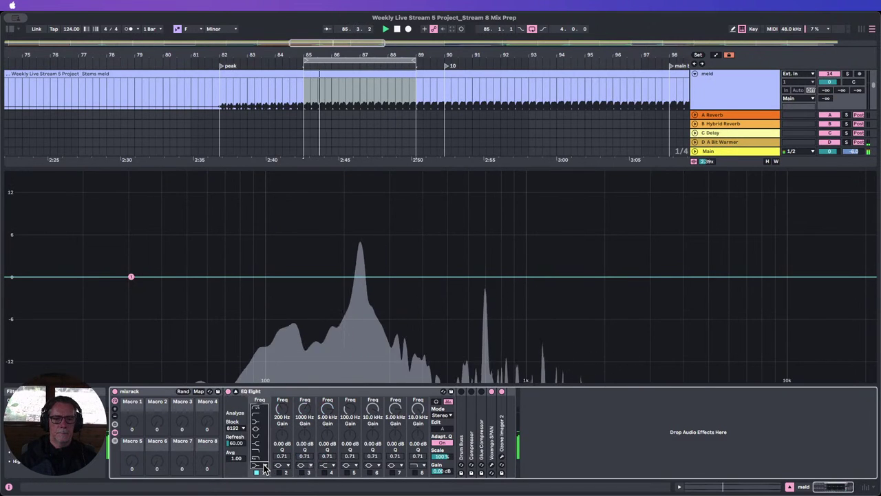
pyautogui.click(257, 417)
pyautogui.moveTo(259, 411); pyautogui.dragTo(259, 386)
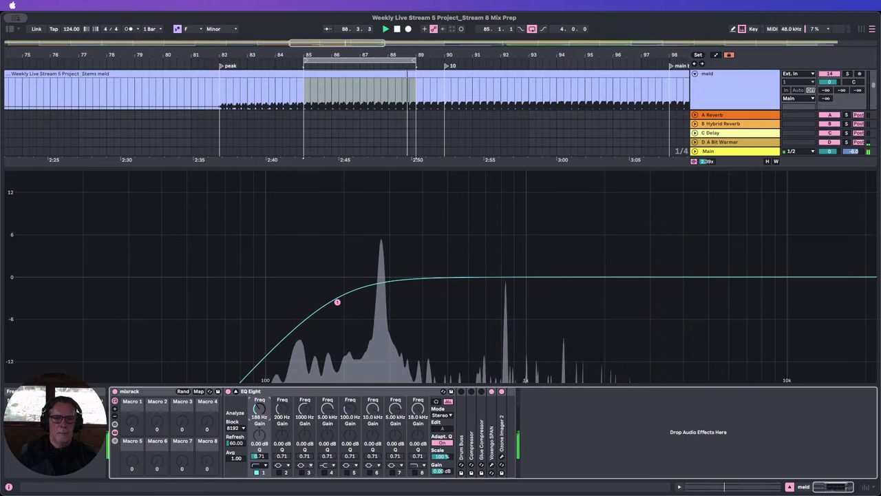
pyautogui.moveTo(259, 409); pyautogui.dragTo(259, 413)
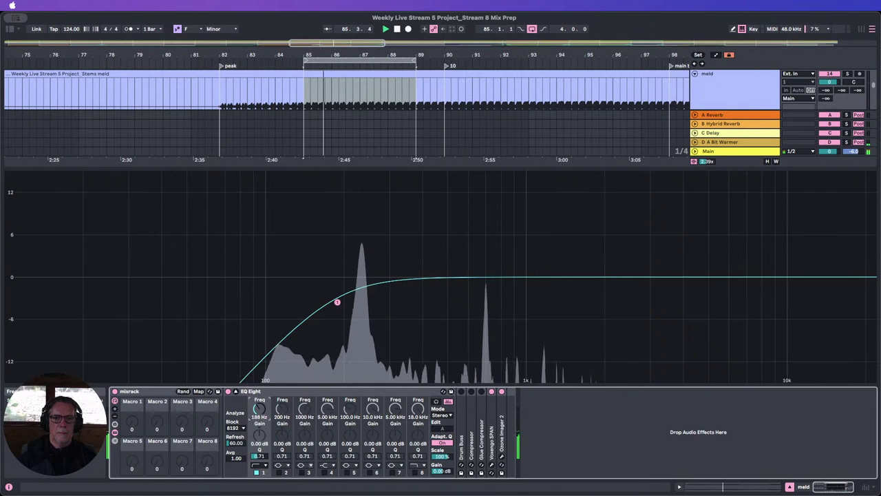
# Lower band 1's low cut to 166 Hz, comparing the meld with the band off and on.
pyautogui.click(257, 474)
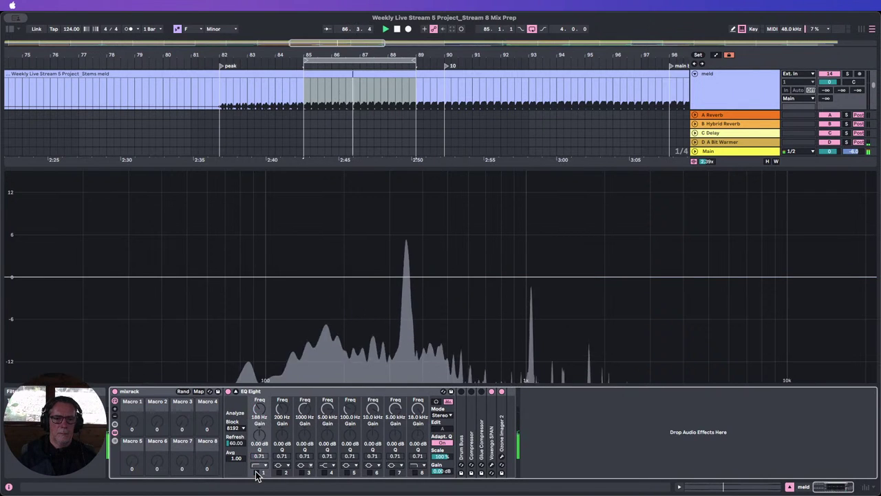
pyautogui.click(257, 473)
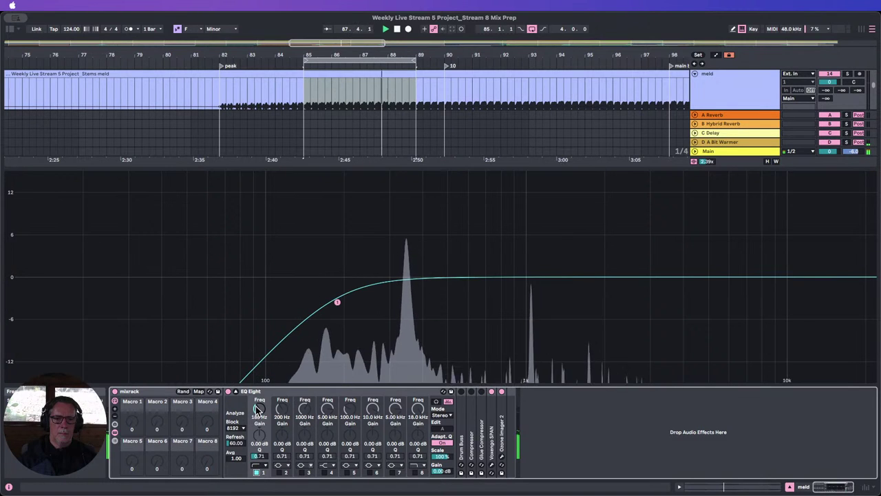
pyautogui.moveTo(259, 409); pyautogui.dragTo(266, 432)
pyautogui.click(257, 473)
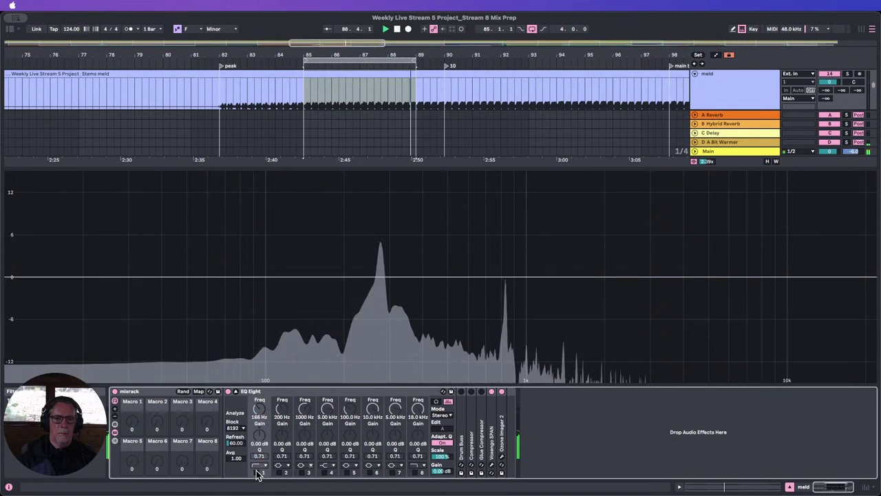
pyautogui.click(257, 473)
pyautogui.click(256, 473)
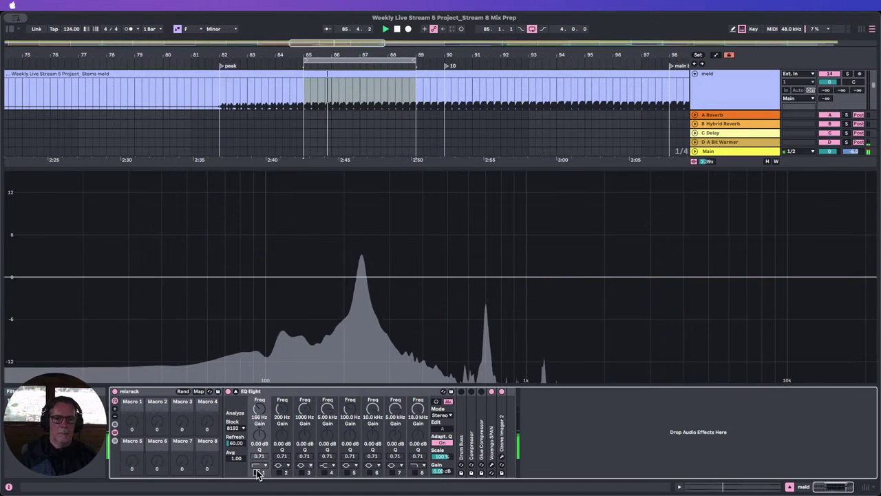
pyautogui.click(257, 474)
# Turn on band 8's high cut, set it to 3.12 kHz, and compare the meld with the band off and on.
pyautogui.click(423, 473)
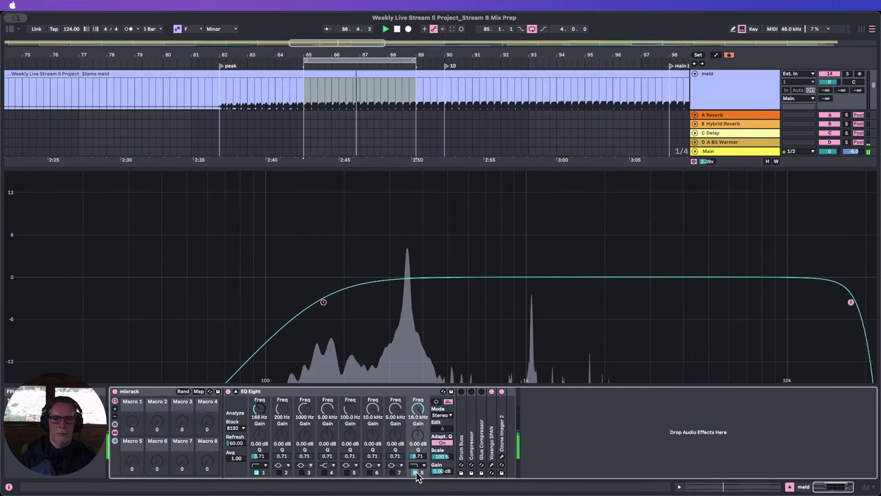
pyautogui.moveTo(418, 410)
pyautogui.mouseDown()
pyautogui.moveTo(418, 448)
pyautogui.moveTo(419, 411)
pyautogui.mouseUp()
pyautogui.click(414, 473)
pyautogui.click(413, 473)
pyautogui.click(414, 473)
pyautogui.click(414, 474)
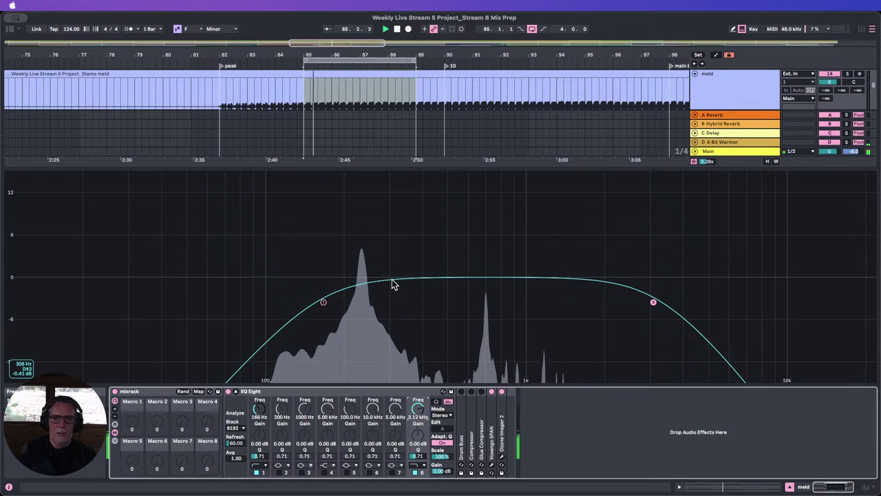
# Turn on band 2 and make it a narrow 15 dB boost with a Q of 4.01 for sweeping resonances.
pyautogui.click(279, 472)
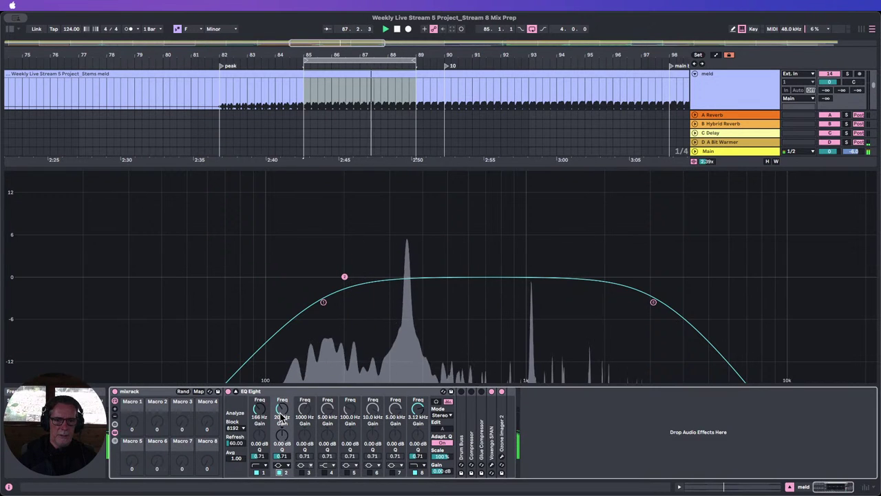
pyautogui.moveTo(282, 409); pyautogui.dragTo(282, 403)
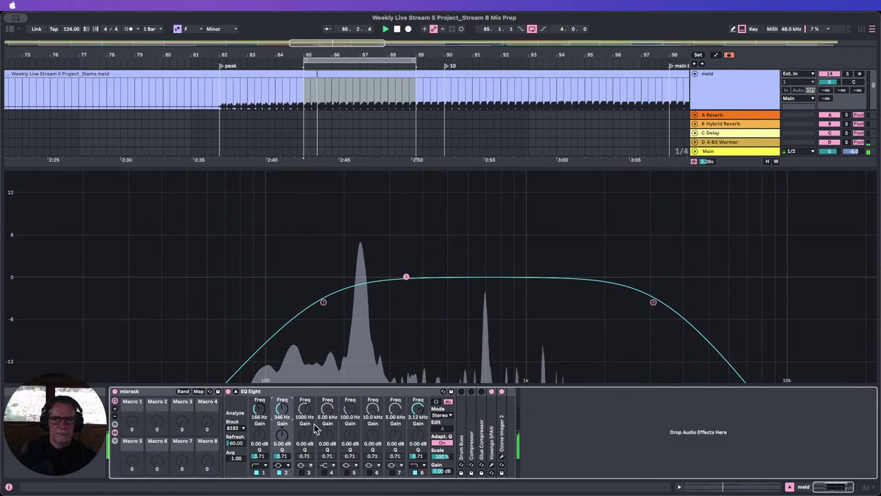
pyautogui.moveTo(282, 434)
pyautogui.mouseDown()
pyautogui.moveTo(281, 460)
pyautogui.moveTo(282, 445)
pyautogui.mouseUp()
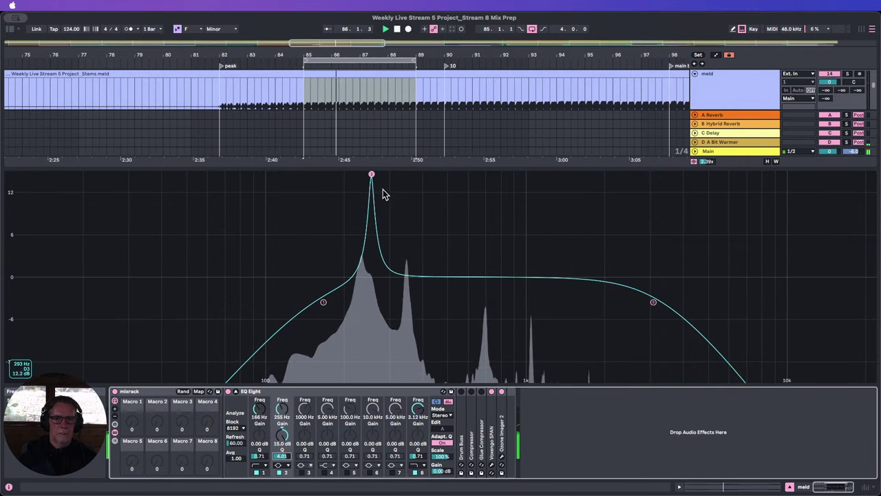
# Tune band 2 to the resonance at about 348 Hz and turn it into a 3.57 dB cut with a Q of 18.0.
pyautogui.moveTo(372, 177); pyautogui.dragTo(372, 177)
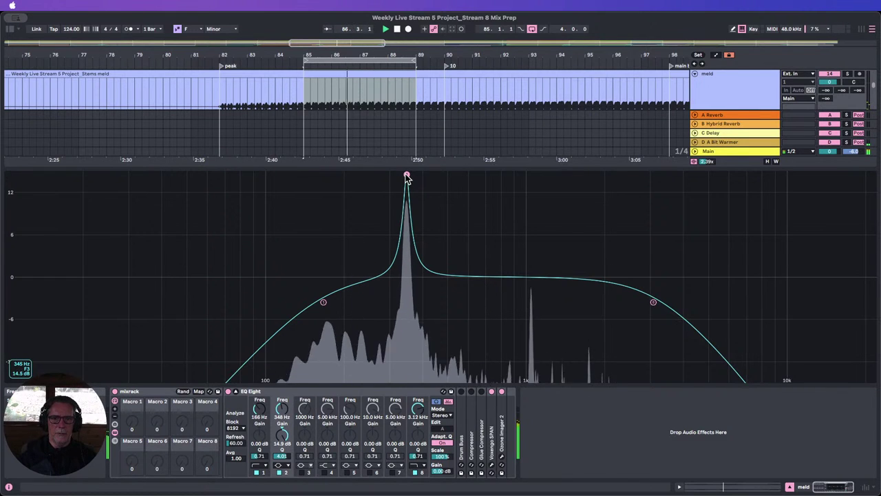
pyautogui.moveTo(407, 177); pyautogui.dragTo(408, 175)
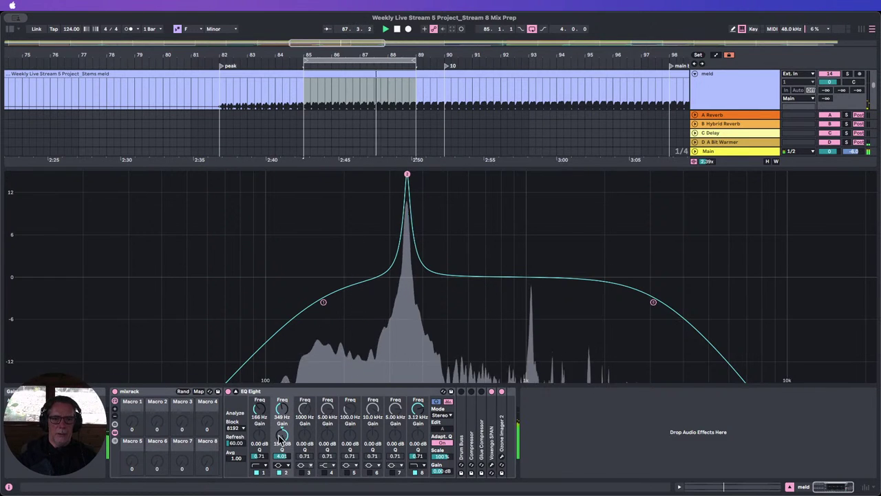
pyautogui.doubleClick(281, 433)
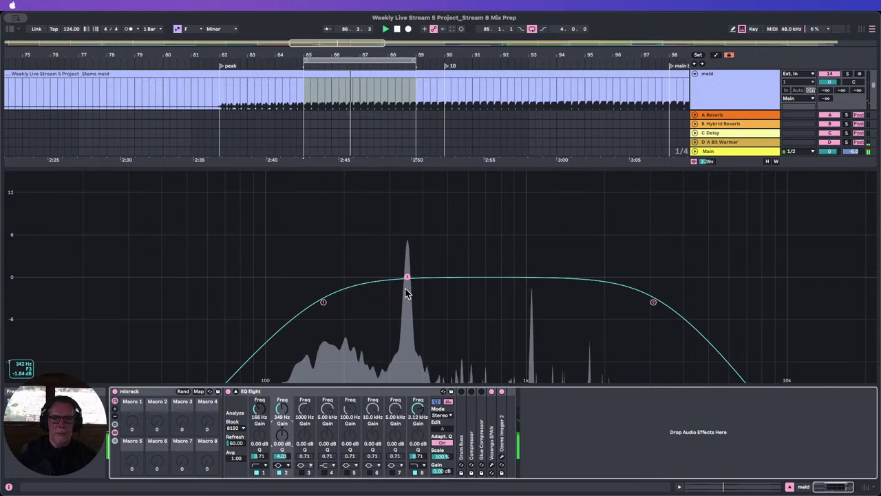
pyautogui.moveTo(286, 447)
pyautogui.mouseDown()
pyautogui.moveTo(286, 460)
pyautogui.moveTo(282, 433)
pyautogui.mouseUp()
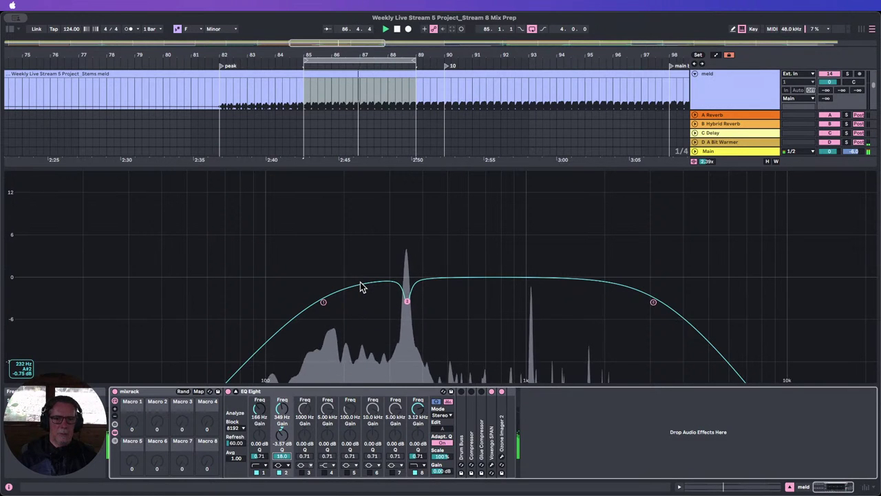
# Set band 3's frequency to 232 Hz and turn the band on.
pyautogui.click(303, 418)
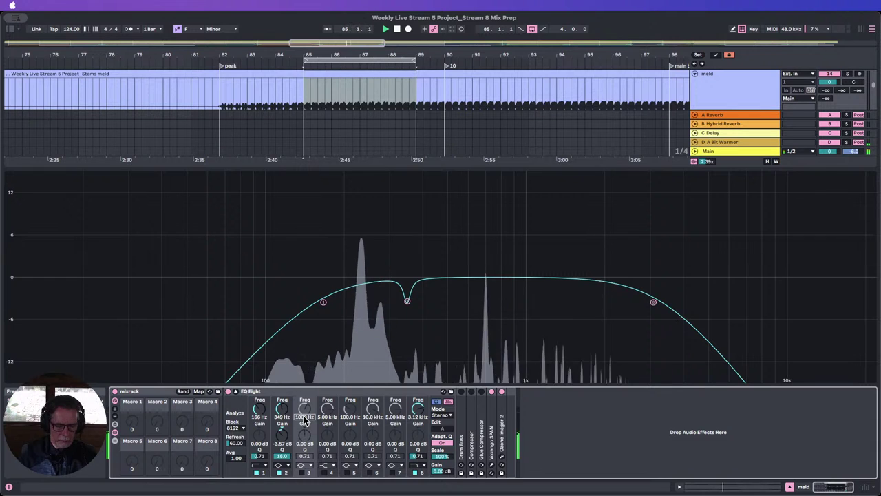
pyautogui.write('32')
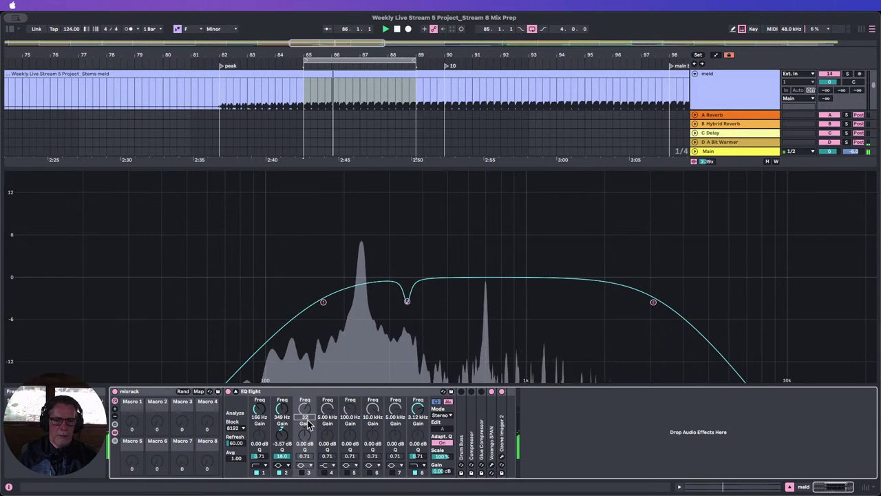
pyautogui.moveTo(303, 417); pyautogui.dragTo(303, 371)
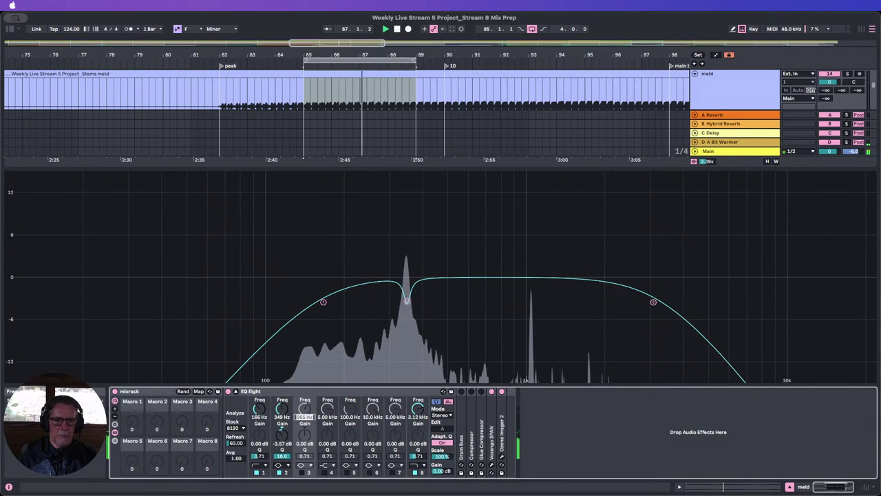
pyautogui.write('232')
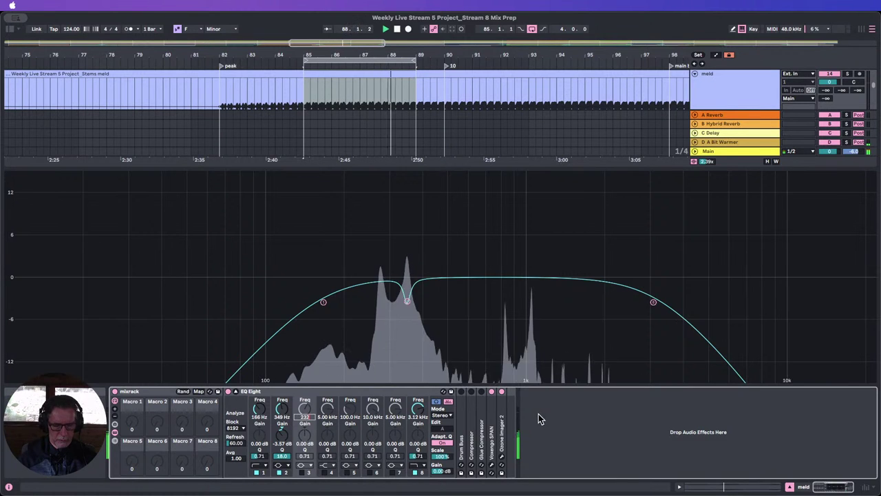
pyautogui.click(302, 472)
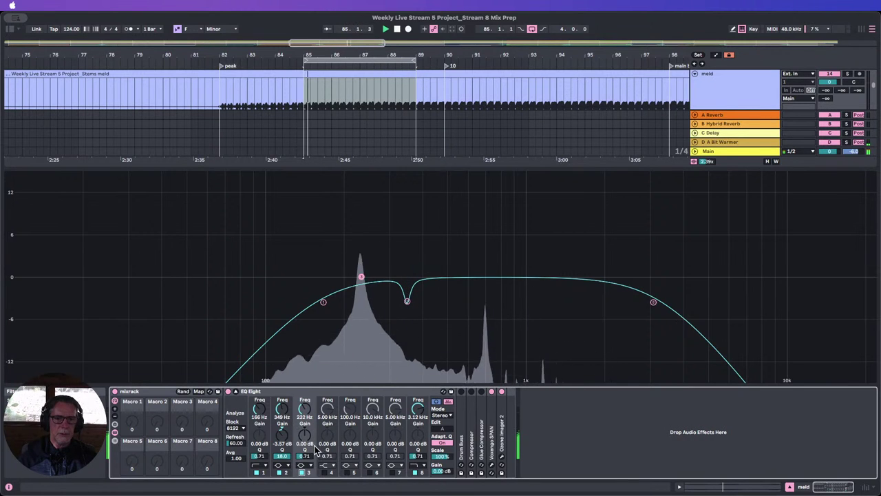
# Audition band 3 with a narrow boost of 14.8 dB, then set it to a 3.57 dB cut with a Q of 14.7.
pyautogui.moveTo(305, 443); pyautogui.dragTo(305, 403)
pyautogui.moveTo(304, 455); pyautogui.dragTo(304, 434)
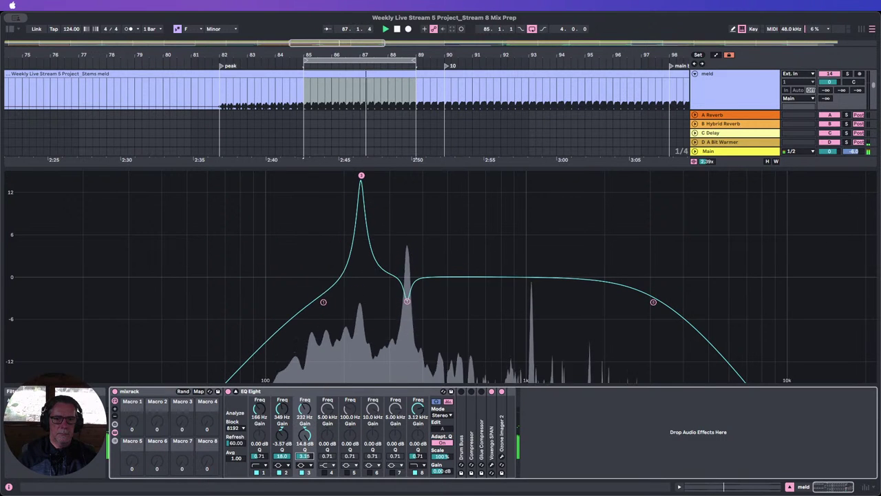
pyautogui.click(361, 175)
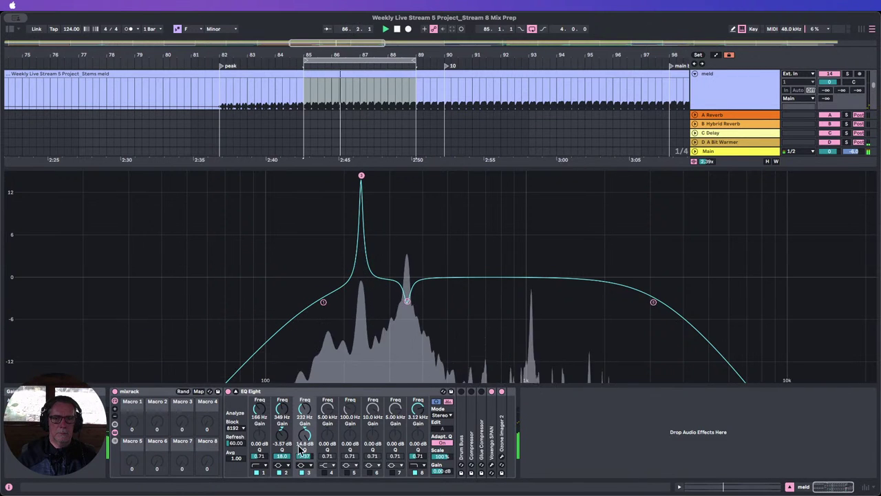
pyautogui.moveTo(305, 441); pyautogui.dragTo(305, 482)
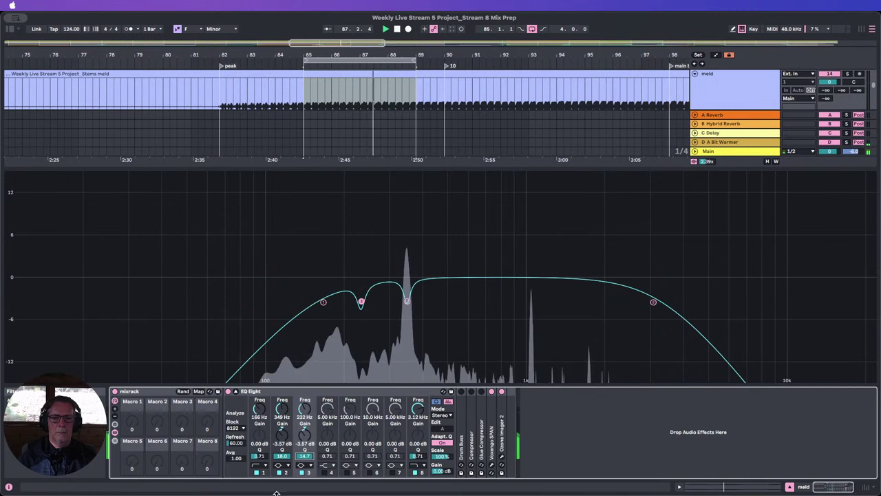
# Compare the meld with band 1's low cut off and on, then fold EQ Eight and bypass it to hear the unprocessed stem.
pyautogui.click(256, 473)
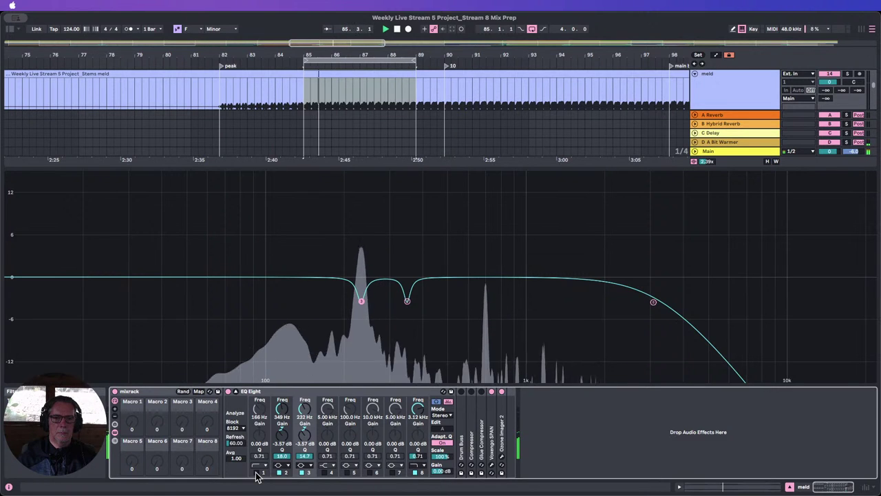
pyautogui.click(256, 473)
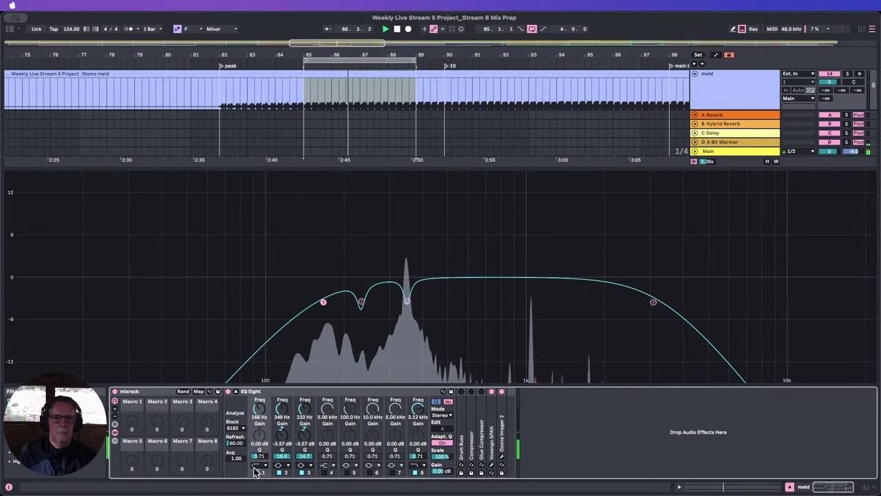
pyautogui.doubleClick(250, 394)
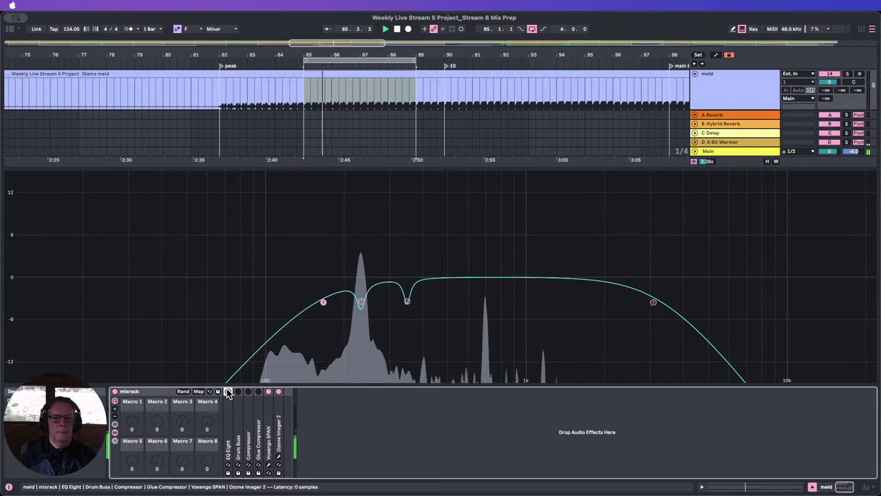
pyautogui.click(227, 392)
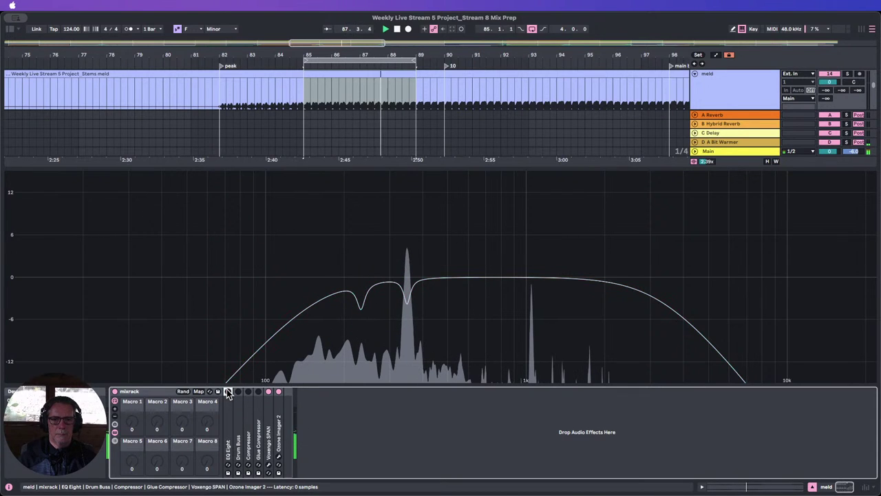
# Compare the meld stem with EQ Eight bypassed and active, leaving the EQ switched on.
pyautogui.click(228, 392)
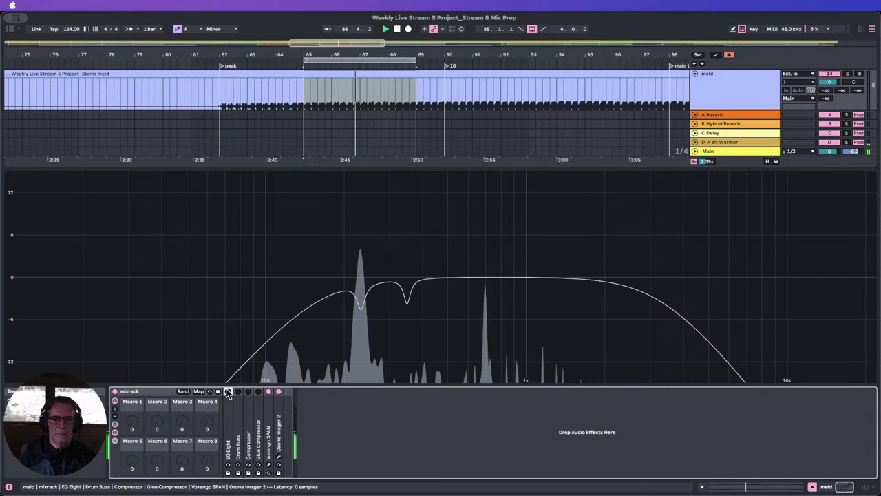
pyautogui.click(228, 392)
pyautogui.click(228, 392)
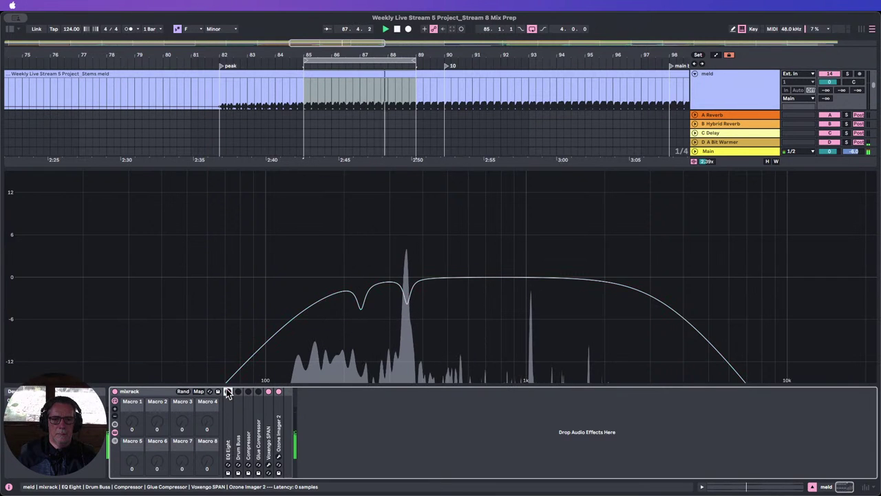
pyautogui.click(228, 392)
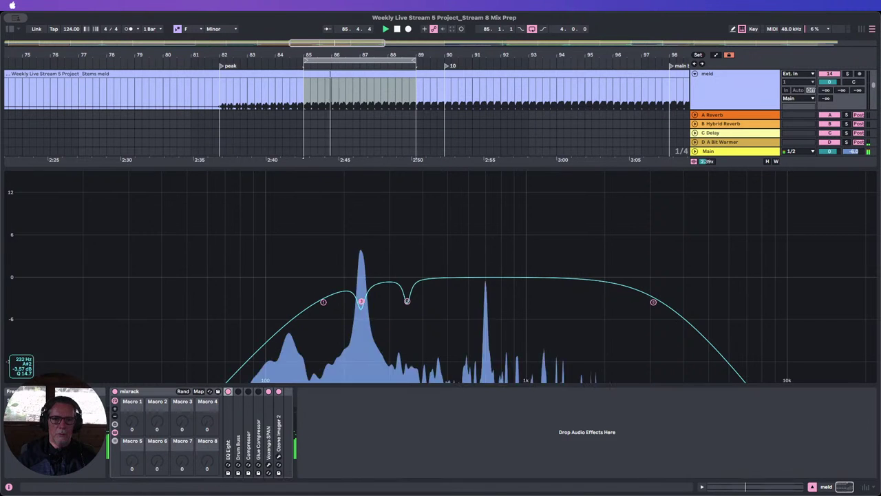
# Unfold EQ Eight, try band 2's gain at -1.90 dB and undo it, then set band 3's gain to -2.62 dB.
pyautogui.doubleClick(234, 451)
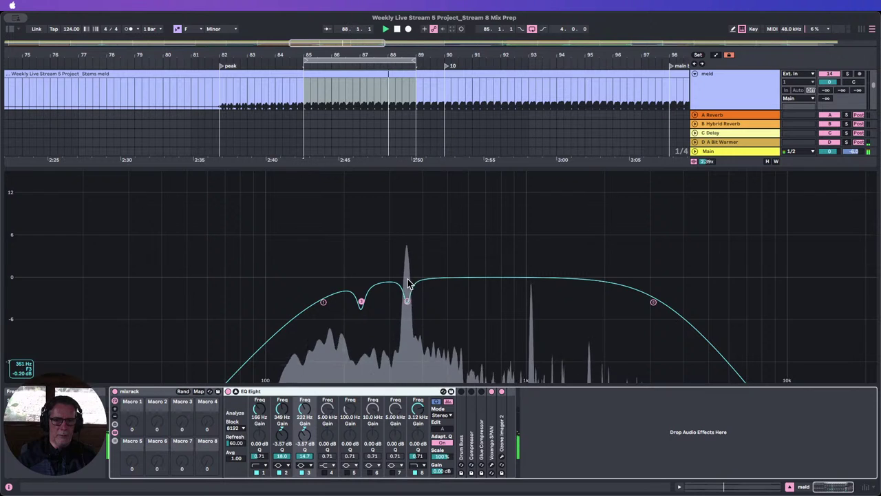
pyautogui.moveTo(275, 449); pyautogui.dragTo(275, 440)
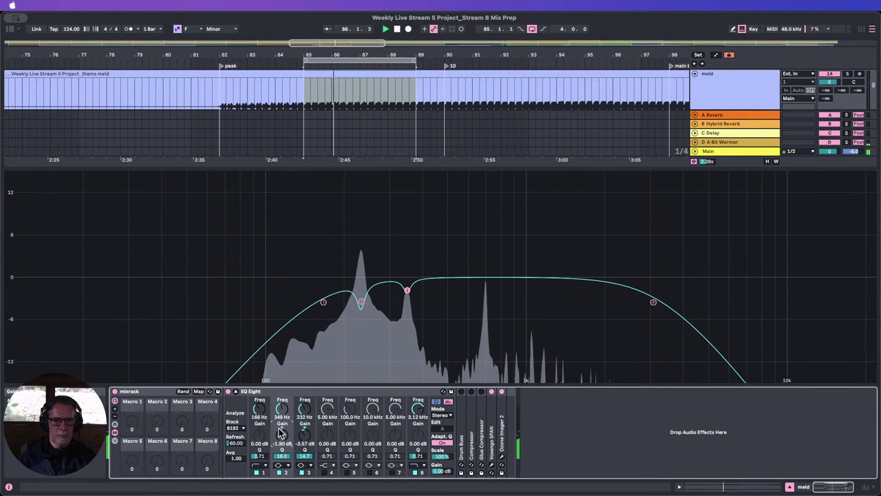
pyautogui.press('super+z')
pyautogui.moveTo(301, 444); pyautogui.dragTo(301, 438)
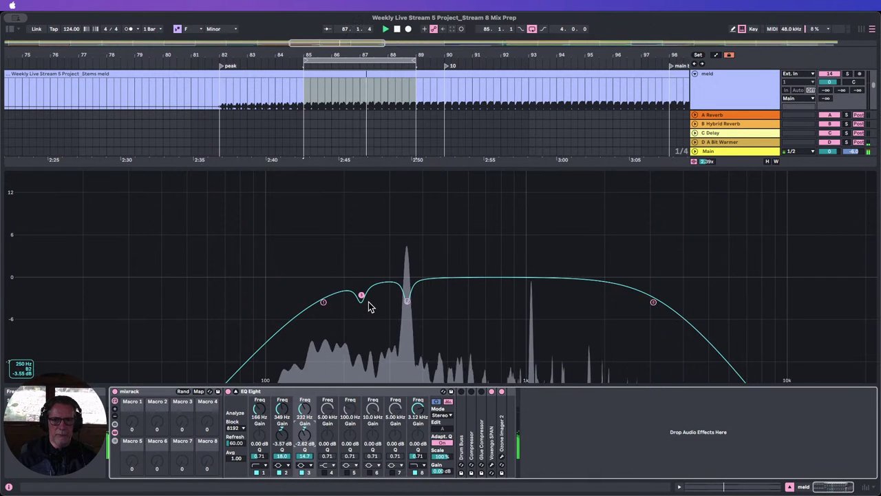
# Return to the full track overview and mute the Kick track.
pyautogui.click(789, 487)
pyautogui.scroll(10, 778, 144)
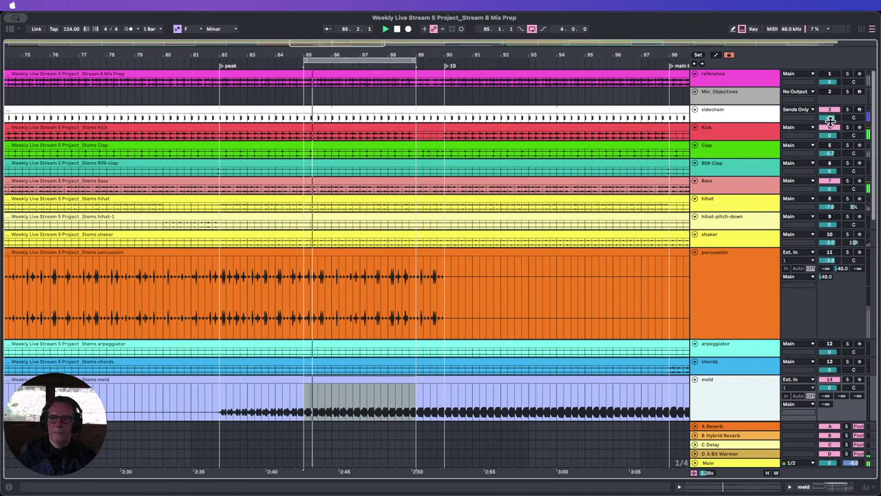
pyautogui.click(830, 128)
# Reopen the meld track's devices and compare the stem with EQ Eight bypassed and on without the kick.
pyautogui.scroll(-5, 757, 217)
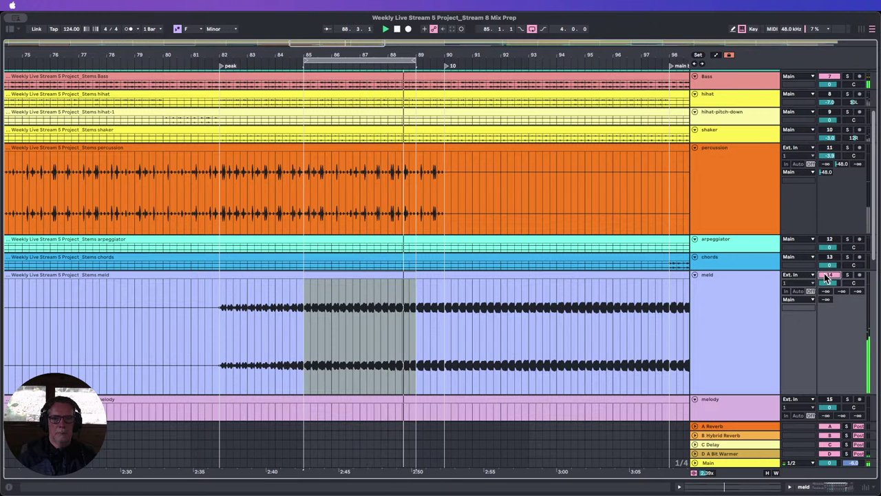
pyautogui.doubleClick(737, 279)
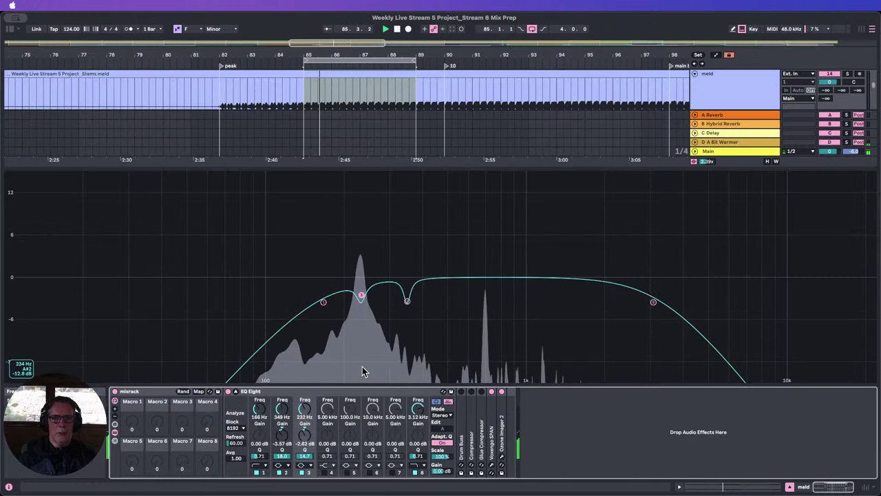
pyautogui.click(229, 391)
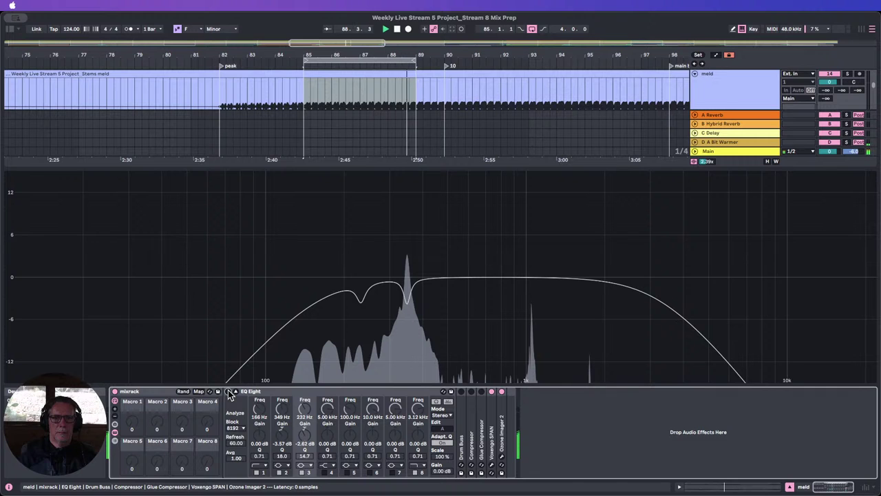
pyautogui.click(229, 391)
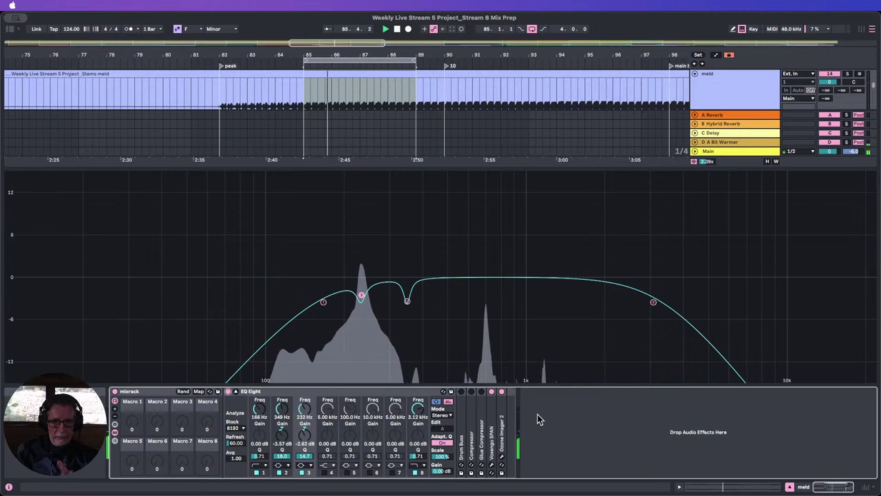
# Check the meld's stereo image in Ozone Imager 2, then close the plug-in and fold EQ Eight.
pyautogui.click(502, 460)
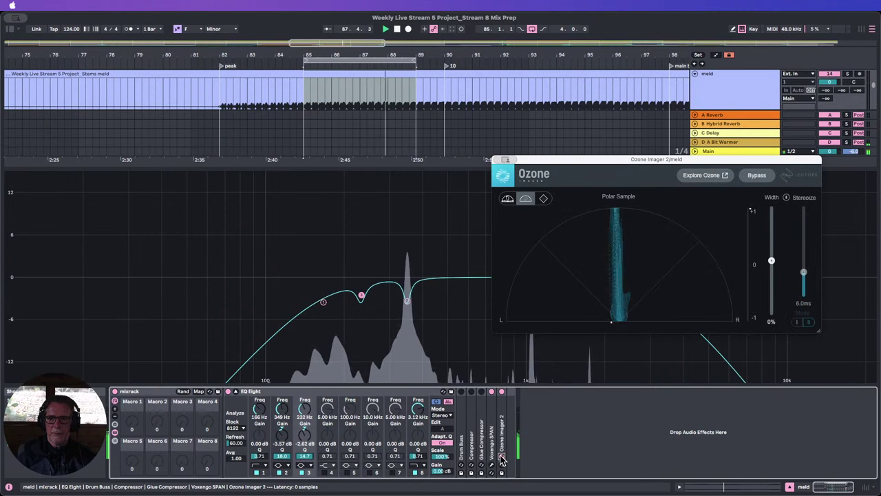
pyautogui.click(502, 460)
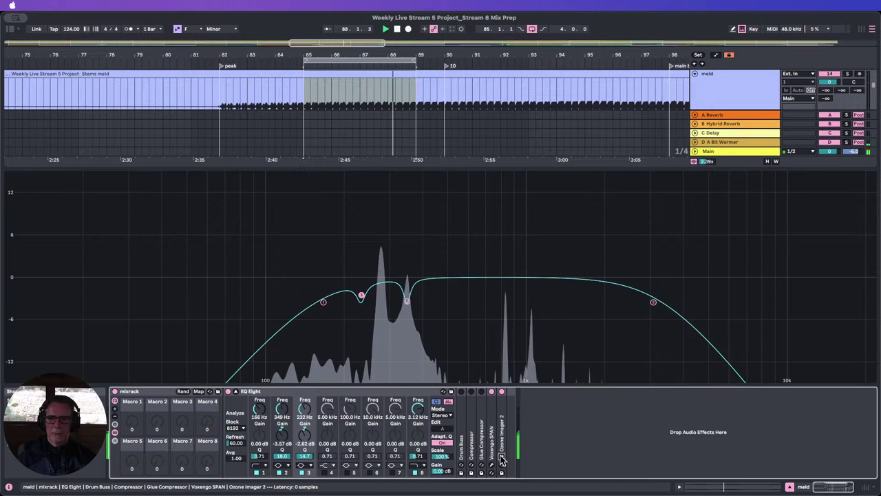
pyautogui.doubleClick(345, 390)
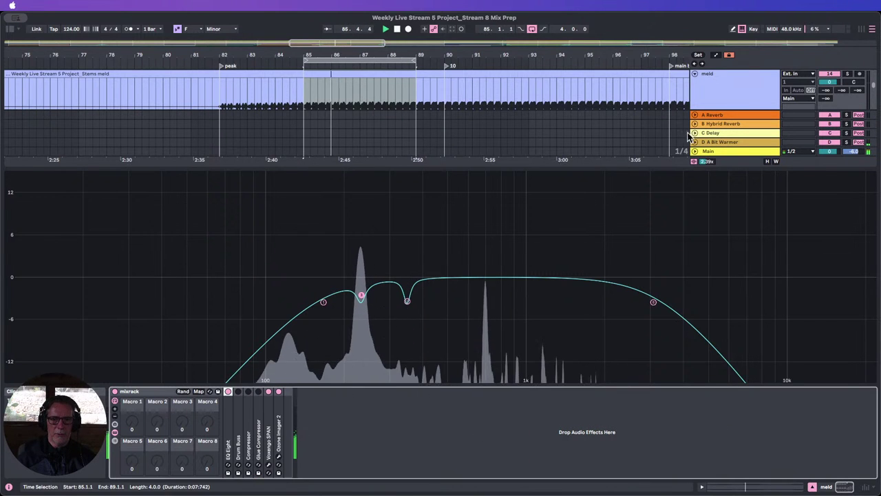
# Inspect the Bass track's EQ spectrum for overlap with the meld, then hide its device view.
pyautogui.click(812, 487)
pyautogui.scroll(10, 719, 356)
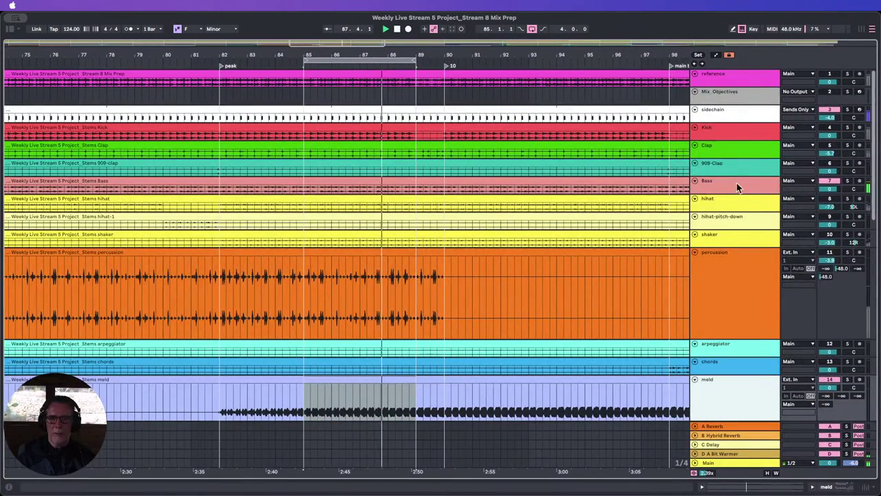
pyautogui.doubleClick(731, 183)
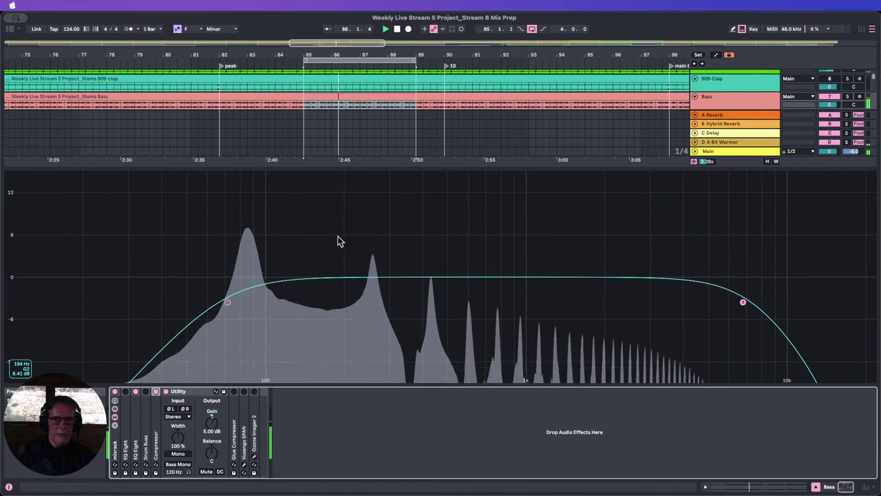
pyautogui.click(816, 487)
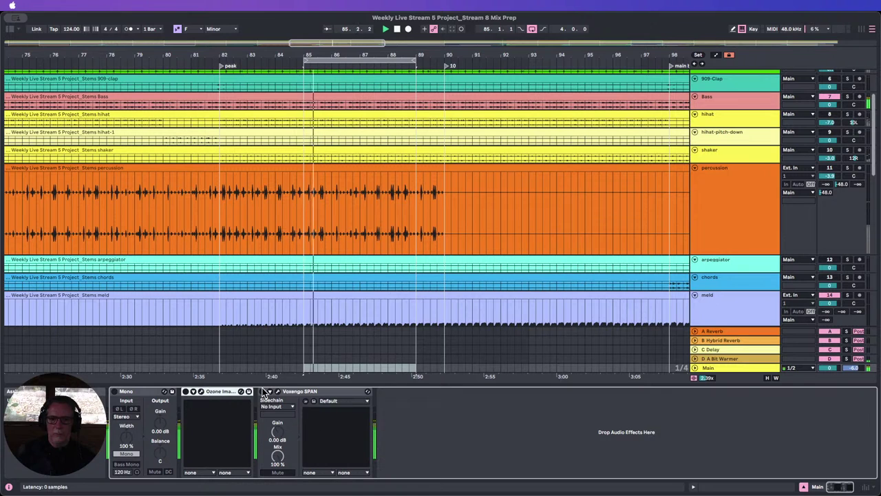
# Turn on and open Voxengo SPAN on the Main track, then enlarge its window over the arrangement.
pyautogui.click(279, 392)
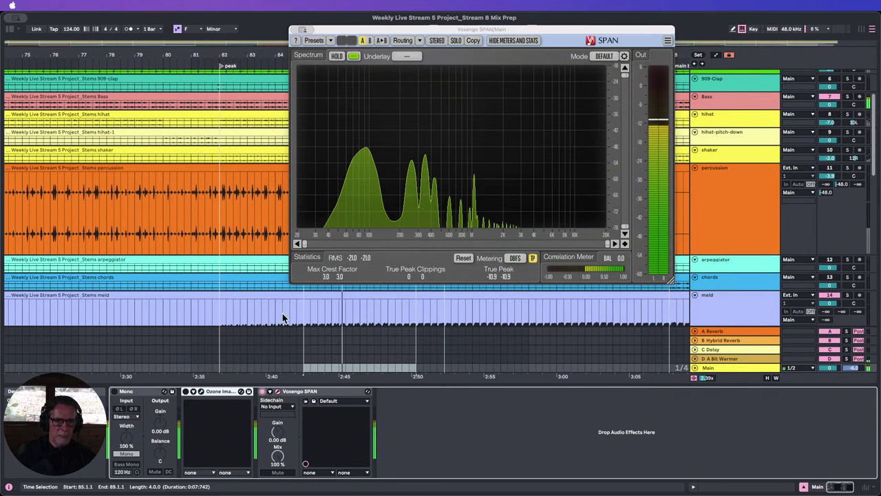
pyautogui.moveTo(482, 29); pyautogui.dragTo(302, 29)
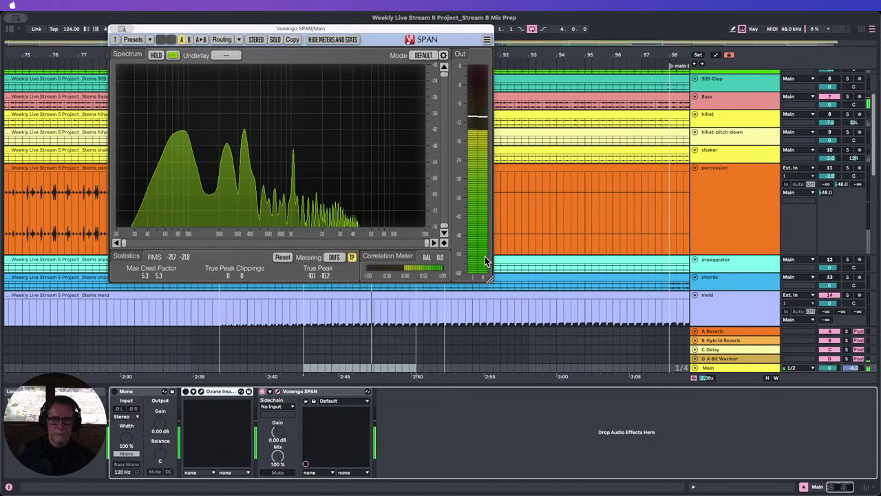
pyautogui.moveTo(491, 284); pyautogui.dragTo(657, 393)
pyautogui.moveTo(372, 31); pyautogui.dragTo(336, 26)
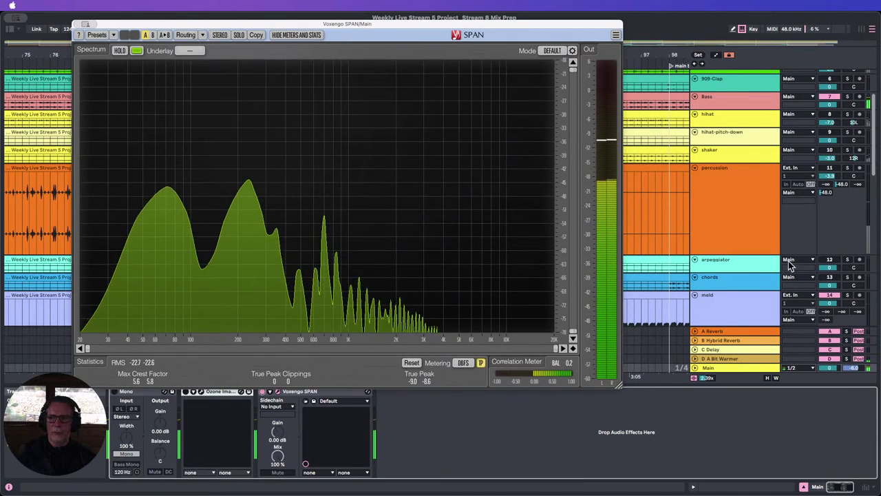
# Compare the combined spectrum in SPAN with the meld track muted and active, then close the analyzer.
pyautogui.click(831, 298)
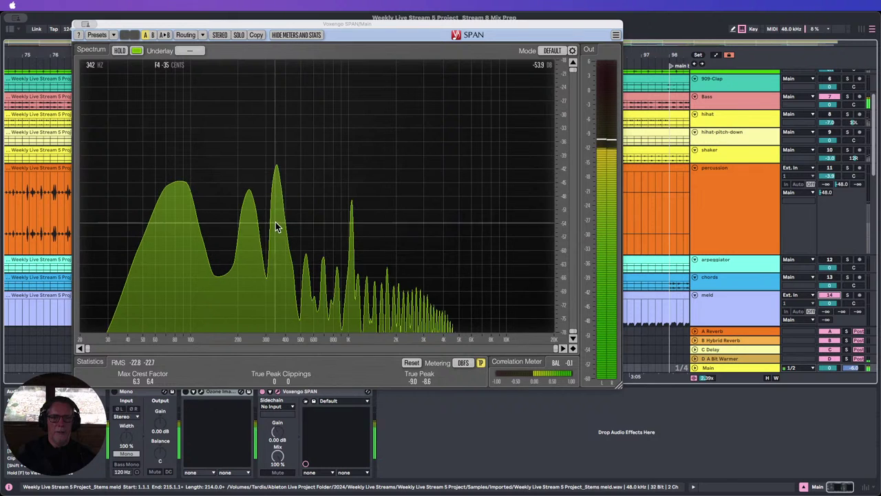
pyautogui.click(830, 296)
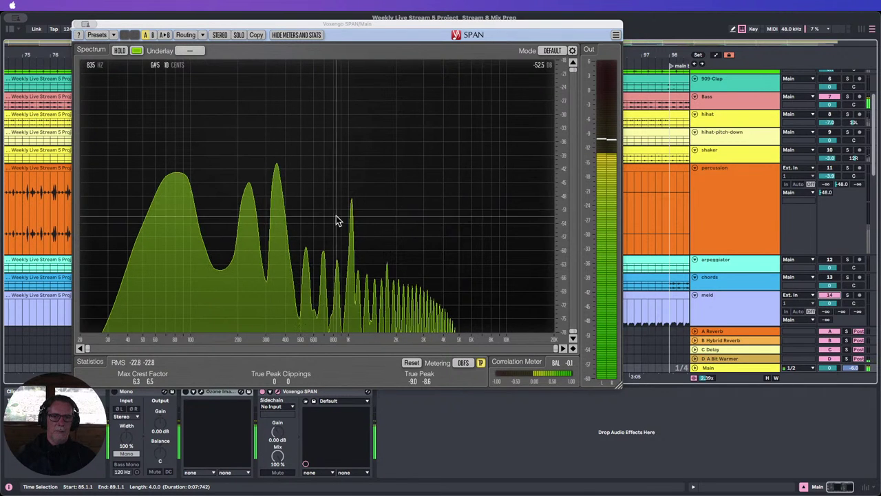
pyautogui.click(83, 25)
# In the meld's EQ Eight, set band 2's gain to -5.71 dB and band 3's gain to -3.10 dB.
pyautogui.click(743, 311)
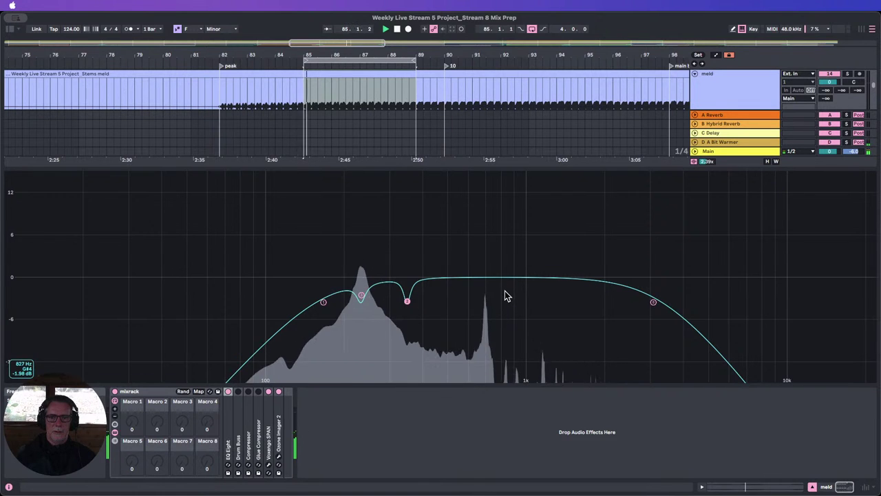
pyautogui.click(230, 443)
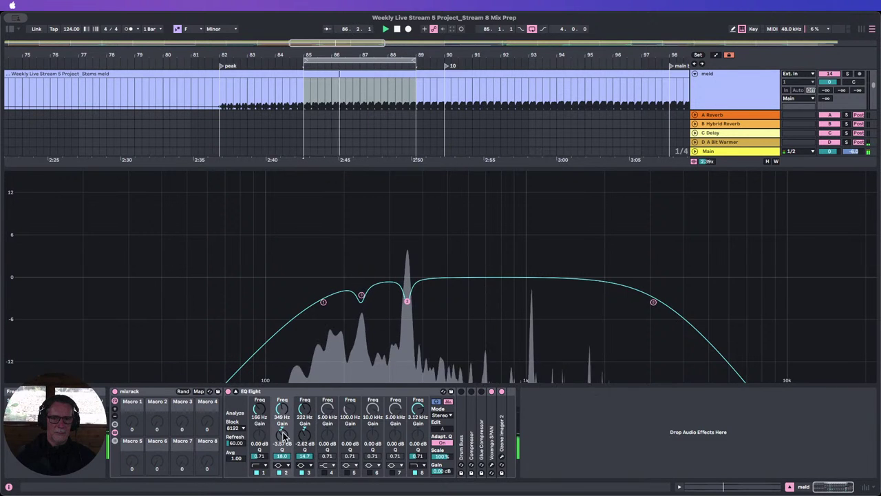
pyautogui.moveTo(280, 437); pyautogui.dragTo(280, 452)
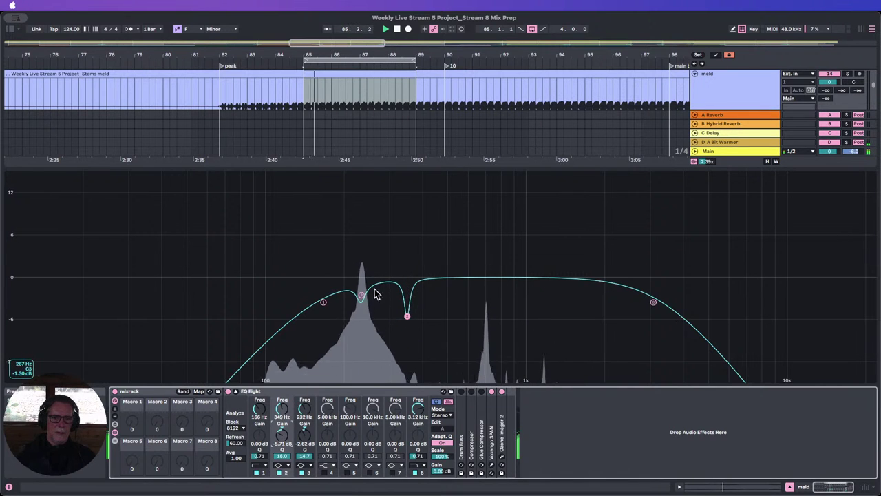
pyautogui.click(304, 437)
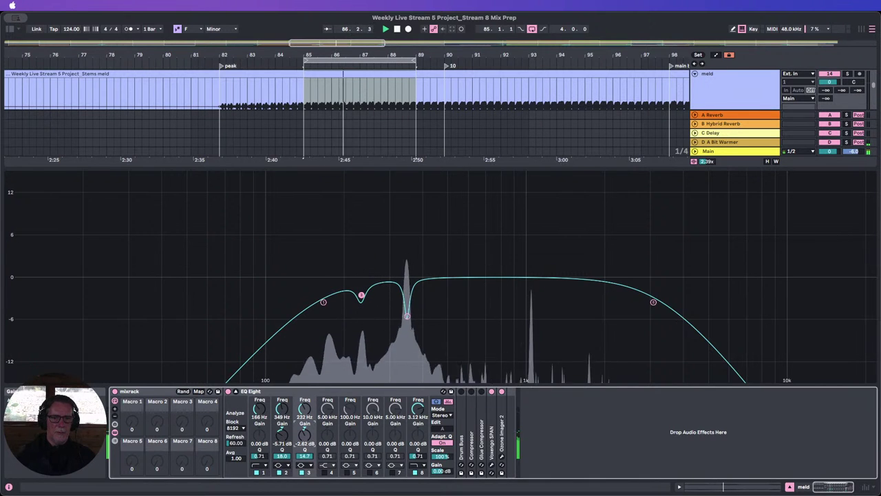
pyautogui.moveTo(304, 437); pyautogui.dragTo(304, 439)
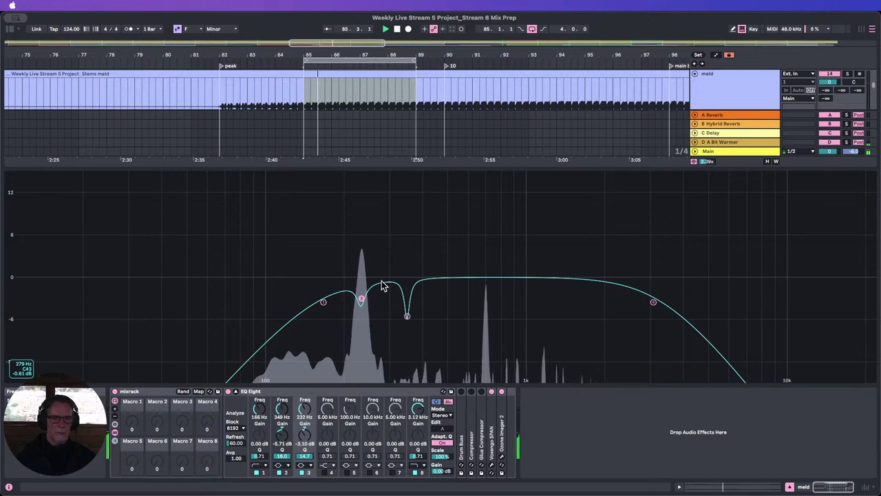
# Turn on band 4 as a bell at 279 Hz with a 2.86 dB cut and a Q of 18.0.
pyautogui.click(328, 418)
pyautogui.write('2')
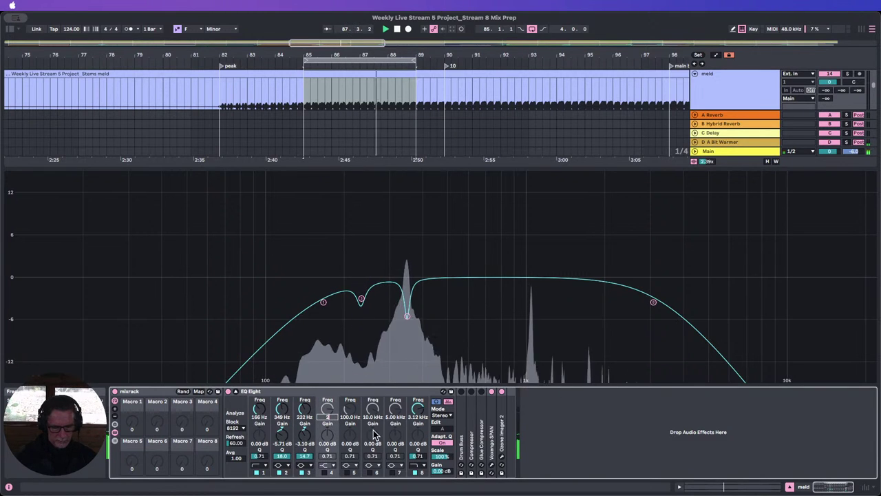
pyautogui.write('79')
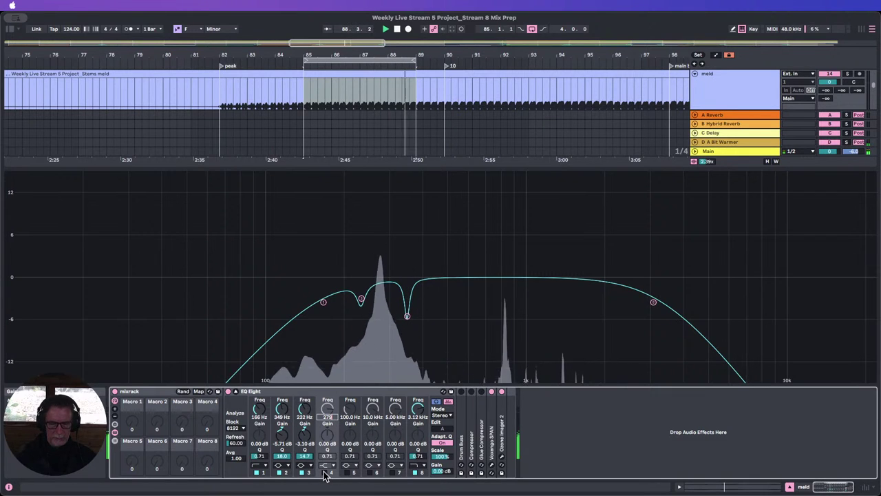
pyautogui.press('Return')
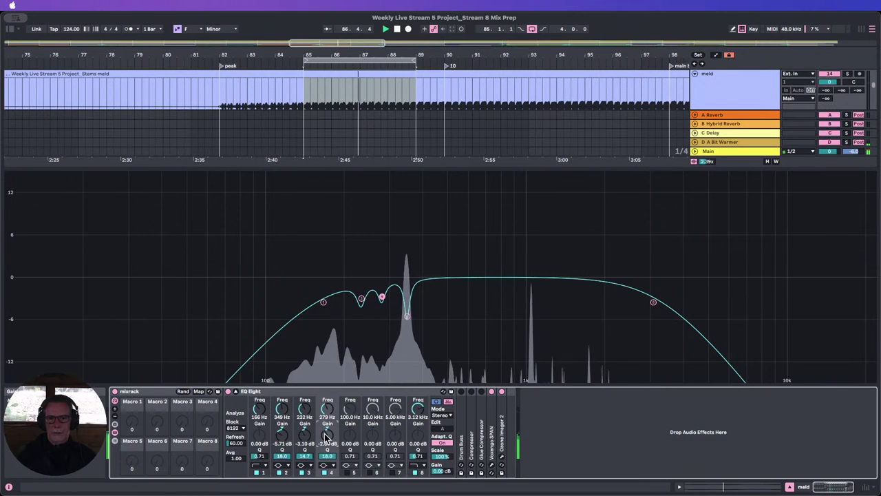
# Compare the meld with and without the three-notch EQ curve, ending with EQ Eight active.
pyautogui.click(228, 391)
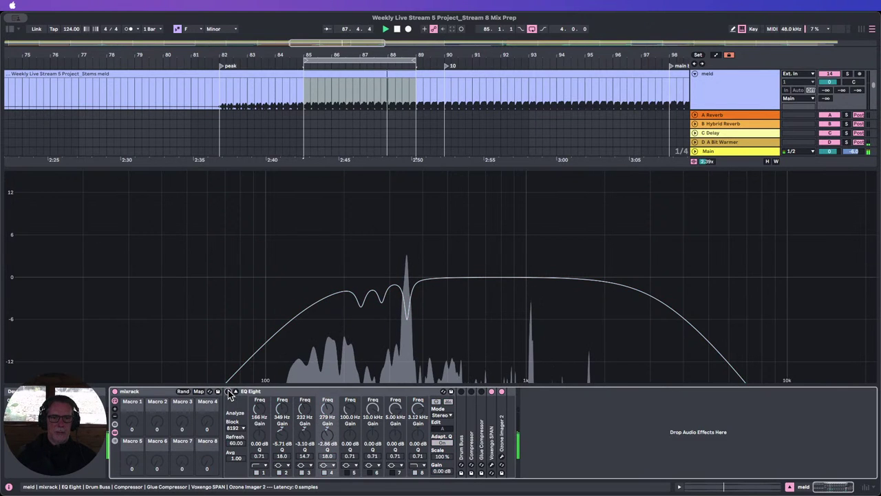
pyautogui.click(228, 391)
pyautogui.click(228, 391)
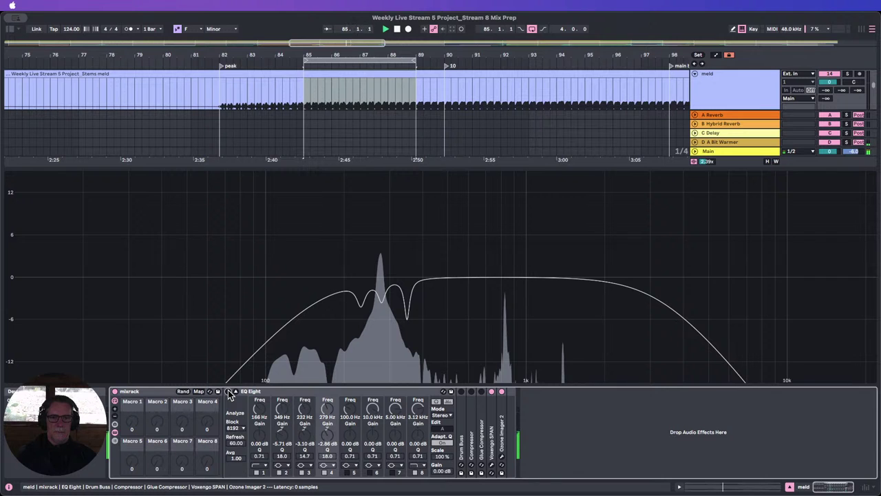
pyautogui.click(228, 391)
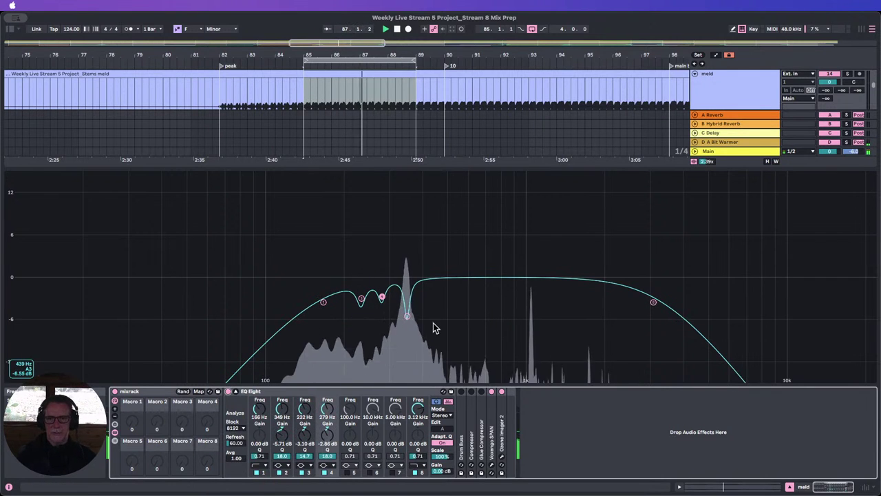
# Turn on the meld's Glue Compressor and set its threshold to -28.6 dB and makeup gain to 0.95 dB.
pyautogui.doubleClick(333, 394)
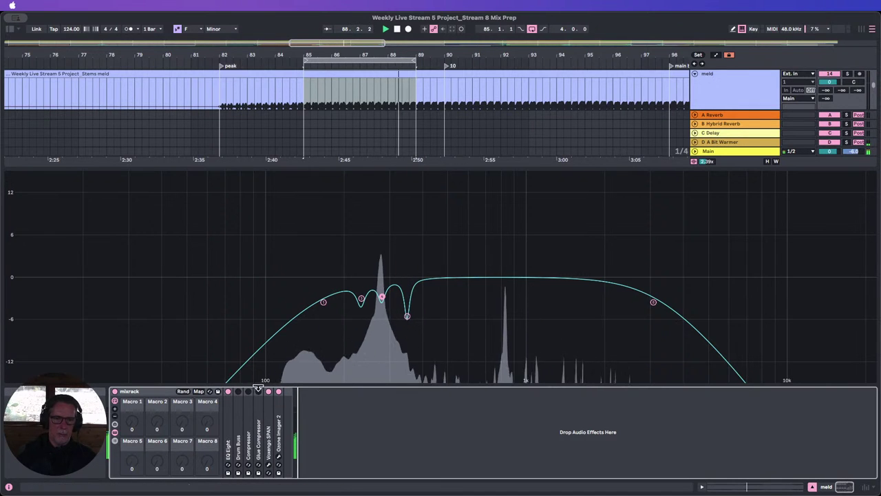
pyautogui.doubleClick(257, 403)
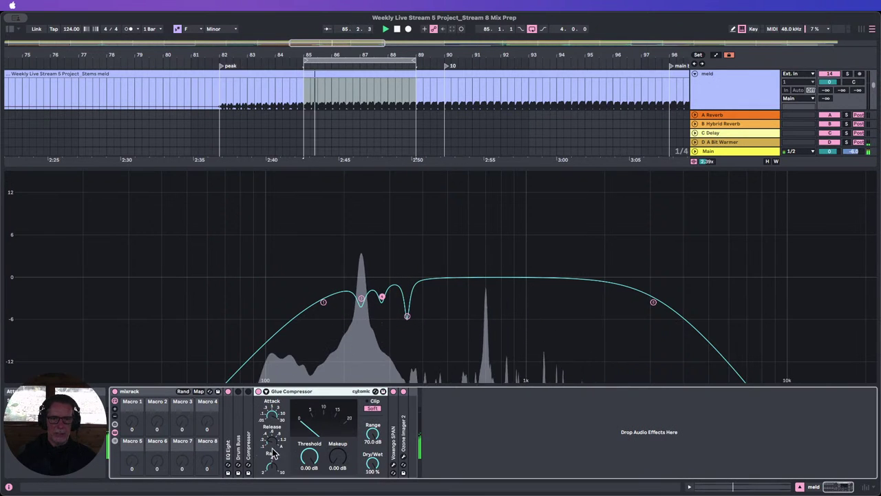
pyautogui.moveTo(310, 456); pyautogui.dragTo(309, 493)
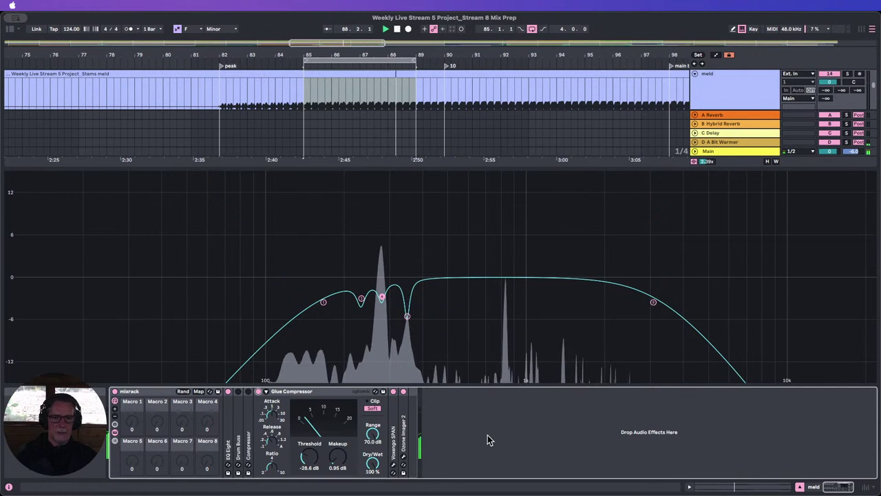
# Turn off Voxengo SPAN and Ozone Imager 2 in the meld's mixrack and fold the Glue Compressor.
pyautogui.click(393, 391)
pyautogui.click(404, 392)
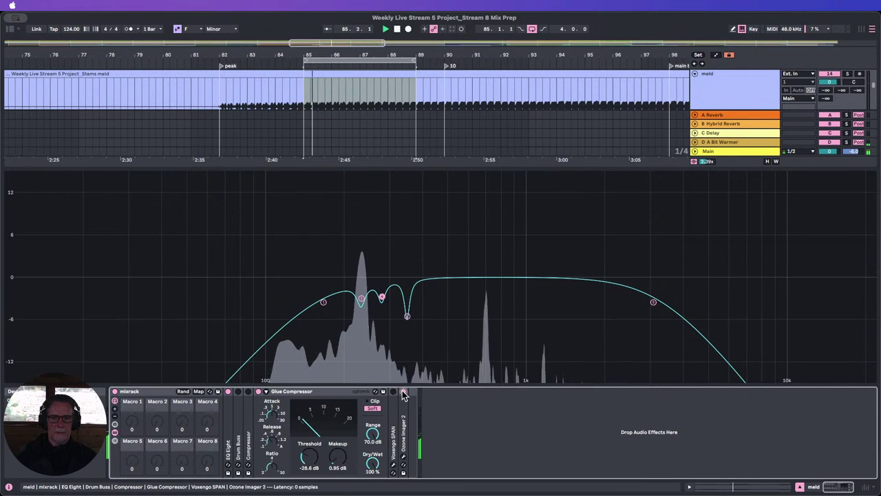
pyautogui.click(281, 393)
pyautogui.doubleClick(282, 393)
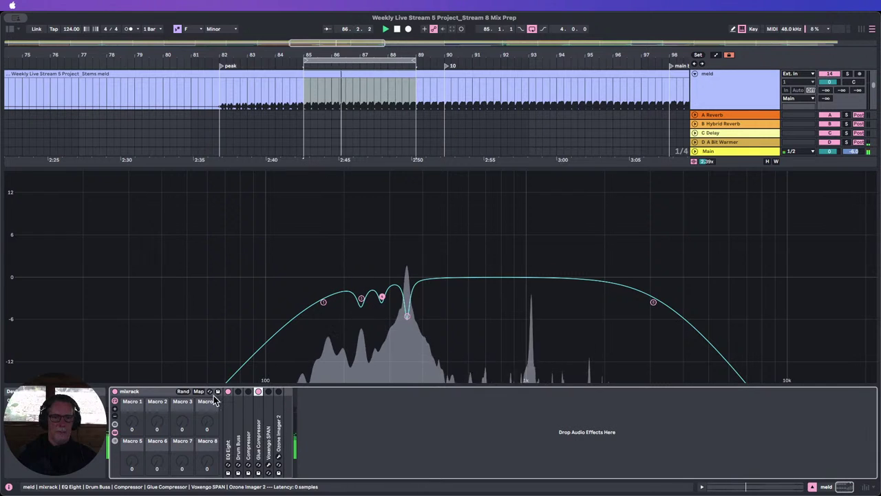
# Compare the meld with its whole mixrack bypassed and active.
pyautogui.click(115, 391)
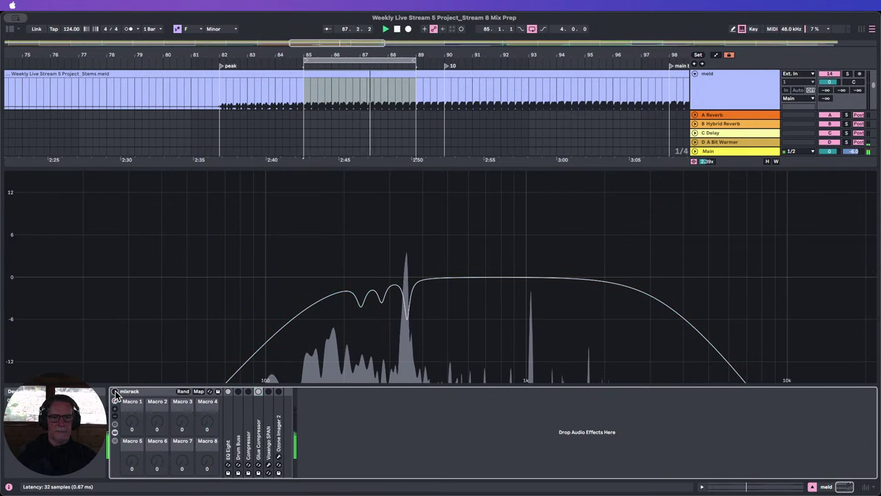
pyautogui.click(115, 392)
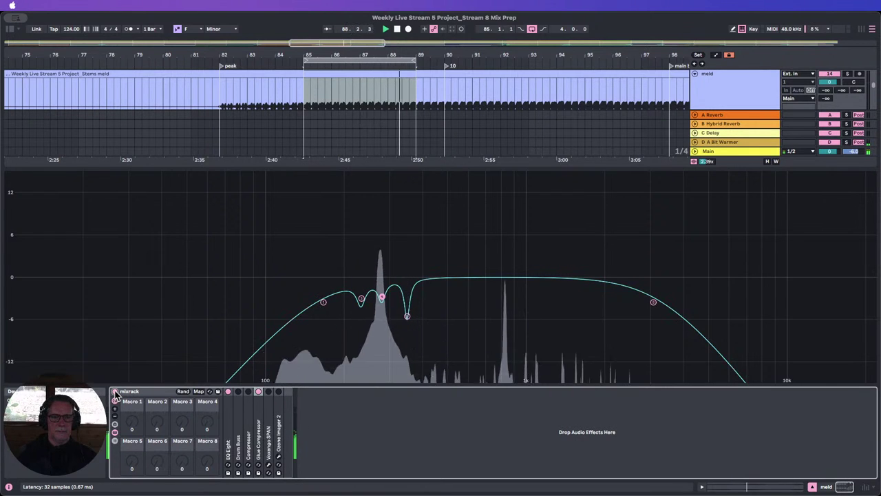
pyautogui.click(115, 392)
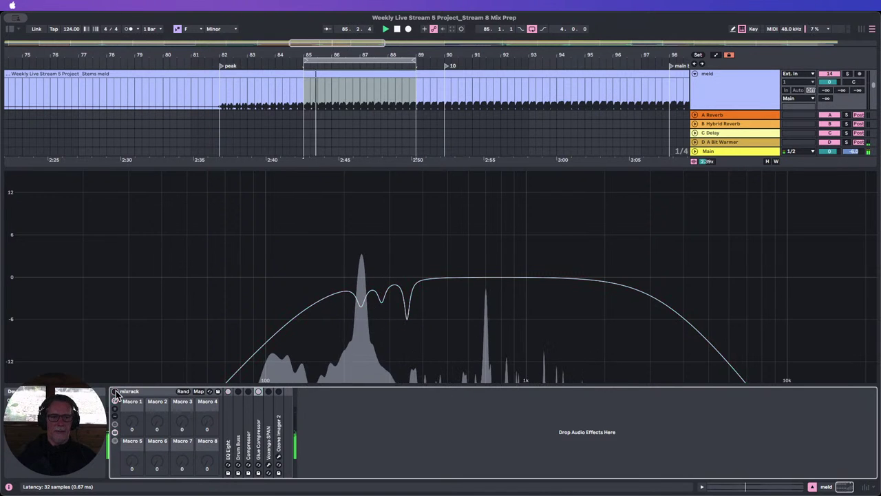
# In the mixer, set the meld's Hybrid Reverb send to -49.0 dB and its A Bit Warmer send to -53.0 dB.
pyautogui.click(813, 487)
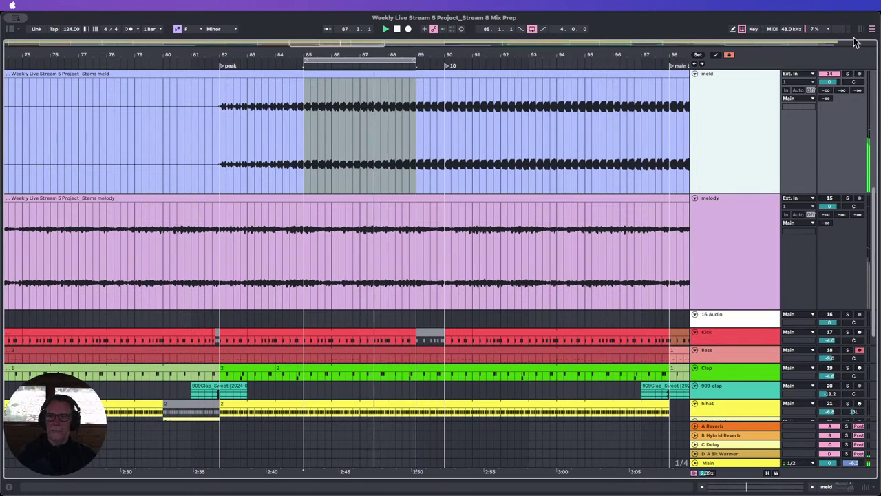
pyautogui.click(865, 487)
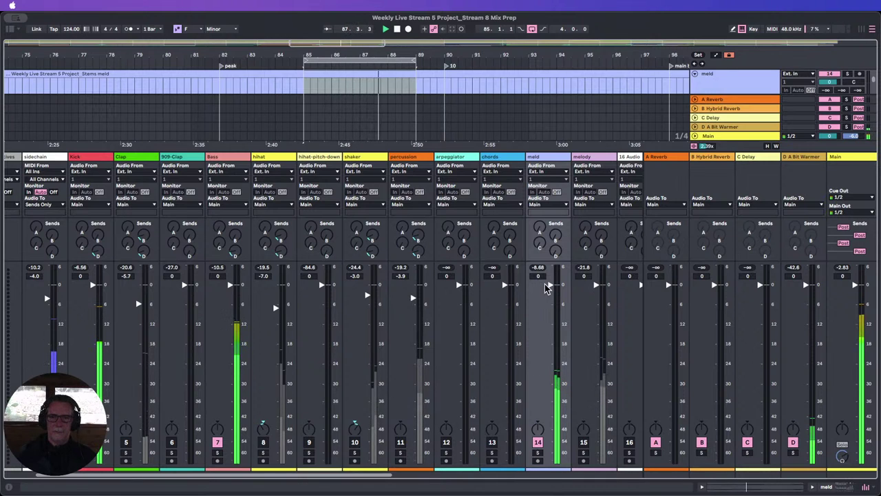
pyautogui.moveTo(547, 288); pyautogui.dragTo(551, 438)
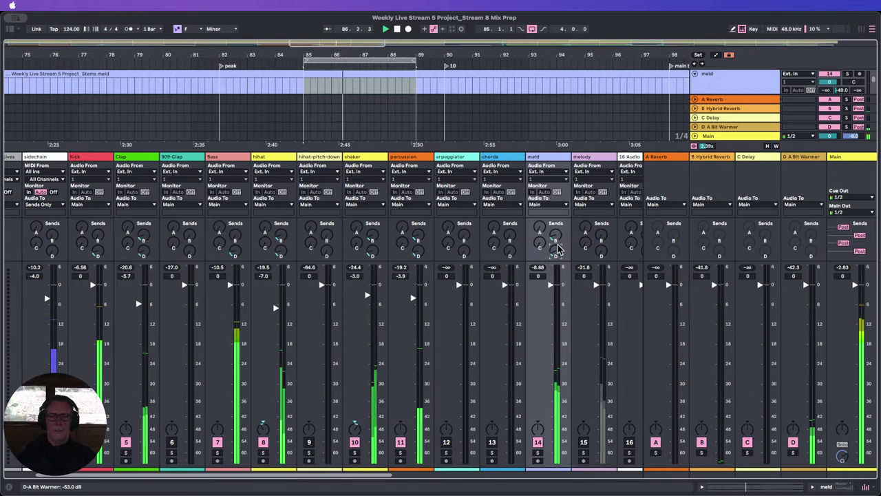
# Compare the meld in the fuller mix with its mixrack bypassed and active, leaving the rack on.
pyautogui.doubleClick(542, 157)
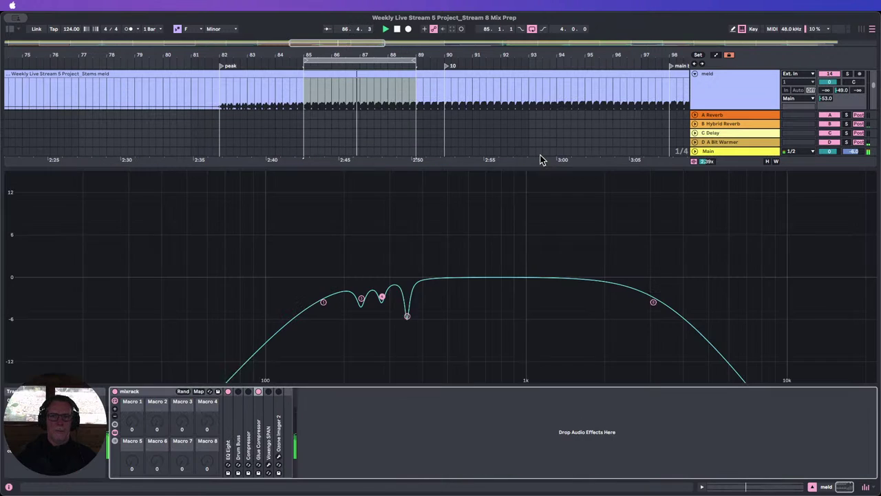
pyautogui.click(114, 392)
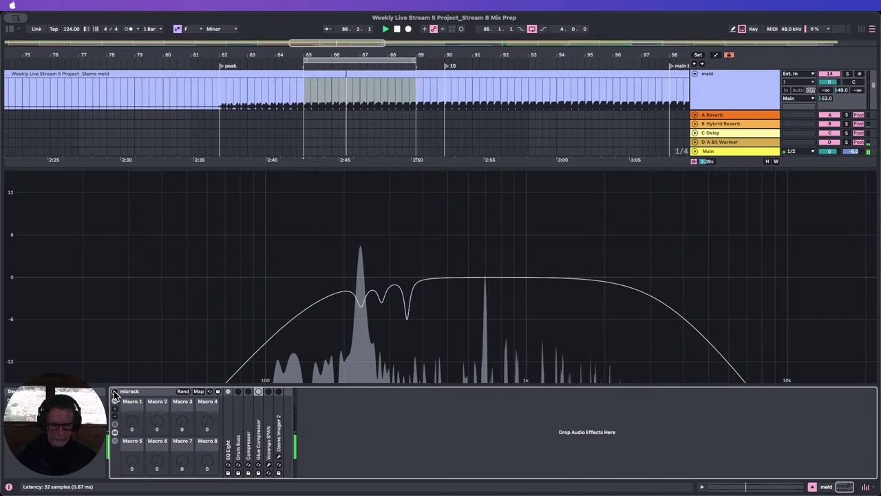
pyautogui.click(114, 392)
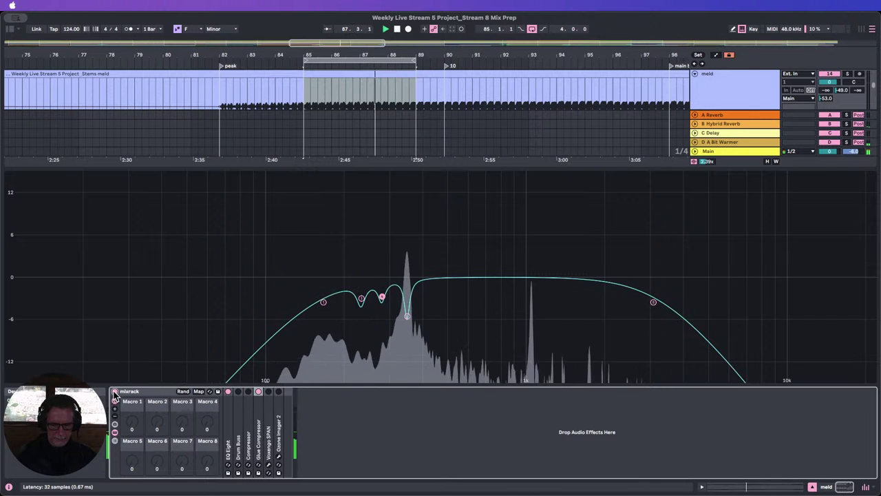
# Check the mix in mono with the Main track's Mono device, return to stereo and hide the devices.
pyautogui.click(719, 151)
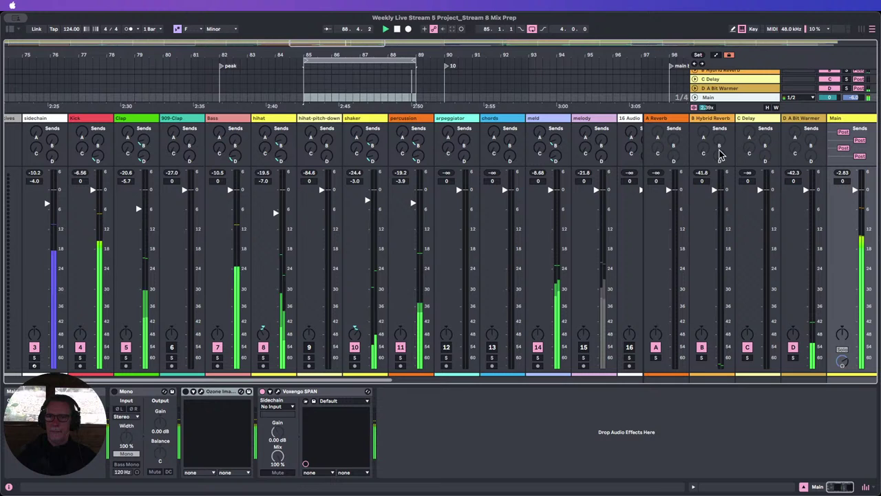
pyautogui.click(115, 392)
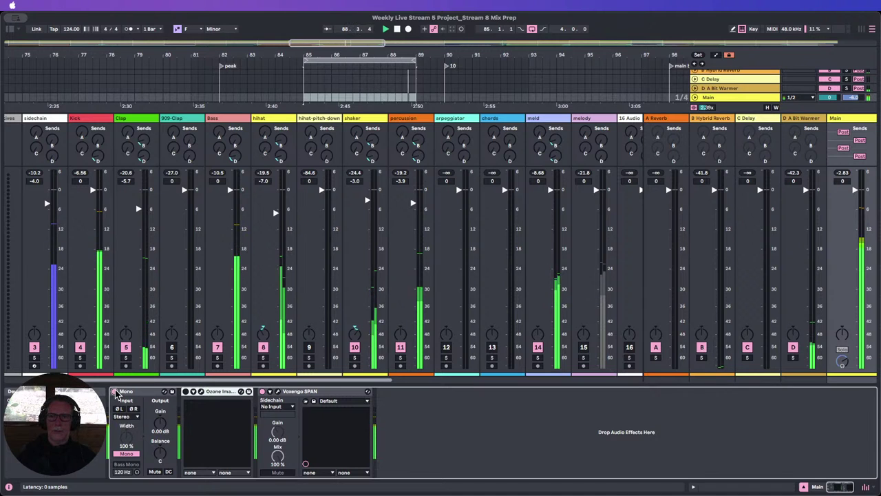
pyautogui.click(115, 391)
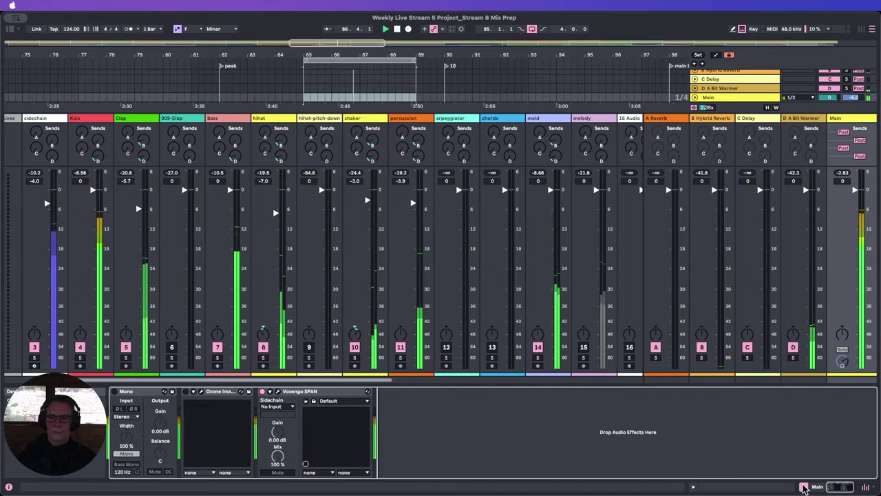
pyautogui.click(804, 487)
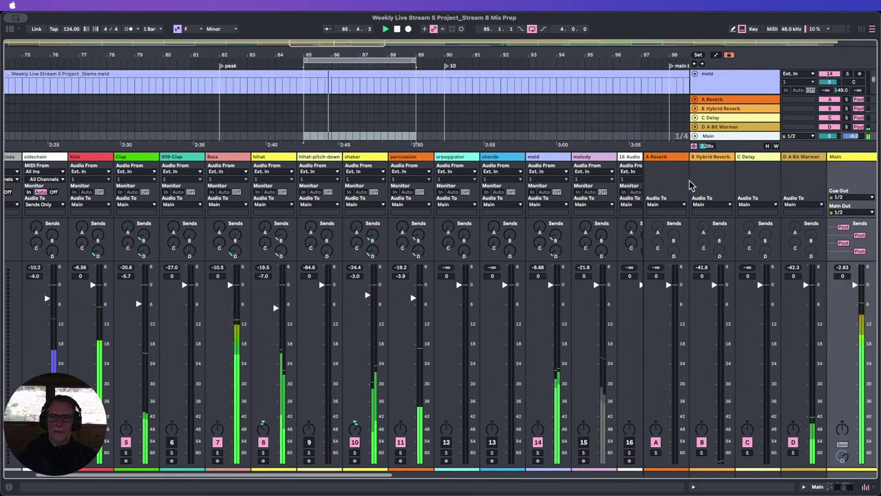
# Activate the melody track and hide the mixer to show more of the stems in the arrangement.
pyautogui.click(584, 442)
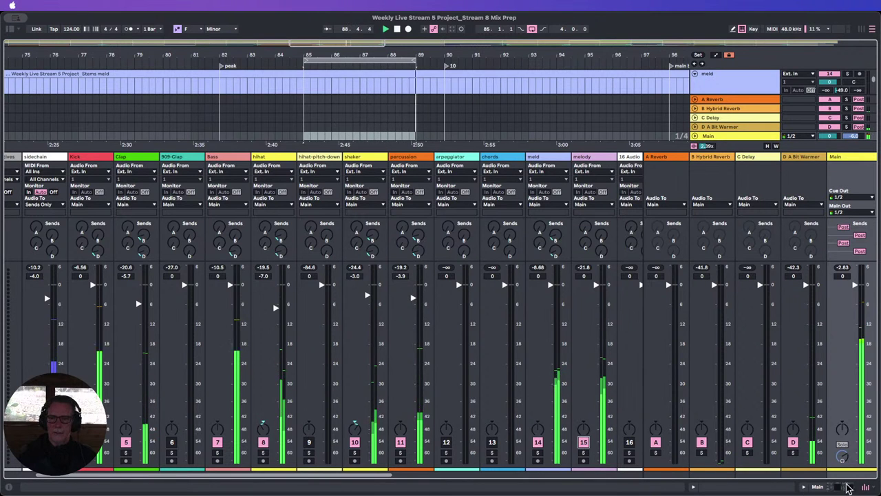
pyautogui.click(865, 488)
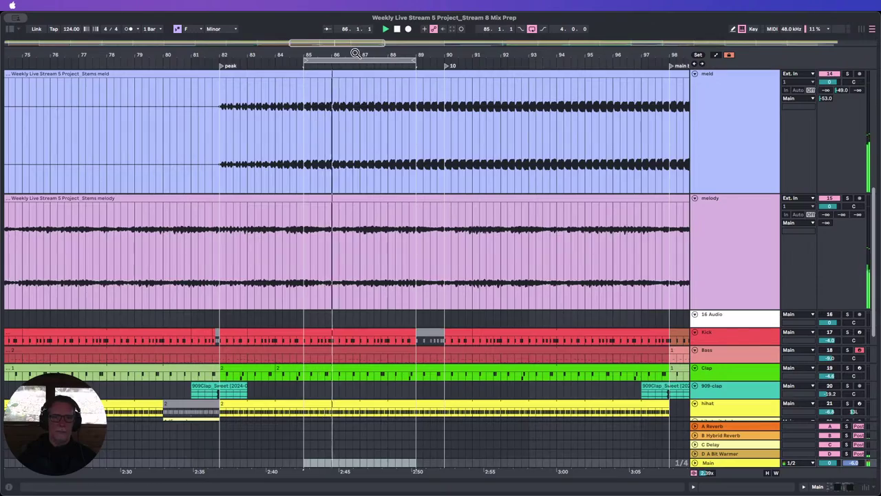
pyautogui.moveTo(351, 55); pyautogui.dragTo(351, 92)
pyautogui.scroll(1, 372, 206)
pyautogui.scroll(-1, 551, 214)
pyautogui.scroll(4, 736, 220)
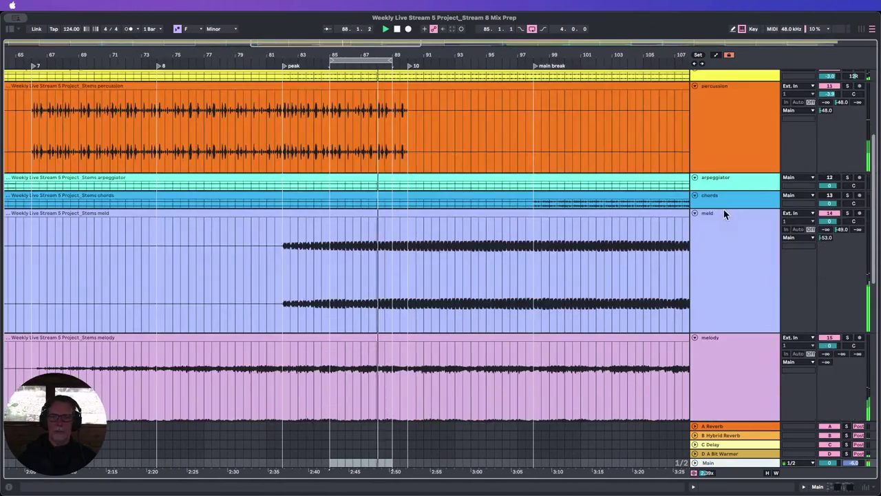
# Shrink the meld and percussion tracks to minimum height, leaving the melody track expanded.
pyautogui.moveTo(733, 326); pyautogui.dragTo(732, 220)
pyautogui.scroll(3, 725, 232)
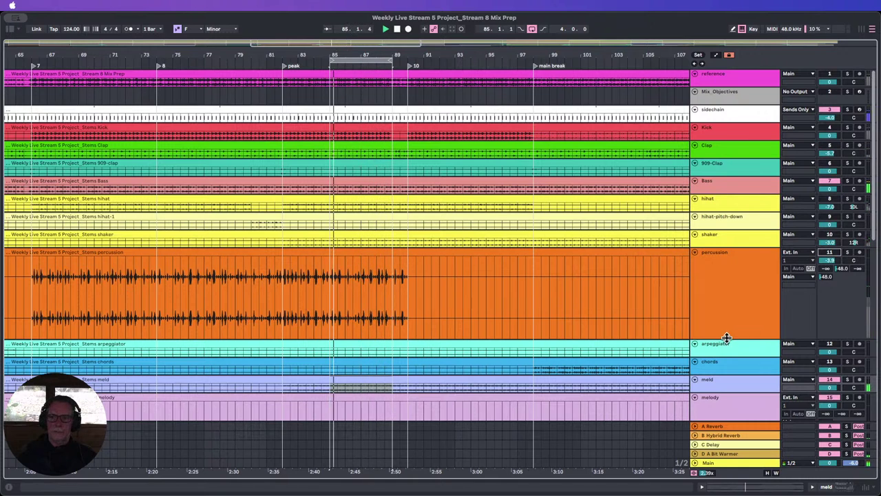
pyautogui.moveTo(727, 337); pyautogui.dragTo(723, 262)
pyautogui.scroll(-3, 745, 276)
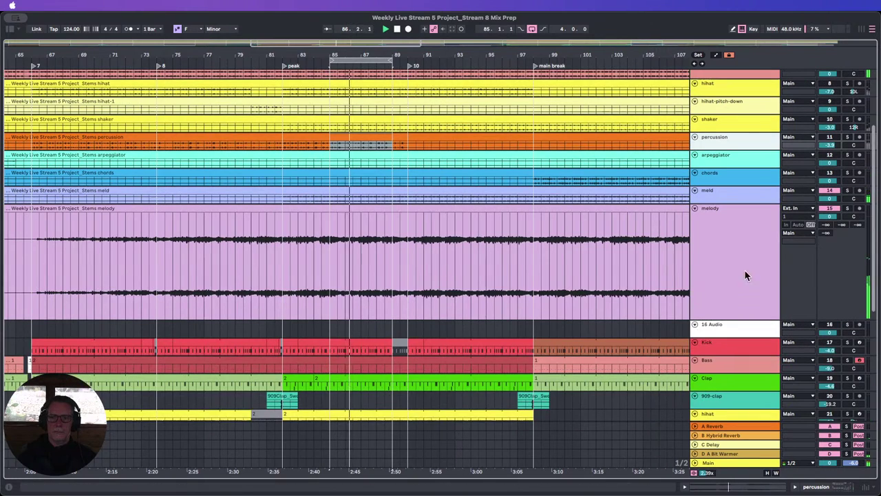
# Turn on Ozone Imager 2 in the melody's mixrack and place its window over the arrangement.
pyautogui.doubleClick(736, 225)
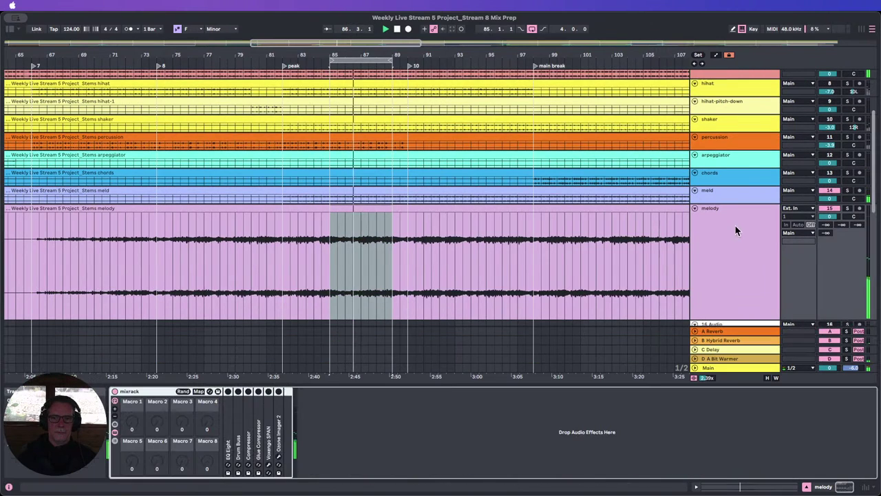
pyautogui.click(279, 460)
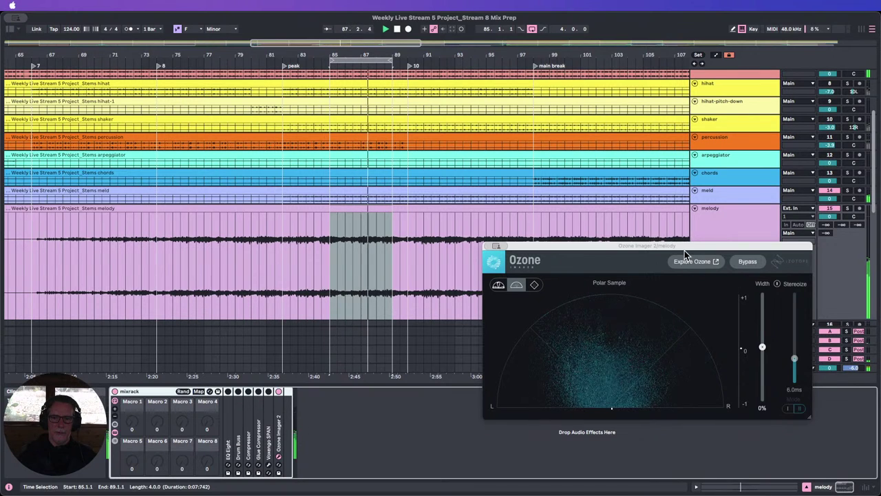
pyautogui.moveTo(685, 255); pyautogui.dragTo(614, 140)
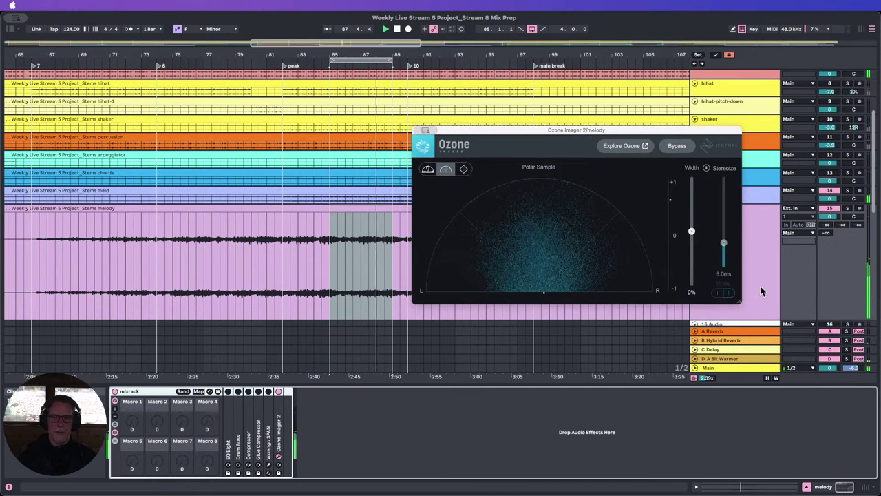
# Check the mix with the melody in mono, return to stereo, close the imager and reselect the melody track.
pyautogui.click(735, 369)
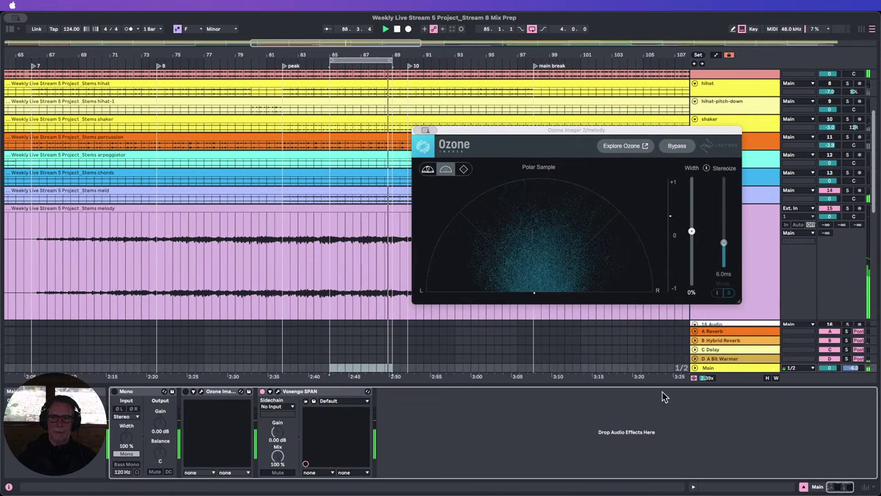
pyautogui.click(115, 393)
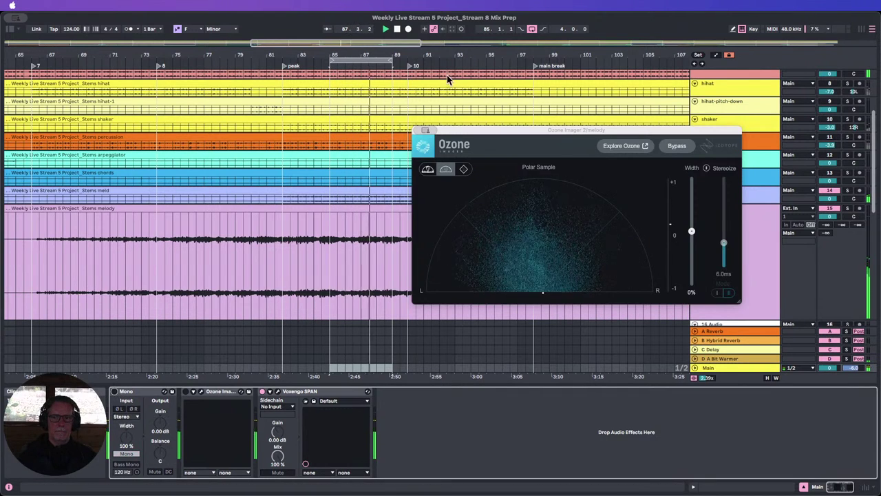
pyautogui.click(425, 130)
pyautogui.click(761, 234)
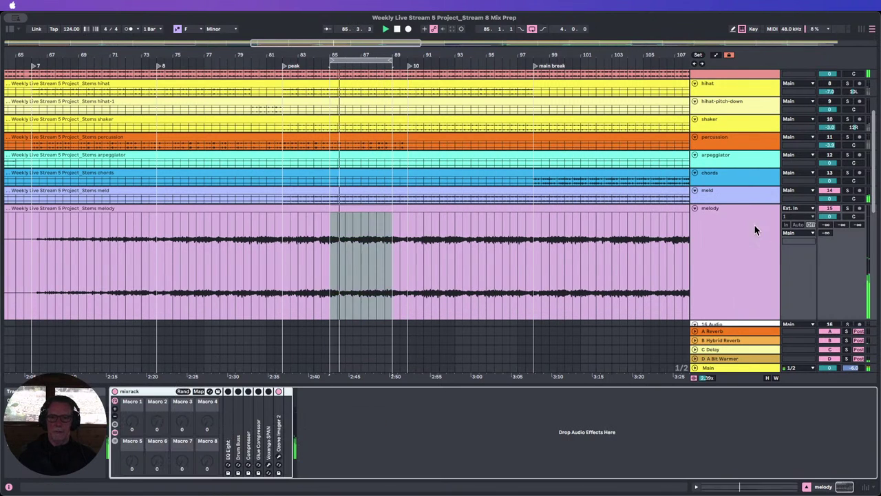
# Insert a Utility before Ozone Imager 2 in the melody's mixrack and set its width to 68%.
pyautogui.click(276, 460)
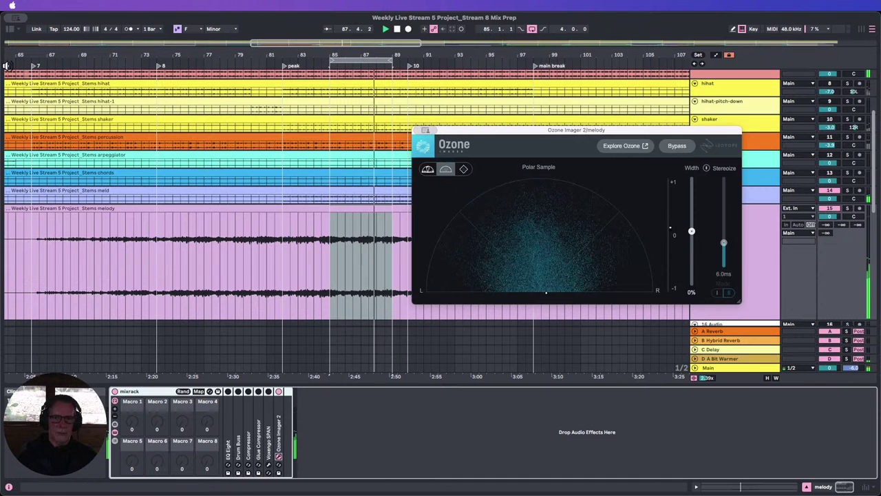
pyautogui.click(10, 30)
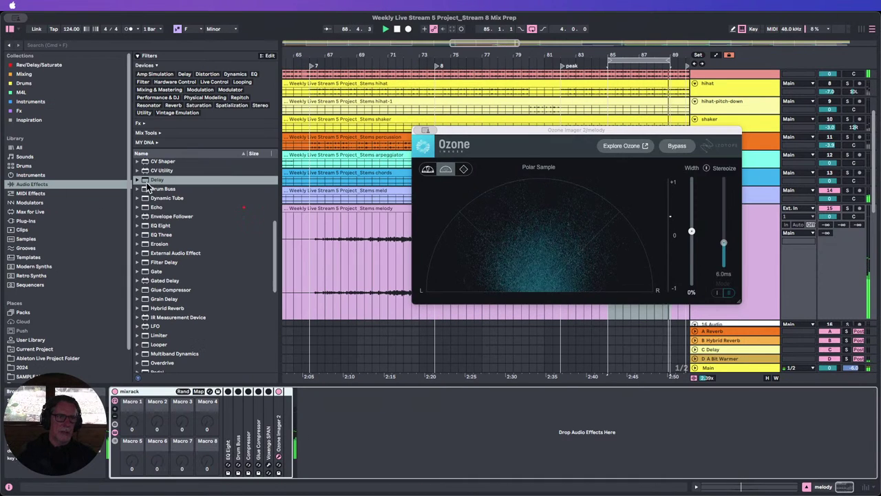
pyautogui.scroll(-10, 166, 345)
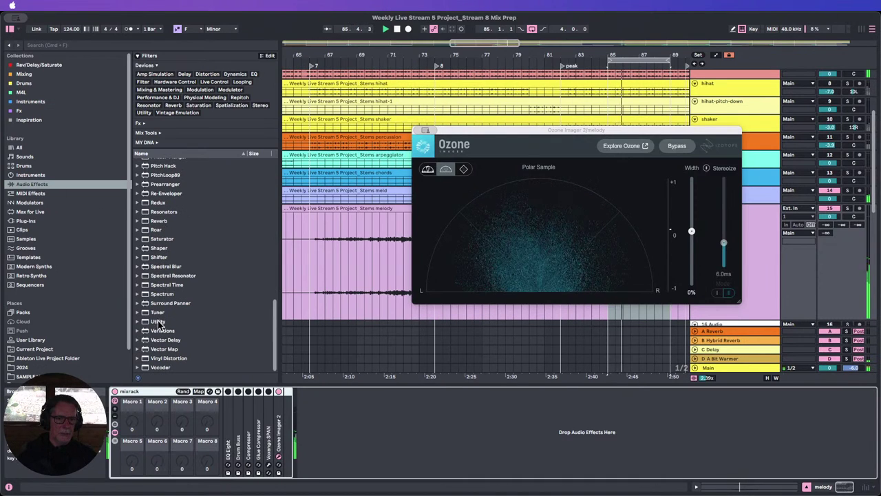
pyautogui.moveTo(157, 322); pyautogui.dragTo(291, 458)
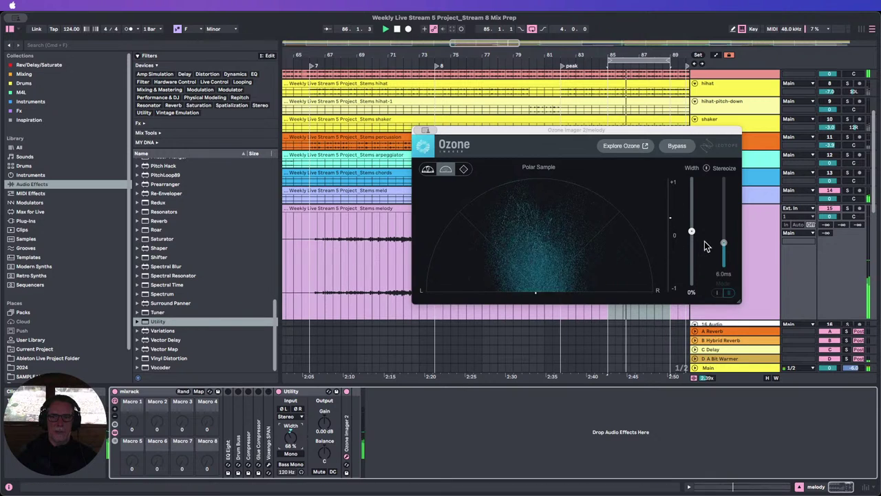
# Check the narrowed melody in mono with the Main track's Mono device, ending in stereo.
pyautogui.click(713, 372)
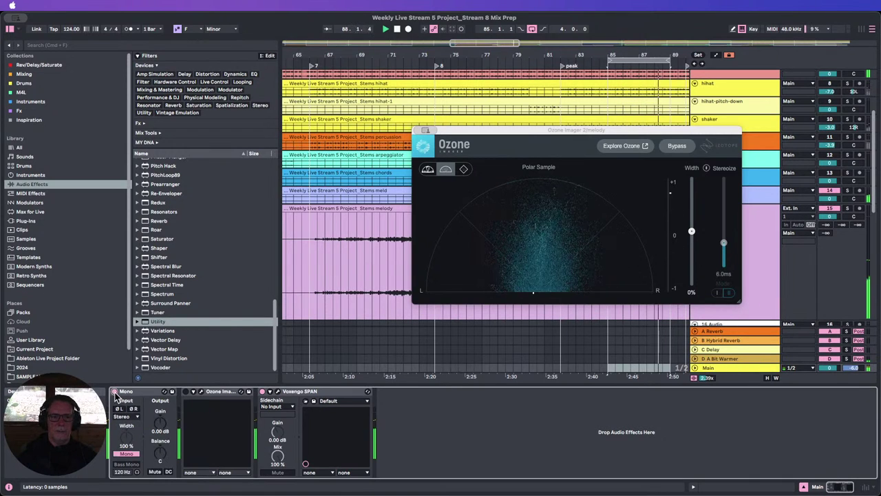
pyautogui.click(115, 392)
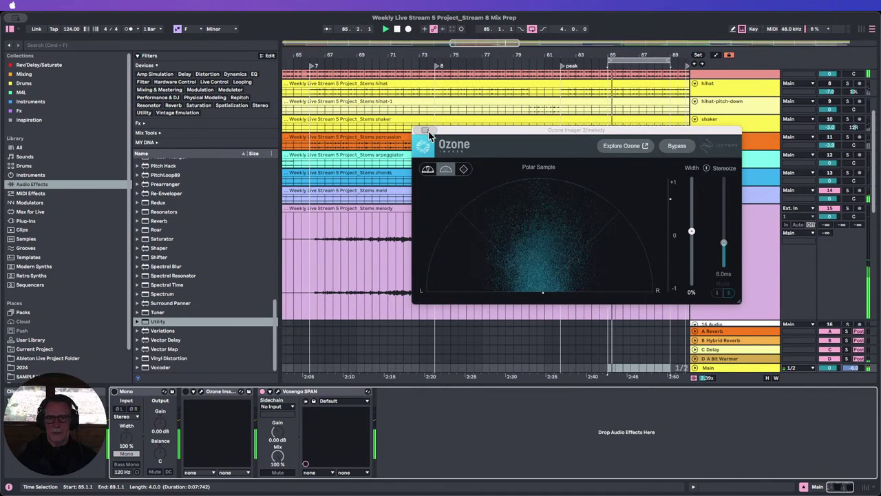
# Close the Ozone Imager window and unfold the EQ Eight in the melody track's mixrack.
pyautogui.press('super+w')
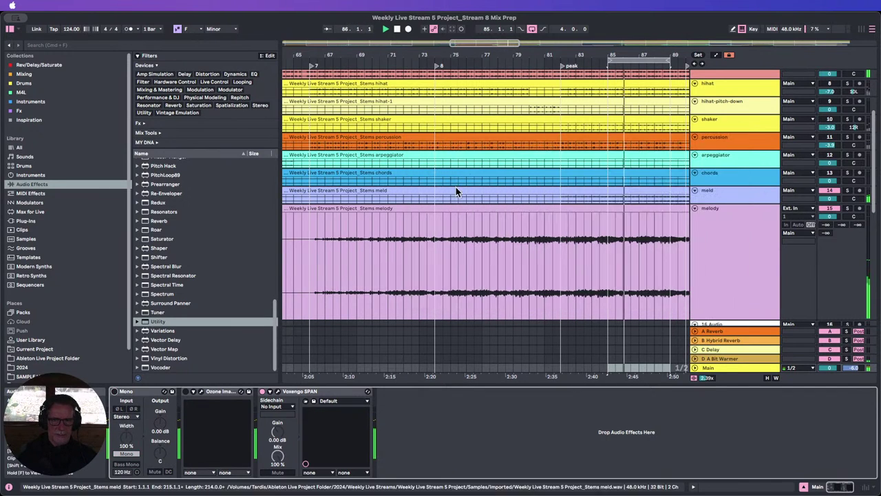
pyautogui.click(745, 246)
pyautogui.doubleClick(304, 391)
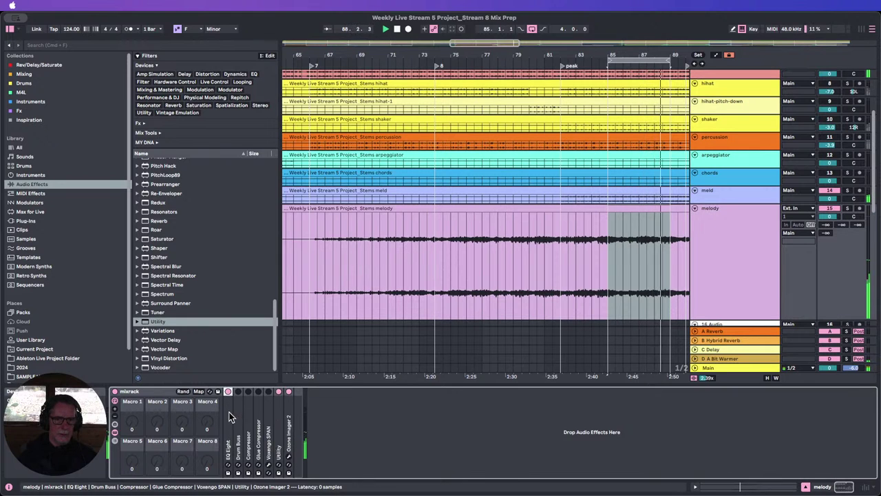
pyautogui.doubleClick(230, 416)
# Change EQ Eight band 1 to a low-cut filter, enlarge the EQ display and raise the band's frequency to about 391 Hz.
pyautogui.click(260, 467)
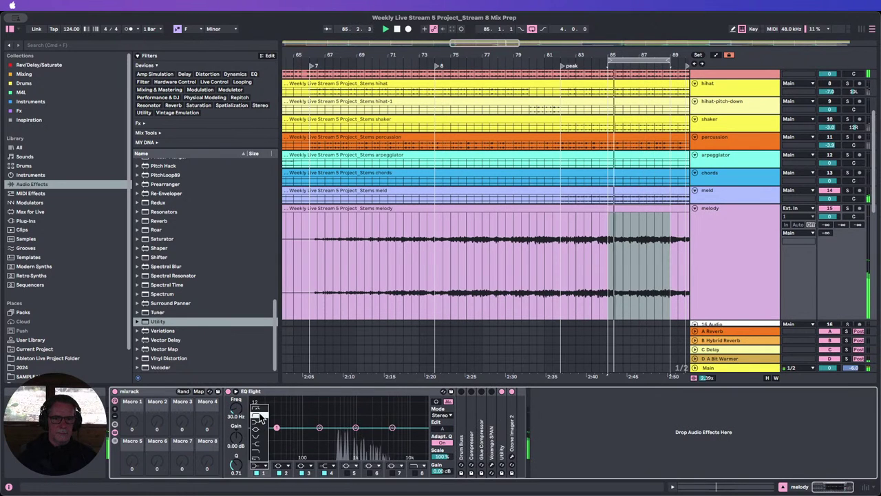
pyautogui.click(261, 416)
pyautogui.click(236, 391)
pyautogui.moveTo(260, 409); pyautogui.dragTo(260, 374)
# Compare the melody with band 1 off and on, then lower the low-cut frequency to 367 Hz.
pyautogui.click(258, 472)
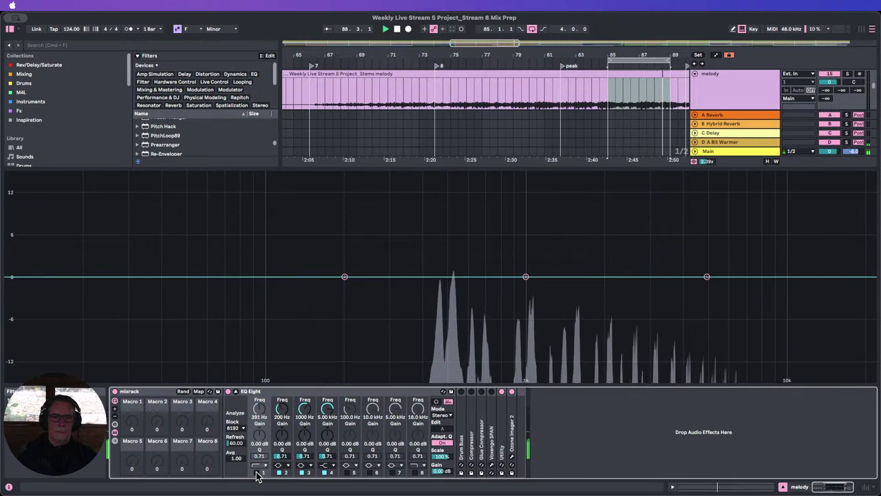
pyautogui.click(258, 472)
pyautogui.click(258, 472)
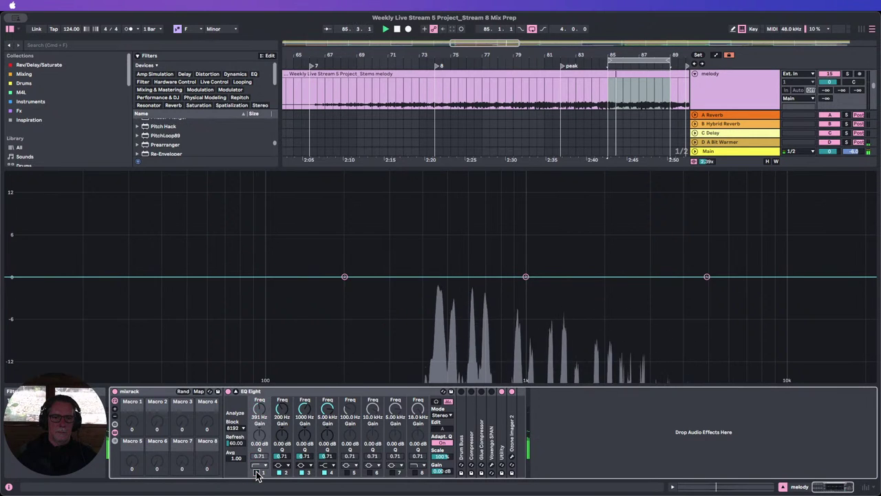
pyautogui.click(258, 472)
pyautogui.moveTo(259, 407); pyautogui.dragTo(259, 409)
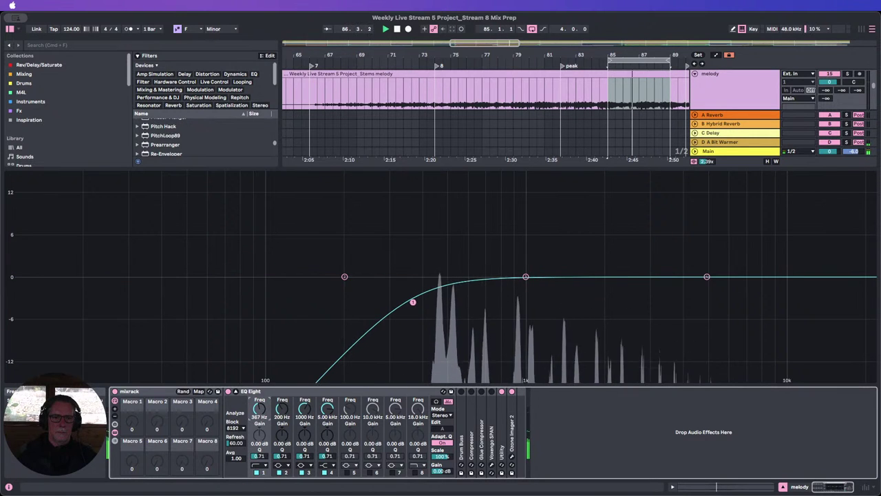
# Turn off EQ bands 2, 3 and 4, and enable band 8 as a high cut at 4.49 kHz.
pyautogui.click(279, 472)
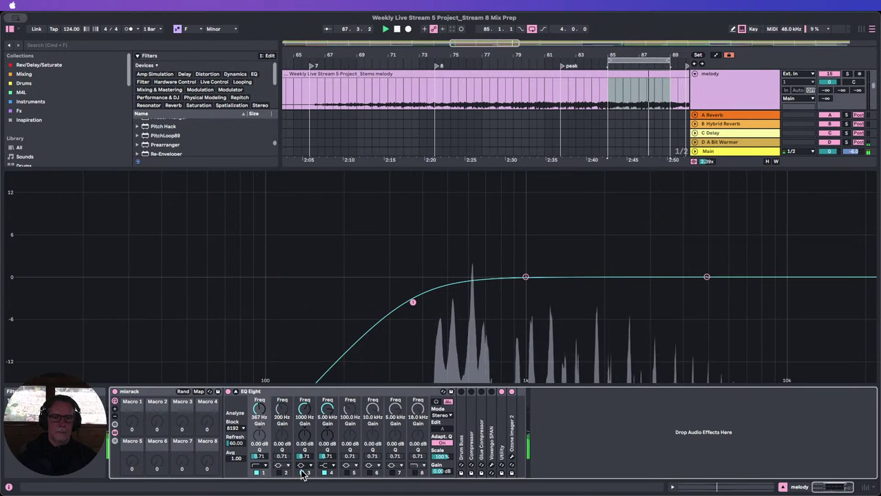
pyautogui.click(300, 472)
pyautogui.click(324, 473)
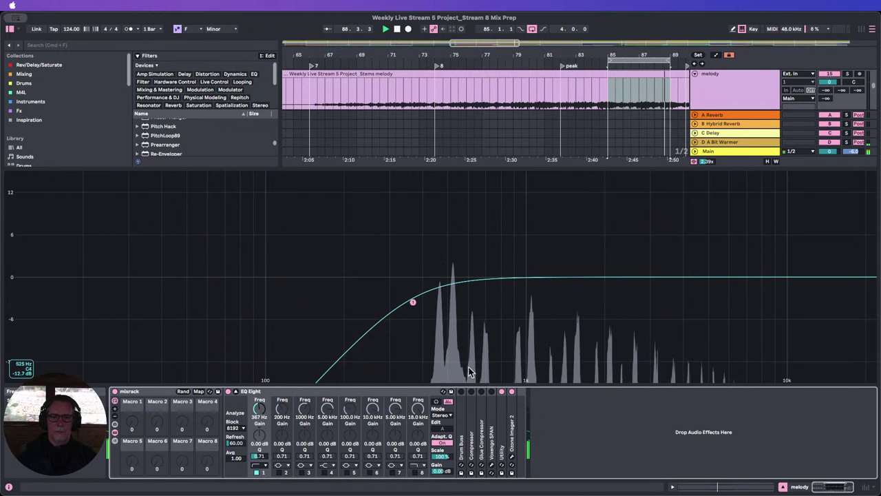
pyautogui.click(422, 472)
pyautogui.moveTo(420, 411); pyautogui.dragTo(420, 450)
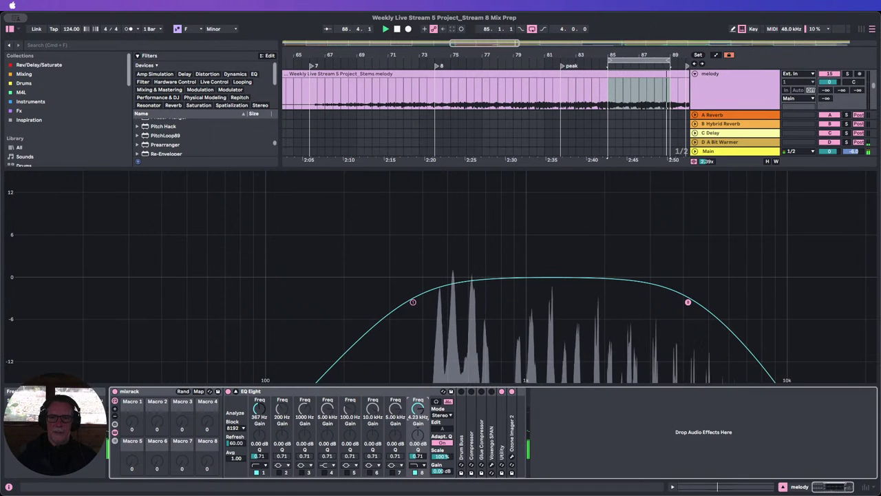
pyautogui.moveTo(420, 450); pyautogui.dragTo(421, 449)
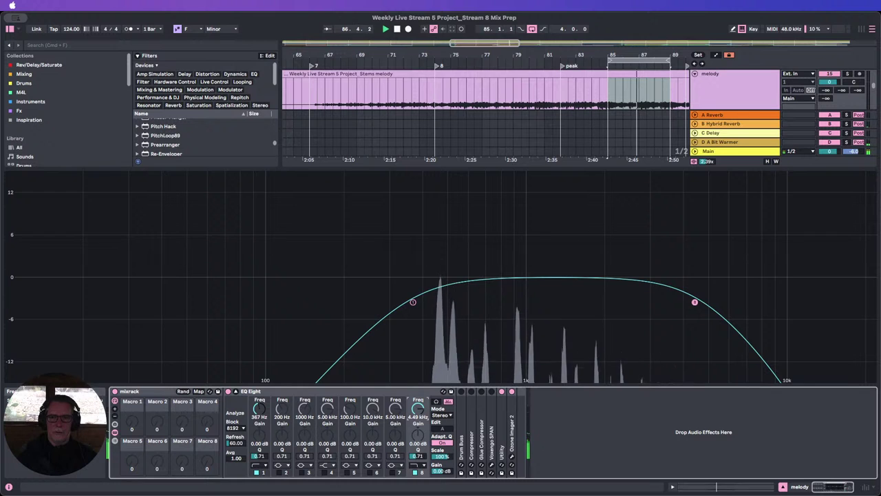
# Bypass and re-enable the EQ Eight to compare the melody's sound, then collapse the device view.
pyautogui.click(229, 392)
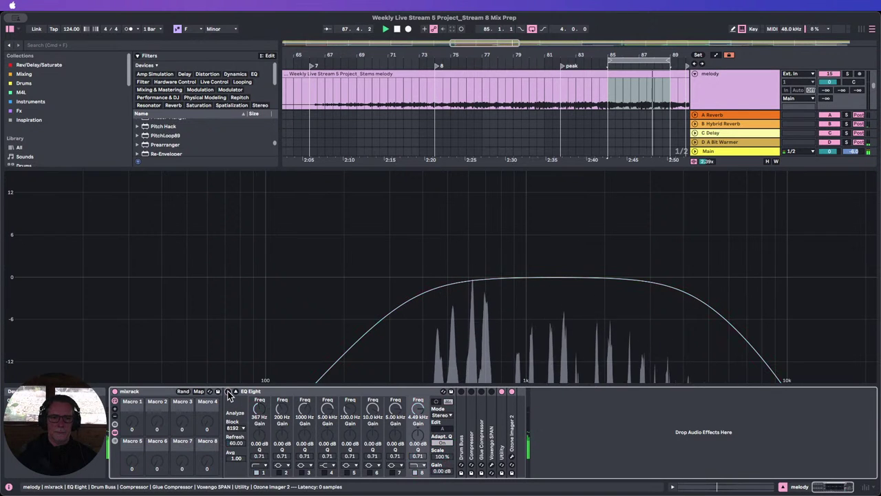
pyautogui.click(229, 392)
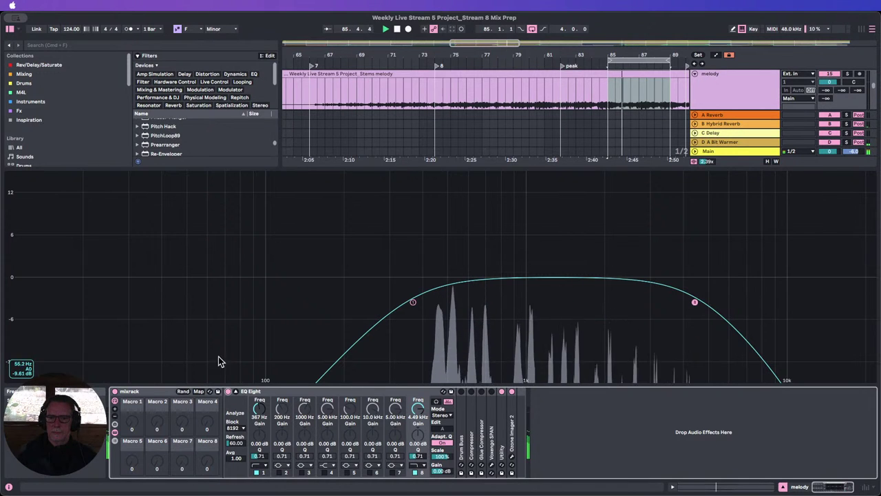
pyautogui.click(783, 487)
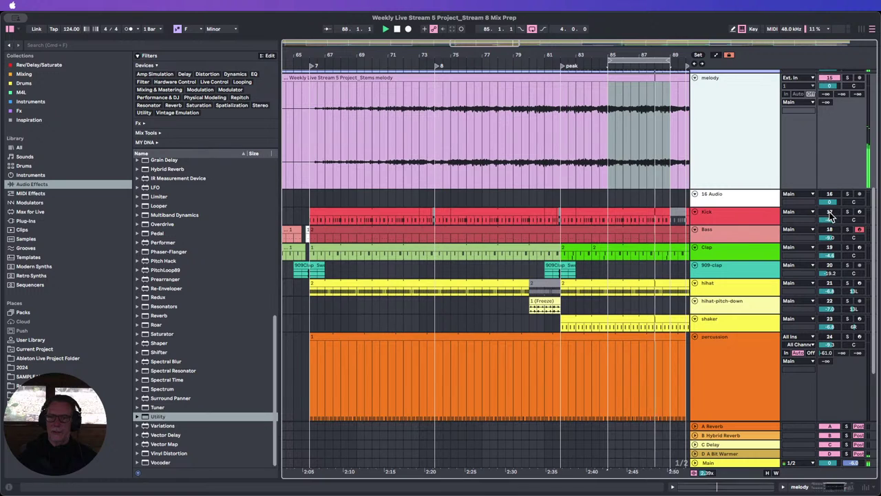
# Toggle the activators of Kick track 17 and the melody track to judge the filtered melody within the mix.
pyautogui.click(831, 212)
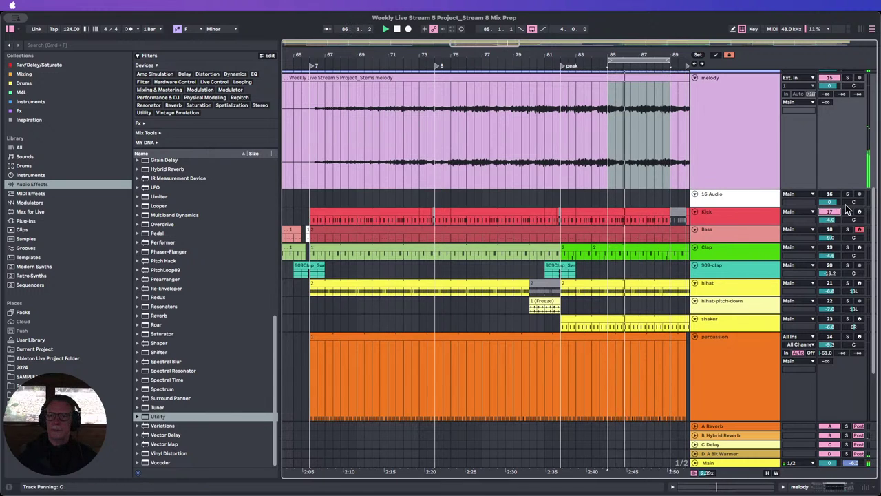
pyautogui.scroll(5, 720, 189)
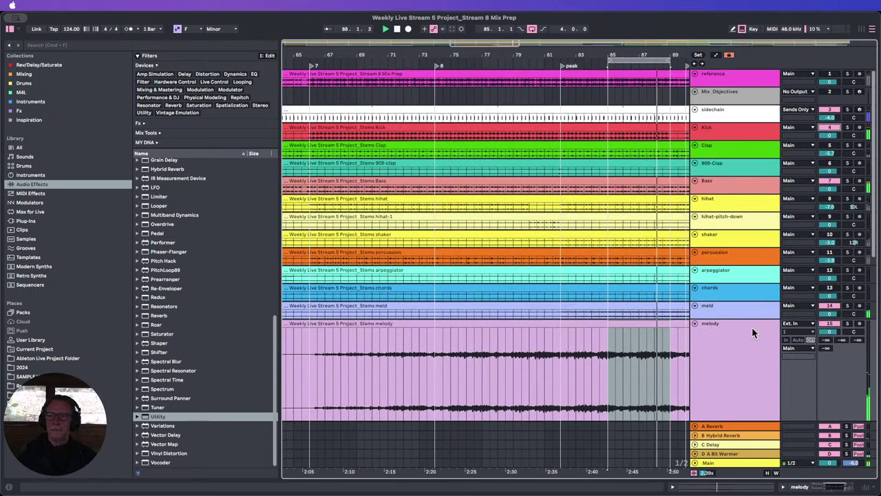
pyautogui.doubleClick(726, 334)
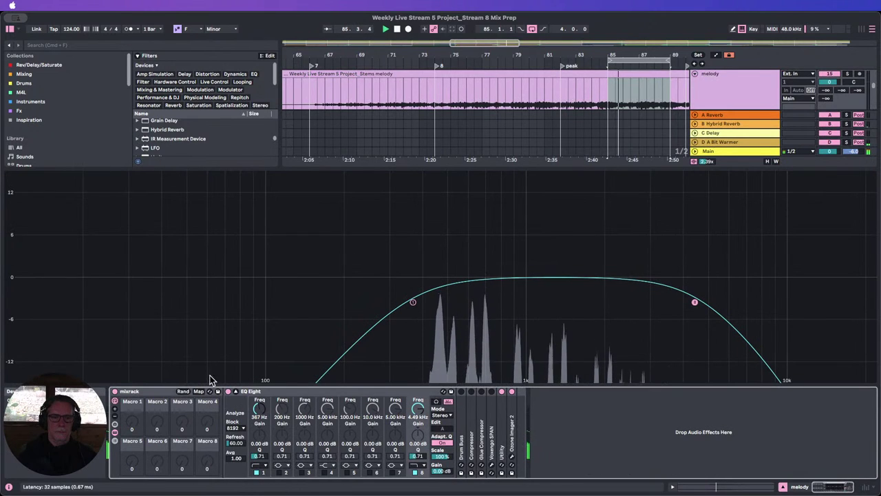
pyautogui.click(830, 74)
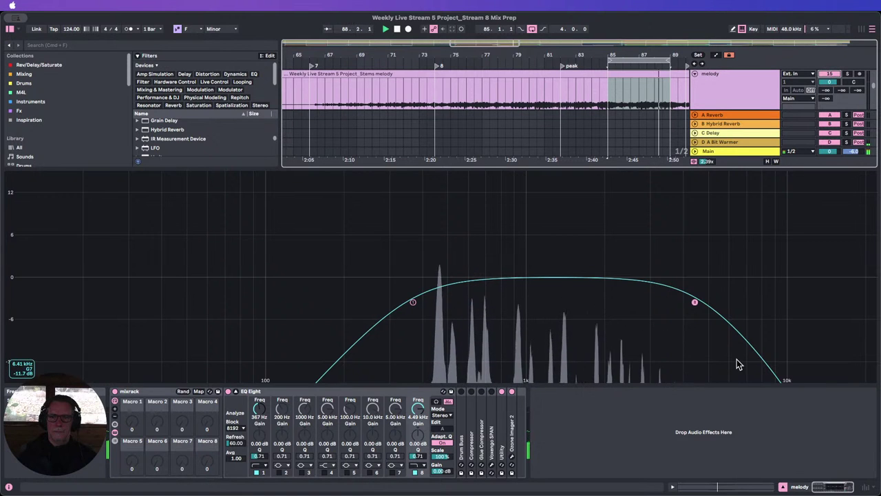
pyautogui.click(783, 486)
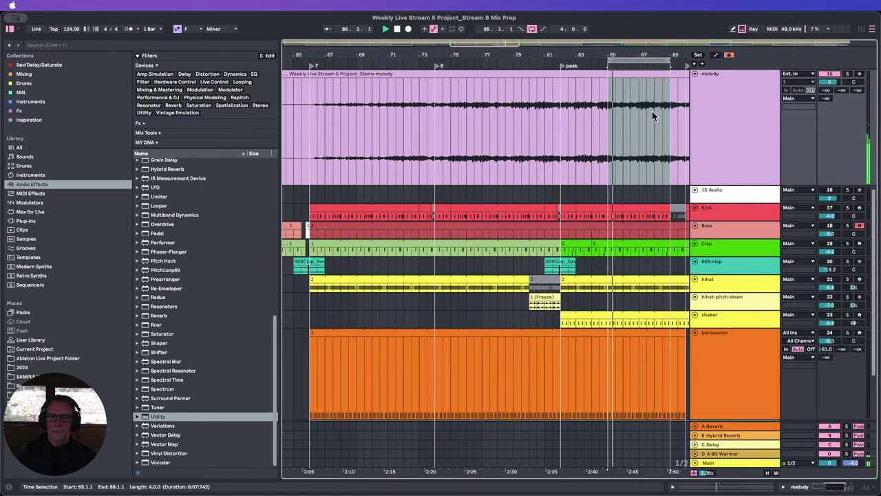
# Zoom the arrangement in around the bar 85 to 89 loop and recheck the melody track's EQ Eight curve.
pyautogui.scroll(4, 652, 114)
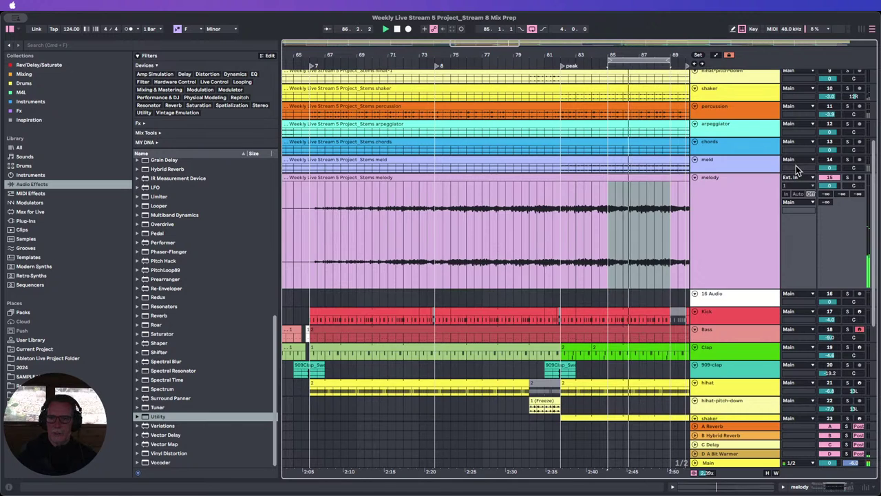
pyautogui.scroll(5, 799, 165)
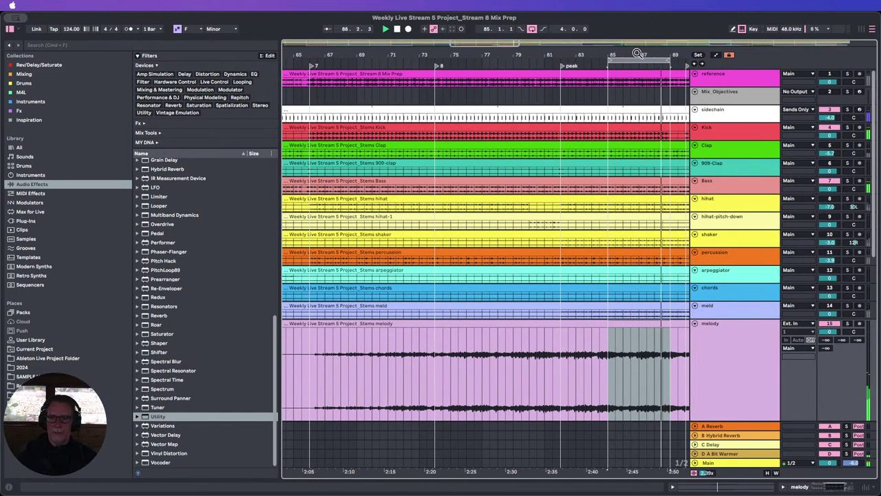
pyautogui.moveTo(635, 53); pyautogui.dragTo(618, 134)
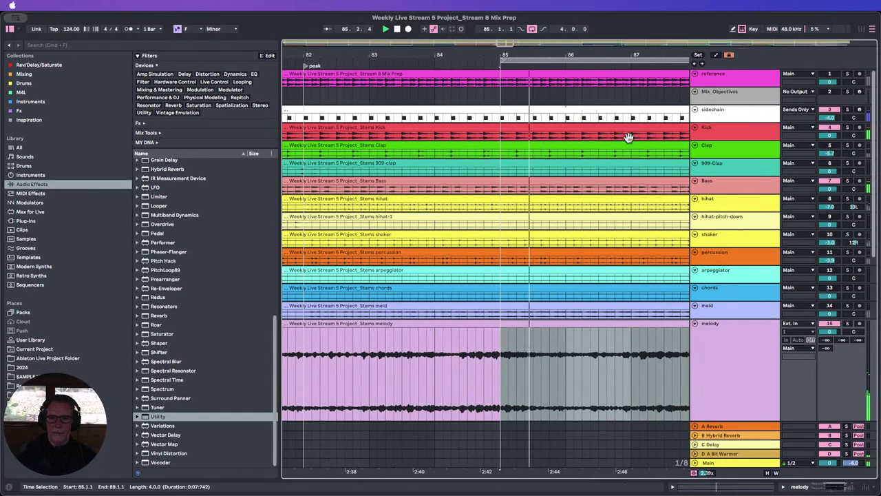
pyautogui.moveTo(613, 51); pyautogui.dragTo(493, 30)
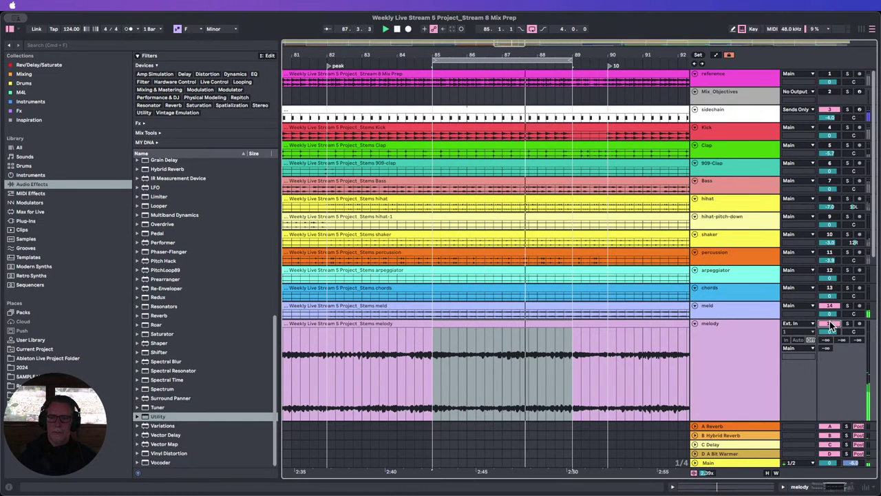
pyautogui.doubleClick(745, 324)
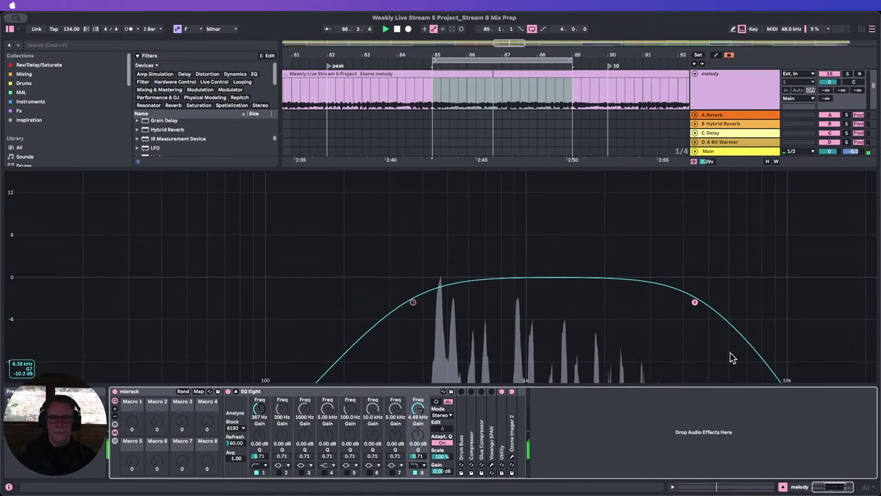
pyautogui.click(783, 487)
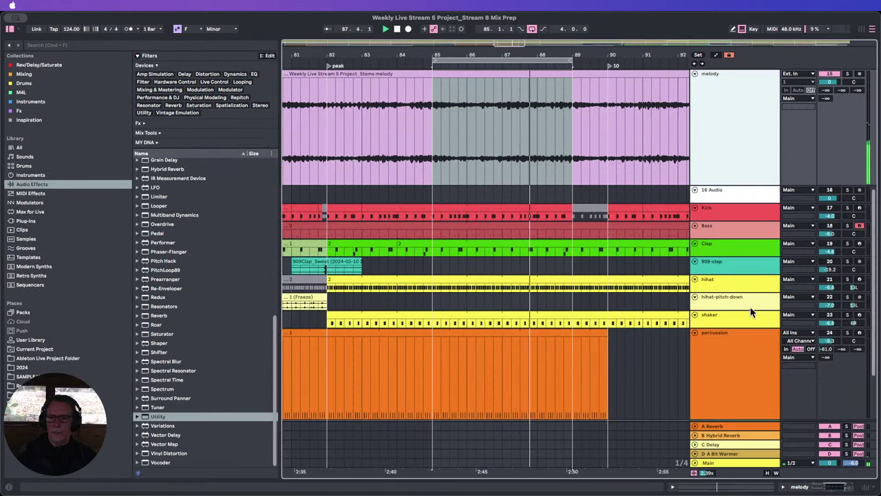
# Examine the playing melody and meld parts in the Main track's Voxengo SPAN analyzer, then close its window.
pyautogui.doubleClick(731, 463)
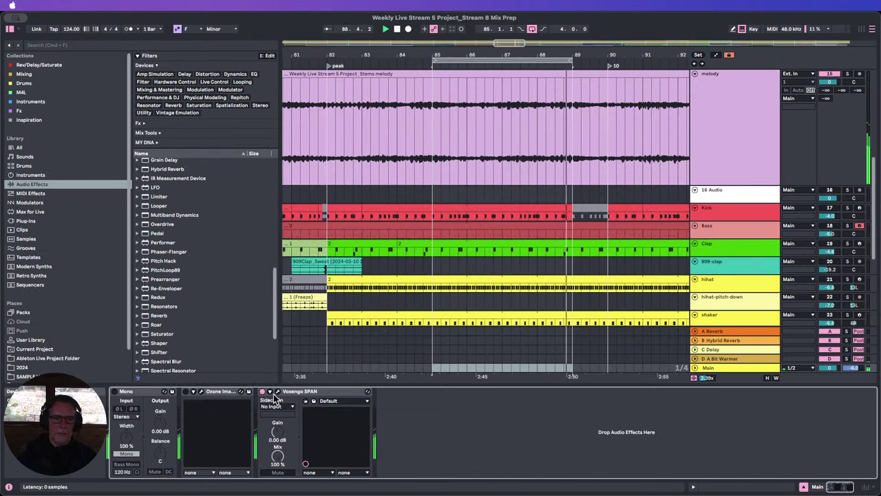
pyautogui.click(313, 401)
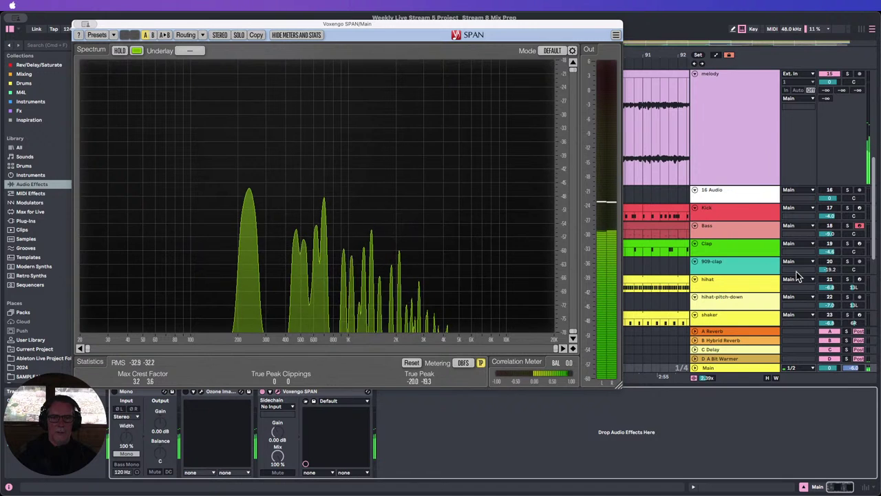
pyautogui.scroll(-3, 764, 184)
pyautogui.scroll(4, 765, 186)
pyautogui.scroll(3, 764, 187)
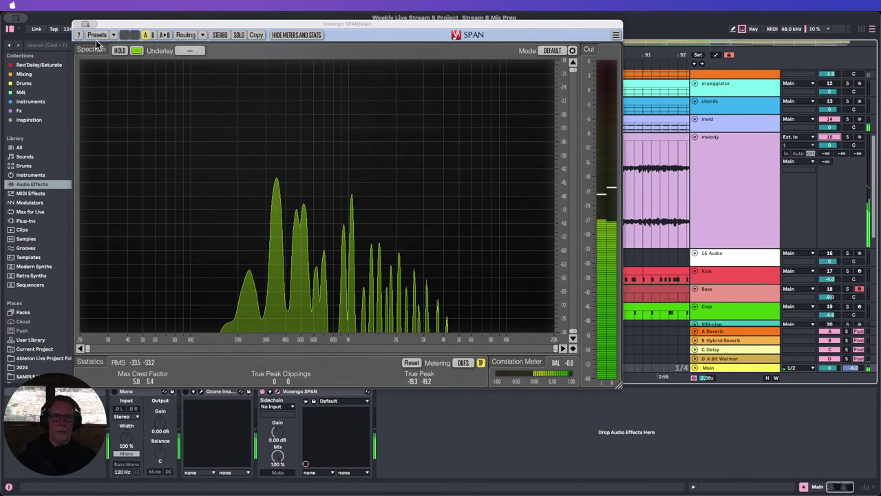
pyautogui.click(655, 170)
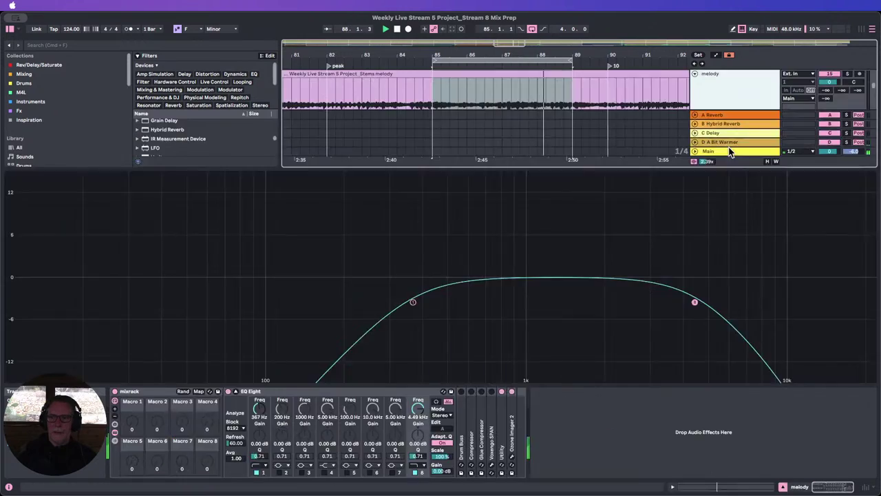
# Look through the original tracks below the stems, from Kick to melody, while the loop plays.
pyautogui.scroll(-3, 704, 184)
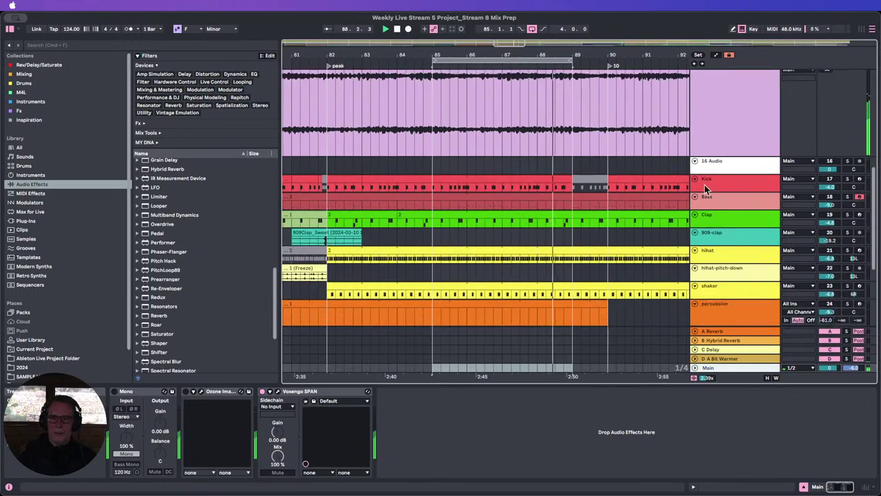
pyautogui.scroll(-5, 704, 184)
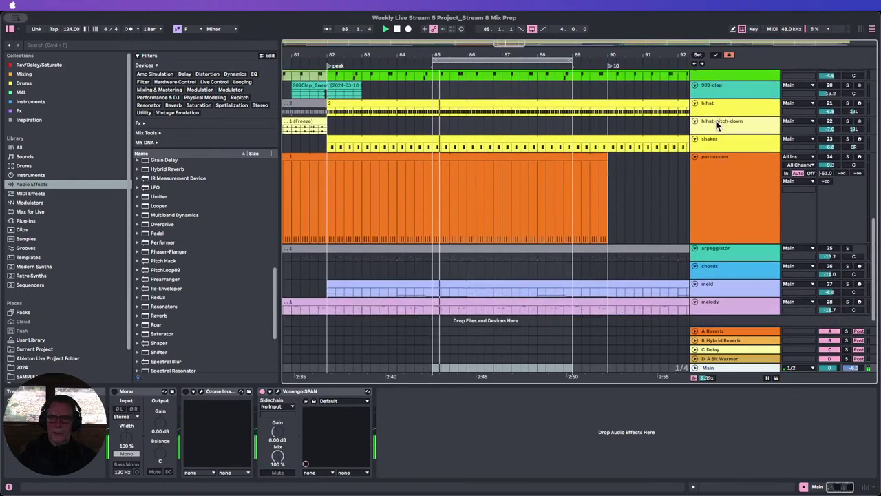
pyautogui.scroll(3, 716, 130)
pyautogui.scroll(2, 716, 135)
pyautogui.scroll(-6, 718, 136)
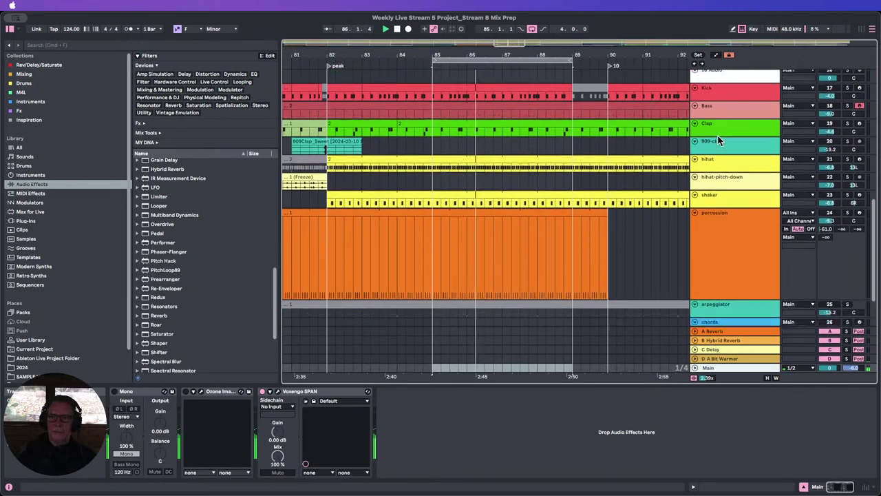
pyautogui.scroll(-1, 718, 139)
pyautogui.scroll(5, 732, 188)
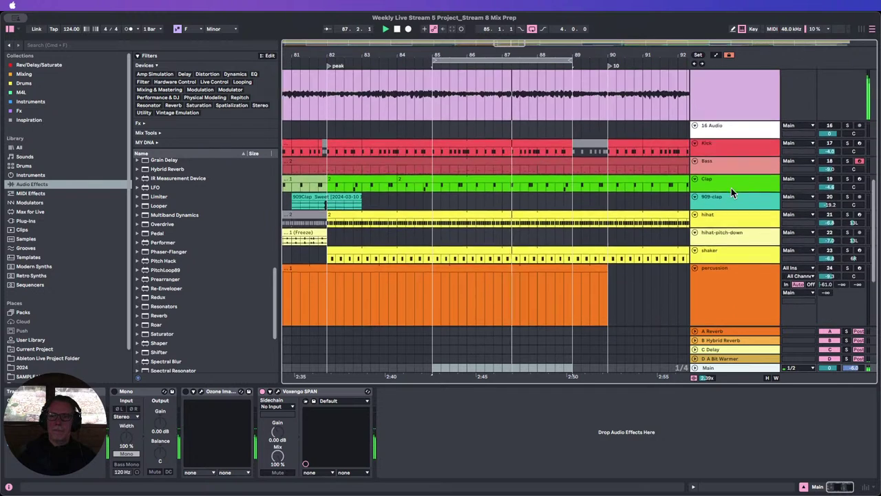
pyautogui.scroll(-5, 731, 188)
# Stop playback, select percussion track 24 and collapse the device view to look over the original tracks.
pyautogui.click(398, 29)
pyautogui.click(743, 183)
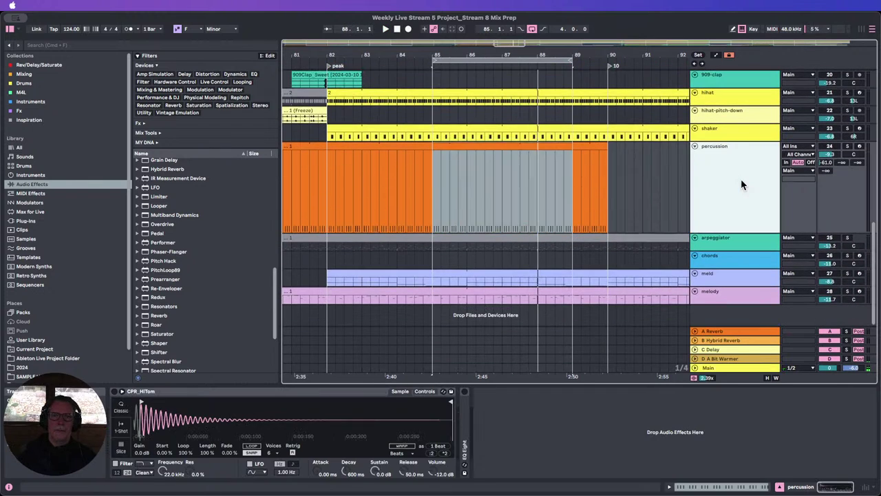
pyautogui.scroll(1, 743, 183)
pyautogui.click(780, 488)
pyautogui.scroll(7, 698, 244)
pyautogui.scroll(-3, 699, 244)
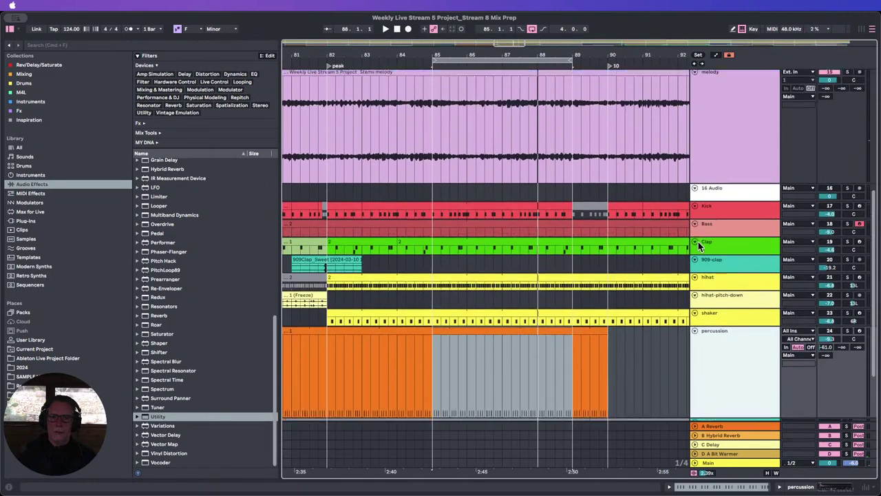
pyautogui.scroll(4, 757, 235)
pyautogui.scroll(-6, 799, 227)
pyautogui.scroll(-2, 746, 344)
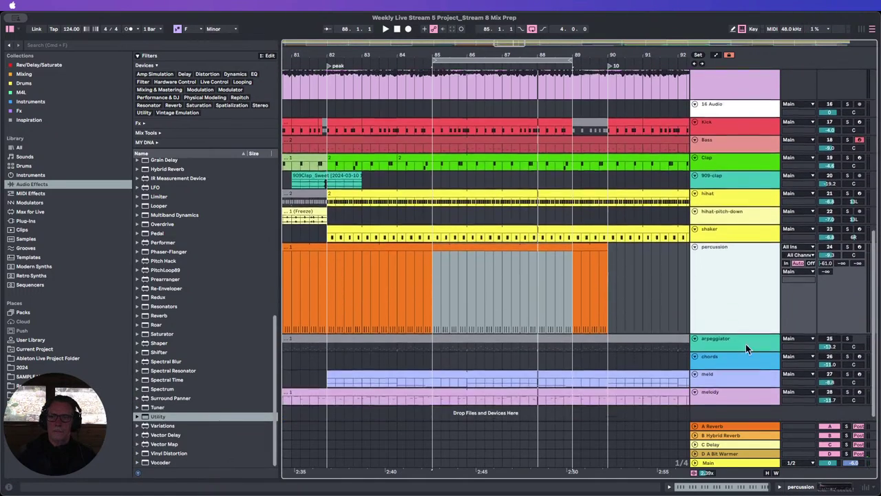
# Fold the original percussion track 24 and select the melody stem on track 15.
pyautogui.click(695, 243)
pyautogui.scroll(2, 705, 236)
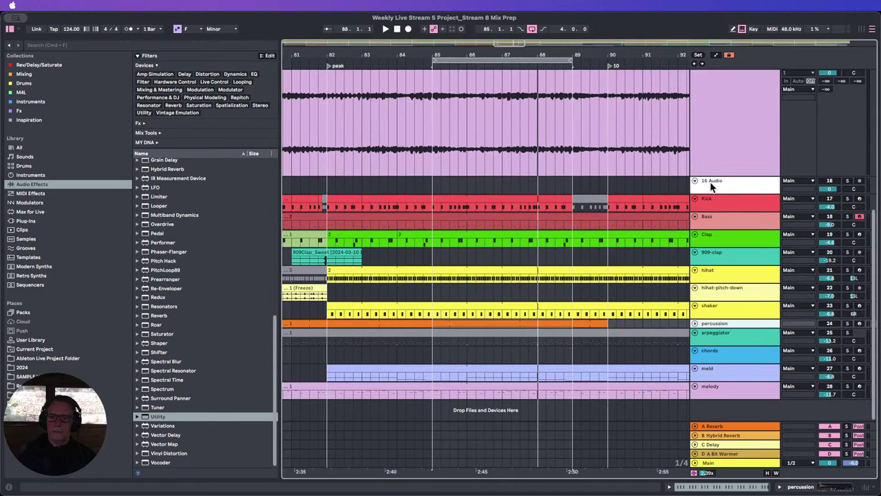
pyautogui.scroll(3, 723, 151)
pyautogui.scroll(-3, 735, 114)
pyautogui.click(735, 115)
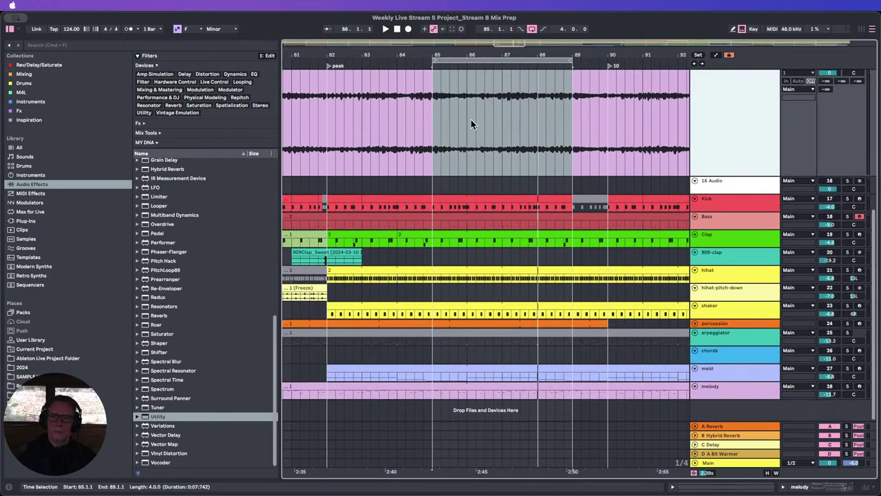
# Hide the browser to give the arrangement the full window width.
pyautogui.click(10, 31)
pyautogui.scroll(3, 336, 104)
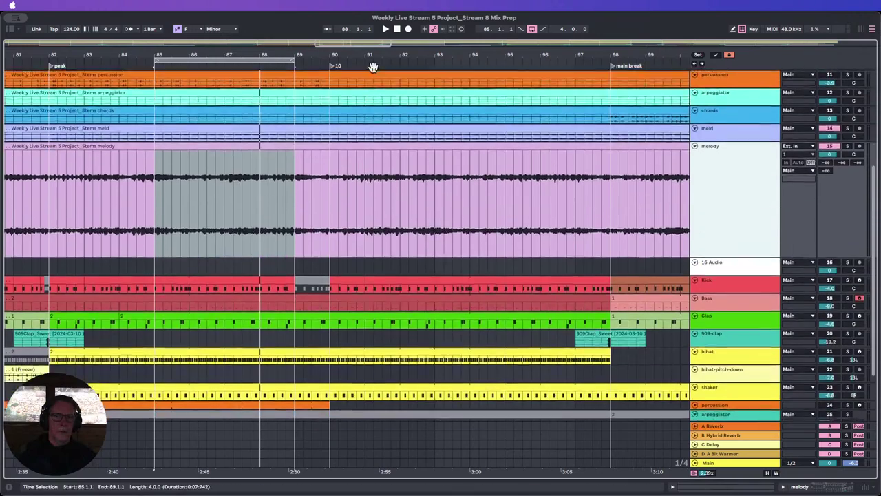
pyautogui.scroll(-3, 600, 170)
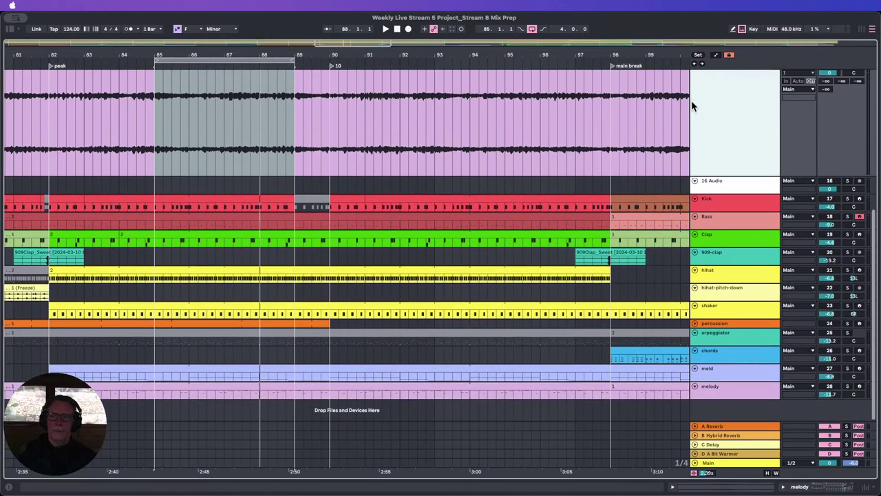
# Show the mixer below the arrangement, look over the track levels and sends, and hide it again.
pyautogui.click(863, 489)
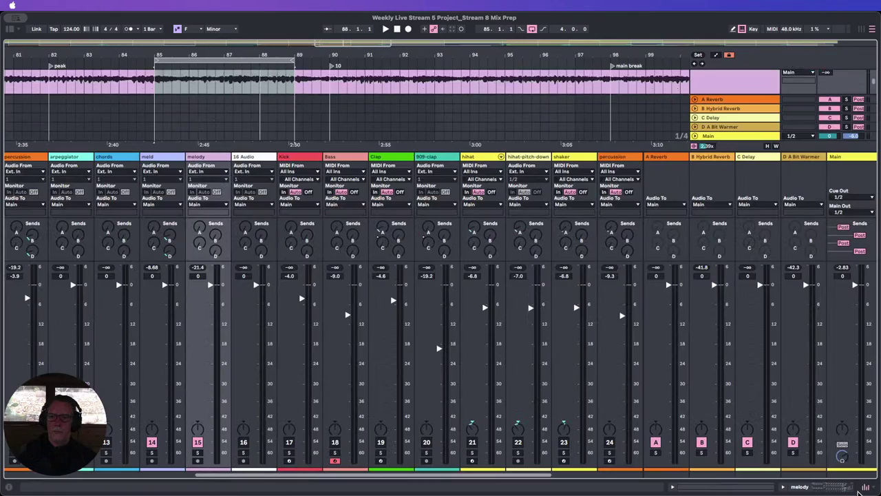
pyautogui.scroll(5, 616, 134)
pyautogui.scroll(-2, 617, 134)
pyautogui.scroll(-3, 617, 134)
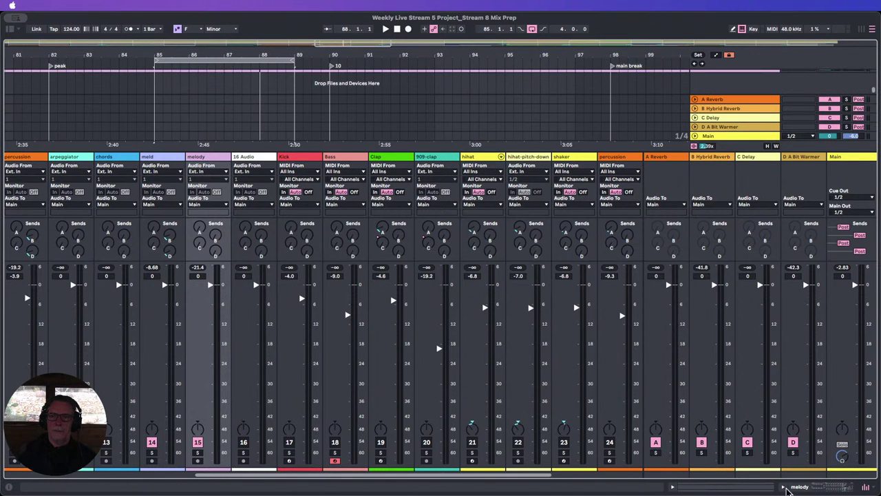
pyautogui.click(863, 489)
pyautogui.scroll(8, 743, 170)
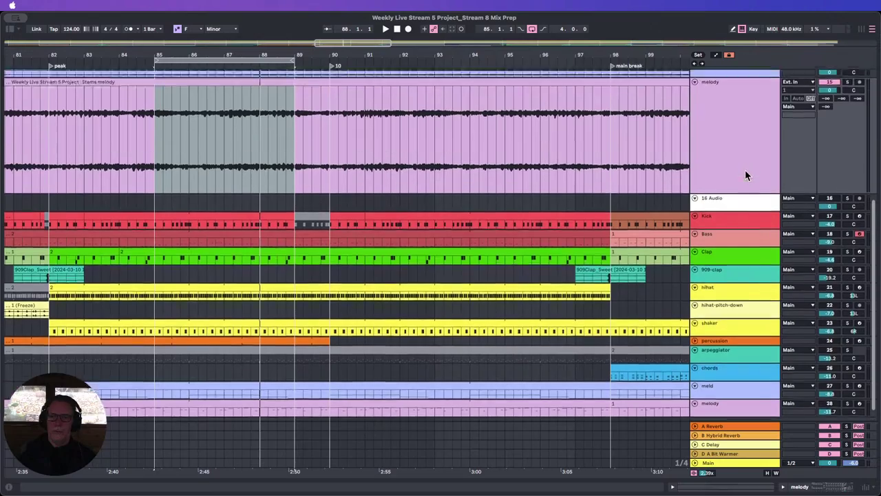
# Look through the full track list, from the reference and stem tracks to the original melody track.
pyautogui.scroll(5, 741, 171)
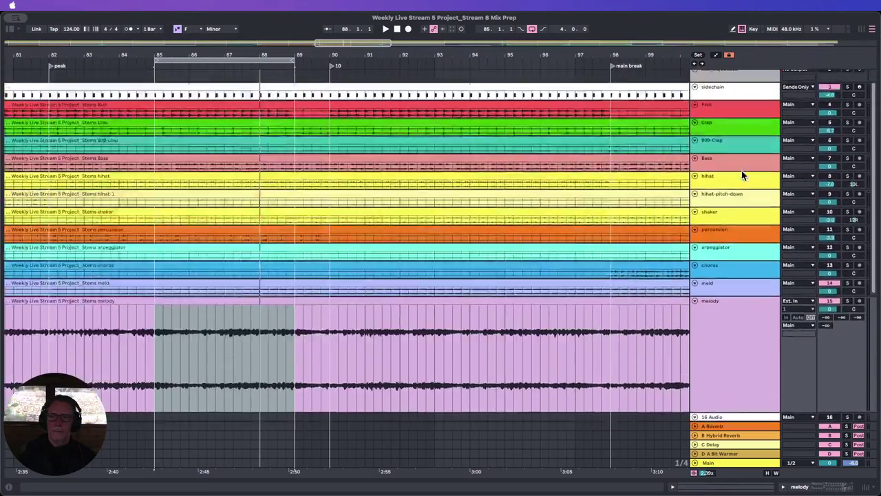
pyautogui.scroll(-3, 740, 170)
pyautogui.click(740, 169)
pyautogui.scroll(-8, 737, 170)
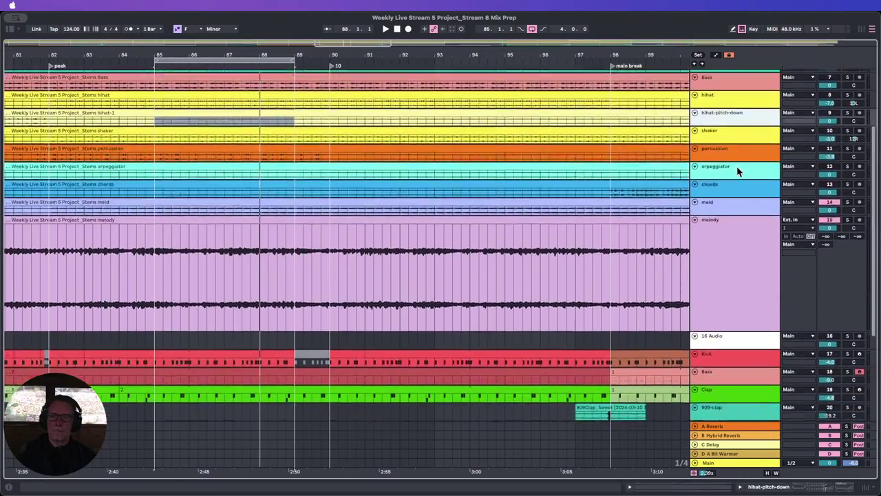
pyautogui.scroll(-3, 426, 219)
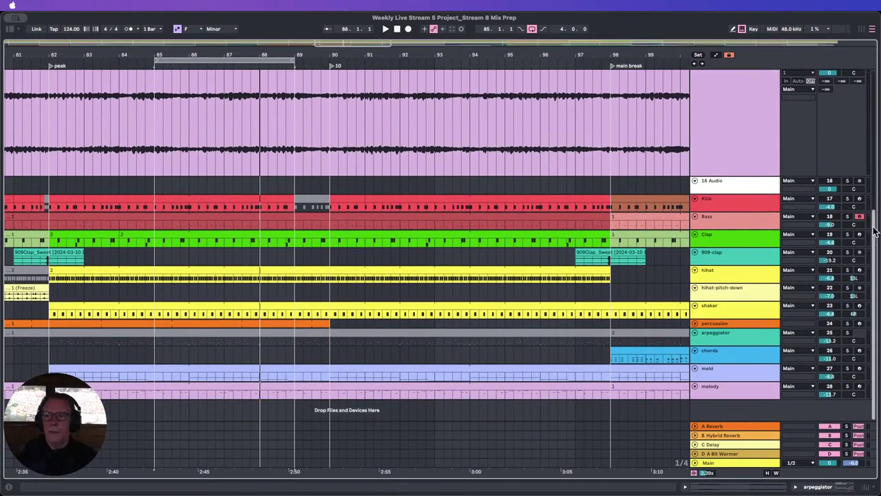
pyautogui.moveTo(874, 232); pyautogui.dragTo(866, 62)
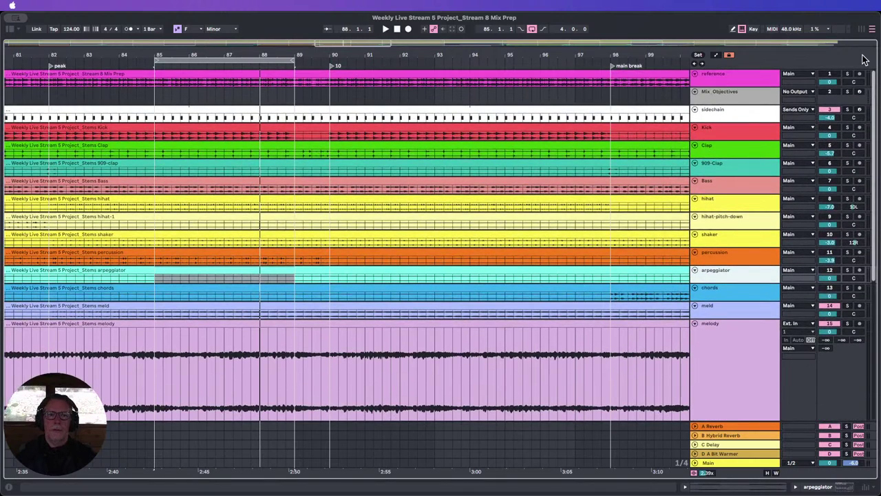
pyautogui.scroll(-6, 846, 75)
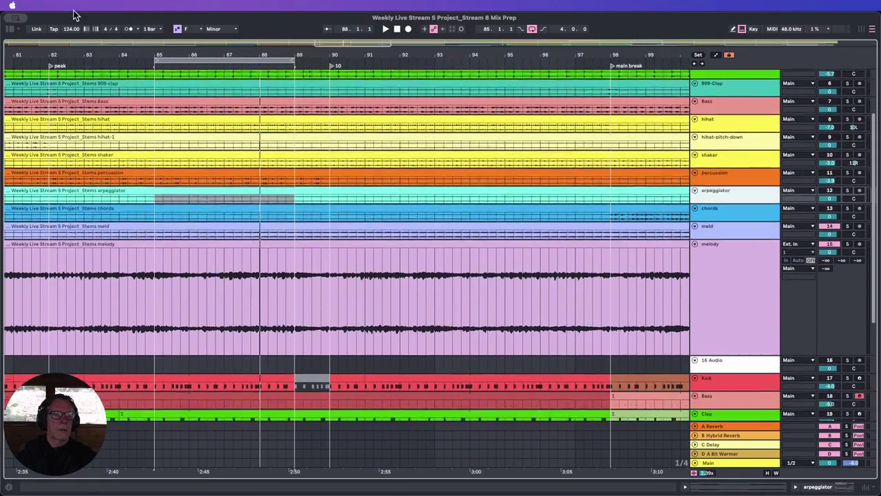
pyautogui.scroll(-7, 304, 33)
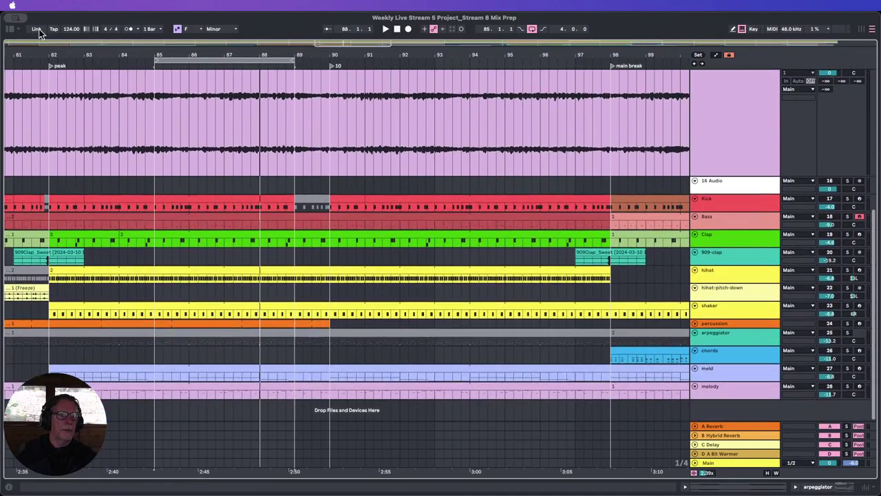
# Check the Audio and Display & Input preferences, then close the Preferences window.
pyautogui.click(39, 31)
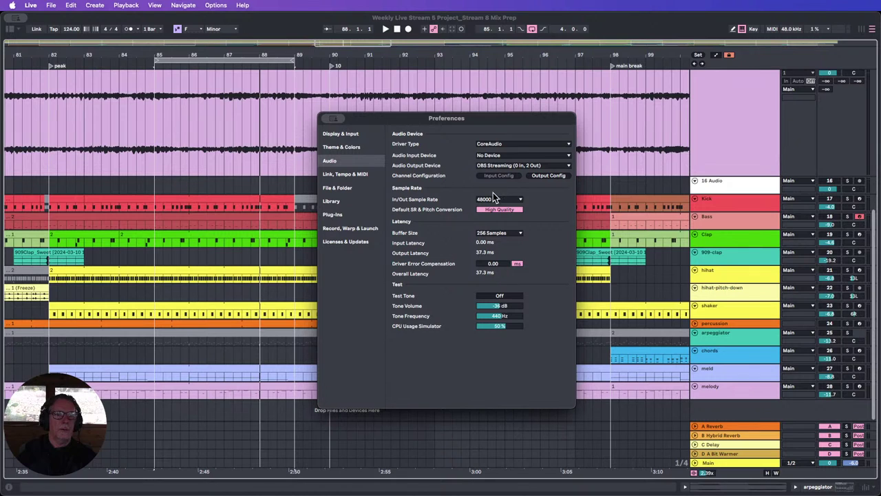
pyautogui.click(342, 135)
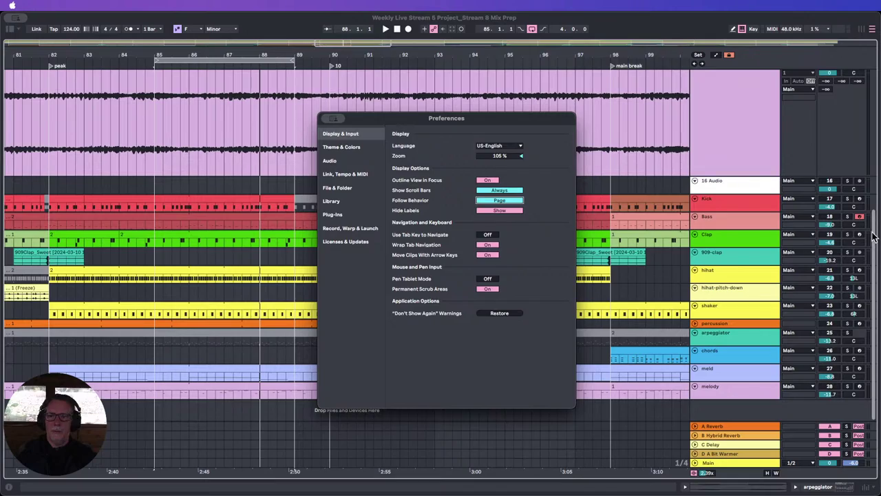
pyautogui.press('Escape')
# Open the melody stem's device chain, check its EQ Eight curve and collapse the device view.
pyautogui.scroll(10, 872, 206)
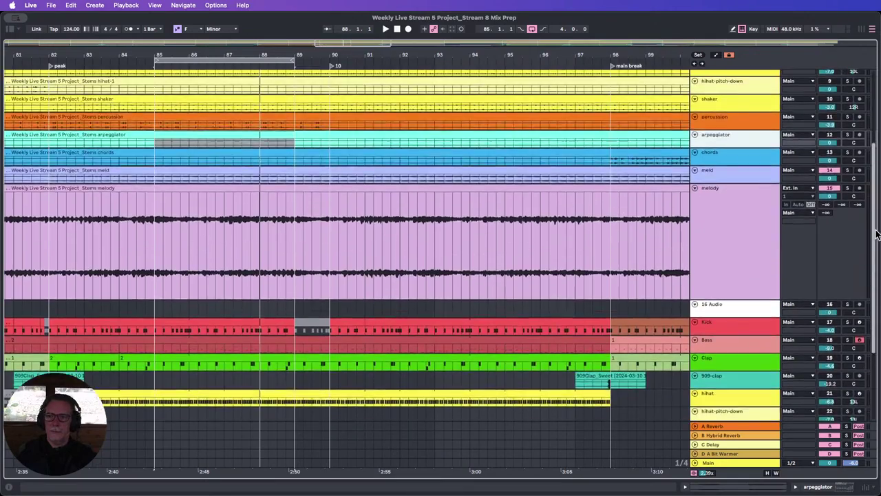
pyautogui.scroll(-4, 869, 172)
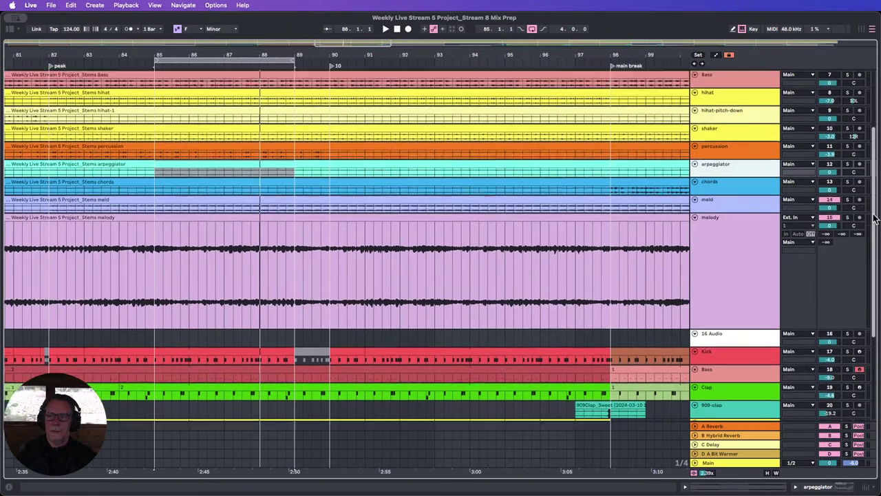
pyautogui.scroll(-3, 792, 227)
pyautogui.doubleClick(716, 232)
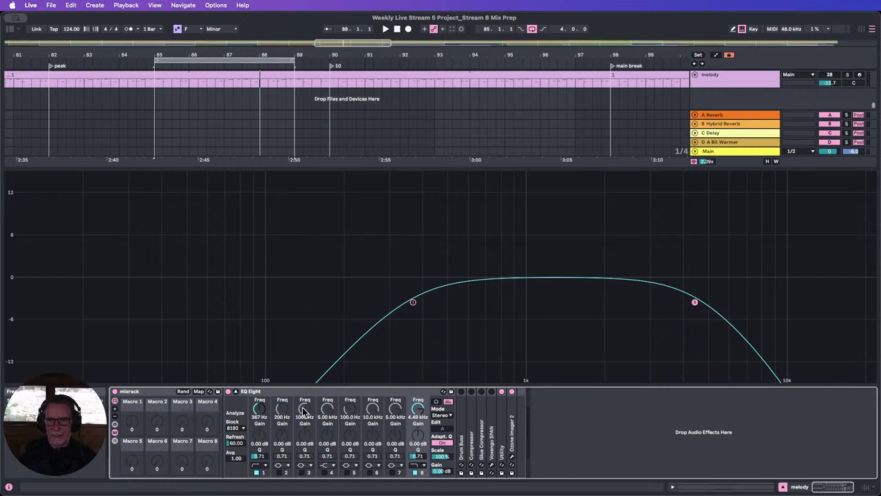
pyautogui.click(784, 487)
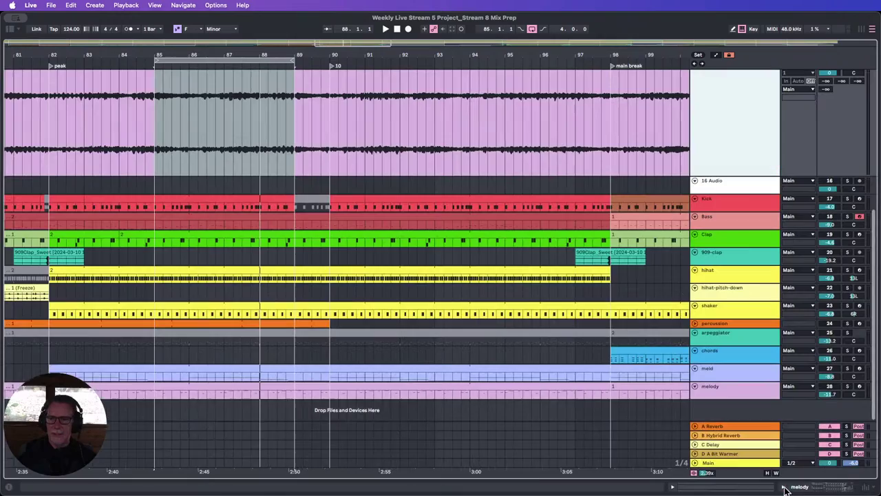
# Return the song position to 1.1.1.
pyautogui.scroll(10, 733, 210)
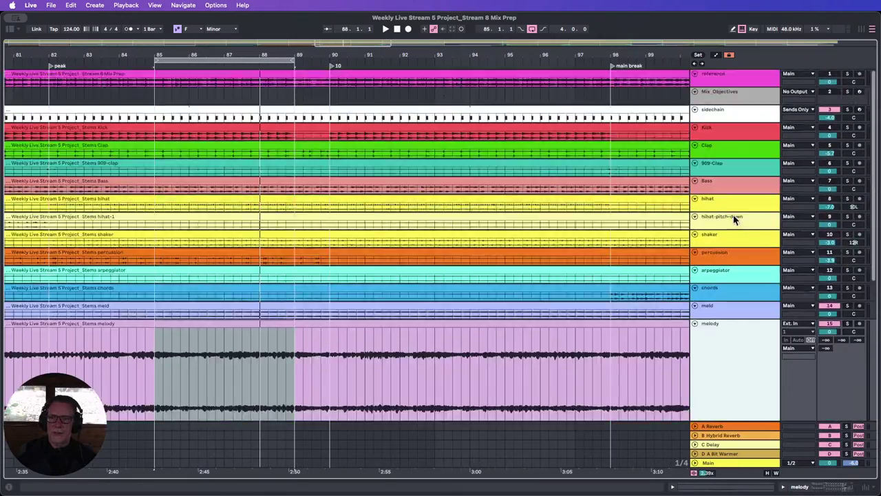
pyautogui.scroll(-5, 733, 221)
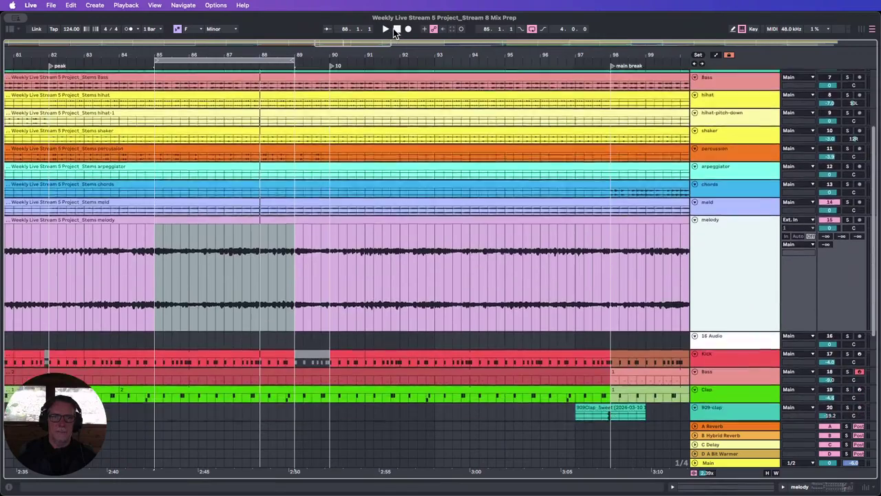
pyautogui.click(394, 29)
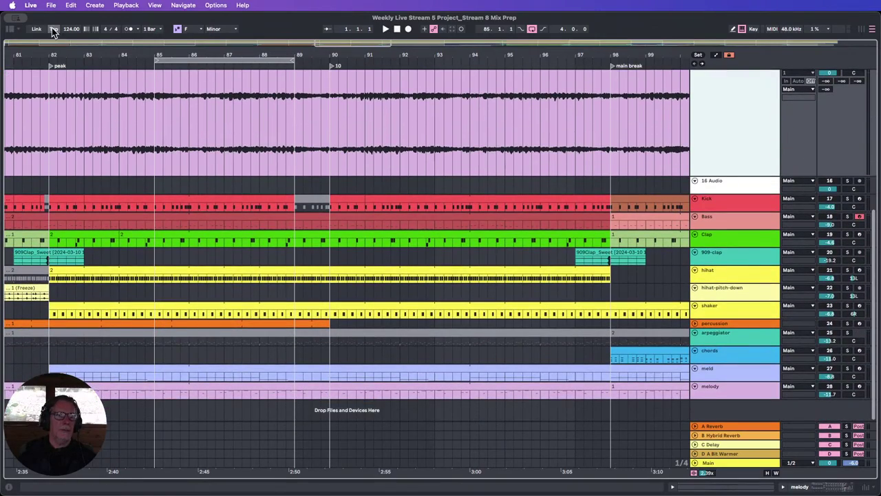
# Reopen the recent Live Set Weekly Live Stream 5 Project_Stream 8 Mix Prep, saving the current changes first.
pyautogui.click(51, 5)
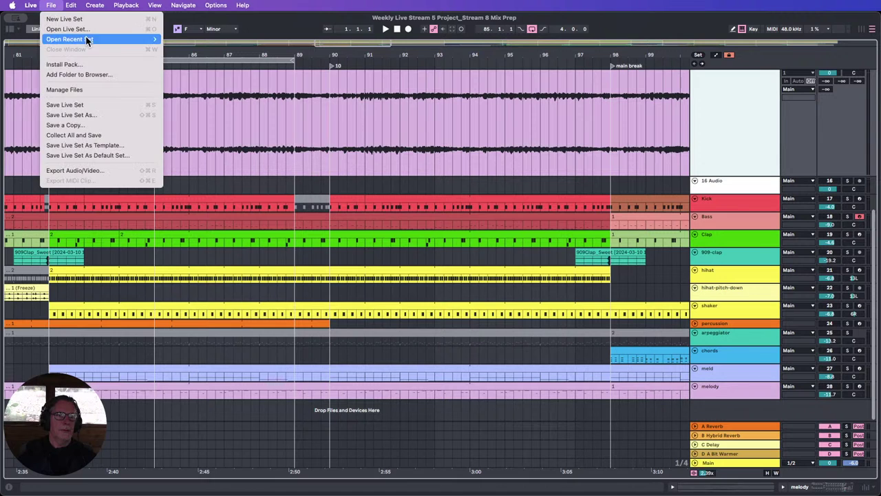
pyautogui.click(216, 38)
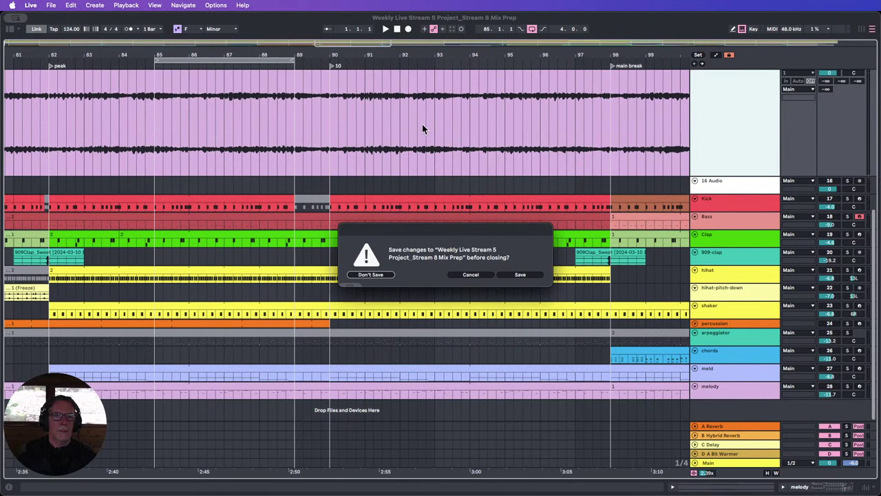
pyautogui.click(516, 274)
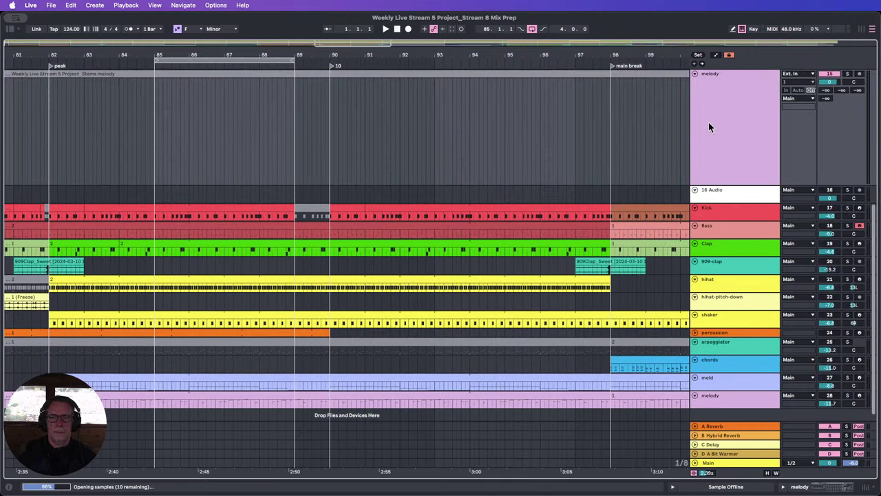
# Reduce the melody stem track's height in the arrangement and recheck its EQ Eight curve.
pyautogui.scroll(2, 717, 119)
pyautogui.scroll(8, 717, 125)
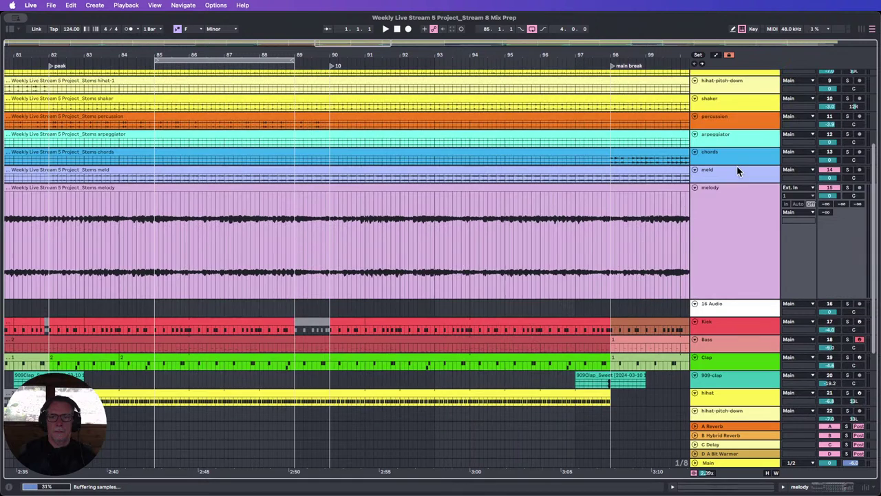
pyautogui.scroll(2, 742, 166)
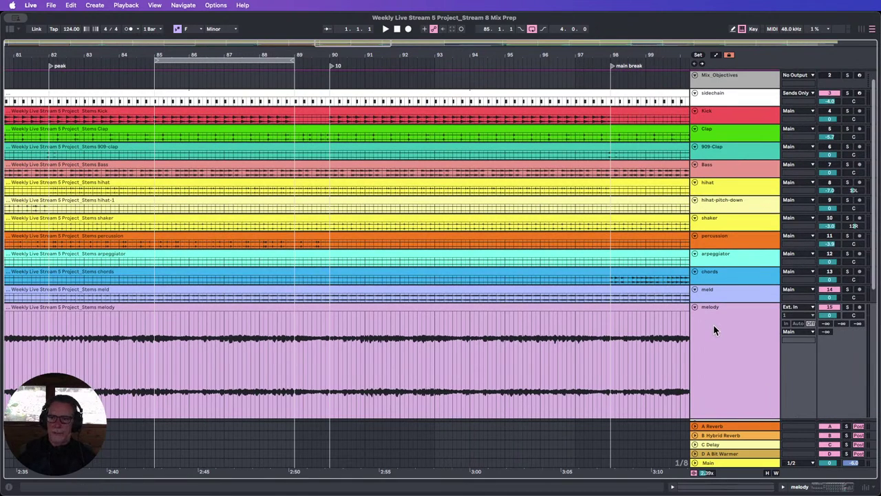
pyautogui.scroll(-1, 727, 334)
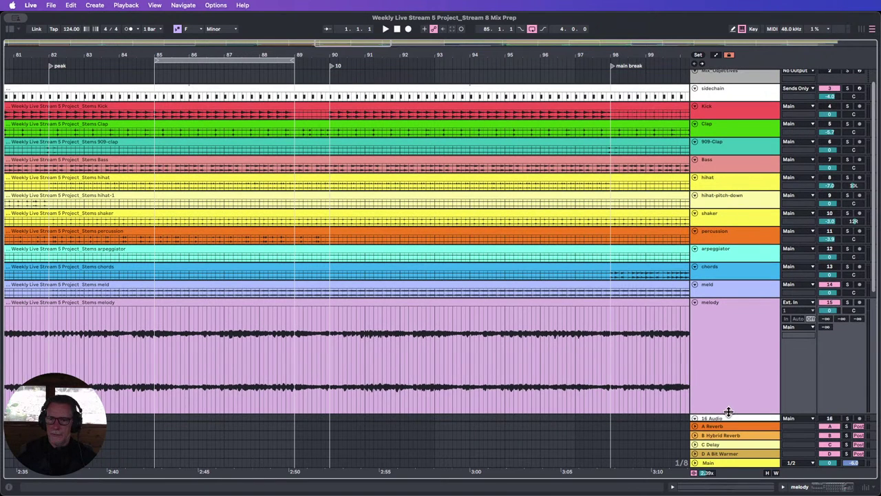
pyautogui.moveTo(728, 413); pyautogui.dragTo(730, 319)
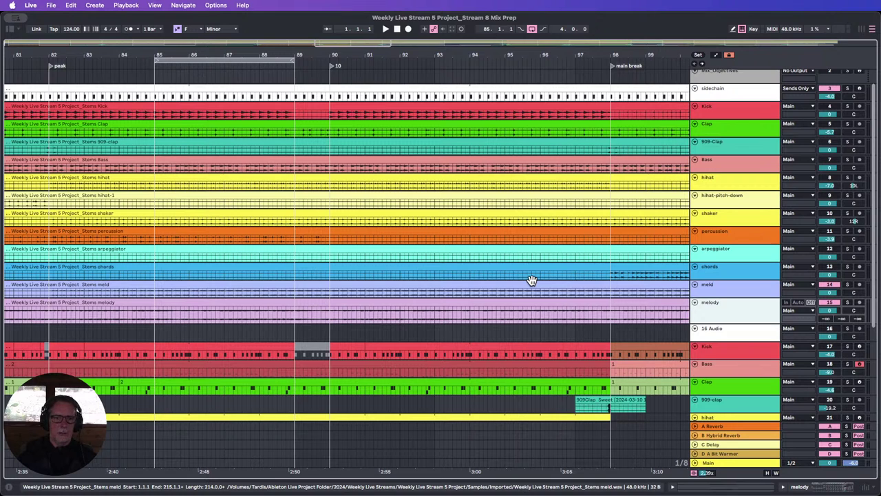
pyautogui.doubleClick(728, 312)
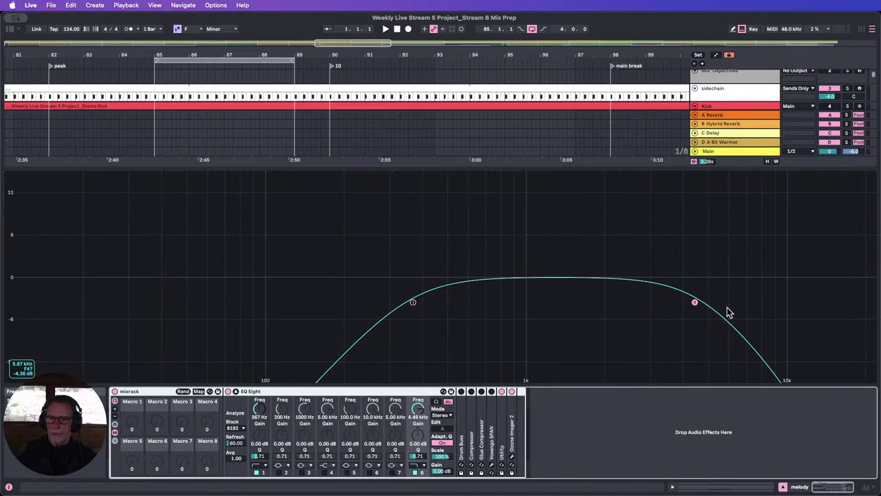
pyautogui.click(785, 487)
# Inspect the Bass stem's sidechain Compressor settings with its Utility folded, then collapse the device view.
pyautogui.doubleClick(730, 164)
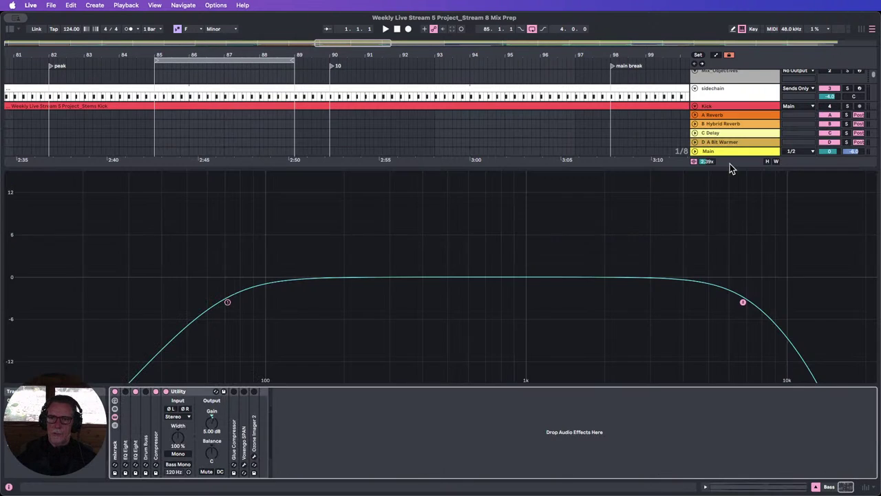
pyautogui.doubleClick(191, 394)
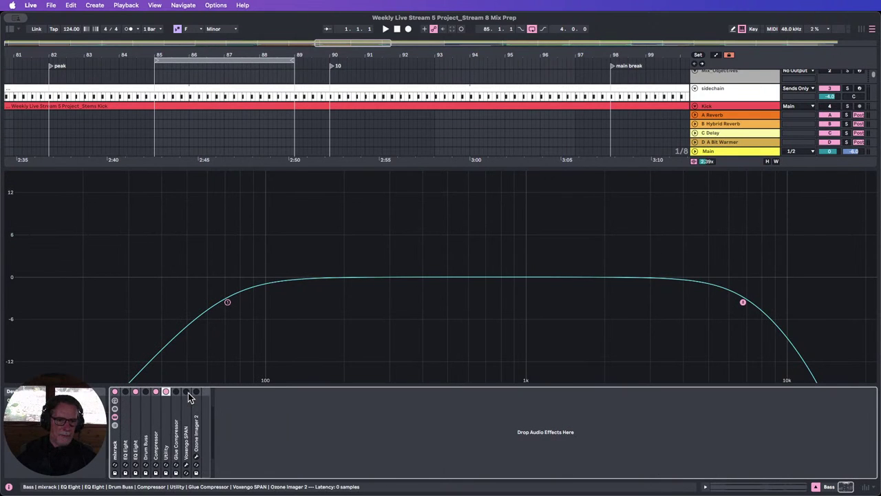
pyautogui.doubleClick(156, 419)
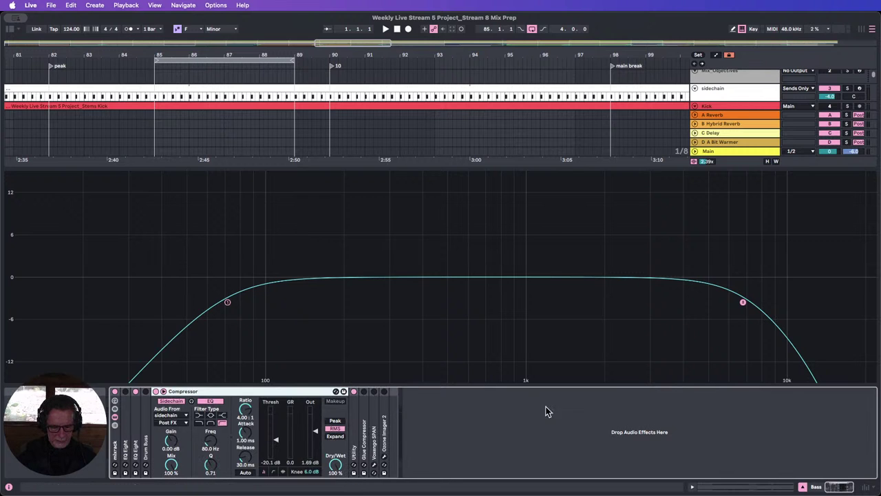
pyautogui.click(803, 487)
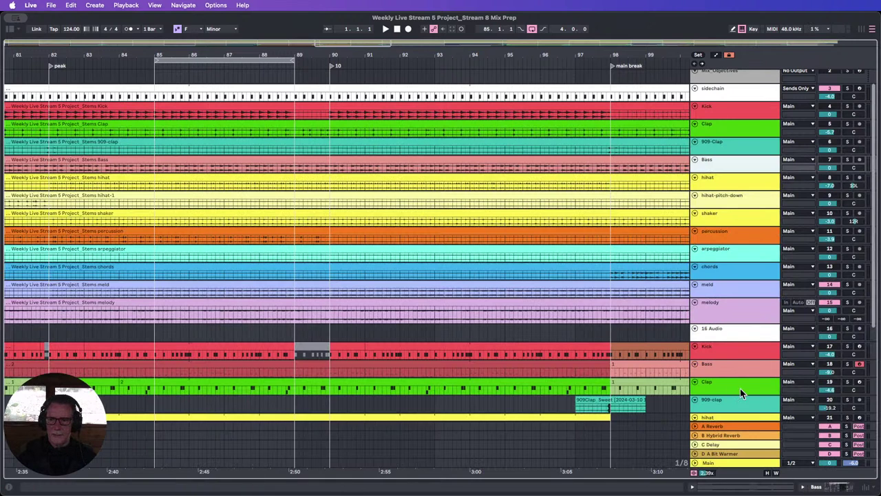
# Paste the sidechain Compressor onto the melody stem and place it directly after EQ Eight in the mixrack.
pyautogui.doubleClick(737, 309)
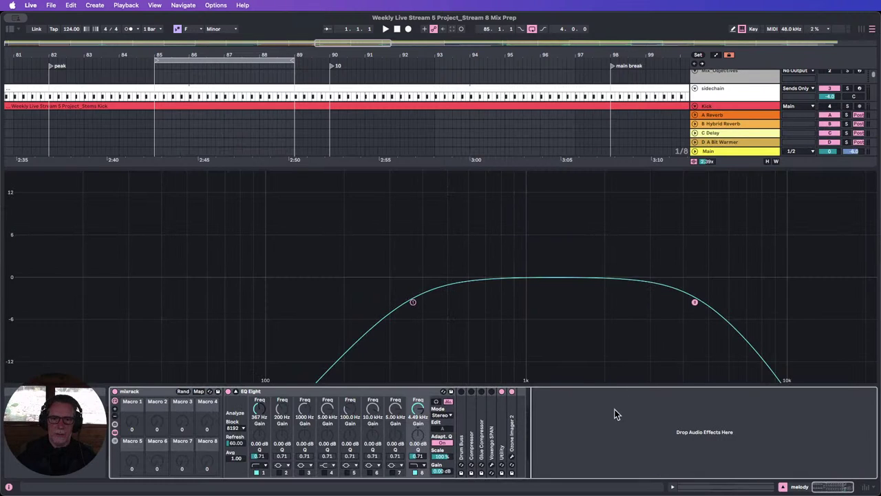
pyautogui.press('super+v')
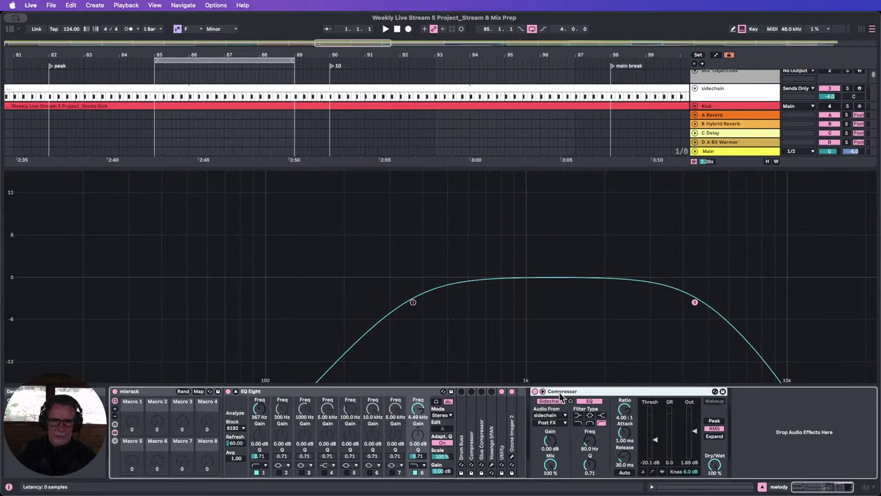
pyautogui.moveTo(503, 398); pyautogui.dragTo(458, 400)
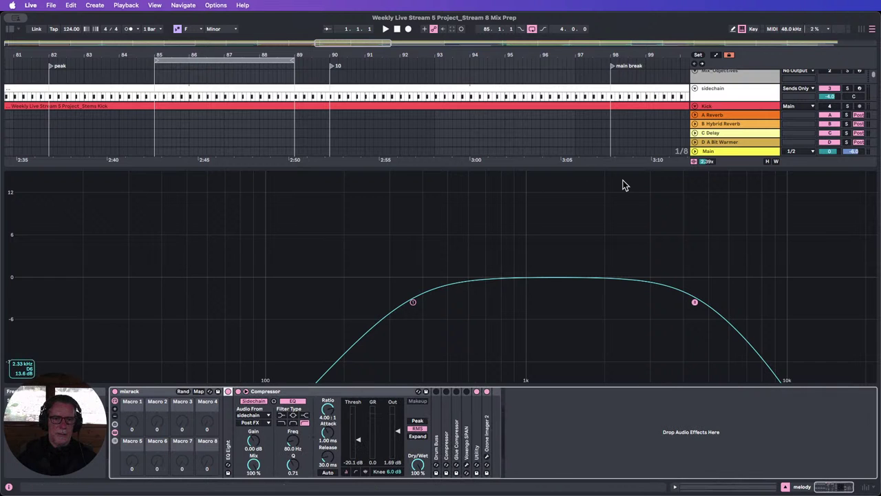
pyautogui.click(785, 487)
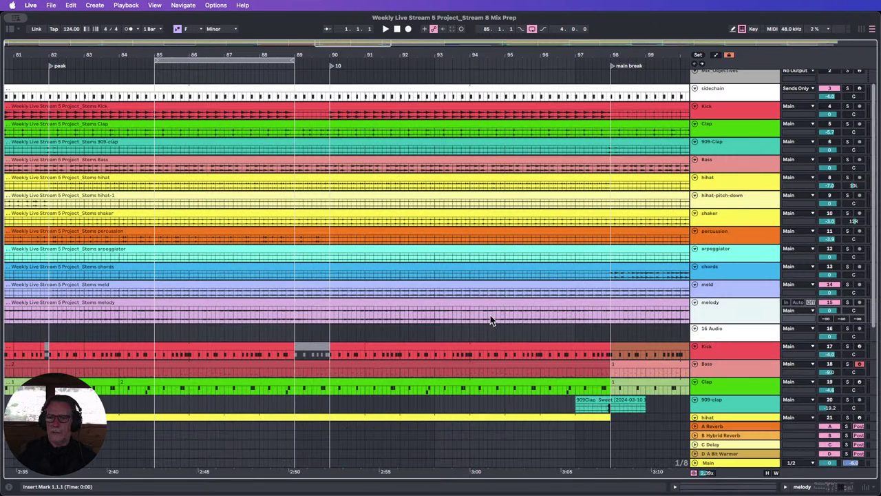
# Play the loop and set the melody's sidechain Compressor to 0 dB output and a -19.2 dB threshold.
pyautogui.moveTo(153, 65); pyautogui.dragTo(281, 86)
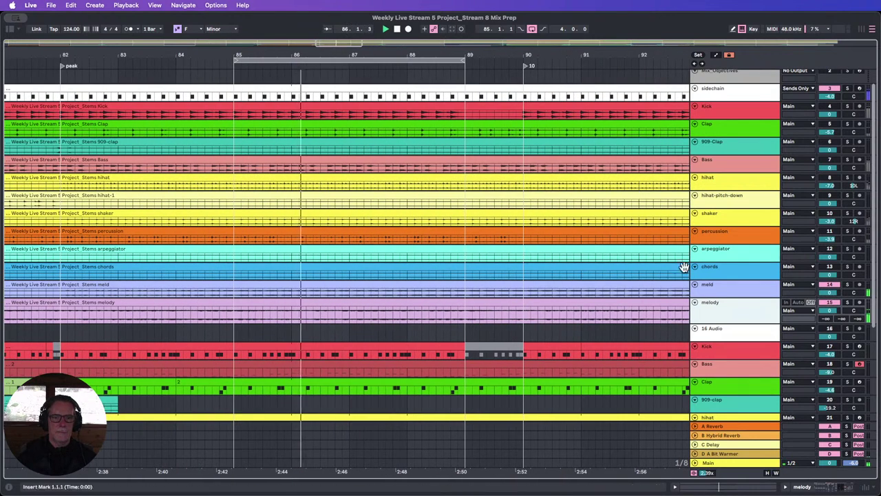
pyautogui.doubleClick(730, 304)
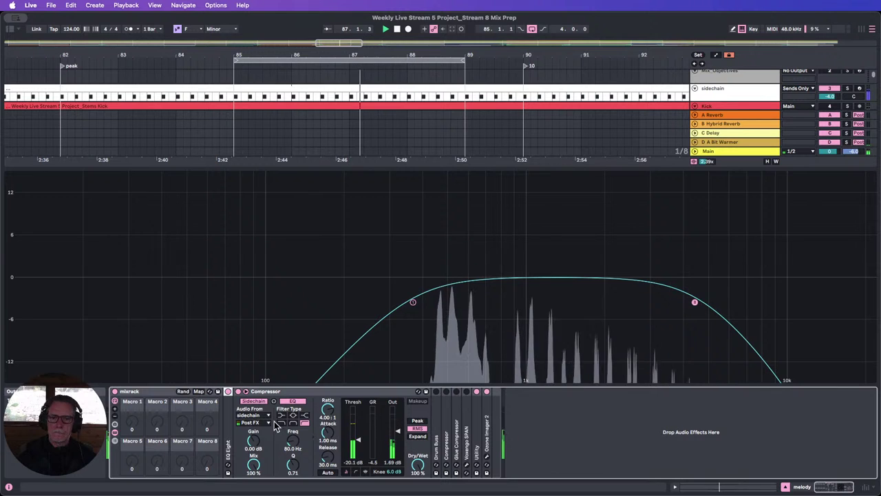
pyautogui.doubleClick(395, 463)
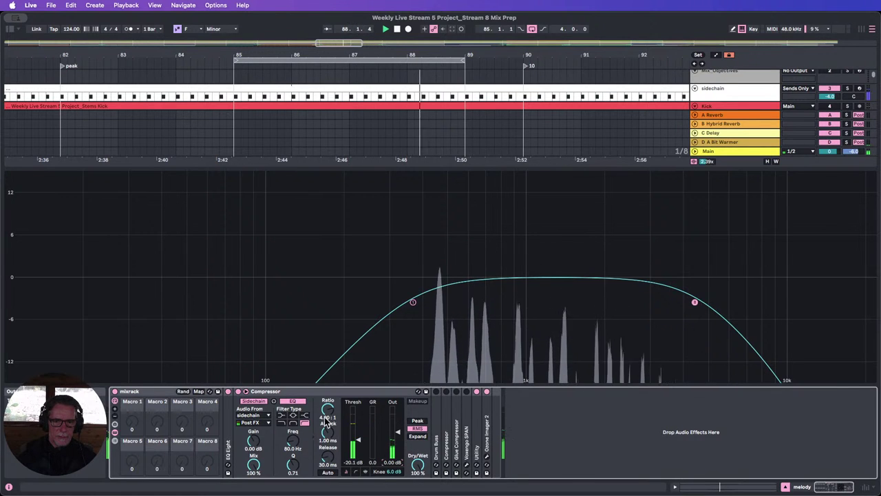
pyautogui.click(357, 463)
pyautogui.doubleClick(357, 464)
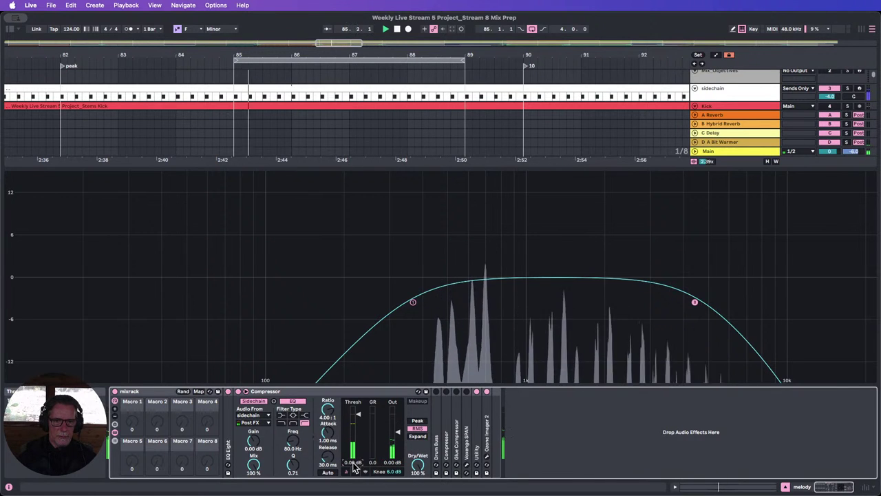
pyautogui.moveTo(347, 436)
pyautogui.mouseDown()
pyautogui.moveTo(357, 449)
pyautogui.moveTo(357, 439)
pyautogui.mouseUp()
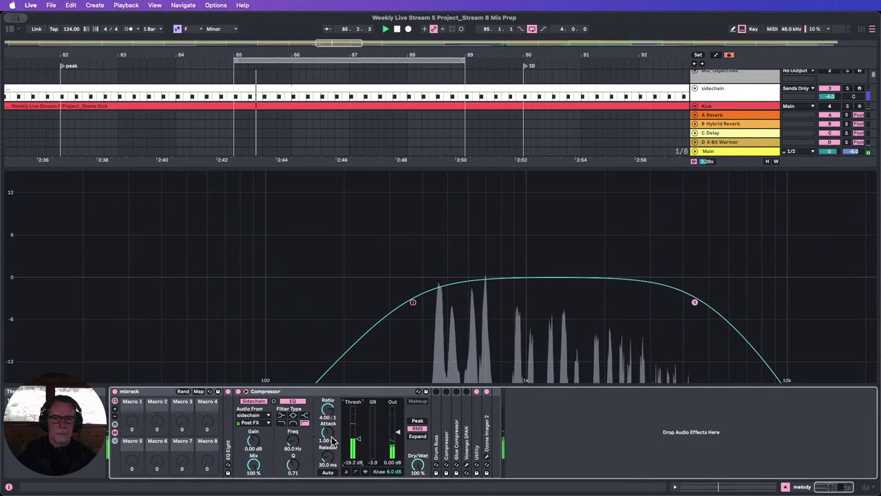
# Compare the melody with its Compressor bypassed and active, trying a threshold of -18.8 dB.
pyautogui.click(239, 392)
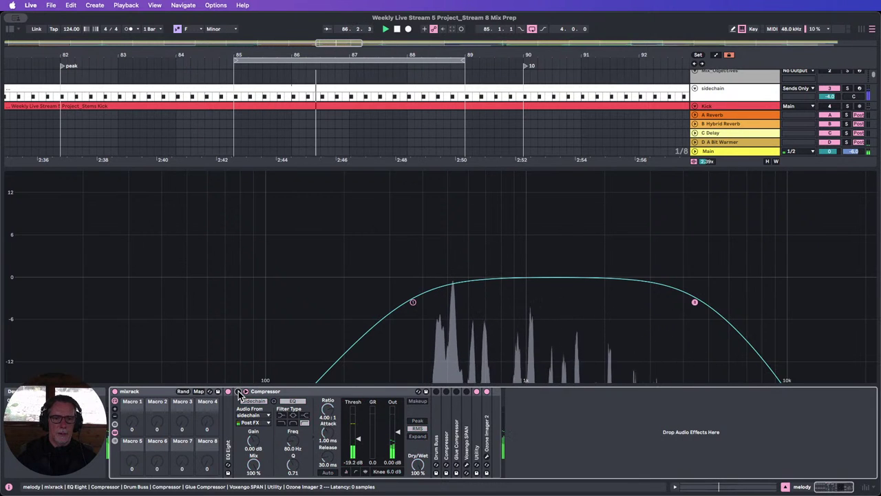
pyautogui.click(239, 391)
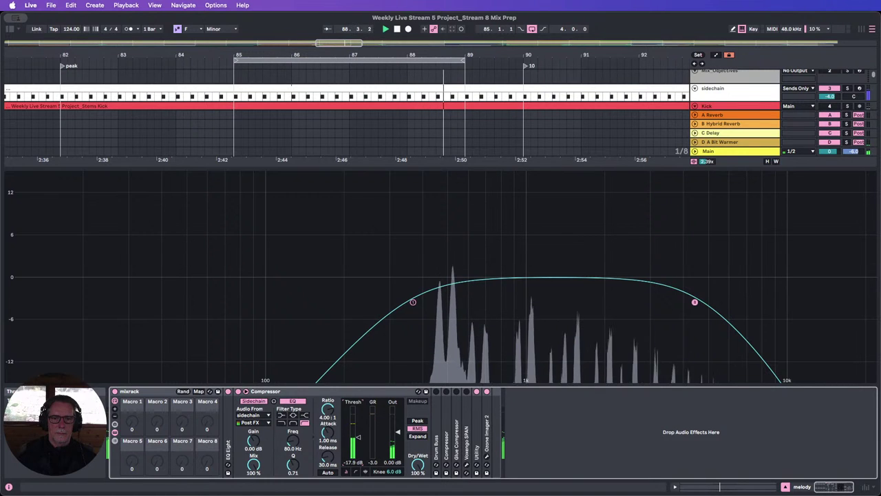
pyautogui.click(237, 391)
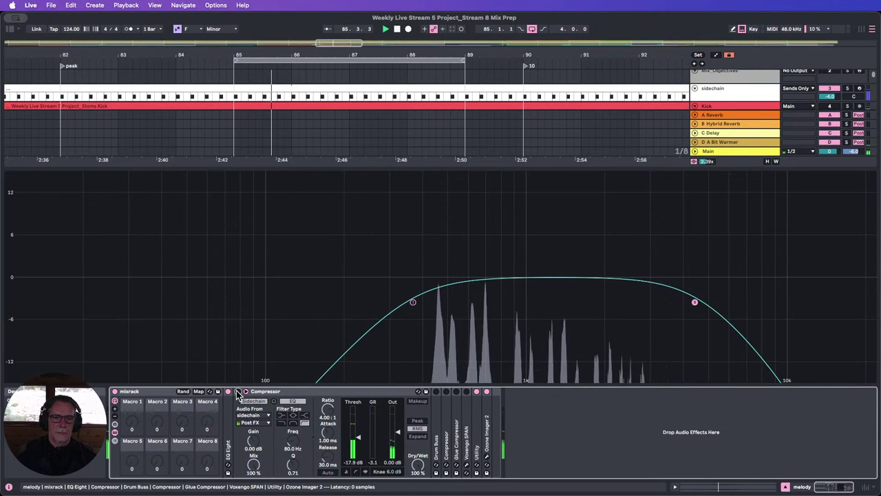
pyautogui.click(237, 392)
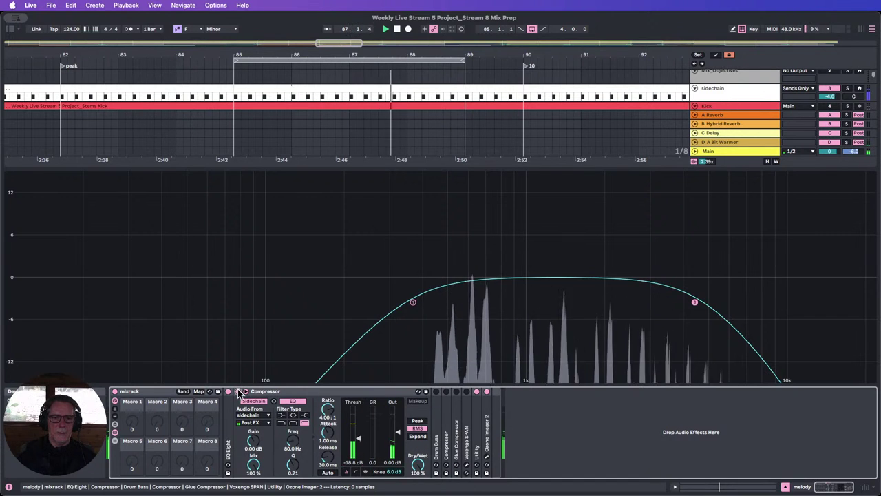
# Examine the gain reduction curve in the melody Compressor's activity view, then return to the collapsed meter view.
pyautogui.click(365, 473)
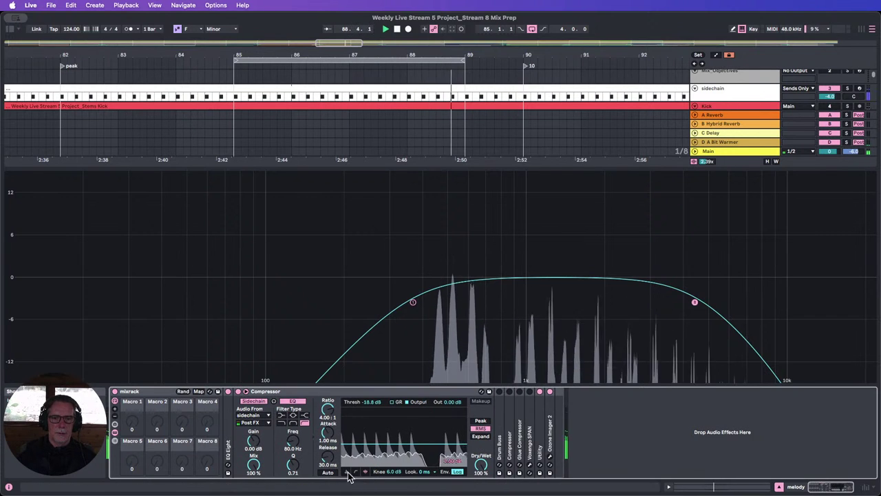
pyautogui.click(392, 402)
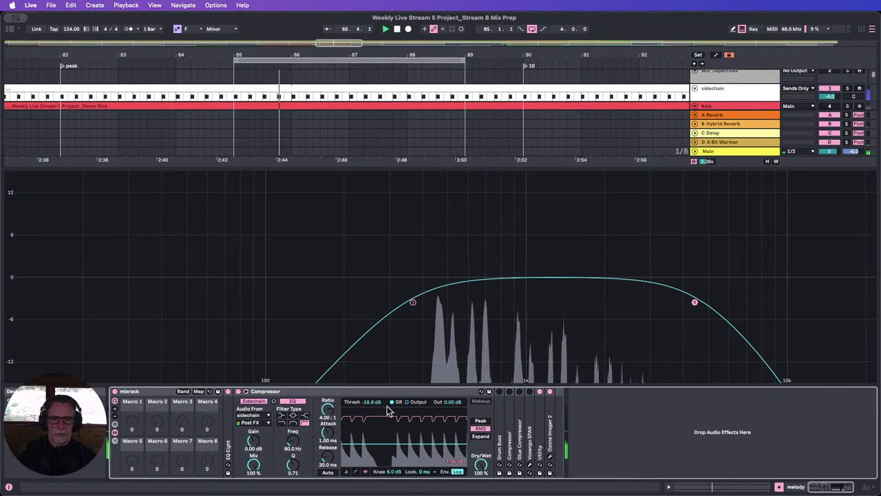
pyautogui.click(347, 473)
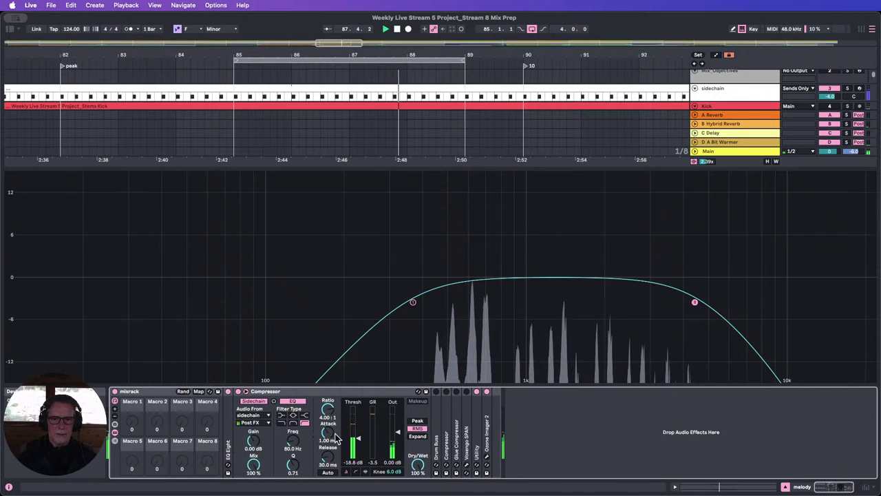
# Set the melody Compressor's threshold to -17.9 dB, comparing bypassed and active sound and checking gain reduction, then collapse the device view.
pyautogui.click(238, 392)
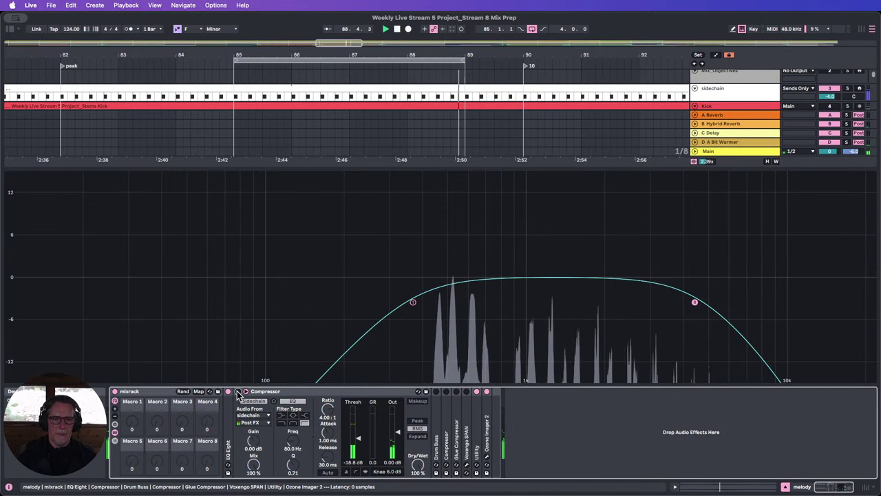
pyautogui.click(237, 392)
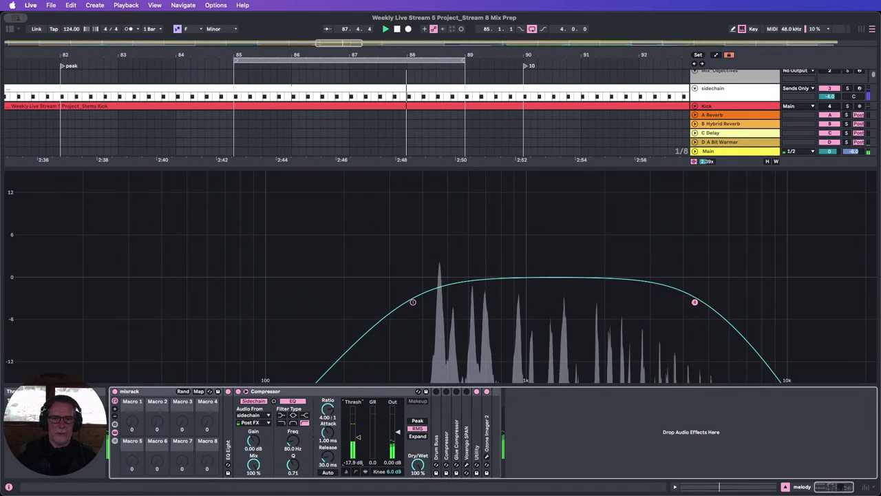
pyautogui.click(365, 473)
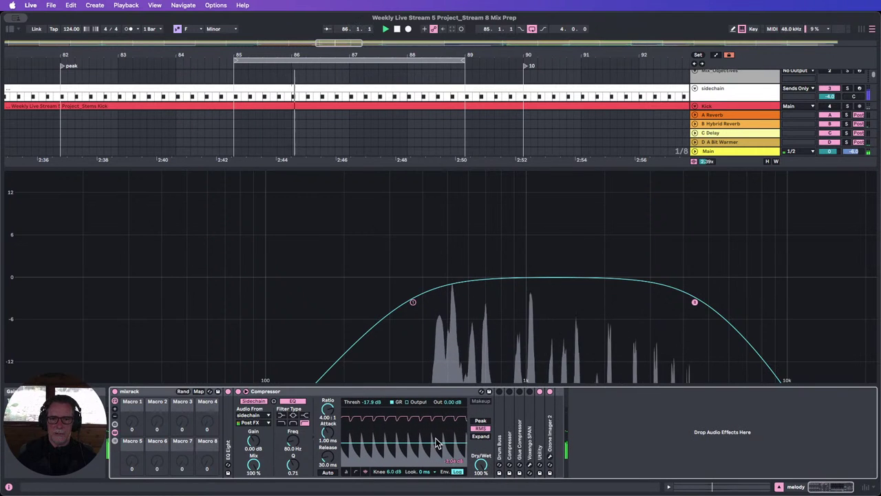
pyautogui.click(365, 473)
pyautogui.click(254, 400)
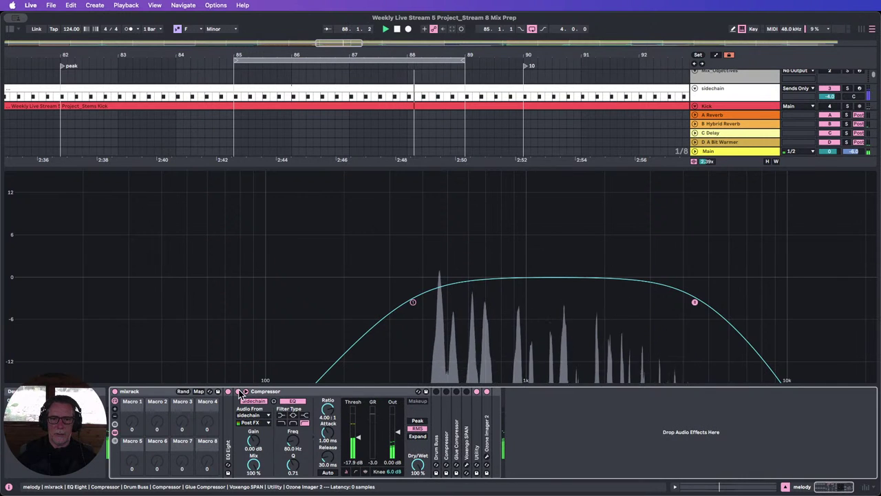
pyautogui.click(785, 487)
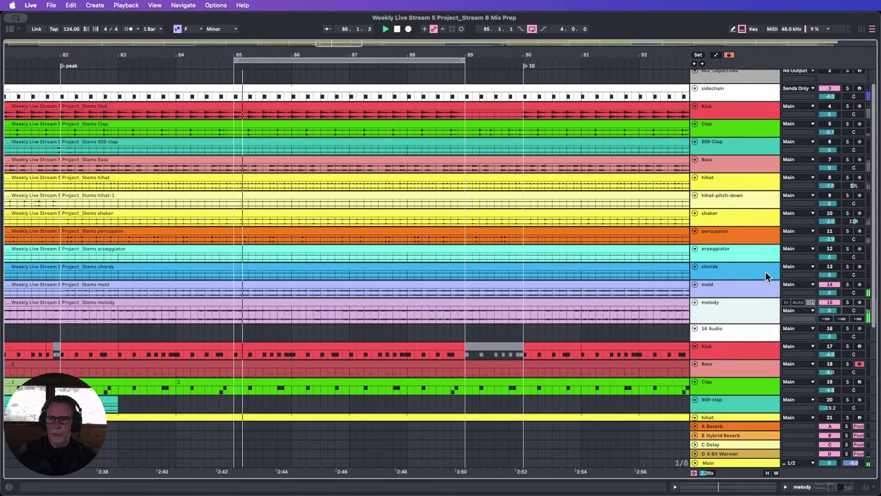
# Activate the Kick, Clap, Bass, hihat, shaker and percussion stem tracks to hear the melody in the full mix.
pyautogui.scroll(1, 831, 130)
pyautogui.click(831, 128)
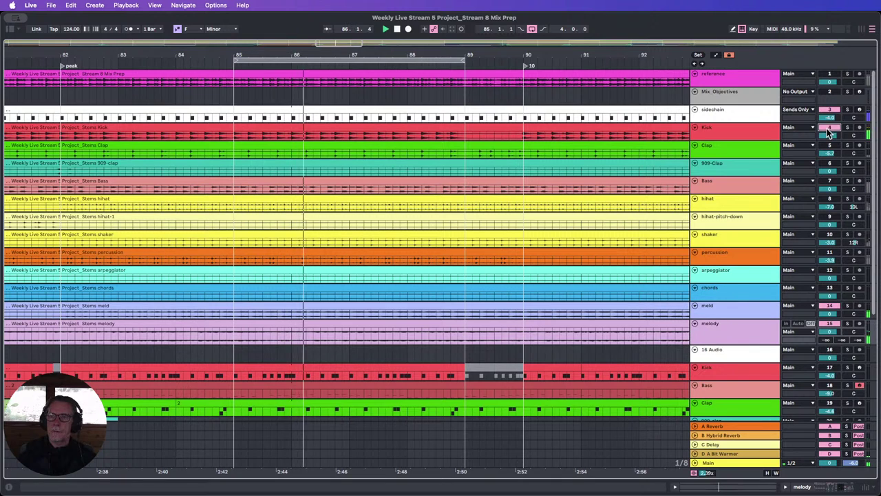
pyautogui.click(830, 146)
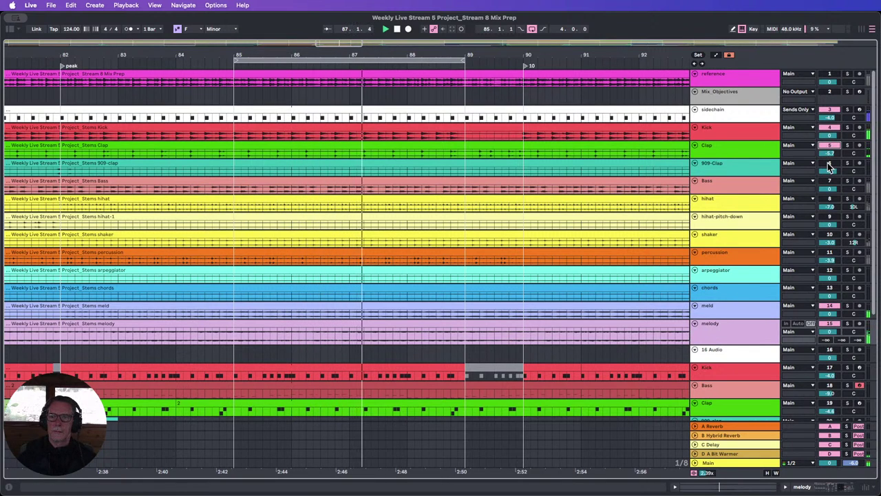
pyautogui.click(831, 181)
pyautogui.click(830, 199)
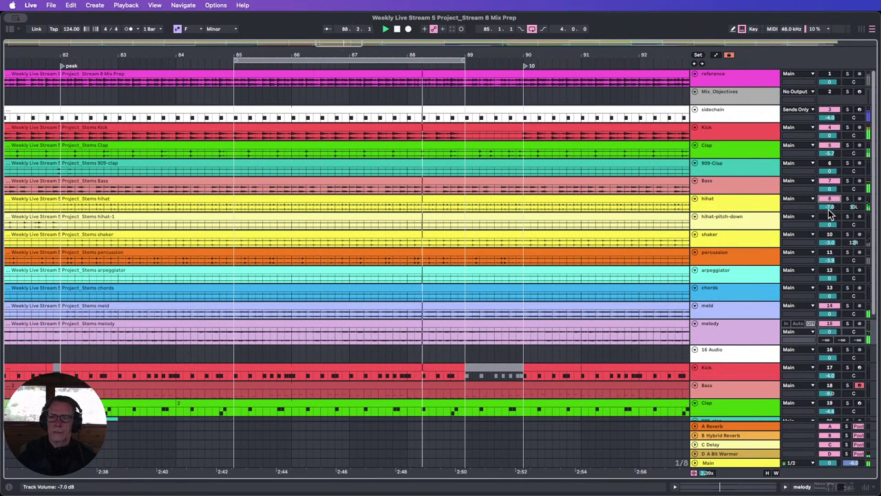
pyautogui.click(831, 235)
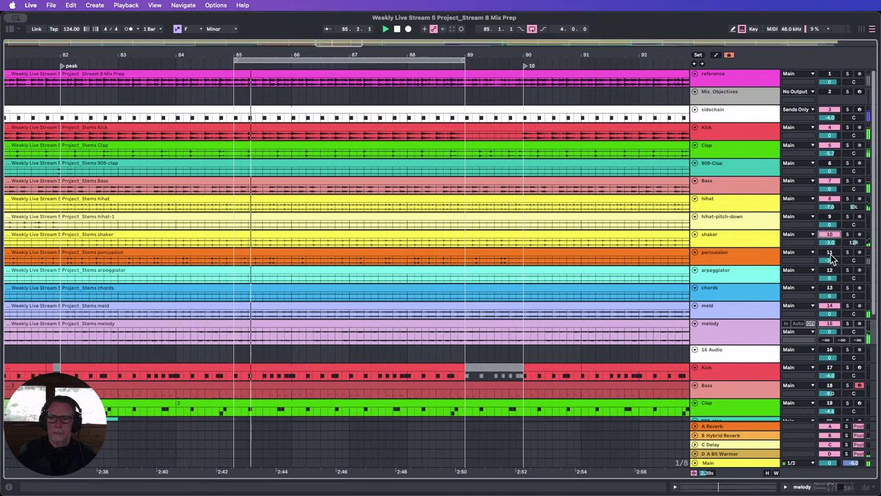
pyautogui.click(831, 253)
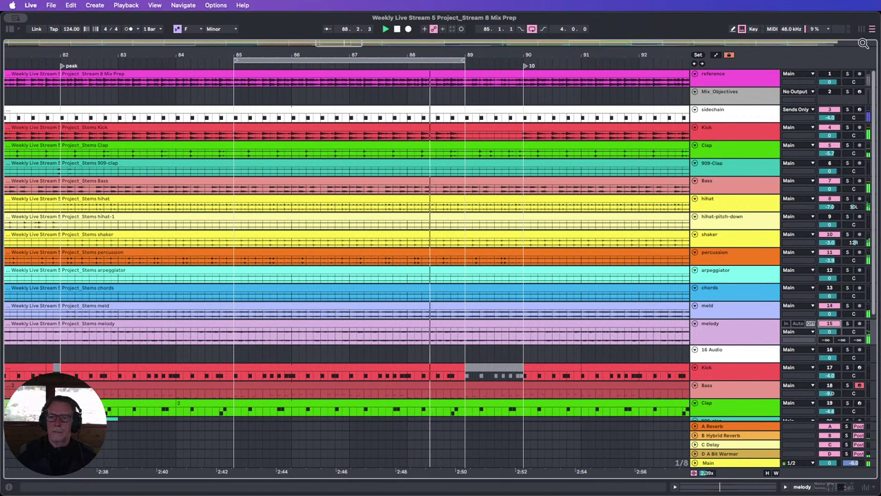
# Lower the melody track's volume to -3.7 dB in the Session View mixer, stop playback and return to the Arrangement View.
pyautogui.press('Tab')
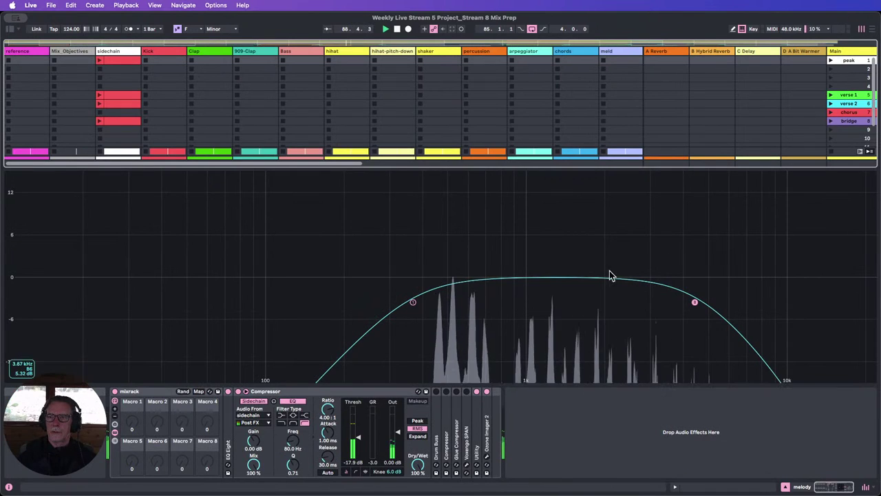
pyautogui.click(785, 487)
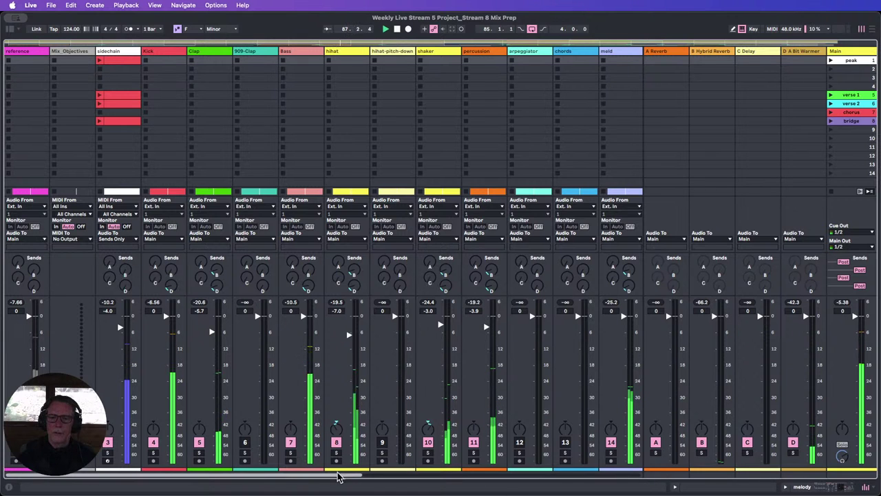
pyautogui.moveTo(338, 476); pyautogui.dragTo(452, 459)
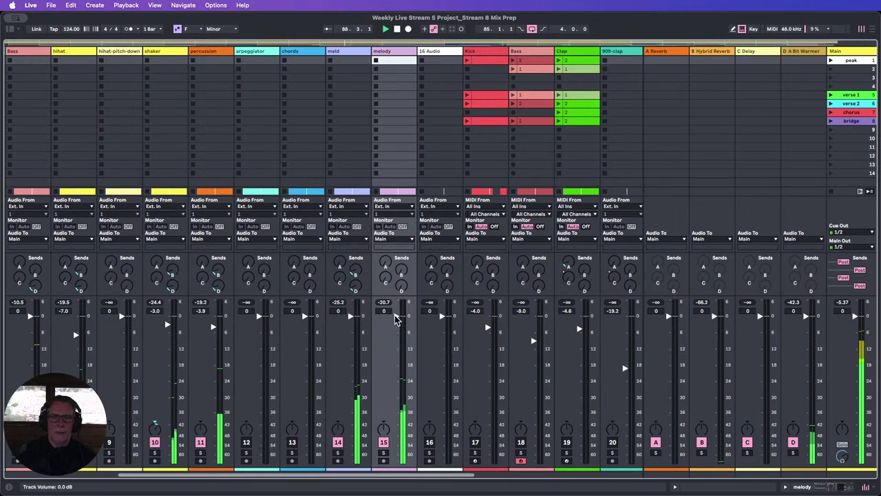
pyautogui.moveTo(396, 319); pyautogui.dragTo(396, 462)
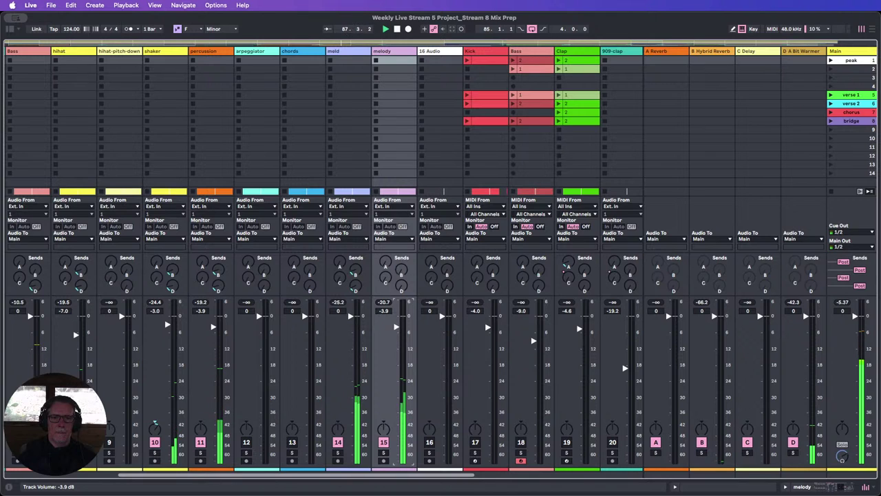
pyautogui.click(383, 454)
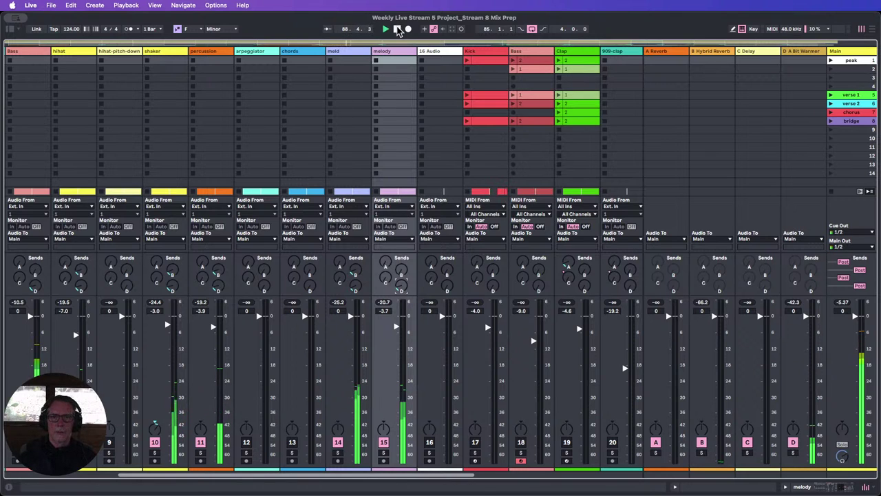
pyautogui.click(871, 32)
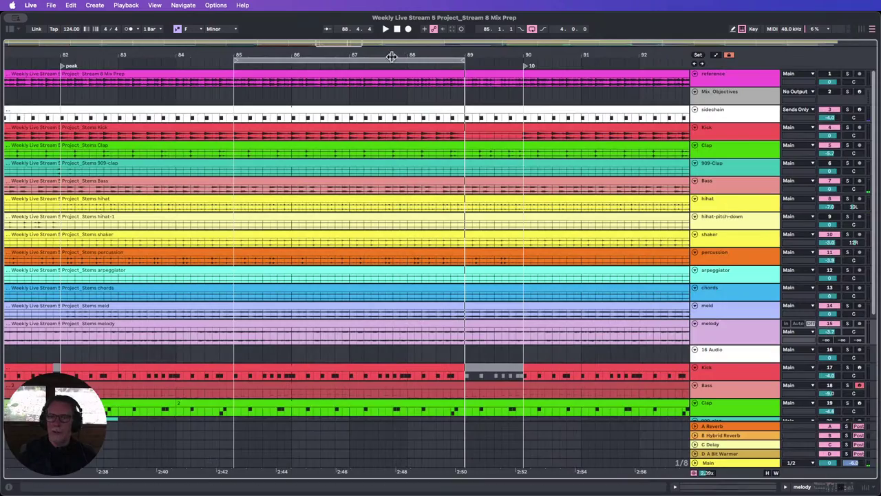
# Enlarge the chords and arpeggiator stem tracks and set an 8-bar loop from 138.1.1 over the tonal_balance-freq section.
pyautogui.moveTo(403, 58)
pyautogui.mouseDown()
pyautogui.moveTo(271, 58)
pyautogui.moveTo(441, 55)
pyautogui.moveTo(444, 152)
pyautogui.mouseUp()
pyautogui.moveTo(727, 301); pyautogui.dragTo(730, 339)
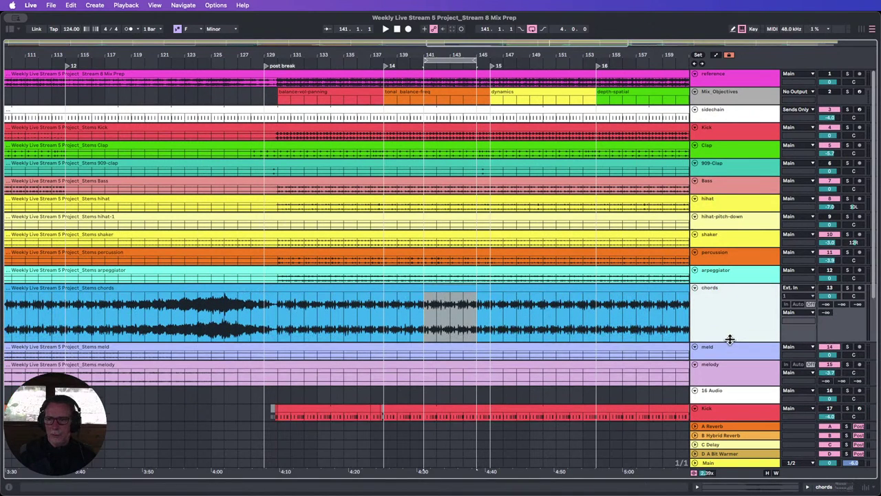
pyautogui.moveTo(452, 58); pyautogui.dragTo(469, 58)
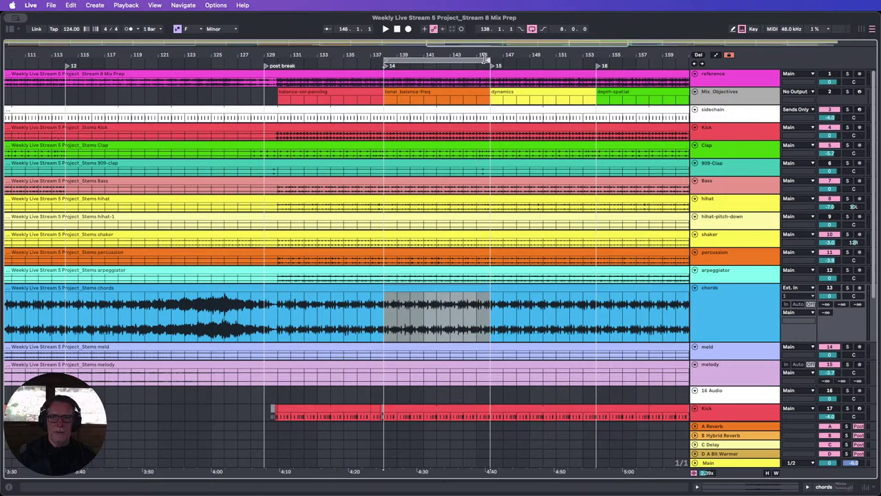
pyautogui.moveTo(726, 284); pyautogui.dragTo(729, 323)
pyautogui.moveTo(446, 52)
pyautogui.mouseDown()
pyautogui.moveTo(384, 28)
pyautogui.moveTo(446, 52)
pyautogui.mouseUp()
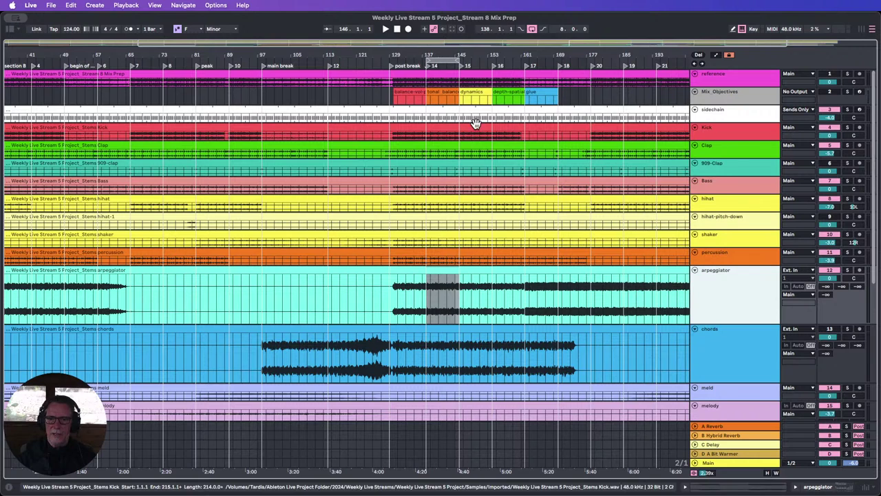
# Play the loop from marker 14 with only the Kick and Bass stems active alongside the arpeggiator and sidechain.
pyautogui.click(426, 66)
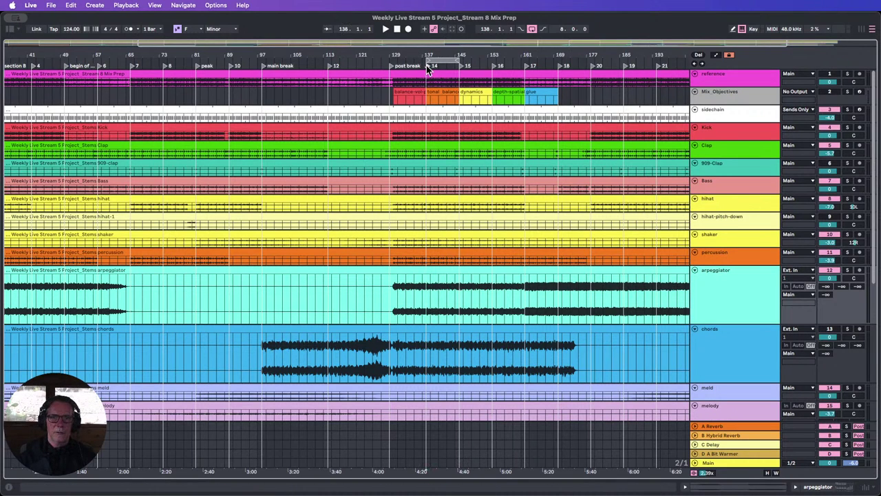
pyautogui.click(386, 29)
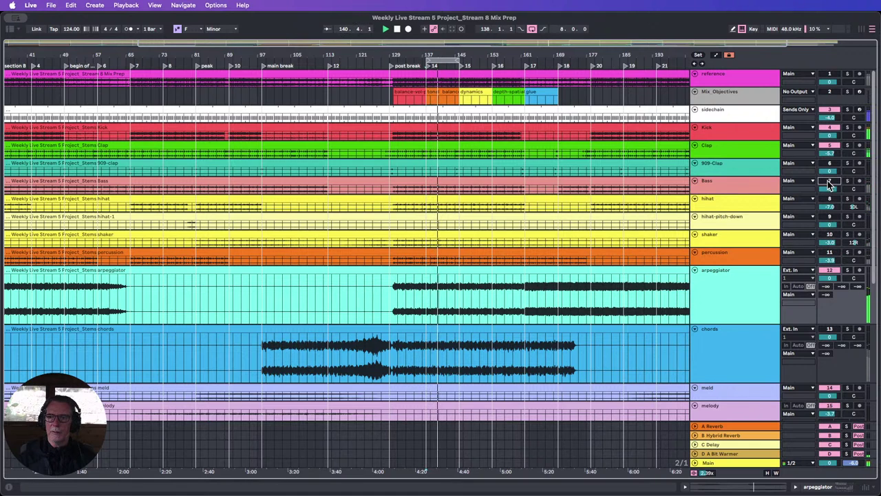
pyautogui.click(831, 129)
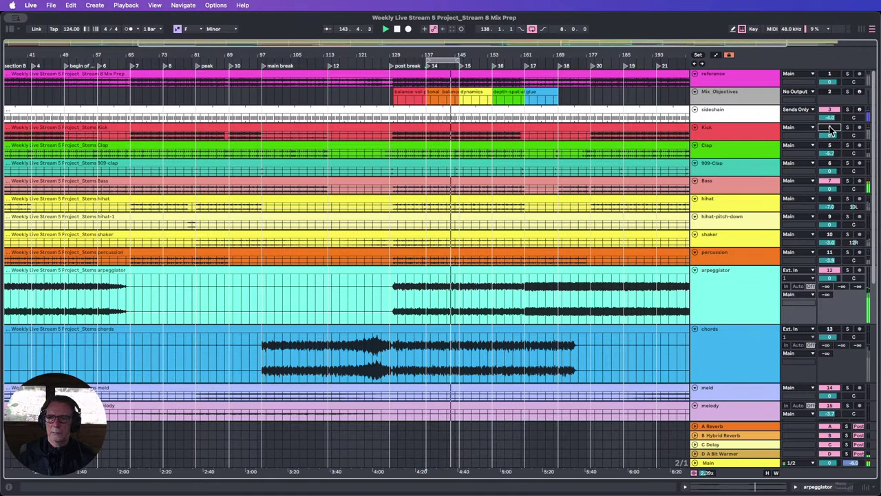
pyautogui.scroll(-5, 763, 330)
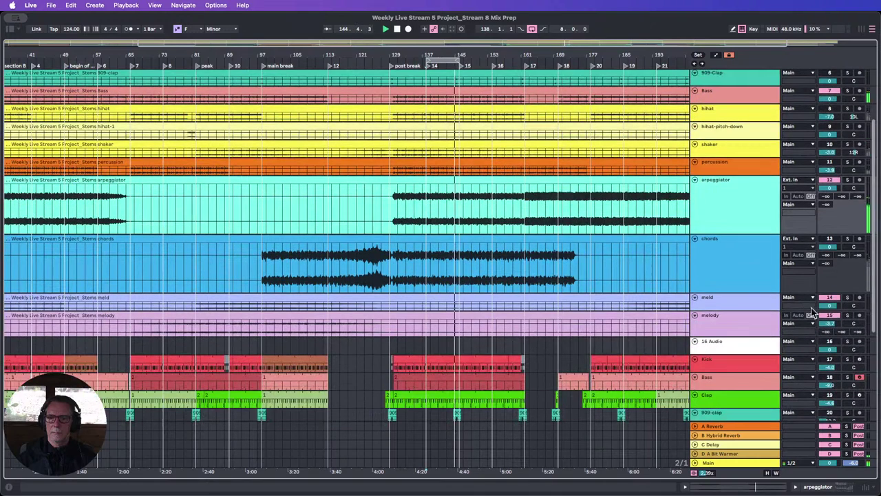
pyautogui.scroll(4, 829, 303)
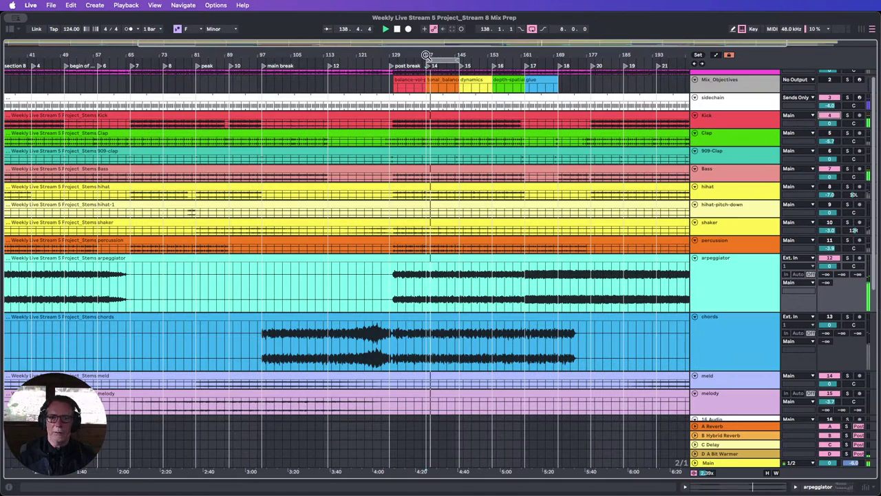
# Turn on Ozone Imager 2 in the arpeggiator's mixrack and check the mix with the Main track's Mono device.
pyautogui.moveTo(440, 51); pyautogui.dragTo(440, 94)
pyautogui.doubleClick(733, 269)
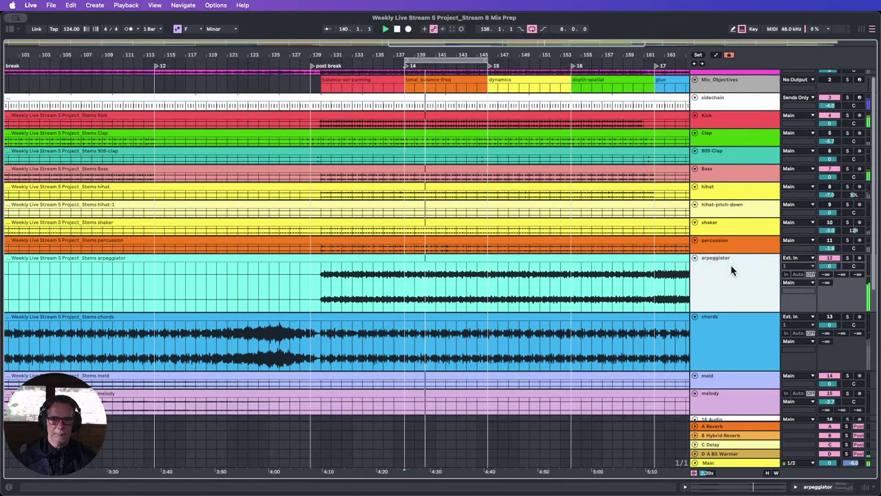
pyautogui.click(279, 391)
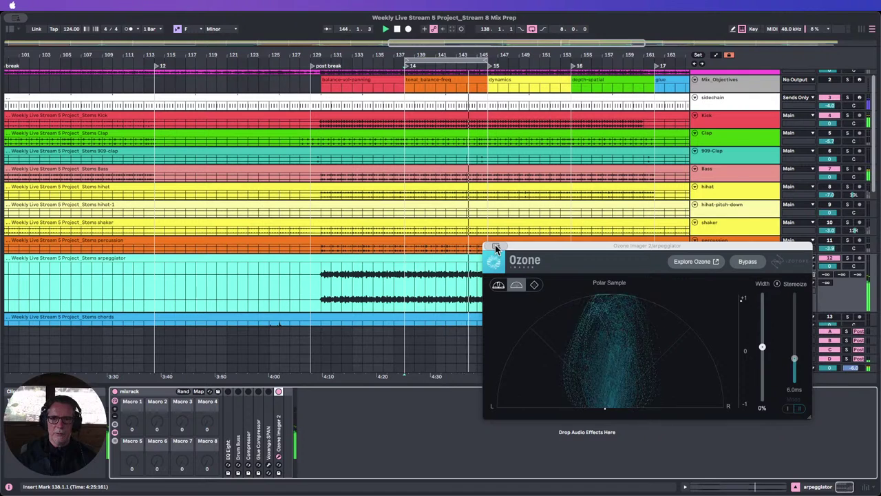
pyautogui.click(279, 456)
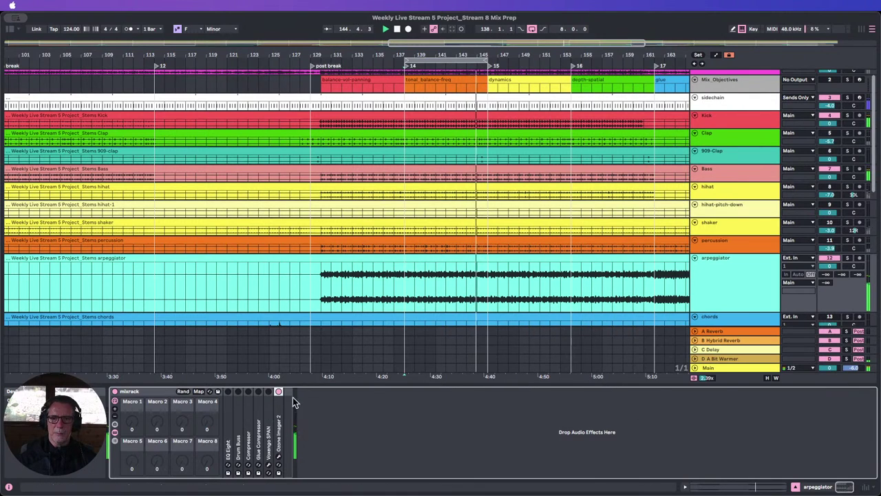
pyautogui.click(717, 369)
pyautogui.click(114, 392)
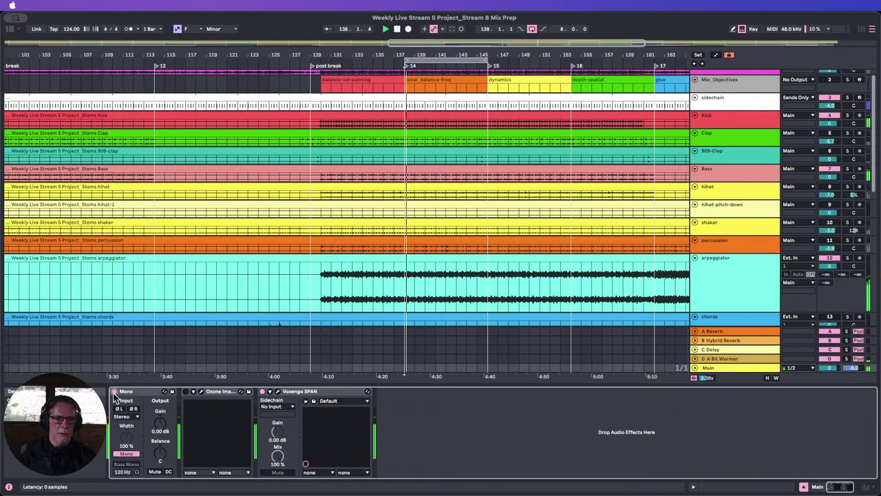
# Turn on Voxengo SPAN in the arpeggiator's mixrack and raise the lower limit of its displayed frequency range.
pyautogui.click(731, 272)
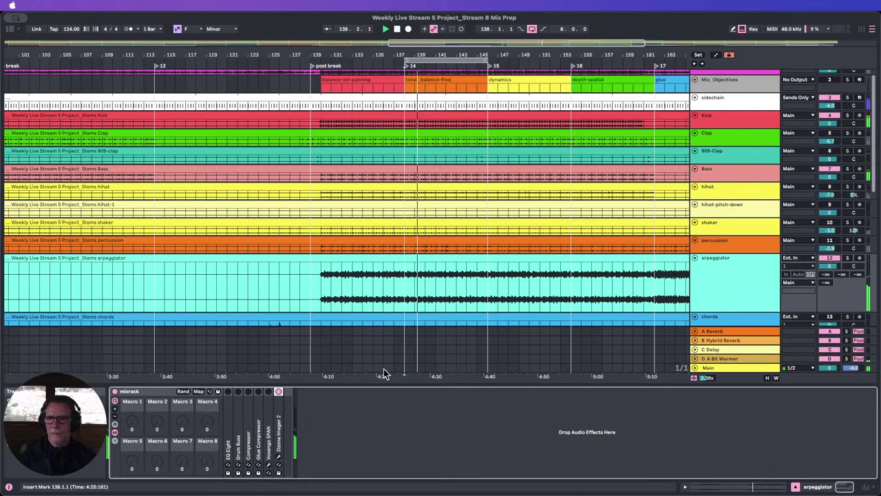
pyautogui.click(269, 465)
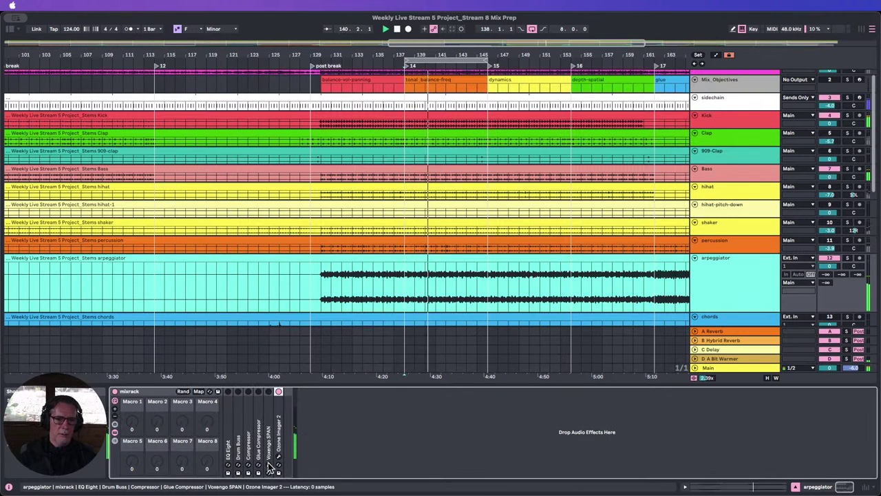
pyautogui.click(269, 391)
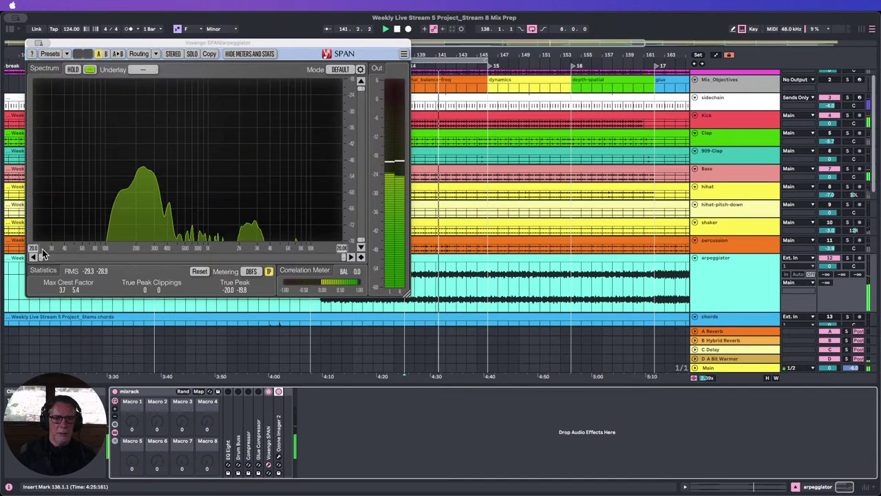
pyautogui.moveTo(41, 257); pyautogui.dragTo(57, 256)
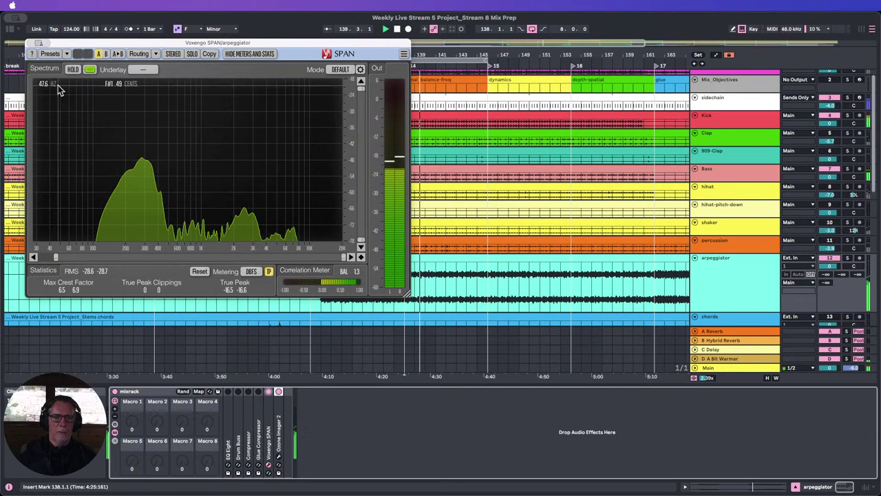
# Compare the Main track's Voxengo SPAN spectrum with the arpeggiator muted and unmuted, closing the analyzer windows.
pyautogui.click(718, 367)
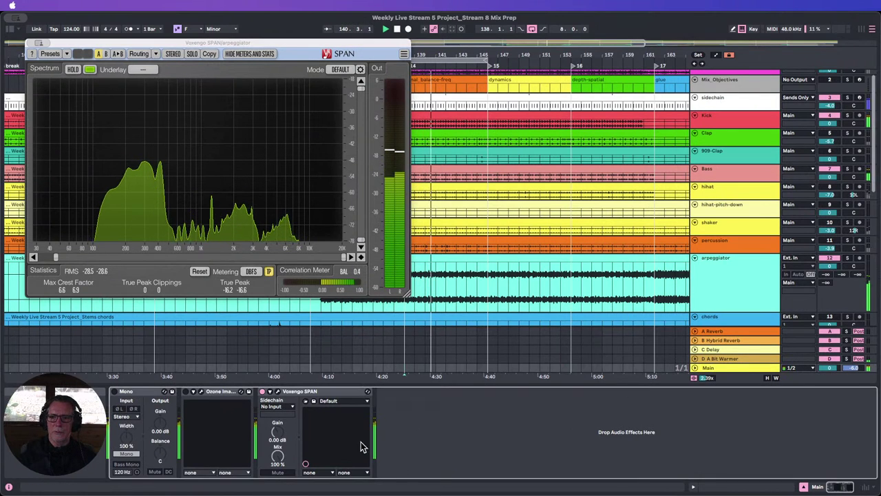
pyautogui.click(33, 43)
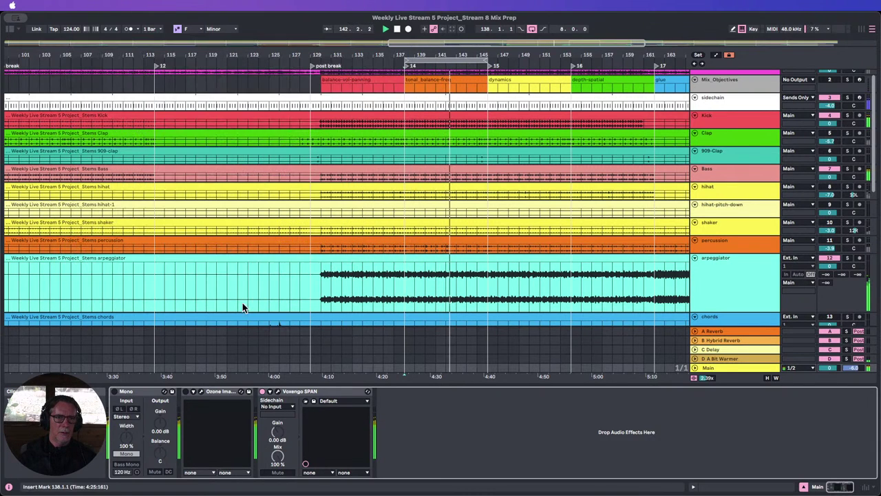
pyautogui.click(276, 392)
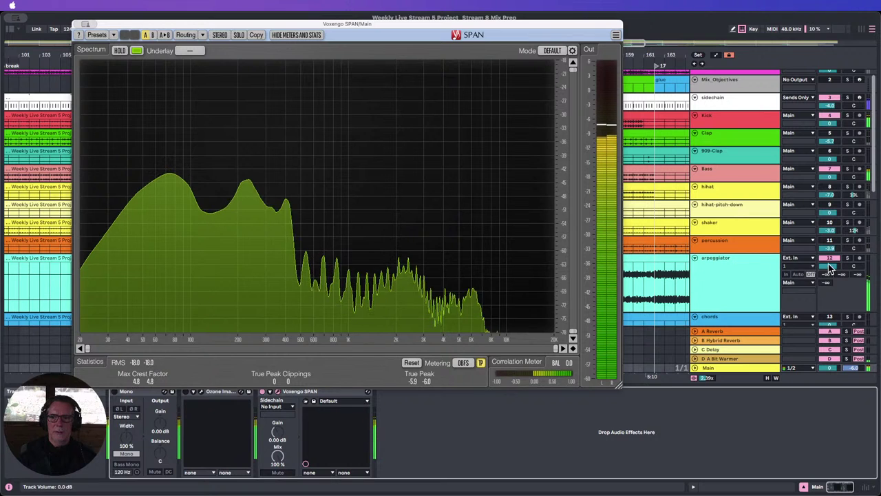
pyautogui.click(830, 260)
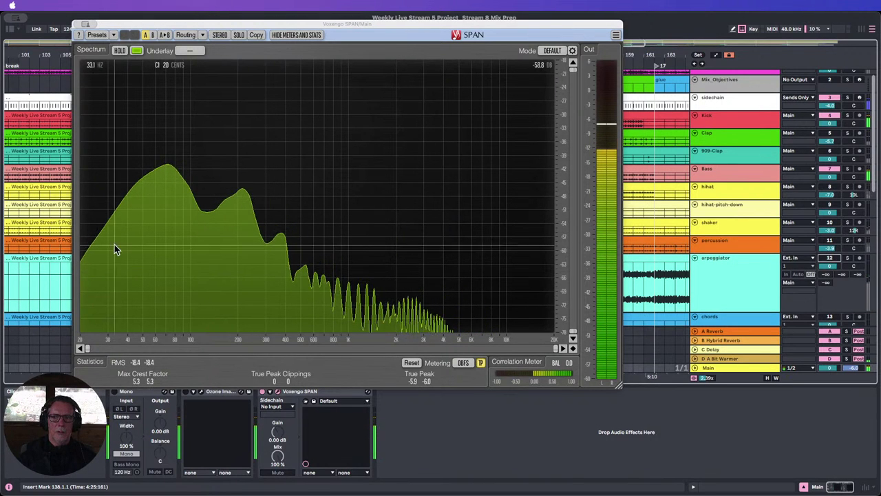
pyautogui.click(830, 258)
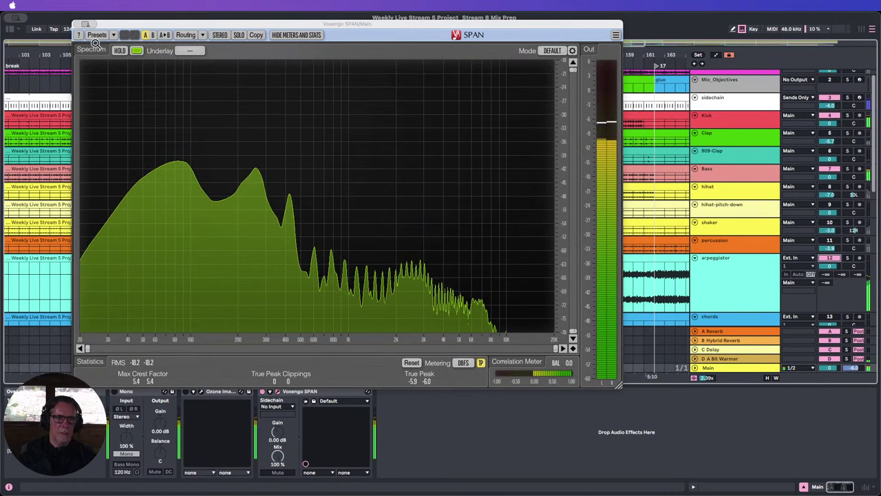
pyautogui.click(79, 24)
# Turn on EQ Eight in the arpeggiator's mixrack, make band 1 a low-cut filter and expand the EQ display.
pyautogui.click(713, 281)
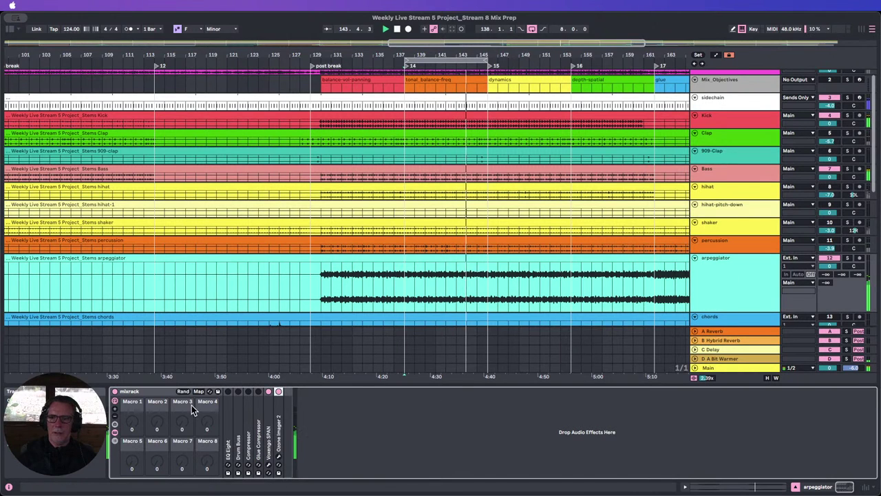
pyautogui.doubleClick(229, 437)
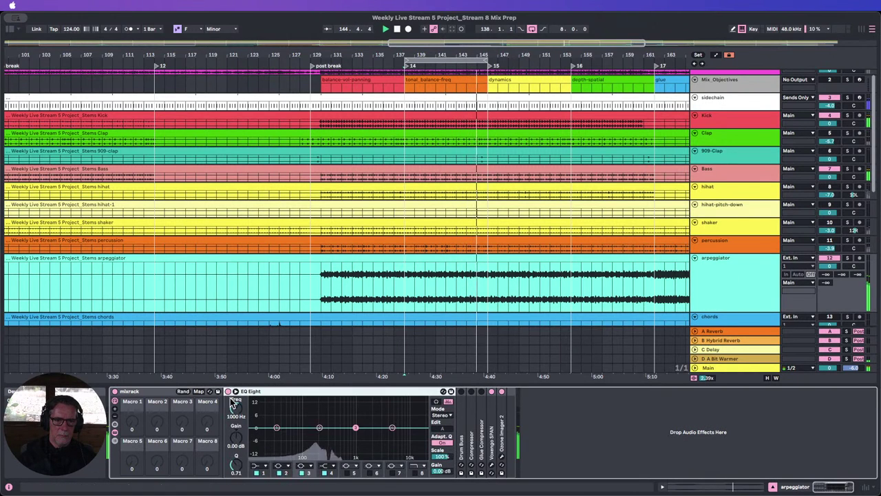
pyautogui.click(260, 468)
pyautogui.click(257, 418)
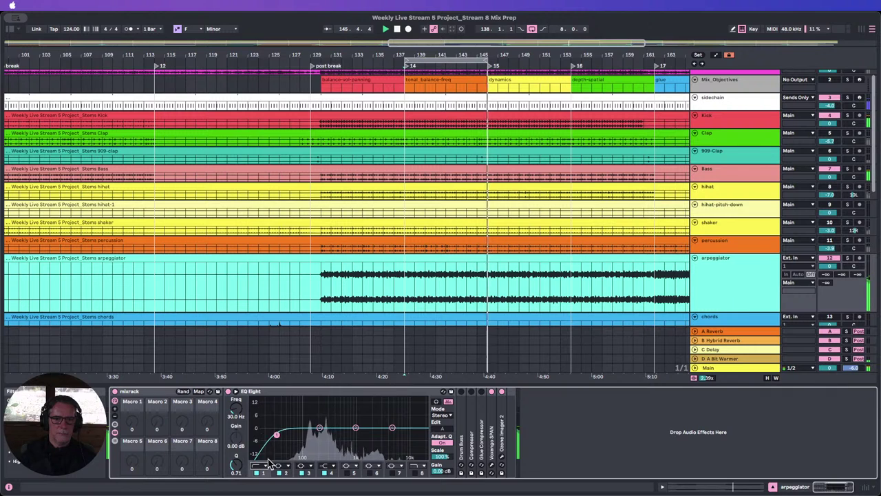
pyautogui.click(235, 391)
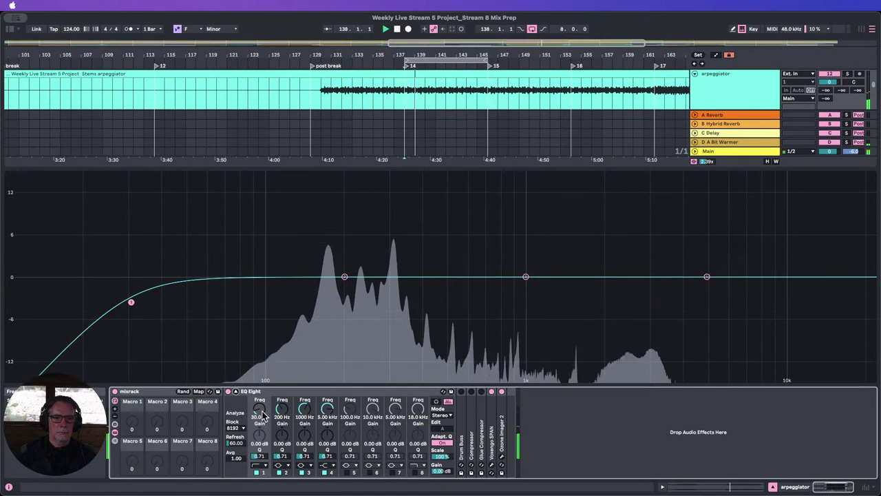
# Sweep the arpeggiator's low cut while comparing band 1 on and off, and set its frequency to 166 Hz.
pyautogui.moveTo(268, 302); pyautogui.dragTo(426, 302)
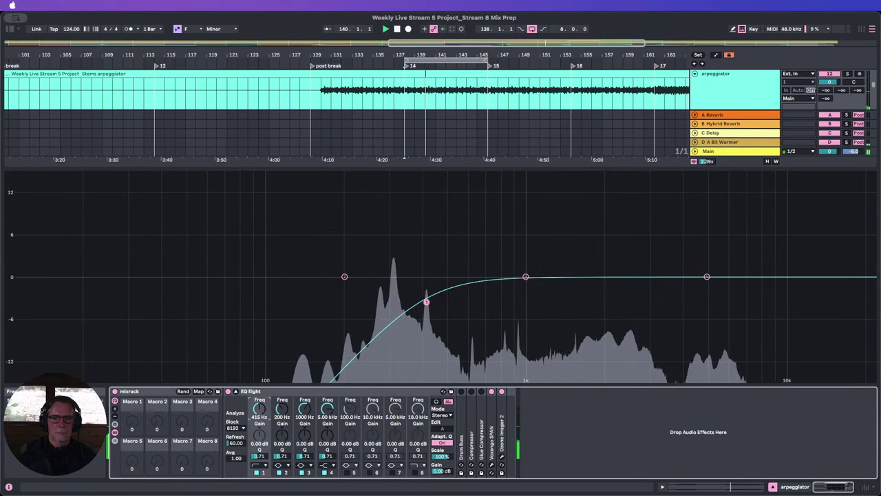
pyautogui.moveTo(316, 301); pyautogui.dragTo(289, 302)
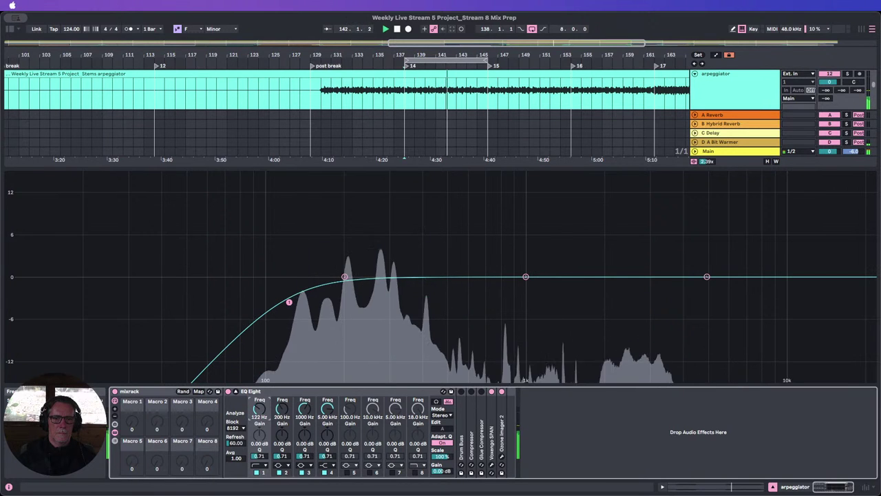
pyautogui.moveTo(289, 301); pyautogui.dragTo(296, 302)
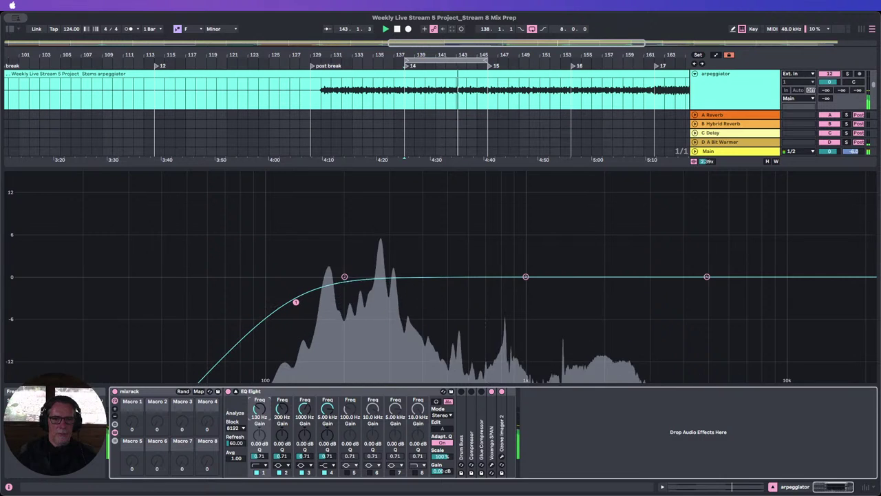
pyautogui.click(256, 472)
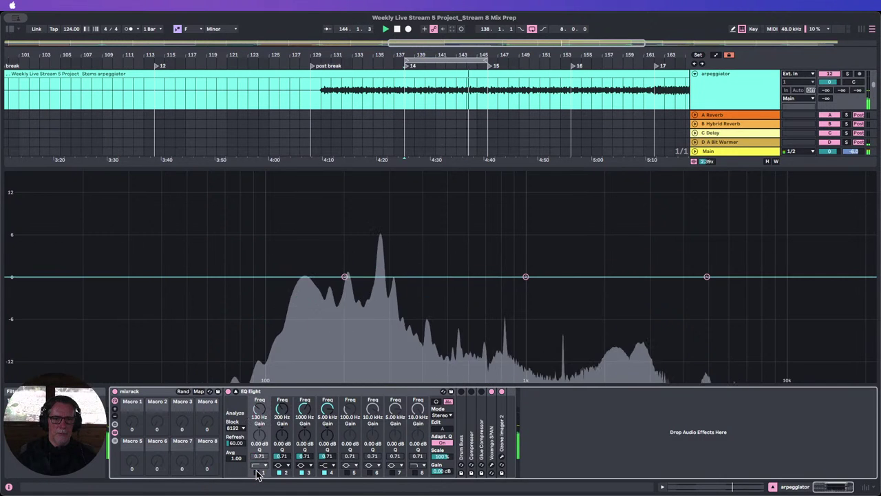
pyautogui.click(256, 473)
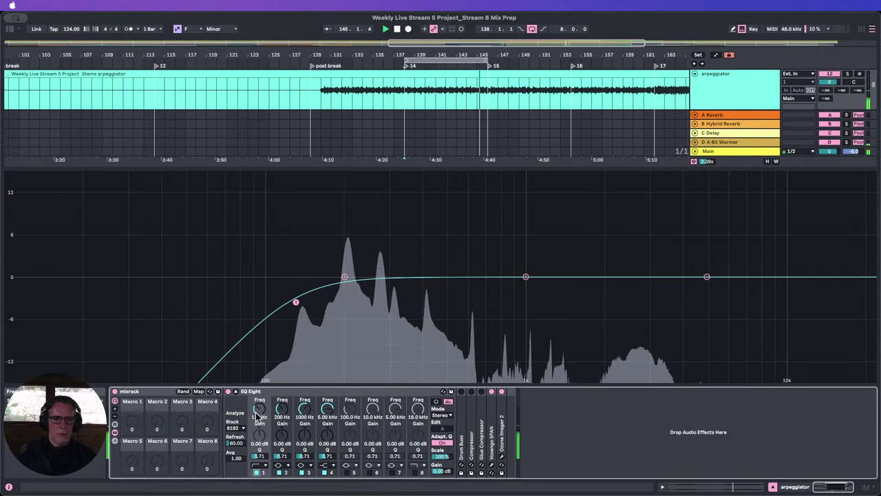
pyautogui.moveTo(259, 411); pyautogui.dragTo(259, 408)
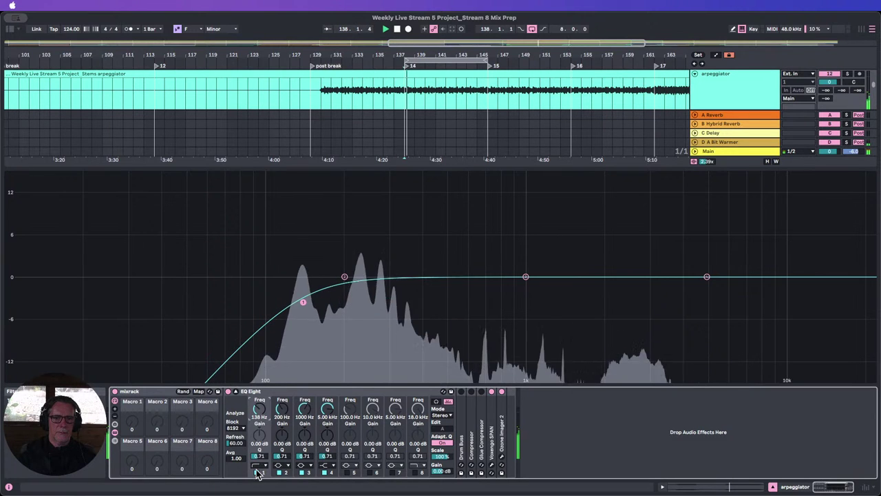
pyautogui.click(257, 472)
pyautogui.click(257, 473)
pyautogui.click(256, 472)
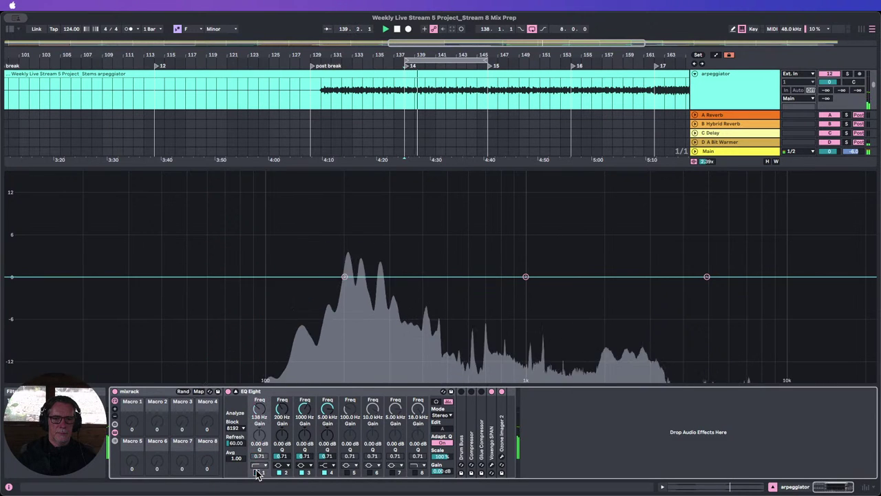
pyautogui.click(257, 472)
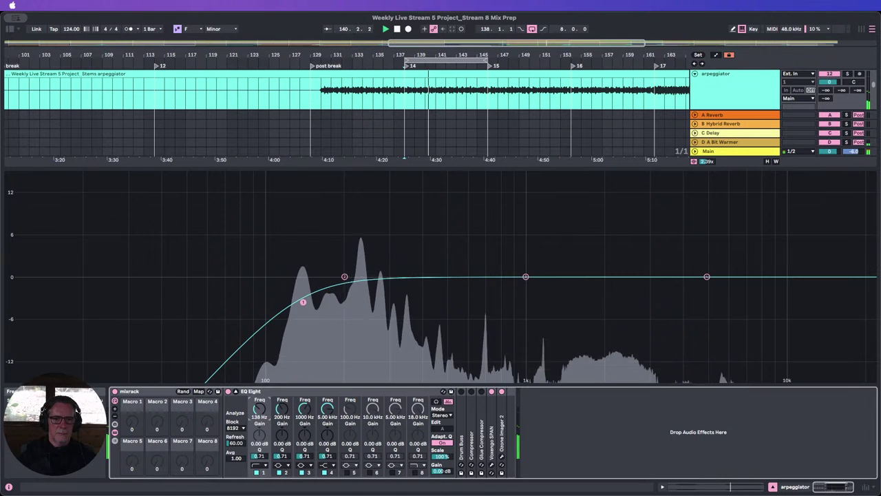
pyautogui.moveTo(258, 415); pyautogui.dragTo(258, 410)
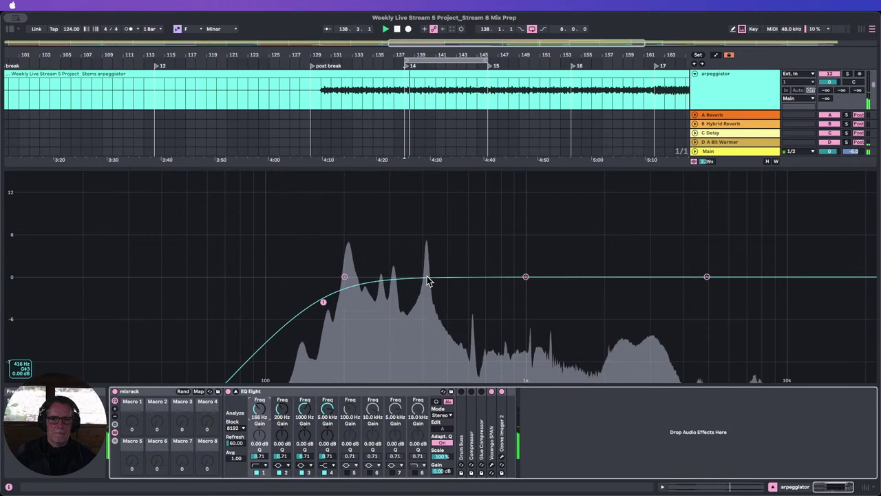
# Set the arpeggiator's EQ Eight band 3 to 416 Hz with a Q of 3.70, then boost it to 15 dB at 414 Hz.
pyautogui.click(305, 417)
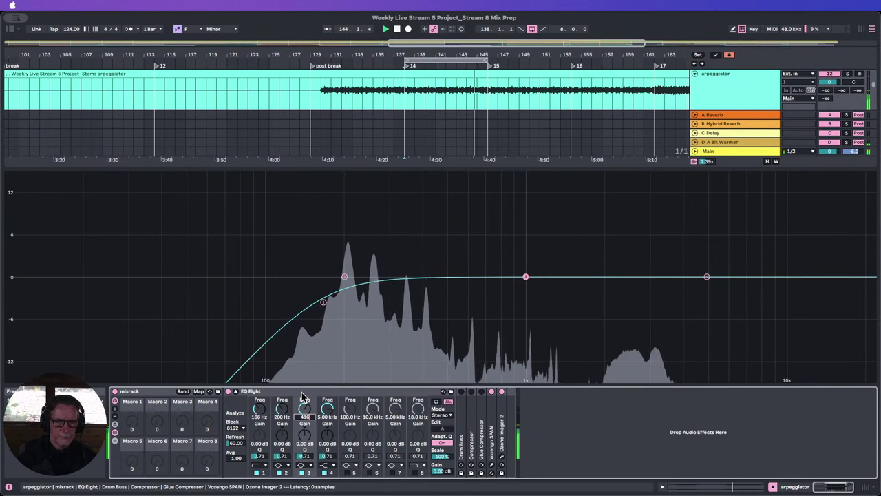
pyautogui.write('416')
pyautogui.press('Return')
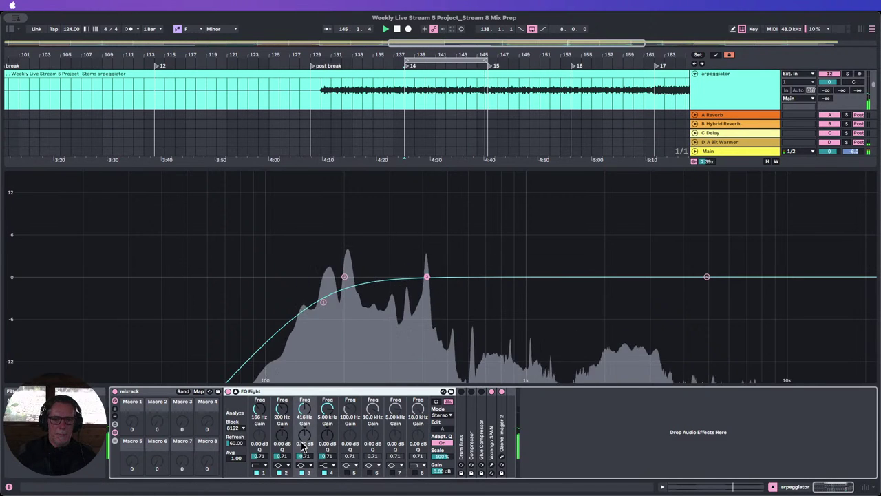
pyautogui.moveTo(308, 441)
pyautogui.mouseDown()
pyautogui.moveTo(308, 422)
pyautogui.moveTo(303, 453)
pyautogui.moveTo(304, 442)
pyautogui.mouseUp()
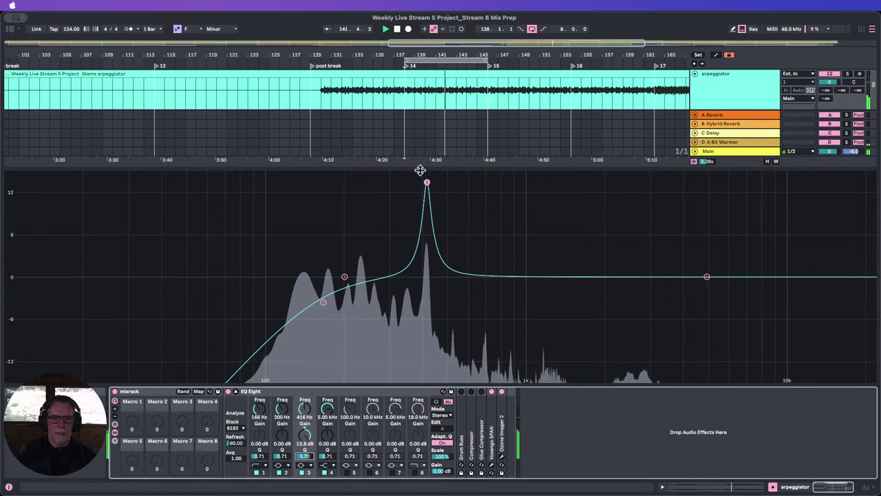
pyautogui.moveTo(427, 183); pyautogui.dragTo(426, 175)
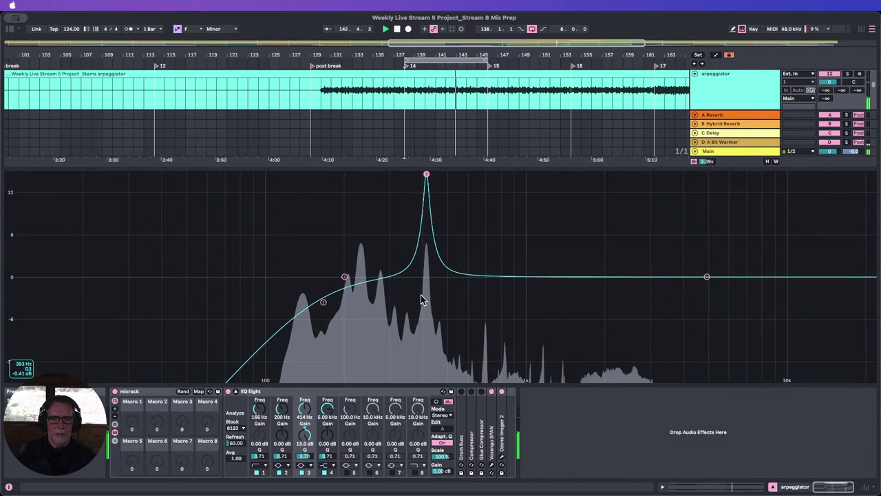
# Turn on EQ Eight's audition mode and listen to the arpeggiator's boosted band 3 at 414 Hz in isolation.
pyautogui.click(437, 401)
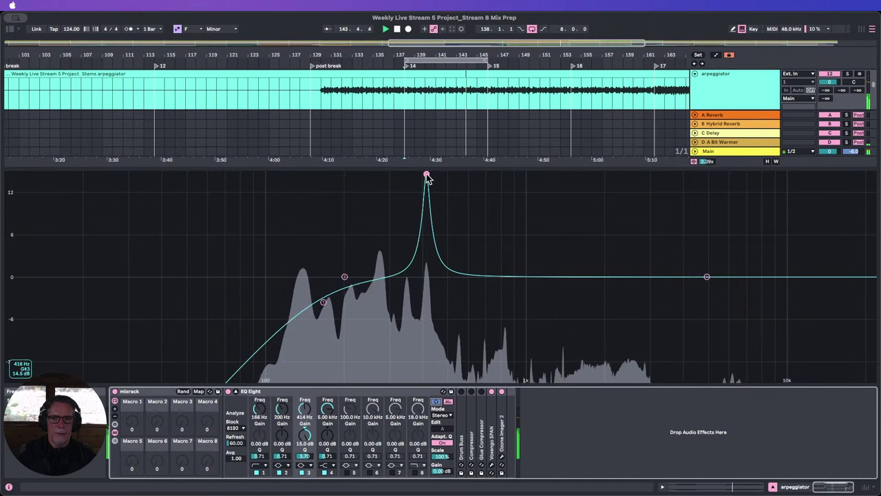
pyautogui.moveTo(426, 174); pyautogui.dragTo(426, 174)
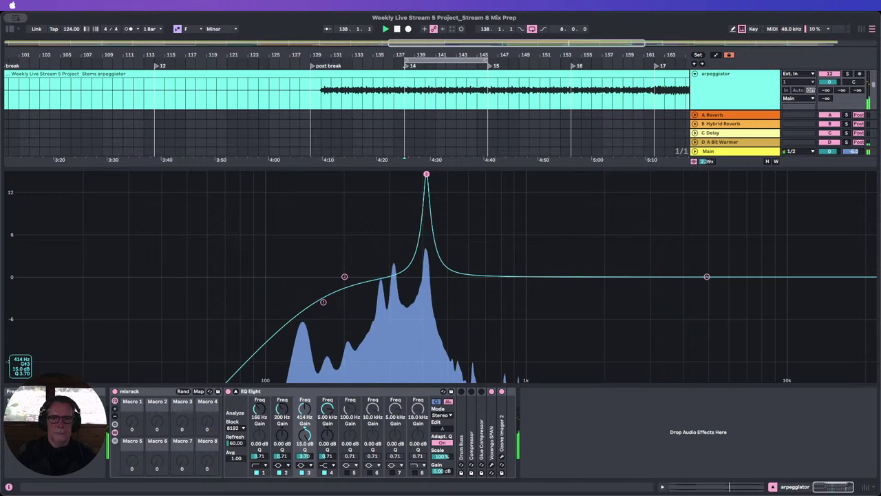
pyautogui.moveTo(426, 174); pyautogui.dragTo(426, 175)
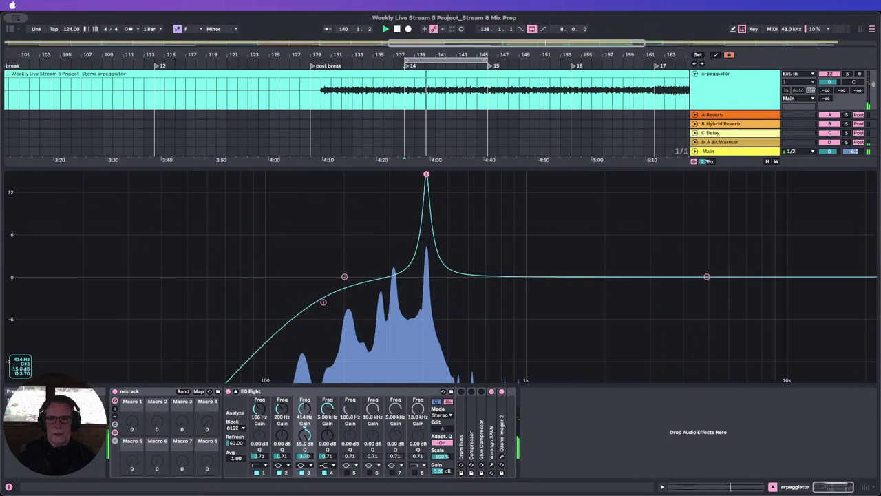
pyautogui.moveTo(426, 174); pyautogui.dragTo(426, 174)
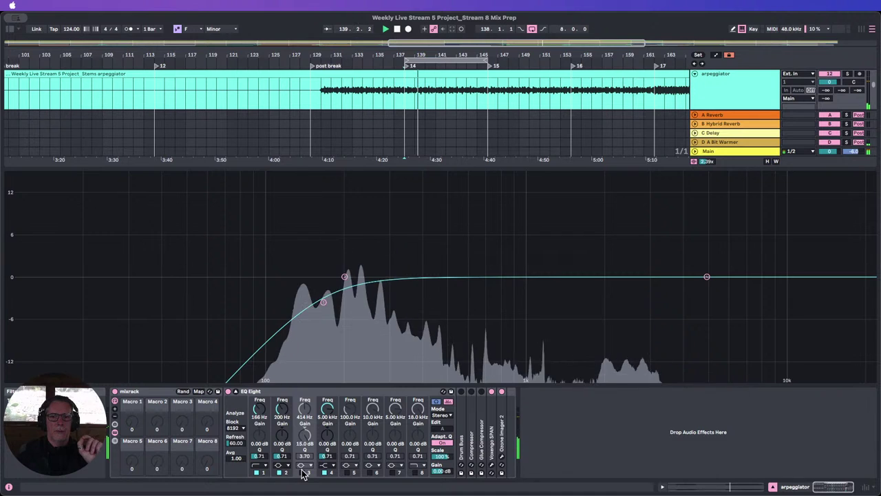
# Compare the arpeggiator's EQ band 3 on and off, then cut it to -4.29 dB with a Q of 18.0.
pyautogui.click(302, 473)
pyautogui.click(301, 472)
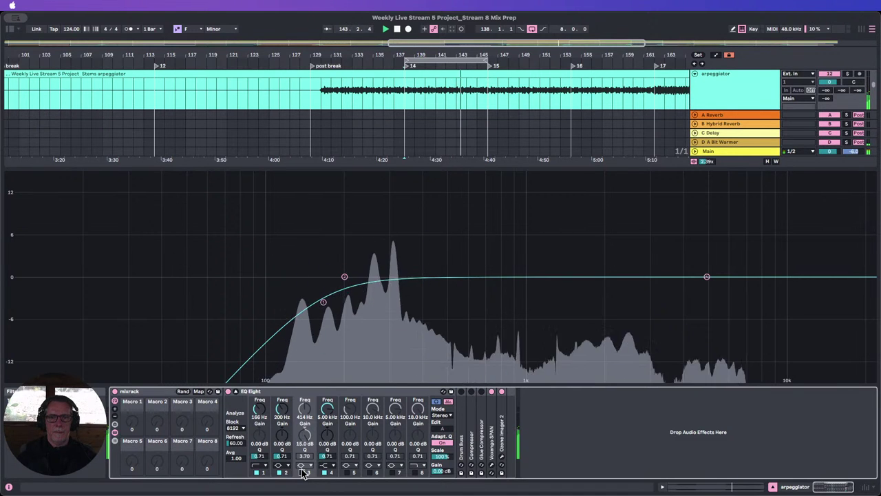
pyautogui.click(301, 472)
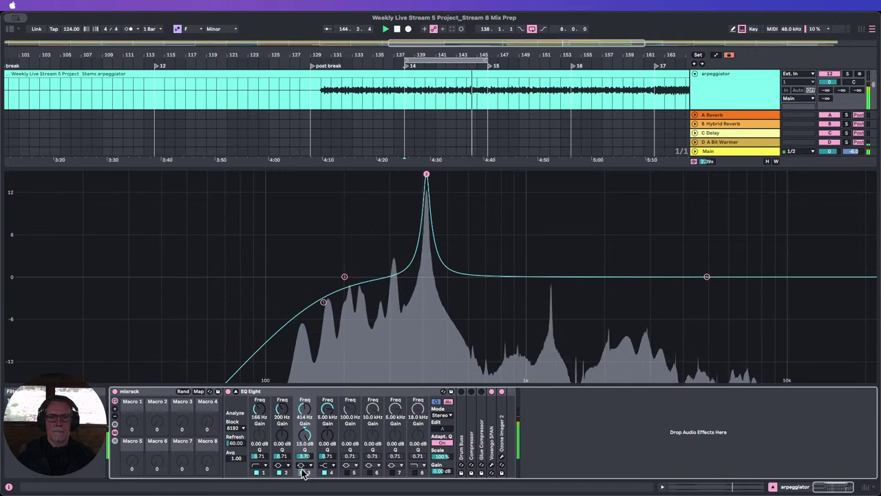
pyautogui.click(302, 472)
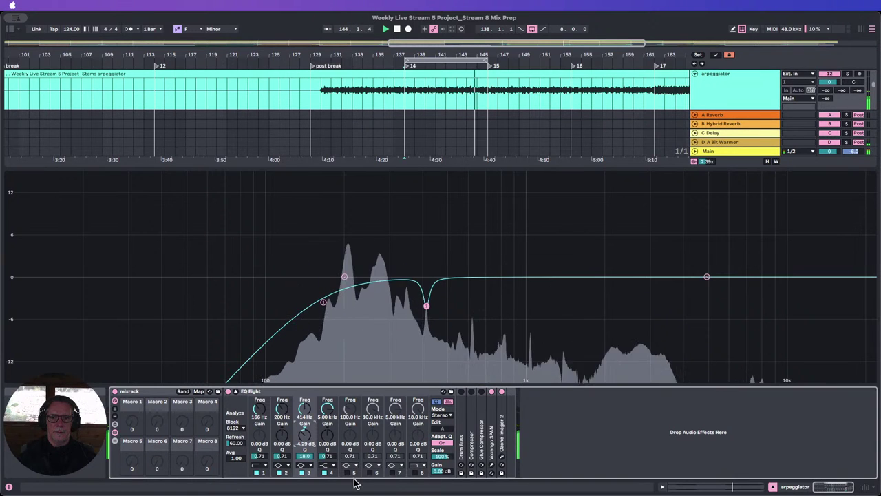
# Turn on the arpeggiator EQ's band 8 high cut at 5.40 kHz and compare the whole EQ on and off.
pyautogui.click(415, 473)
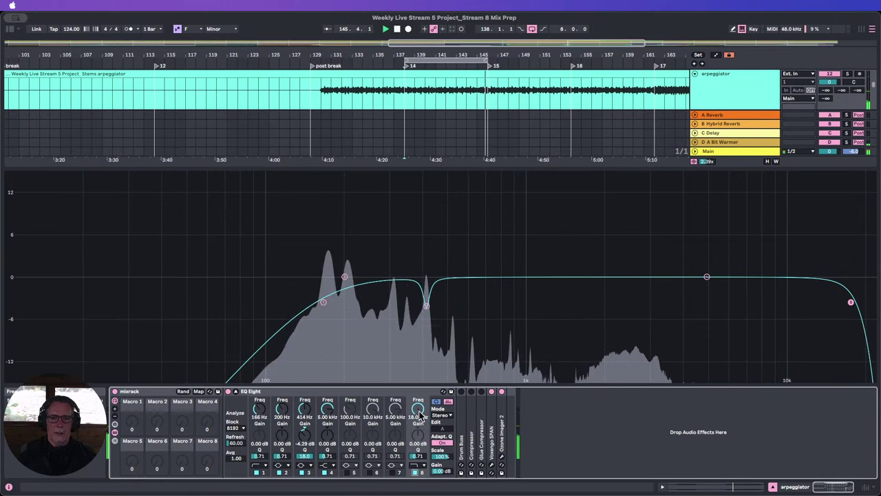
pyautogui.moveTo(418, 410); pyautogui.dragTo(418, 438)
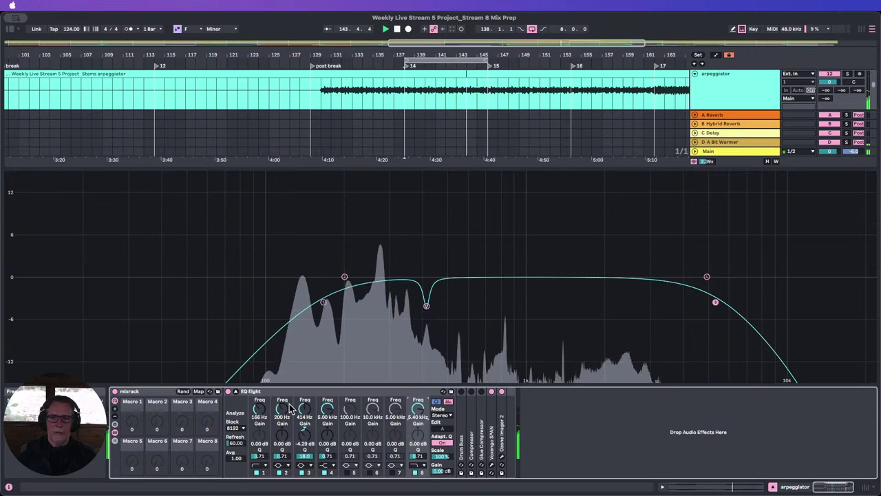
pyautogui.click(228, 392)
pyautogui.click(228, 392)
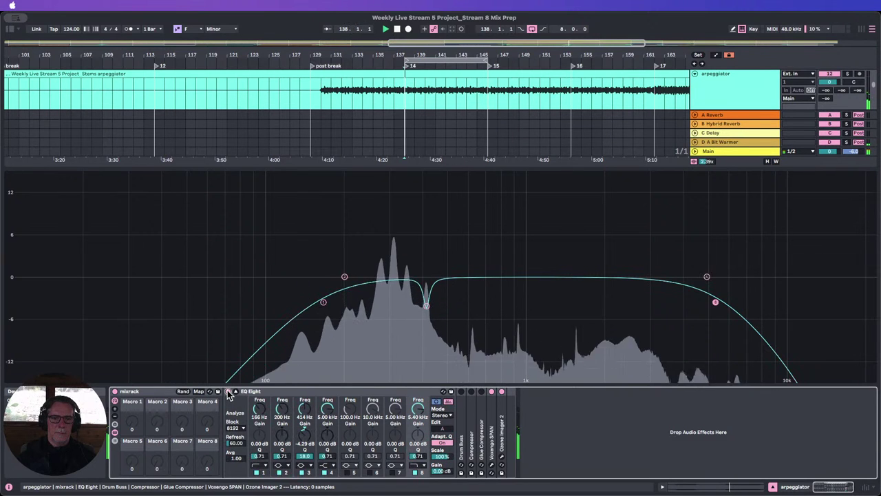
pyautogui.click(228, 392)
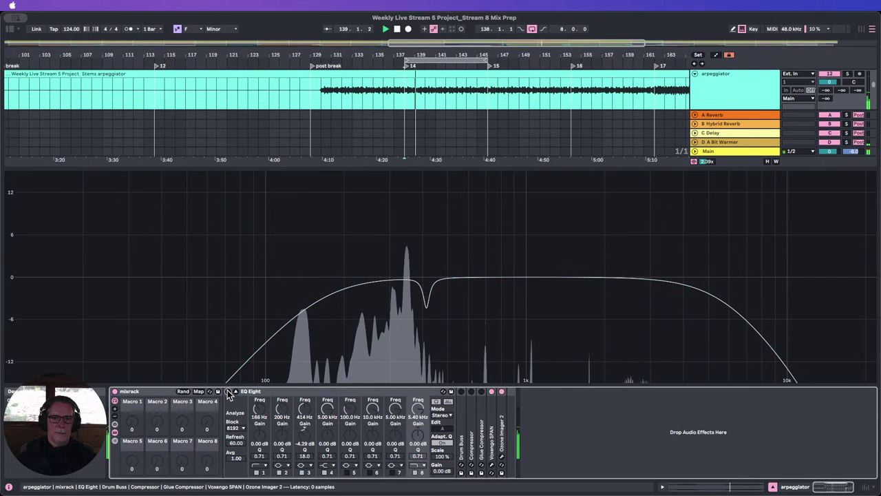
pyautogui.click(228, 392)
# Compare the arpeggiator's band 8 high cut on and off, then the full EQ Eight bypassed and active.
pyautogui.click(415, 473)
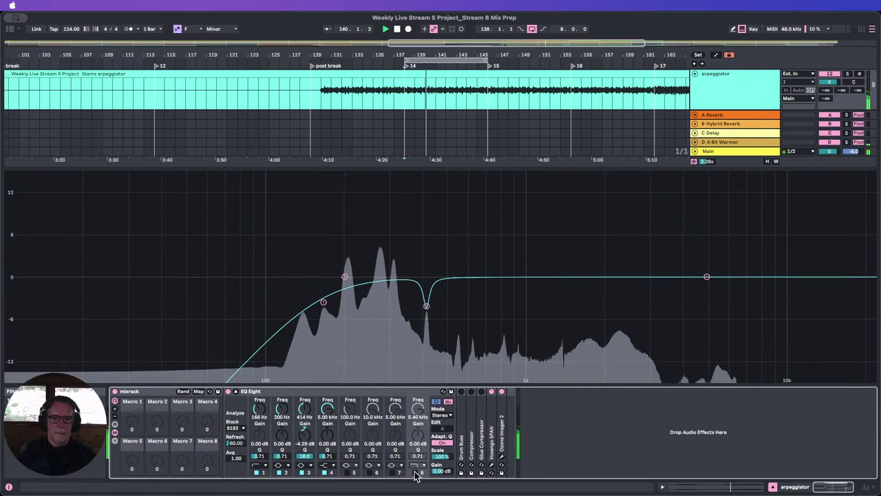
pyautogui.click(415, 473)
pyautogui.click(415, 473)
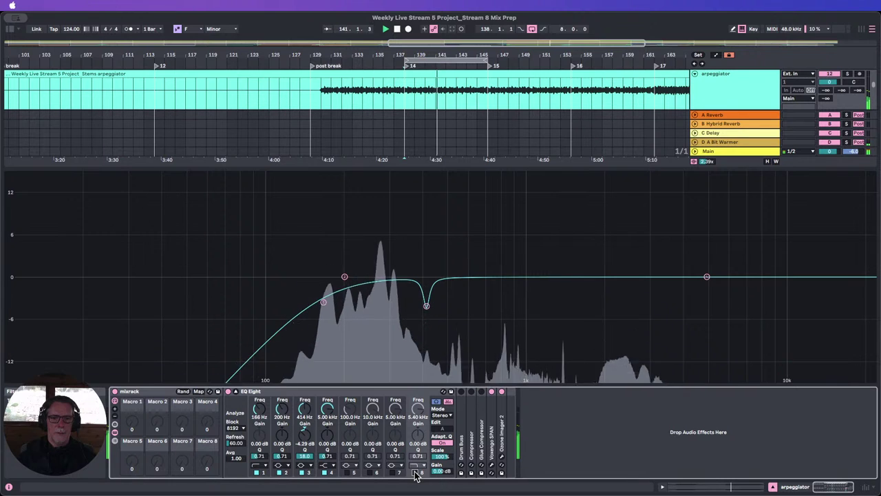
pyautogui.click(414, 474)
pyautogui.click(228, 392)
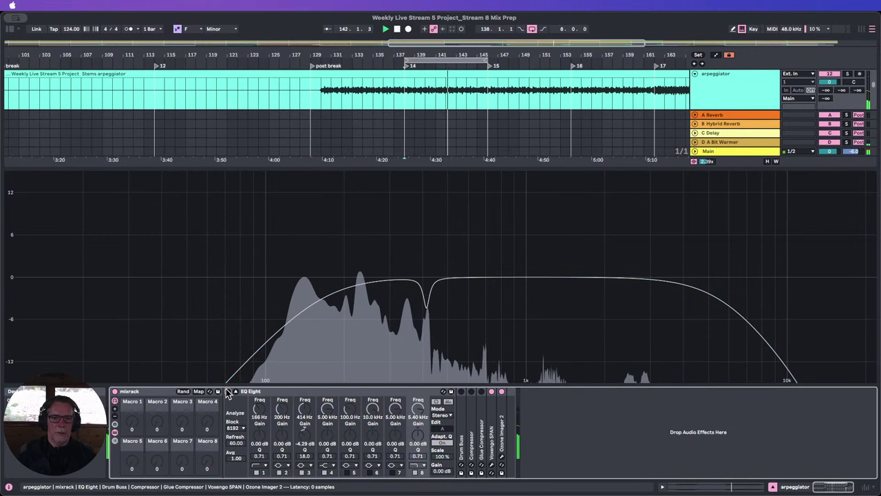
pyautogui.click(228, 391)
# Turn off EQ band 4, boost band 2 to 15 dB with a Q of 4.18, and sweep it to 274 Hz.
pyautogui.click(279, 473)
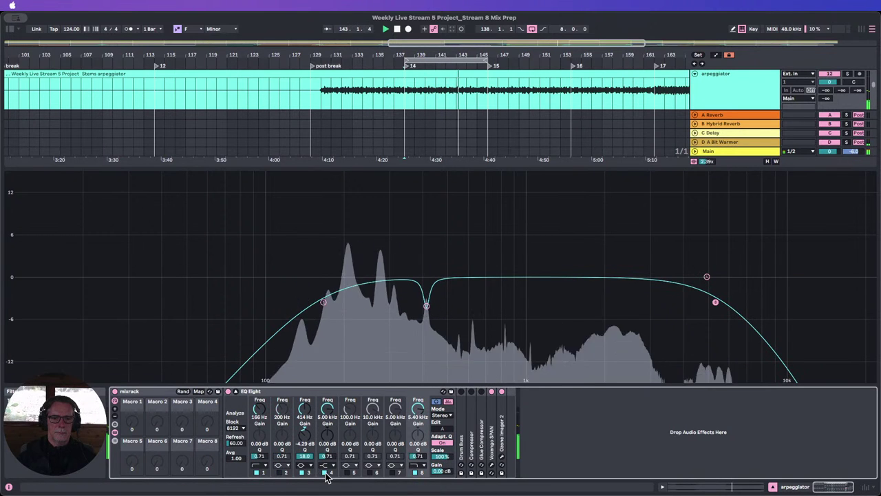
pyautogui.click(325, 474)
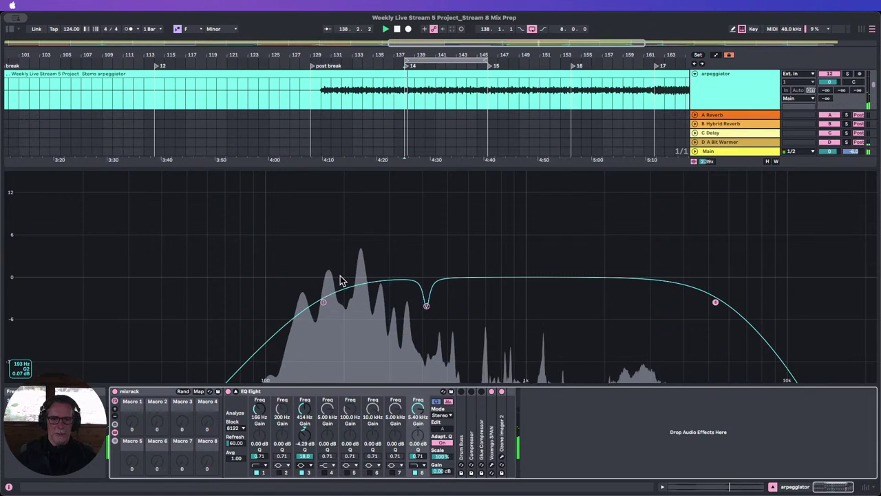
pyautogui.click(279, 472)
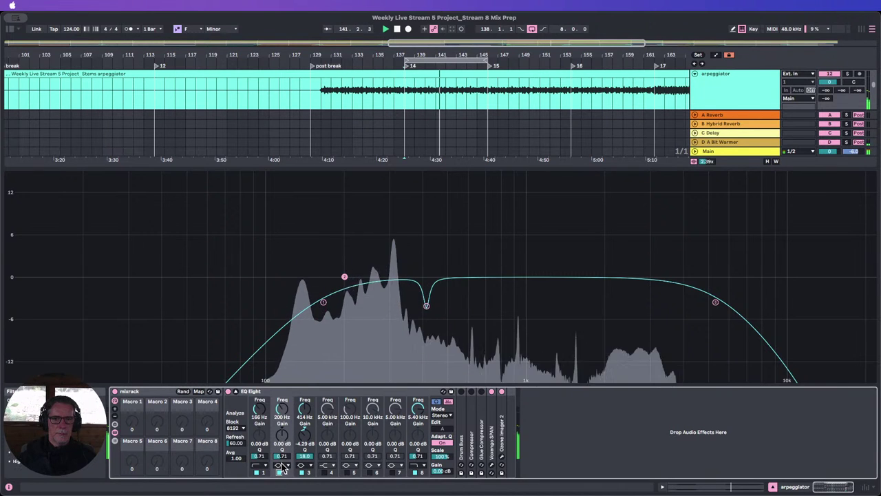
pyautogui.moveTo(282, 434); pyautogui.dragTo(282, 411)
pyautogui.moveTo(282, 456); pyautogui.dragTo(282, 400)
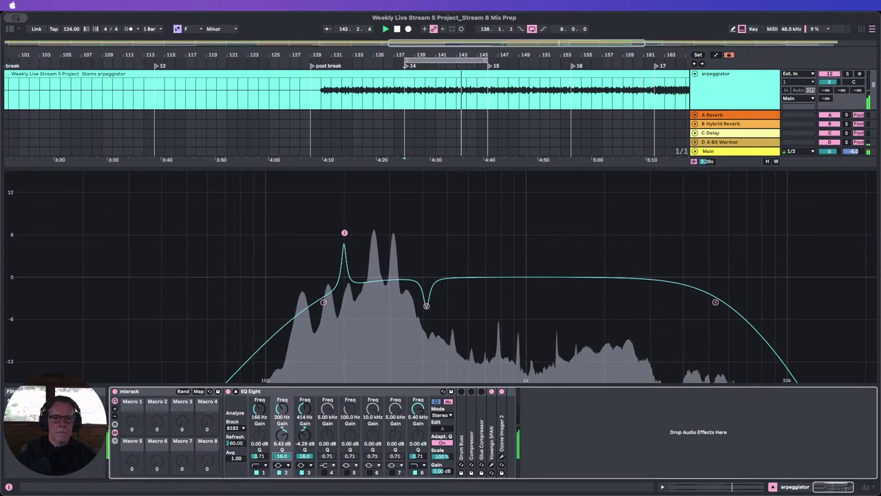
pyautogui.moveTo(287, 444); pyautogui.dragTo(287, 413)
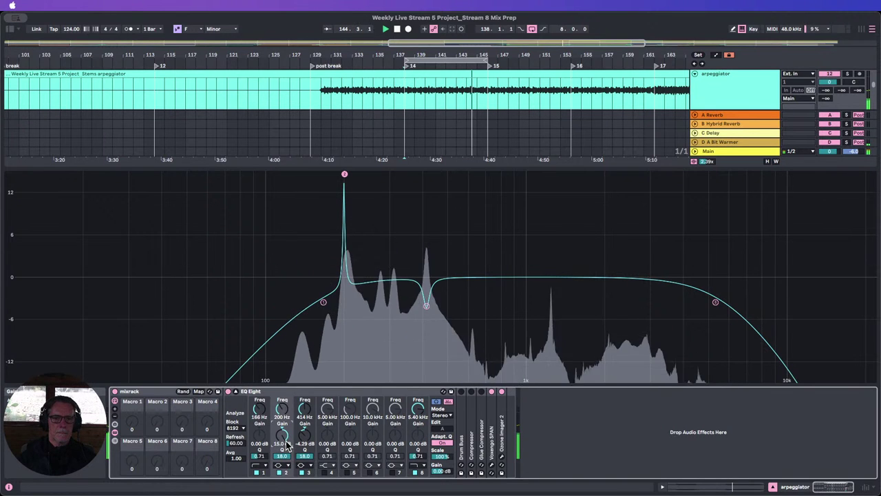
pyautogui.moveTo(283, 456); pyautogui.dragTo(282, 473)
pyautogui.moveTo(345, 174); pyautogui.dragTo(346, 174)
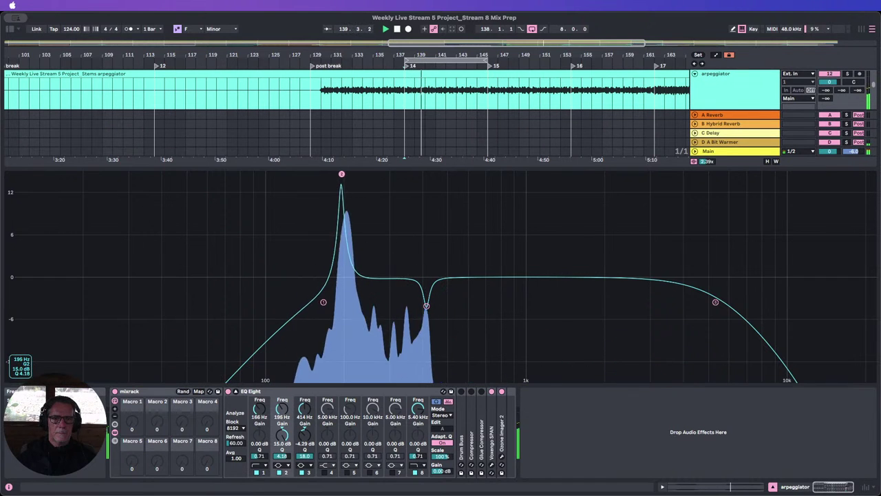
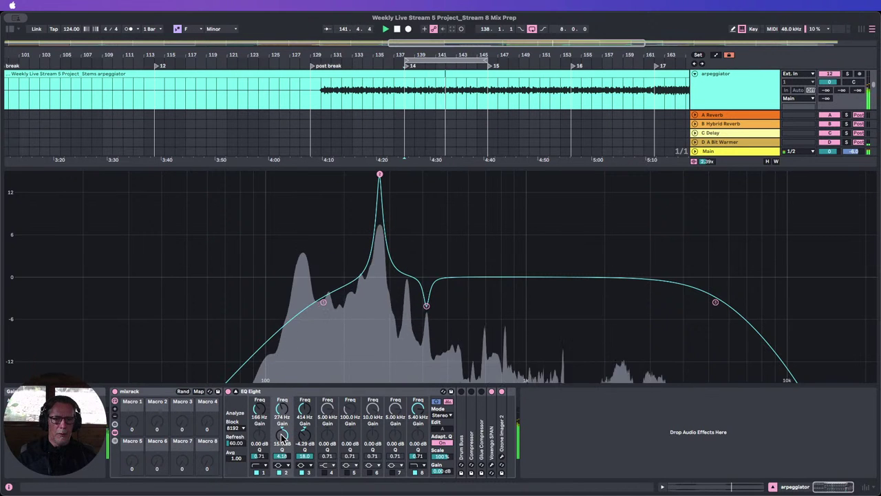
# Cut band 2 to -4.29 dB with a Q of 18.0 and compare the arpeggiator with and without EQ Eight.
pyautogui.moveTo(282, 437)
pyautogui.mouseDown()
pyautogui.moveTo(283, 454)
pyautogui.moveTo(282, 420)
pyautogui.mouseUp()
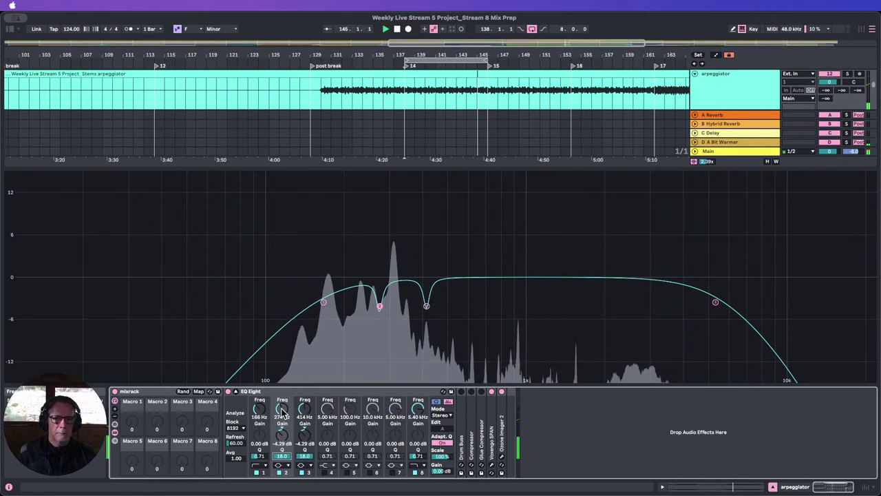
pyautogui.click(229, 392)
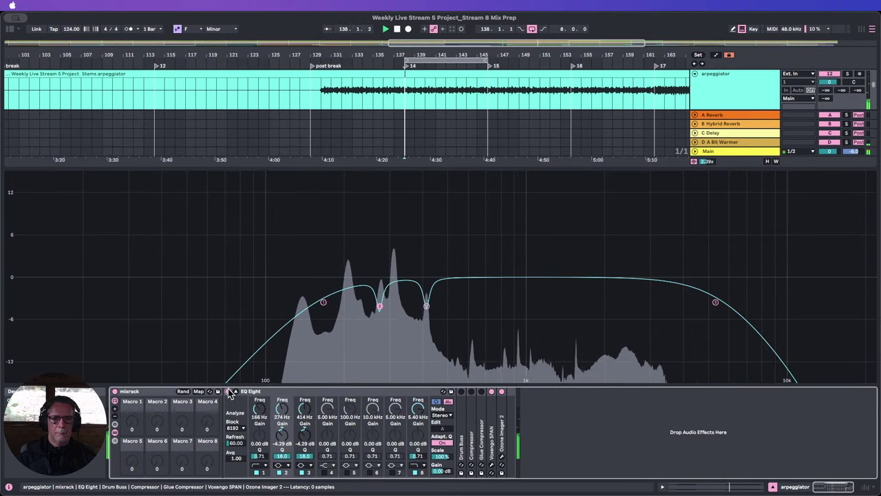
pyautogui.click(228, 392)
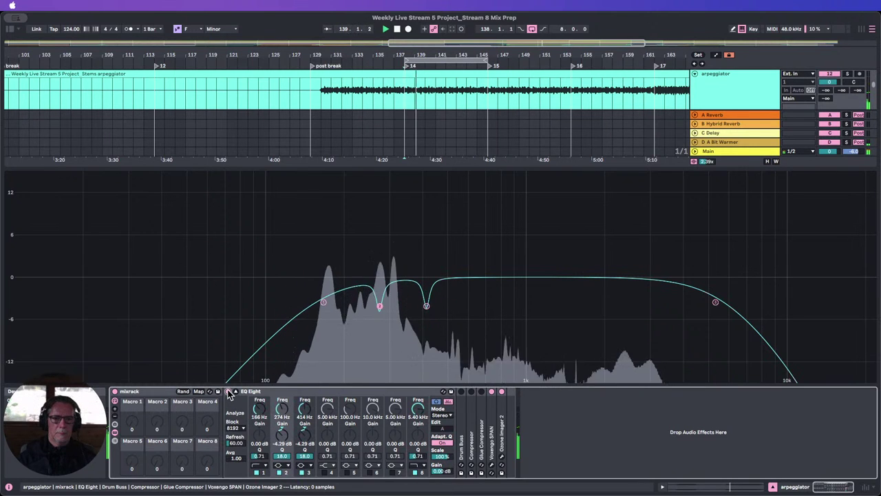
pyautogui.click(229, 392)
pyautogui.click(229, 392)
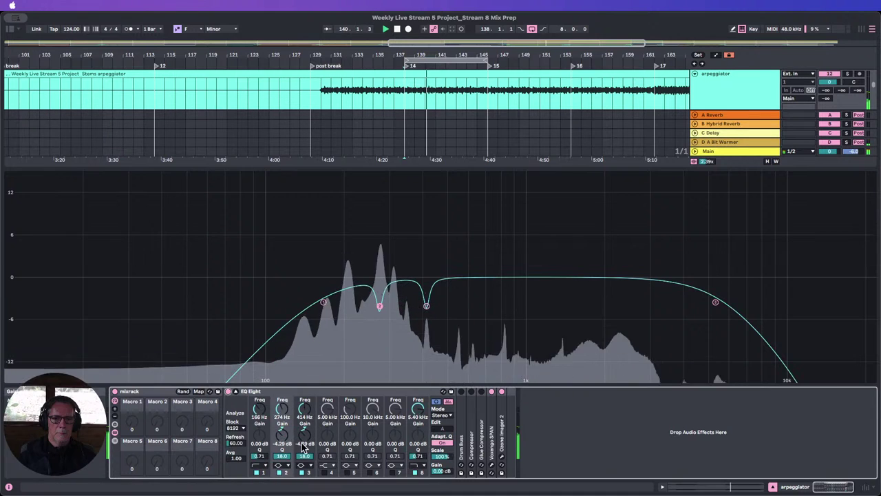
# Compare the arpeggiator EQ's band 8 high cut and band 1 low cut on and off.
pyautogui.click(415, 473)
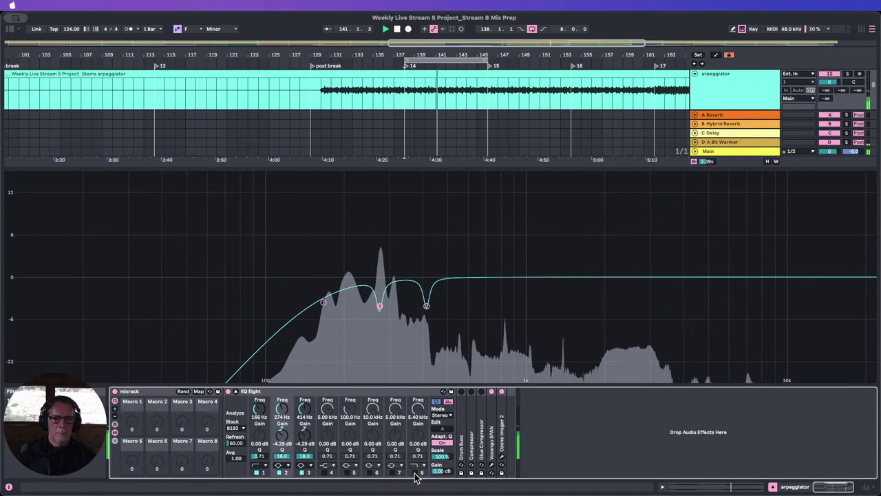
pyautogui.click(416, 473)
pyautogui.click(415, 473)
pyautogui.click(416, 473)
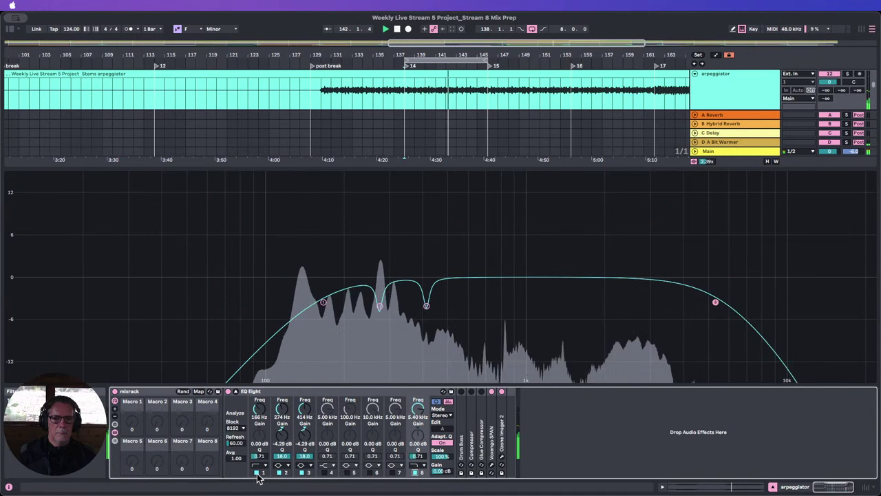
pyautogui.click(257, 474)
pyautogui.click(257, 474)
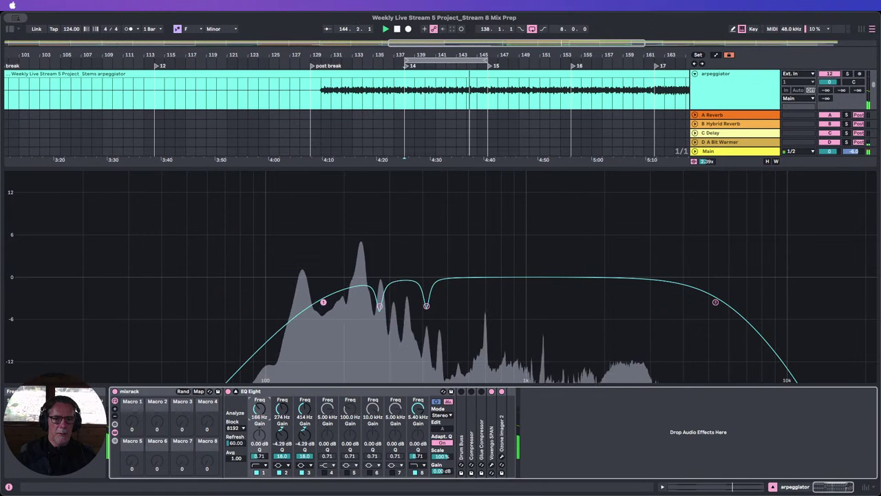
# Listen to the arpeggiator with the complete EQ Eight curve repeatedly bypassed and re-enabled.
pyautogui.click(229, 392)
pyautogui.click(228, 391)
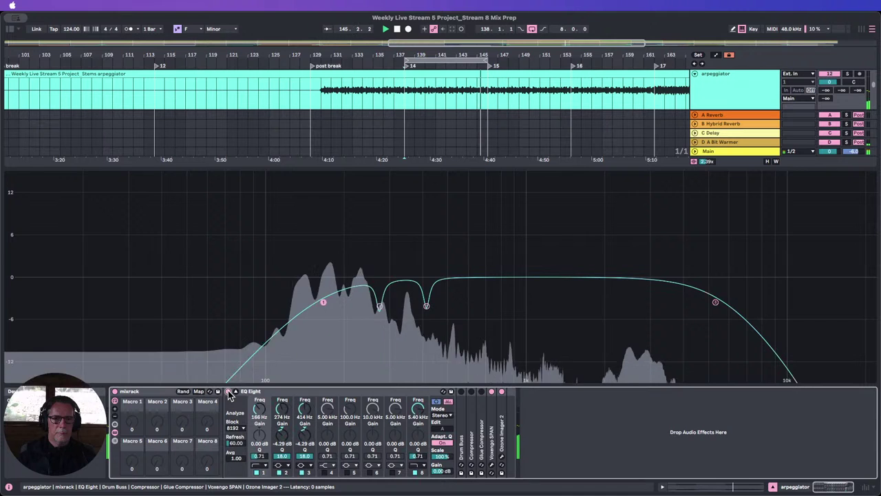
pyautogui.click(228, 392)
pyautogui.click(229, 391)
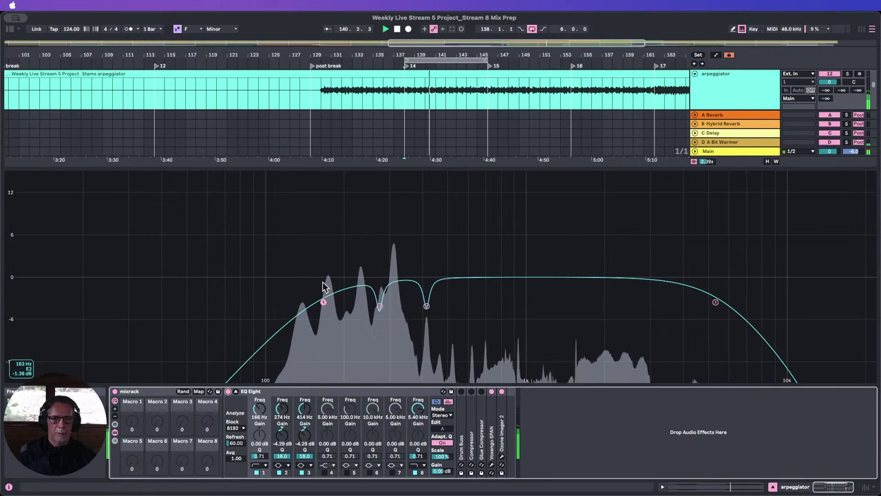
pyautogui.click(228, 391)
pyautogui.click(229, 391)
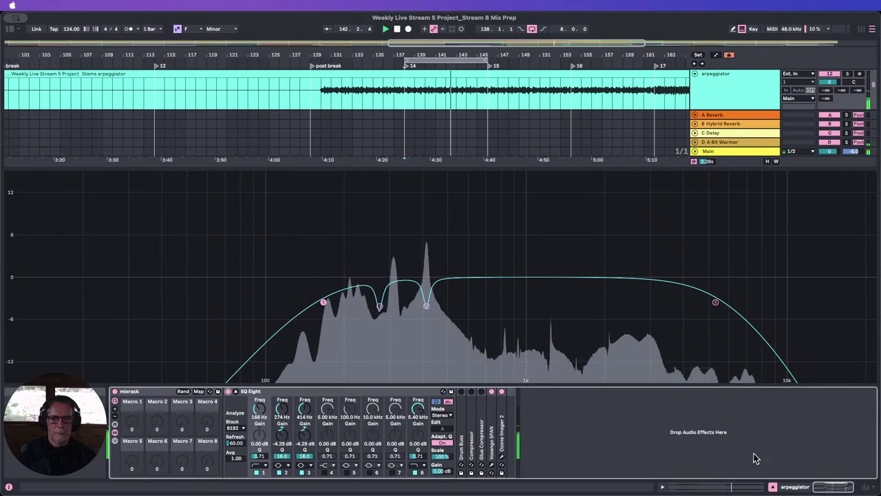
# Hide the devices, enlarge the arpeggiator stem track to examine its waveform over a wider timeline range, and reopen its device chain.
pyautogui.click(772, 487)
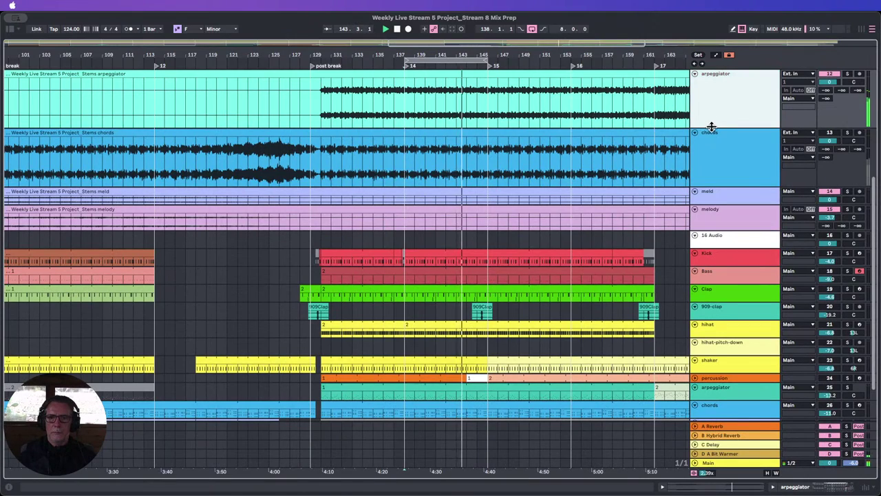
pyautogui.moveTo(711, 128); pyautogui.dragTo(725, 227)
pyautogui.moveTo(459, 56); pyautogui.dragTo(353, 56)
pyautogui.doubleClick(736, 97)
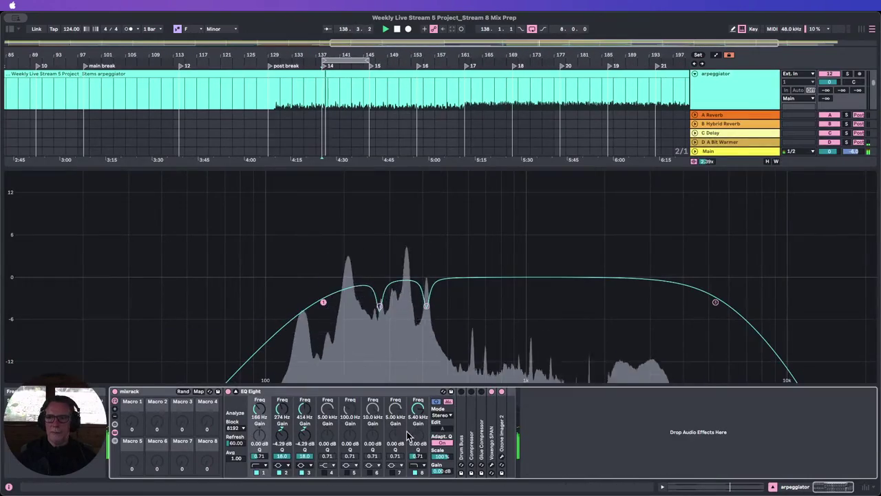
# Set the arpeggiator's Glue Compressor threshold to -24.1 dB, raise its makeup gain slightly, and fold the device.
pyautogui.doubleClick(327, 391)
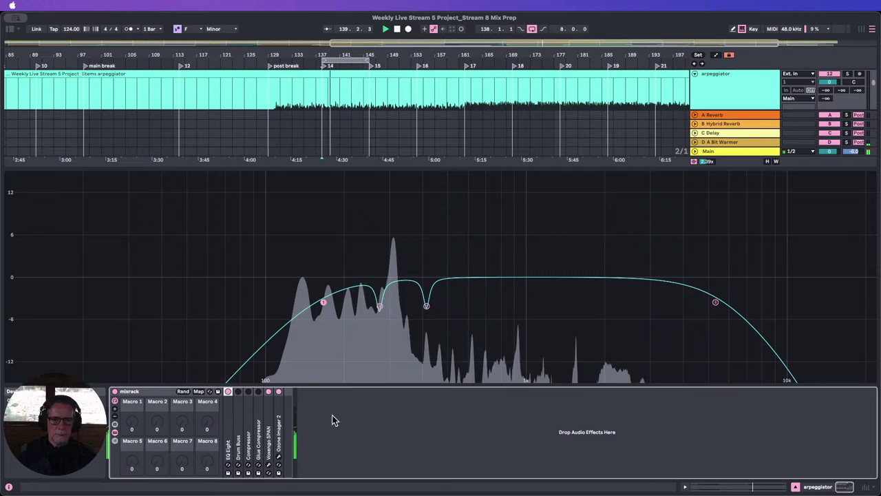
pyautogui.doubleClick(261, 425)
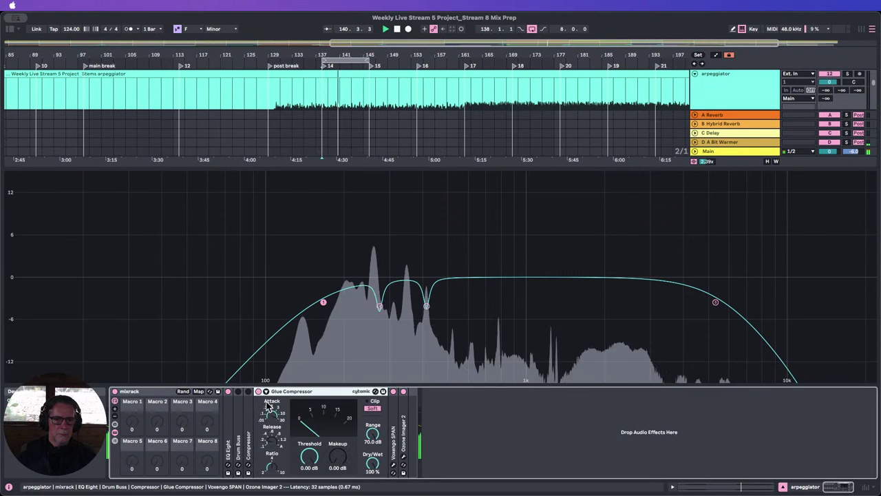
pyautogui.moveTo(311, 458); pyautogui.dragTo(311, 482)
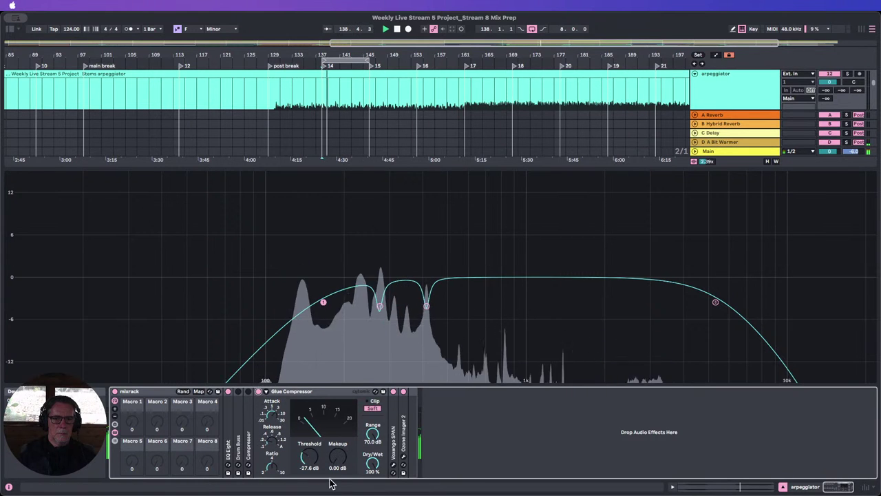
pyautogui.moveTo(309, 455); pyautogui.dragTo(309, 445)
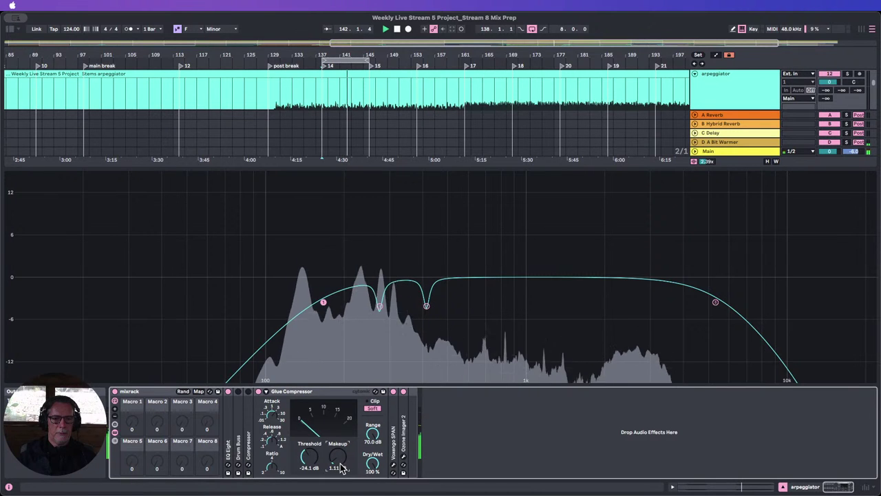
pyautogui.click(266, 391)
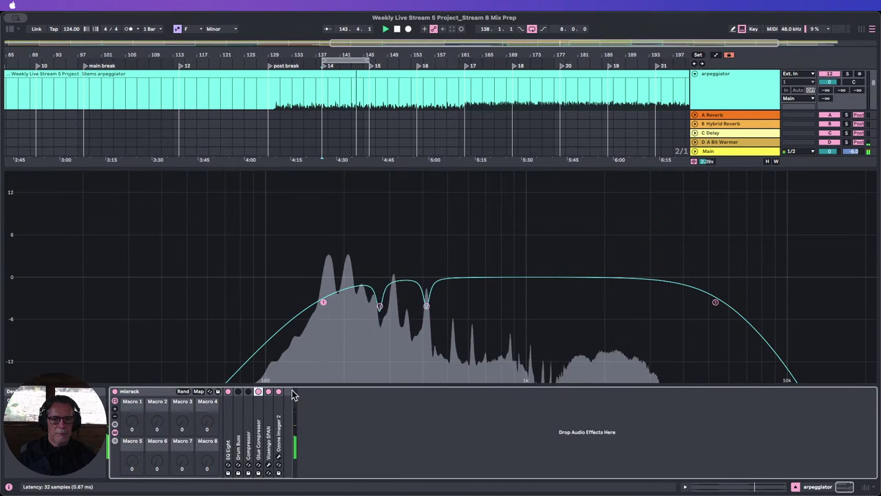
# Check the meld and melody stems' chains, and copy the melody's sidechain Compressor into the arpeggiator's chain directly after EQ Eight.
pyautogui.click(796, 486)
pyautogui.scroll(5, 735, 256)
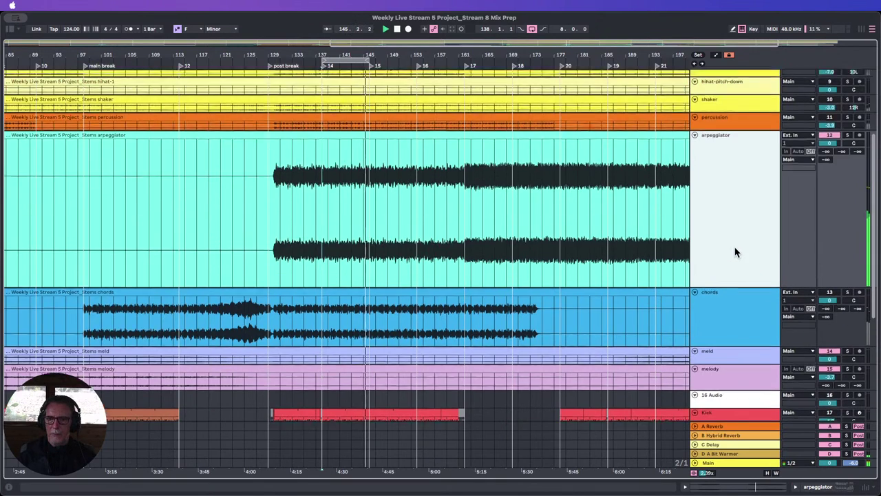
pyautogui.scroll(-4, 722, 228)
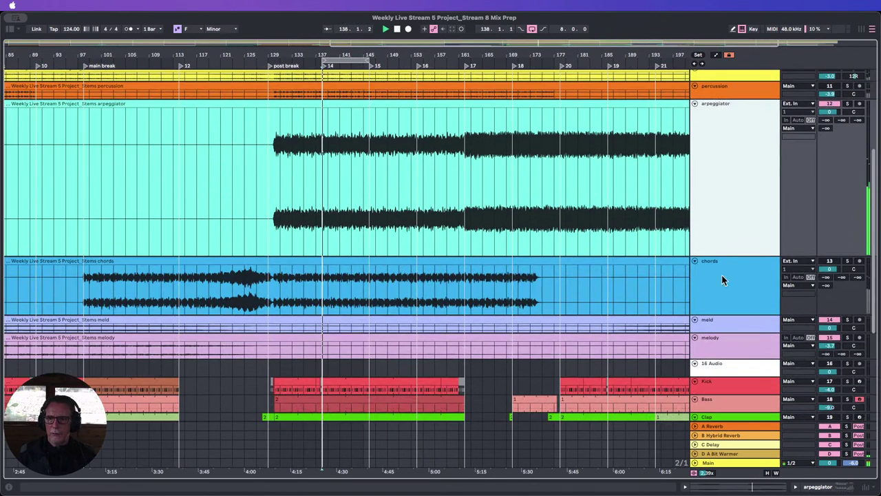
pyautogui.doubleClick(724, 321)
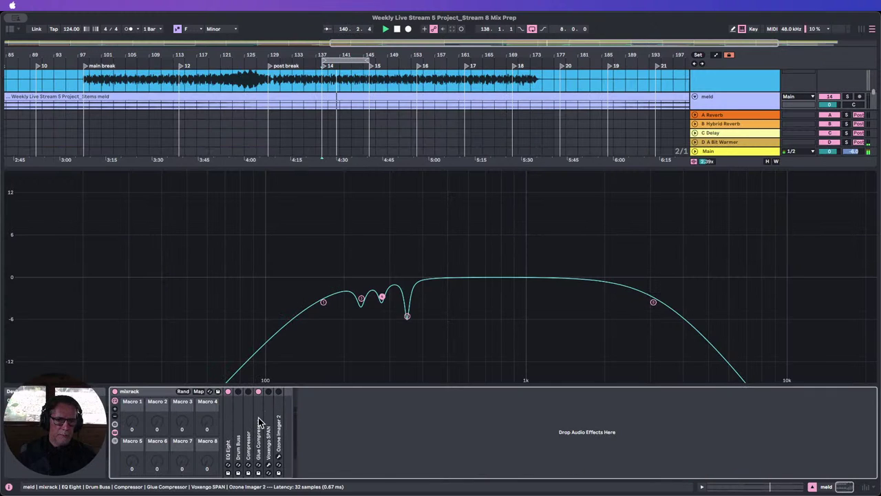
pyautogui.click(814, 486)
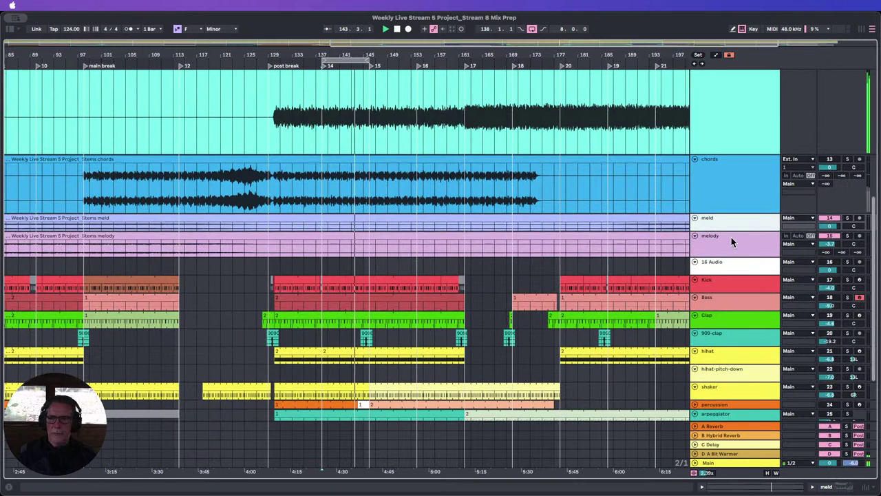
pyautogui.doubleClick(731, 237)
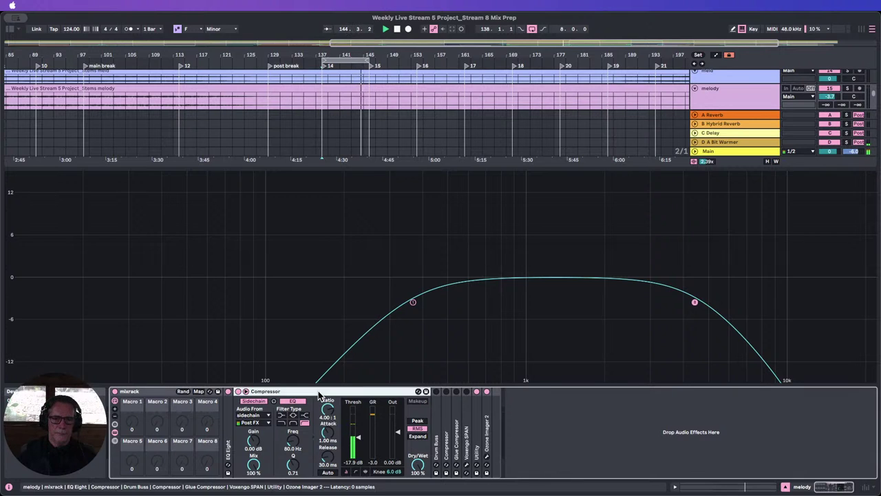
pyautogui.click(246, 392)
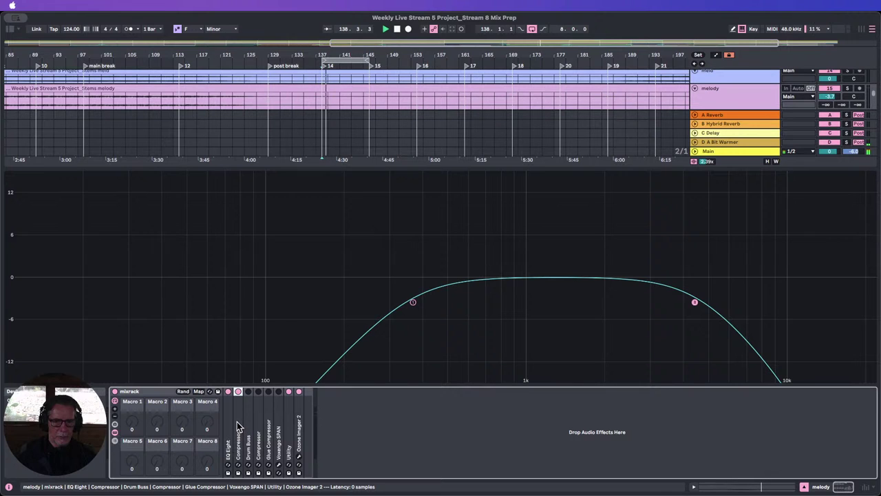
pyautogui.moveTo(236, 426); pyautogui.dragTo(397, 319)
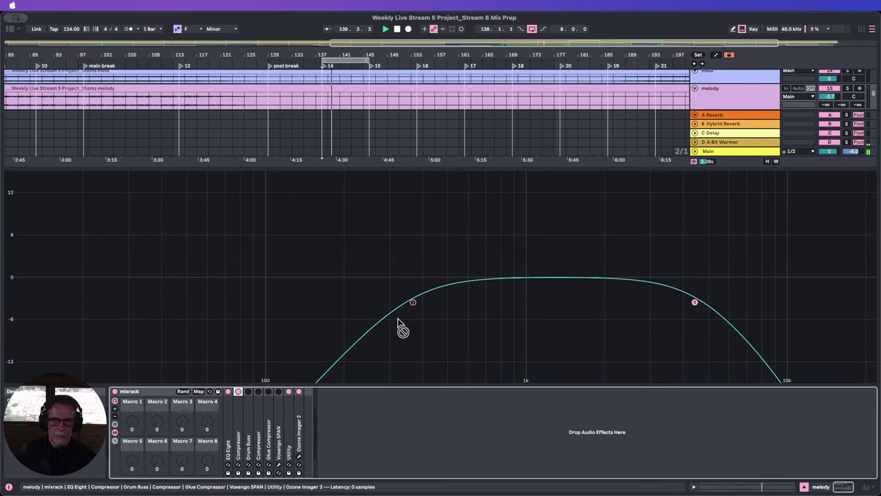
pyautogui.moveTo(774, 72); pyautogui.dragTo(712, 102)
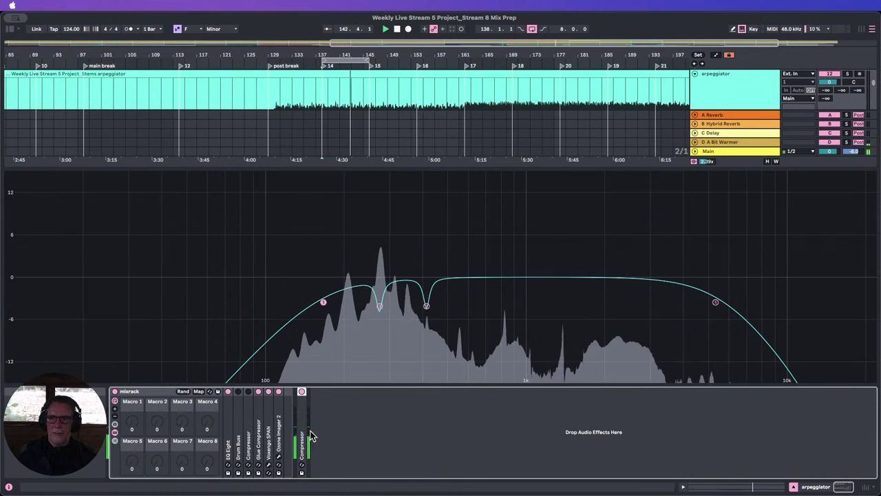
pyautogui.moveTo(301, 416); pyautogui.dragTo(240, 410)
# Set the arpeggiator's sidechain Compressor threshold to -18.1 dB using its activity view, comparing the sound with the device bypassed.
pyautogui.doubleClick(239, 411)
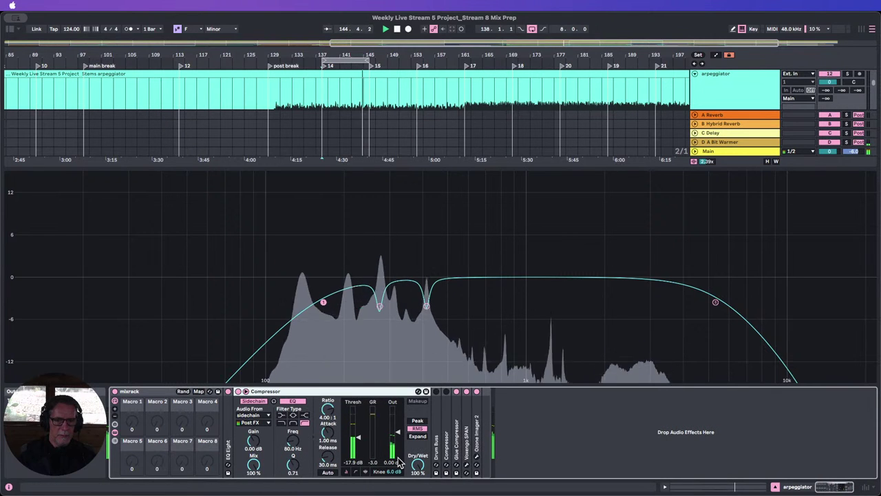
pyautogui.moveTo(355, 466); pyautogui.dragTo(347, 458)
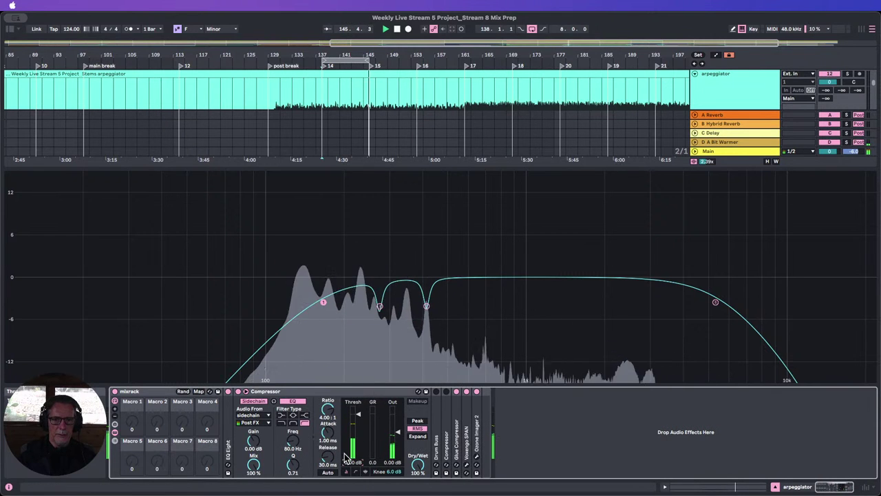
pyautogui.click(366, 473)
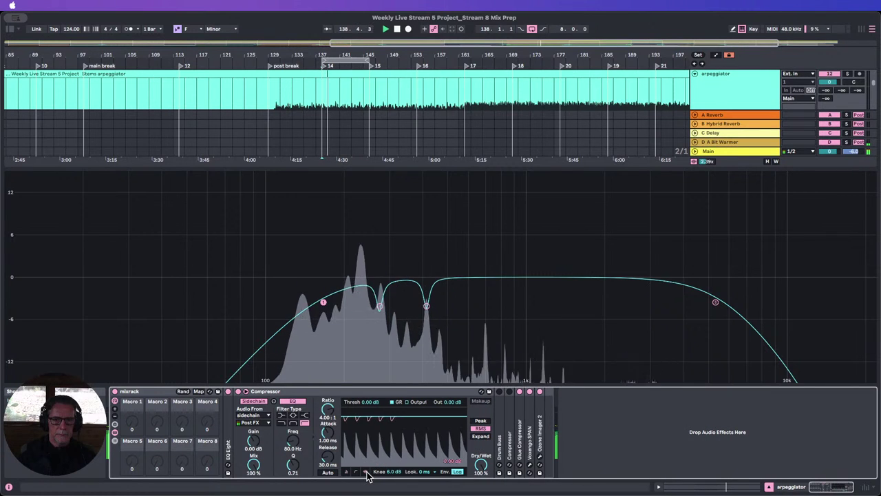
pyautogui.moveTo(380, 417); pyautogui.dragTo(380, 446)
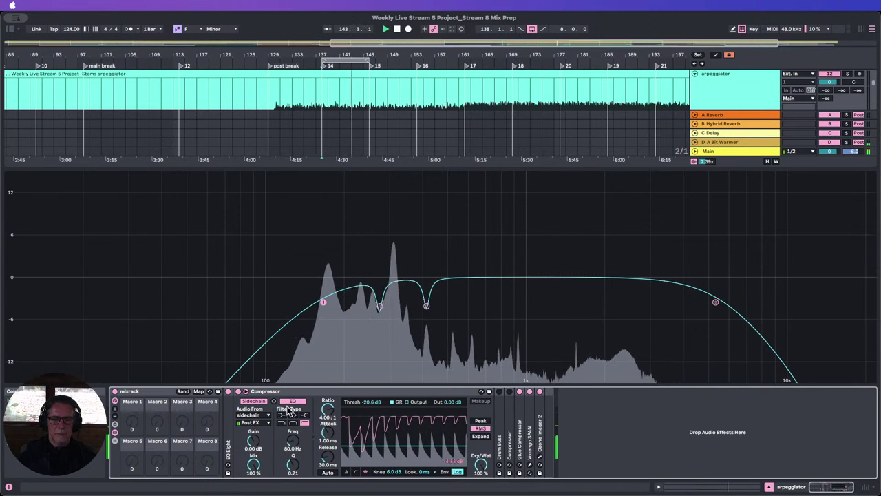
pyautogui.click(238, 391)
pyautogui.click(238, 391)
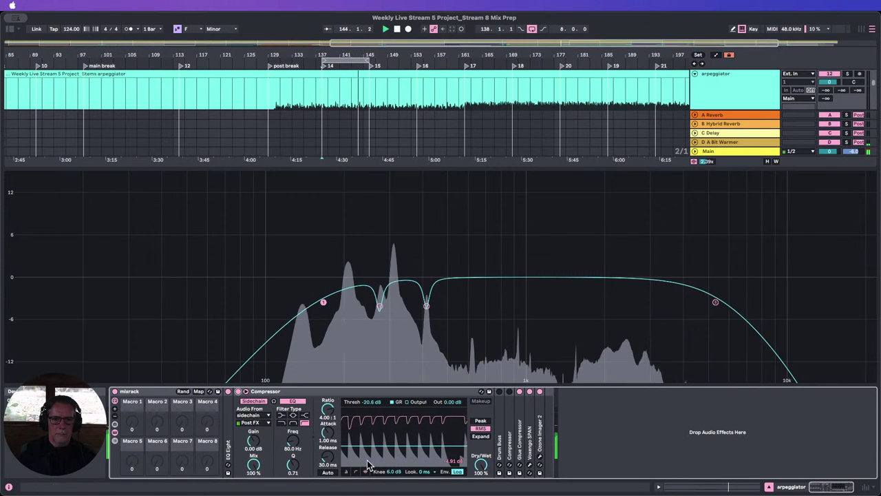
pyautogui.moveTo(384, 445); pyautogui.dragTo(384, 443)
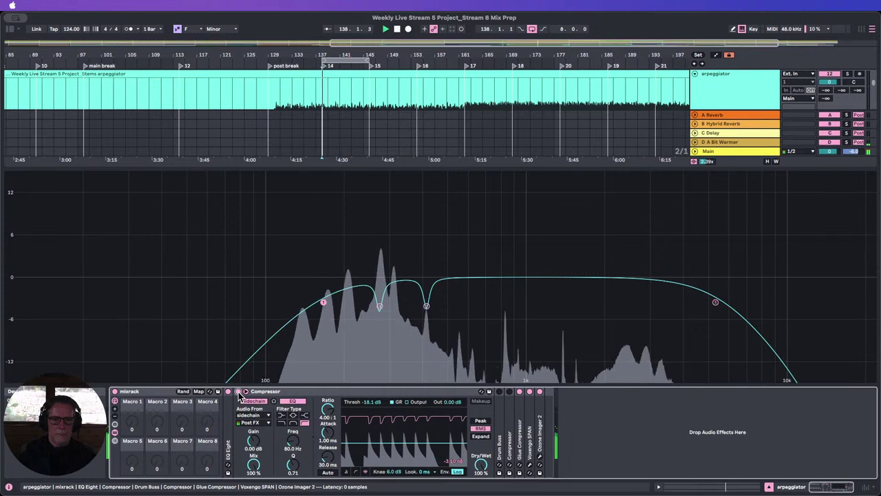
pyautogui.doubleClick(321, 391)
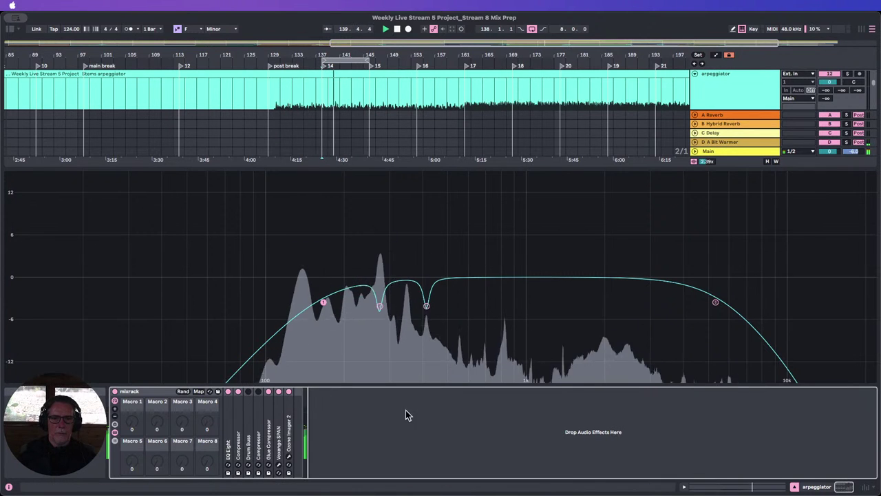
# Fit all tracks into the arrangement height, activate the Clap, hihat, shaker and percussion stems, and mute the arpeggiator for comparison.
pyautogui.click(795, 487)
pyautogui.scroll(5, 787, 246)
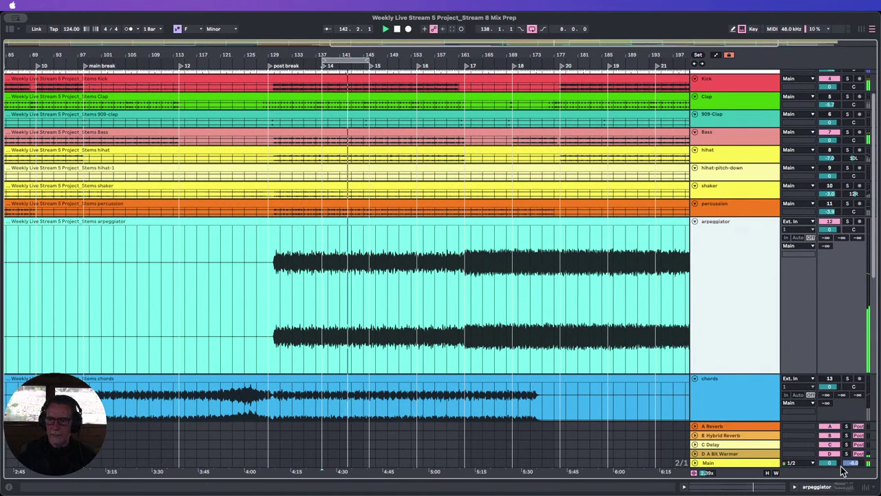
pyautogui.click(767, 473)
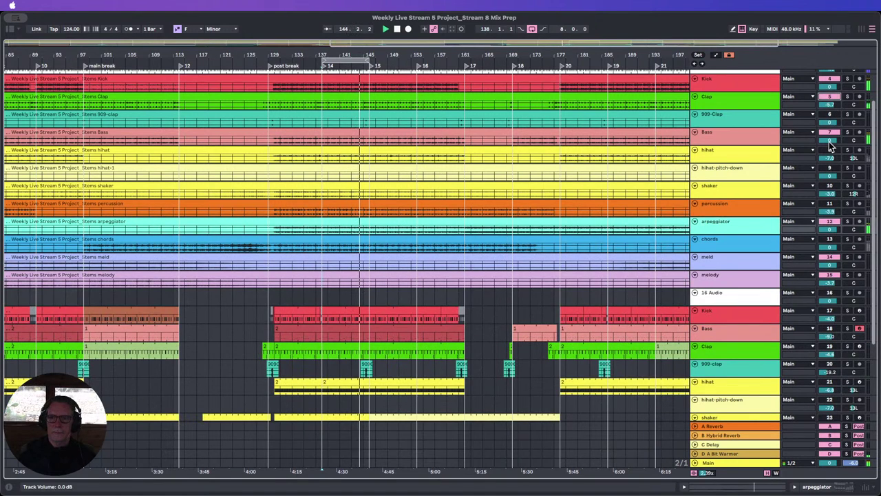
pyautogui.click(735, 213)
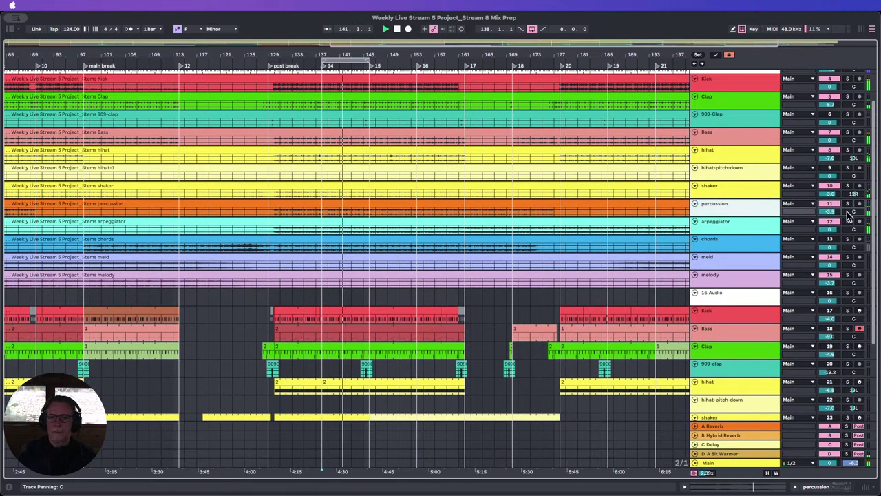
pyautogui.click(829, 224)
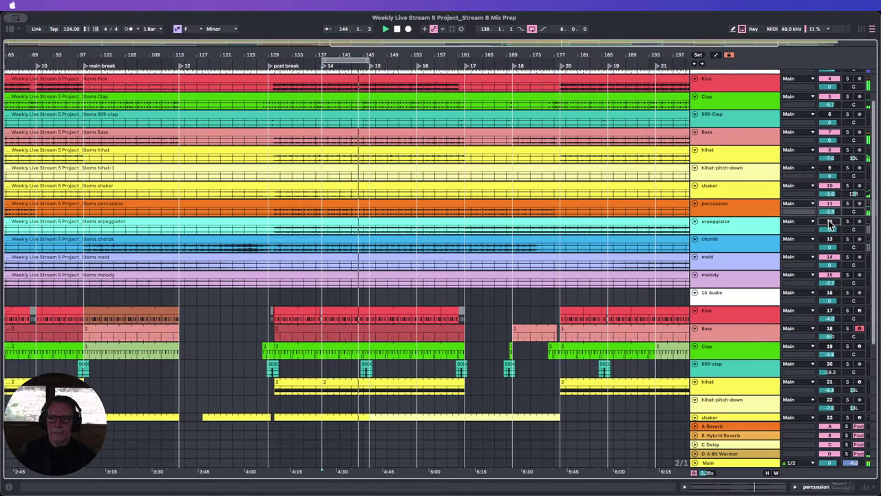
# Open the percussion stem's device chain and solo the percussion and arpeggiator stems, first separately and finally together.
pyautogui.doubleClick(730, 210)
pyautogui.click(847, 204)
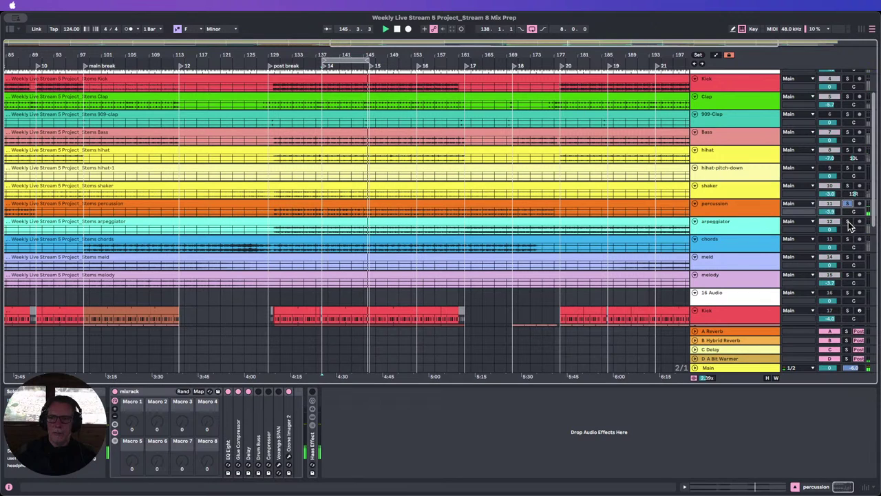
pyautogui.click(847, 222)
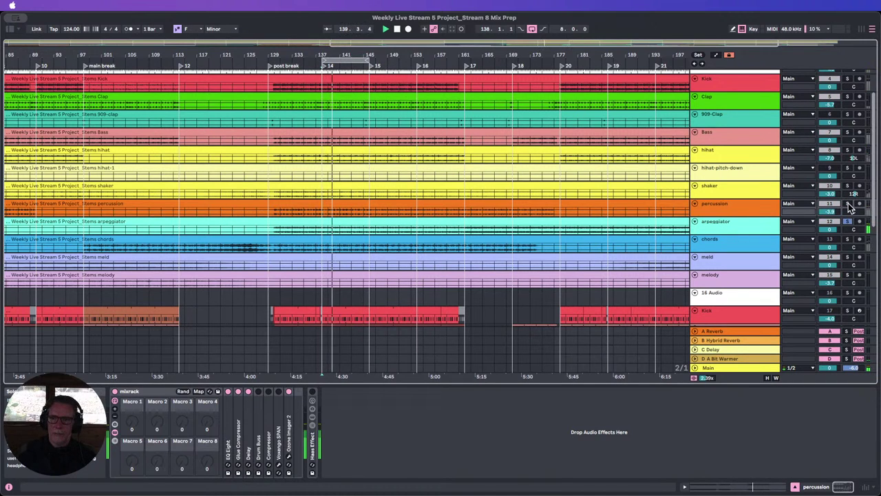
pyautogui.click(376, 391)
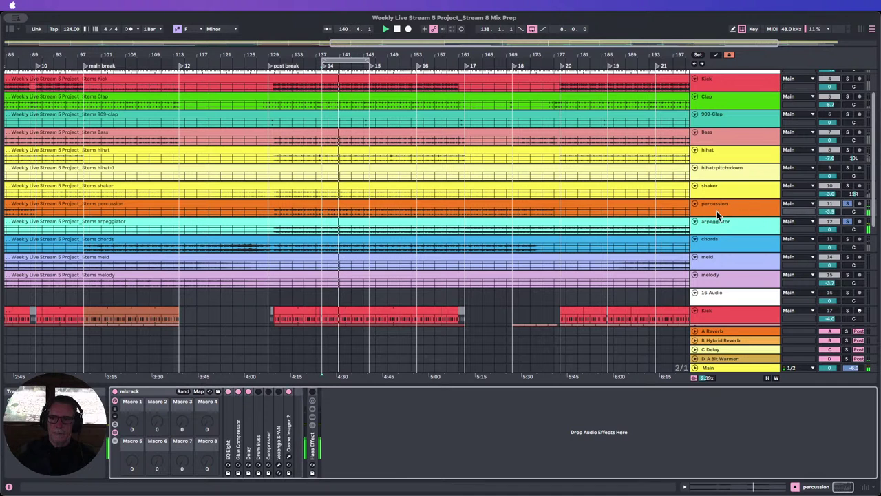
# Show the percussion's EQ Eight in the large spectrum display, enable band 3 and set its frequency to 339 Hz.
pyautogui.doubleClick(230, 437)
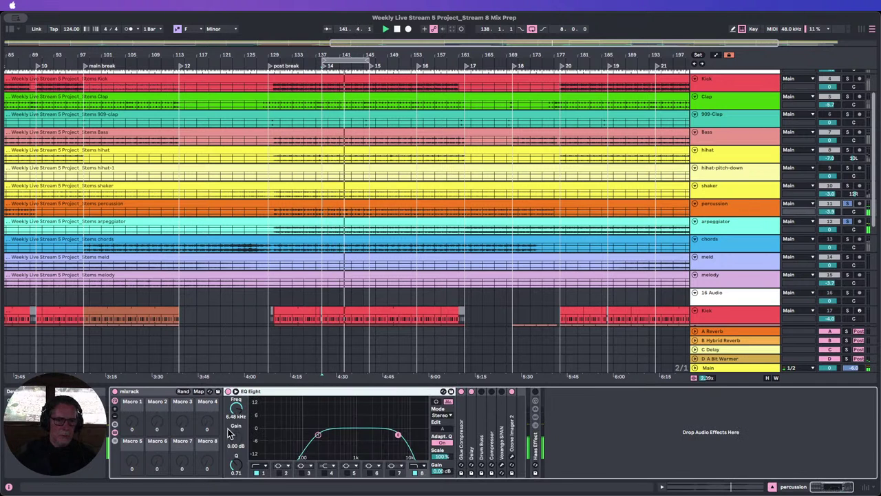
pyautogui.click(228, 391)
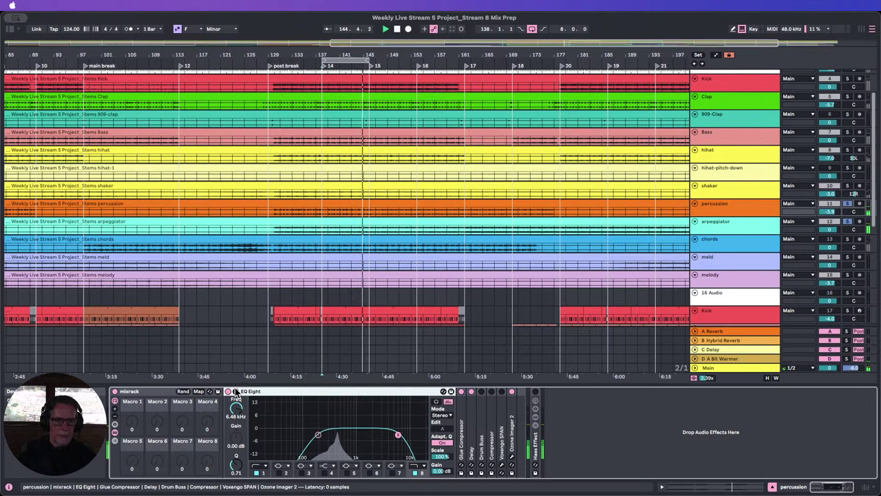
pyautogui.click(237, 392)
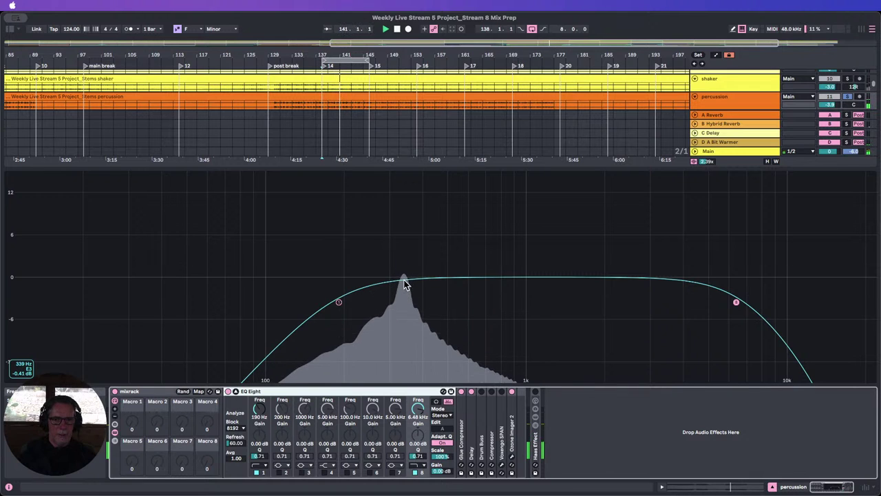
pyautogui.click(300, 473)
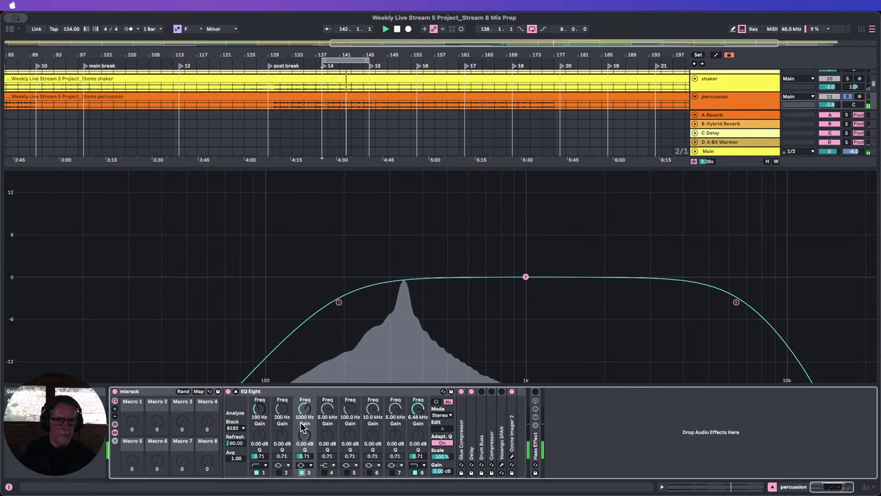
pyautogui.click(303, 416)
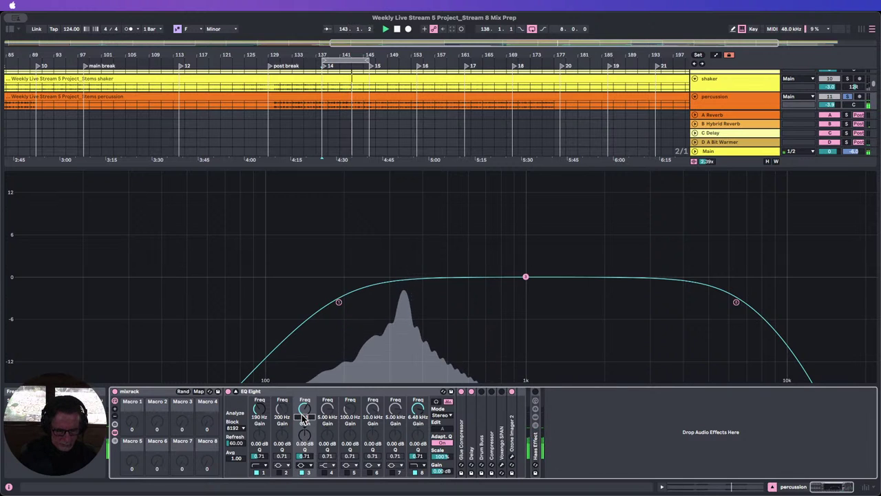
pyautogui.write('339')
pyautogui.press('Return')
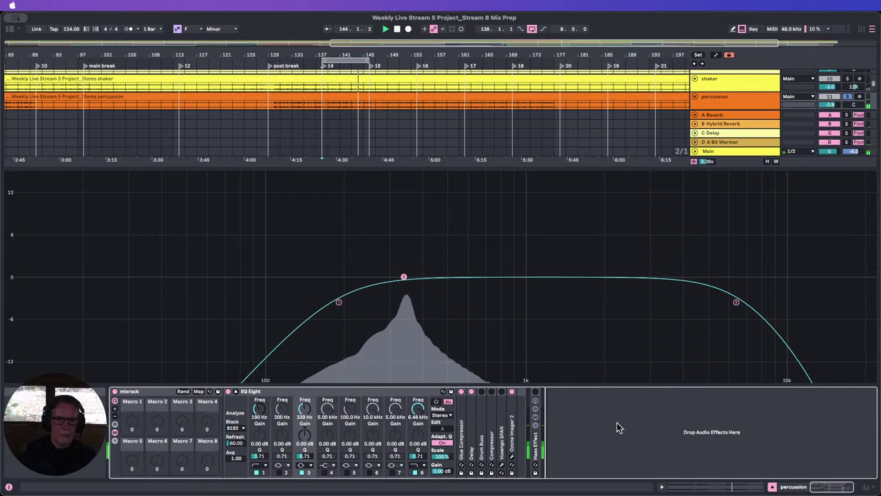
# Hide the percussion's EQ and open the original MIDI arpeggiator track's device chain with its Analog instrument.
pyautogui.click(773, 488)
pyautogui.doubleClick(720, 346)
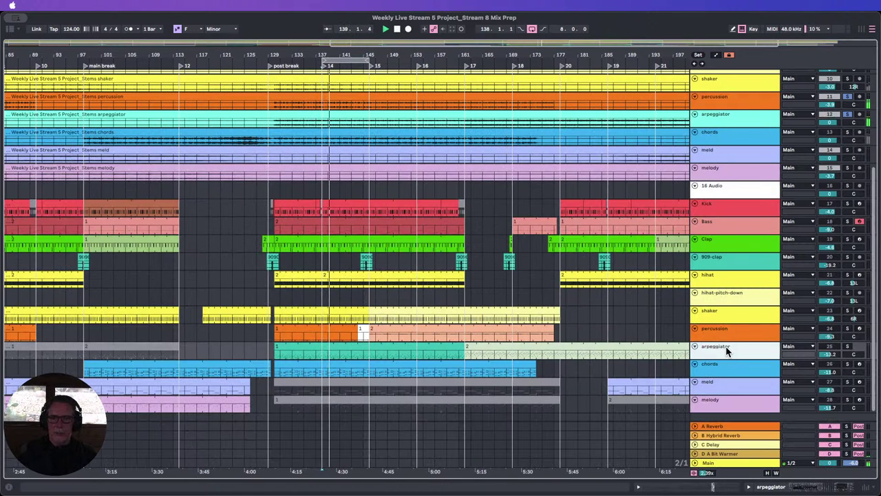
pyautogui.scroll(5, 673, 222)
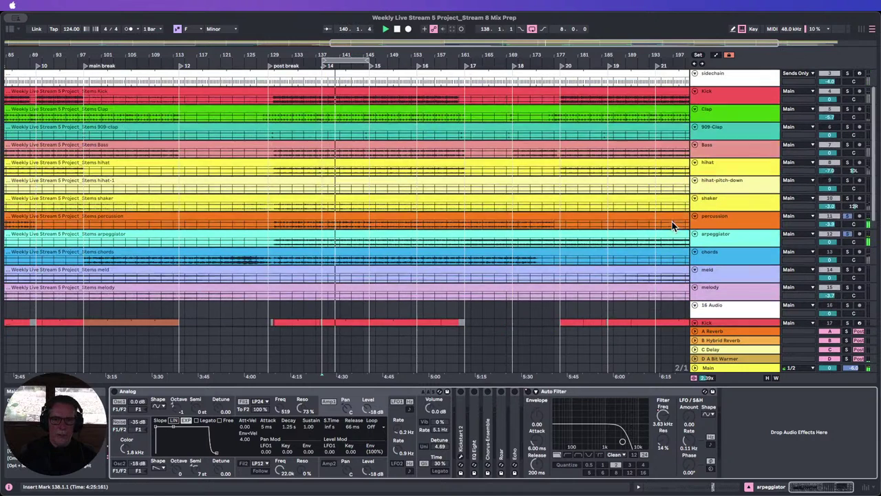
# In the arpeggiator stem's EQ Eight, enable band 5 at 339 Hz, cut it by 2.86 dB with a Q of 18, and hide the devices.
pyautogui.click(735, 241)
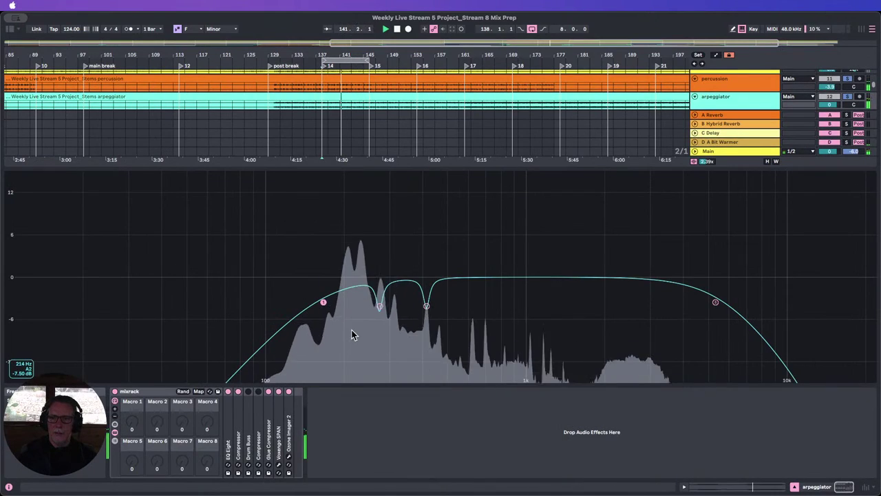
pyautogui.doubleClick(229, 441)
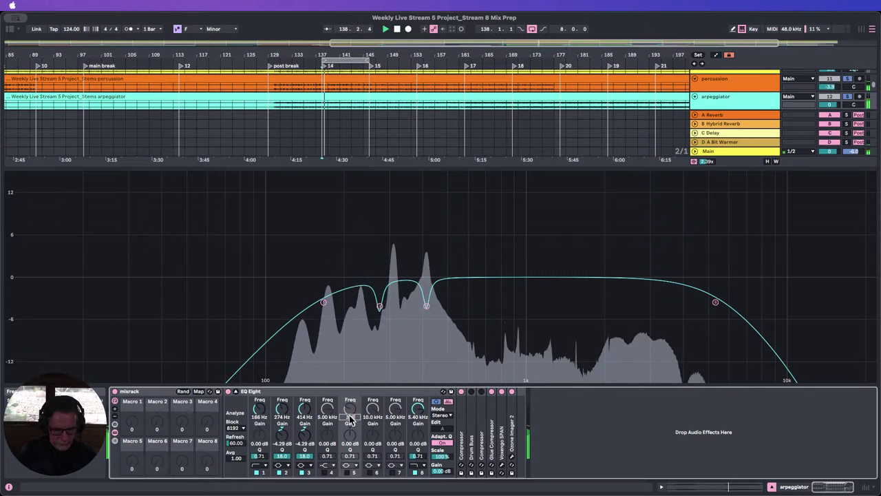
pyautogui.click(347, 472)
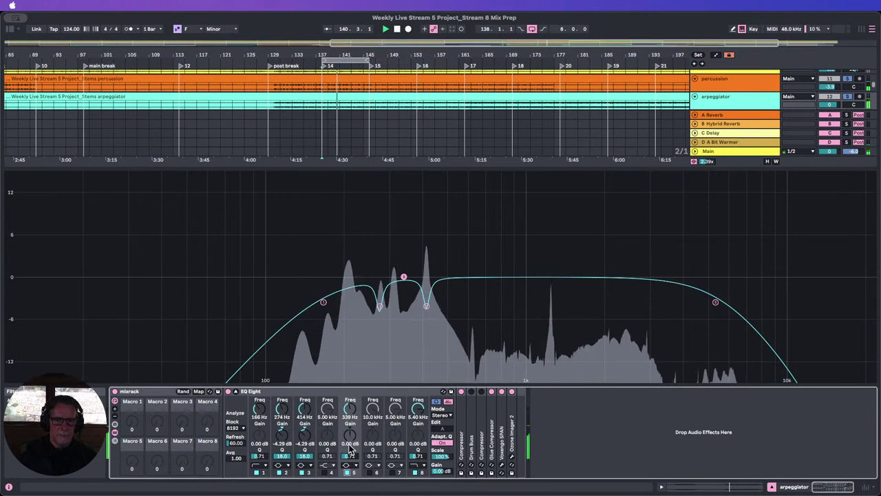
pyautogui.moveTo(350, 449); pyautogui.dragTo(350, 413)
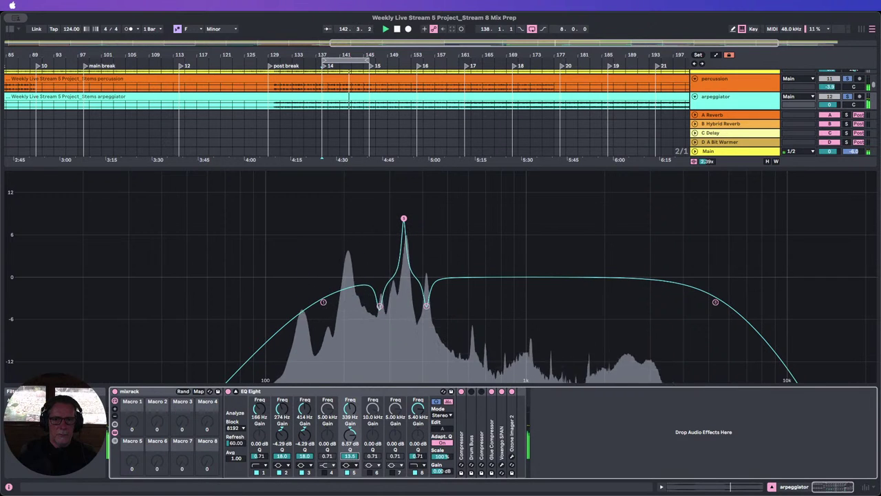
pyautogui.moveTo(351, 456); pyautogui.dragTo(350, 435)
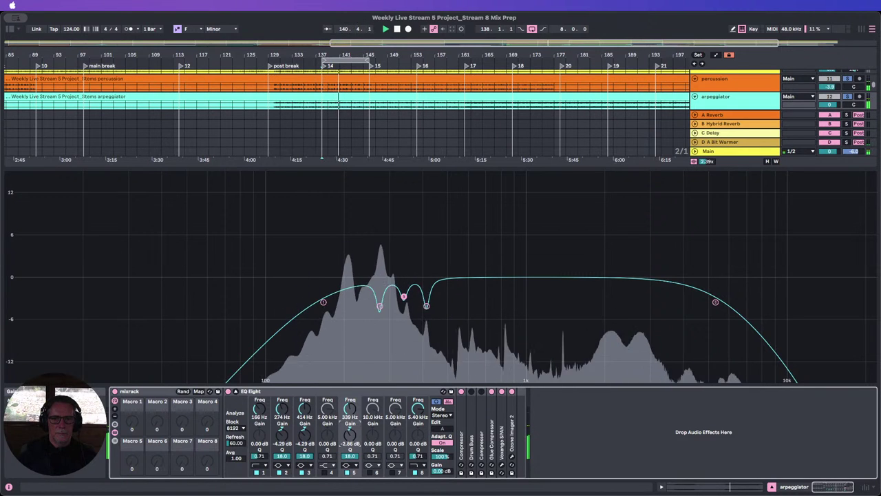
pyautogui.click(773, 487)
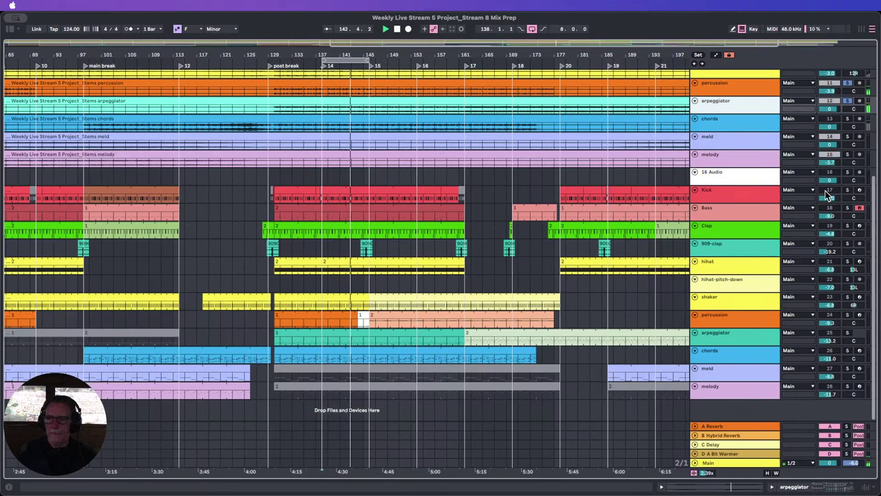
# Clear the percussion and arpeggiator solos, activate the chords, and mute the Kick, Clap, hihat, shaker and percussion stems.
pyautogui.scroll(1, 820, 268)
pyautogui.scroll(3, 843, 131)
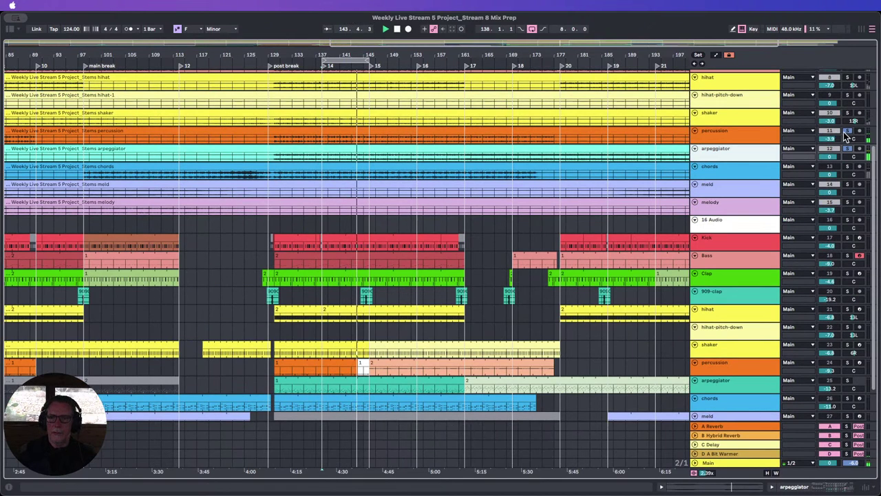
pyautogui.scroll(2, 842, 155)
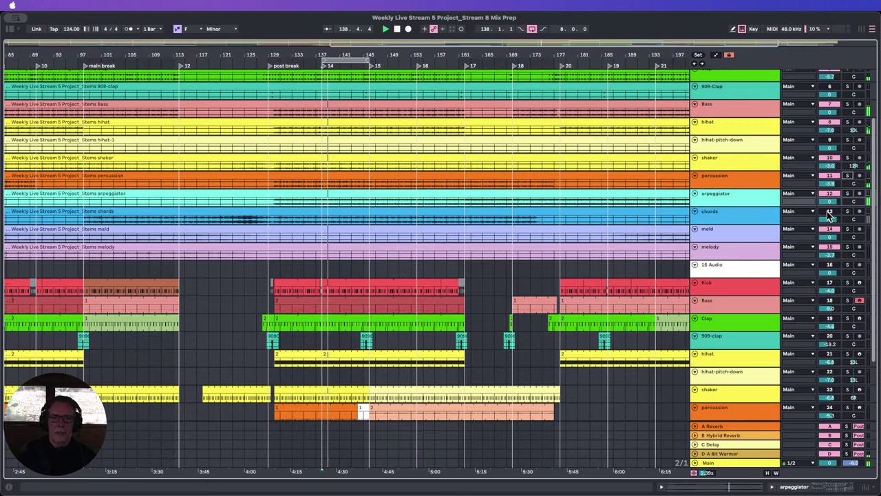
pyautogui.scroll(4, 769, 224)
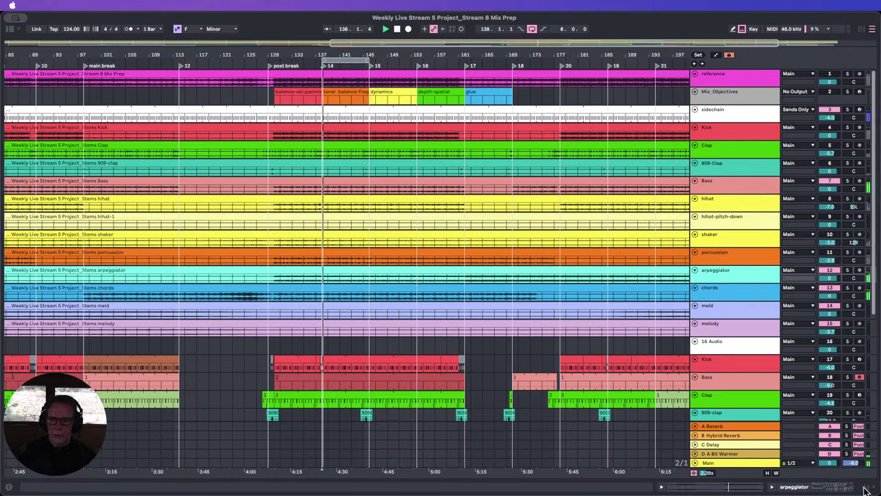
# Select the time range of the loop at section 14 and show the stem channels in the mixer.
pyautogui.press('super+alt+m')
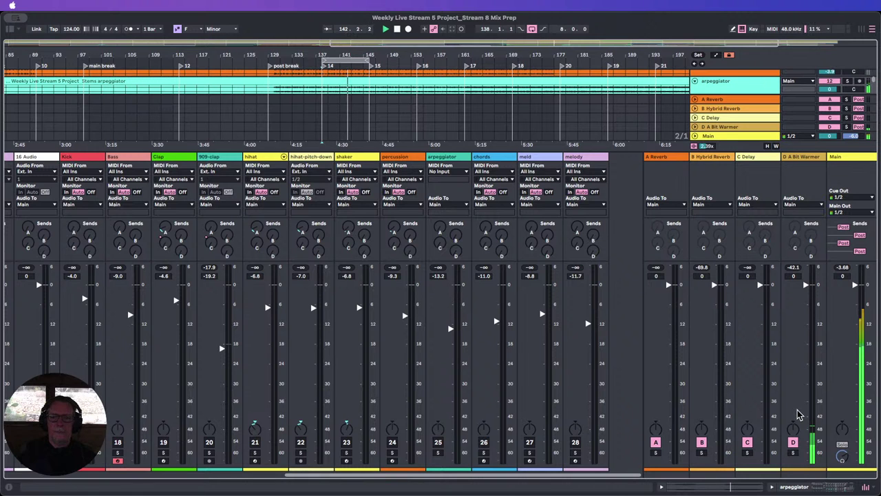
pyautogui.click(866, 487)
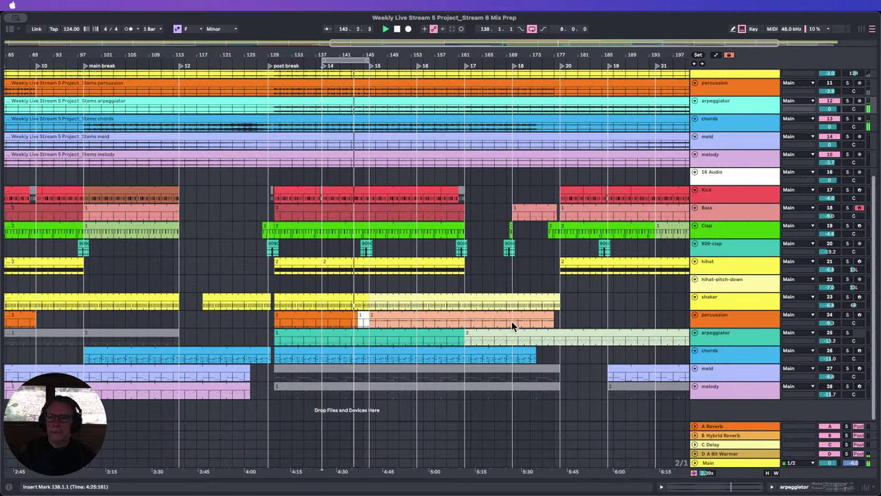
pyautogui.click(337, 61)
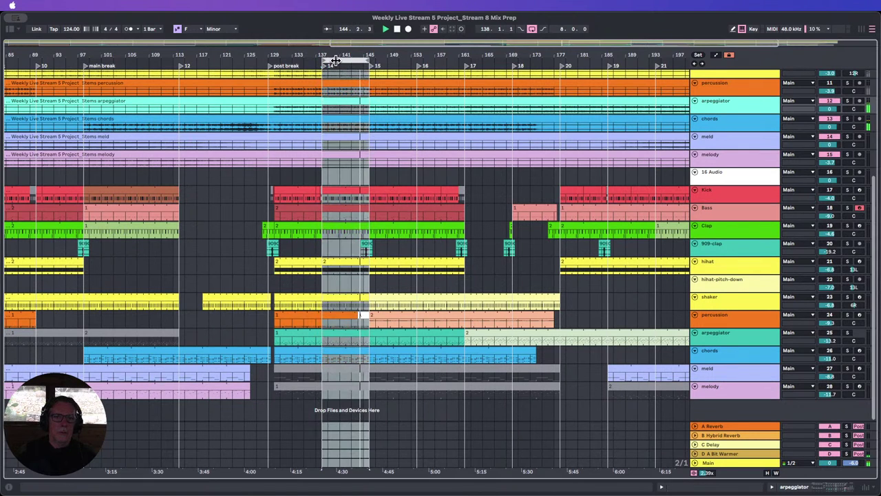
pyautogui.click(866, 488)
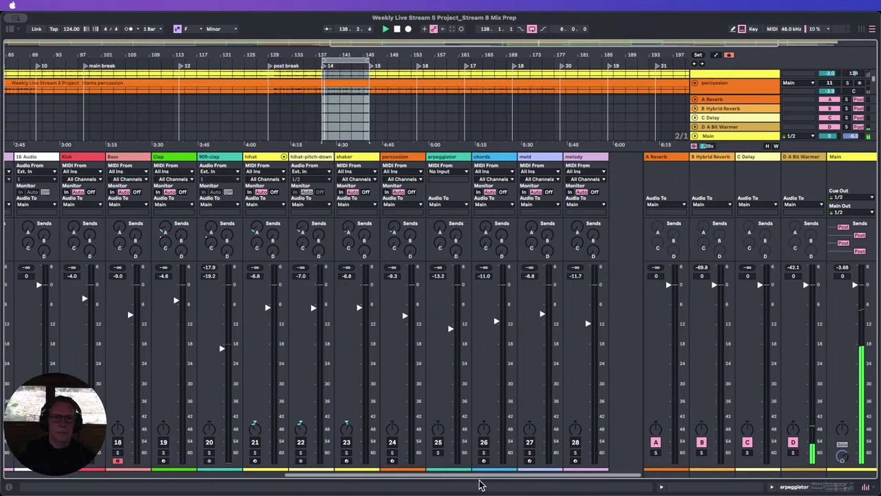
pyautogui.moveTo(482, 476); pyautogui.dragTo(183, 450)
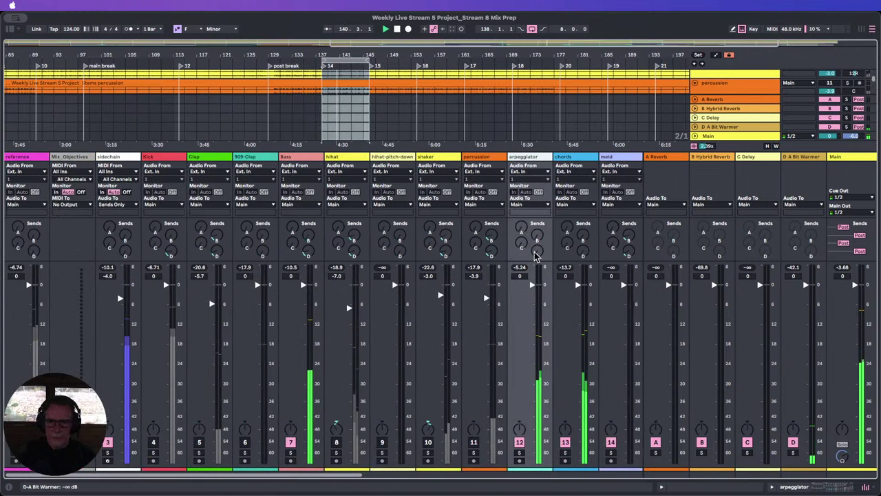
# With the chords pulled down and the percussion active, raise the arpeggiator's A Bit Warmer send and set its Hybrid Reverb send to -48.0 dB.
pyautogui.moveTo(536, 255); pyautogui.dragTo(536, 249)
pyautogui.moveTo(532, 285); pyautogui.dragTo(532, 444)
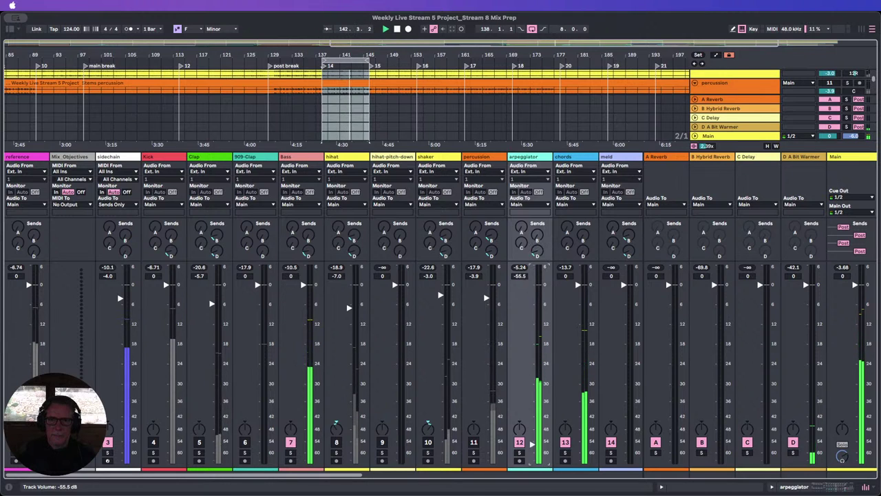
pyautogui.moveTo(532, 323); pyautogui.dragTo(578, 460)
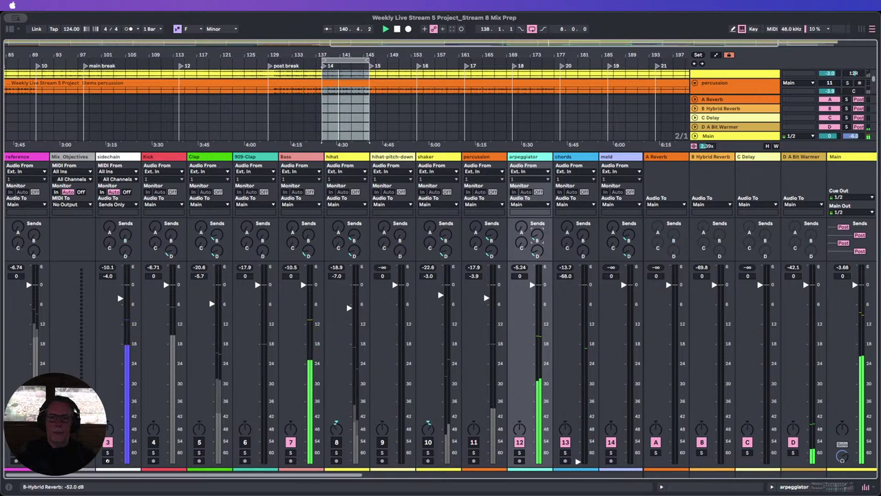
pyautogui.click(474, 442)
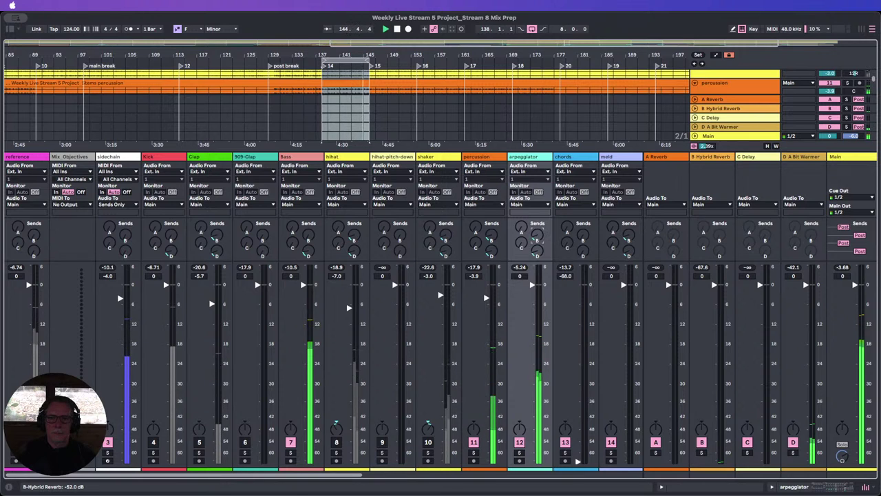
pyautogui.moveTo(537, 235); pyautogui.dragTo(537, 232)
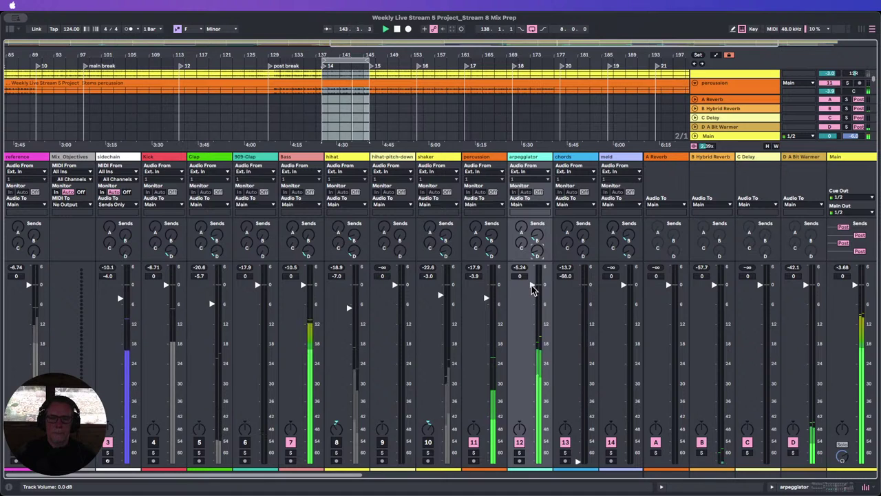
# Set the percussion stem's volume to -3.0 dB and the chords stem's volume to -6.0 dB.
pyautogui.moveTo(486, 297); pyautogui.dragTo(486, 295)
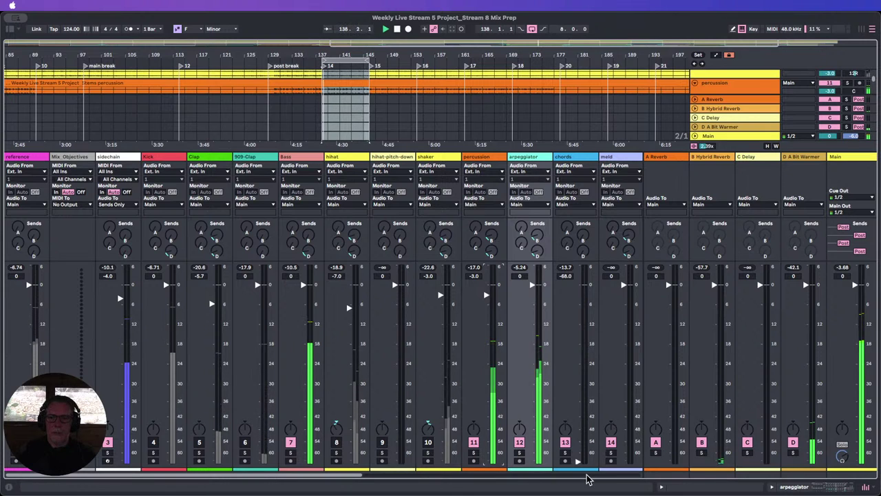
pyautogui.moveTo(578, 461); pyautogui.dragTo(577, 304)
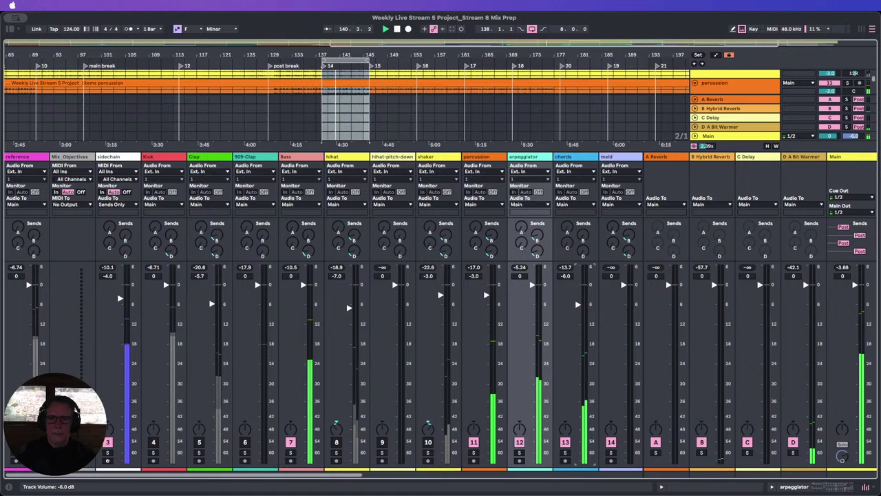
# Insert a Utility before Ozone Imager 2 in the chords stem's chain and reduce its width to 79%.
pyautogui.doubleClick(571, 157)
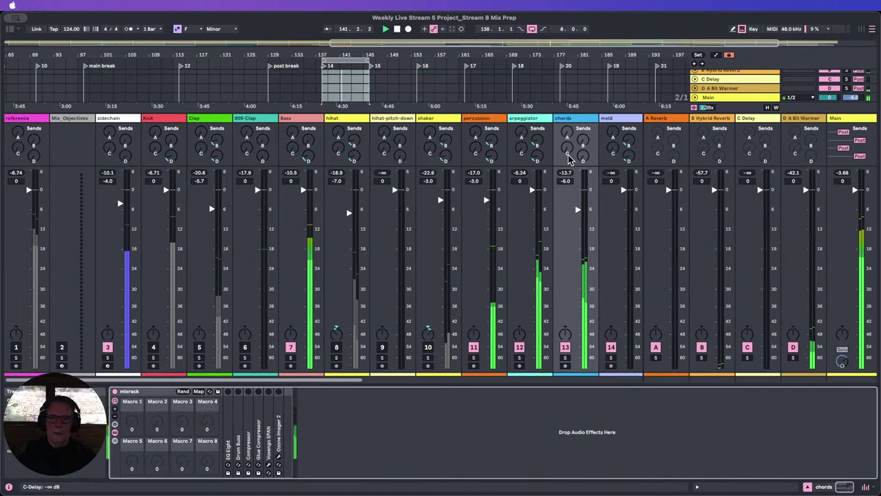
pyautogui.click(279, 459)
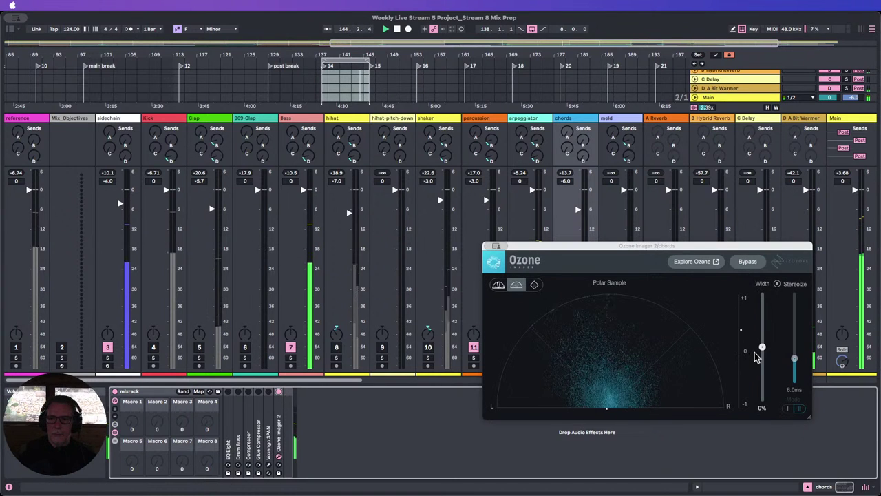
pyautogui.click(9, 30)
pyautogui.scroll(-4, 162, 234)
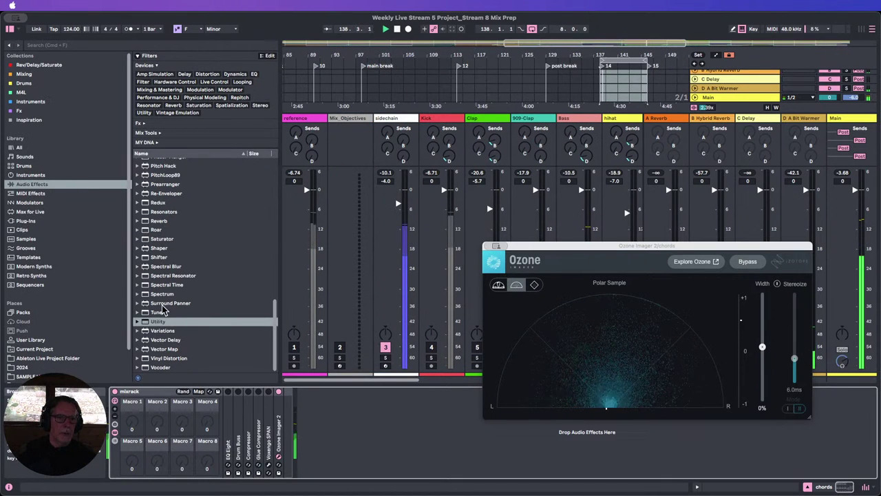
pyautogui.moveTo(159, 321); pyautogui.dragTo(281, 414)
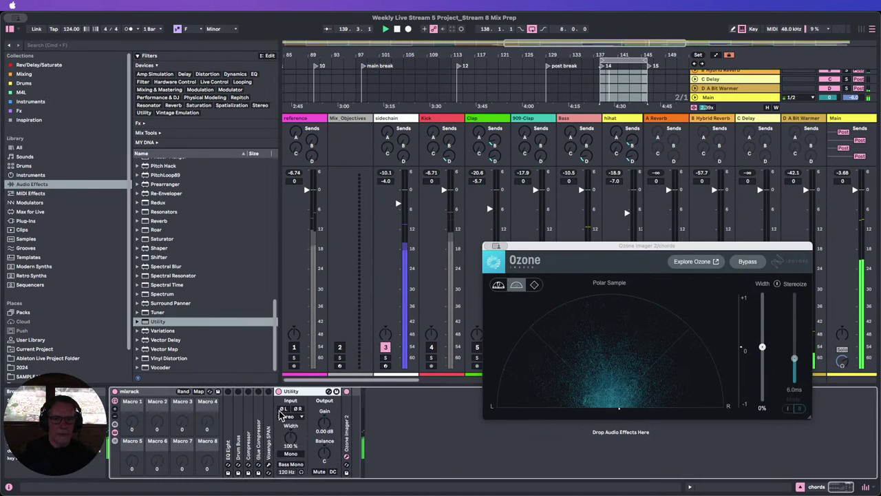
pyautogui.moveTo(290, 446); pyautogui.dragTo(290, 455)
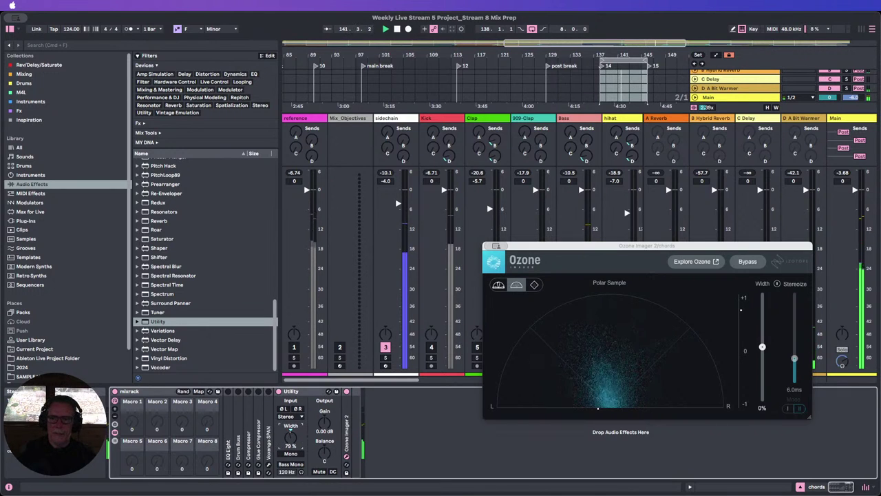
# Compare the mix with the main channel's Mono device on and off, and narrow the chords stem's Utility width to 68%.
pyautogui.click(852, 136)
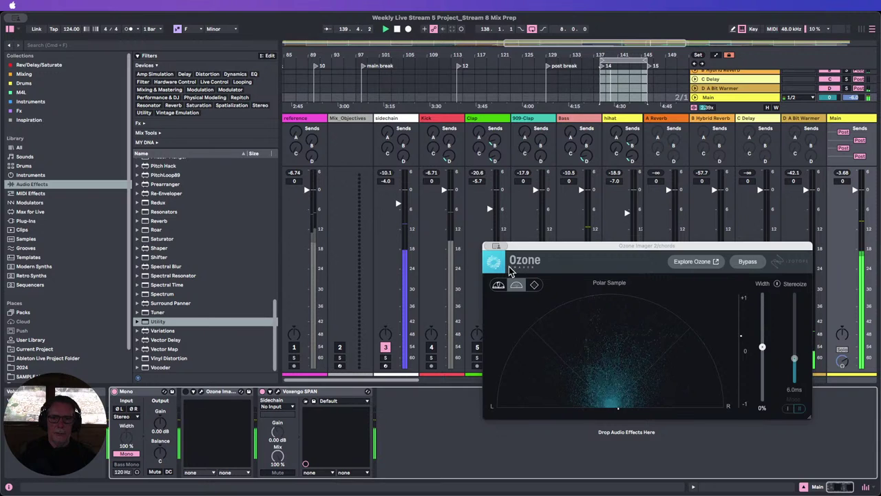
pyautogui.press('super+w')
pyautogui.moveTo(385, 380); pyautogui.dragTo(480, 365)
pyautogui.click(440, 119)
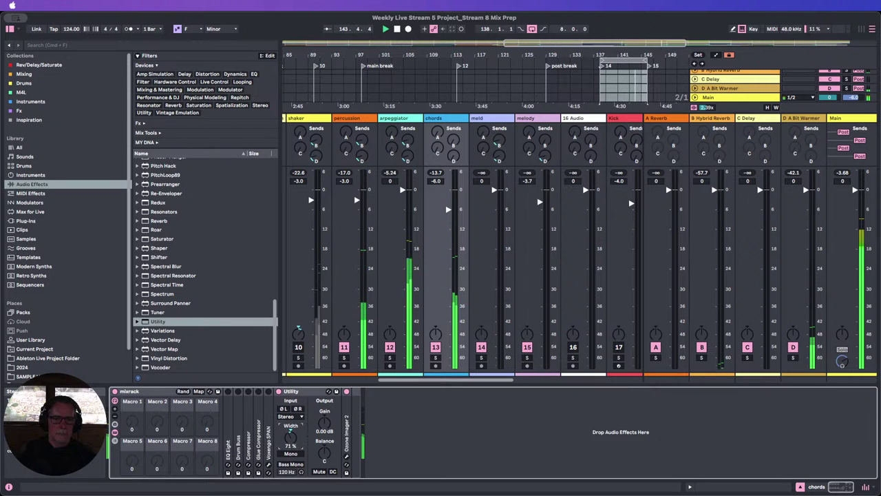
pyautogui.doubleClick(858, 120)
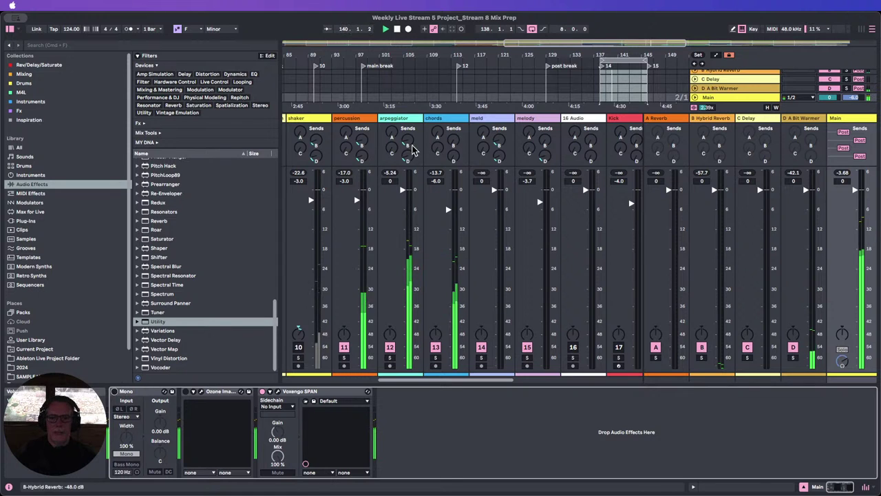
pyautogui.click(435, 119)
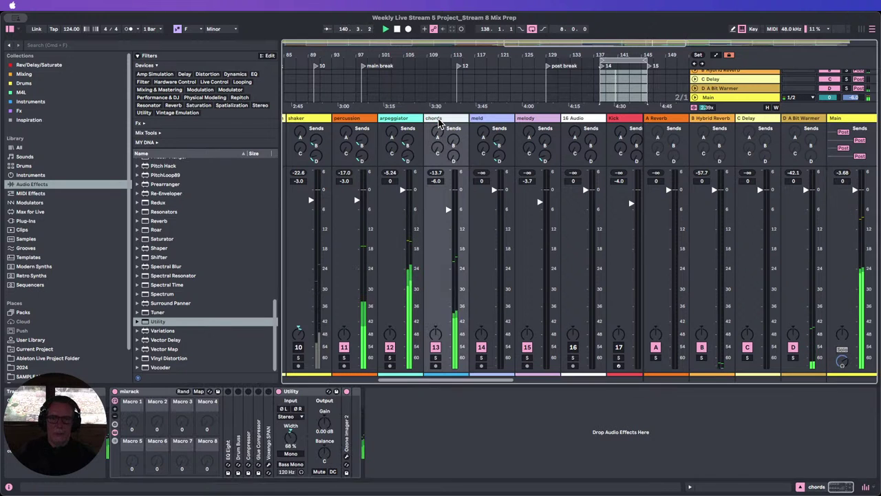
# Collapse the chords stem's Utility and examine its stereo image in Ozone Imager 2.
pyautogui.doubleClick(306, 392)
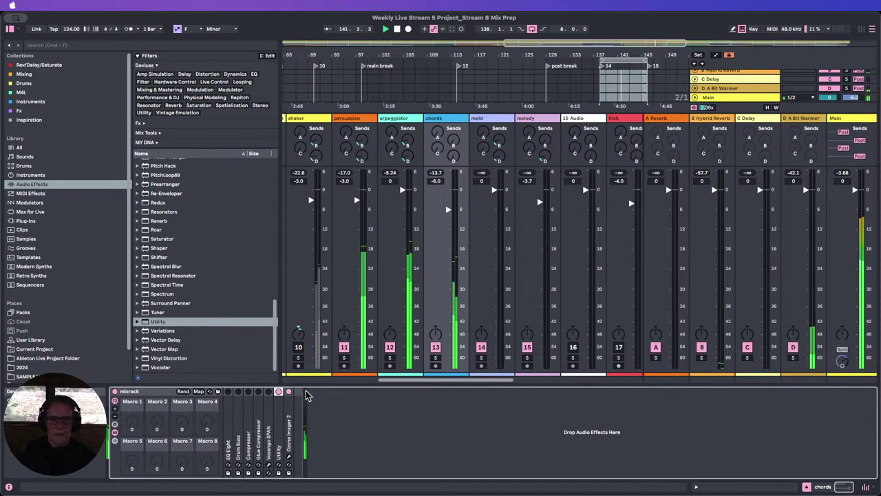
pyautogui.click(288, 456)
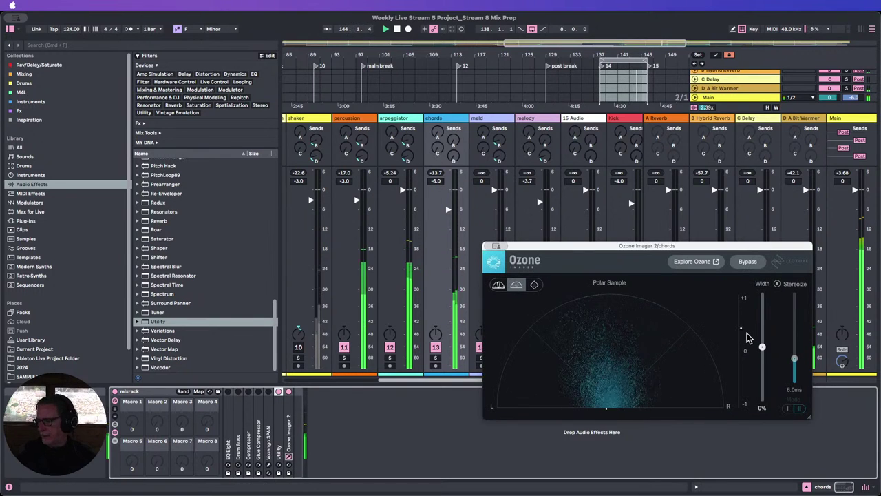
pyautogui.click(497, 247)
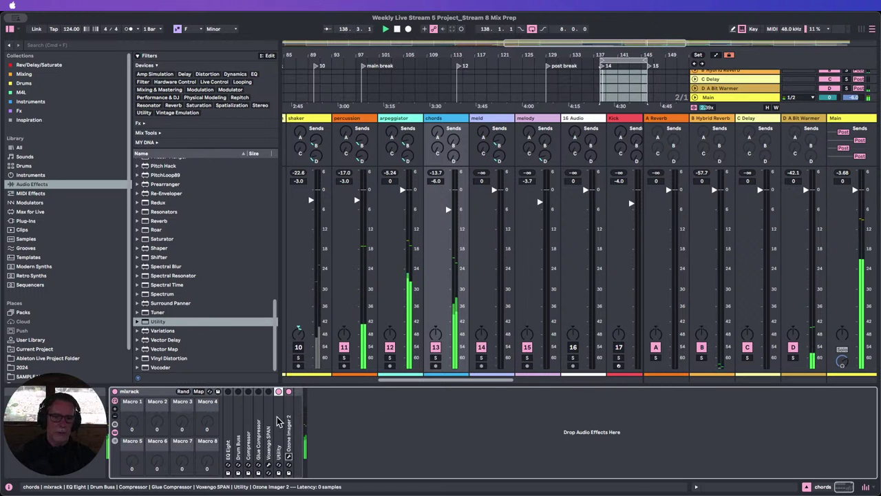
# Change band 1 of the chords stem's EQ Eight to a low cut and show the EQ in the large spectrum display.
pyautogui.doubleClick(230, 419)
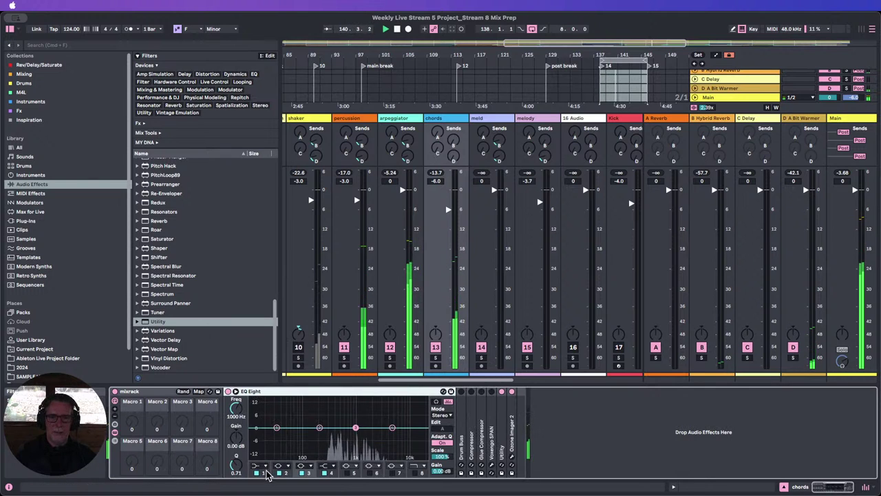
pyautogui.click(261, 467)
pyautogui.click(261, 416)
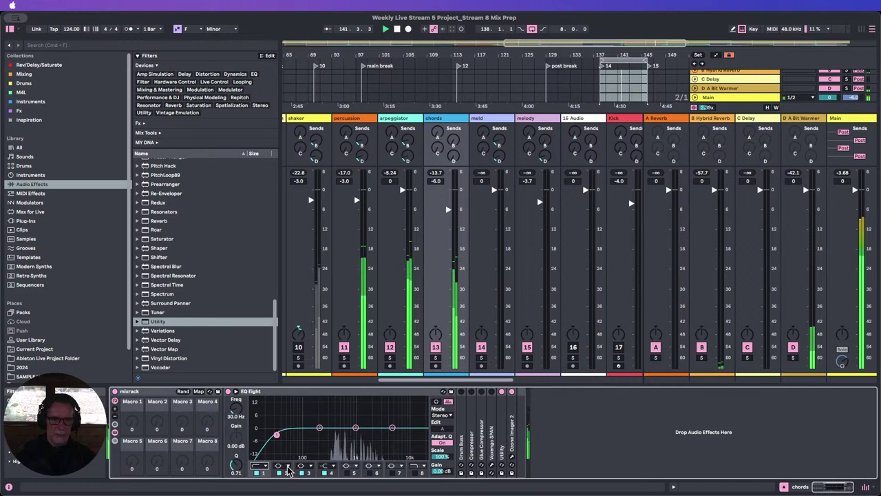
pyautogui.click(236, 391)
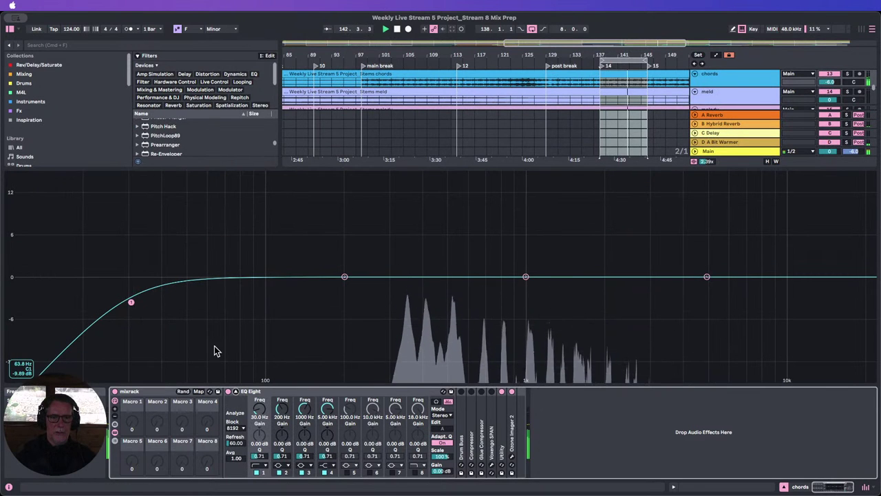
# Raise the band 1 low cut of the chords stem's EQ Eight to 212 Hz and turn off bands 2, 3 and 4.
pyautogui.moveTo(259, 408); pyautogui.dragTo(259, 365)
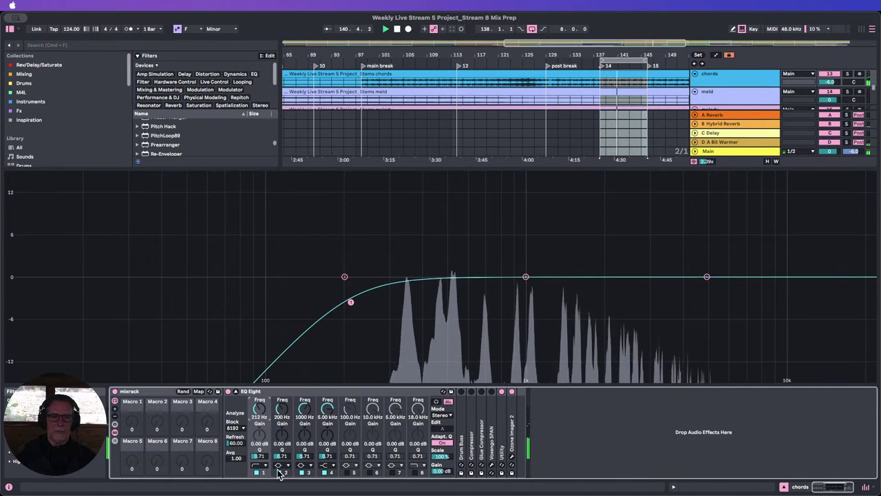
pyautogui.click(279, 473)
pyautogui.click(301, 472)
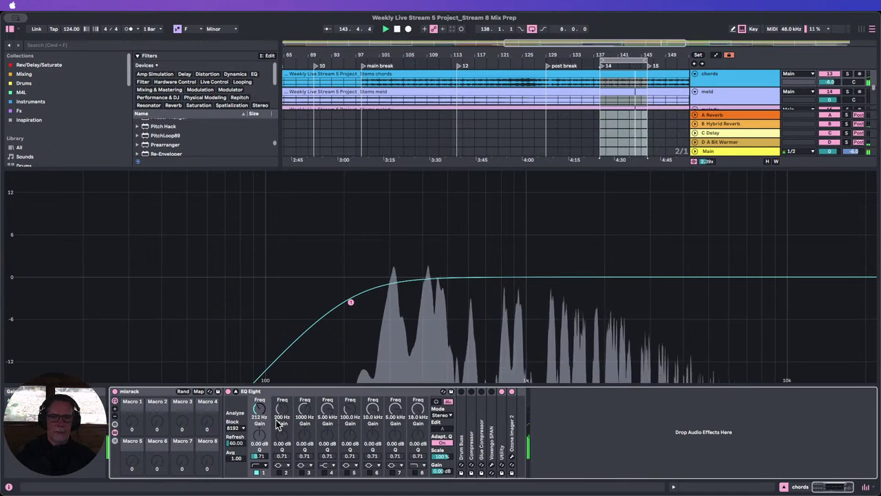
# Enable band 8 of the chords stem's EQ Eight as a high cut at 8.28 kHz.
pyautogui.click(414, 474)
pyautogui.moveTo(418, 409); pyautogui.dragTo(418, 446)
pyautogui.moveTo(418, 413); pyautogui.dragTo(418, 403)
# Compare the chords with EQ Eight off and on, set its low cut to 225 Hz and collapse the device.
pyautogui.click(228, 392)
pyautogui.click(229, 392)
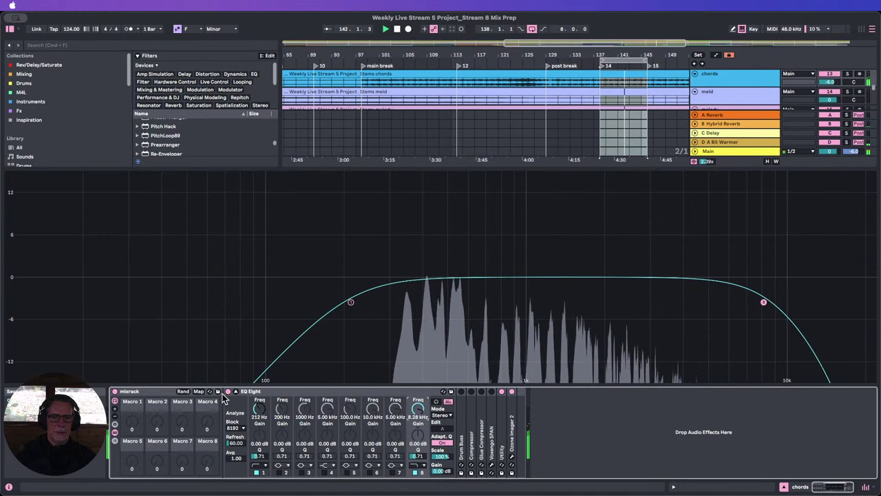
pyautogui.moveTo(256, 412); pyautogui.dragTo(256, 405)
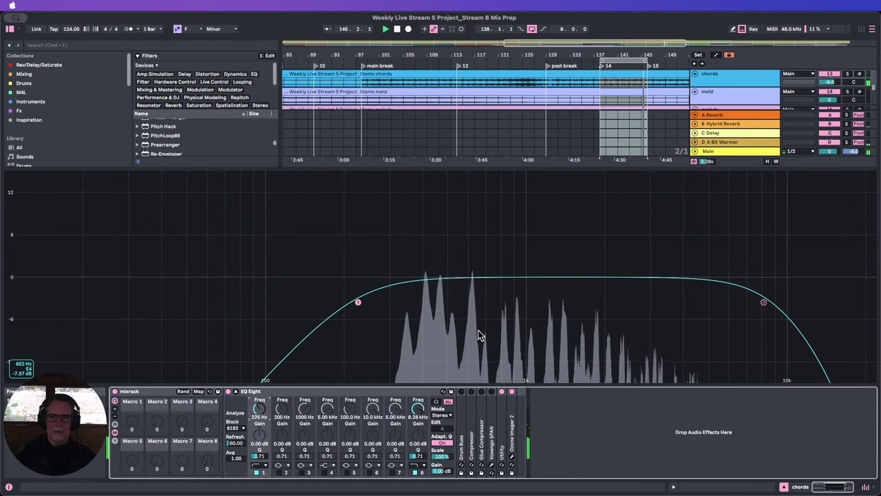
pyautogui.doubleClick(311, 395)
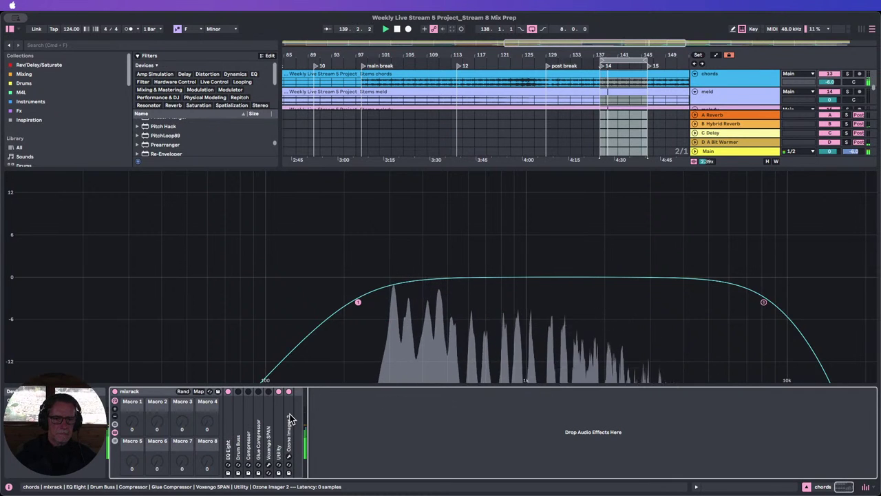
# Hide the device view, browser and mixer, and enlarge the chords stem's track in the arrangement.
pyautogui.click(807, 487)
pyautogui.click(11, 29)
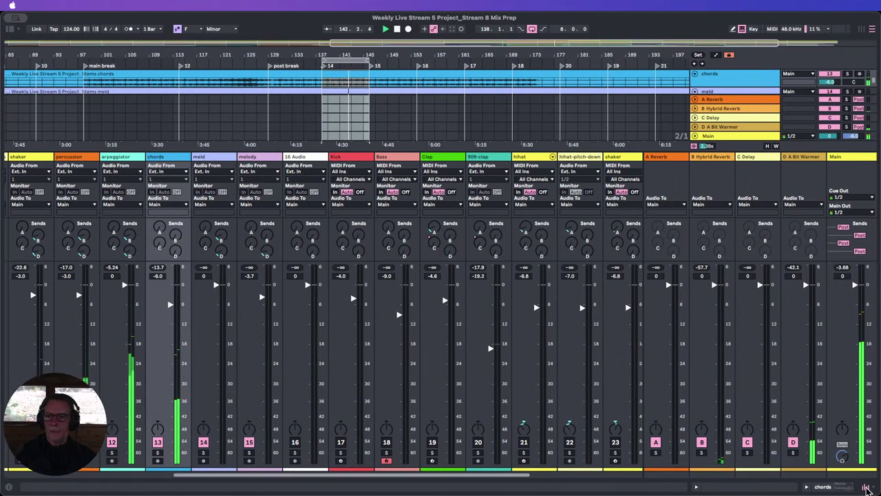
pyautogui.click(866, 487)
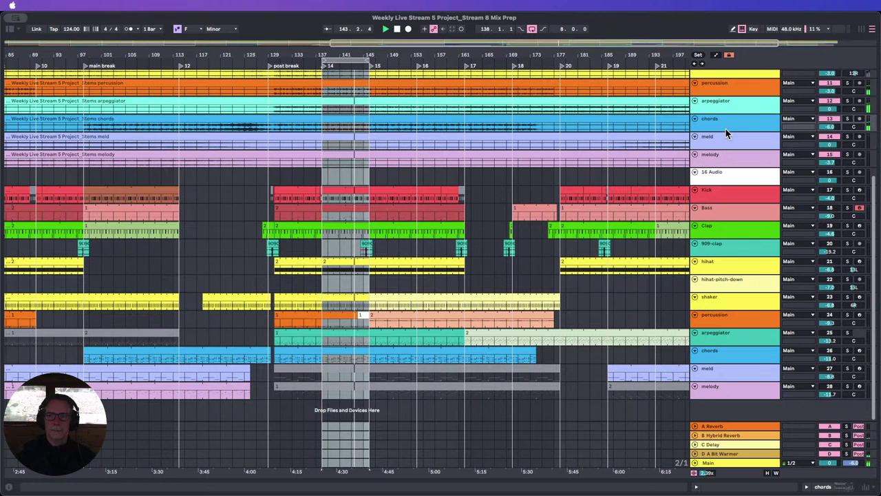
pyautogui.moveTo(725, 132); pyautogui.dragTo(738, 228)
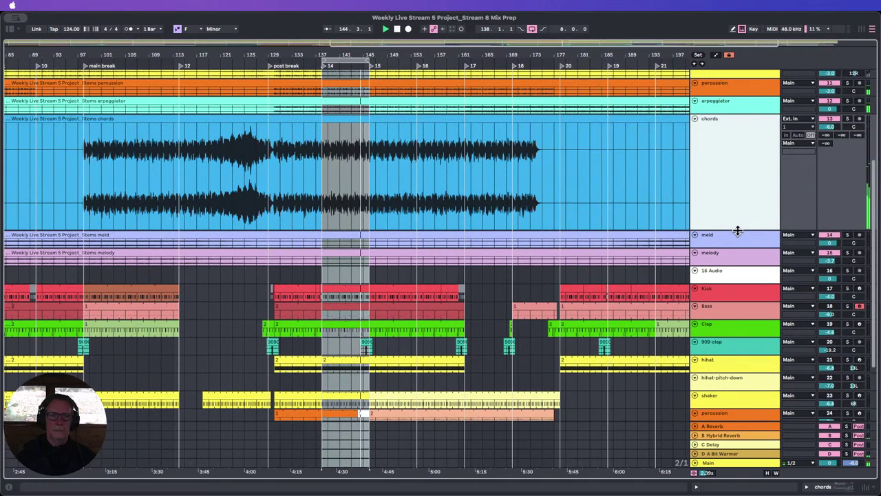
# Enable the chords stem's Glue Compressor with a -27.3 dB threshold and 1.59 dB makeup gain, and collapse it.
pyautogui.doubleClick(724, 142)
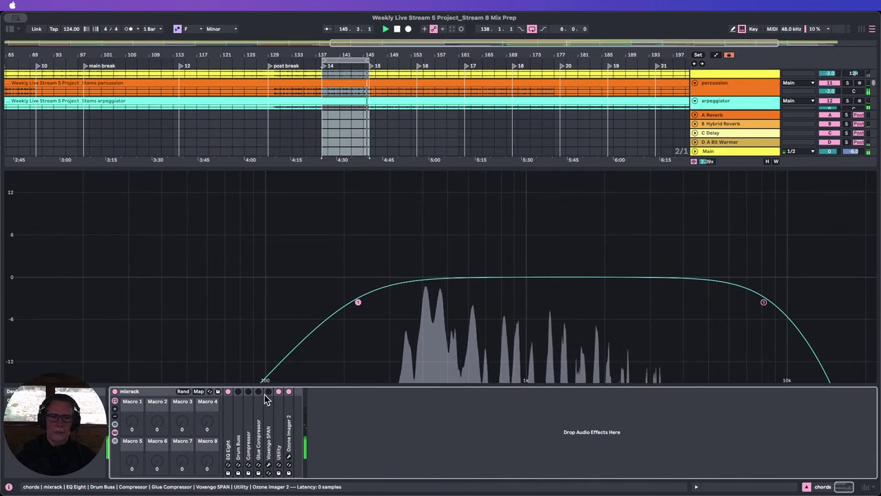
pyautogui.doubleClick(257, 411)
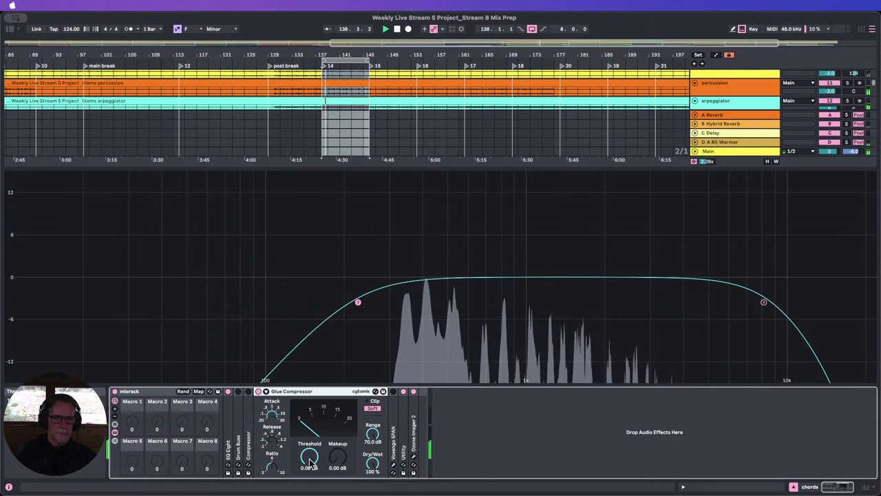
pyautogui.moveTo(310, 456); pyautogui.dragTo(309, 485)
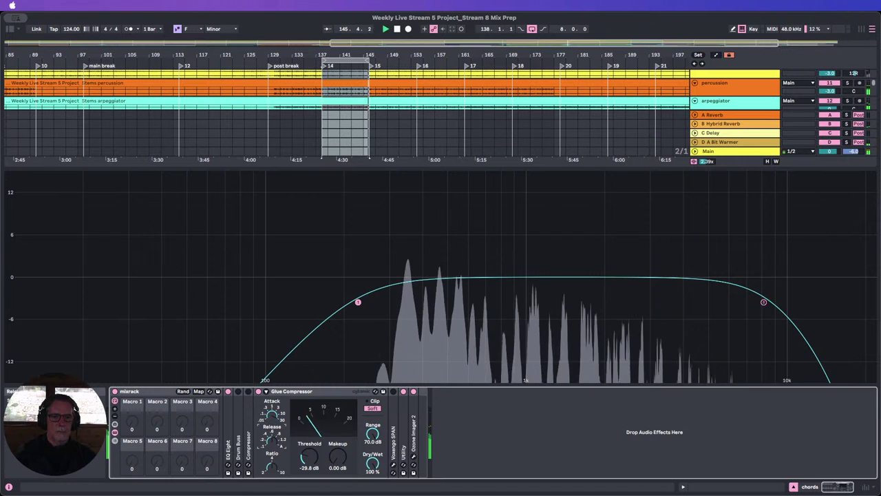
pyautogui.moveTo(338, 457); pyautogui.dragTo(308, 456)
pyautogui.click(259, 391)
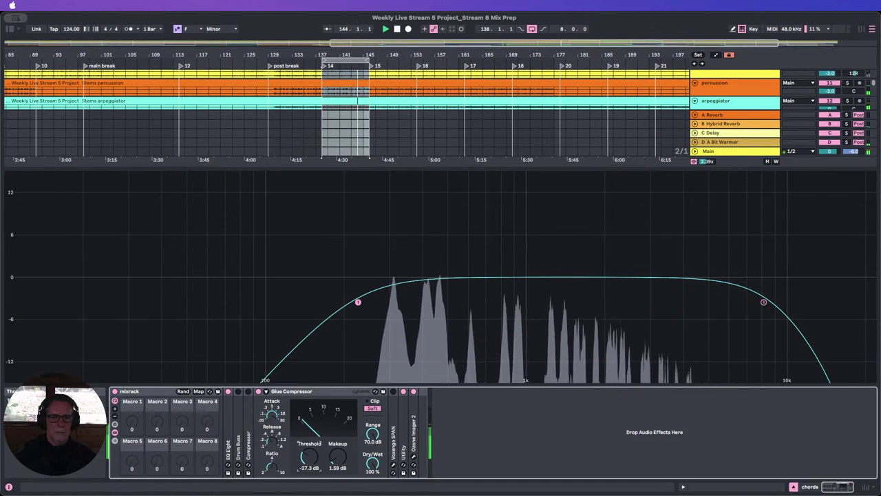
pyautogui.click(266, 391)
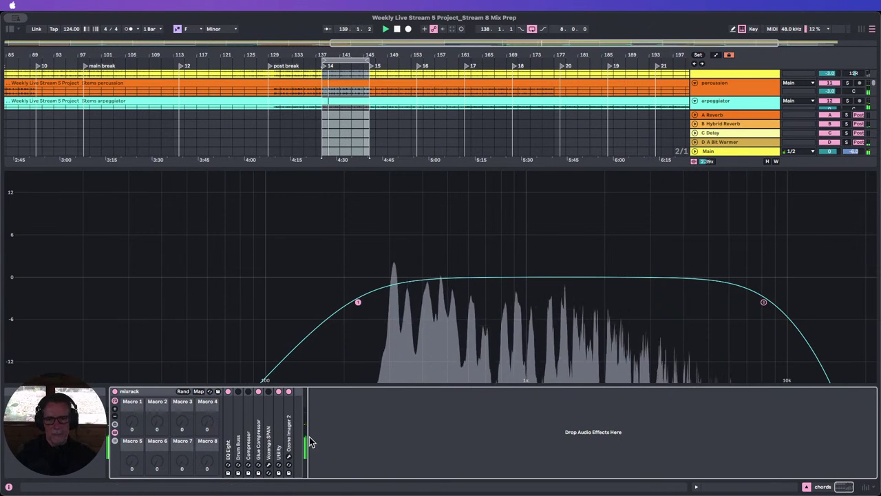
# Compare the chords stem with its mixrack, Glue Compressor and EQ Eight switched off and on.
pyautogui.click(115, 392)
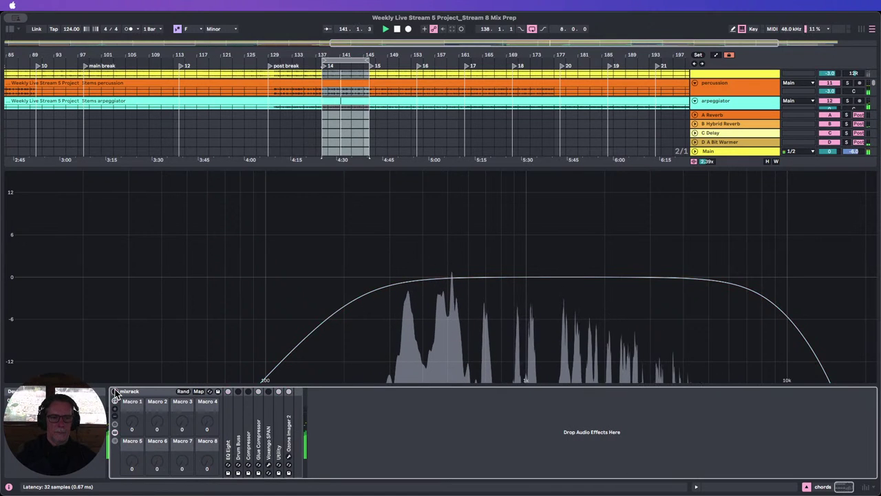
pyautogui.click(115, 392)
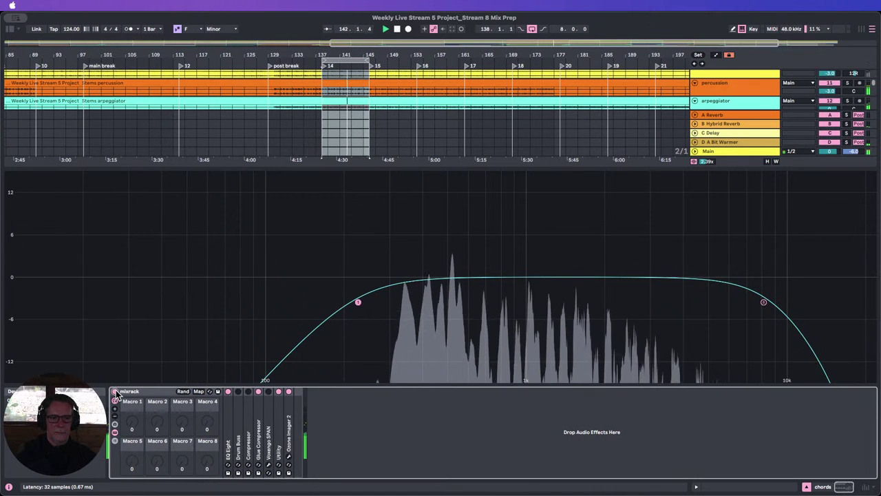
pyautogui.click(258, 392)
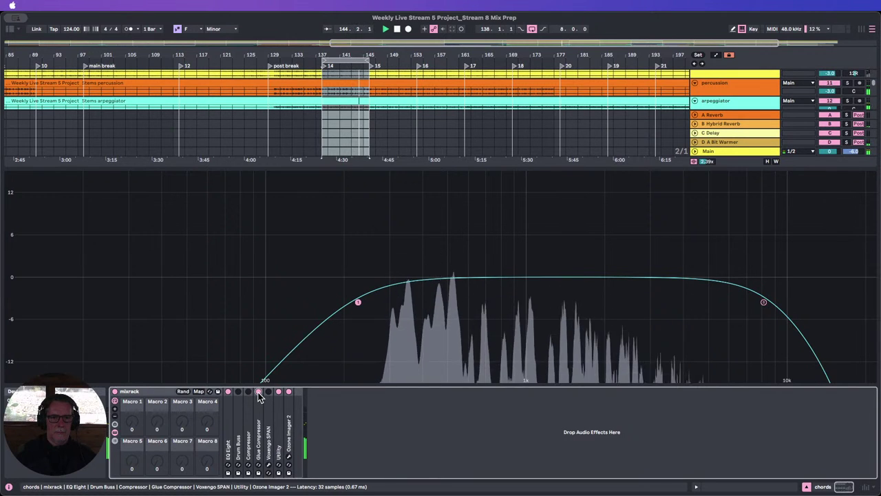
pyautogui.click(258, 392)
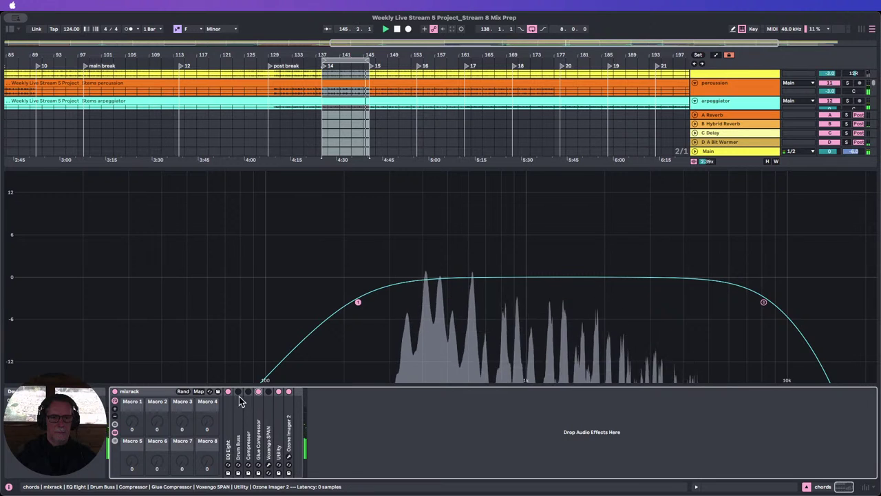
pyautogui.click(228, 392)
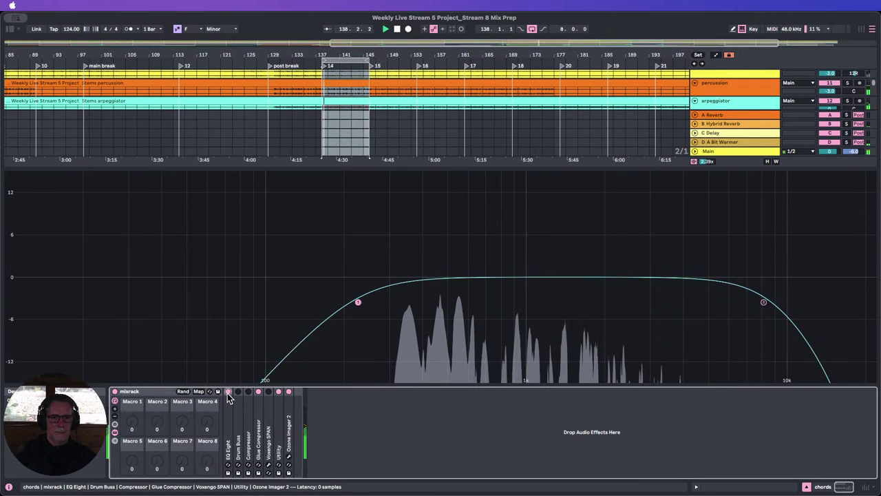
pyautogui.click(115, 391)
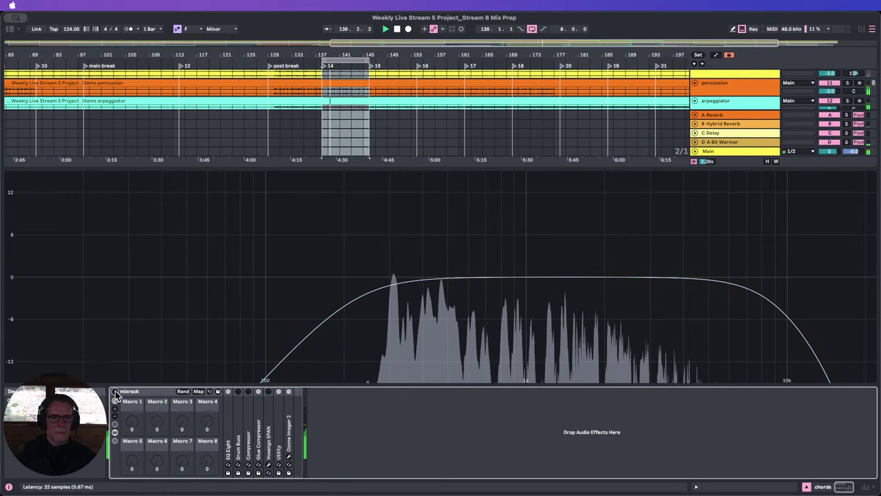
pyautogui.click(115, 392)
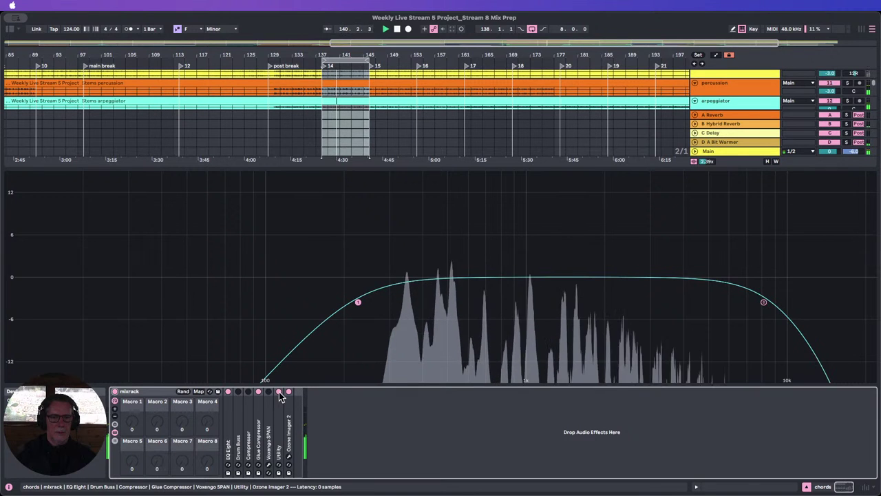
pyautogui.click(115, 392)
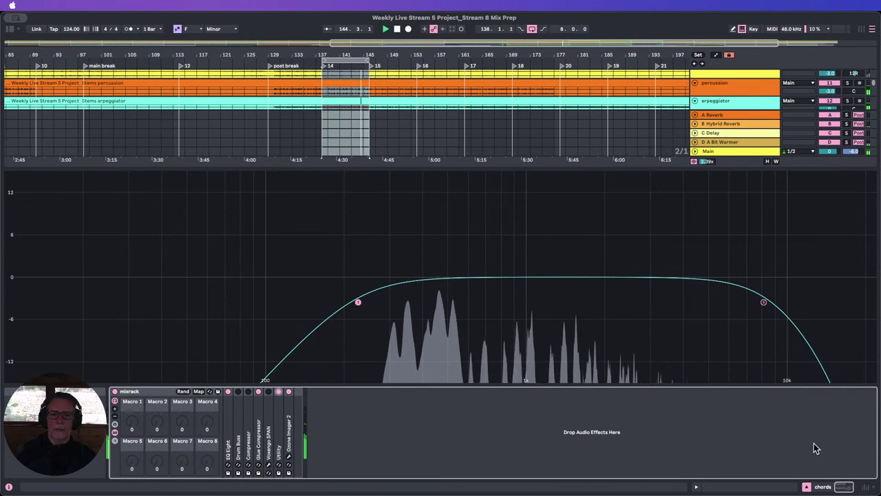
# Show the arpeggiator stem's device chain and collapse its EQ Eight.
pyautogui.click(807, 487)
pyautogui.scroll(1, 678, 147)
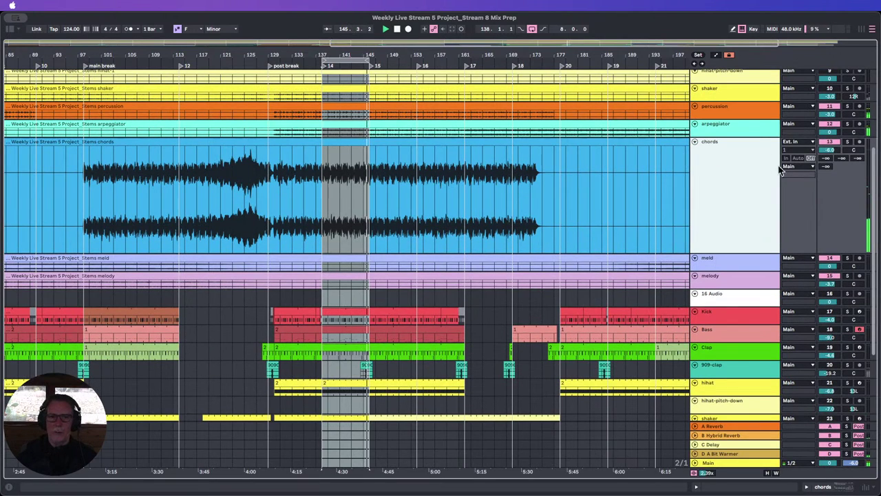
pyautogui.doubleClick(739, 126)
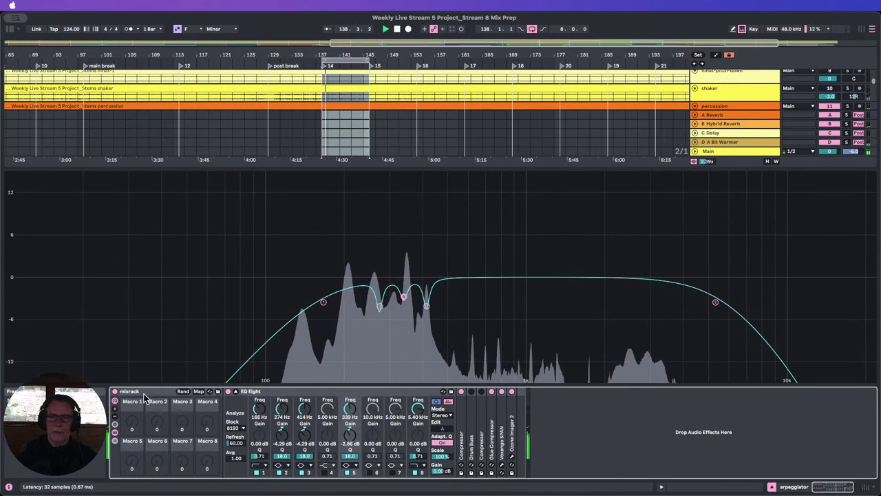
pyautogui.doubleClick(263, 389)
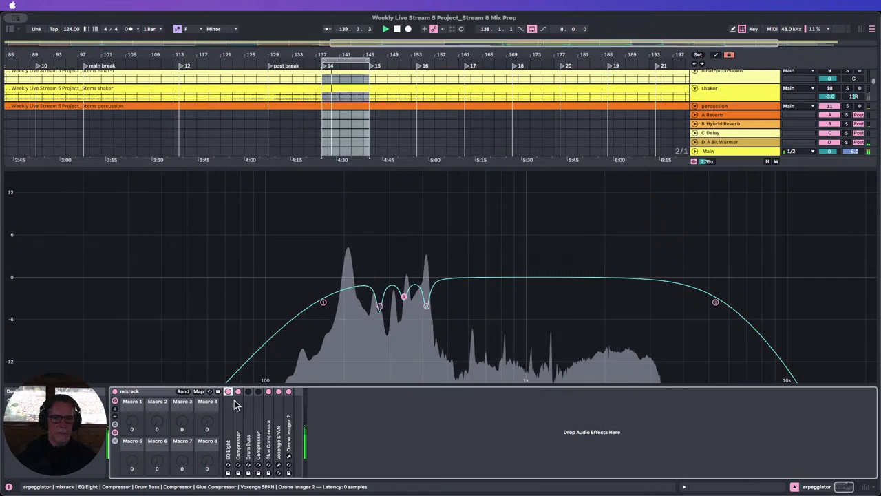
# Mute the chords stem and compare the arpeggiator stem with its mixrack off and on.
pyautogui.click(115, 392)
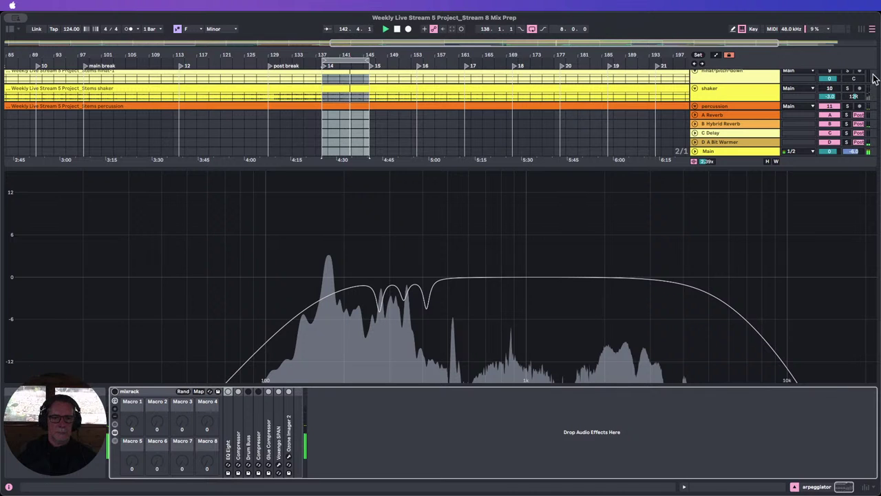
pyautogui.scroll(-2, 837, 98)
pyautogui.click(835, 97)
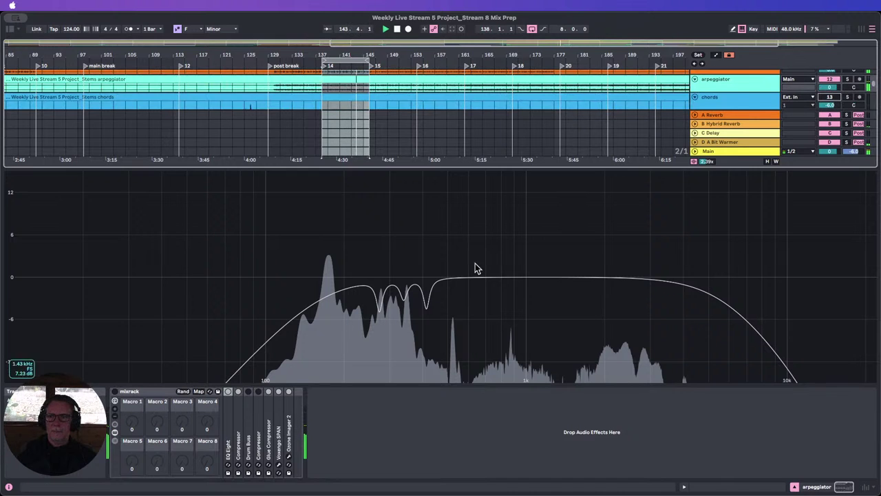
pyautogui.click(115, 392)
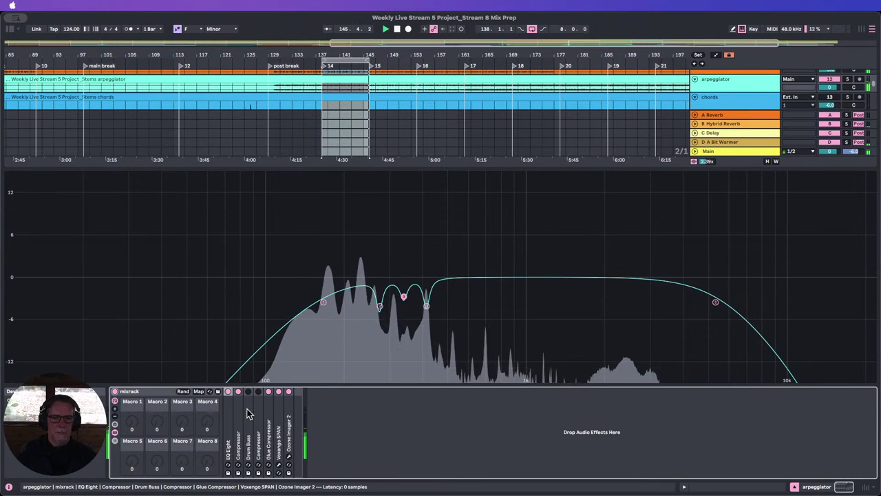
# Compare the arpeggiator stem with EQ Eight and Glue Compressor bypassed, and turn off Voxengo SPAN and Ozone Imager 2.
pyautogui.click(227, 392)
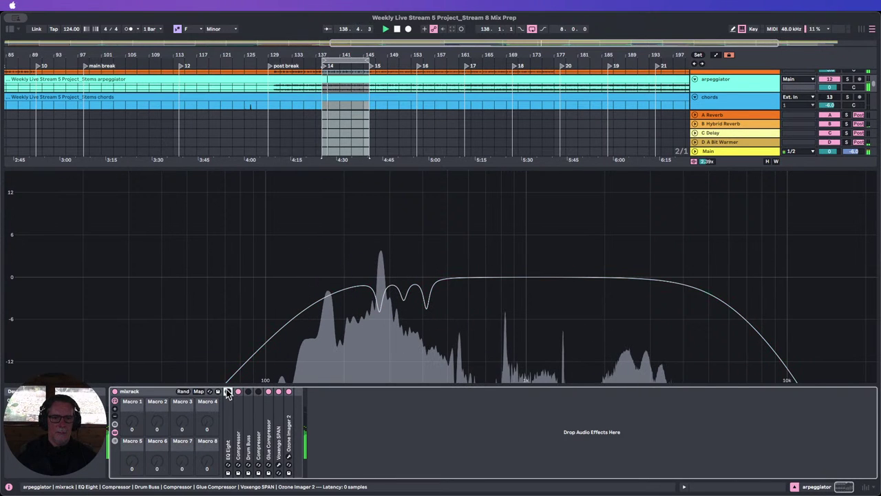
pyautogui.click(228, 391)
pyautogui.click(230, 392)
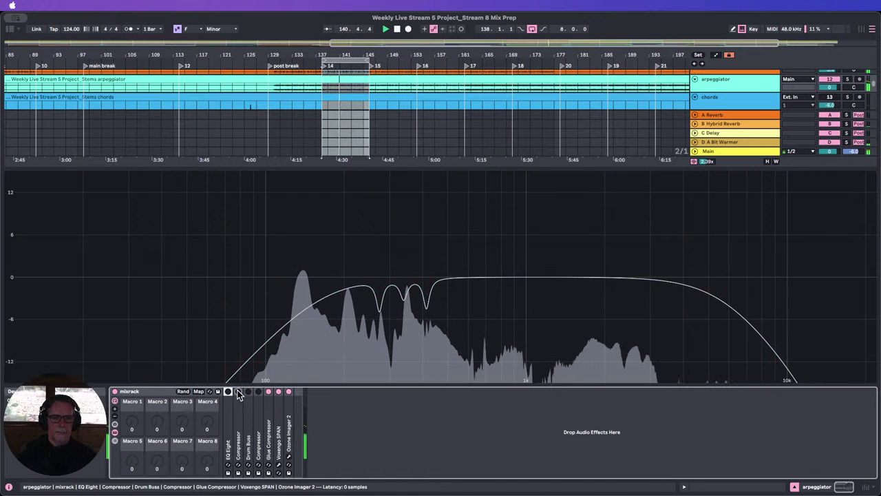
pyautogui.click(269, 392)
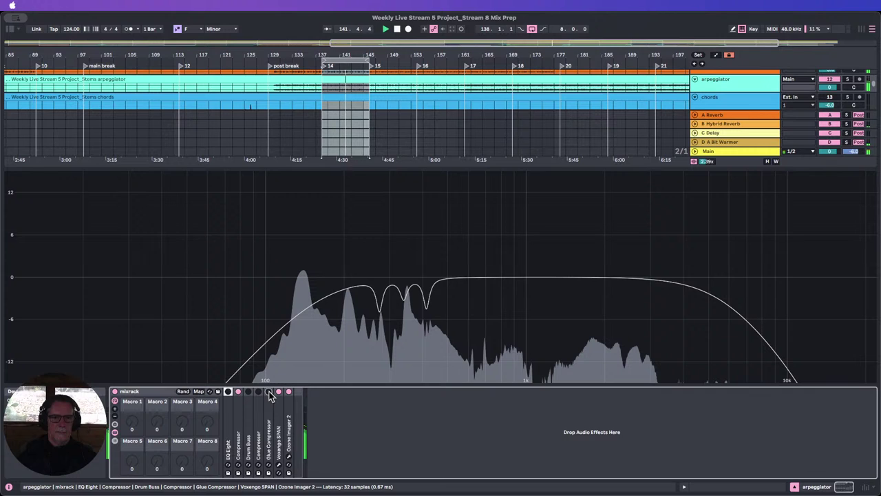
pyautogui.click(269, 392)
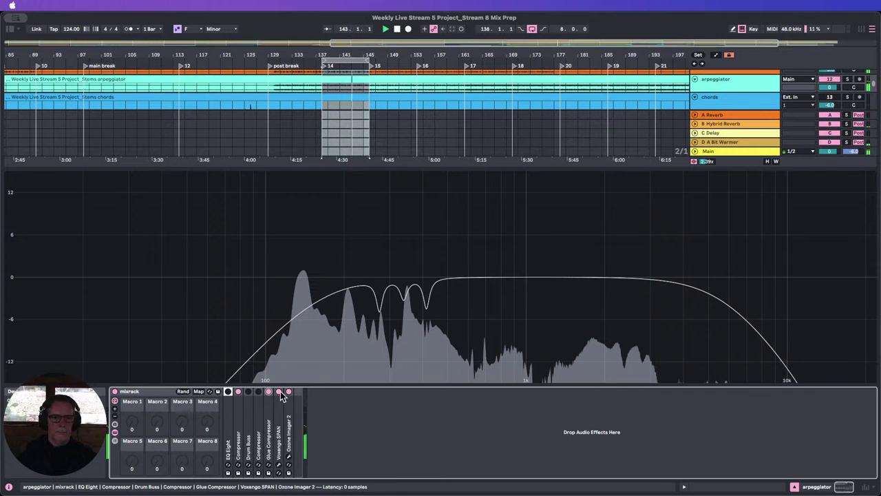
pyautogui.click(289, 392)
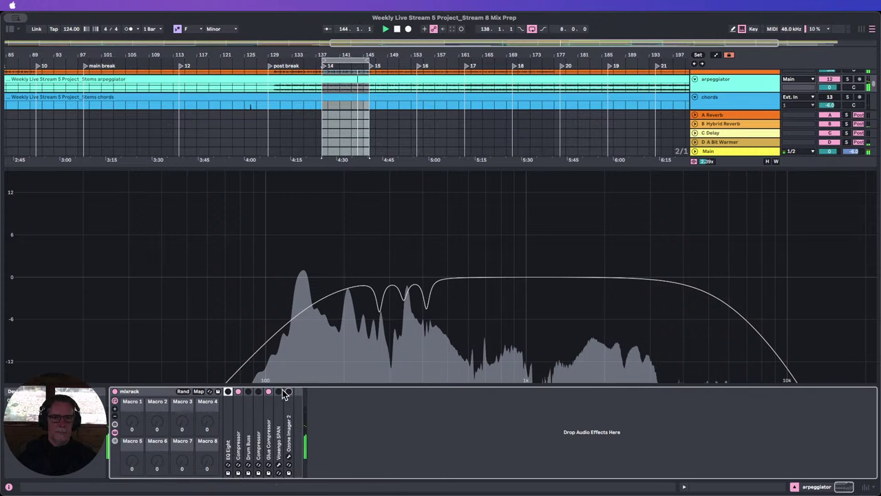
pyautogui.click(228, 391)
pyautogui.click(228, 392)
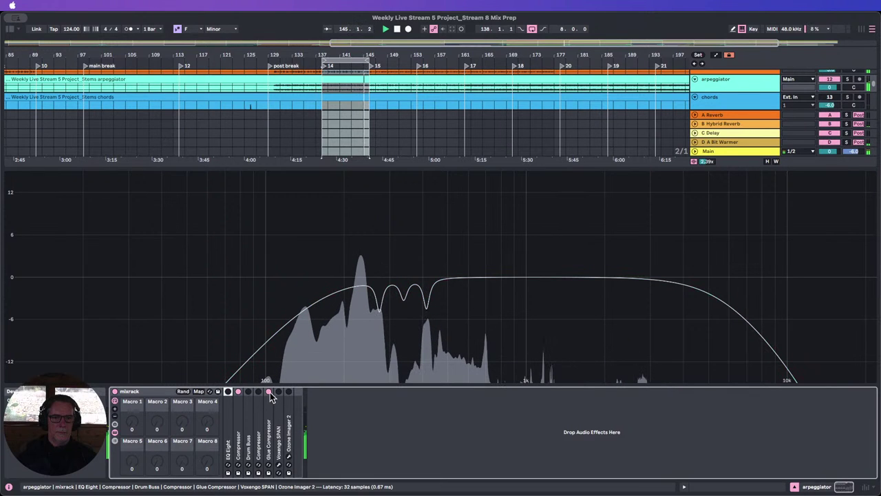
# Set the arpeggiator stem's sidechained Compressor threshold to -15.7 dB, collapse it and turn EQ Eight back on.
pyautogui.click(239, 409)
pyautogui.click(345, 474)
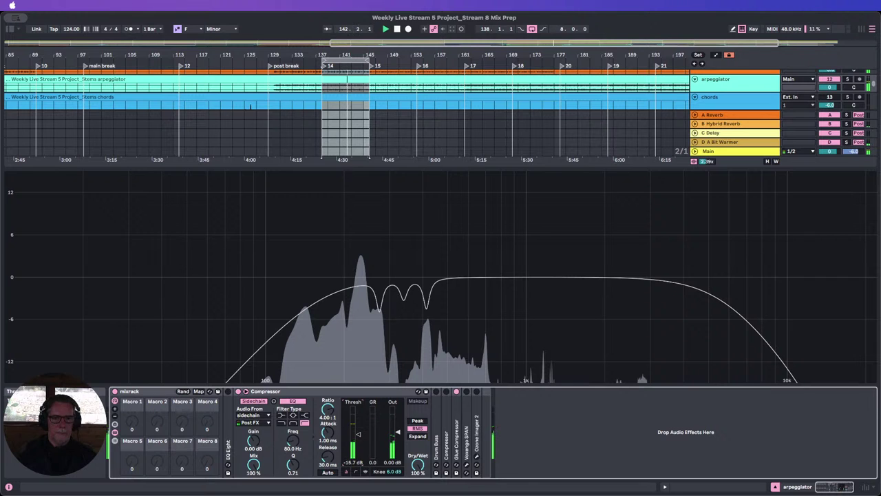
pyautogui.doubleClick(235, 392)
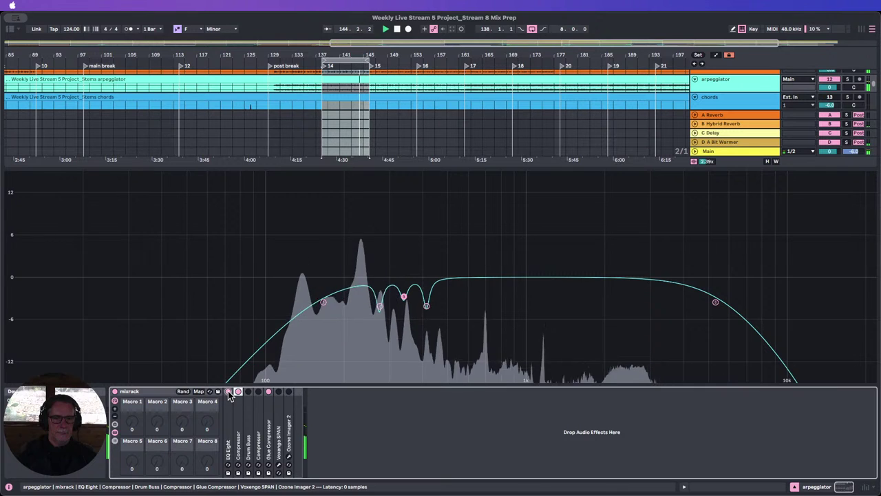
# Expand the arpeggiator stem's EQ Eight, compare band 5 off and on, and set its gain to -2.38 dB.
pyautogui.doubleClick(229, 392)
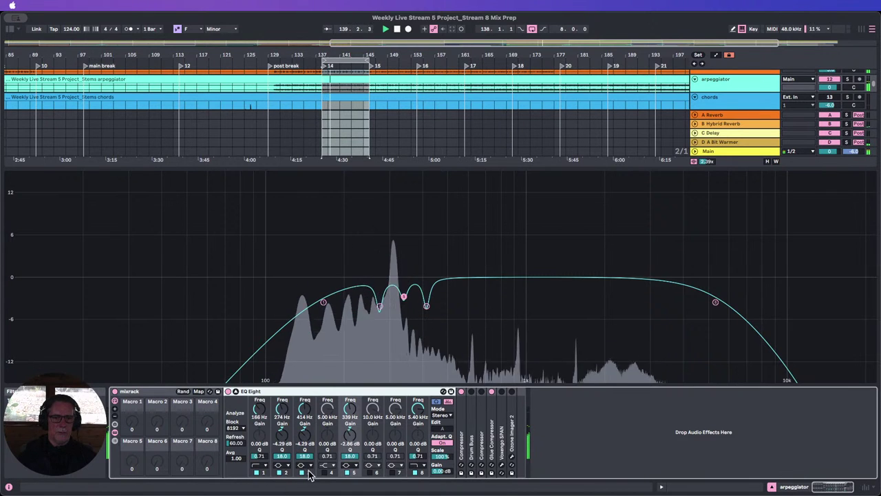
pyautogui.click(348, 474)
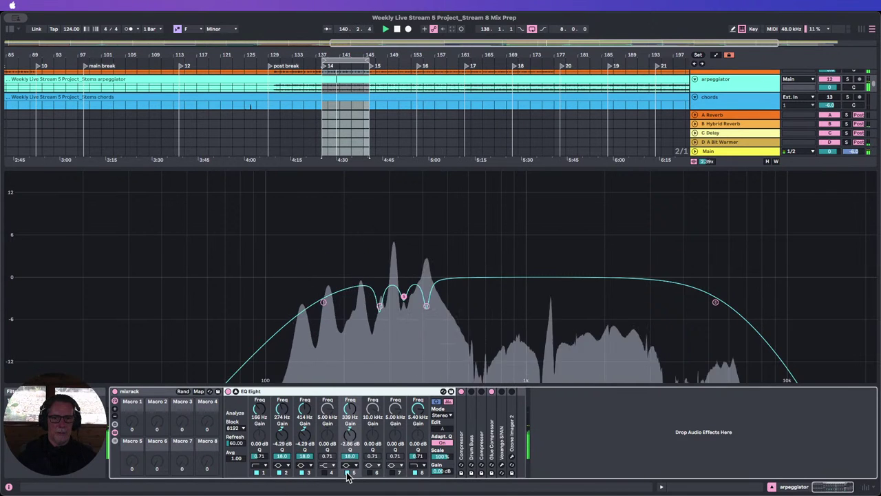
pyautogui.click(346, 473)
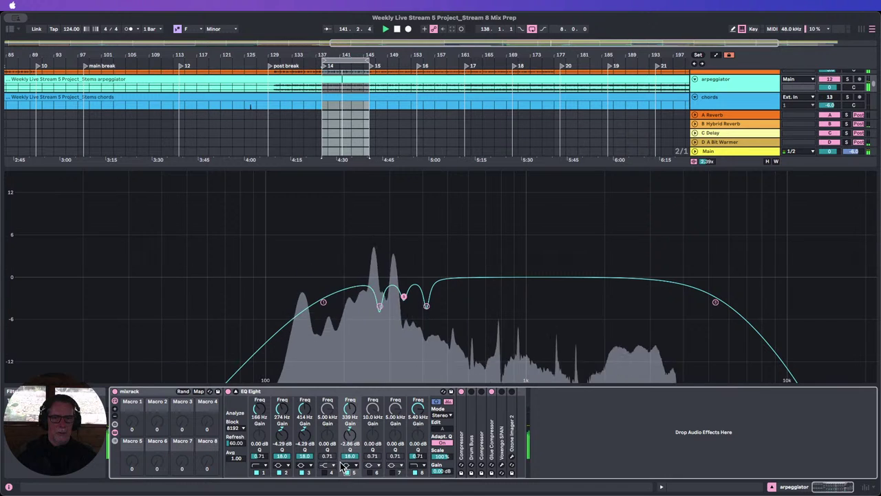
pyautogui.moveTo(352, 436); pyautogui.dragTo(352, 434)
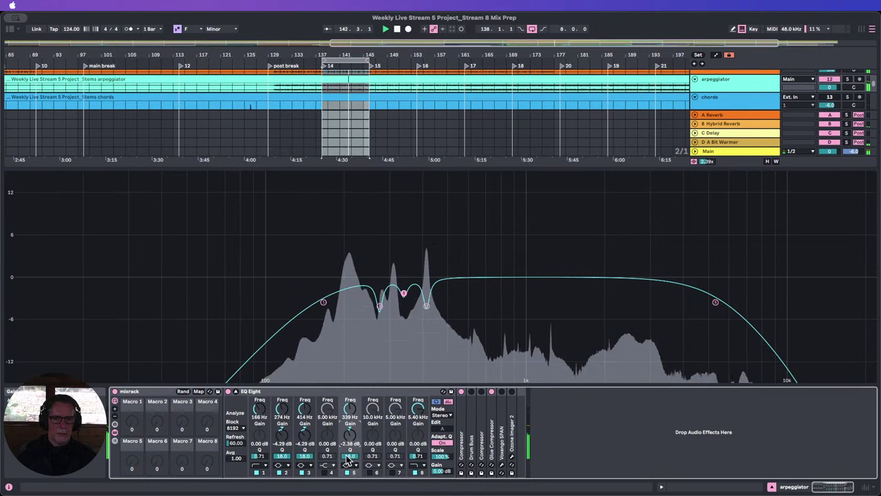
# Compare EQ Eight bands 3 and 2 off and on, setting band 3's gain to -3.33 dB and softening band 2's cut slightly.
pyautogui.click(301, 473)
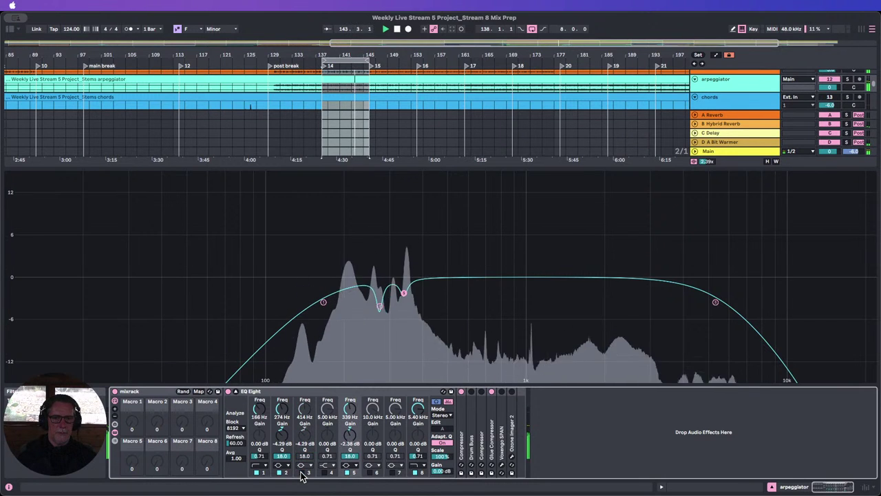
pyautogui.click(301, 474)
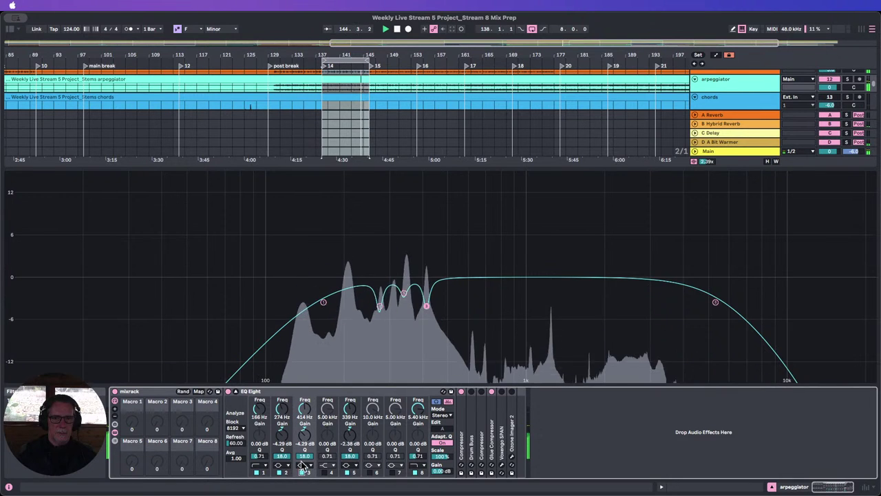
pyautogui.click(279, 472)
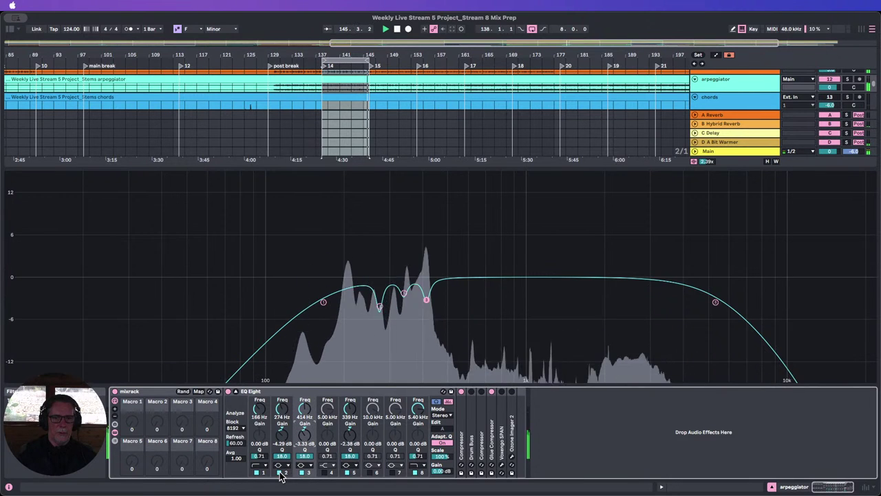
pyautogui.click(279, 472)
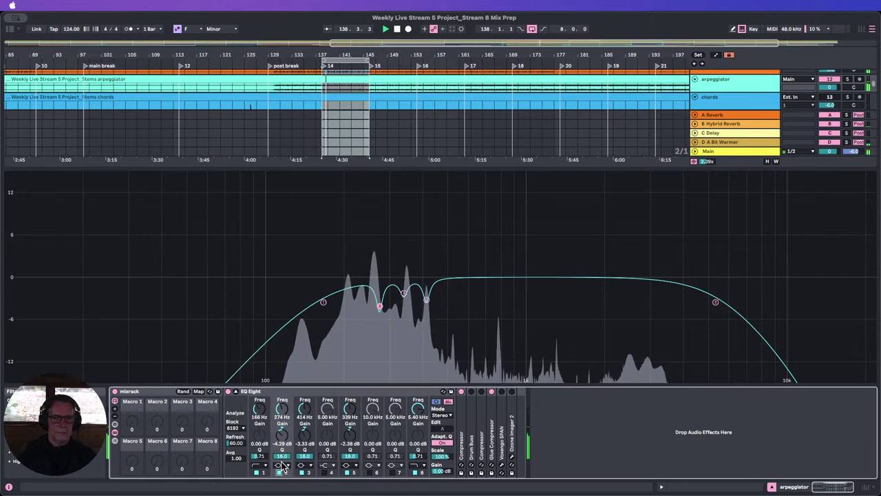
# Compare the arpeggiator stem with EQ Eight and the whole mixrack bypassed and active, and collapse EQ Eight.
pyautogui.click(229, 392)
pyautogui.click(228, 392)
pyautogui.click(236, 392)
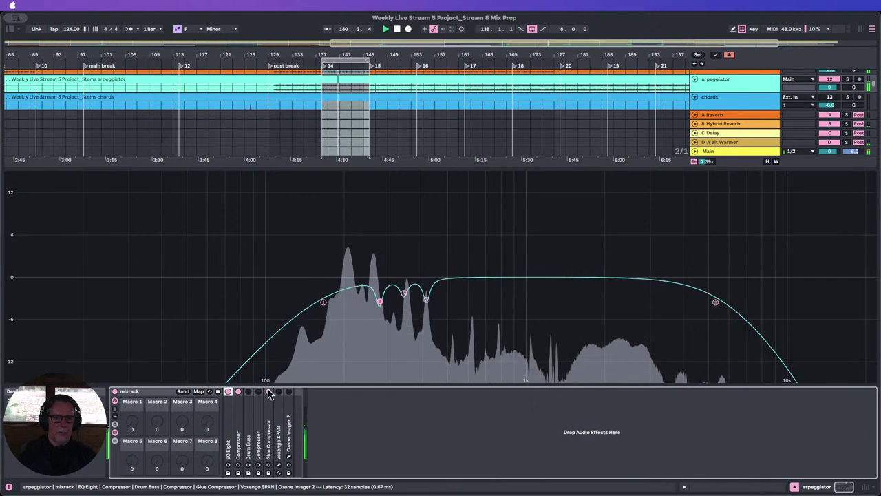
pyautogui.click(115, 391)
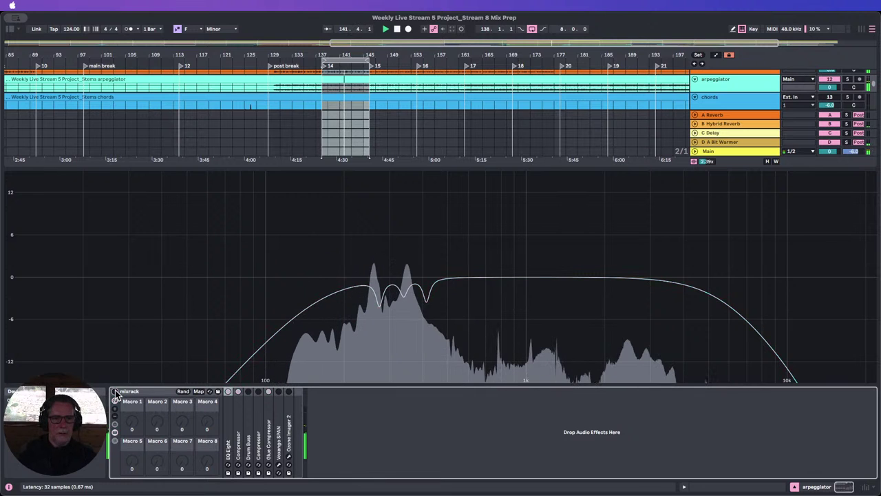
pyautogui.click(115, 391)
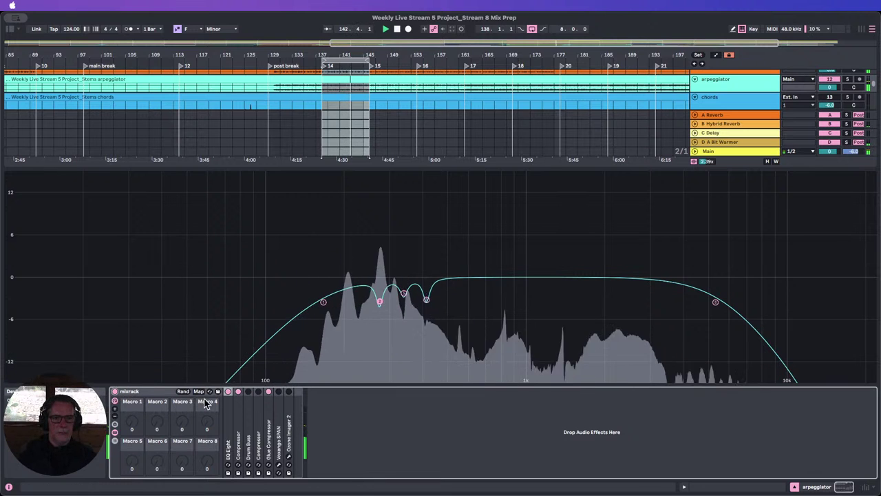
pyautogui.click(229, 392)
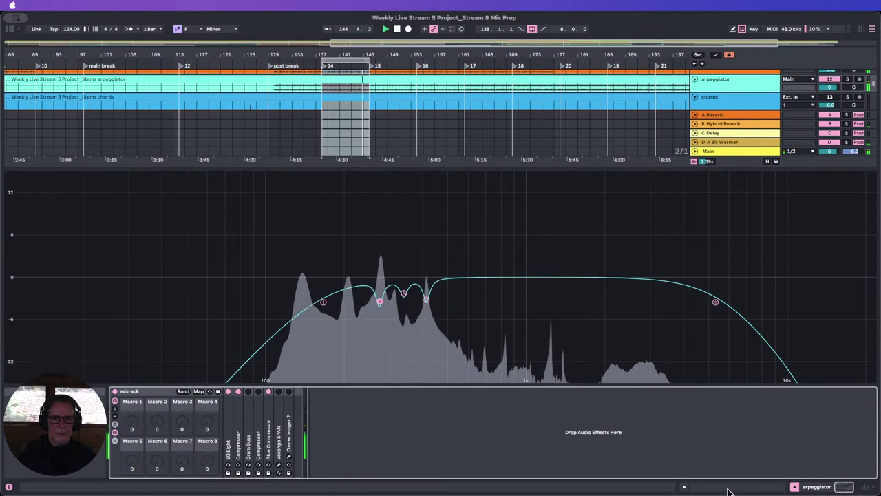
# Hide the arpeggiator stem's device chain and fit the arrangement's track heights so the enlarged chords stem shrinks.
pyautogui.click(794, 487)
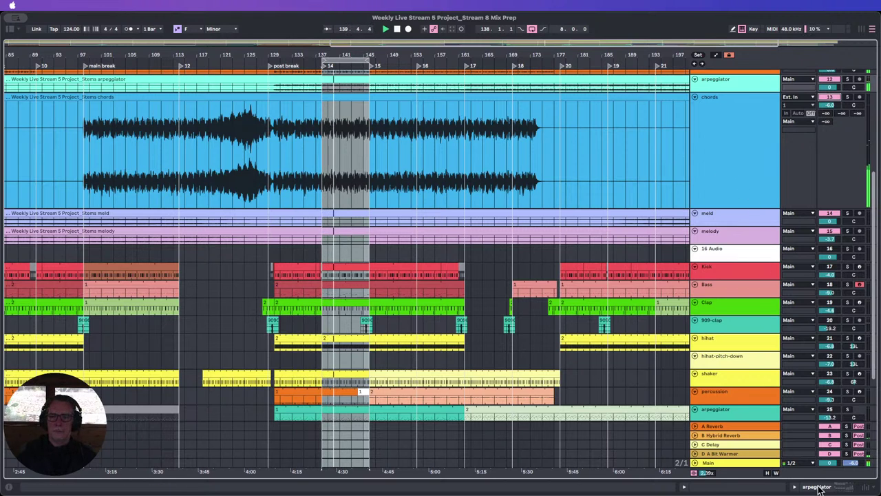
pyautogui.click(768, 473)
pyautogui.scroll(3, 634, 266)
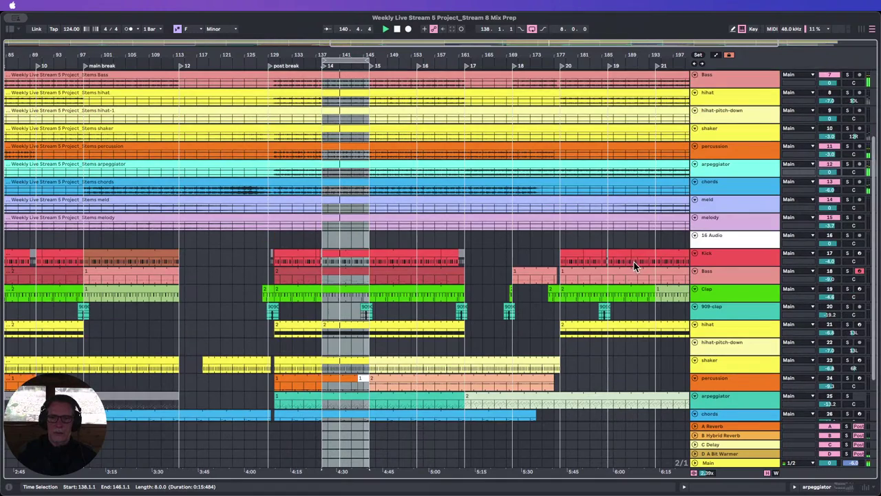
pyautogui.scroll(-4, 635, 266)
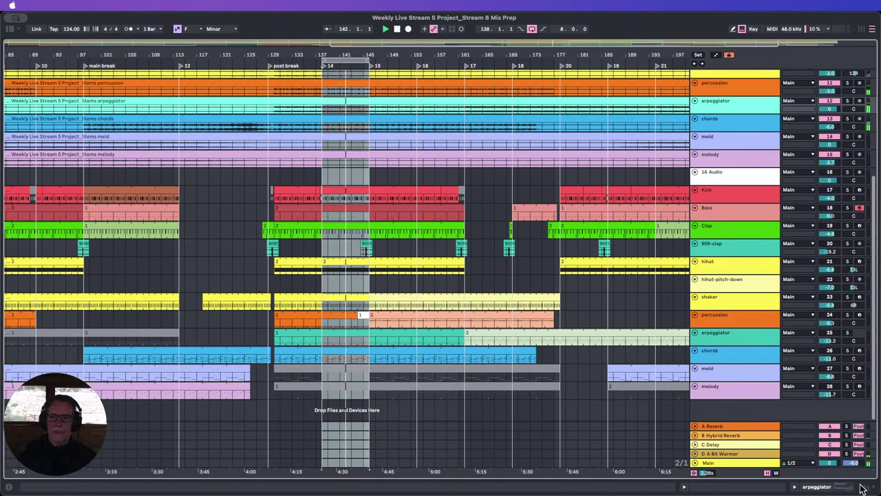
# Show the mixer and raise the chords stem's sends to A Bit Warmer and Hybrid Reverb.
pyautogui.click(866, 487)
pyautogui.moveTo(369, 478); pyautogui.dragTo(201, 479)
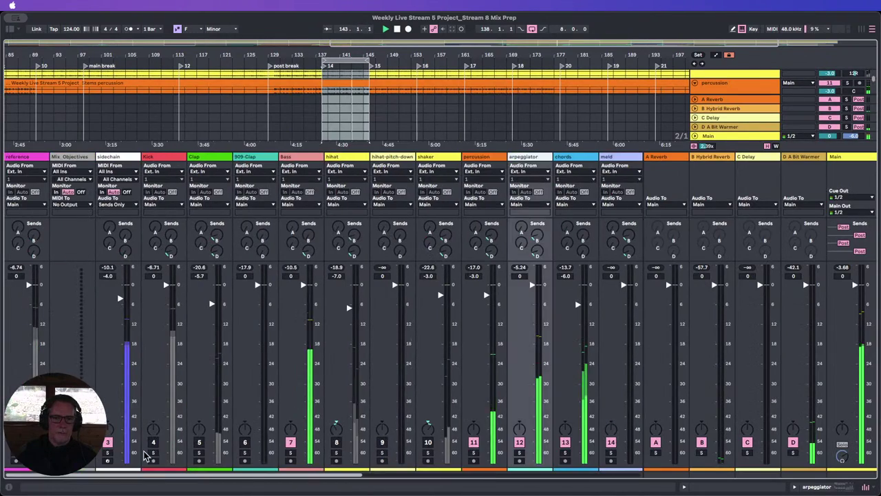
pyautogui.moveTo(582, 255); pyautogui.dragTo(582, 250)
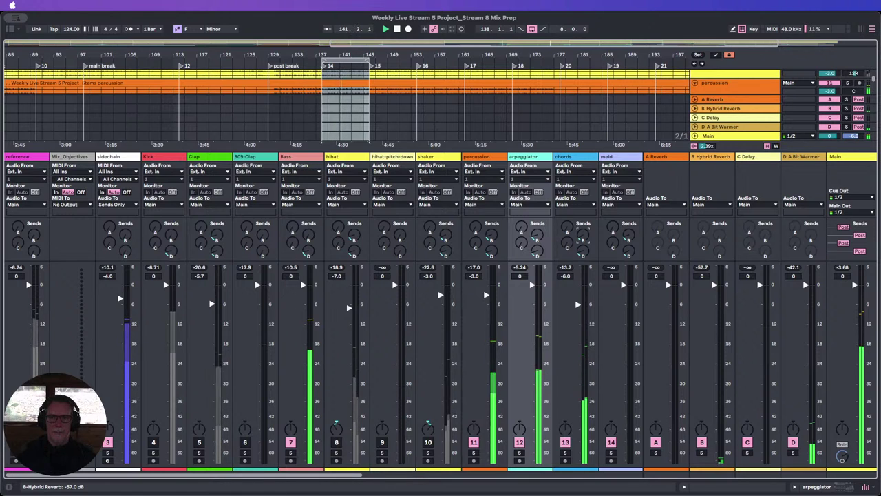
pyautogui.moveTo(583, 235); pyautogui.dragTo(584, 217)
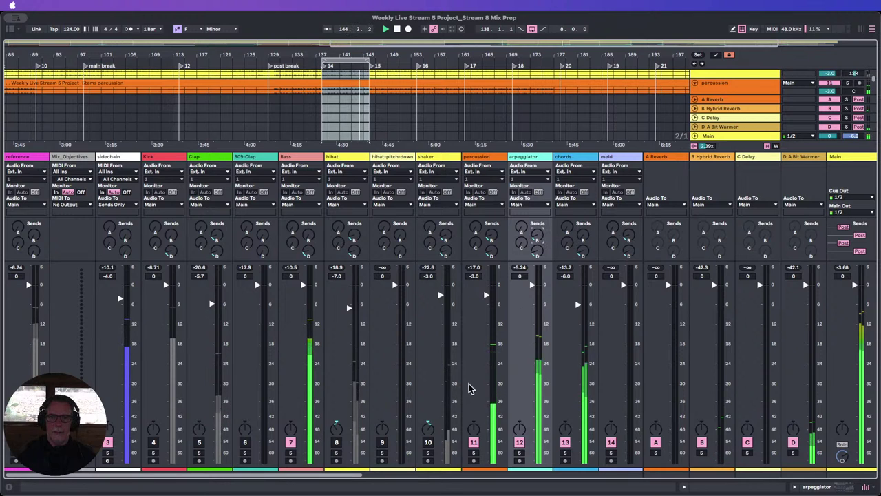
# Reactivate the shaker, hihat, Clap, 909-Clap, Kick and hihat-pitch-down stems, and set the chords stem's volume to about -5.6 dB.
pyautogui.click(429, 442)
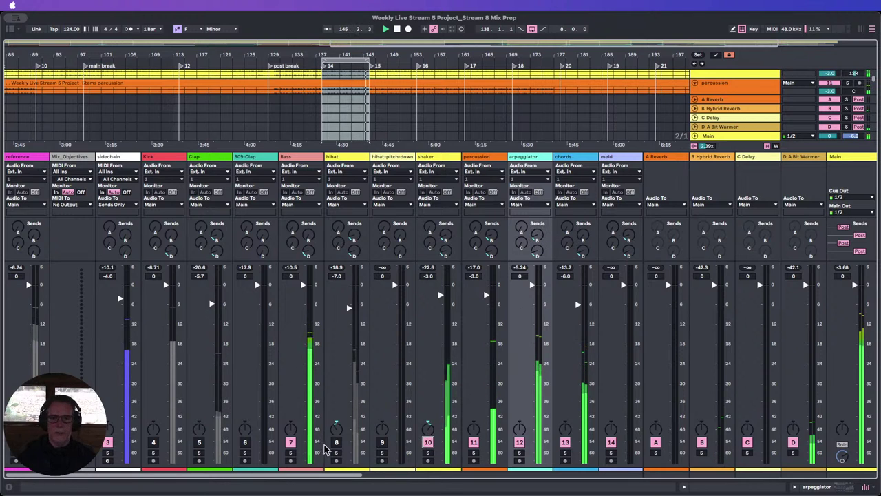
pyautogui.click(335, 443)
pyautogui.click(335, 442)
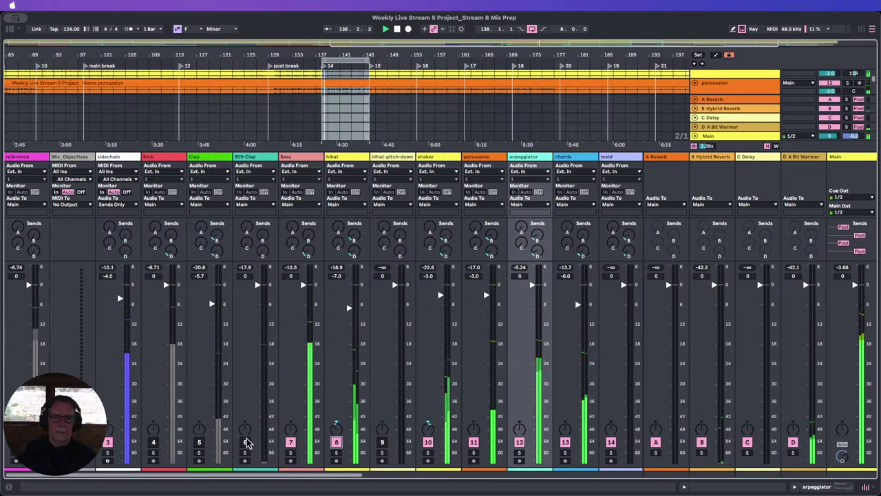
pyautogui.click(200, 443)
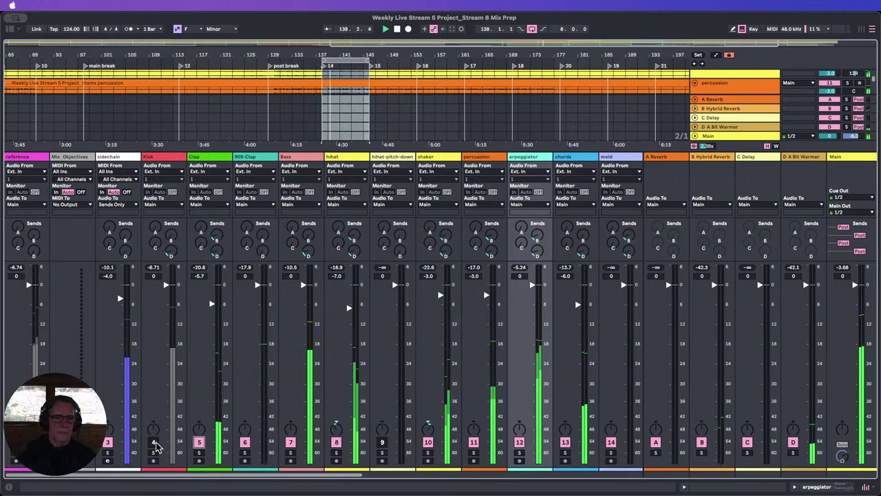
pyautogui.click(154, 442)
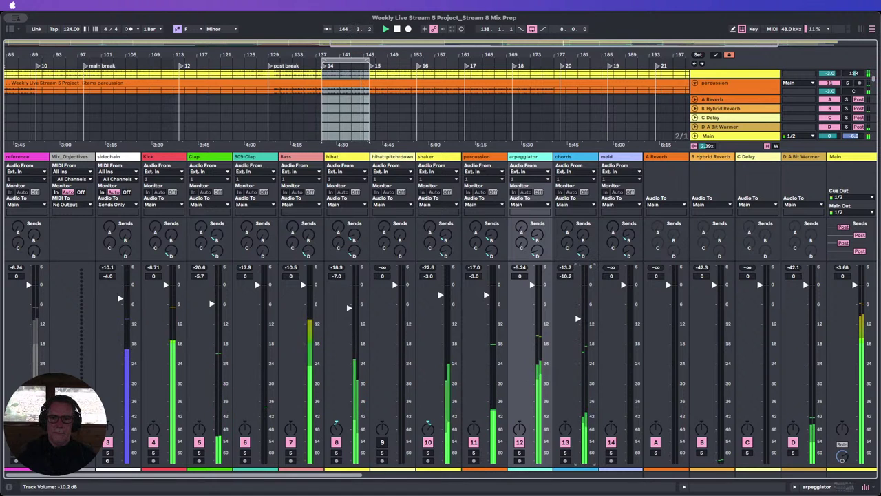
pyautogui.moveTo(578, 311); pyautogui.dragTo(577, 308)
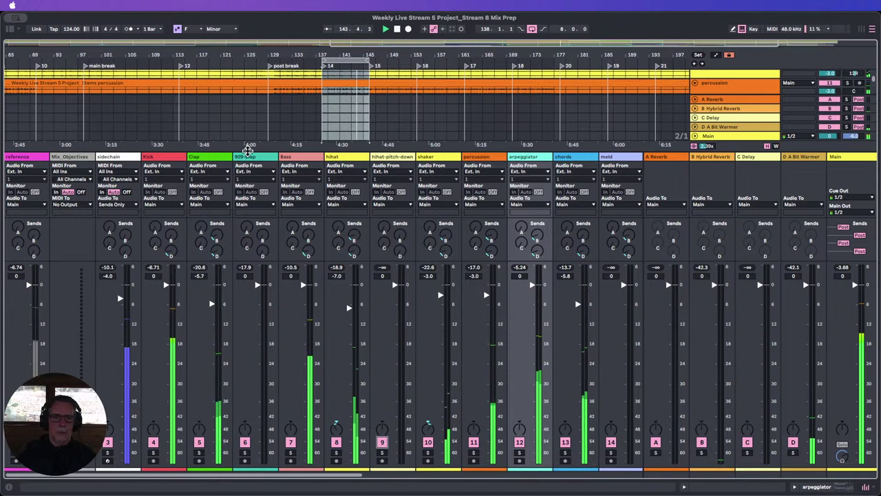
# Hide the mixer, stop playback and enlarge the hihat-pitch-down stem to examine where its sounds occur across the whole arrangement.
pyautogui.click(250, 160)
pyautogui.click(400, 158)
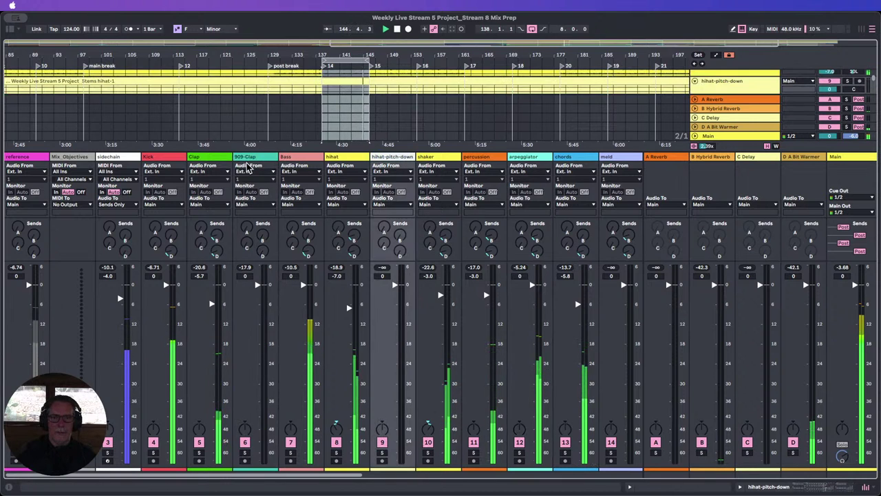
pyautogui.click(251, 159)
pyautogui.click(391, 158)
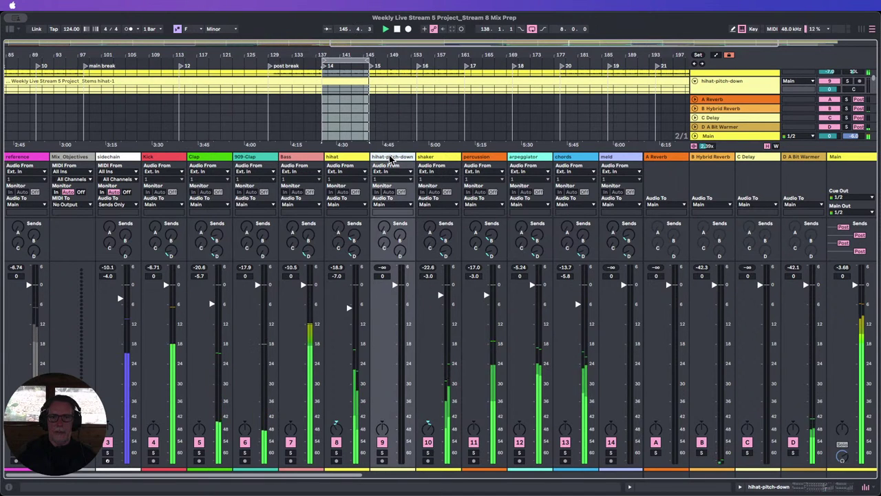
pyautogui.click(865, 488)
pyautogui.scroll(1, 424, 128)
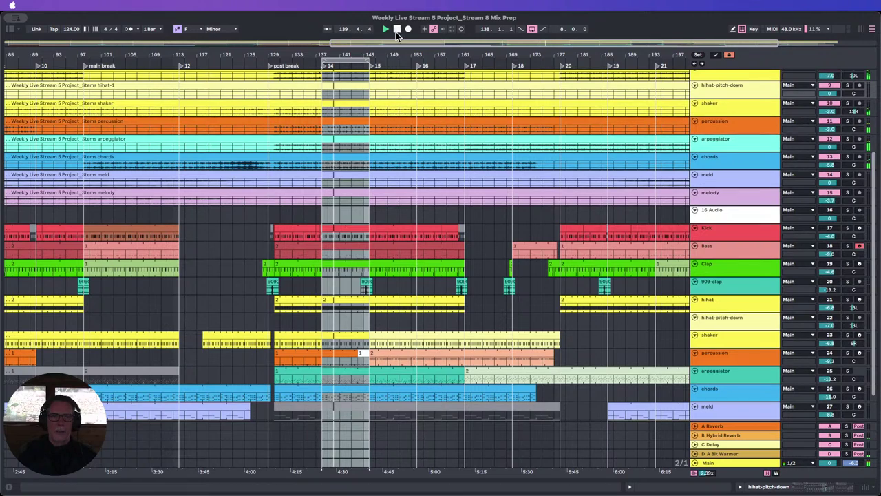
pyautogui.scroll(5, 387, 131)
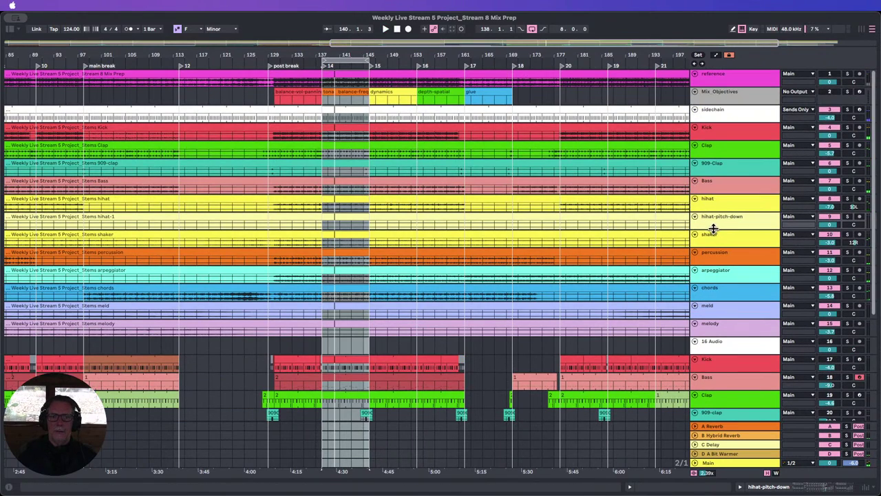
pyautogui.moveTo(713, 229); pyautogui.dragTo(713, 269)
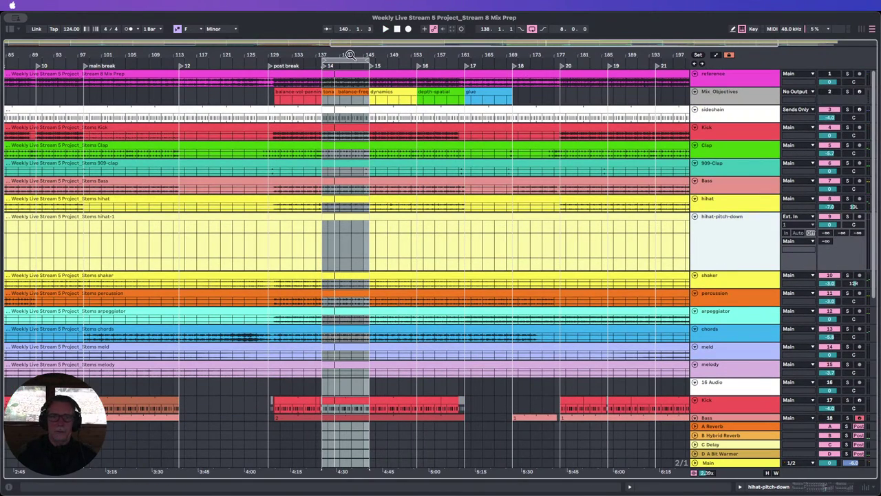
pyautogui.moveTo(351, 55); pyautogui.dragTo(351, 33)
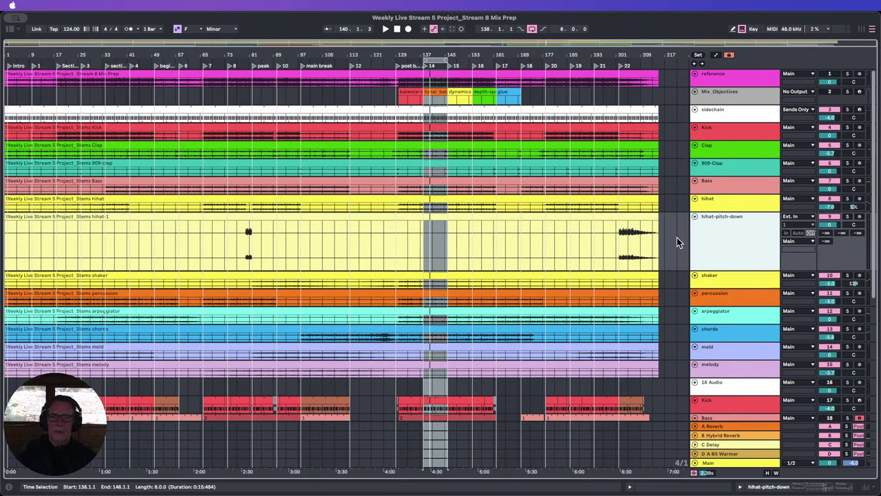
# Check the hihat stem's device chain, hide it again and restore the compact track heights.
pyautogui.click(722, 204)
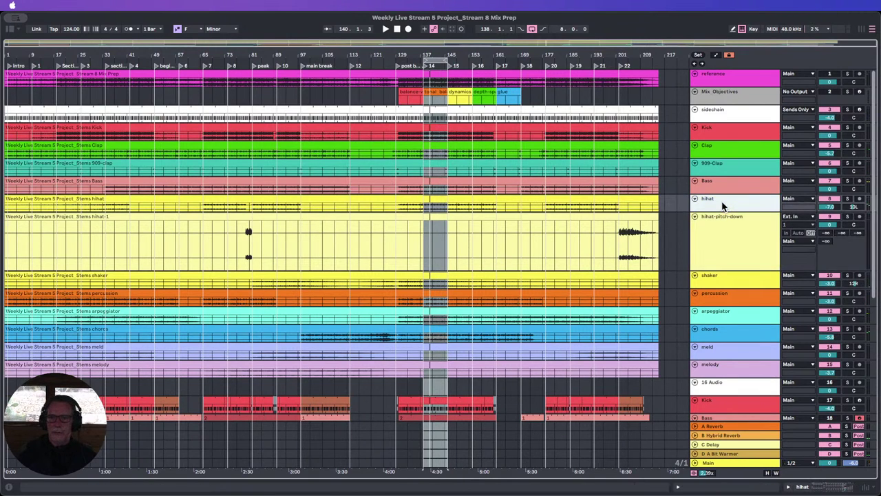
pyautogui.doubleClick(722, 205)
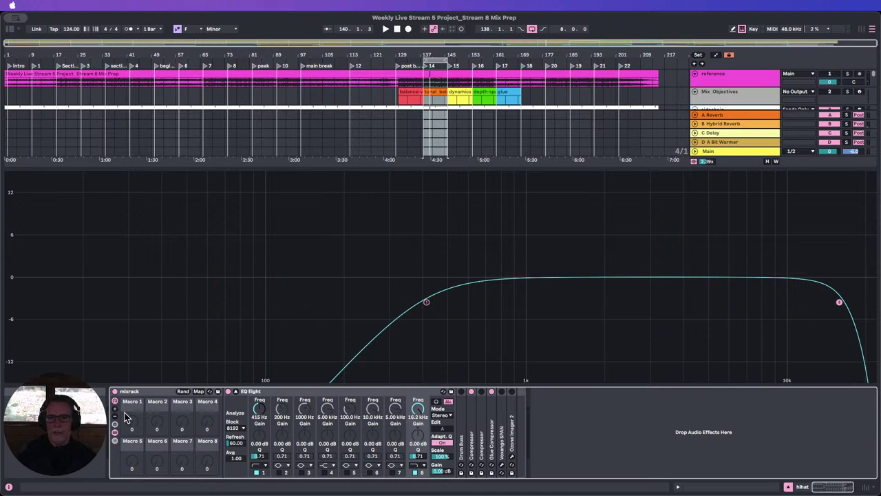
pyautogui.click(787, 487)
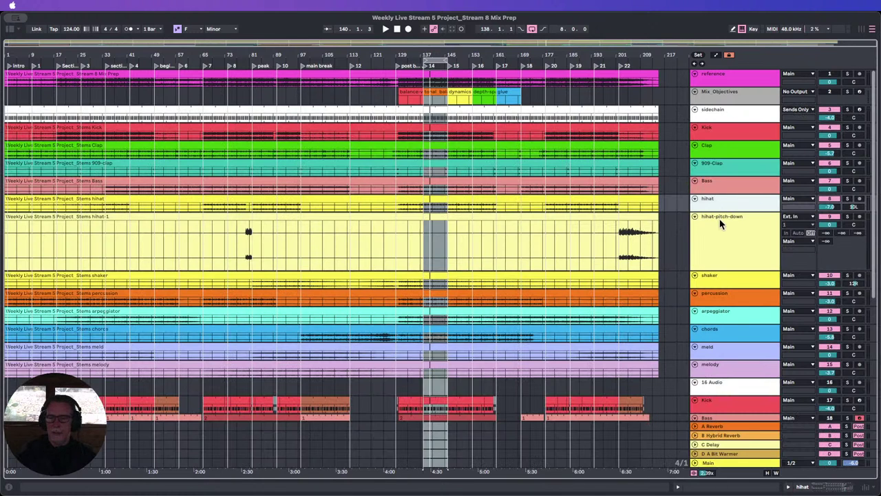
pyautogui.click(769, 474)
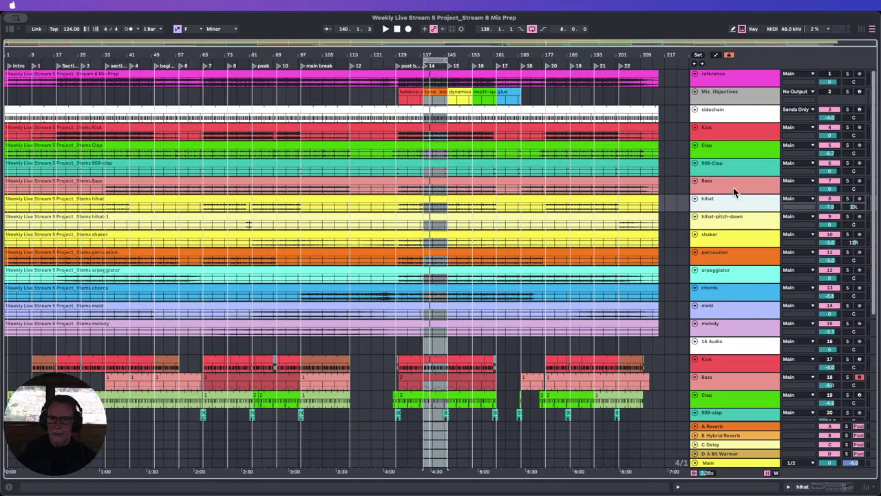
# Enlarge the 909-Clap stem to examine where its hits fall in the arrangement, and shrink it back.
pyautogui.moveTo(730, 175); pyautogui.dragTo(734, 248)
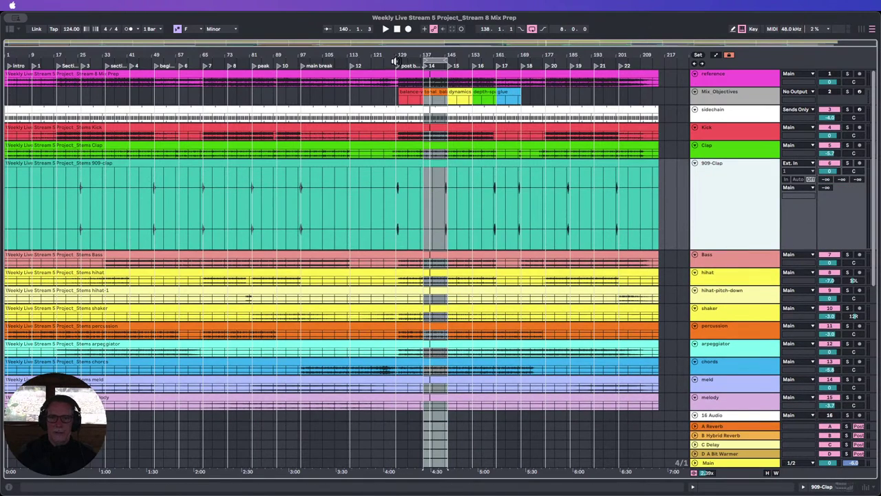
pyautogui.moveTo(396, 56)
pyautogui.mouseDown()
pyautogui.moveTo(396, 138)
pyautogui.moveTo(396, 57)
pyautogui.mouseUp()
pyautogui.moveTo(723, 249); pyautogui.dragTo(719, 176)
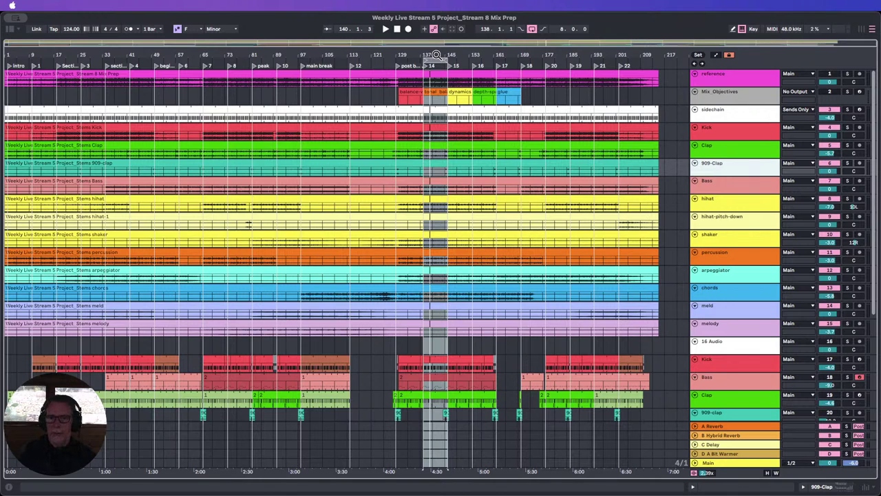
# Show the Main track's devices, set a 16-bar loop starting at bar 130 and start playback from there.
pyautogui.doubleClick(717, 464)
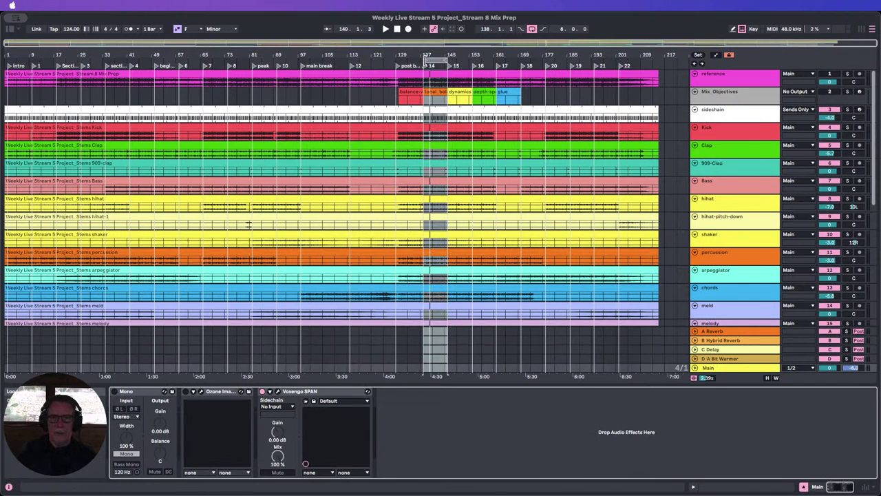
pyautogui.moveTo(427, 55)
pyautogui.mouseDown()
pyautogui.moveTo(397, 60)
pyautogui.moveTo(428, 56)
pyautogui.mouseUp()
pyautogui.moveTo(508, 59); pyautogui.dragTo(502, 56)
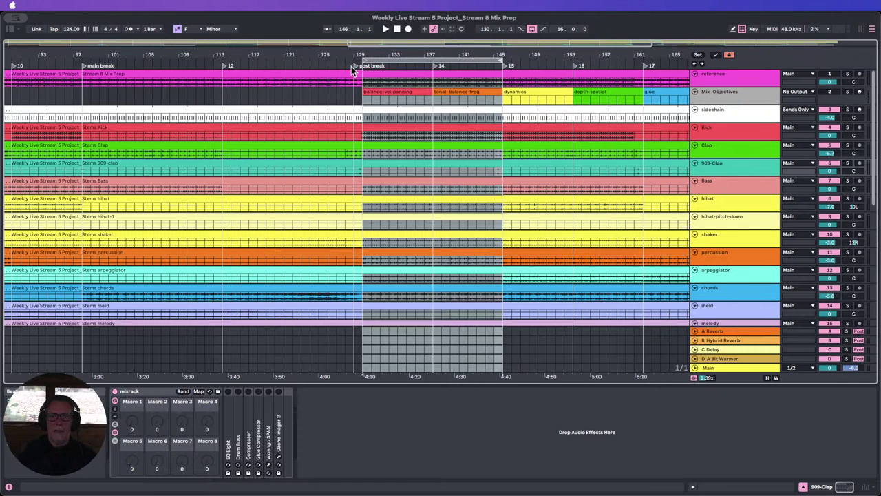
pyautogui.click(361, 83)
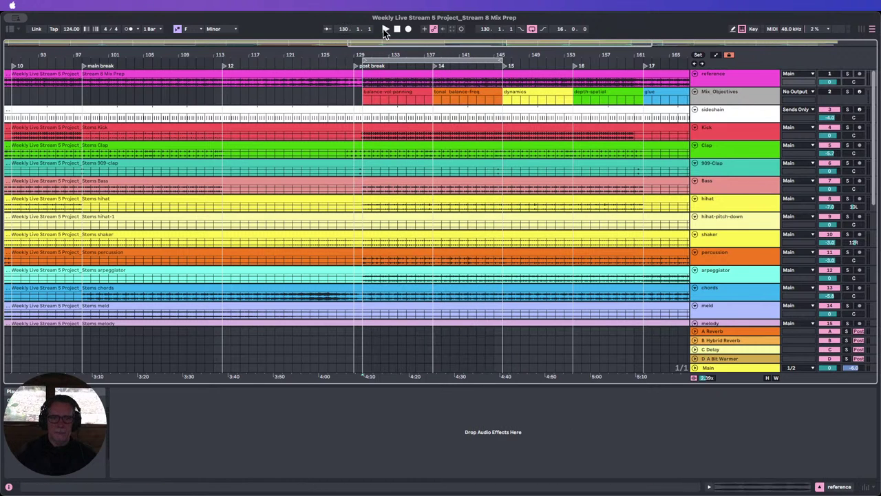
pyautogui.click(383, 31)
# Compare the full mix in mono and stereo by toggling the Mono device on the Main track.
pyautogui.click(721, 368)
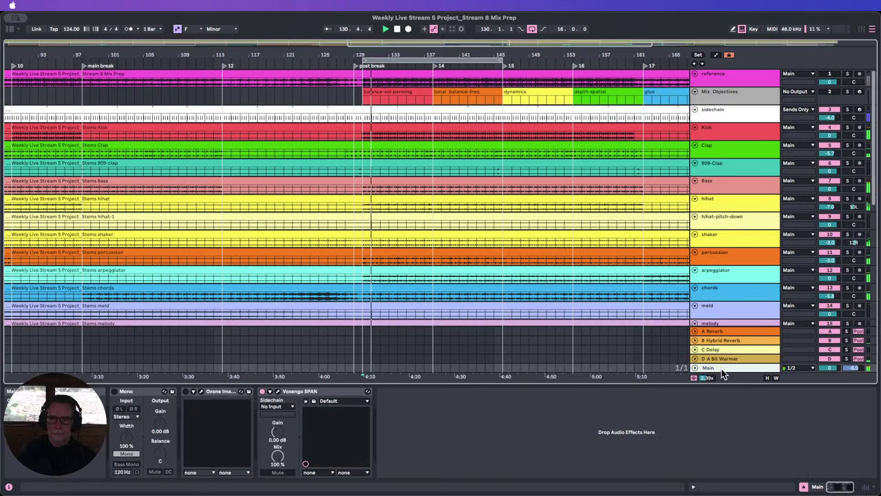
pyautogui.click(722, 369)
pyautogui.click(114, 392)
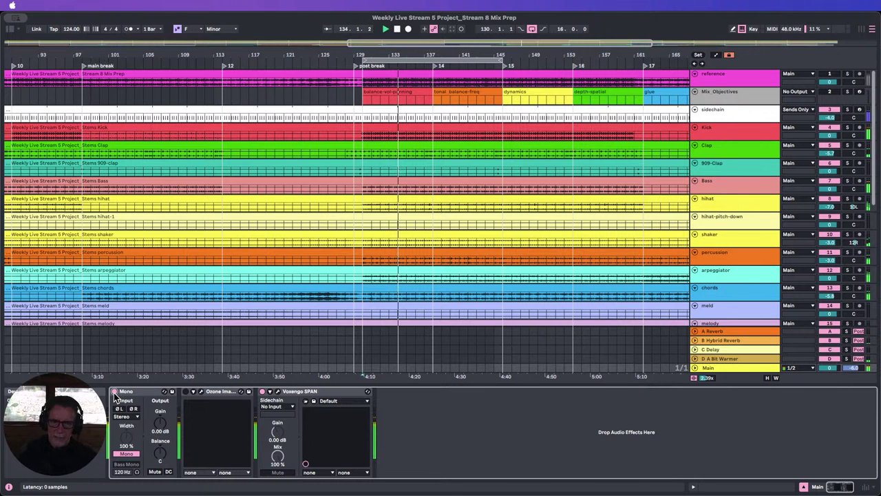
pyautogui.click(114, 391)
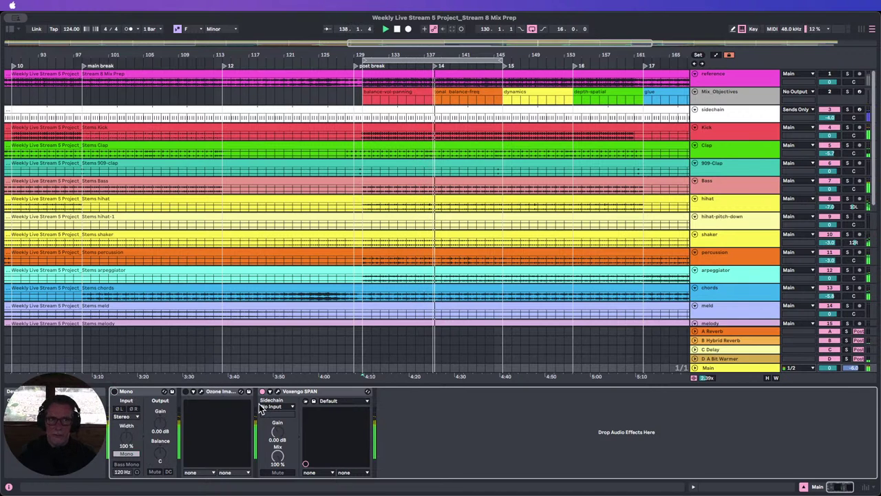
# Examine the mix's spectrum in an enlarged Voxengo SPAN and its stereo spread in Ozone Imager 2, closing each window.
pyautogui.click(277, 391)
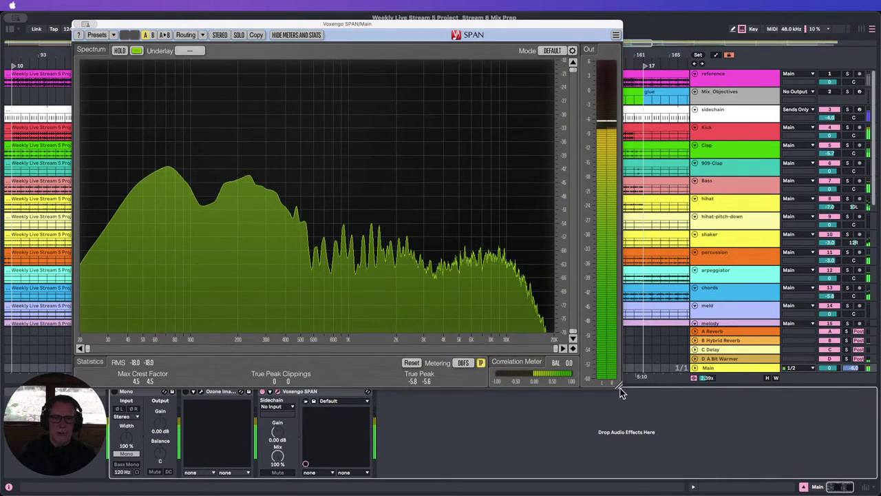
pyautogui.moveTo(620, 390); pyautogui.dragTo(794, 378)
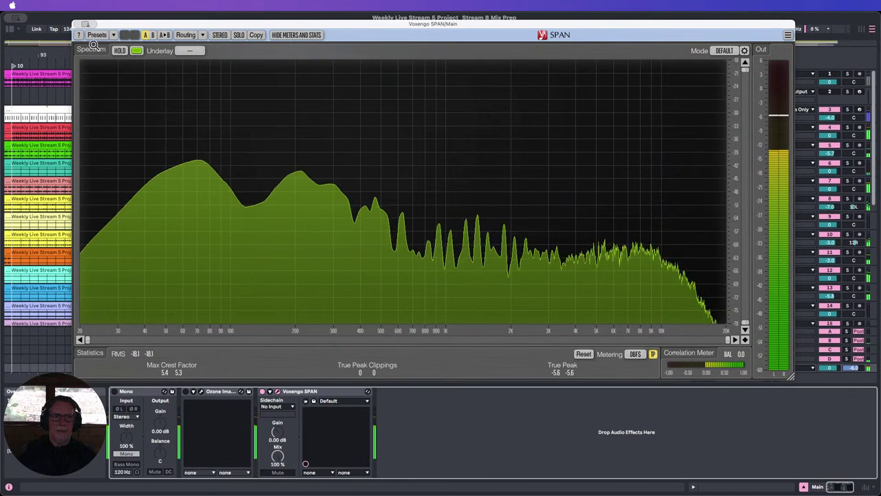
pyautogui.click(86, 23)
pyautogui.click(202, 391)
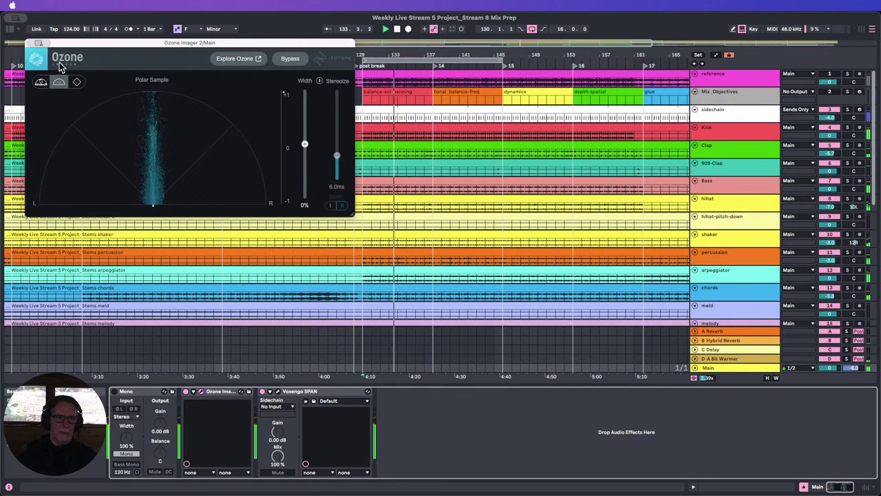
pyautogui.click(32, 44)
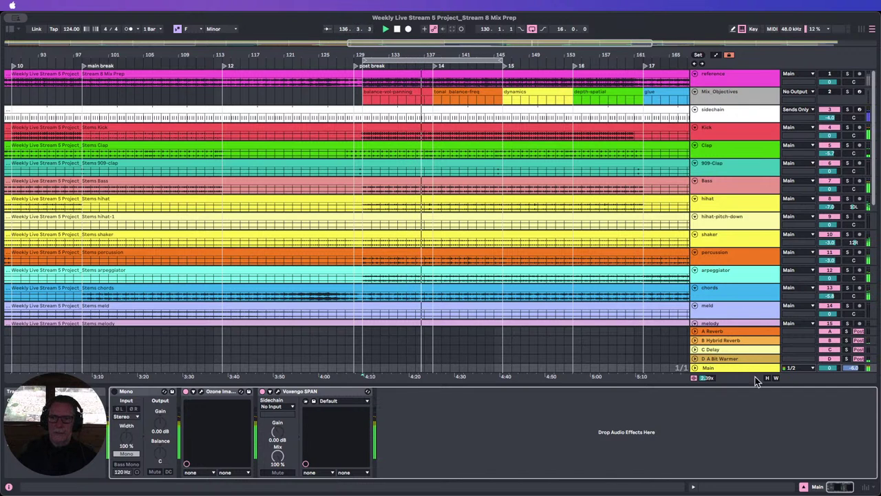
# Show the mixer and solo the reference track to compare its level with the mix on Main.
pyautogui.click(867, 486)
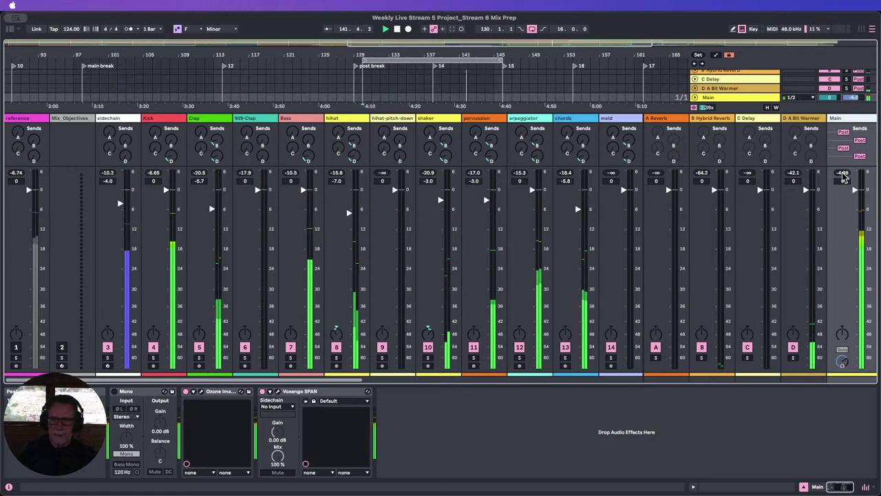
pyautogui.click(15, 357)
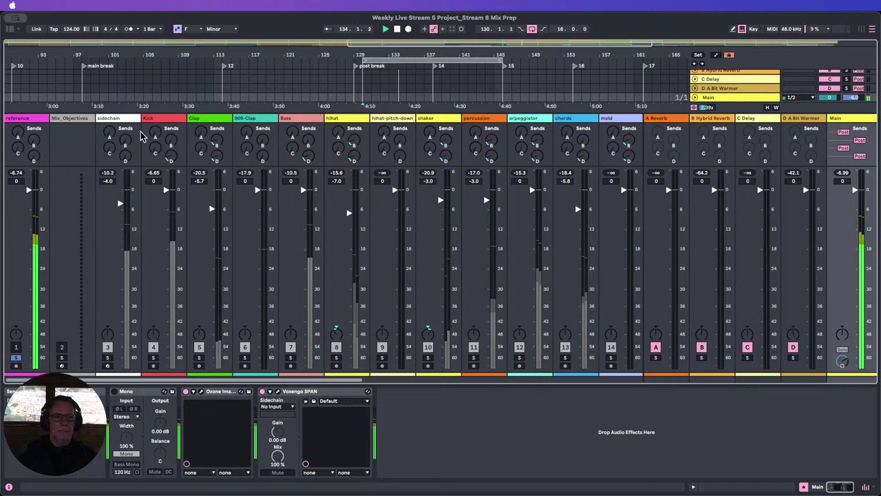
# Hide the device view, select the Kick through meld channels and lower the sidechain volume to -5.0 dB.
pyautogui.click(157, 119)
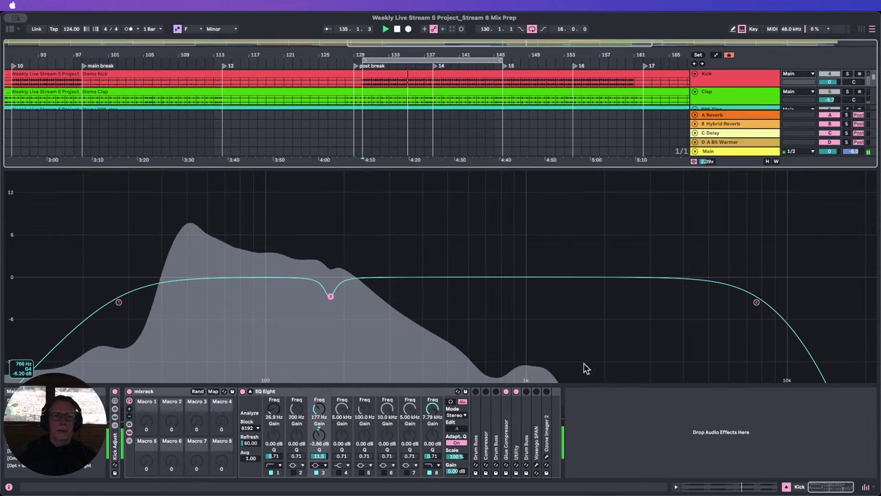
pyautogui.click(787, 487)
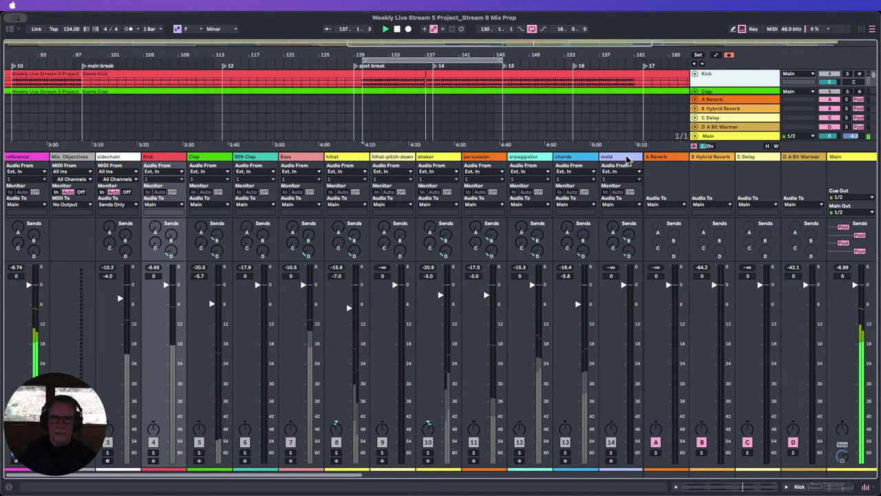
pyautogui.click(618, 158)
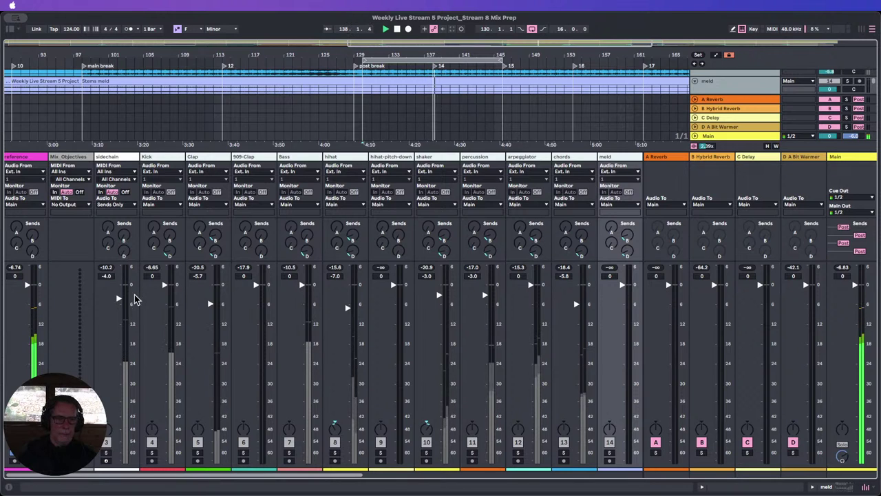
pyautogui.moveTo(119, 303); pyautogui.dragTo(119, 305)
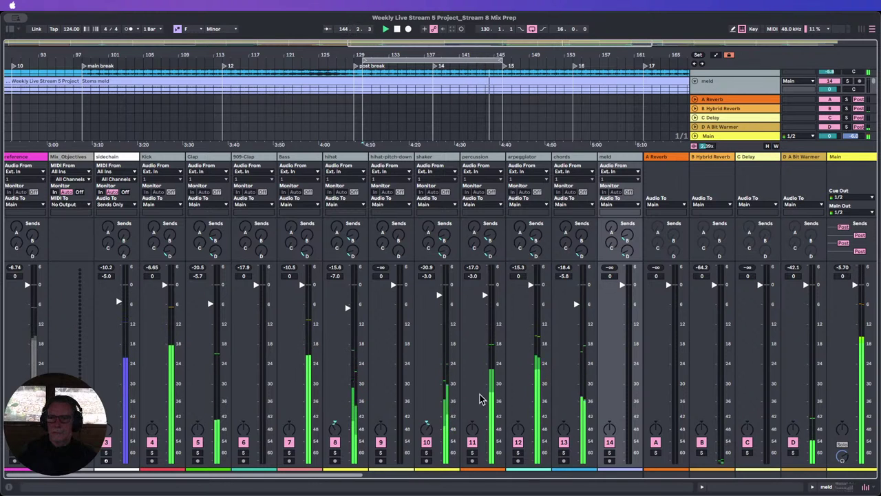
# With the reference soloed, select all channels from Kick through meld and lower their volumes together by 1 dB.
pyautogui.click(11, 451)
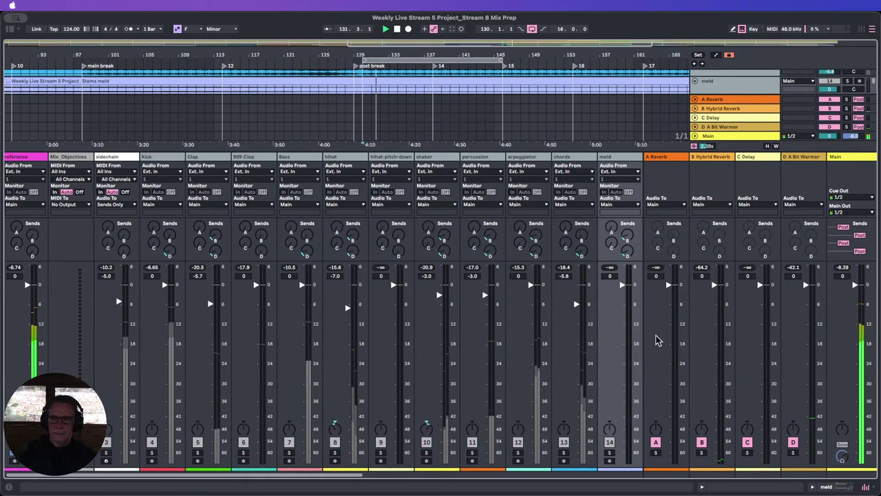
pyautogui.click(148, 157)
pyautogui.keyDown('shift'); pyautogui.click(195, 163); pyautogui.keyUp('shift')
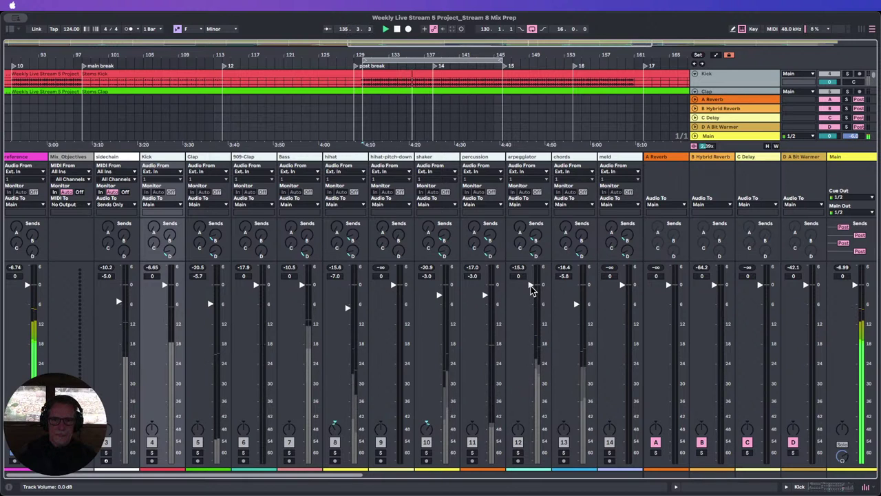
pyautogui.moveTo(531, 285); pyautogui.dragTo(531, 288)
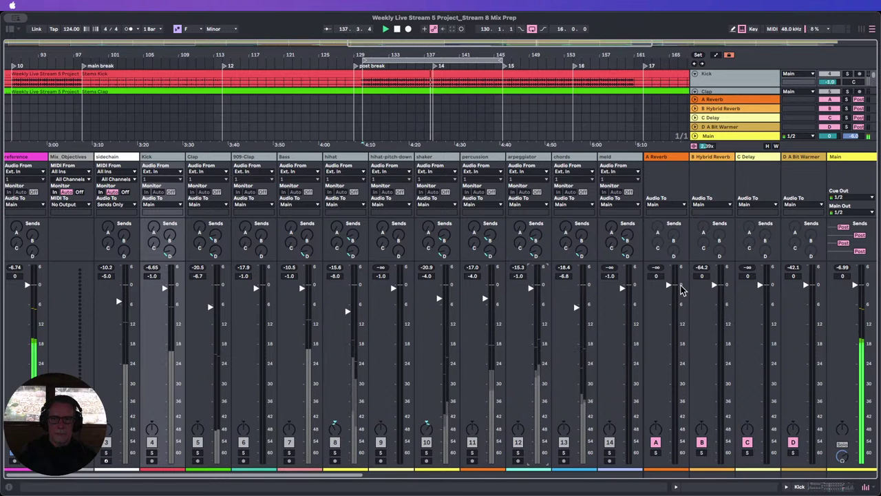
# Switch off the reference solo, reset Main's peak level and compare the mix with the reference again.
pyautogui.click(12, 455)
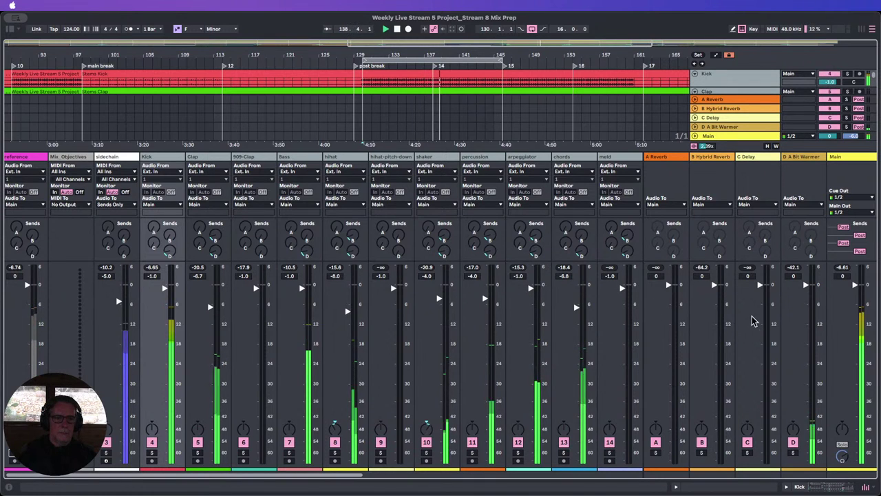
pyautogui.click(844, 268)
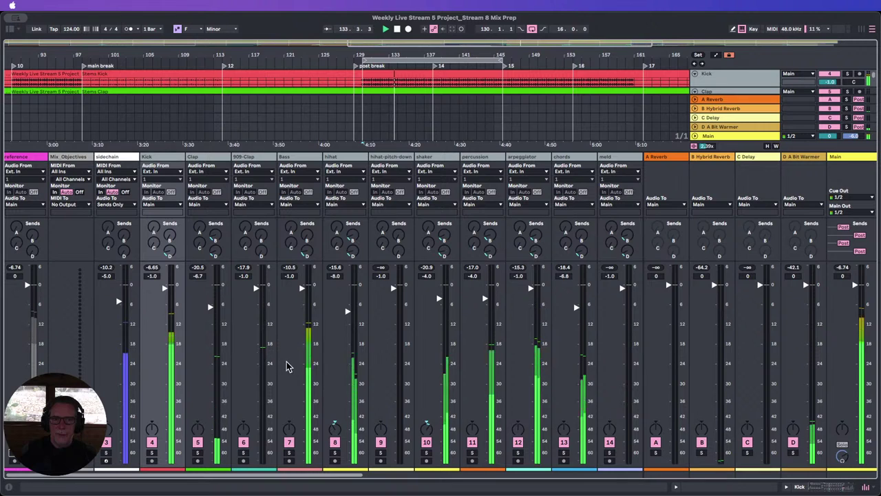
pyautogui.click(11, 456)
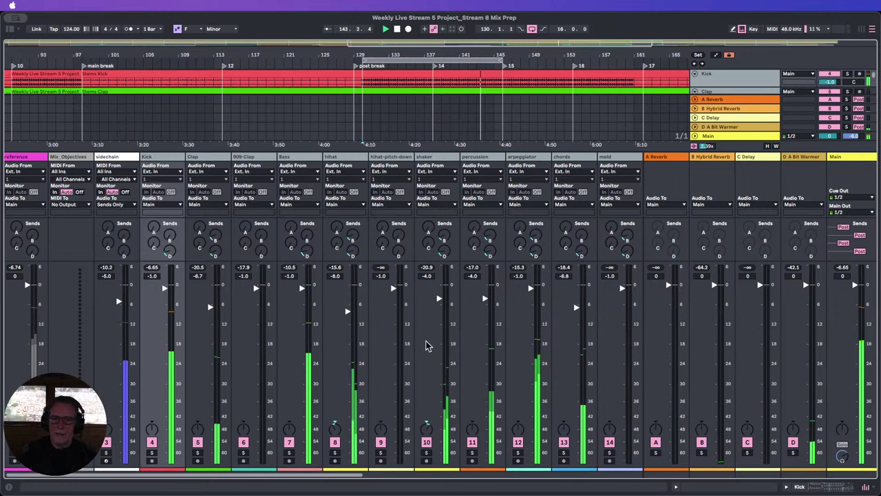
# Try to raise the hihat, hihat-pitch-down and shaker volumes together by about 1.3 dB.
pyautogui.click(433, 159)
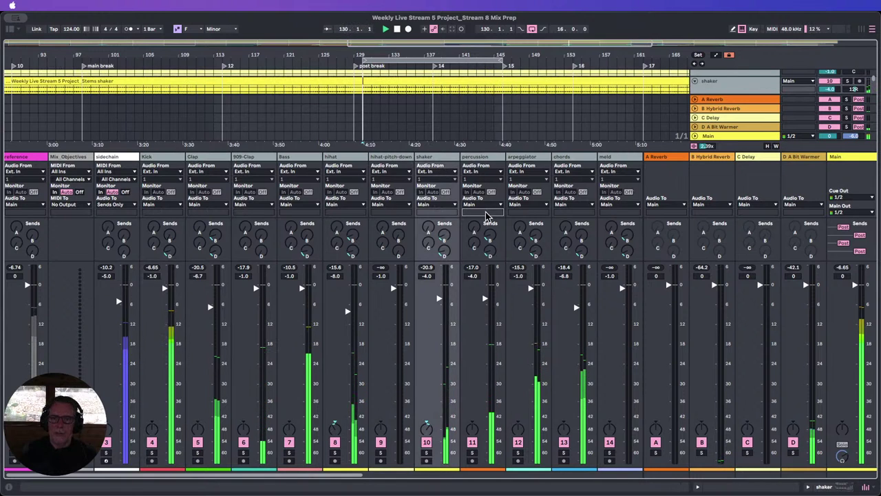
pyautogui.click(485, 158)
pyautogui.click(678, 159)
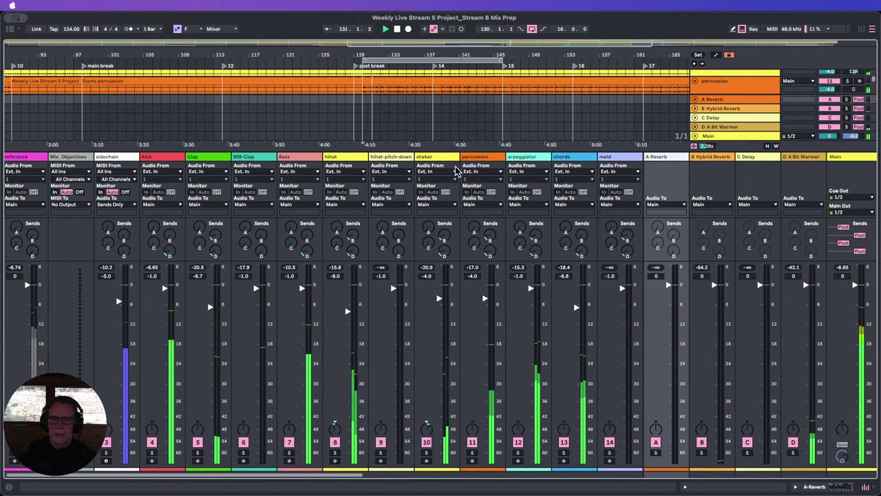
pyautogui.click(452, 159)
pyautogui.keyDown('shift'); pyautogui.click(337, 159); pyautogui.keyUp('shift')
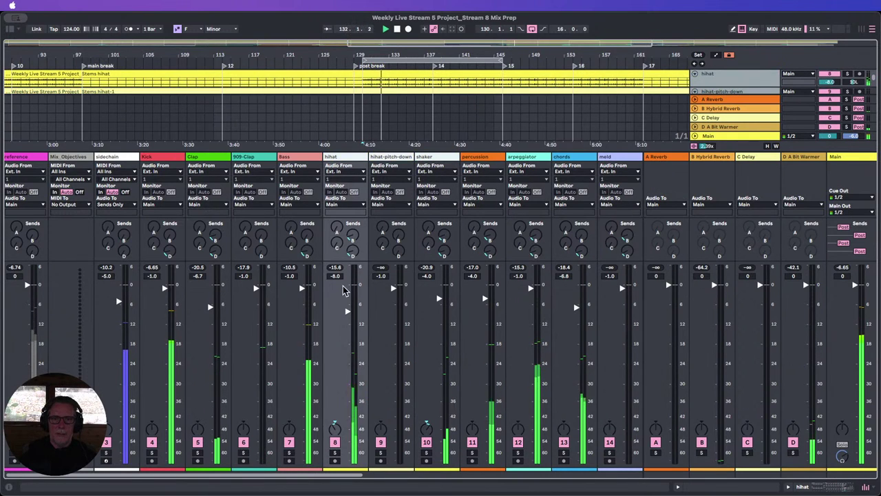
pyautogui.moveTo(348, 312); pyautogui.dragTo(348, 307)
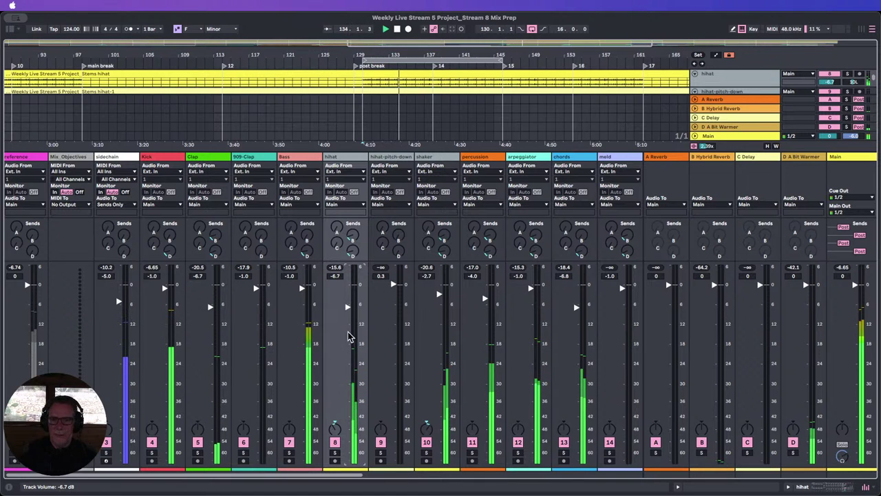
pyautogui.press('super+z')
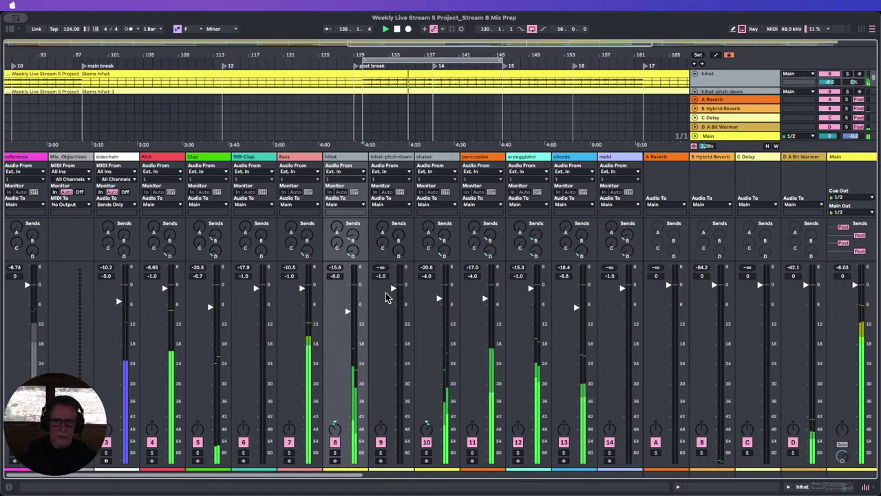
# Move the shaker track in front of hihat-pitch-down so it sits directly beside the hihat track.
pyautogui.click(389, 158)
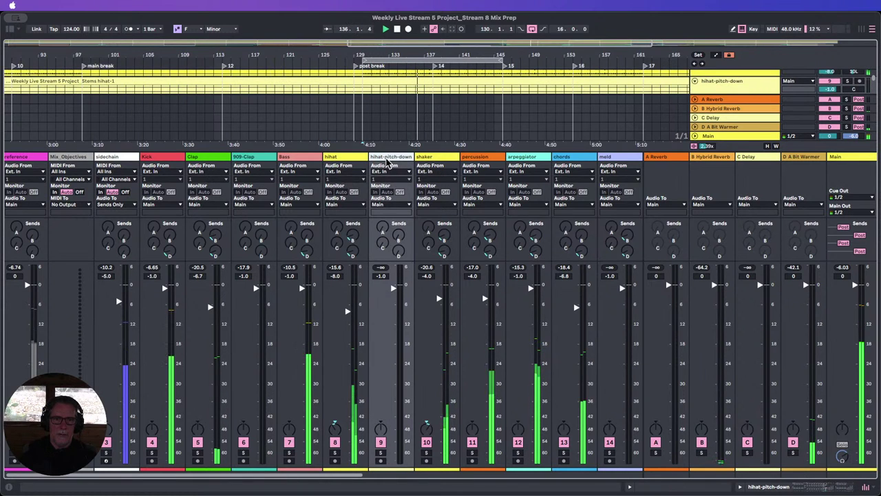
pyautogui.click(345, 159)
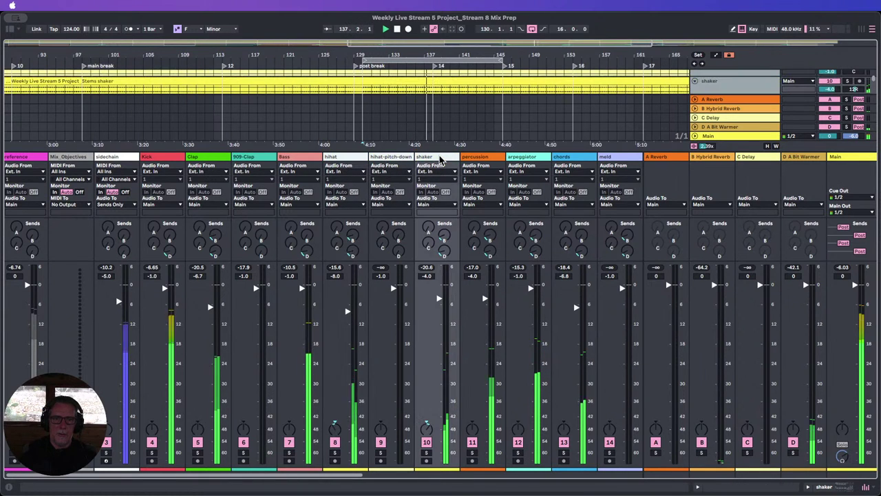
pyautogui.click(434, 160)
pyautogui.moveTo(434, 160); pyautogui.dragTo(353, 160)
# Select hihat and shaker and raise them together, to -5.0 dB for hihat and -1.0 dB for shaker.
pyautogui.click(353, 160)
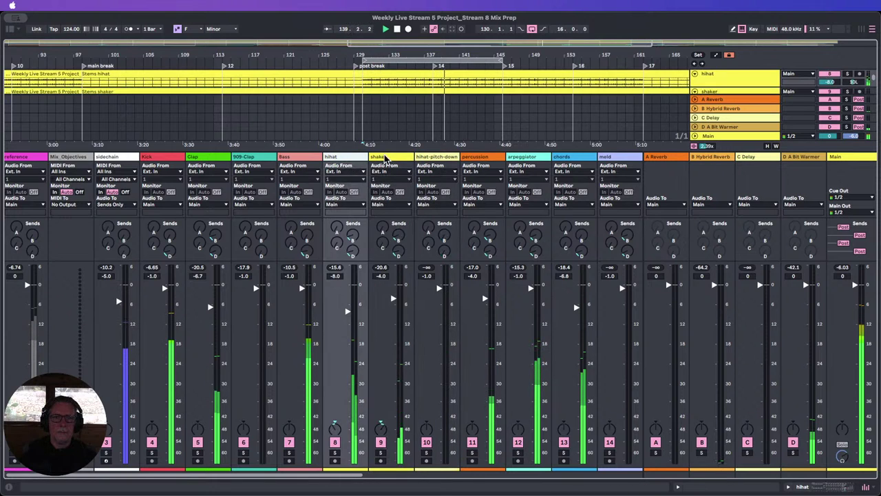
pyautogui.keyDown('shift'); pyautogui.click(386, 159); pyautogui.keyUp('shift')
pyautogui.moveTo(348, 311); pyautogui.dragTo(349, 305)
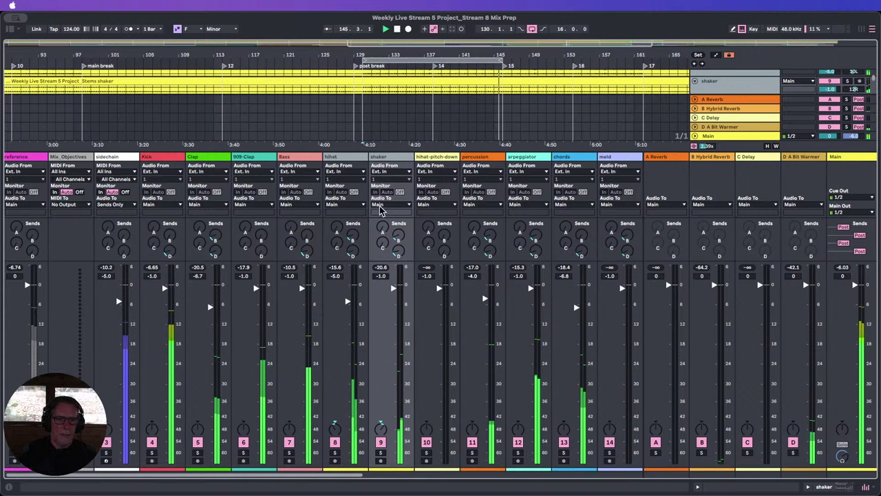
# Raise the Clap volume to -2.0 dB and the chords volume to -4.0 dB, and stop playback.
pyautogui.click(211, 157)
pyautogui.moveTo(210, 307); pyautogui.dragTo(210, 301)
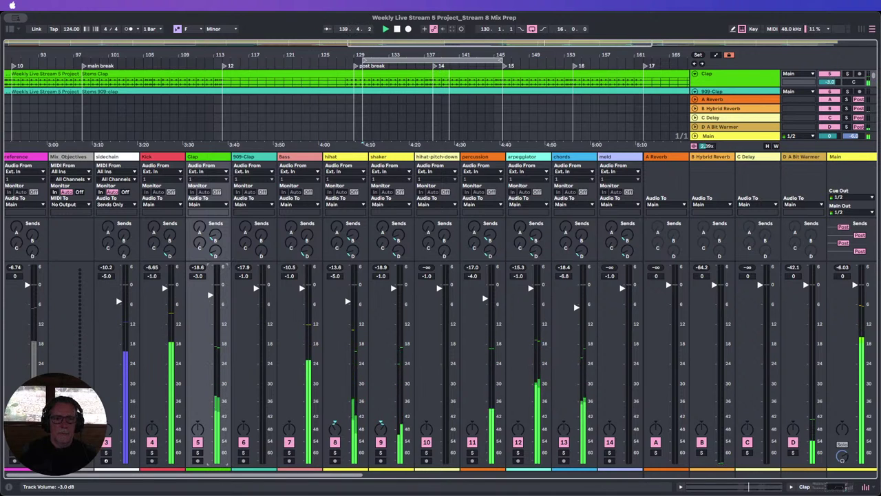
pyautogui.moveTo(210, 293); pyautogui.dragTo(210, 291)
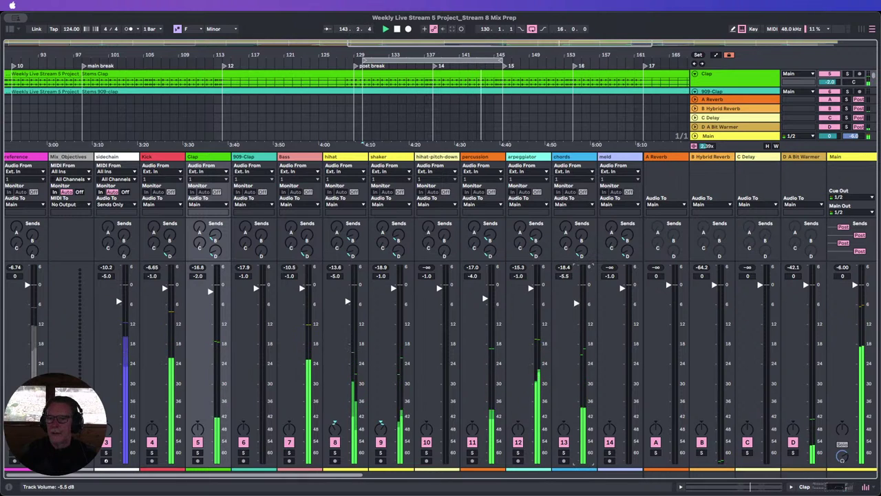
pyautogui.moveTo(576, 303); pyautogui.dragTo(576, 299)
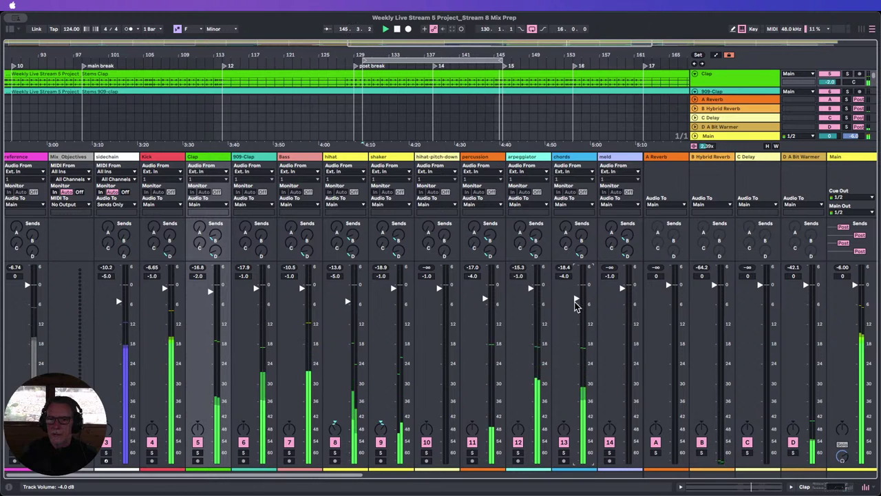
pyautogui.click(396, 30)
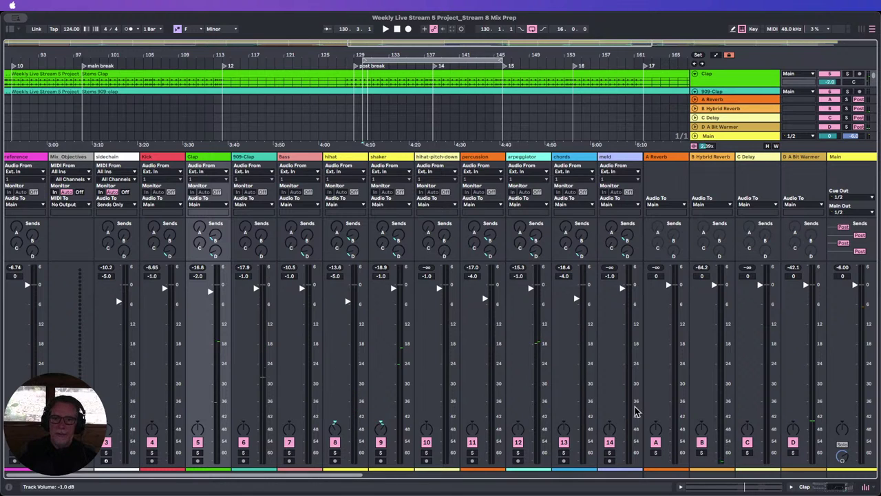
# Set the arrangement loop to the full 214-bar length of the reference clip.
pyautogui.click(867, 487)
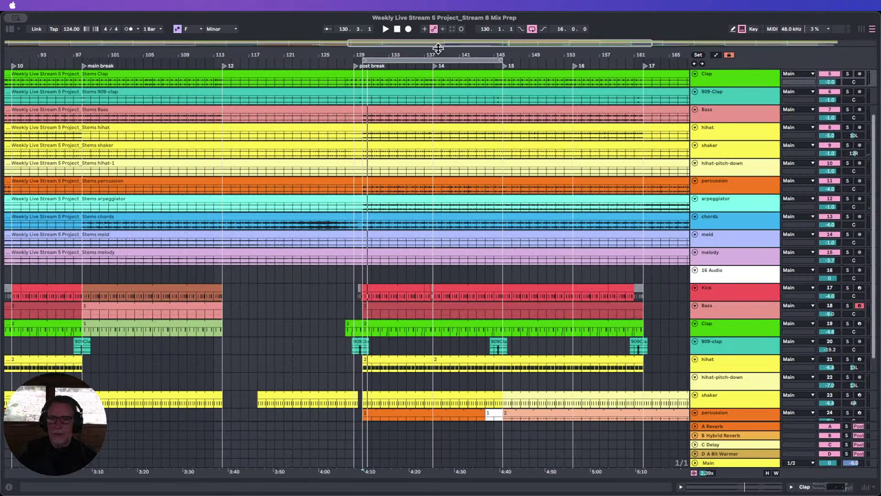
pyautogui.moveTo(438, 54); pyautogui.dragTo(438, 17)
pyautogui.scroll(3, 567, 233)
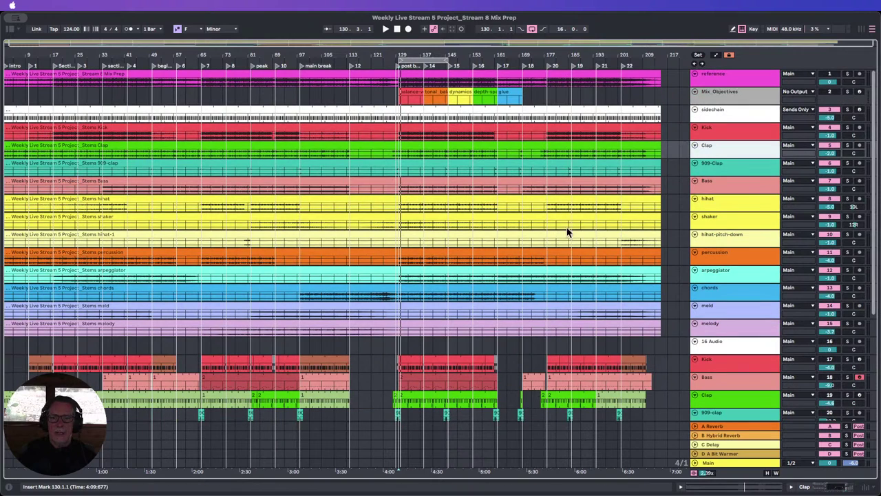
pyautogui.click(634, 75)
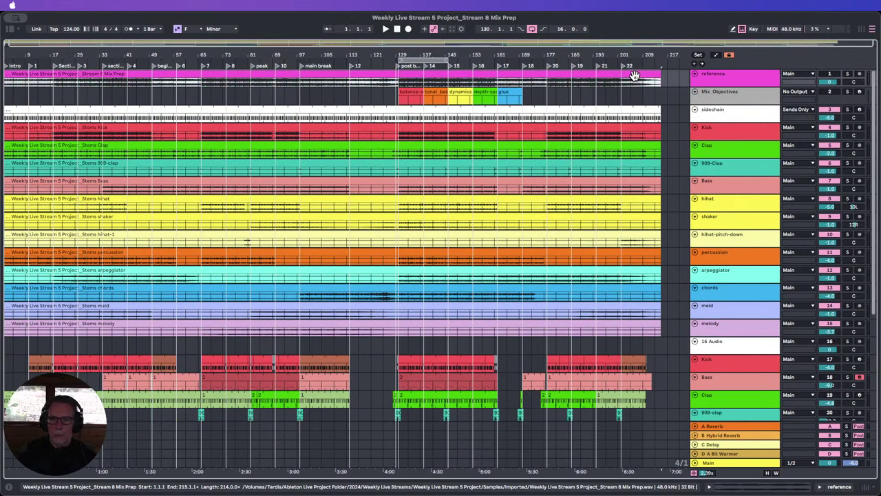
pyautogui.press('super+k')
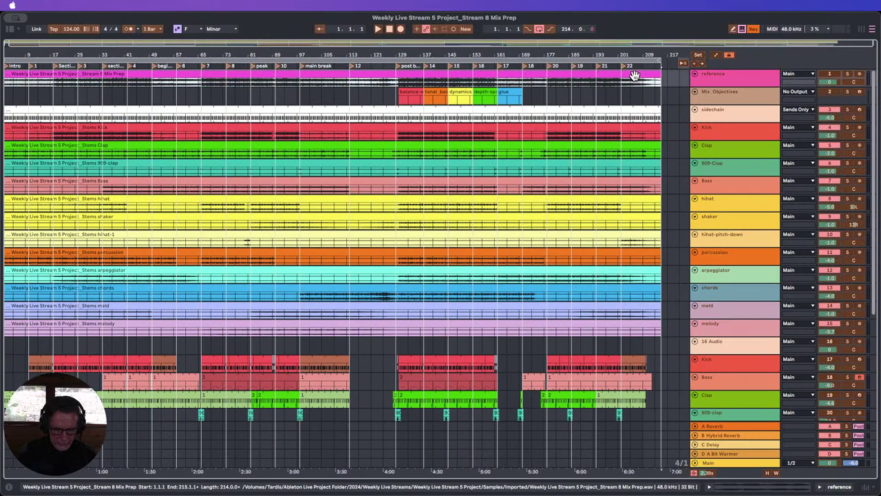
pyautogui.click(672, 81)
pyautogui.press('super+k')
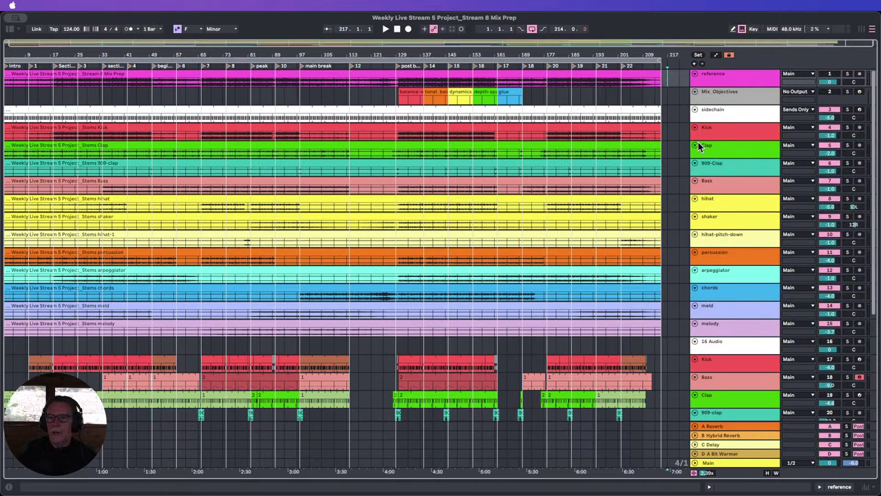
# Select all stem tracks from Kick to melody together and view their faders in the mixer.
pyautogui.click(733, 129)
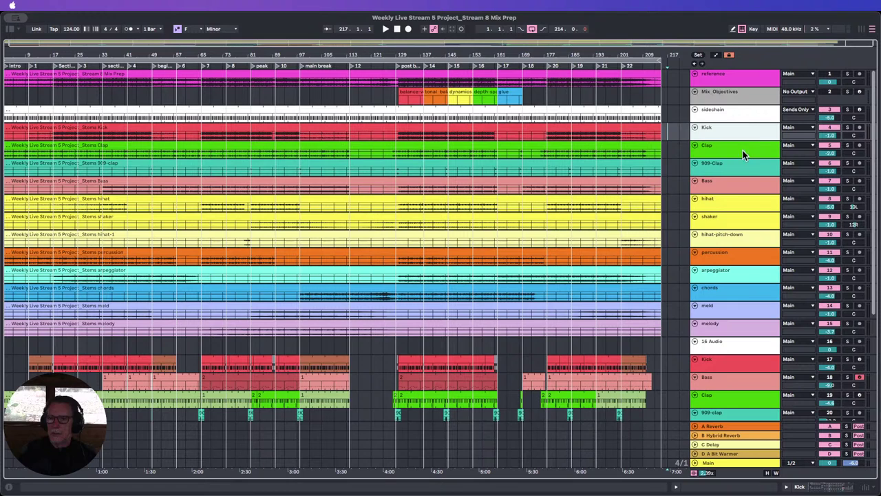
pyautogui.keyDown('shift'); pyautogui.click(732, 322); pyautogui.keyUp('shift')
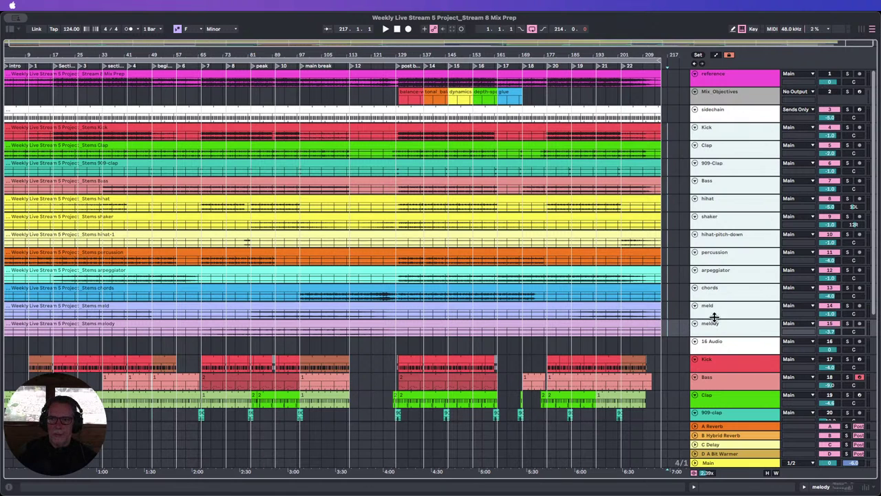
pyautogui.click(858, 489)
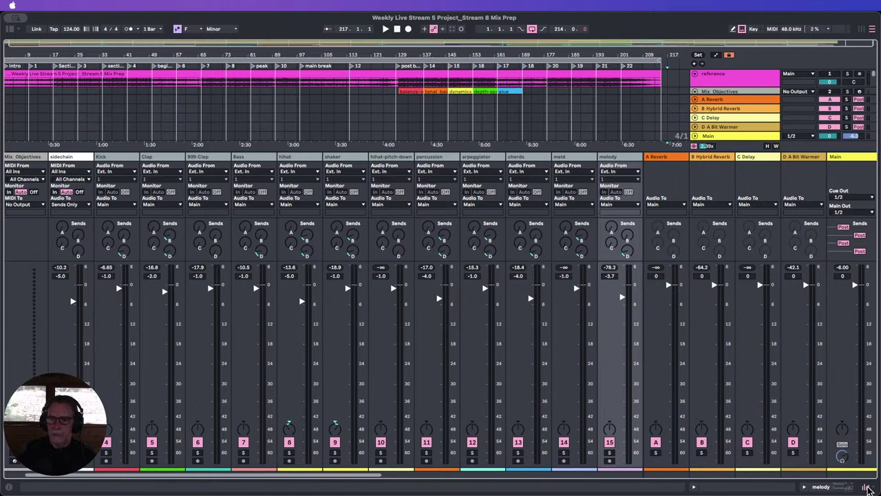
pyautogui.click(866, 488)
# Set the loop to the 16 bars spanned by the balance-vol-panning and tonal balance clips in Mix_Objectives.
pyautogui.moveTo(407, 52); pyautogui.dragTo(408, 51)
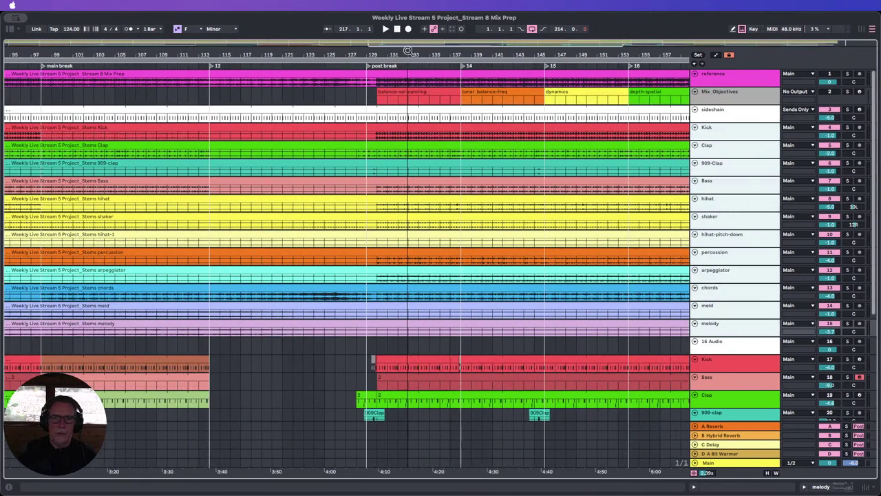
pyautogui.click(398, 93)
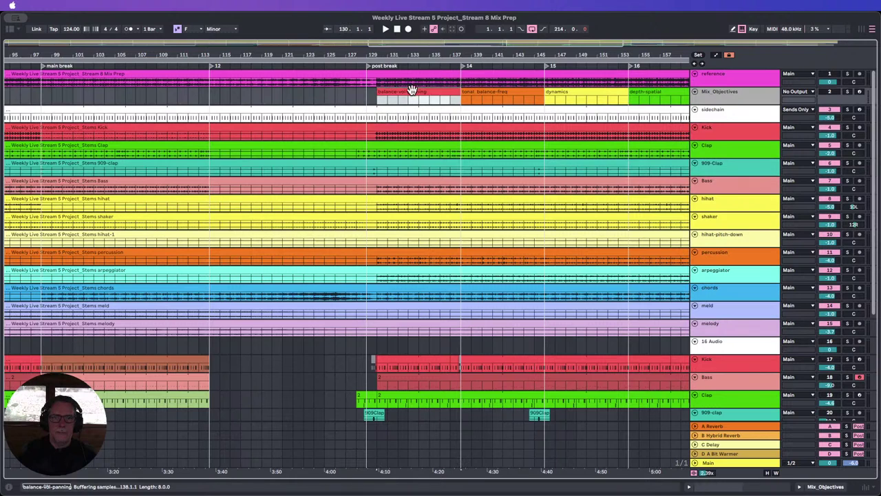
pyautogui.keyDown('shift'); pyautogui.click(491, 93); pyautogui.keyUp('shift')
pyautogui.press('super+l')
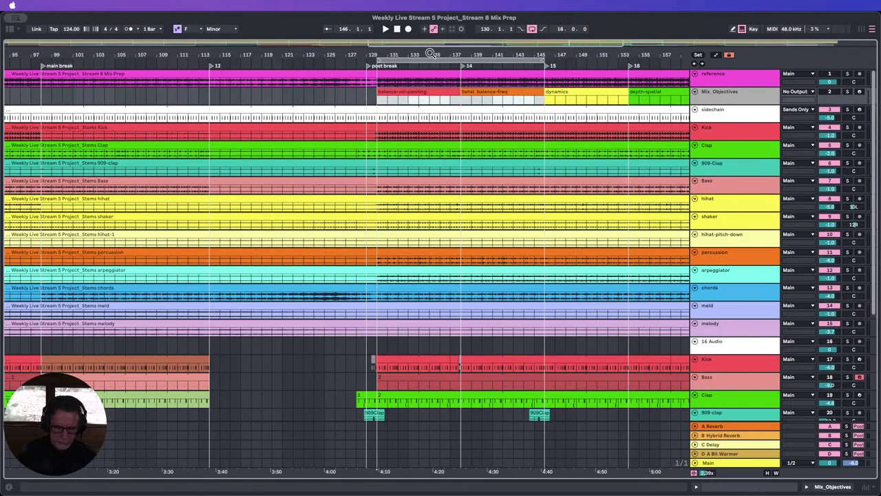
# Play the looped section from bar 130 with the whole arrangement in view and check the track levels in the mixer.
pyautogui.click(383, 92)
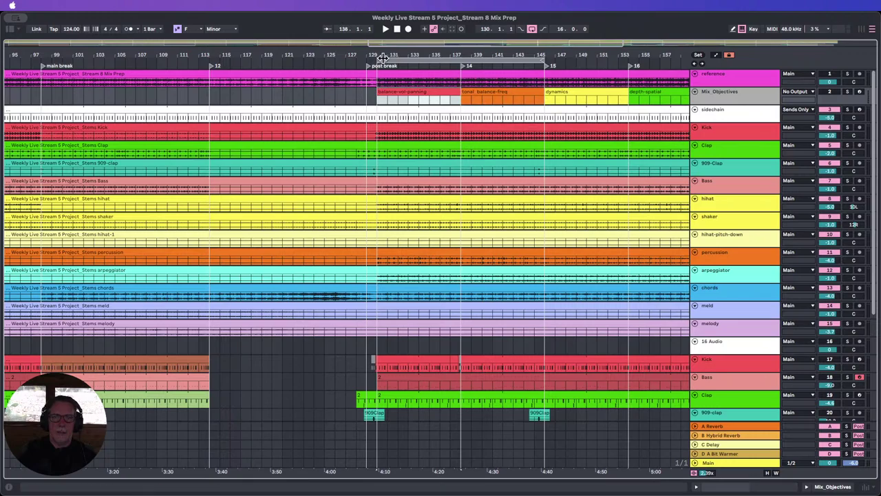
pyautogui.click(387, 31)
pyautogui.moveTo(406, 54); pyautogui.dragTo(406, 17)
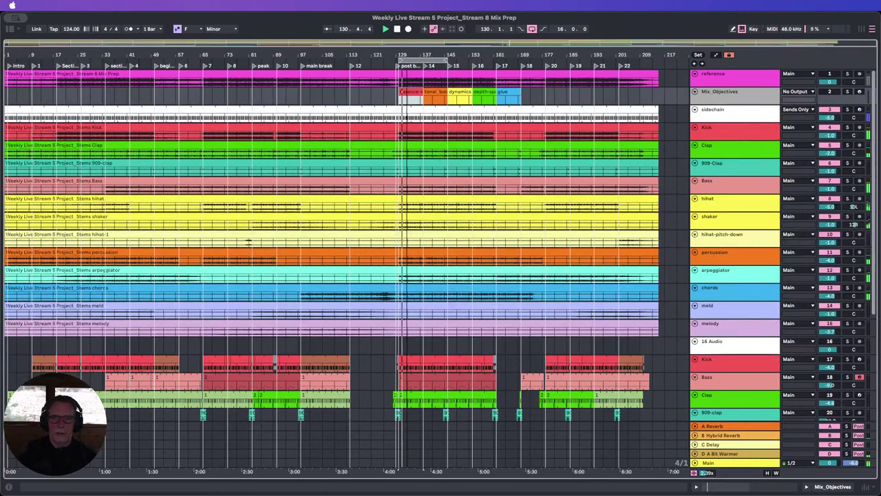
pyautogui.click(863, 489)
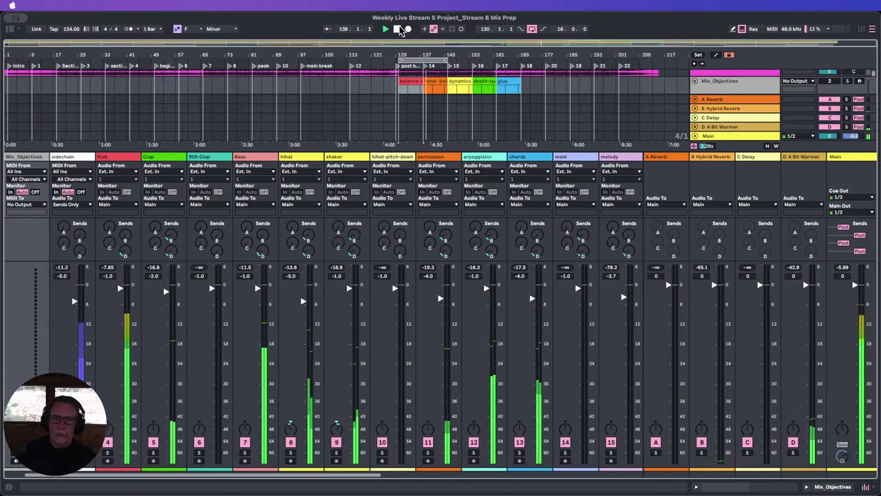
# Add the Pro-L 2 limiter from the Mixing collection to the Main track, ahead of the Mono device.
pyautogui.doubleClick(847, 157)
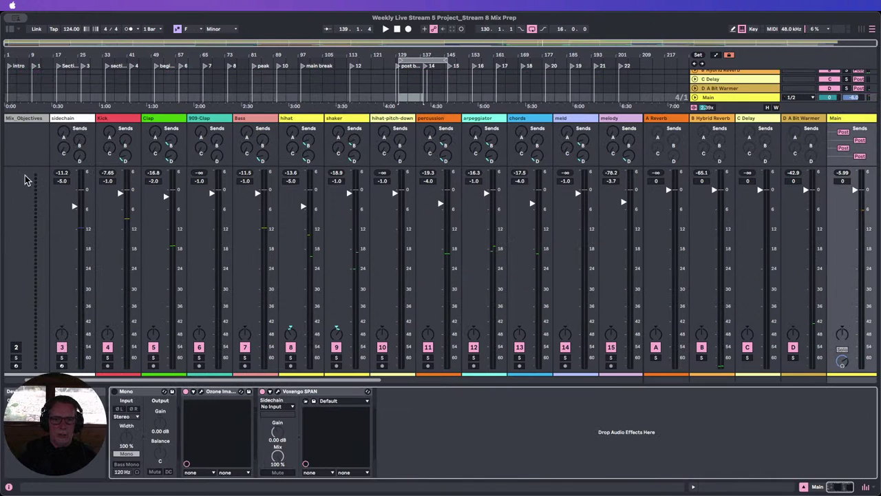
pyautogui.click(10, 31)
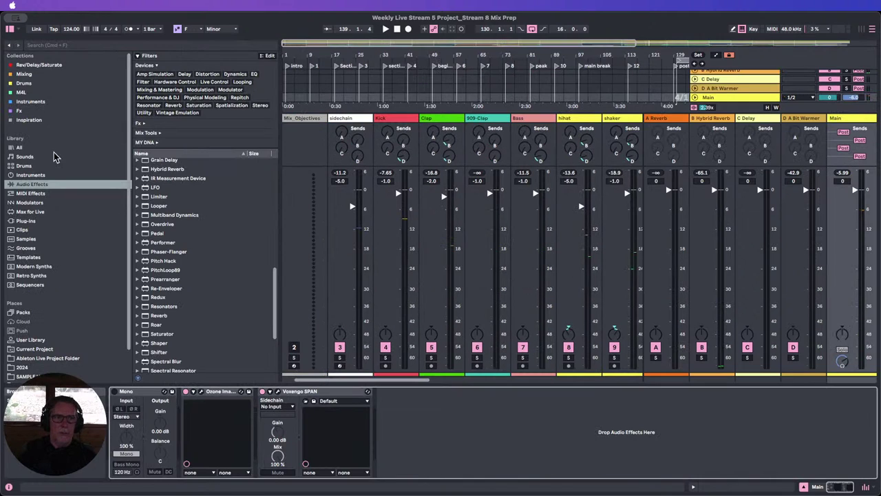
pyautogui.scroll(10, 235, 298)
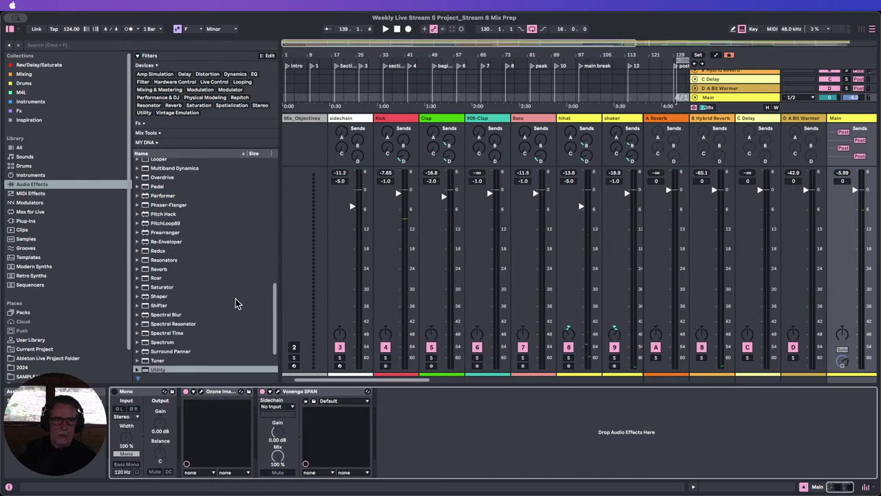
pyautogui.scroll(4, 205, 276)
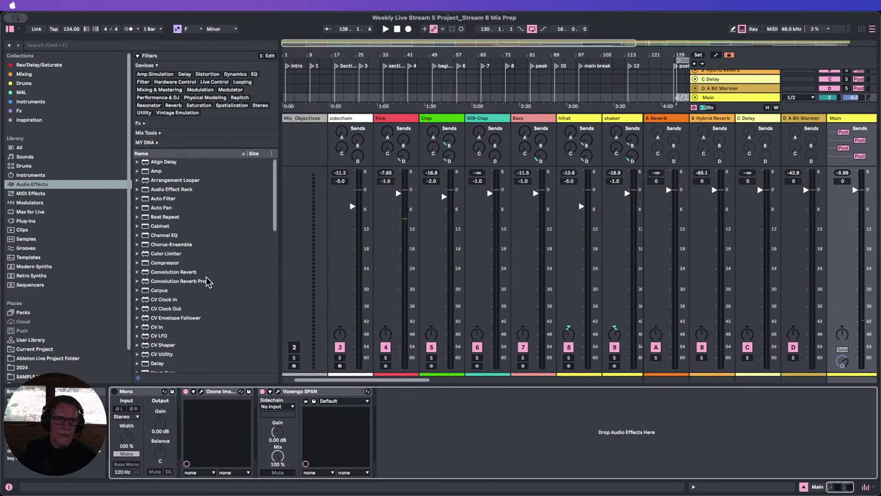
pyautogui.click(24, 74)
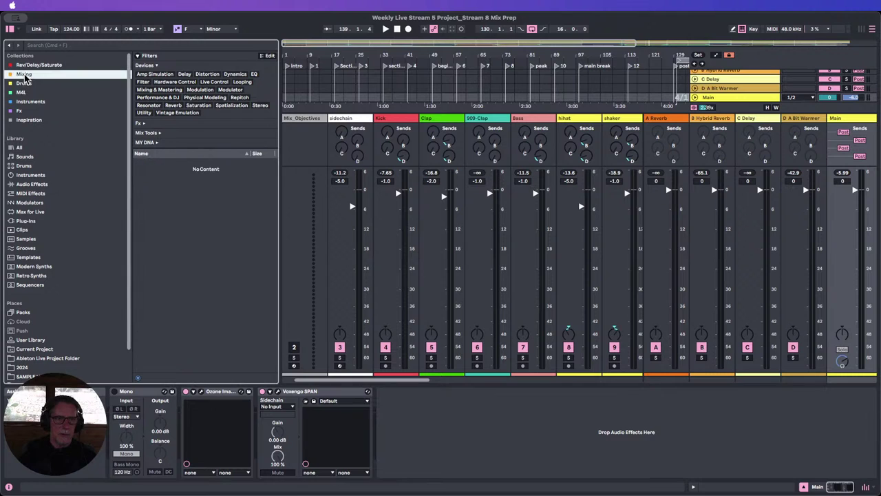
pyautogui.scroll(-10, 194, 240)
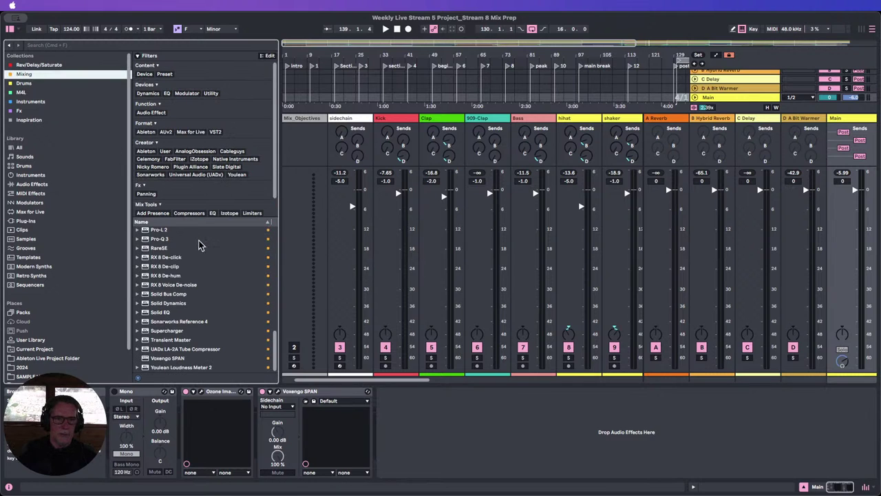
pyautogui.scroll(1, 200, 255)
pyautogui.moveTo(157, 304); pyautogui.dragTo(138, 405)
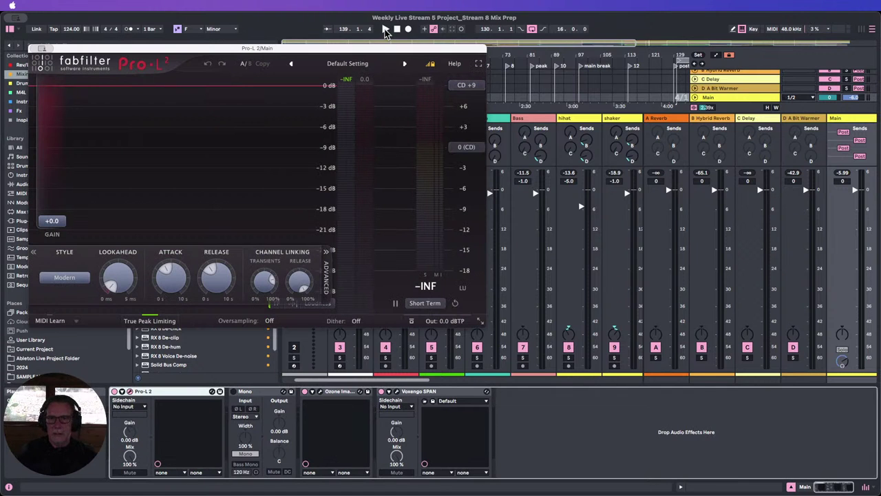
# Raise the Pro-L 2 gain to +7.0 dB during playback, then stop and close the plug-in window.
pyautogui.click(386, 31)
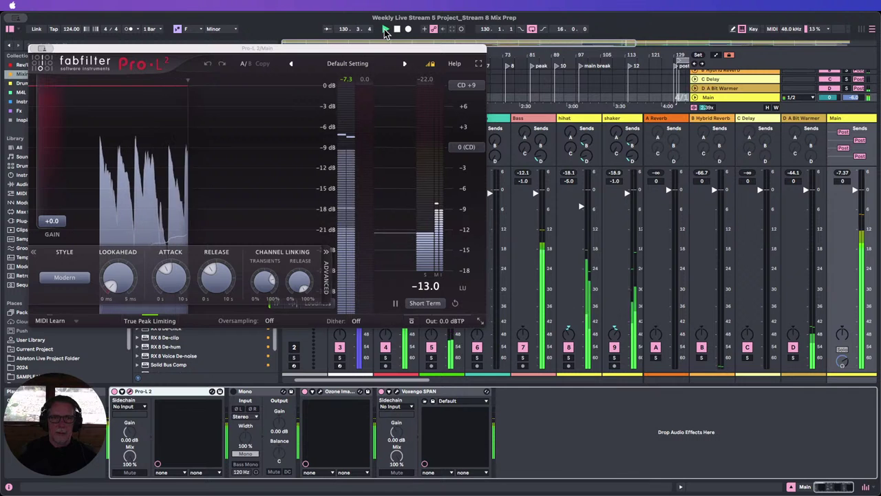
pyautogui.moveTo(53, 221)
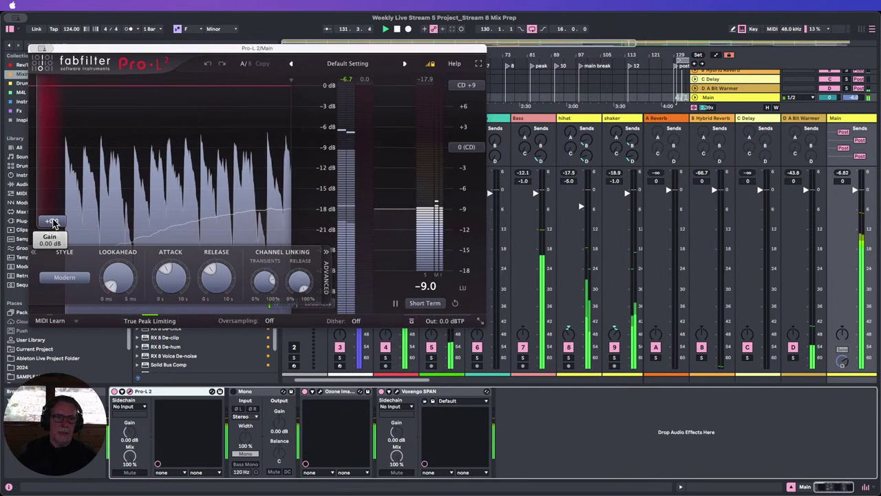
pyautogui.moveTo(53, 222); pyautogui.dragTo(58, 189)
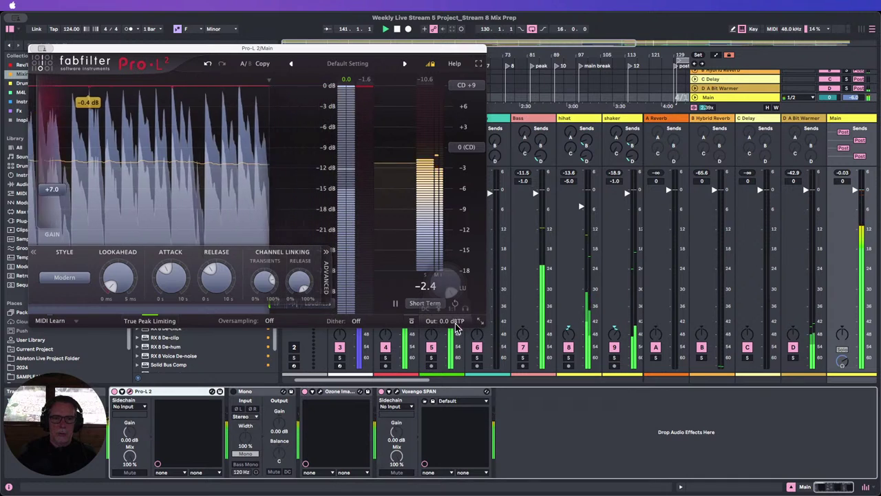
pyautogui.moveTo(449, 310)
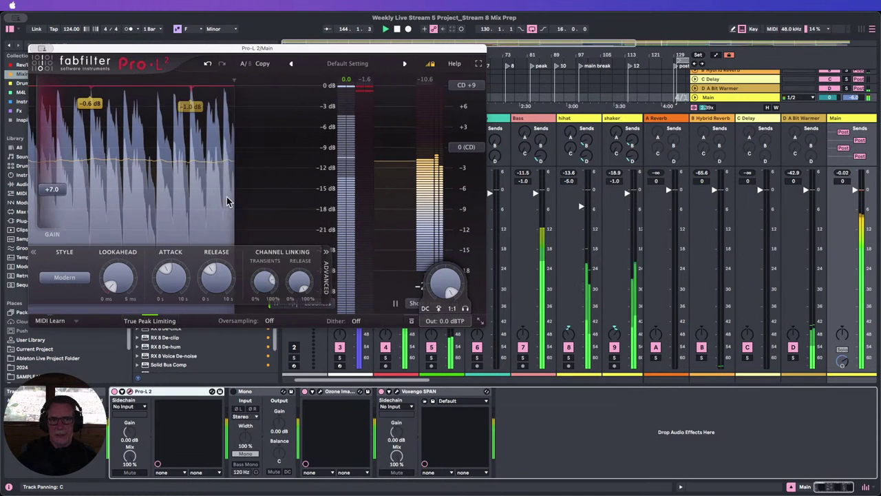
pyautogui.click(397, 29)
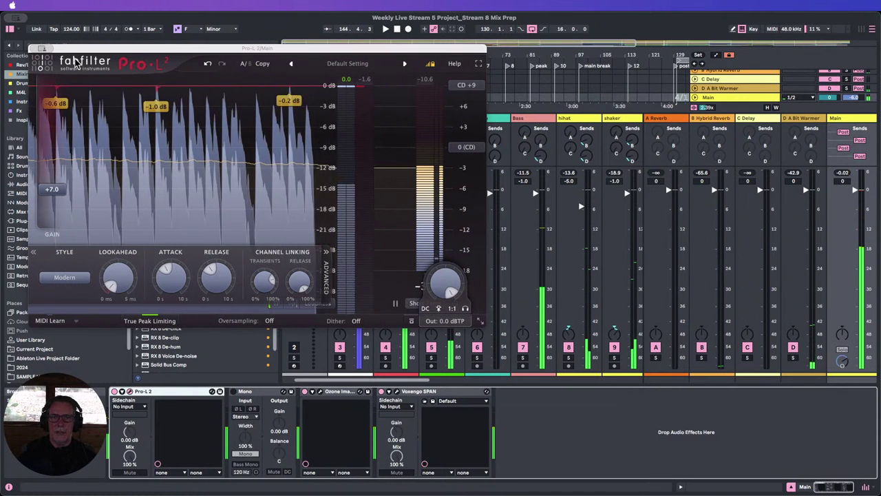
pyautogui.press('super+w')
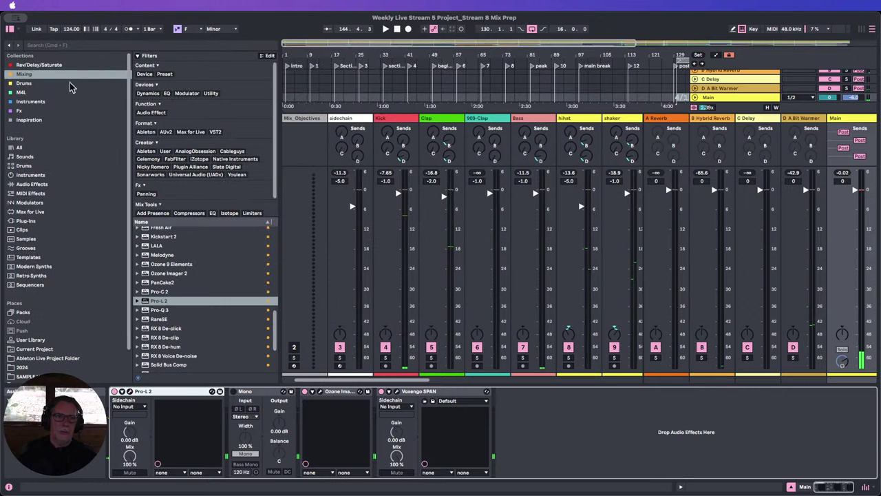
# Hide the browser, solo the reference track and play it from bar 130 through the Main limiter.
pyautogui.click(10, 30)
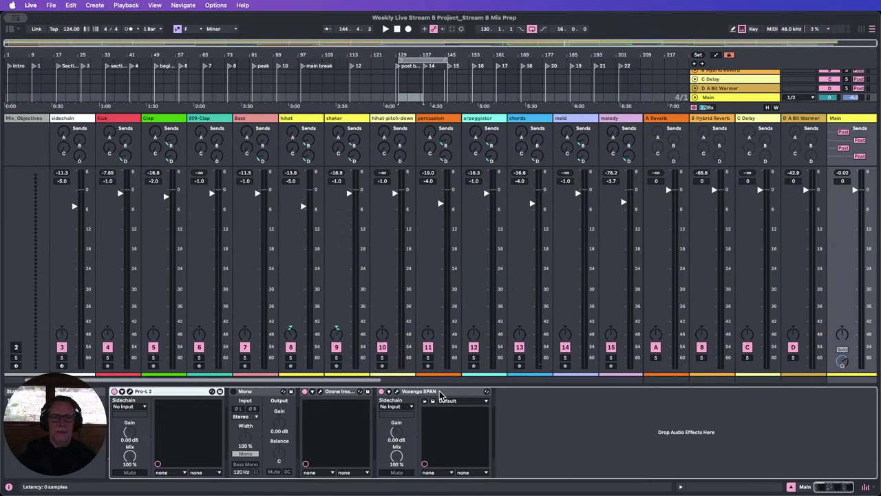
pyautogui.hscroll(-2, 157, 369)
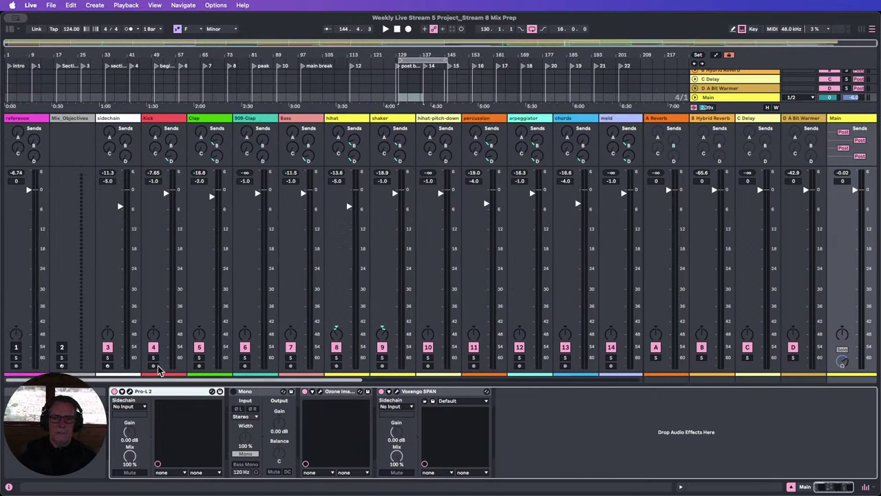
pyautogui.click(16, 357)
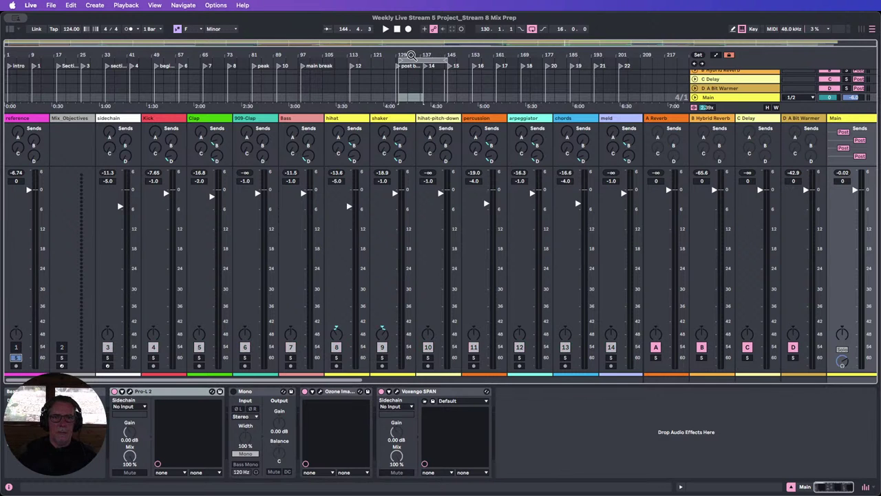
pyautogui.click(400, 72)
pyautogui.click(385, 29)
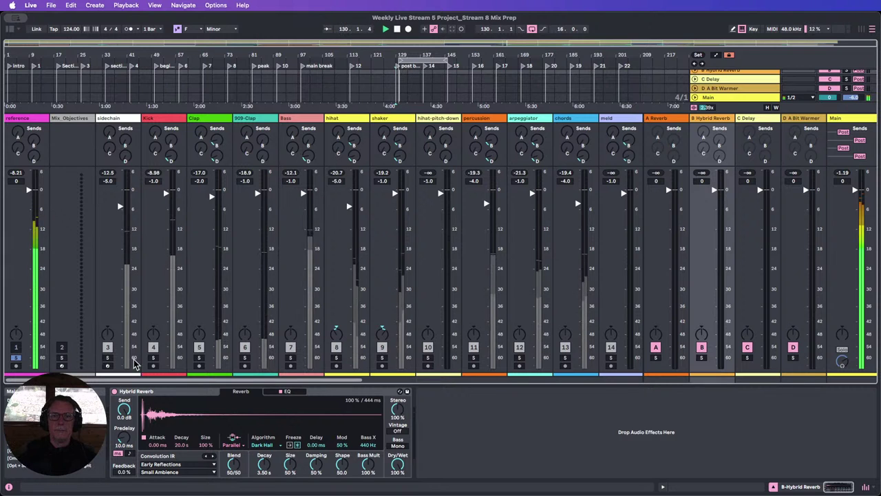
# Unsolo the reference track, toggle Pro-L 2 on the Main track to compare the mix, and stop playback.
pyautogui.click(848, 122)
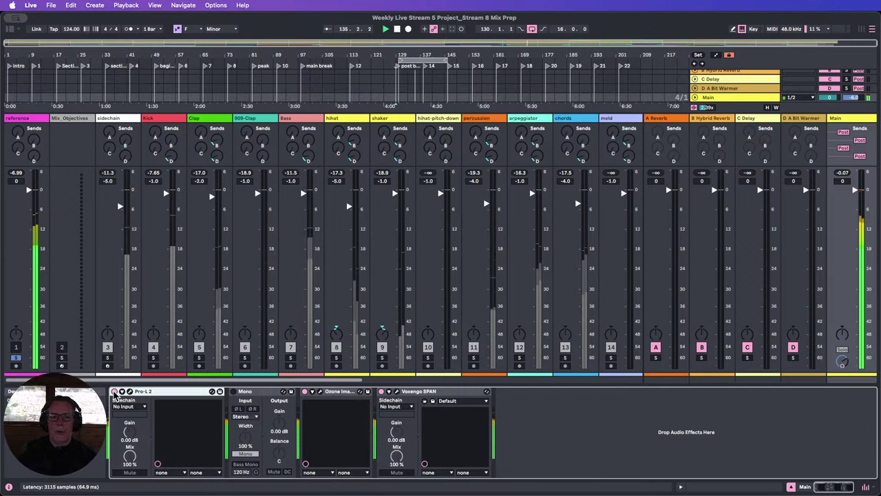
pyautogui.click(16, 358)
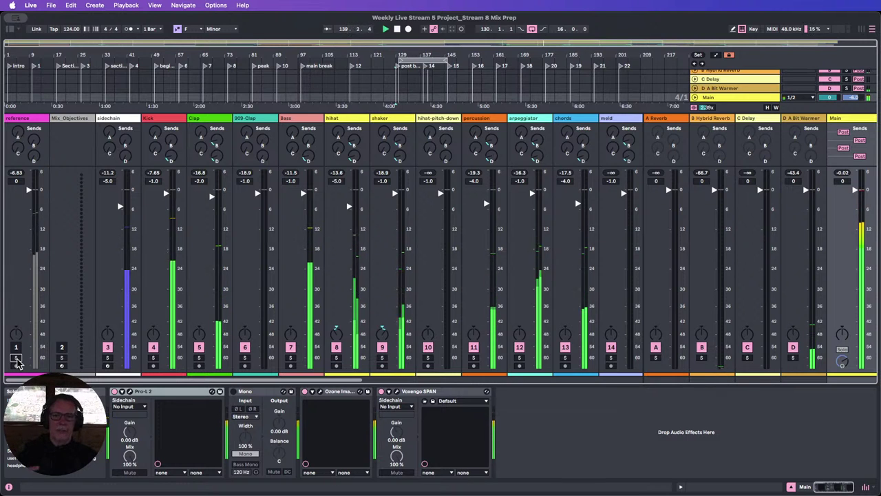
pyautogui.click(115, 392)
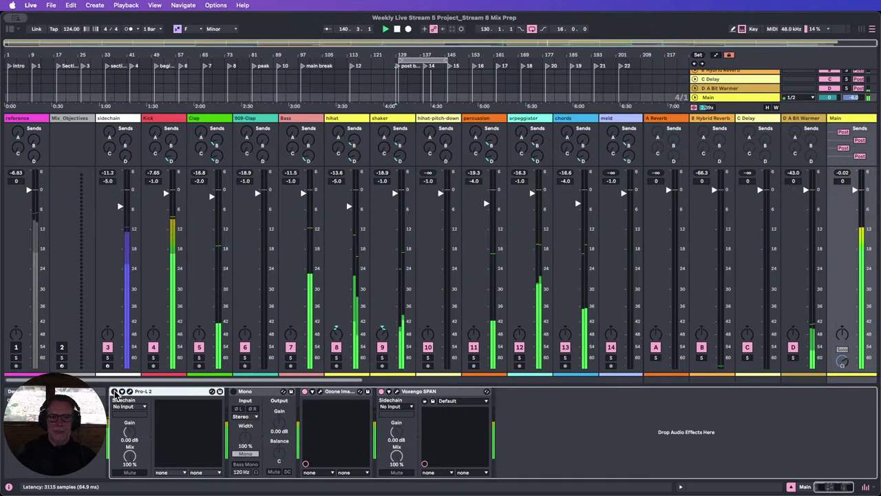
pyautogui.click(398, 30)
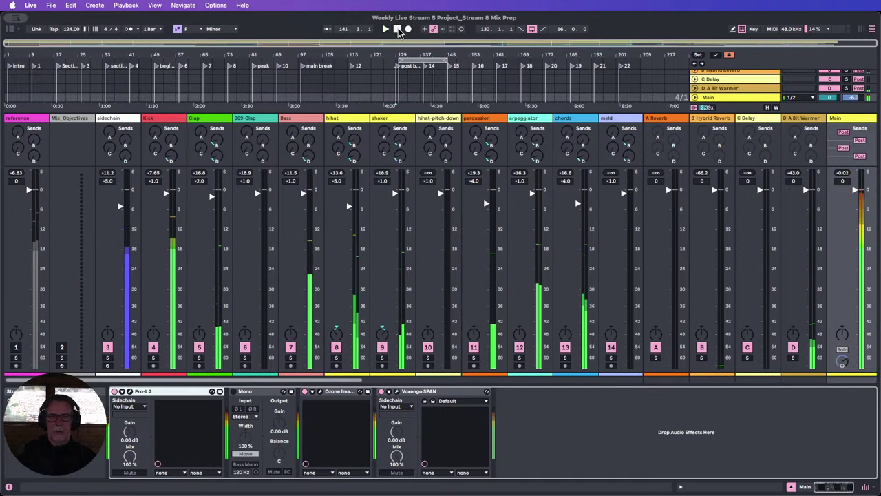